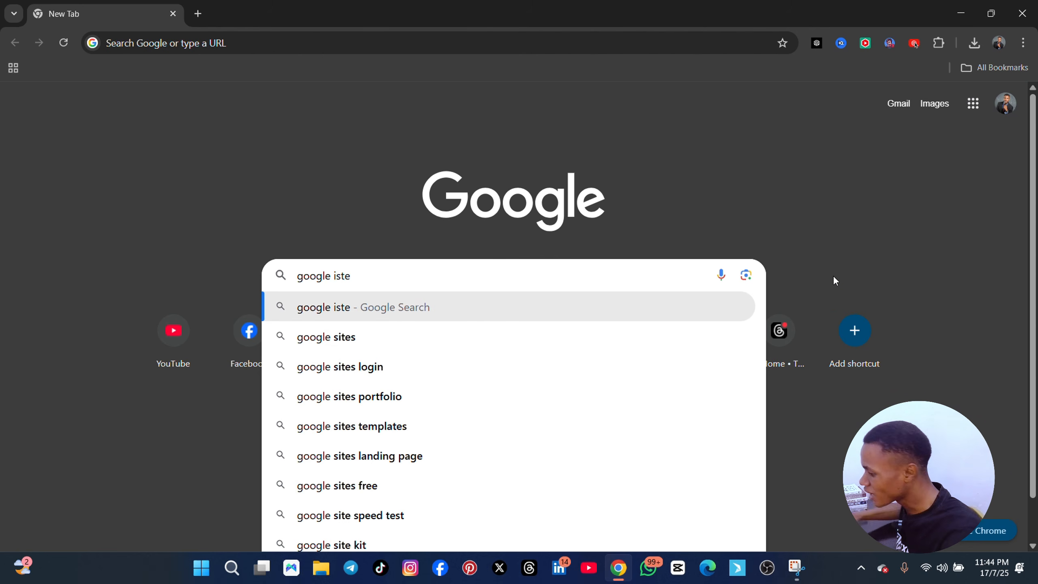
Search the web for google sites, open the Google Sites home page and create a new blank site
{"action": "left_click", "coordinate": [429, 343]}
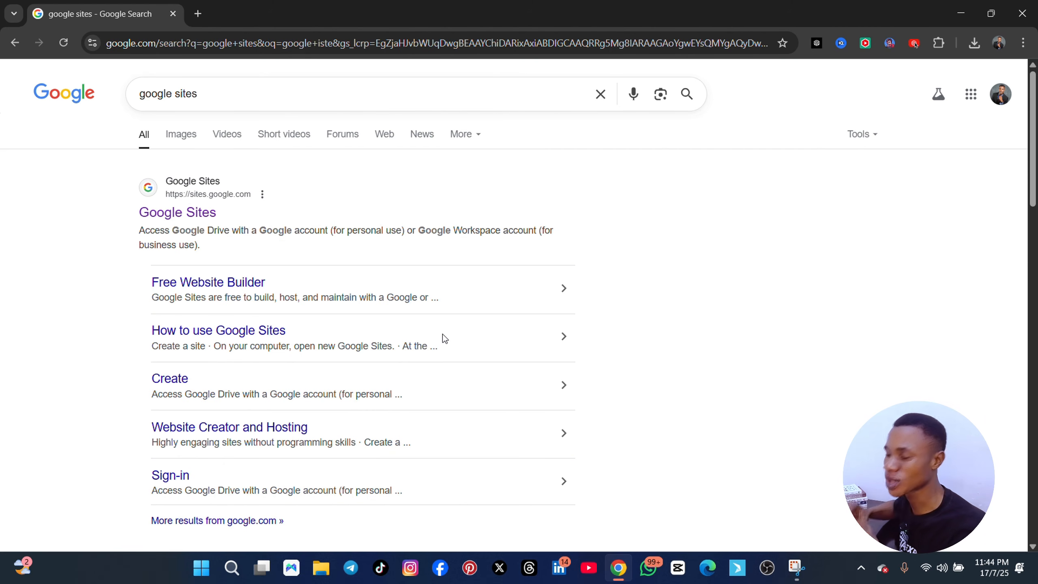
{"action": "left_click", "coordinate": [181, 221]}
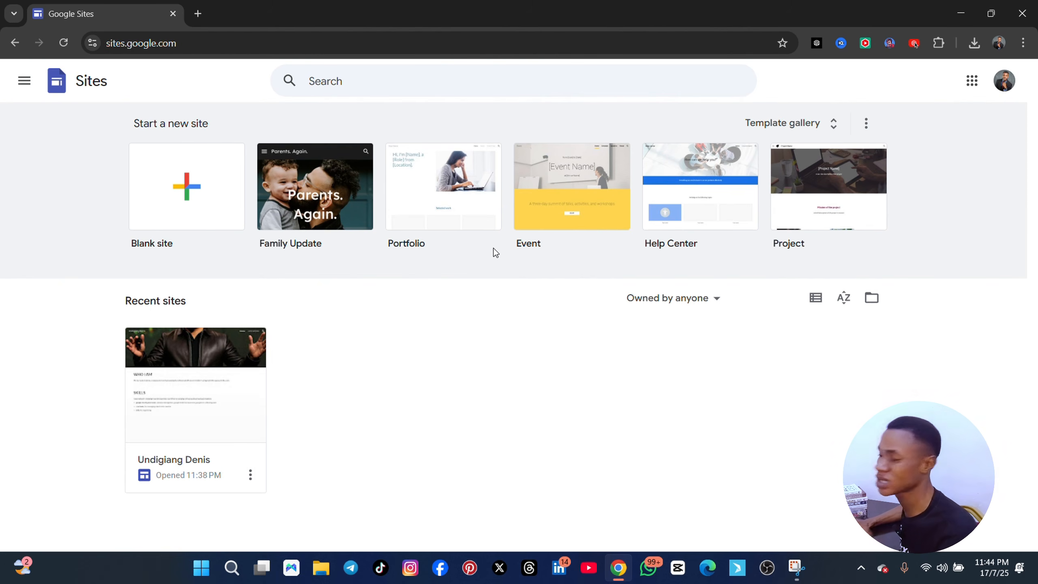
{"action": "left_click", "coordinate": [194, 186]}
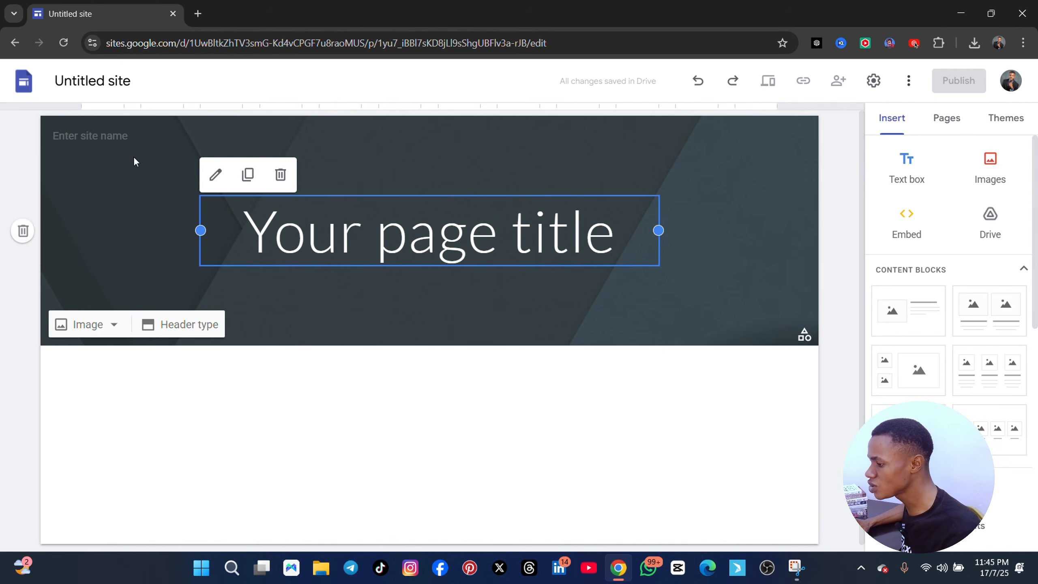
Name the site document "introduction page"
{"action": "left_click", "coordinate": [104, 137]}
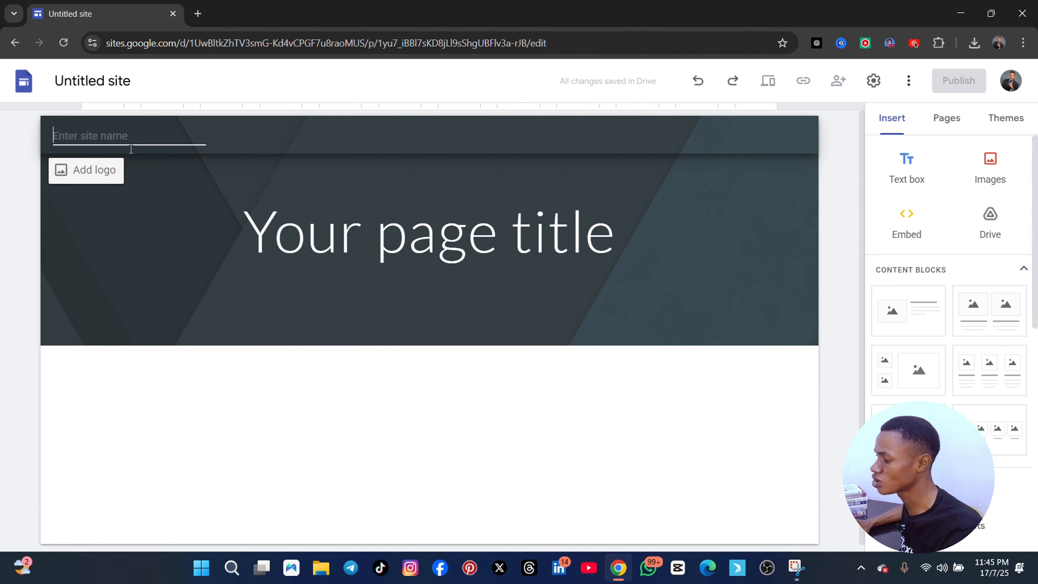
{"action": "left_click", "coordinate": [102, 81]}
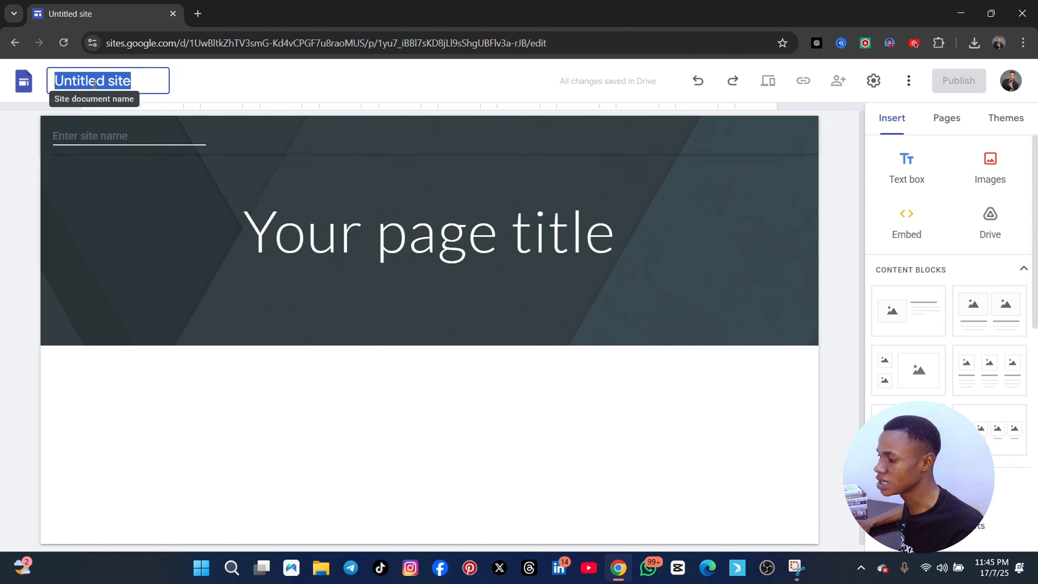
{"action": "type", "text": "intro"}
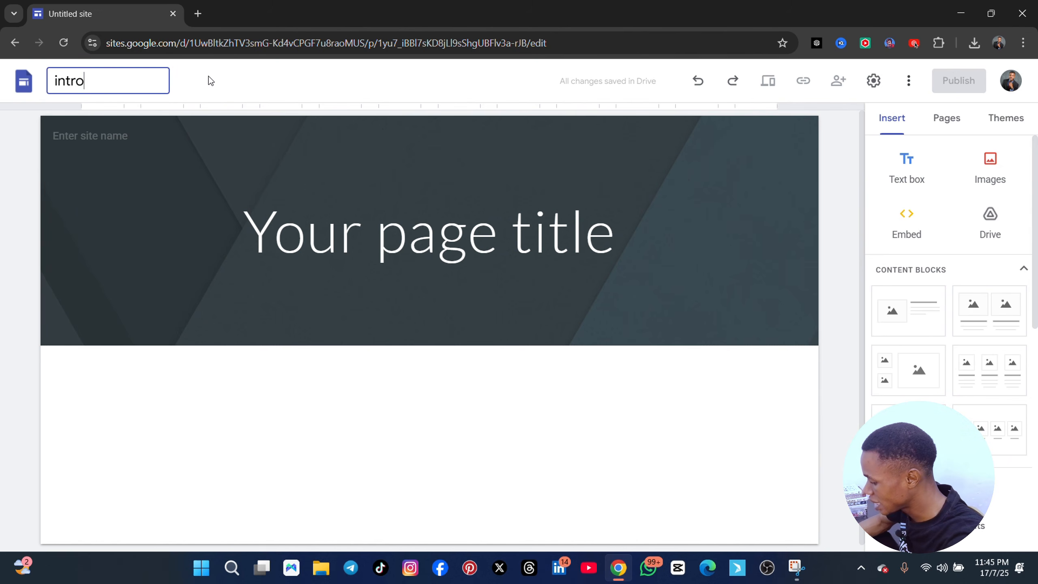
{"action": "type", "text": "ducti"}
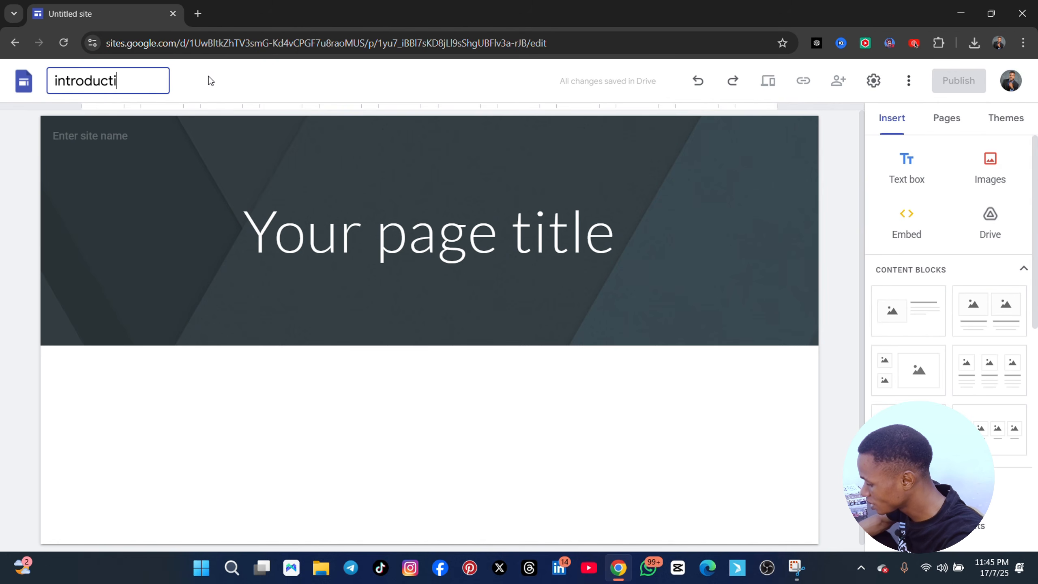
{"action": "type", "text": "on page"}
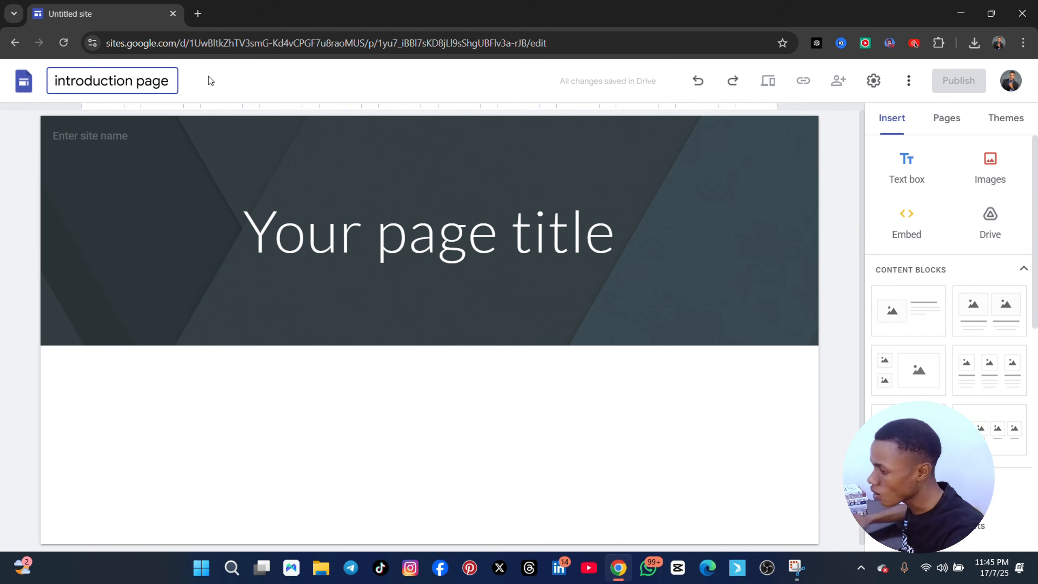
Replace the site name in the page header with the site owner's full name in capitals
{"action": "left_click", "coordinate": [107, 134]}
{"action": "triple_click", "coordinate": [107, 135]}
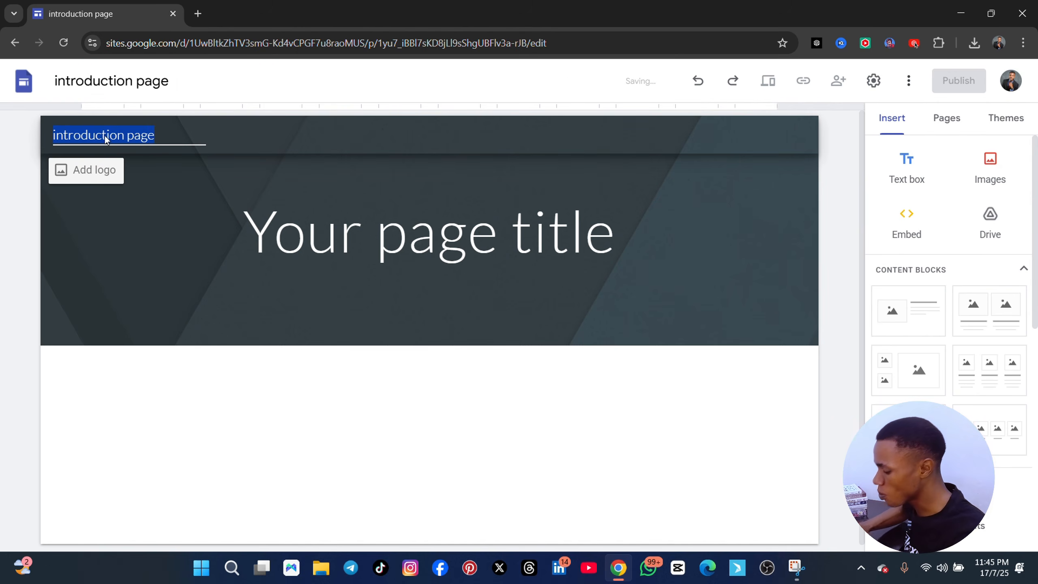
{"action": "type", "text": "UNDIGI"}
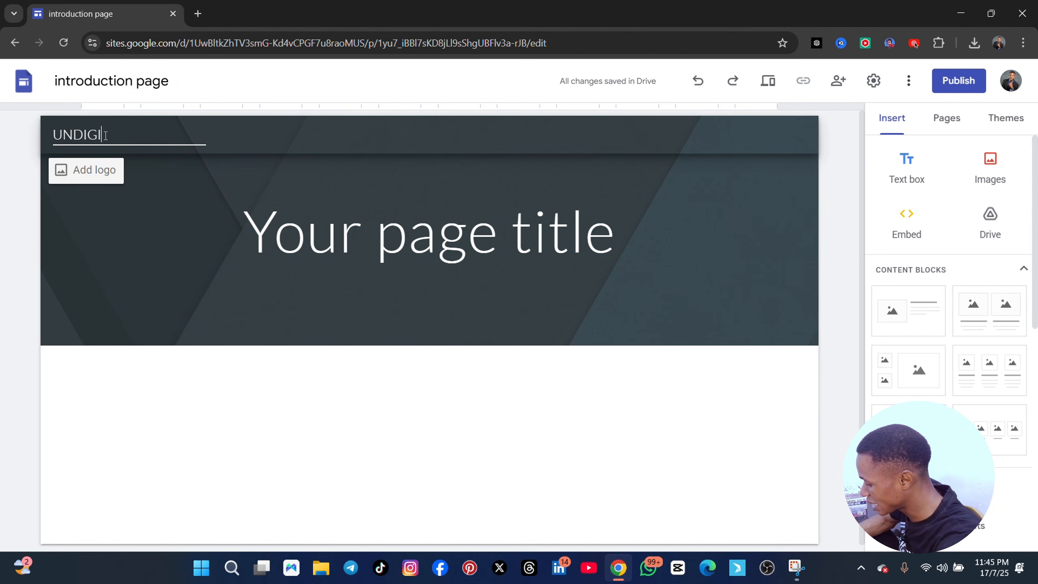
{"action": "type", "text": "ANG DENIS"}
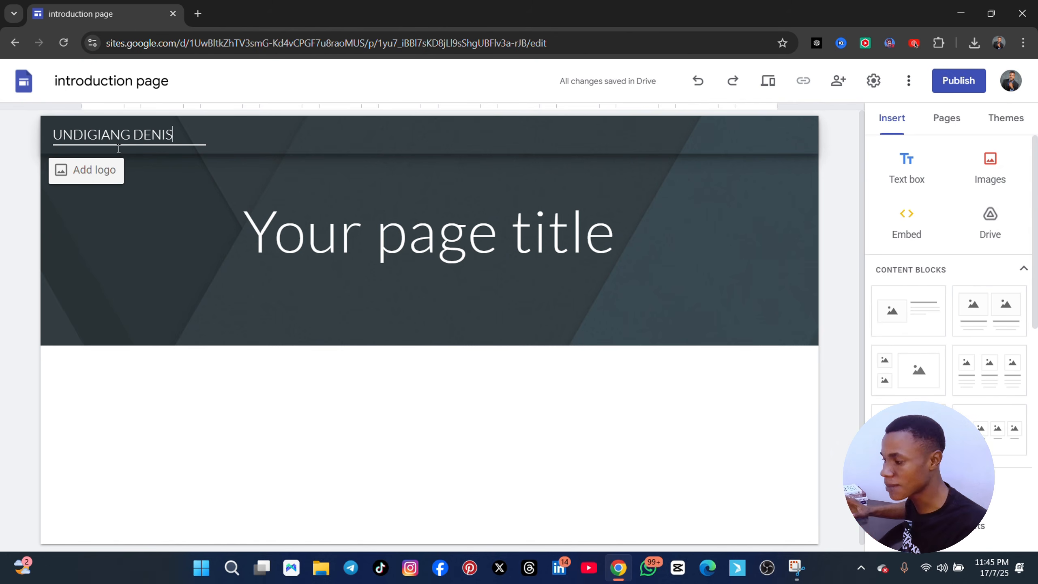
{"action": "left_click", "coordinate": [363, 157]}
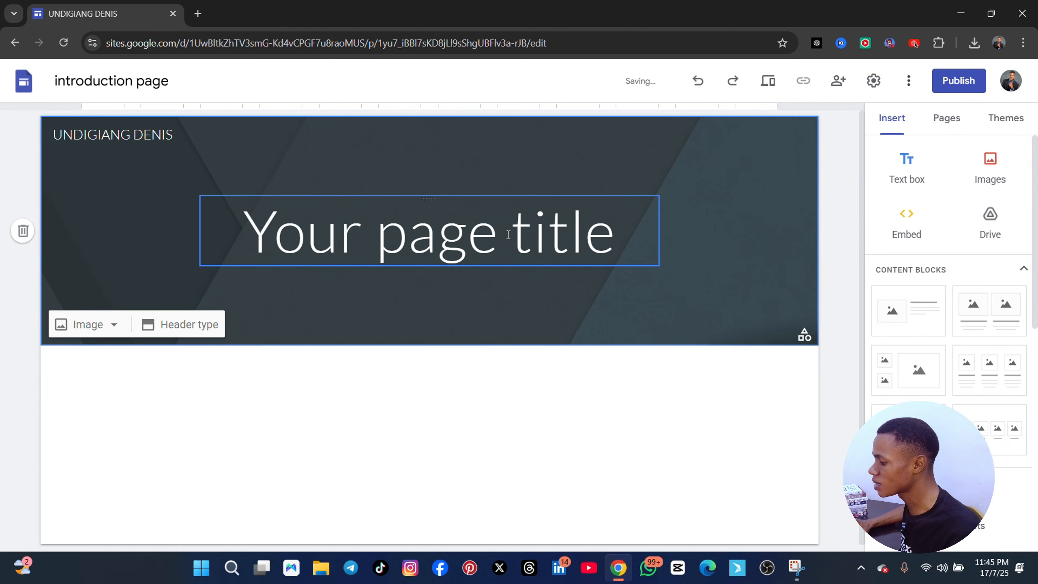
Clear the placeholder page title text from the header banner
{"action": "left_click", "coordinate": [466, 235]}
{"action": "key", "text": "ctrl+a"}
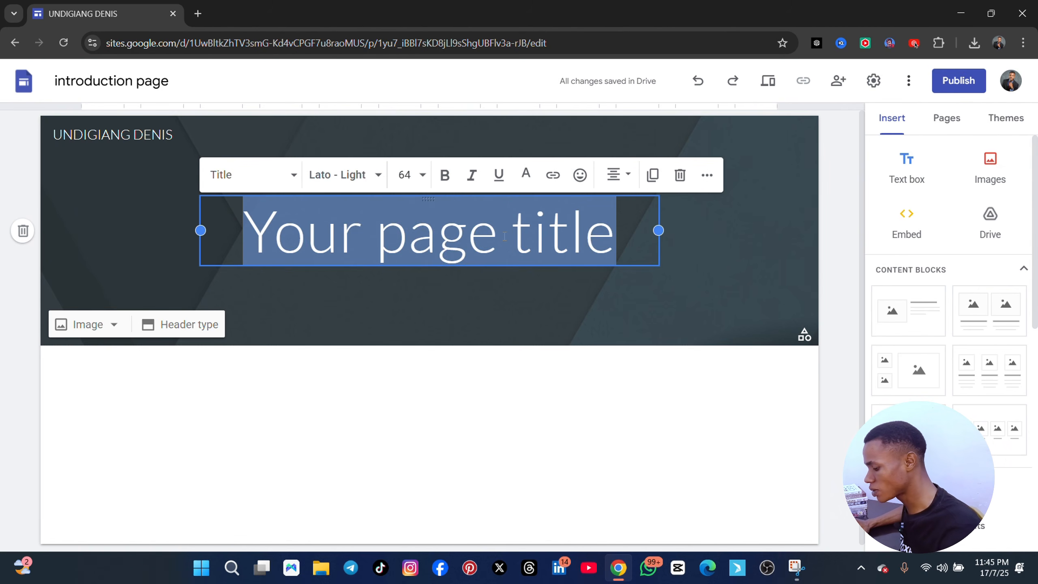
{"action": "key", "text": "BackSpace"}
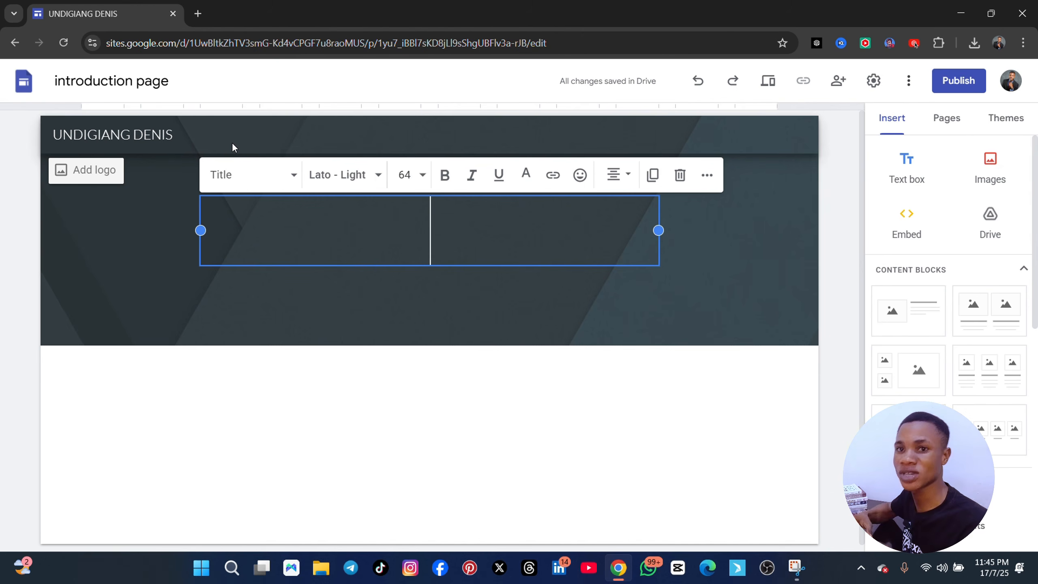
Upload the image front-view-woman-working-as-economist from the Downloads folder as the header background
{"action": "mouse_move", "coordinate": [13, 185]}
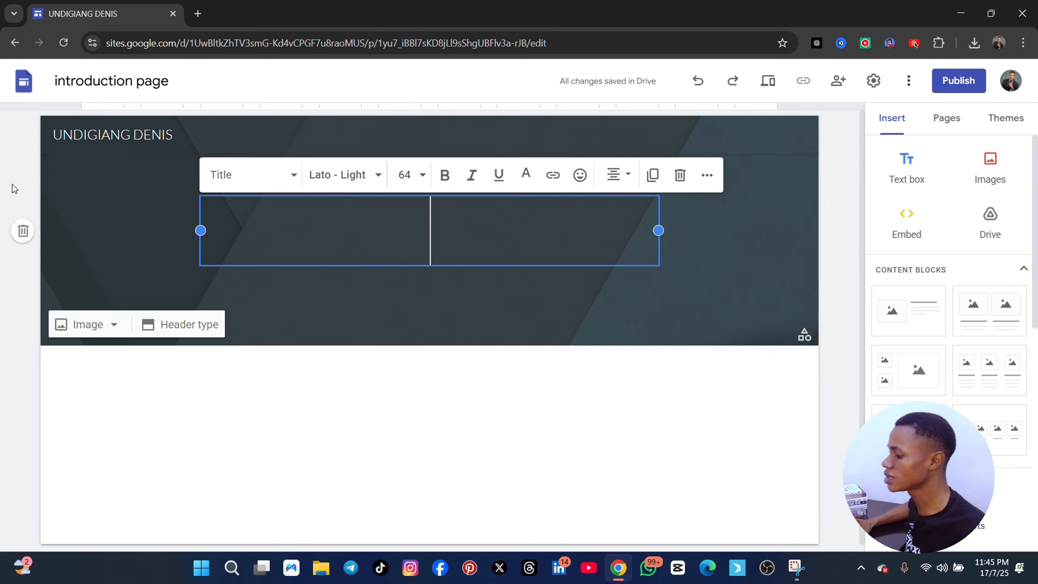
{"action": "left_click", "coordinate": [114, 326]}
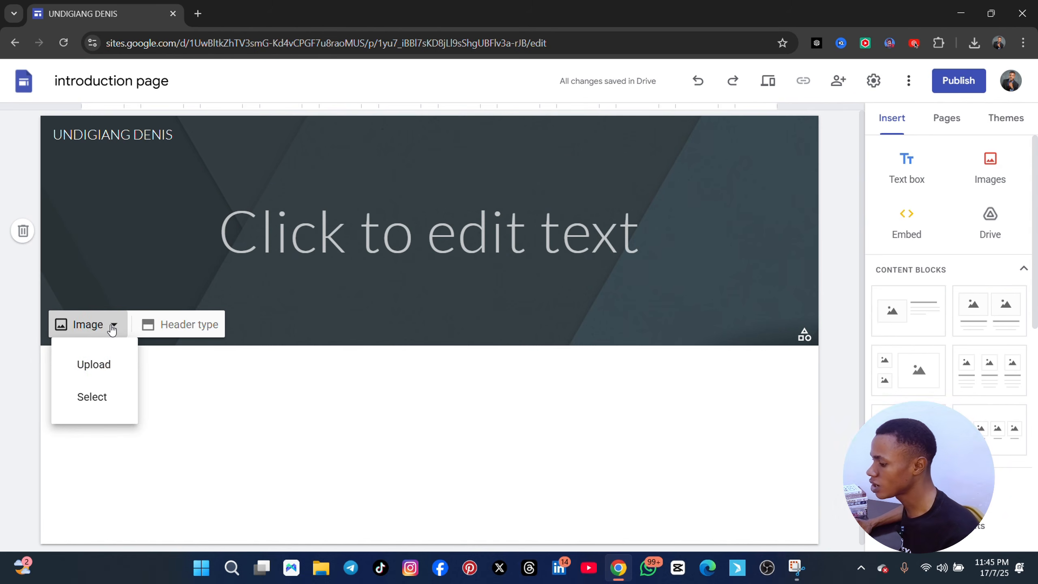
{"action": "left_click", "coordinate": [101, 365]}
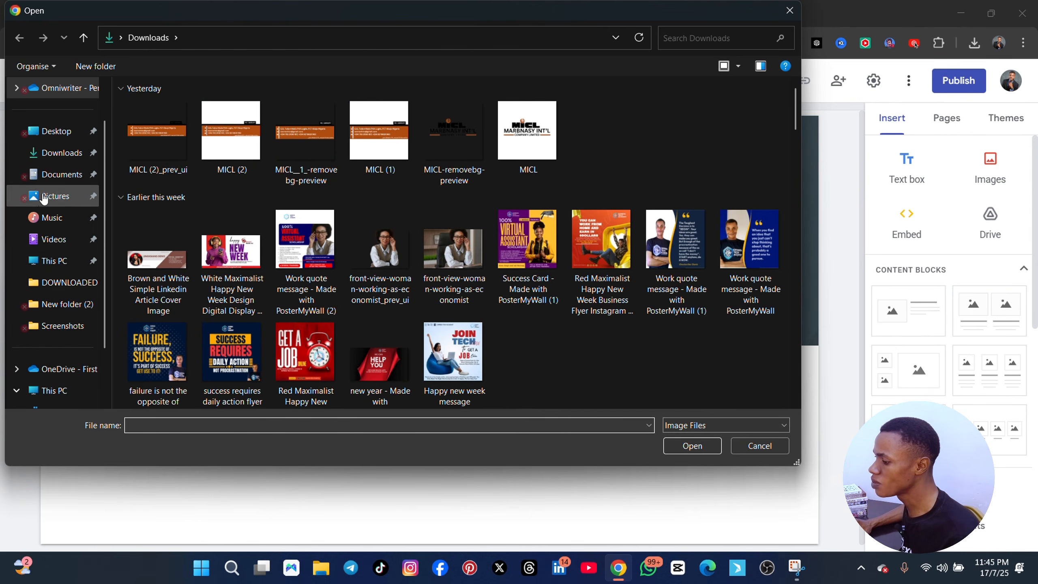
{"action": "scroll", "coordinate": [355, 326], "scroll_direction": "down", "scroll_amount": 6}
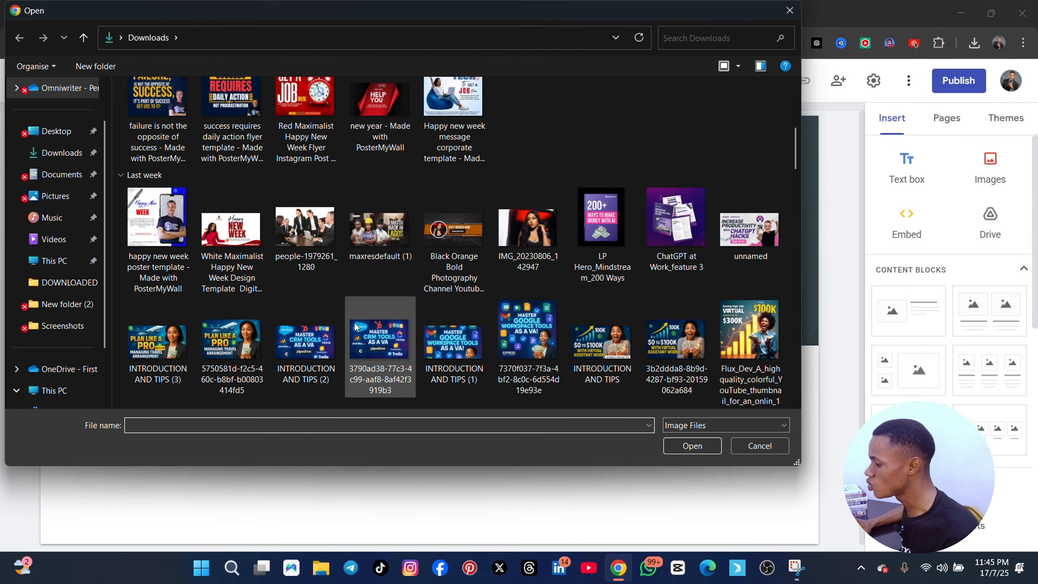
{"action": "scroll", "coordinate": [355, 323], "scroll_direction": "down", "scroll_amount": 10}
{"action": "scroll", "coordinate": [353, 322], "scroll_direction": "up", "scroll_amount": 15}
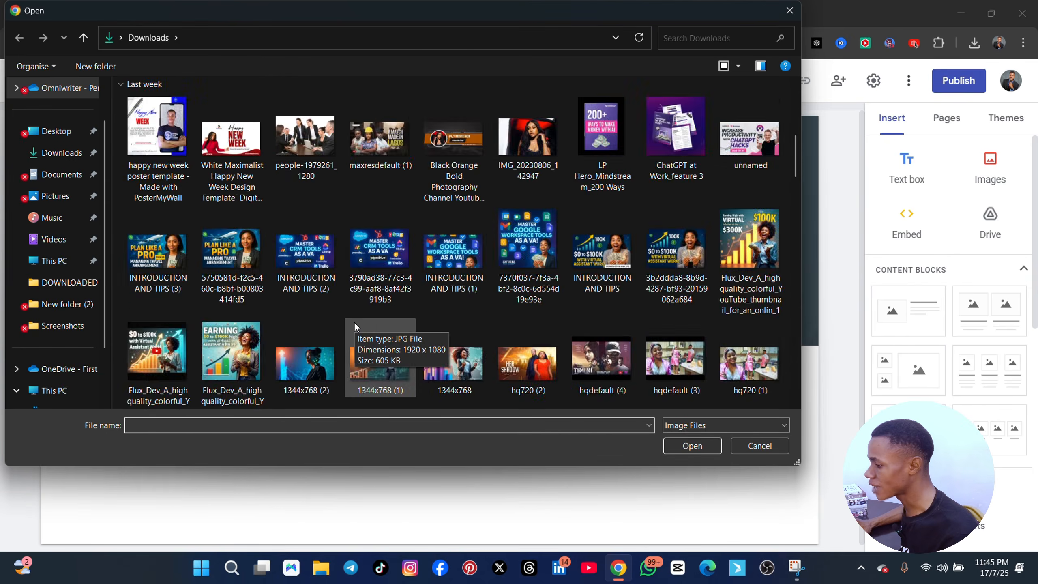
{"action": "scroll", "coordinate": [332, 316], "scroll_direction": "up", "scroll_amount": 3}
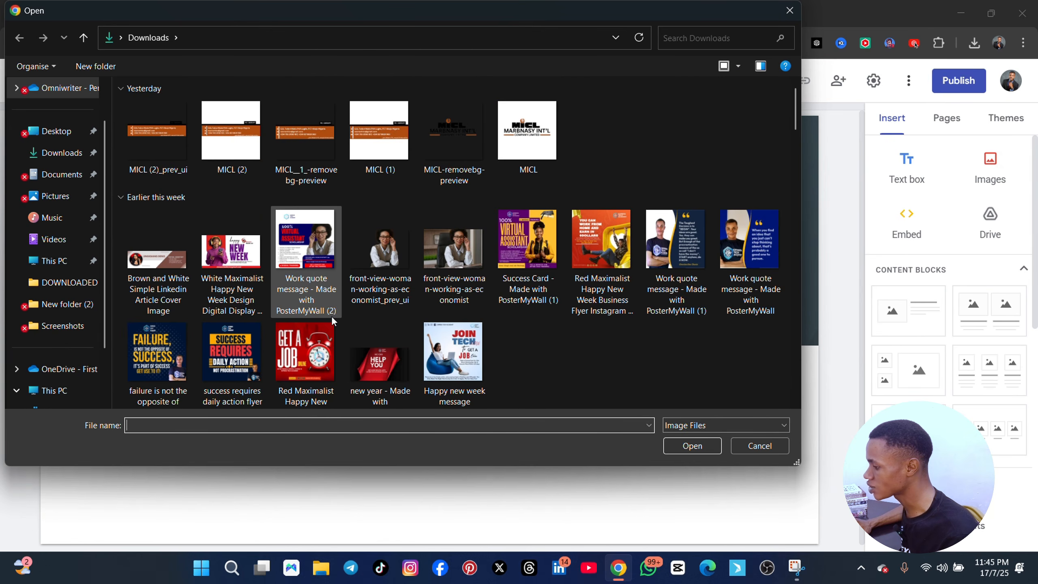
{"action": "scroll", "coordinate": [332, 319], "scroll_direction": "down", "scroll_amount": 6}
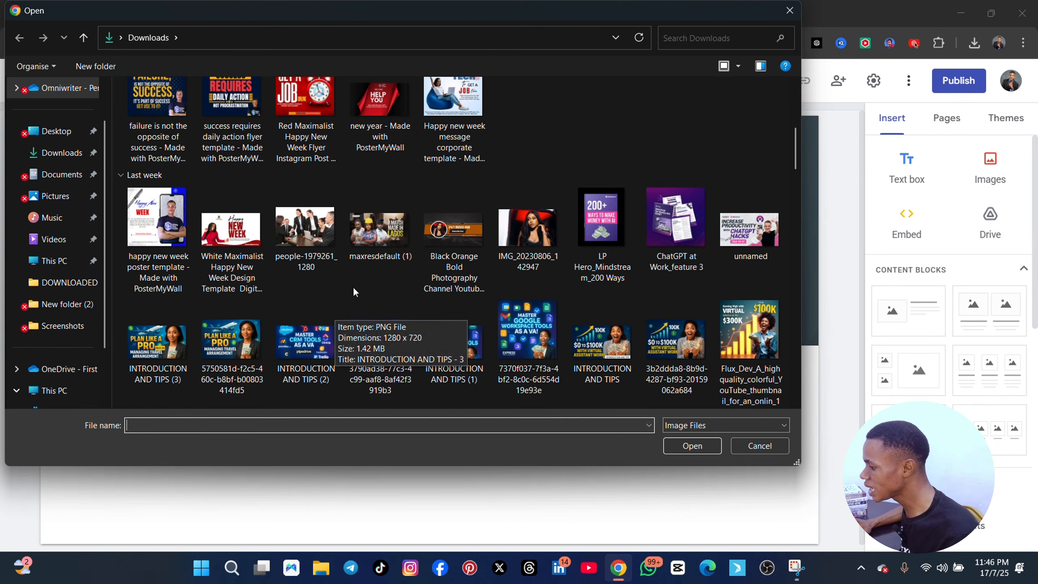
{"action": "scroll", "coordinate": [354, 292], "scroll_direction": "up", "scroll_amount": 6}
{"action": "scroll", "coordinate": [377, 262], "scroll_direction": "down", "scroll_amount": 1}
{"action": "left_click", "coordinate": [454, 215]}
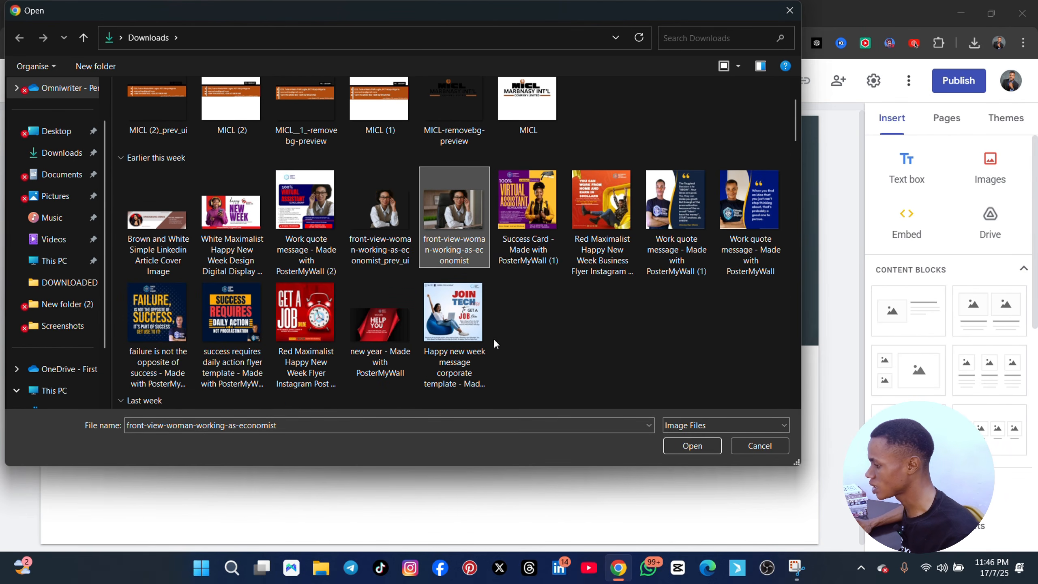
{"action": "left_click", "coordinate": [694, 447]}
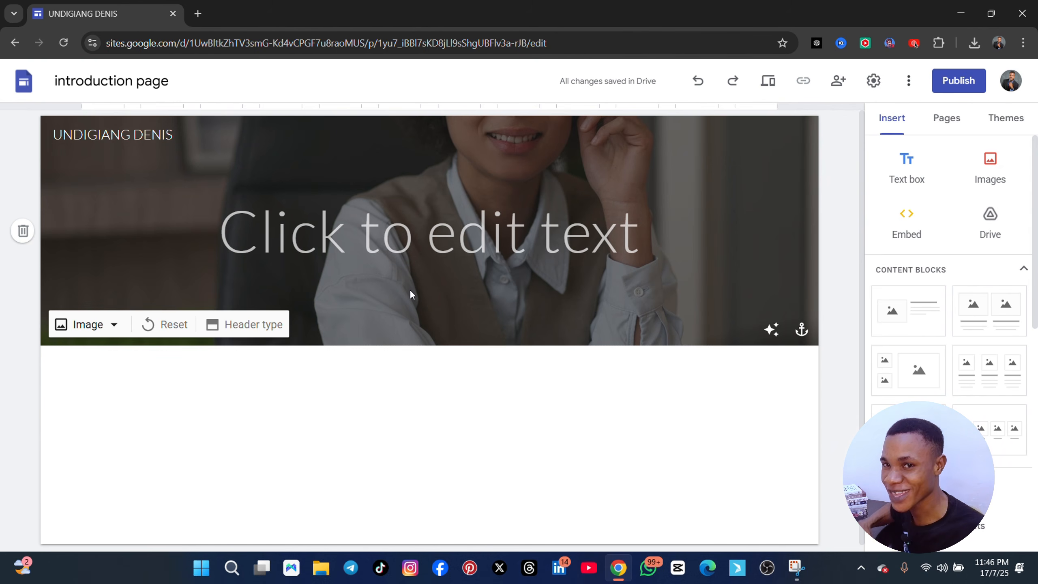
Insert a text box below the header containing the text "who i am"
{"action": "left_click", "coordinate": [914, 176]}
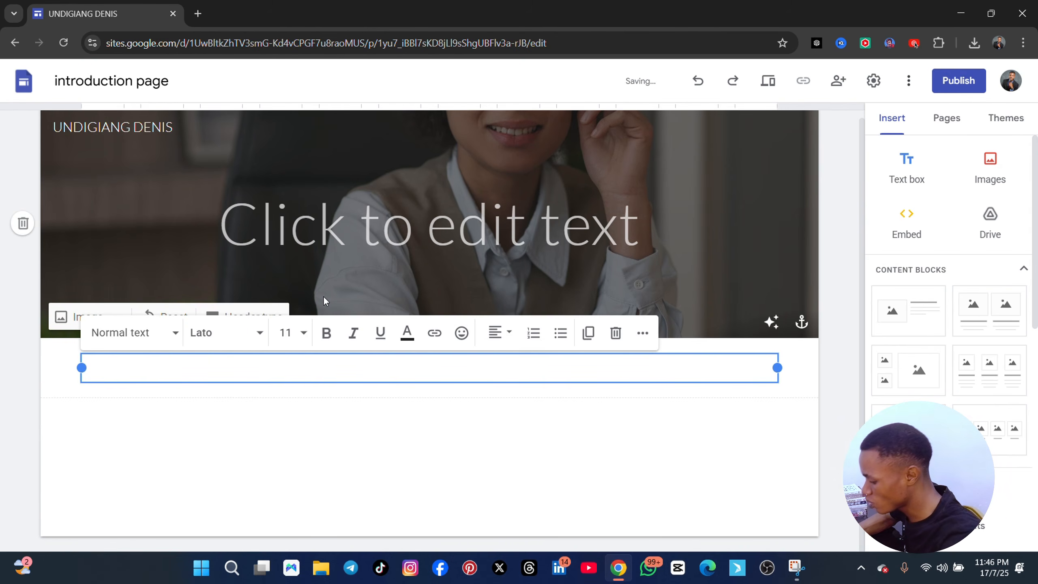
{"action": "type", "text": "who am i"}
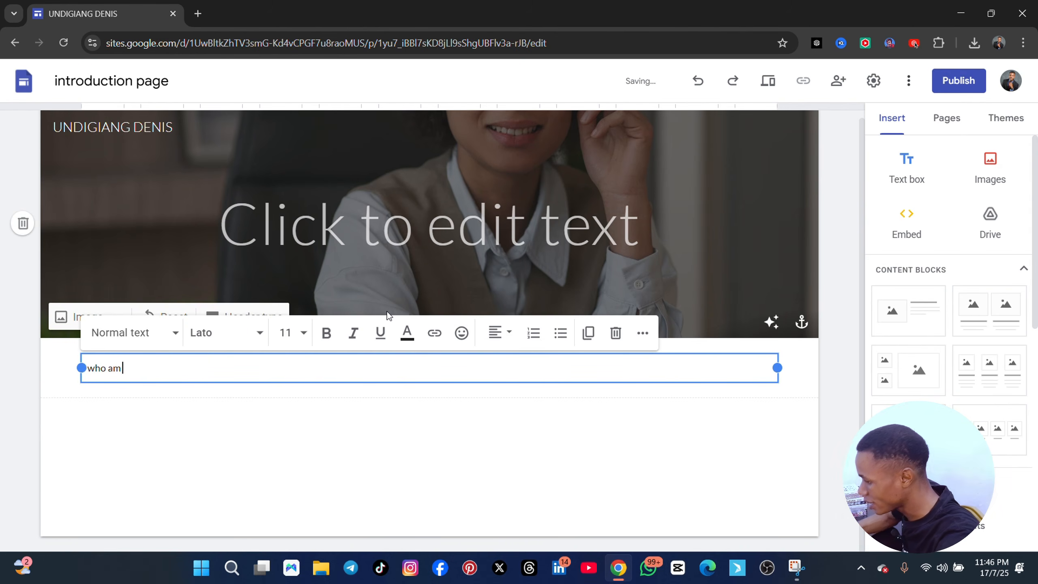
{"action": "key", "text": "BackSpace"}
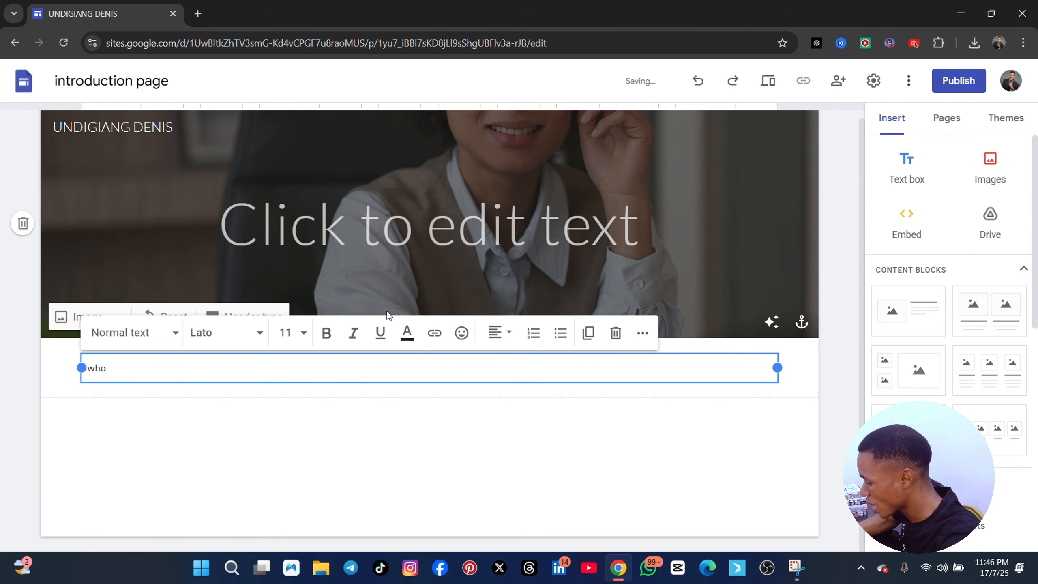
{"action": "type", "text": "i am"}
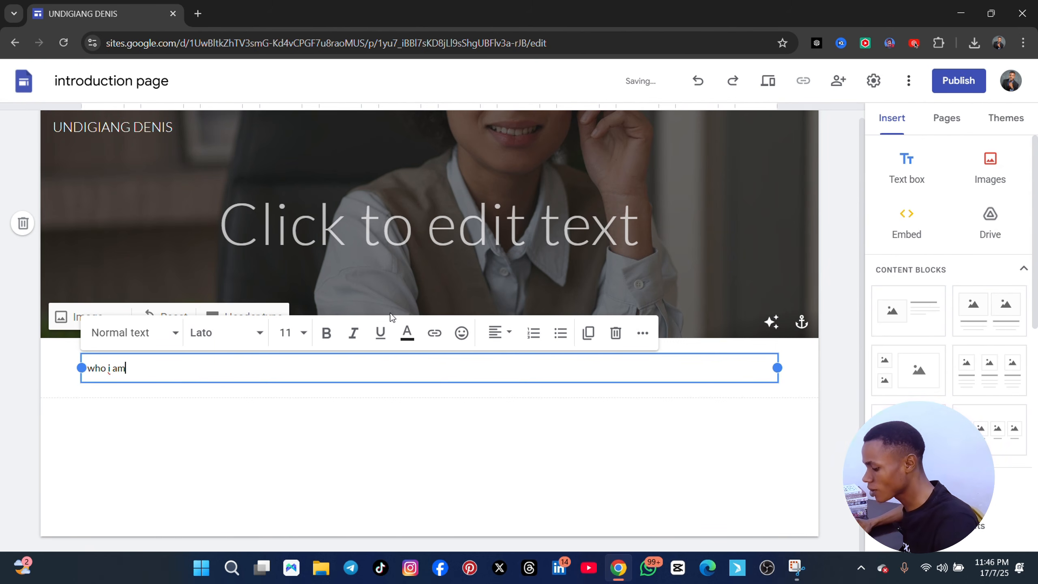
Format the whole "who i am" text at font size 24 in bold
{"action": "key", "text": "ctrl+a"}
{"action": "left_click", "coordinate": [290, 340]}
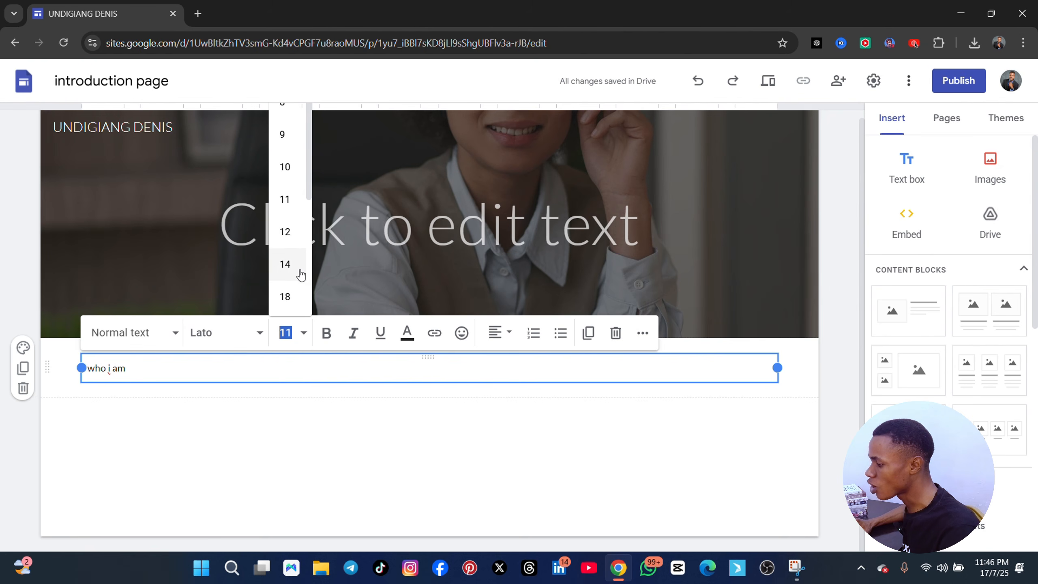
{"action": "scroll", "coordinate": [285, 297], "scroll_direction": "down", "scroll_amount": 3}
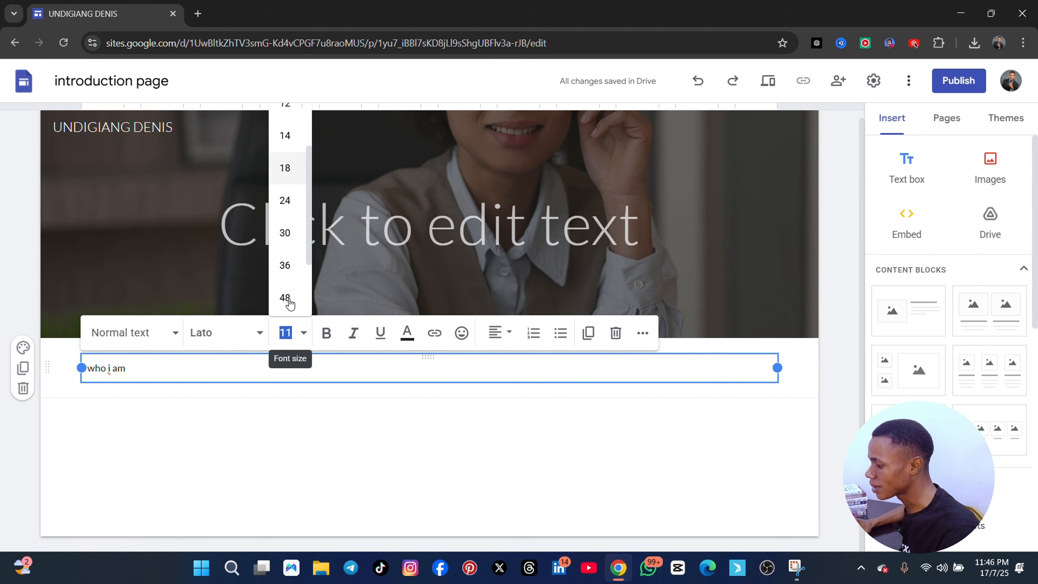
{"action": "left_click", "coordinate": [284, 194]}
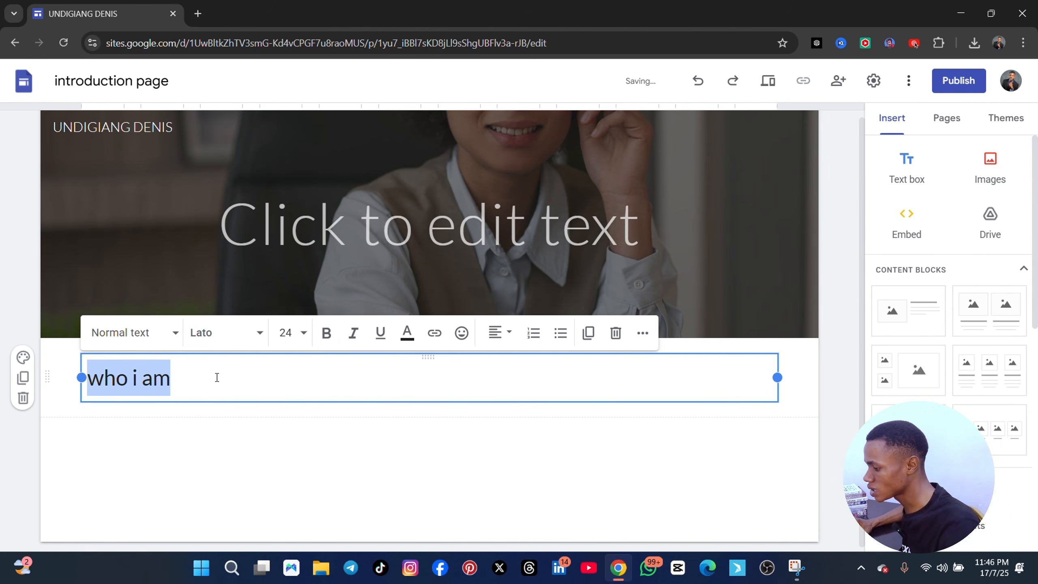
{"action": "left_click", "coordinate": [327, 333]}
{"action": "left_click", "coordinate": [283, 450]}
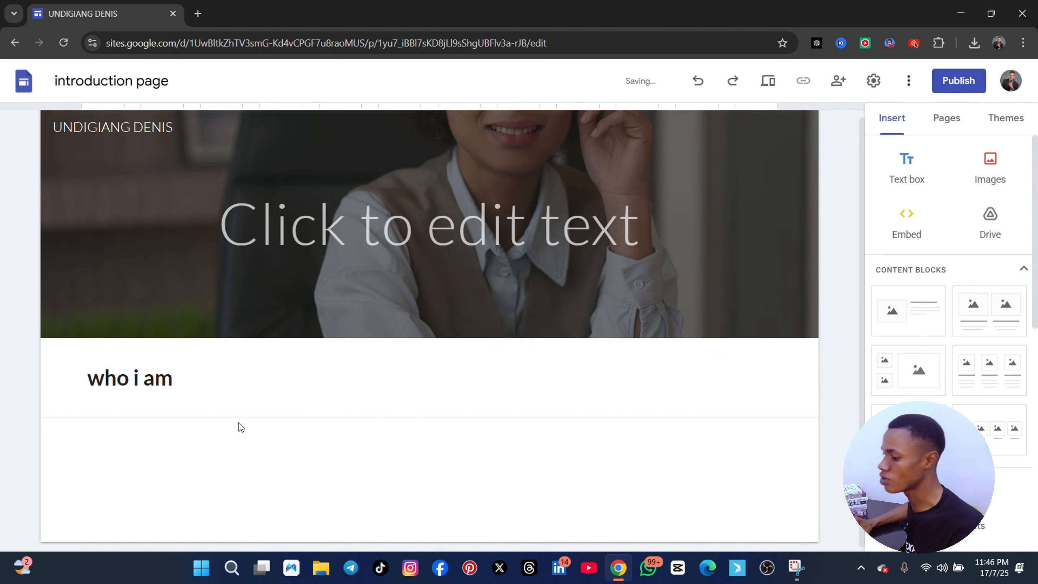
Capitalize the heading's first letter so it reads "Who i am" and start a new line beneath it
{"action": "left_click", "coordinate": [113, 365]}
{"action": "key", "text": "BackSpace"}
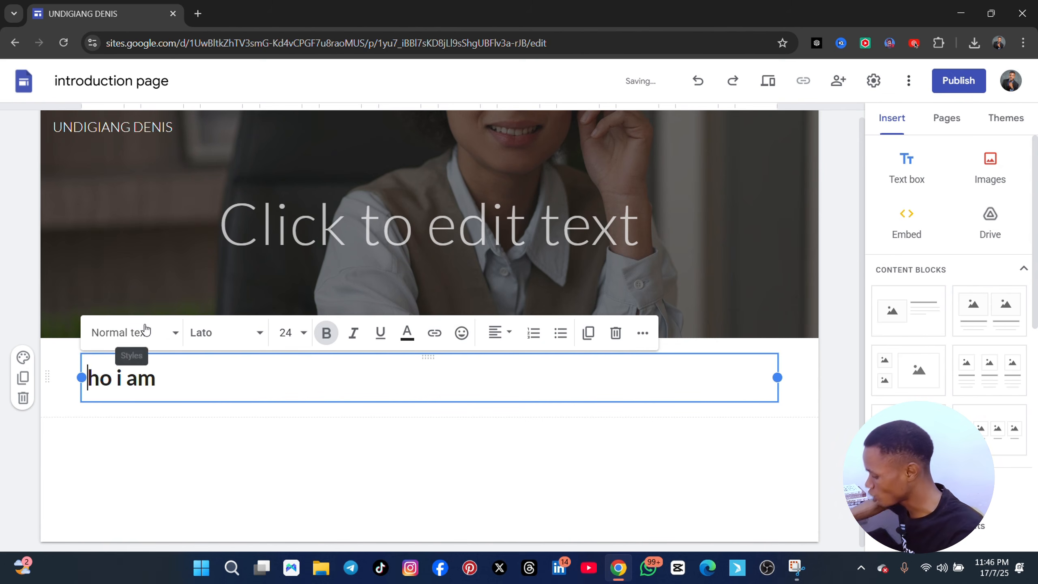
{"action": "type", "text": "W"}
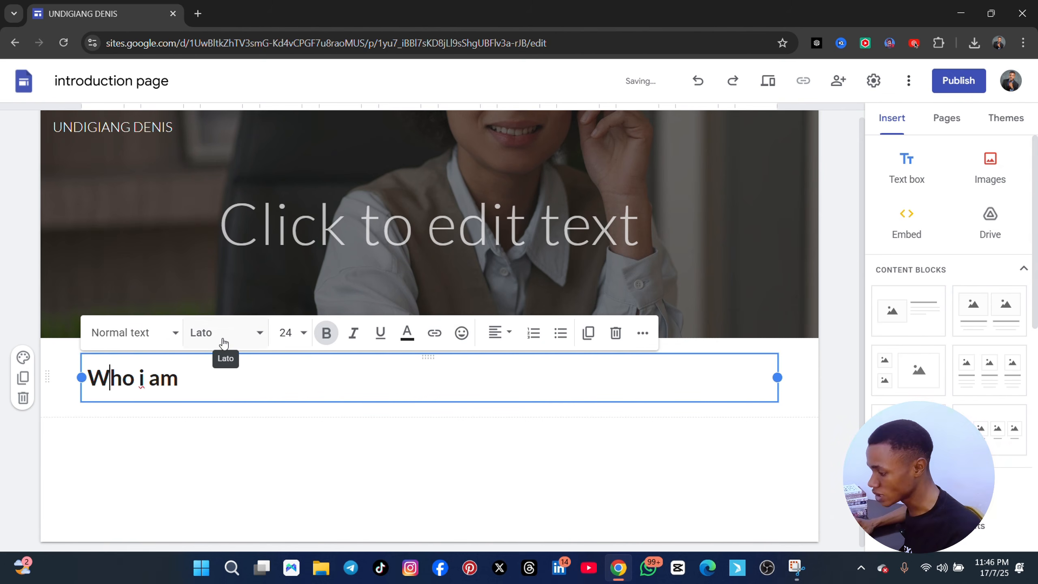
{"action": "left_click", "coordinate": [200, 384]}
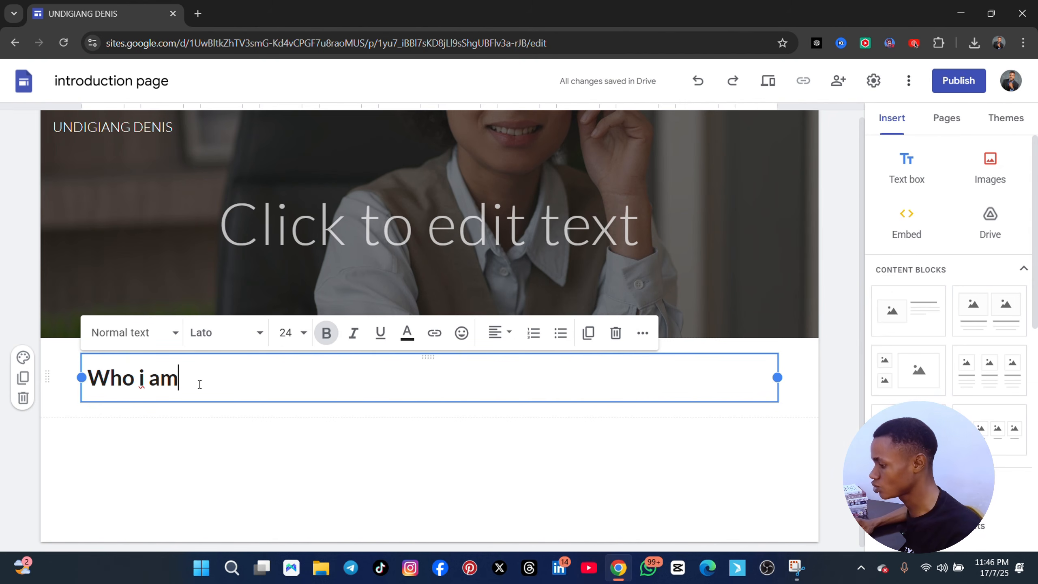
{"action": "key", "text": "Return"}
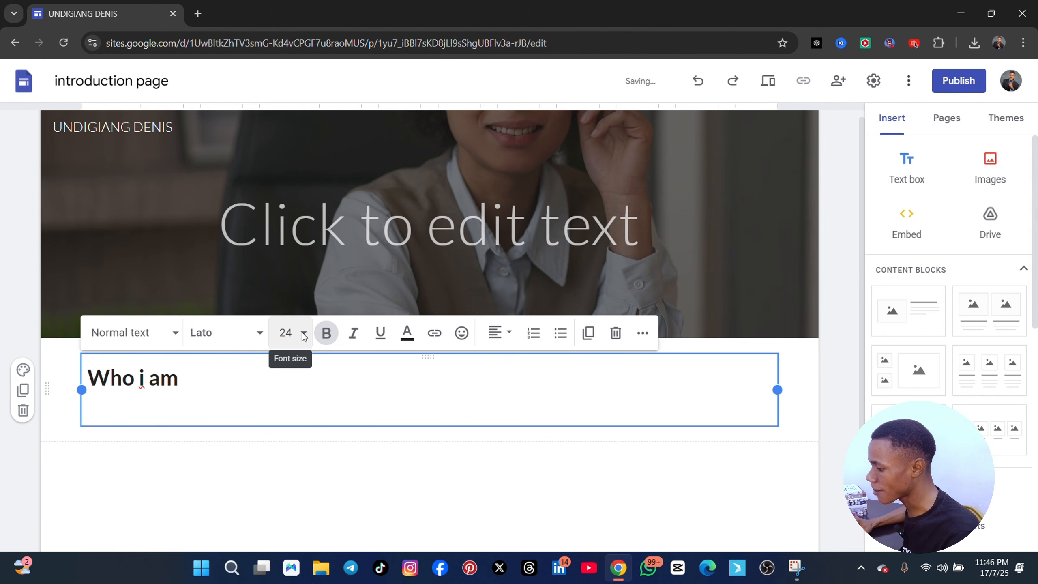
Set the font size to 12 for the empty line beneath the "Who i am" heading
{"action": "left_click", "coordinate": [288, 336]}
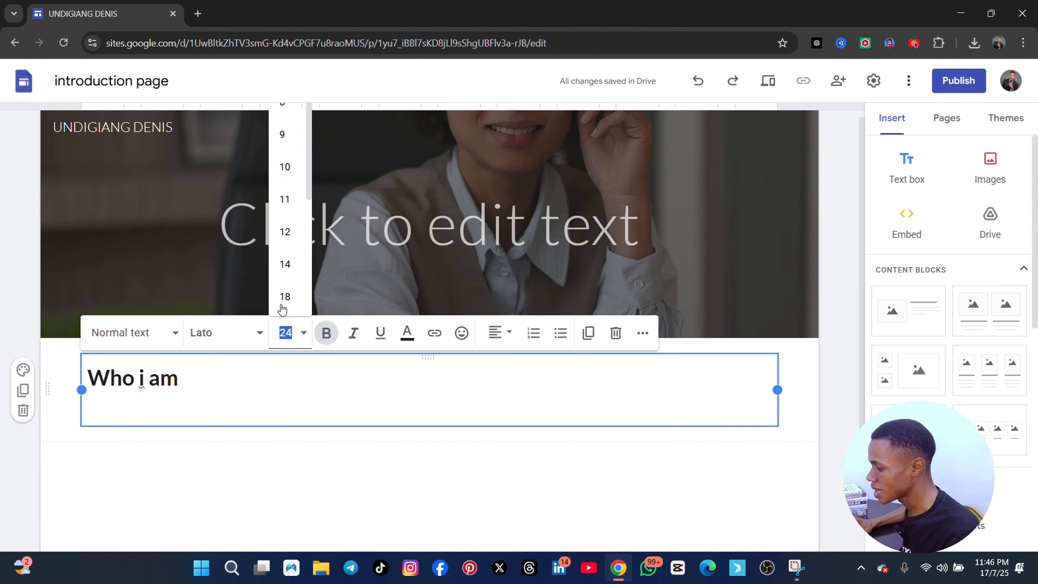
{"action": "left_click", "coordinate": [285, 231]}
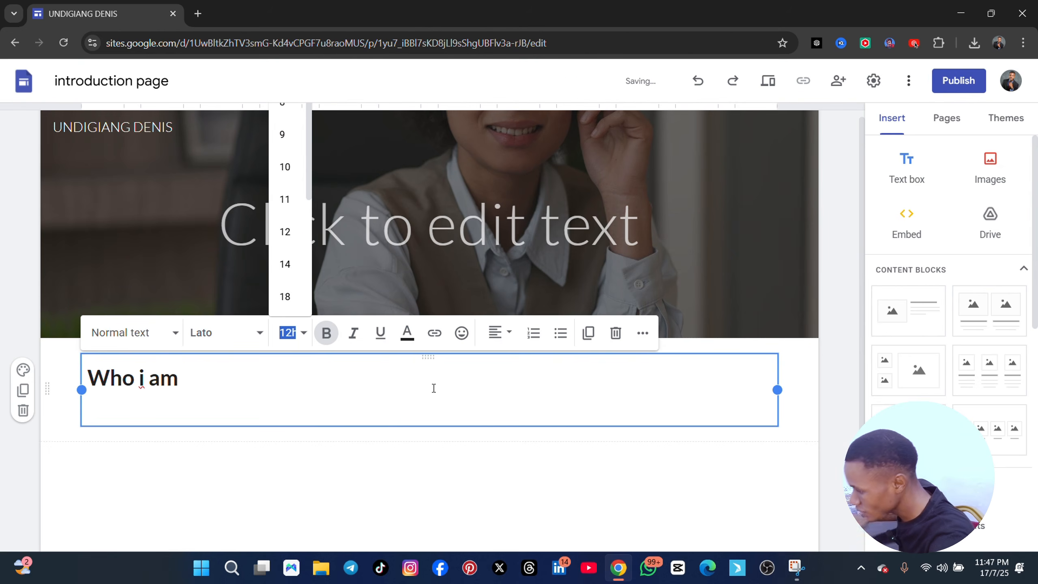
{"action": "left_click", "coordinate": [121, 399]}
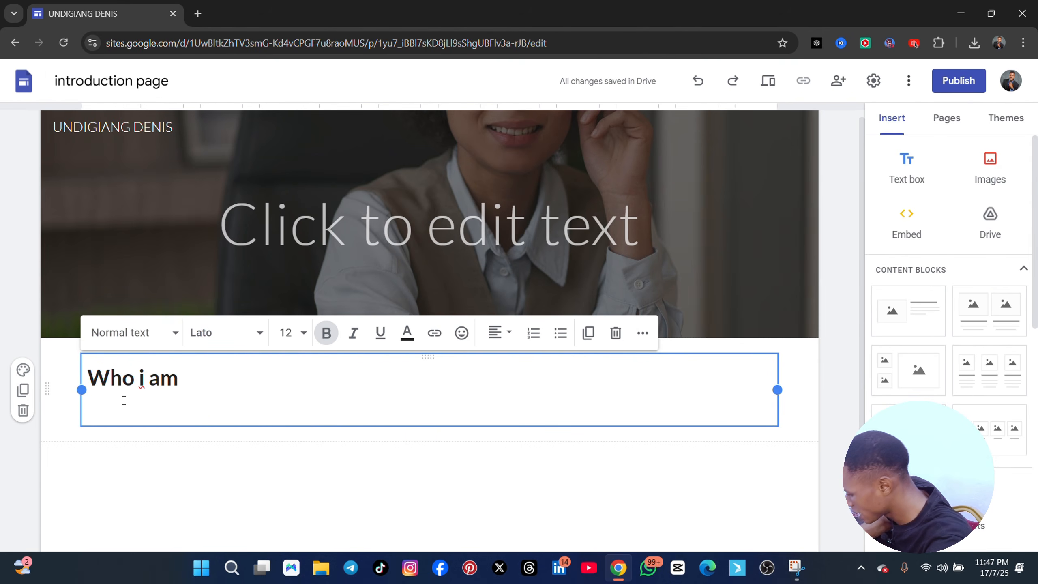
Start the paragraph with "Hi, my name is", the person's full name and "i am a profesional virtual assistnat witgh excperience"
{"action": "type", "text": "Hi, my nam"}
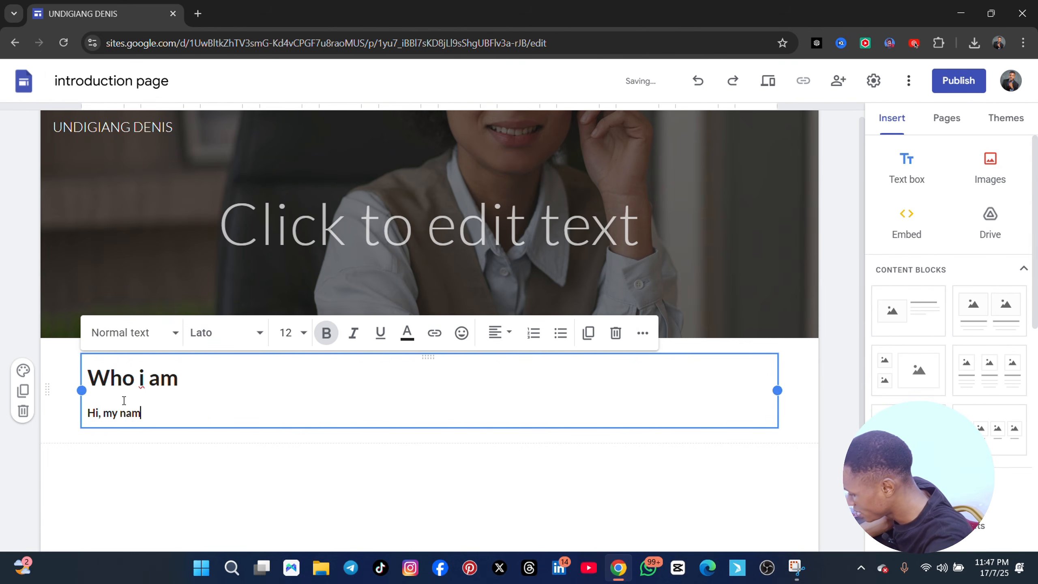
{"action": "type", "text": "e is undigian"}
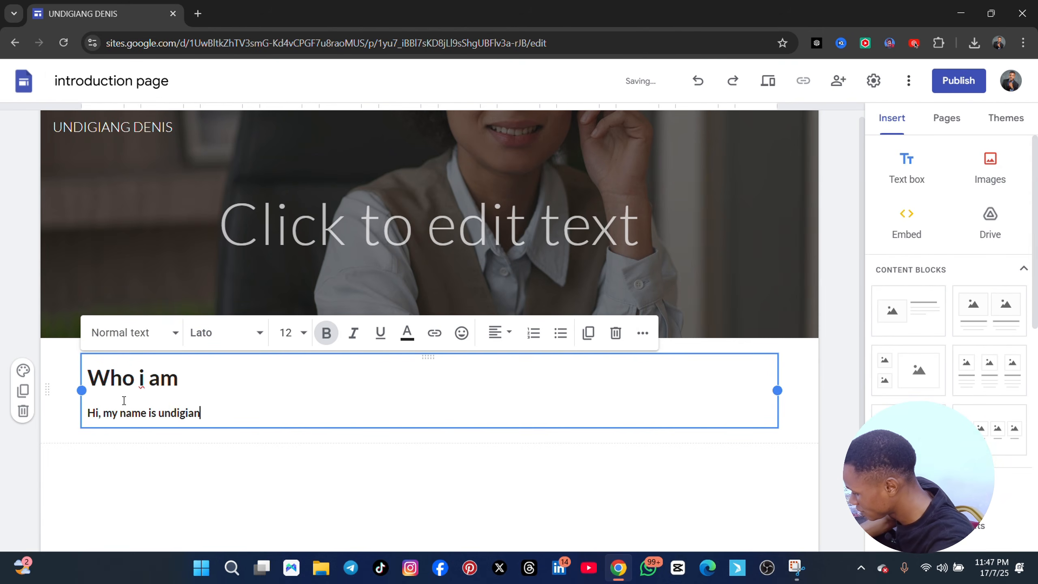
{"action": "type", "text": "g denis, i am"}
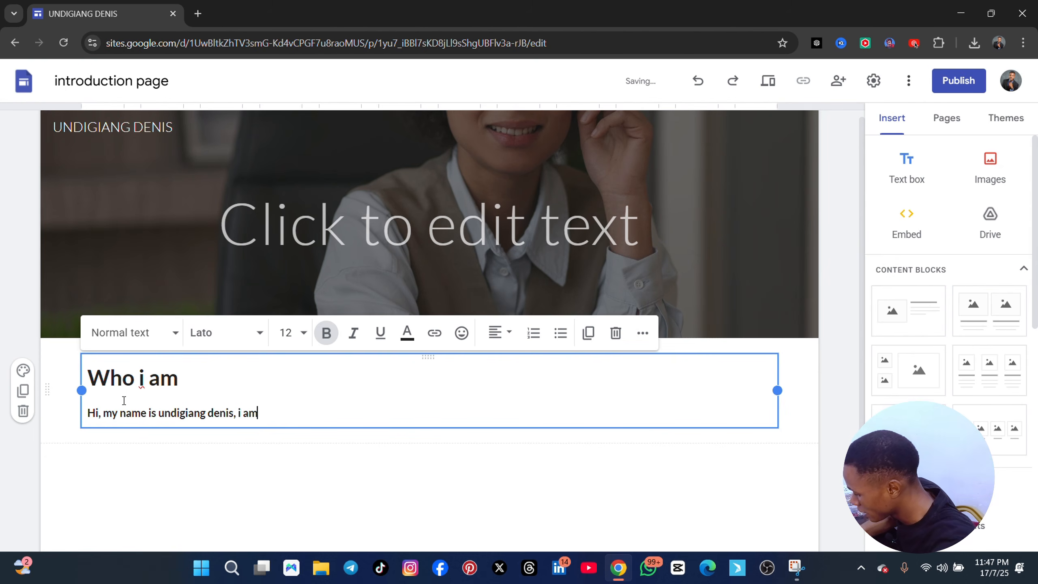
{"action": "type", "text": " a pr"}
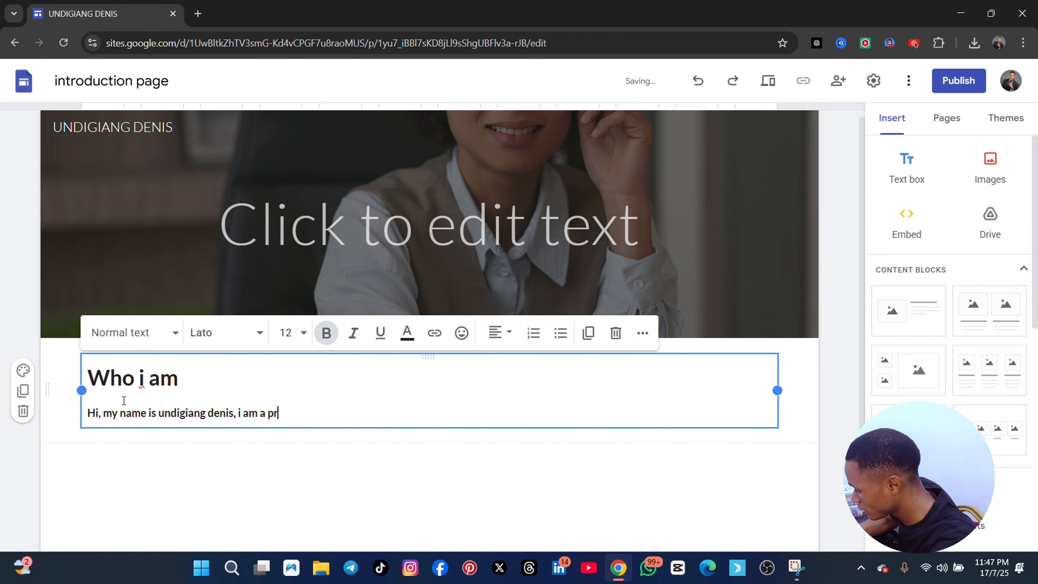
{"action": "type", "text": "ofesional "}
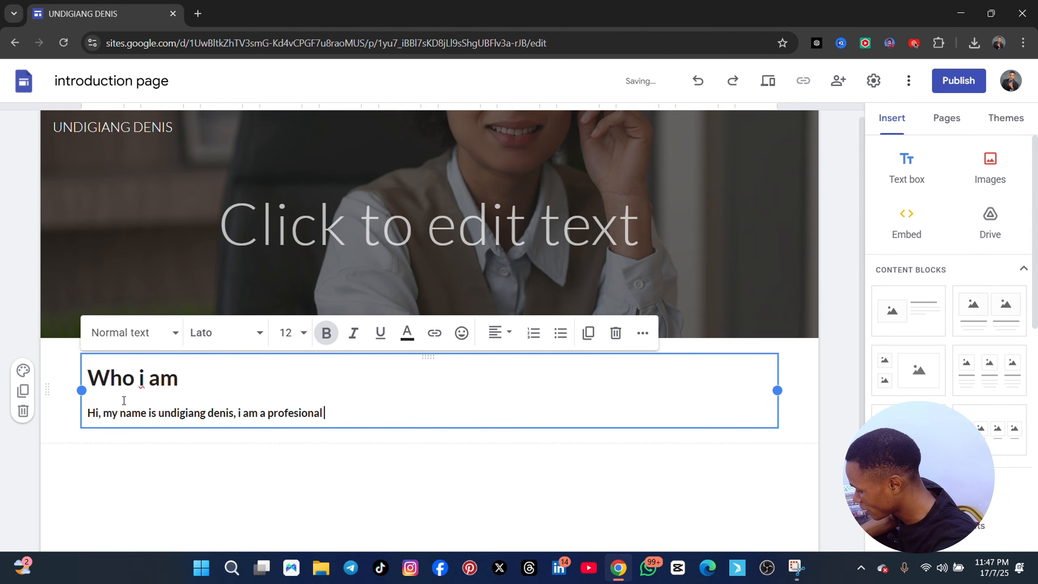
{"action": "type", "text": "virtual assist"}
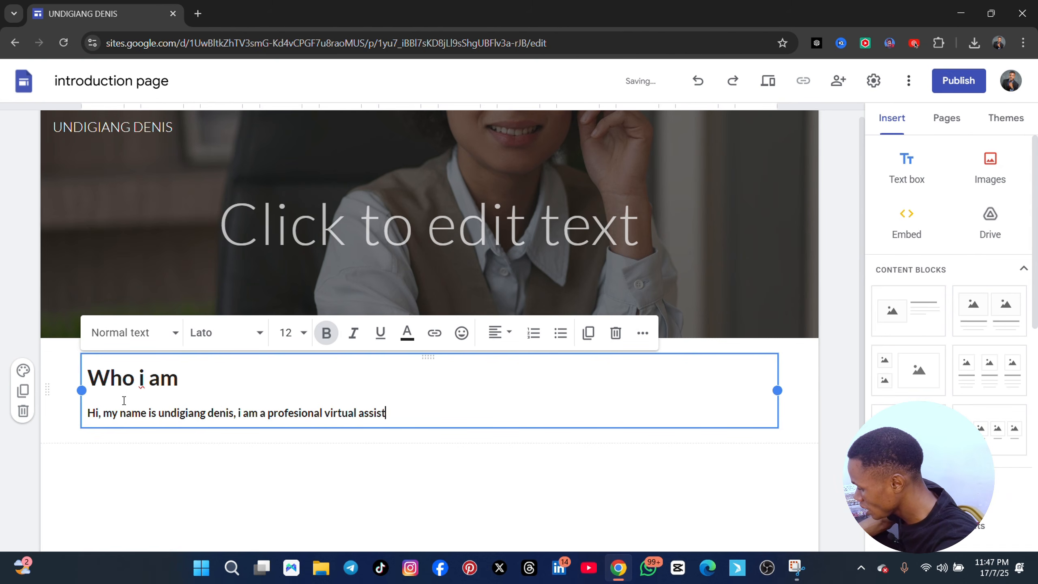
{"action": "type", "text": "nat witgh e"}
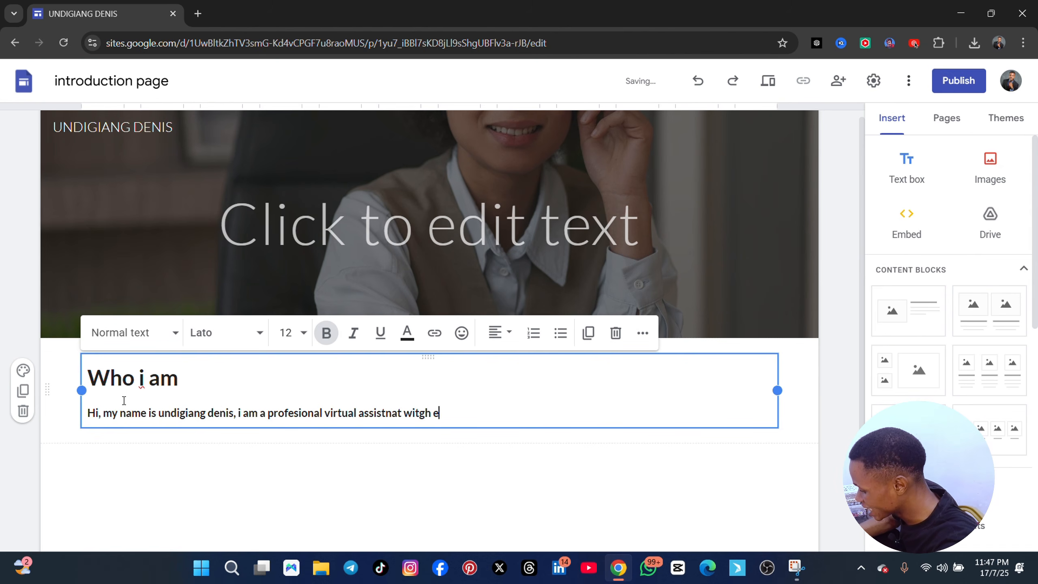
{"action": "type", "text": "xcperience i"}
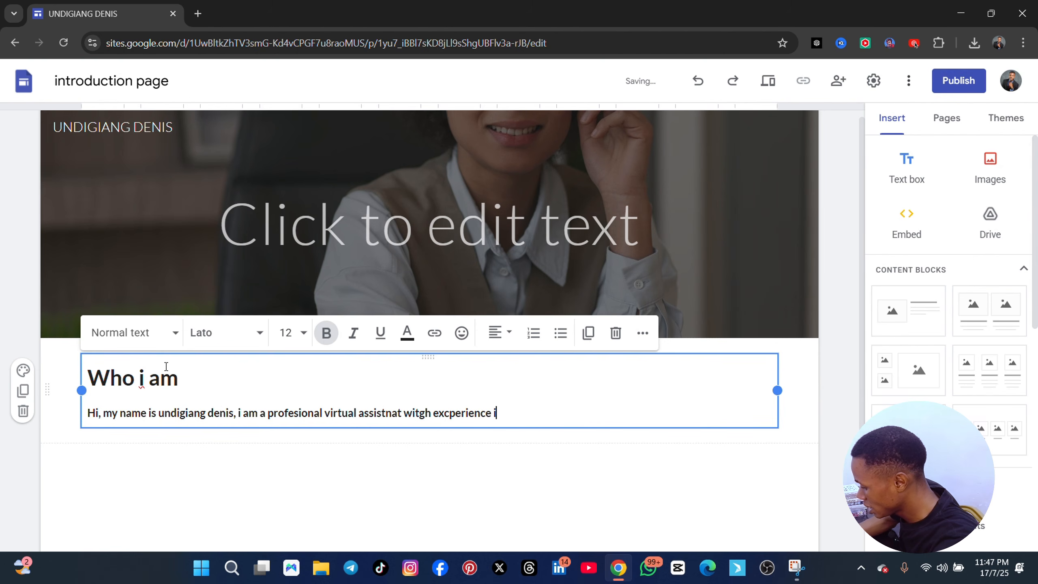
{"action": "type", "text": "n using a"}
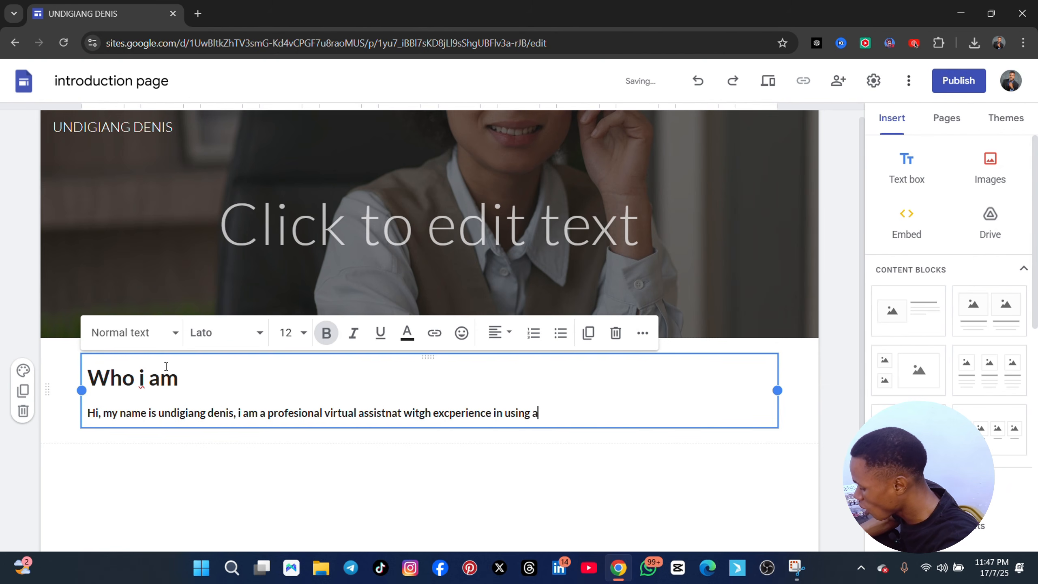
Continue the paragraph with "in using all vrtual tools like asana, tre;llo, google workspoace tools."
{"action": "type", "text": "ll vrtual t"}
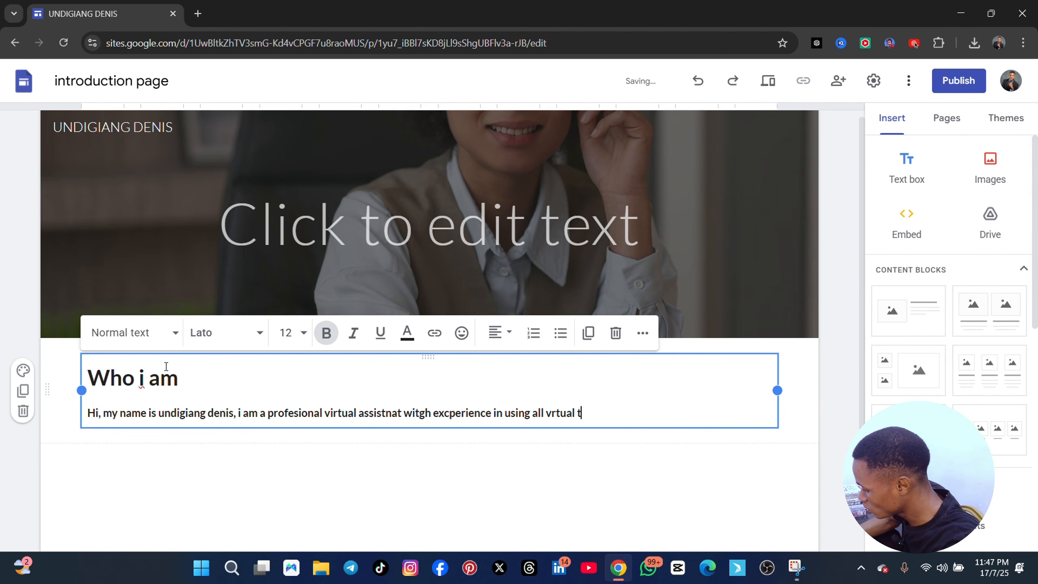
{"action": "type", "text": "ools like"}
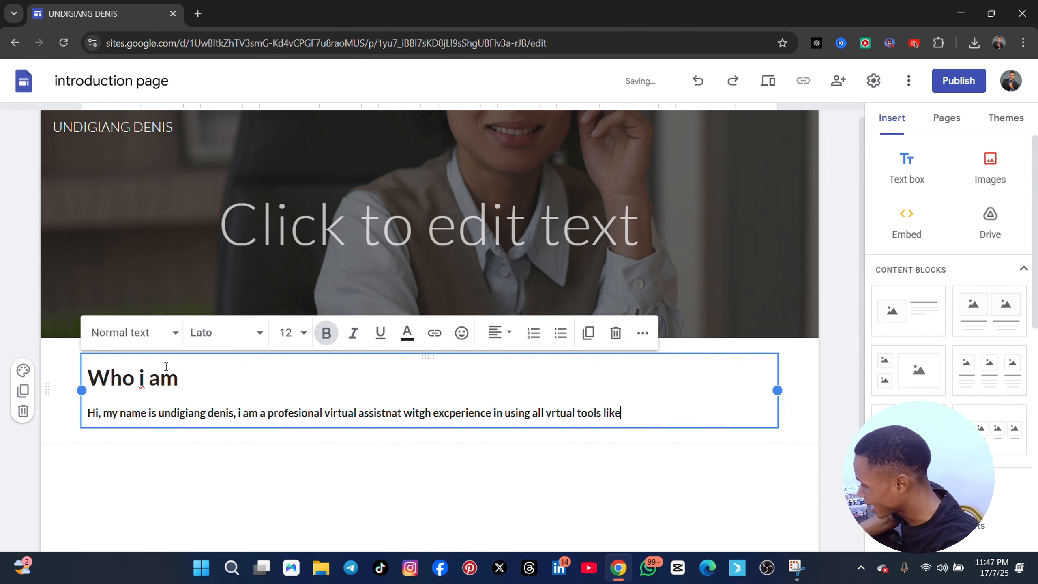
{"action": "type", "text": " asana,"}
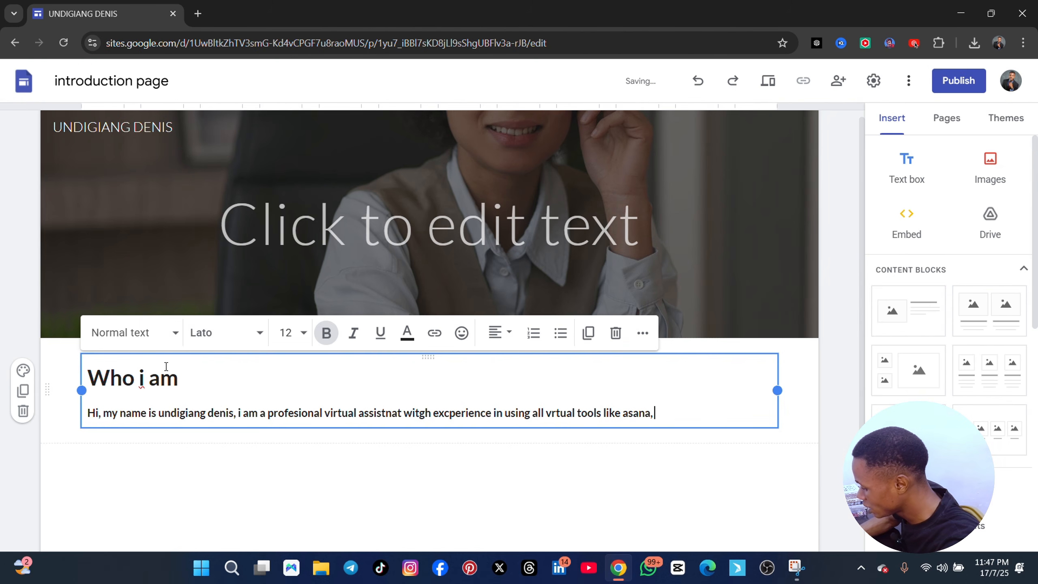
{"action": "type", "text": " tre;llo, gio"}
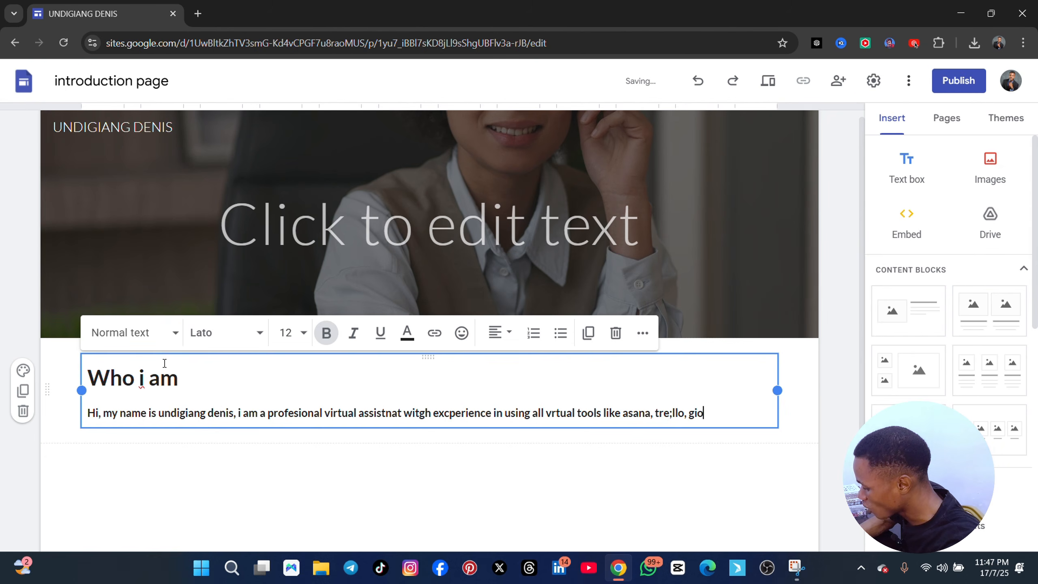
{"action": "type", "text": "g"}
{"action": "key", "text": "BackSpace"}
{"action": "key", "text": "BackSpace"}
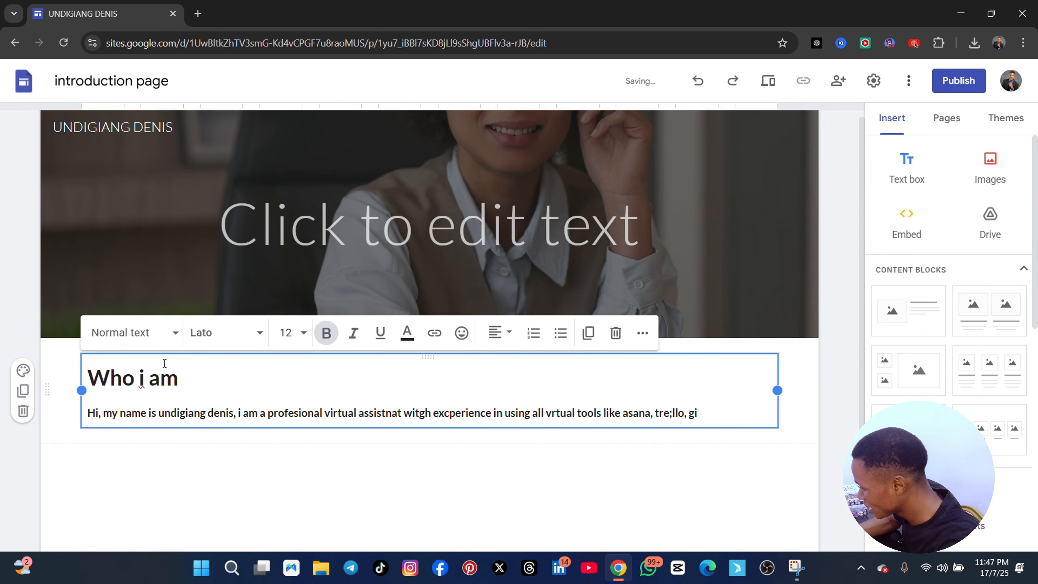
{"action": "type", "text": "ogle"}
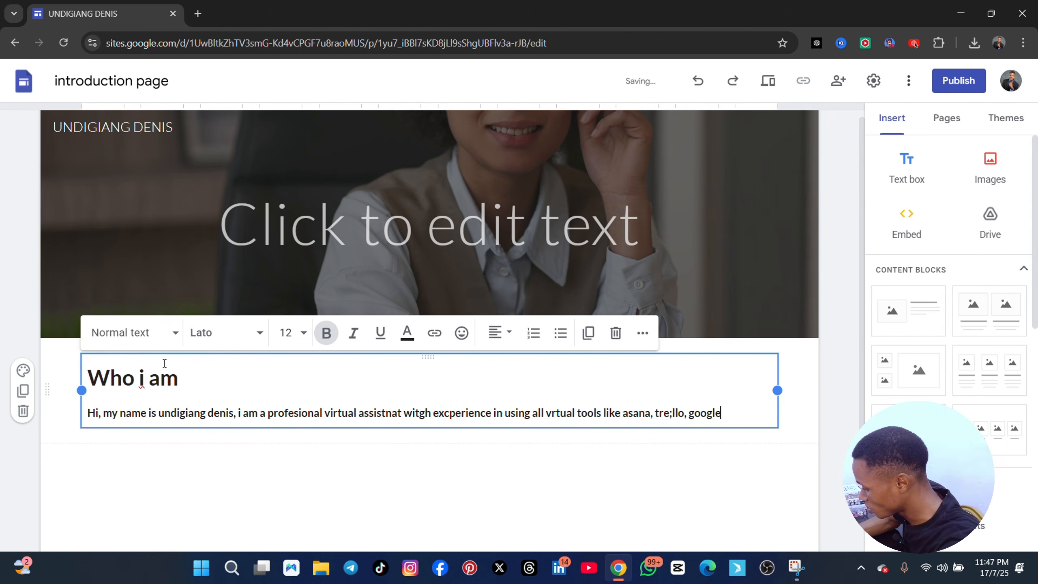
{"action": "type", "text": " workspoad"}
{"action": "type", "text": "e t"}
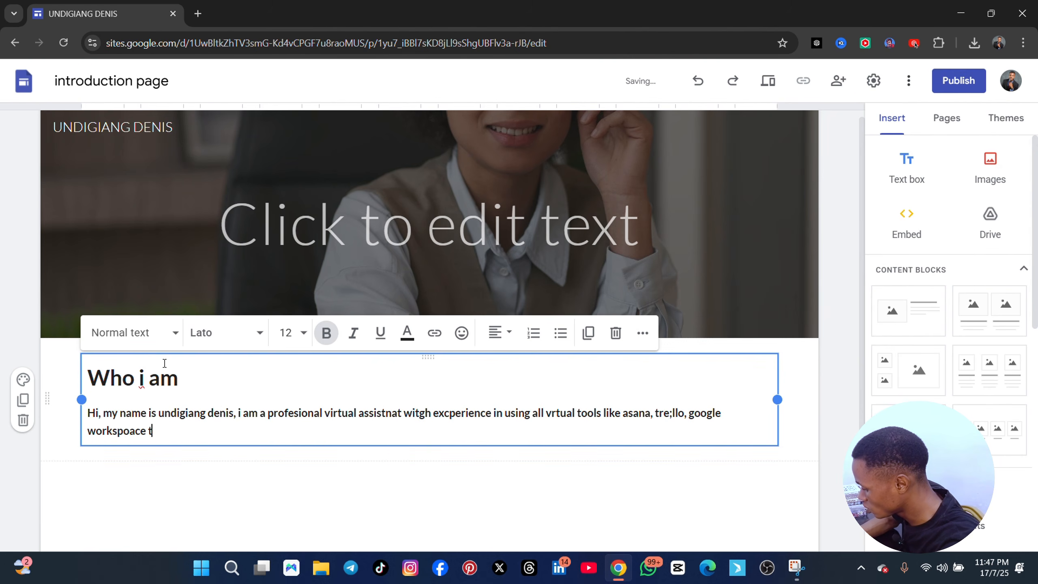
{"action": "type", "text": "ools. i"}
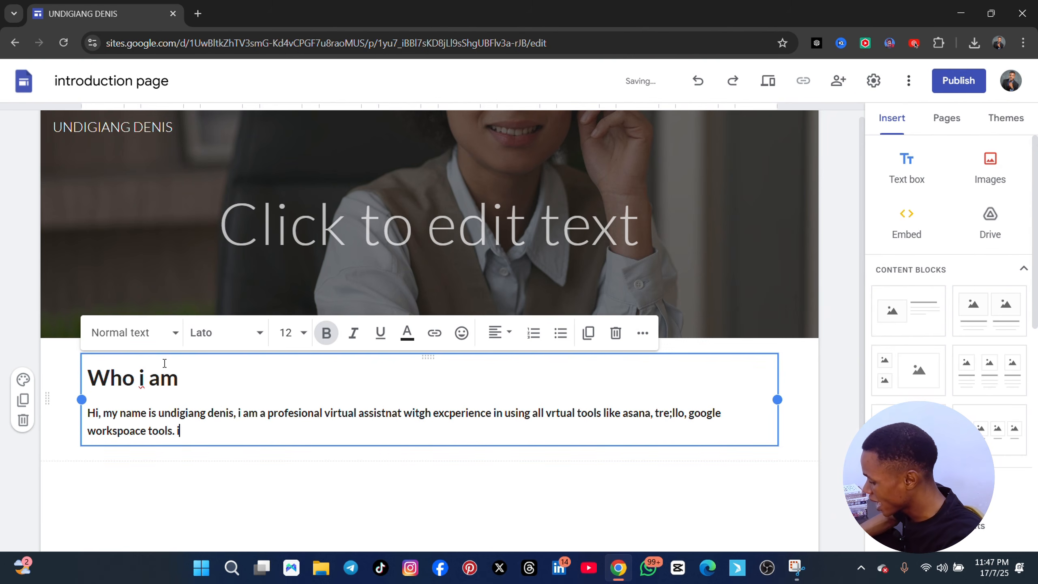
{"action": "type", "text": " have use th"}
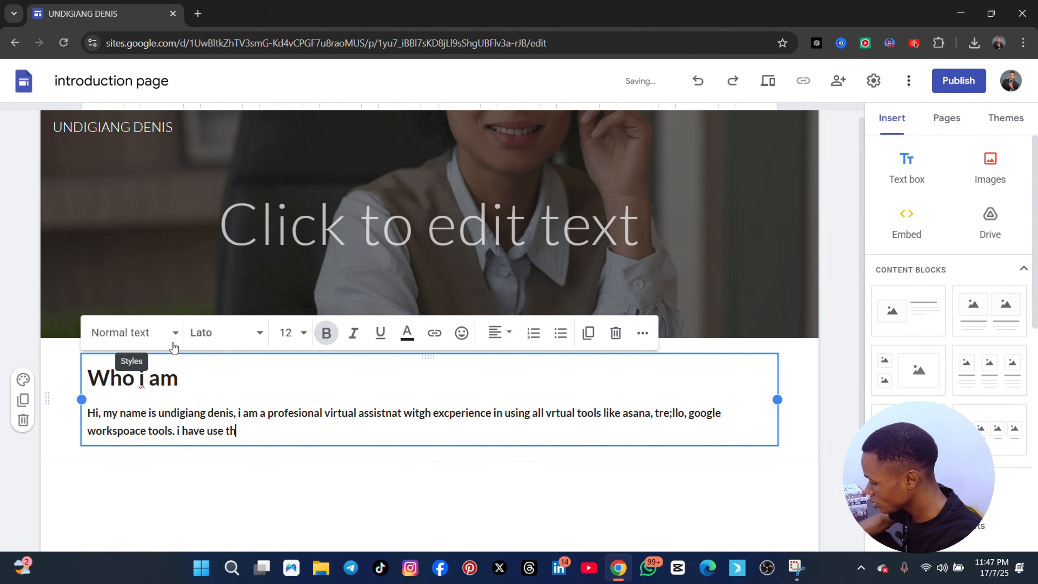
{"action": "type", "text": "is manage"}
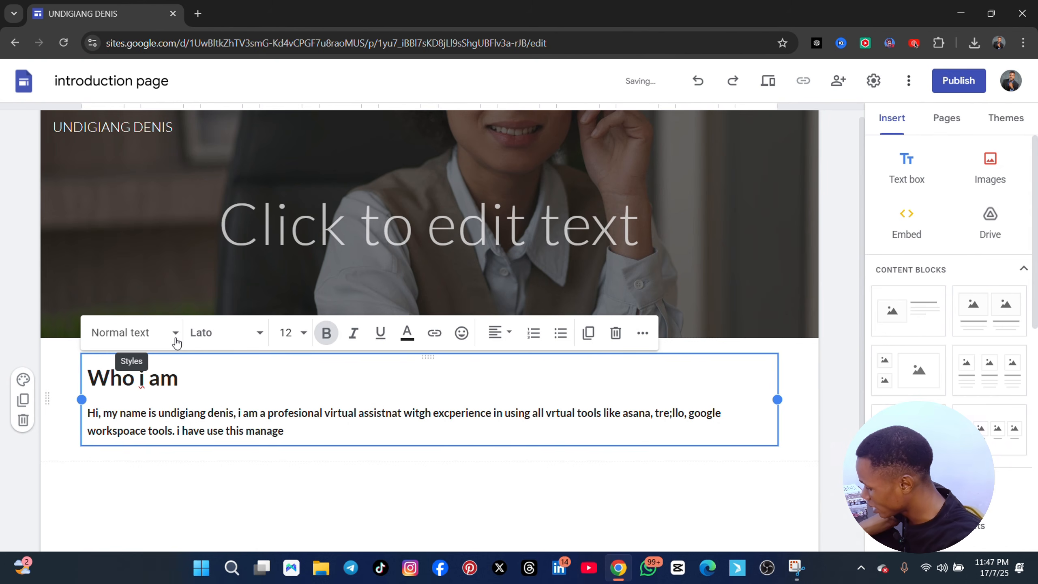
{"action": "type", "text": " alot"}
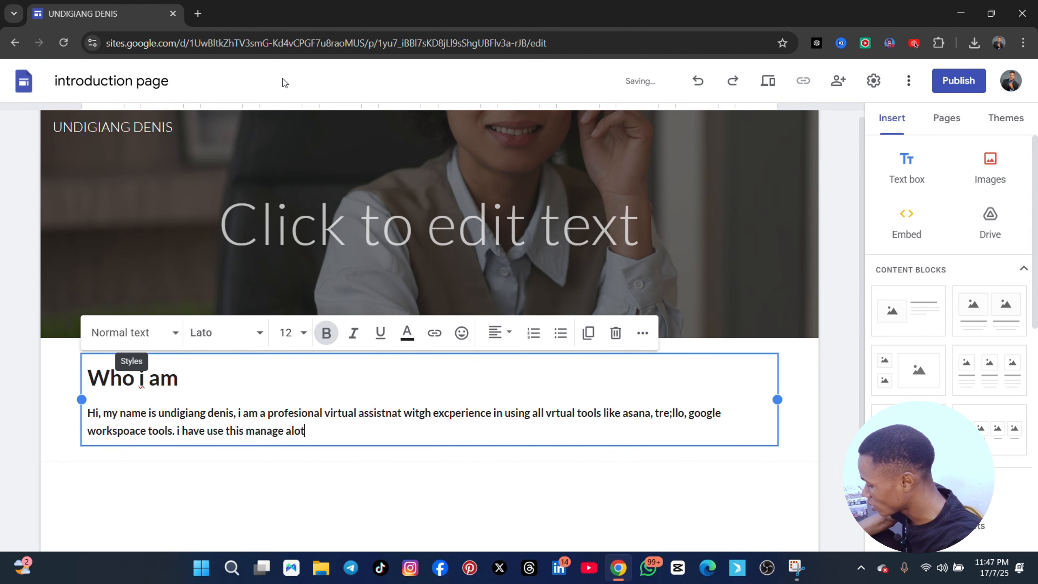
{"action": "type", "text": " of client"}
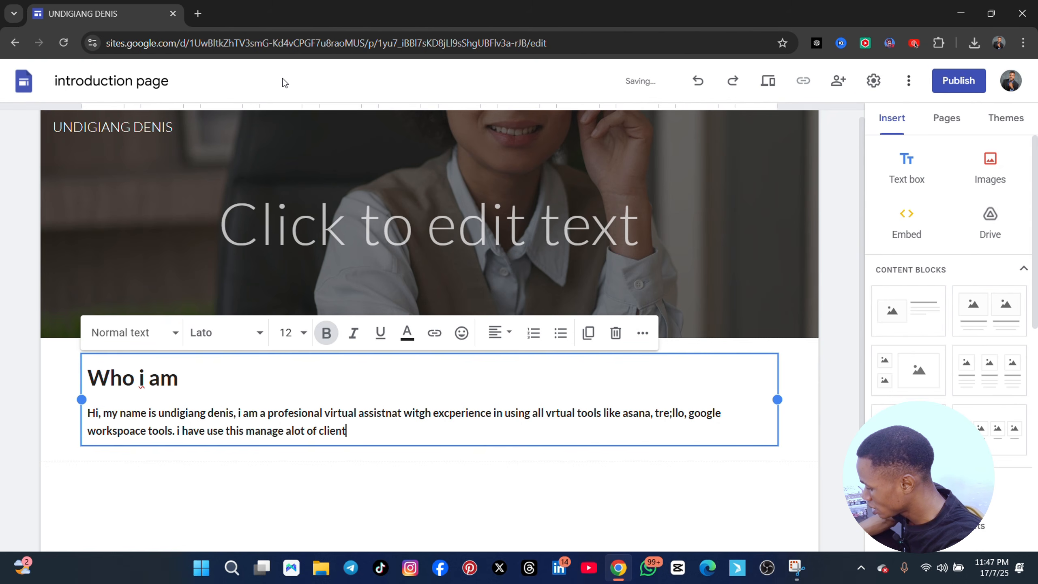
{"action": "type", "text": "s including"}
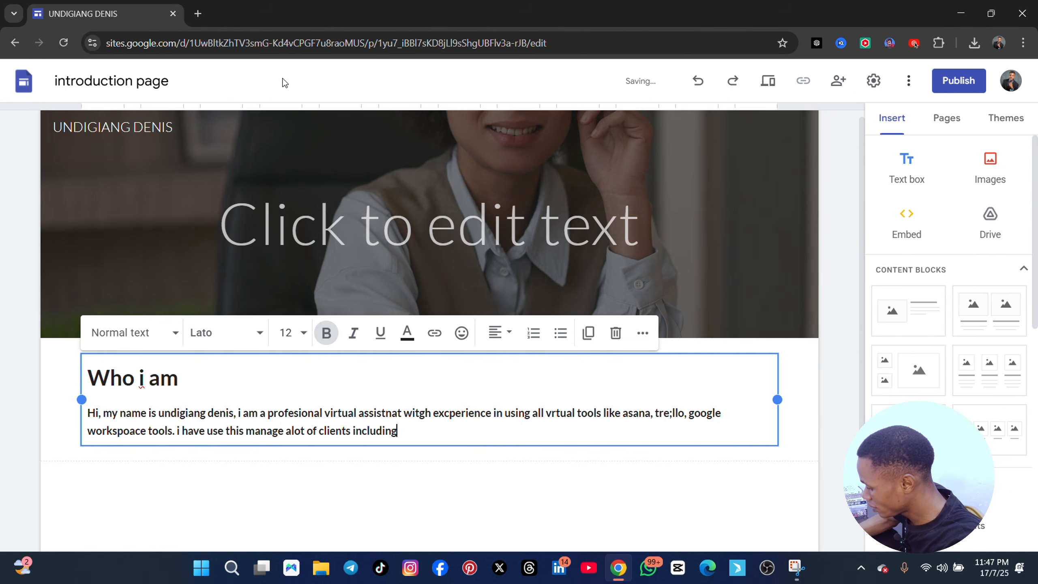
{"action": "type", "text": " trade wav"}
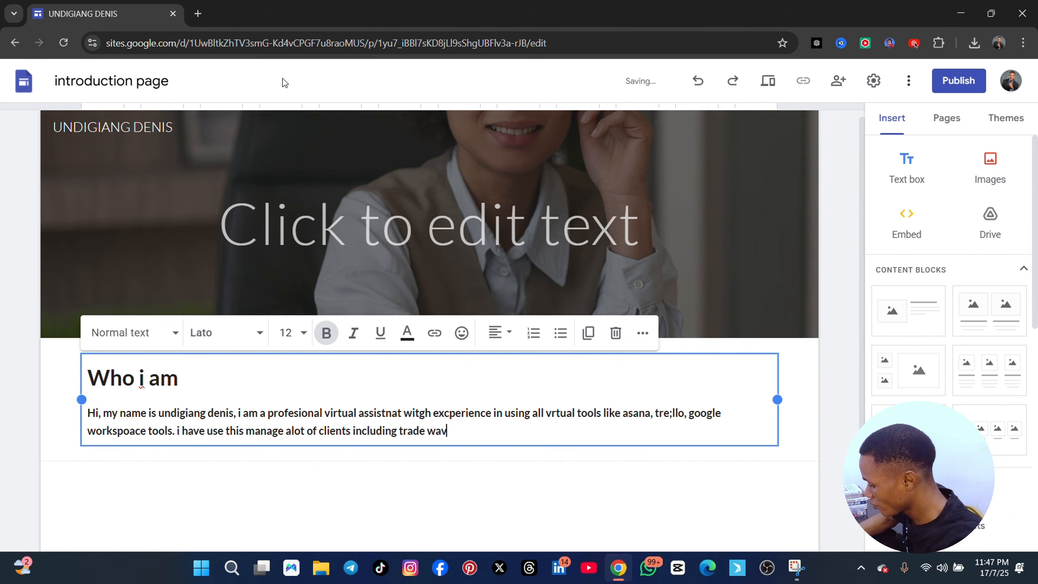
{"action": "type", "text": "e lmted"}
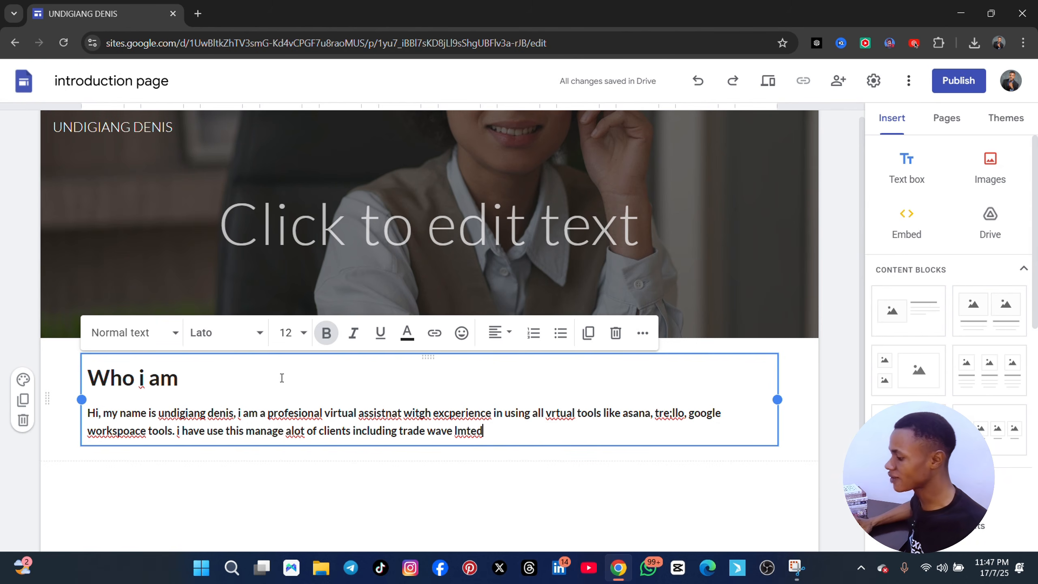
Remove the bold formatting from the whole introduction paragraph beneath the "Who i am" heading
{"action": "left_click_drag", "start_coordinate": [486, 432], "coordinate": [87, 412]}
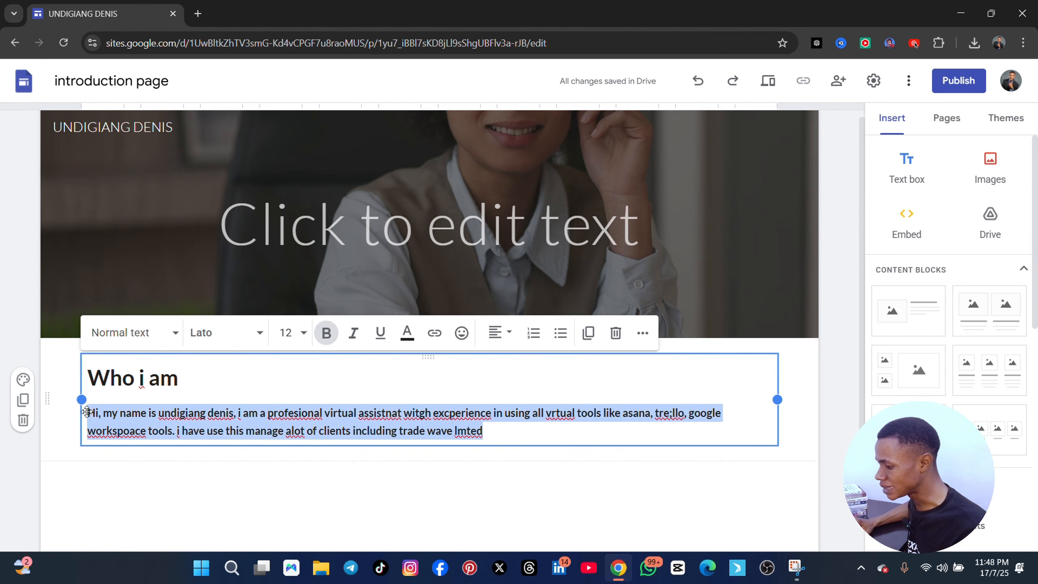
{"action": "left_click", "coordinate": [323, 334]}
{"action": "left_click", "coordinate": [210, 333]}
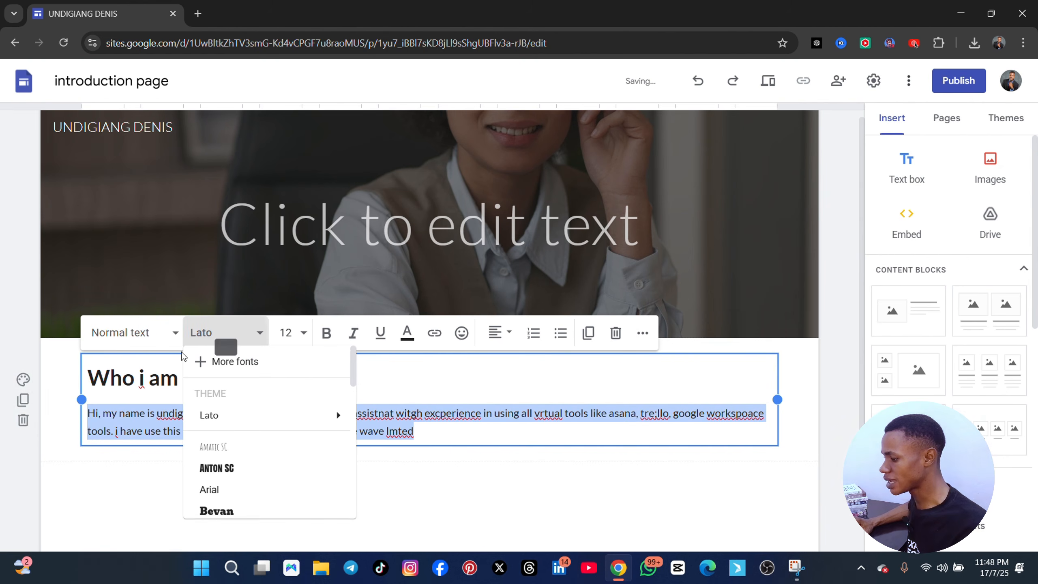
{"action": "left_click", "coordinate": [124, 483]}
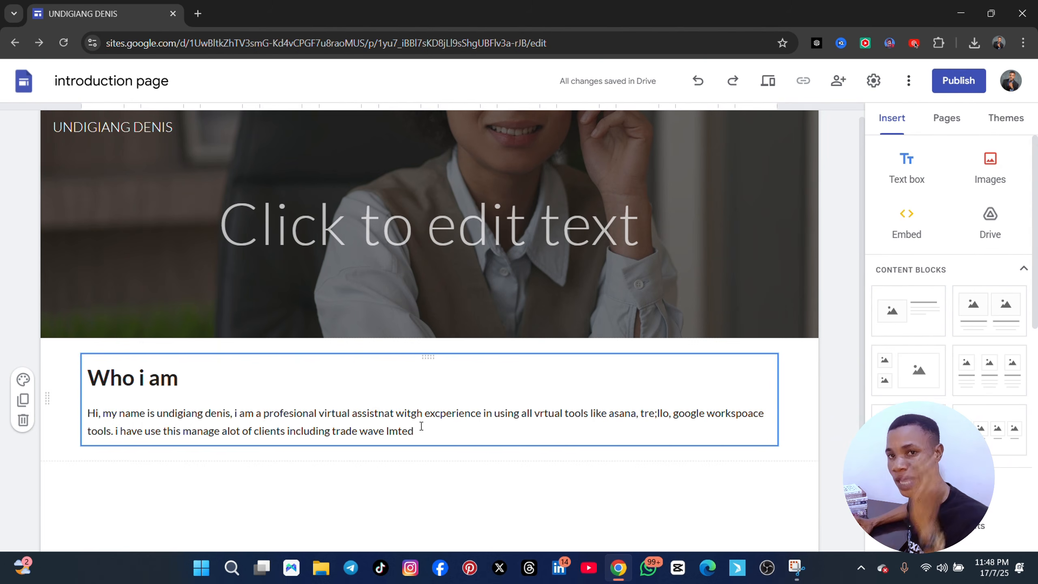
Insert a new text box below the "Who i am" section containing the text "SKILLS"
{"action": "left_click", "coordinate": [906, 168]}
{"action": "type", "text": "s"}
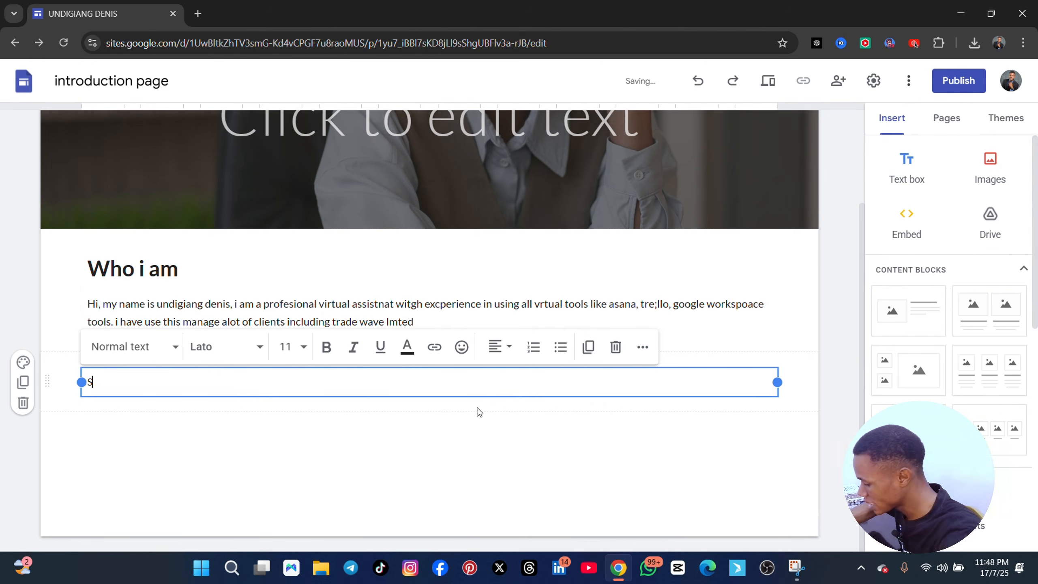
{"action": "type", "text": "KILLS"}
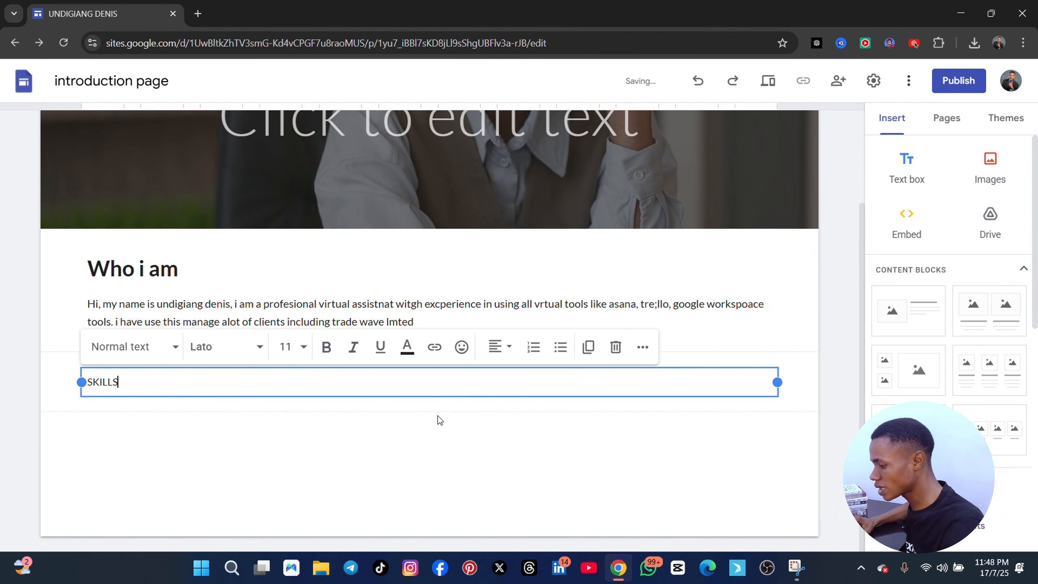
Set the font size of the whole "SKILLS" text to 24
{"action": "key", "text": "ctrl+a"}
{"action": "left_click", "coordinate": [304, 347]}
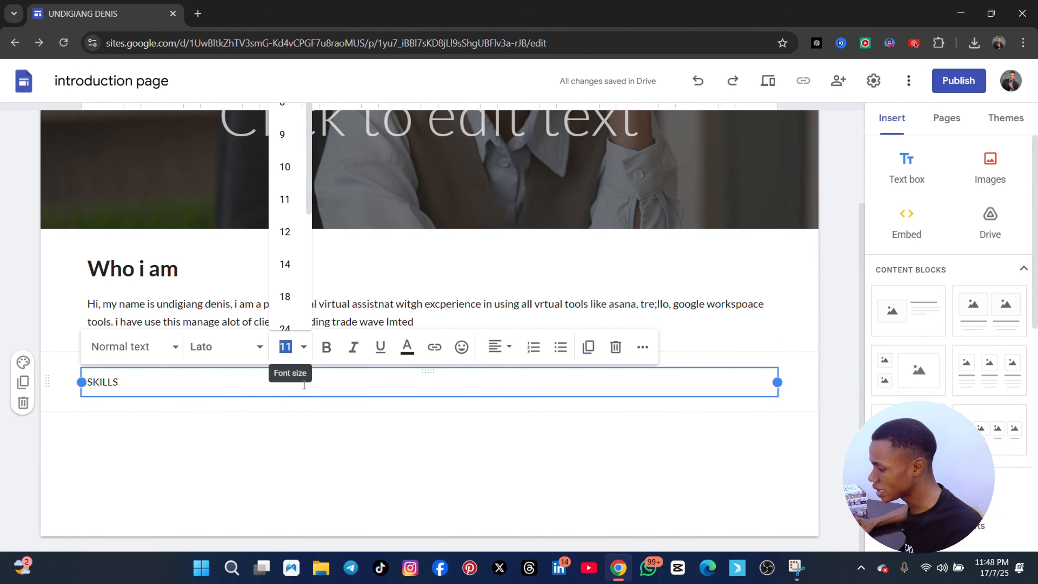
{"action": "scroll", "coordinate": [287, 272], "scroll_direction": "down", "scroll_amount": 4}
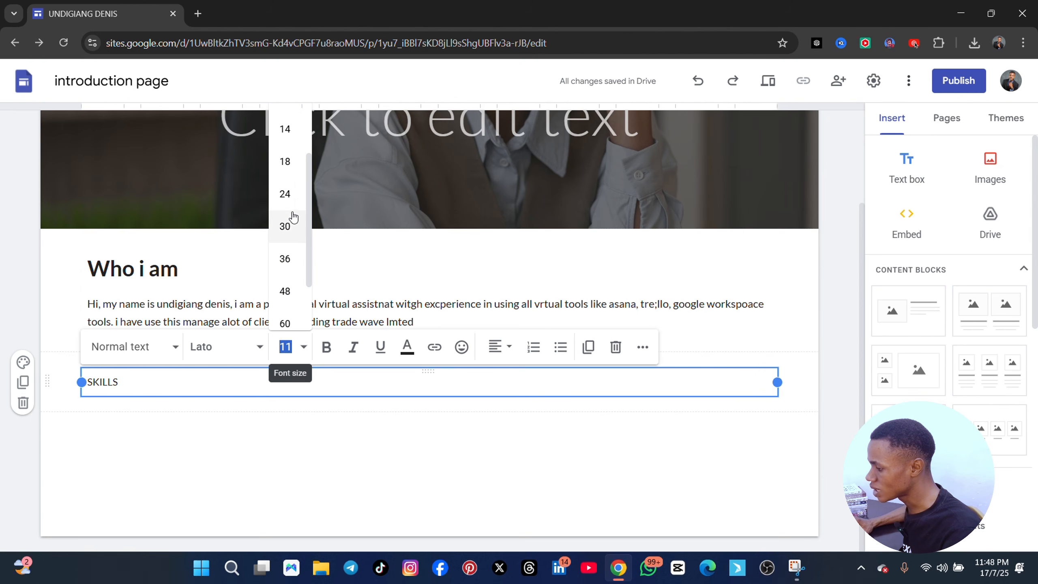
{"action": "left_click", "coordinate": [284, 194]}
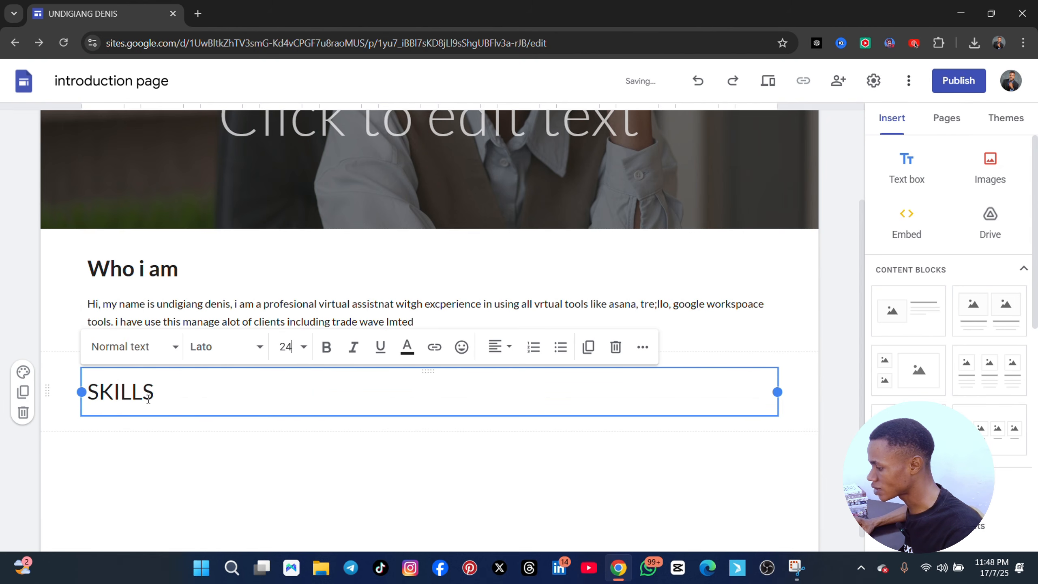
Start a new line beneath "SKILLS" in the same text box and set its font size to 12
{"action": "left_click", "coordinate": [227, 378]}
{"action": "key", "text": "Return"}
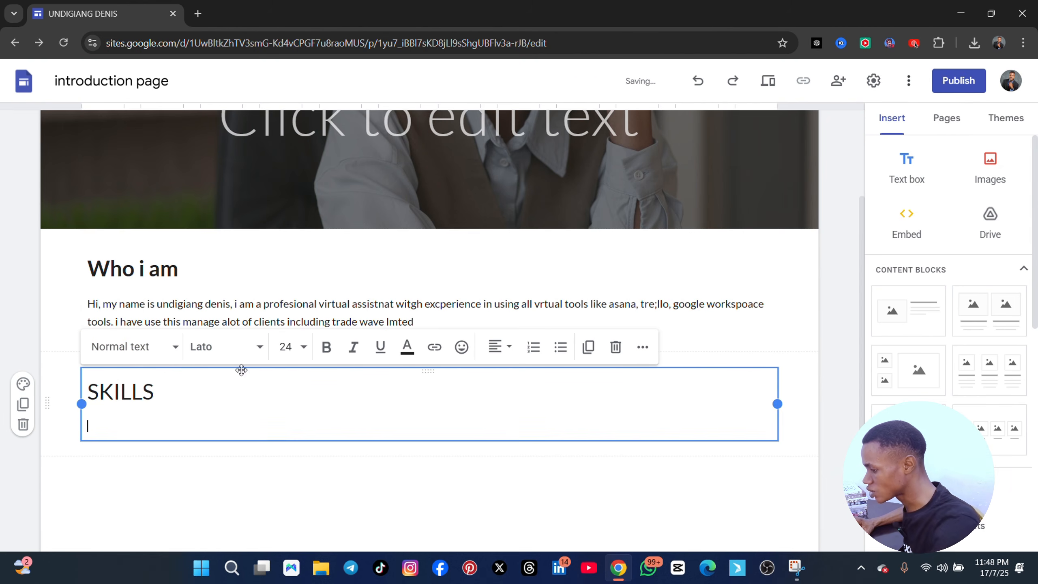
{"action": "left_click", "coordinate": [303, 347]}
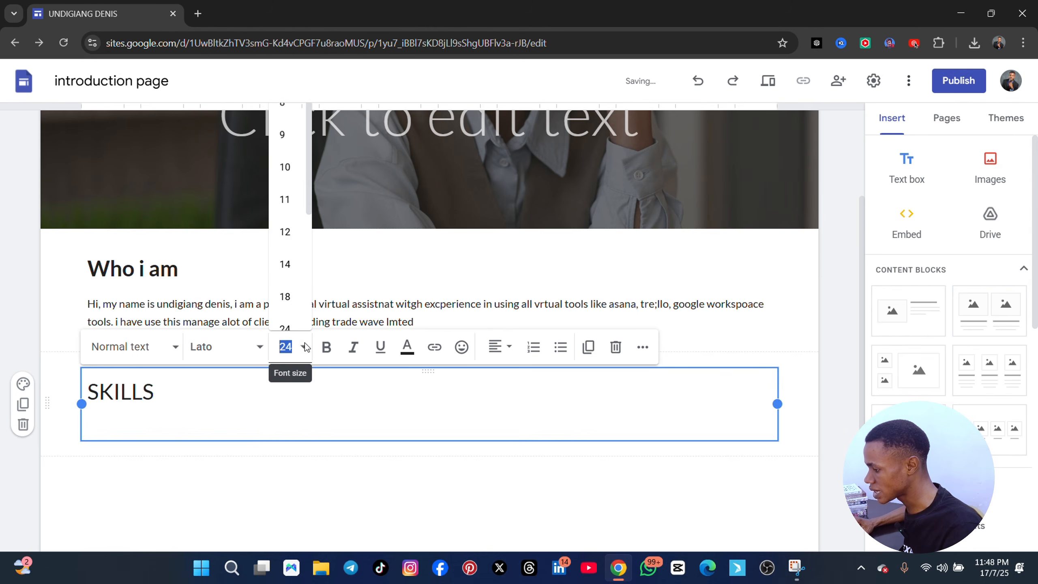
{"action": "left_click", "coordinate": [287, 232]}
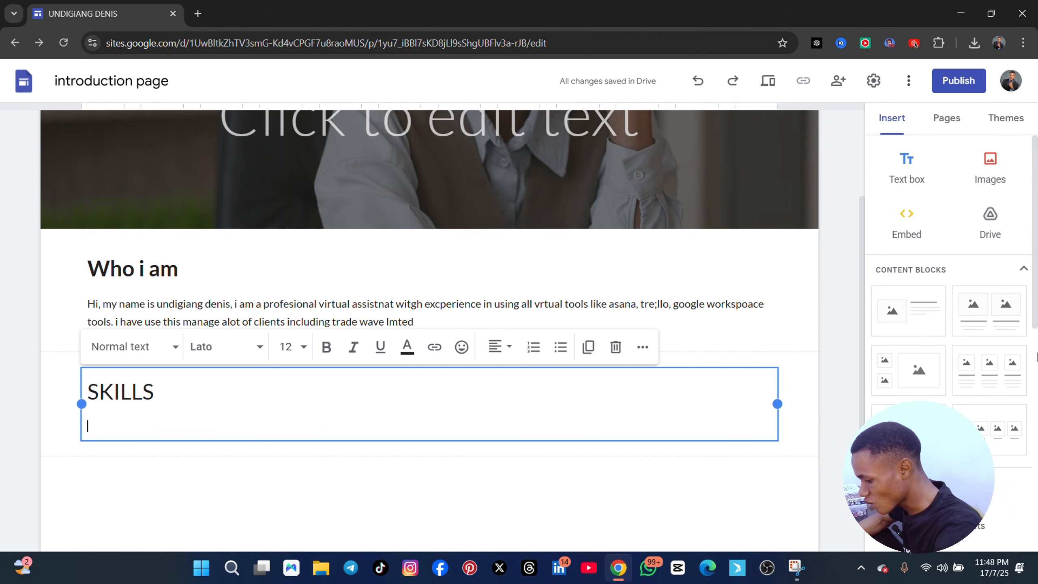
Begin the skills description with "i specialised in helpingf brasnds with workfflow," on the new line
{"action": "type", "text": "i special"}
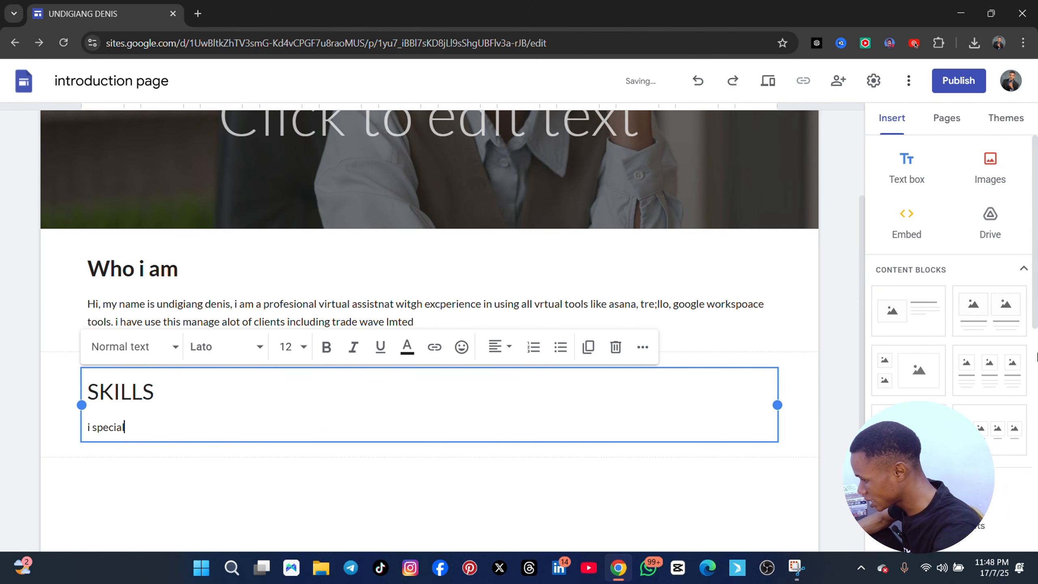
{"action": "type", "text": "ised in"}
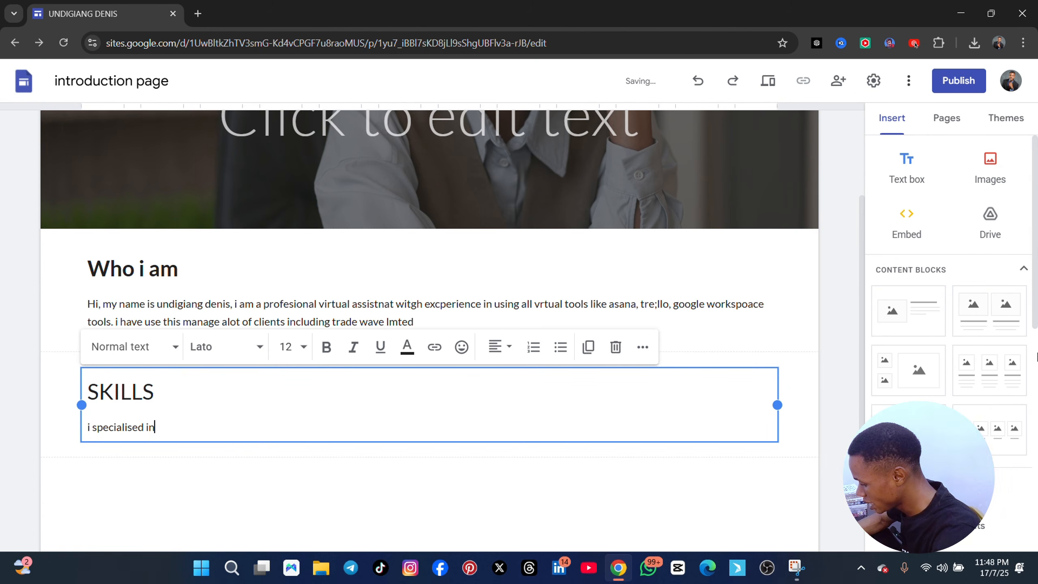
{"action": "type", "text": " helpingf bras"}
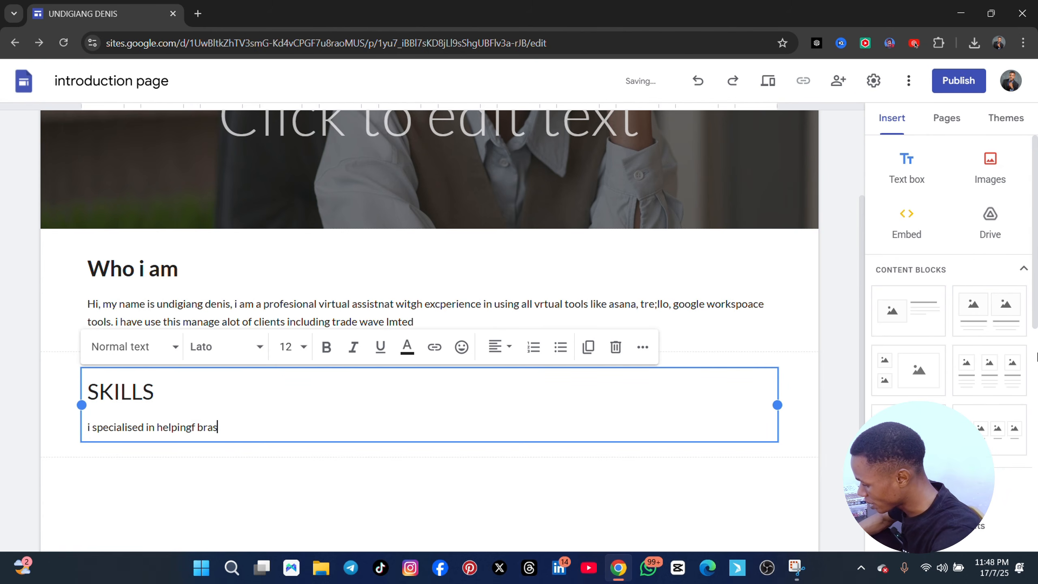
{"action": "type", "text": "nds with workf;low"}
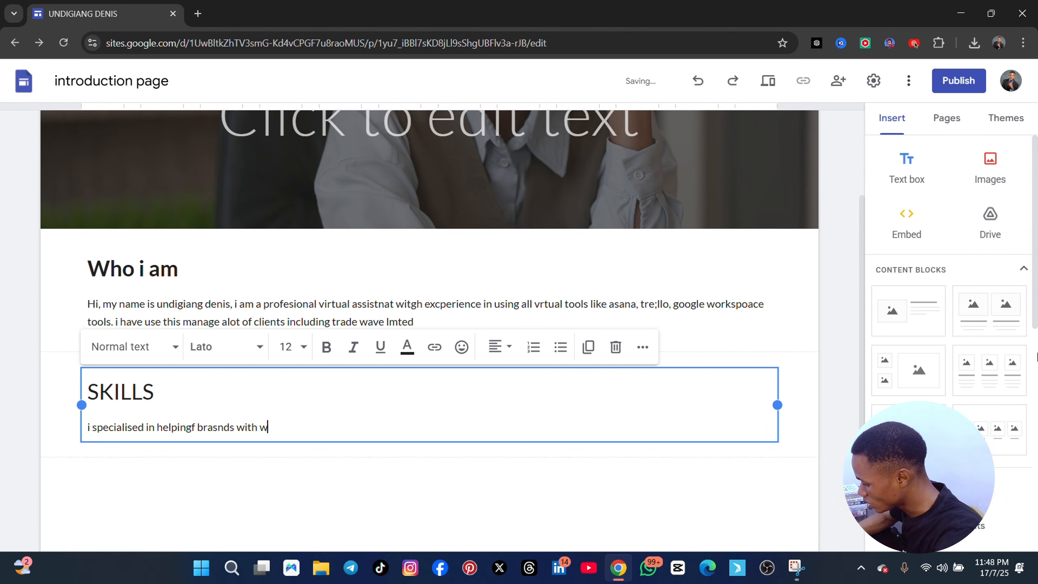
{"action": "key", "text": "BackSpace"}
{"action": "key", "text": "BackSpace"}
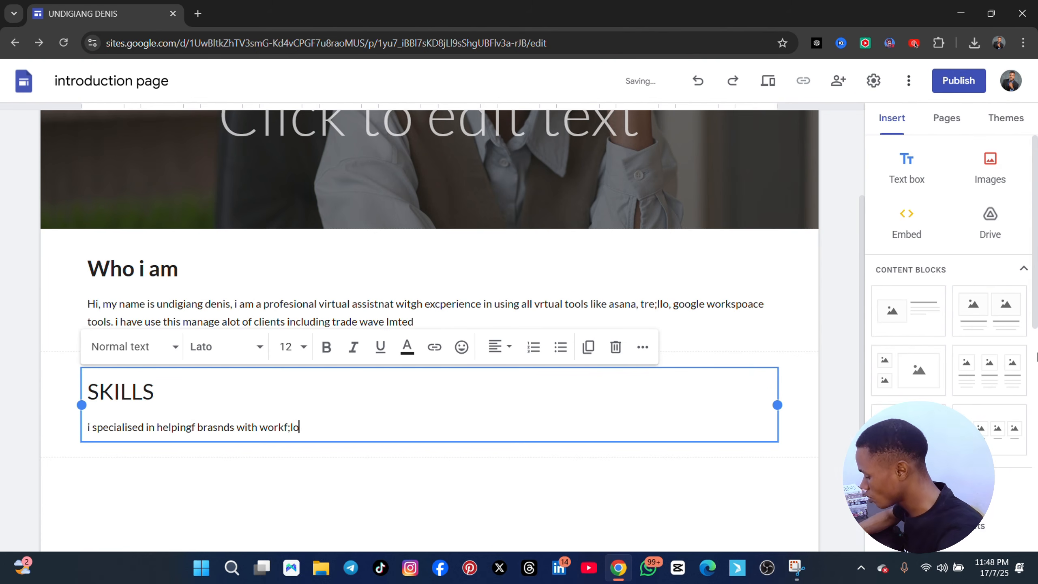
{"action": "type", "text": "low,"}
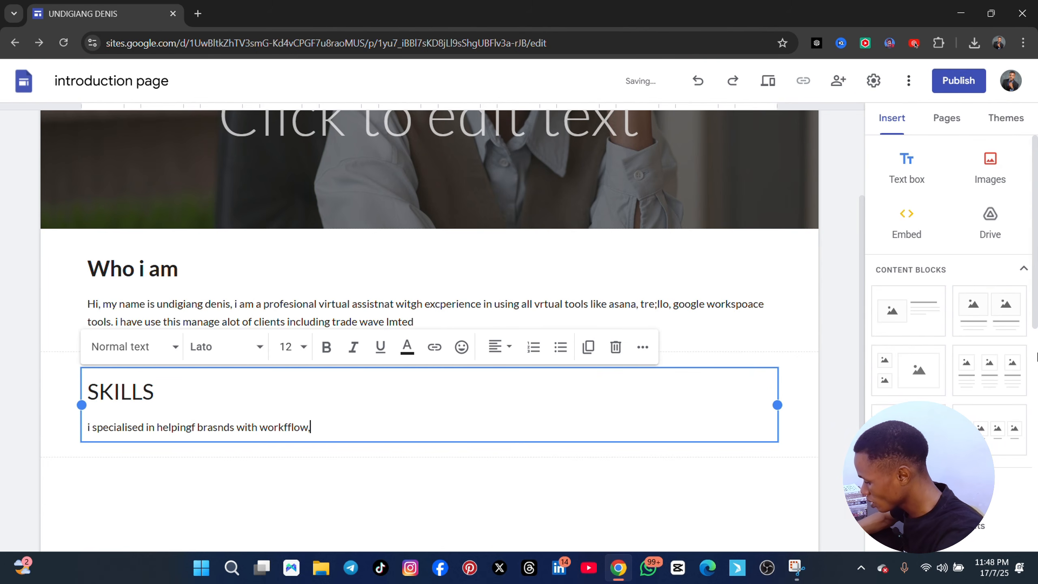
{"action": "type", "text": " manging"}
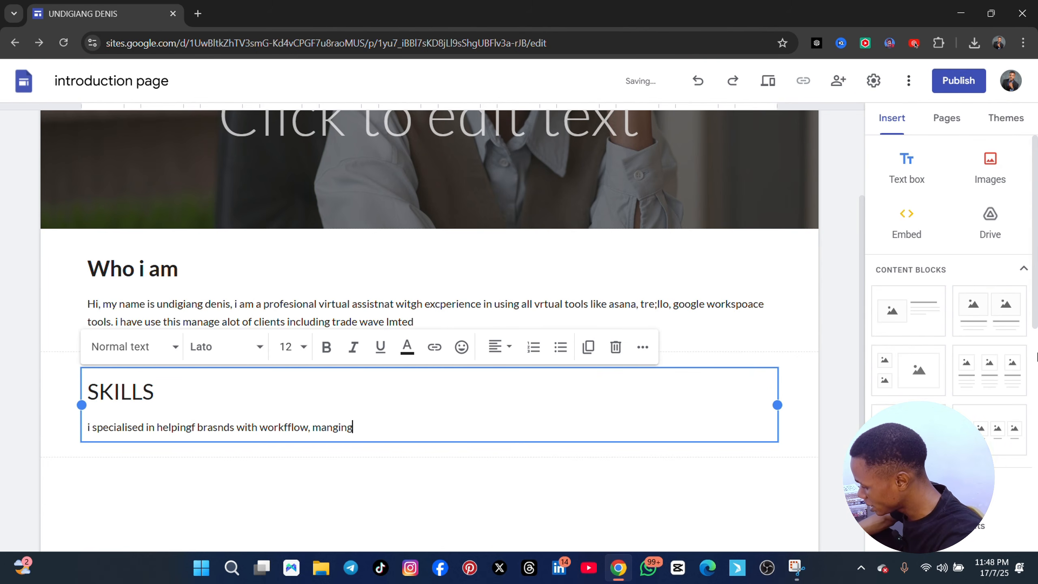
{"action": "type", "text": " clients"}
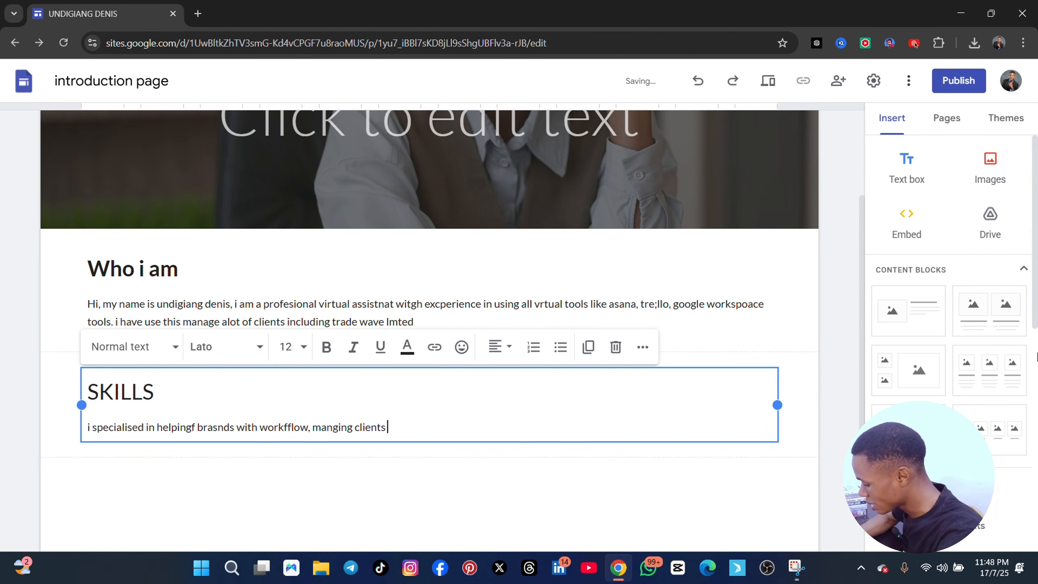
{"action": "type", "text": " emails,"}
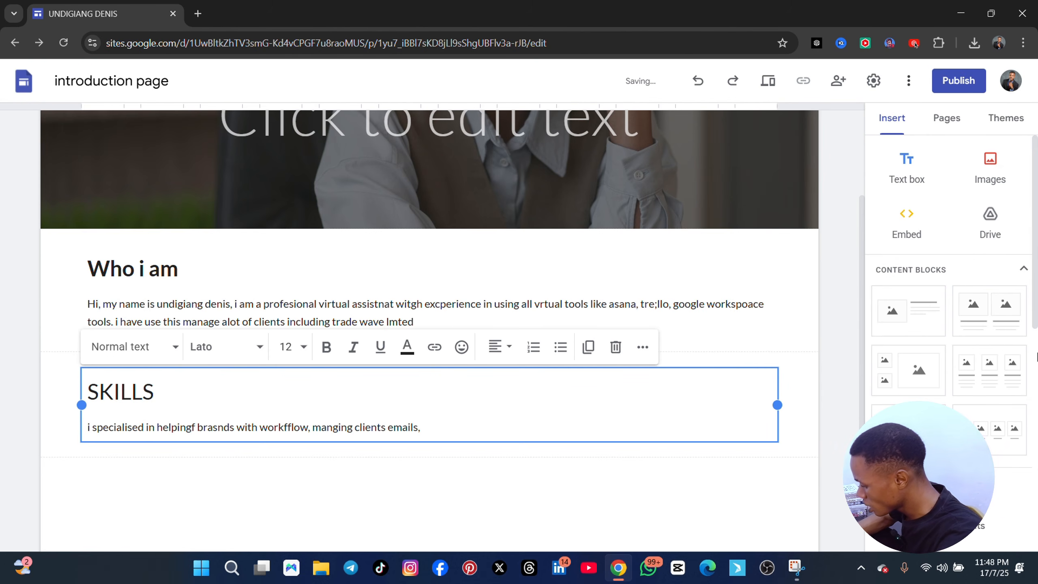
{"action": "type", "text": " travel"}
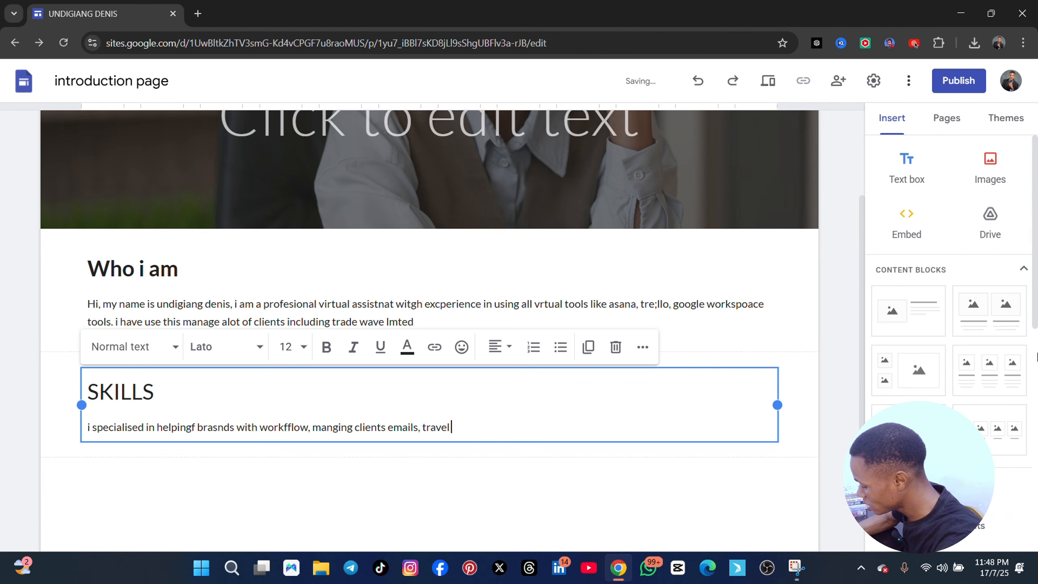
{"action": "type", "text": " arrangemet,"}
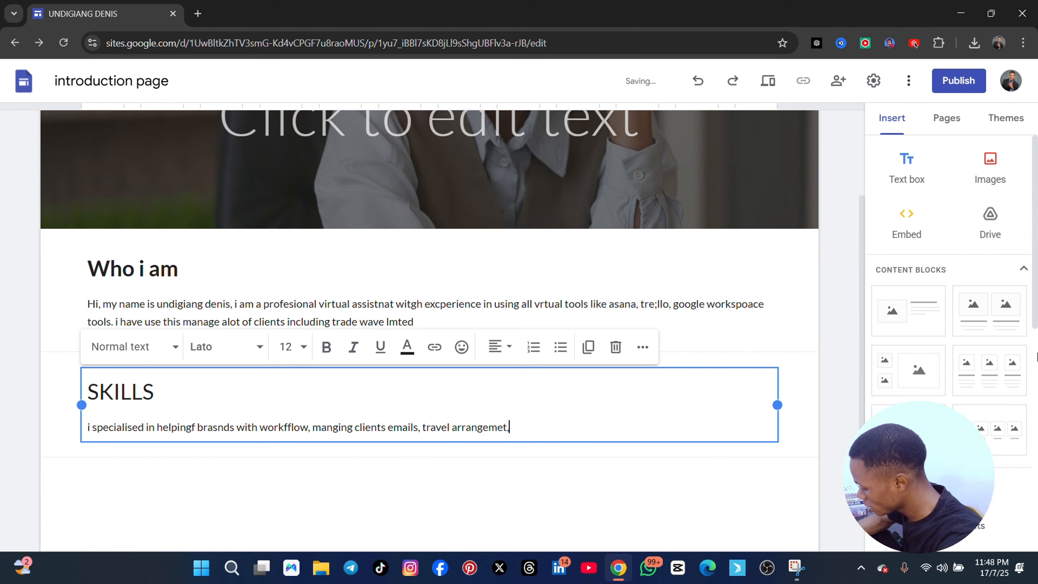
{"action": "type", "text": " projhect"}
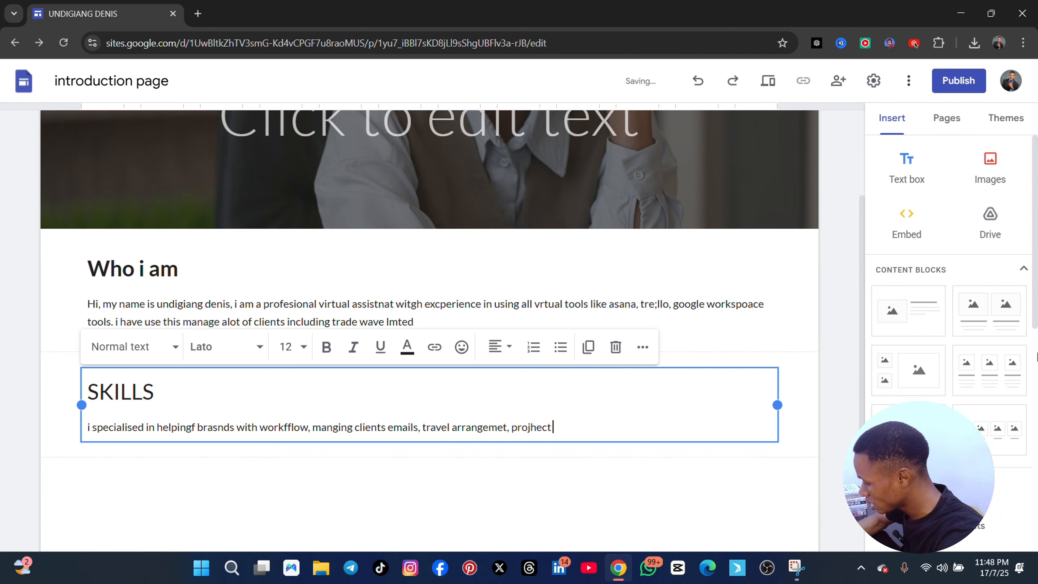
{"action": "type", "text": " etc"}
Complete the skills sentence with "projhect levaraging tghe following tools" and start a new line below it
{"action": "key", "text": "BackSpace"}
{"action": "key", "text": "BackSpace"}
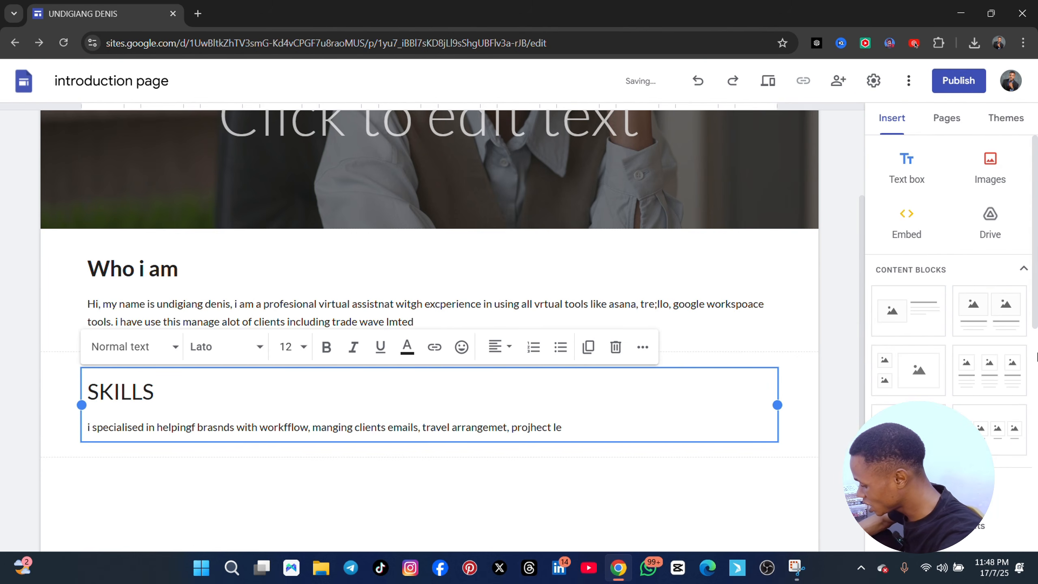
{"action": "type", "text": "levaragin"}
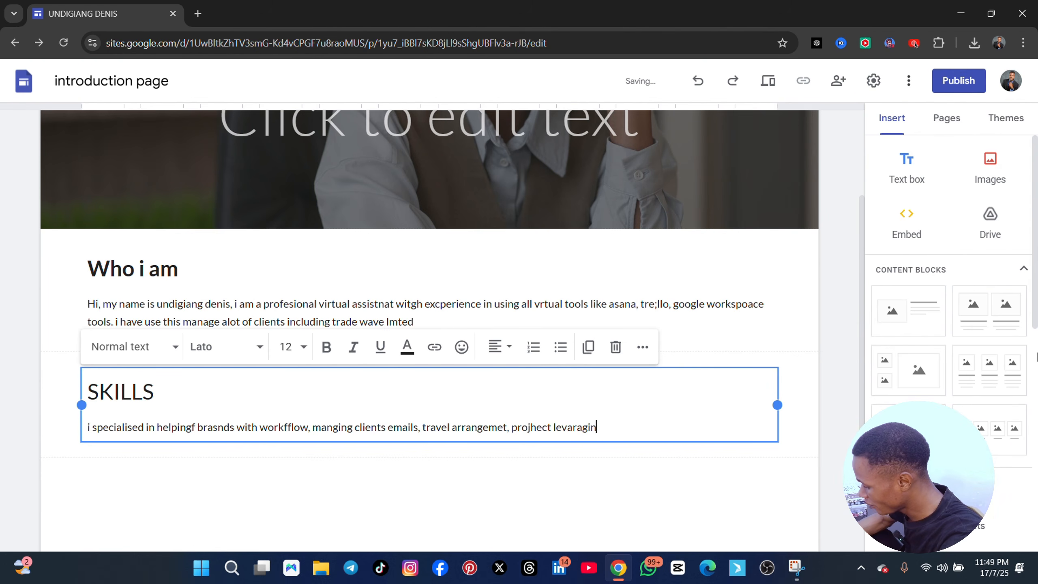
{"action": "type", "text": "g t"}
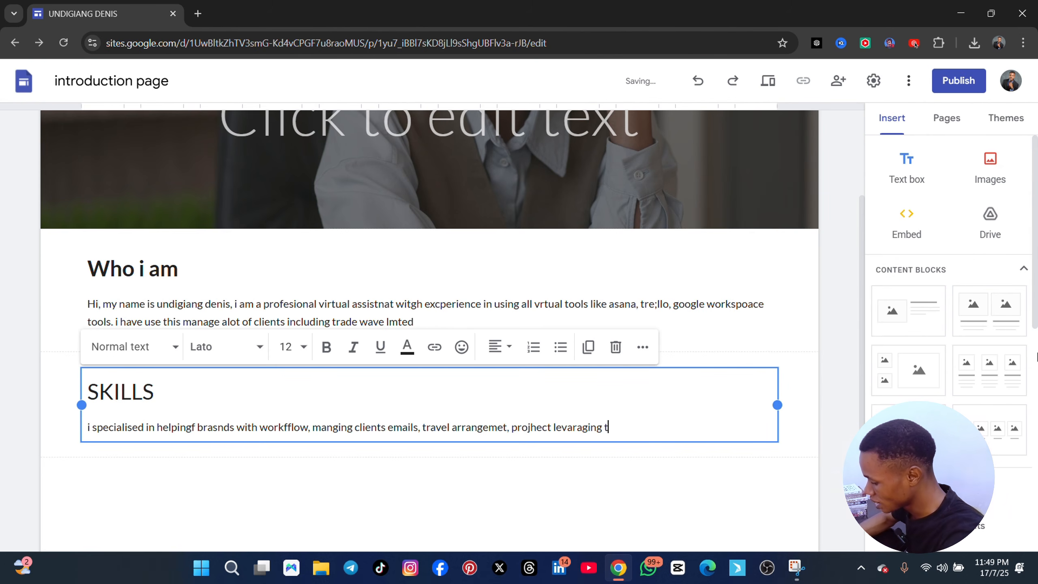
{"action": "type", "text": "ghe followin"}
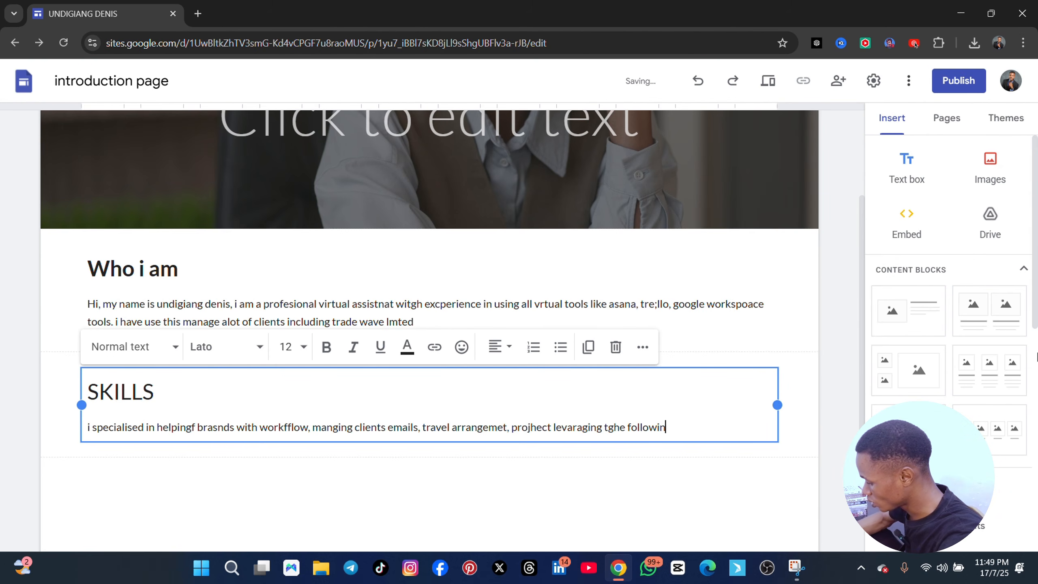
{"action": "type", "text": "g tools"}
{"action": "key", "text": "Return"}
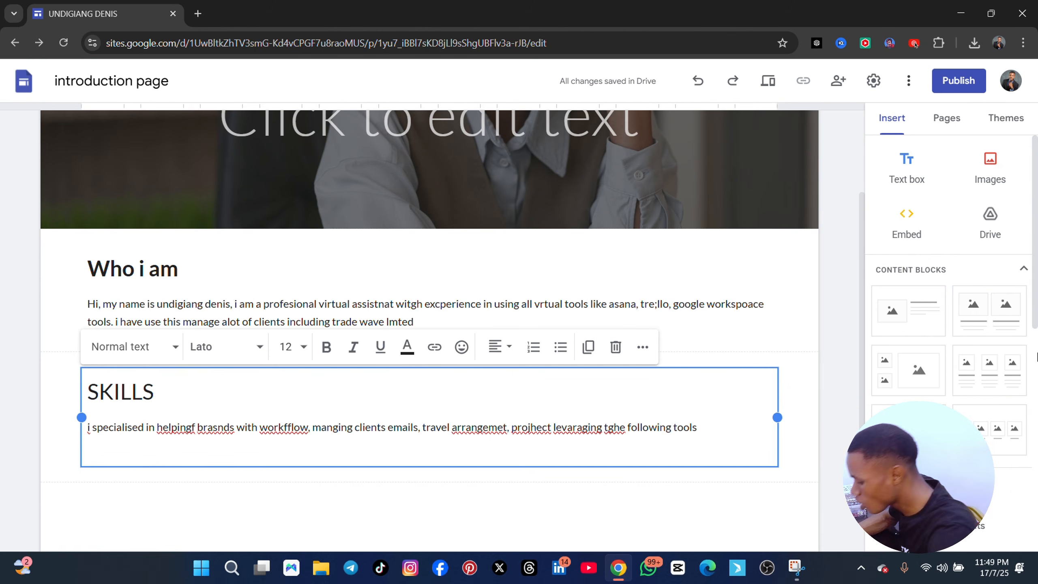
Introduce the list of tools on the new line with "google workspqace tools:"
{"action": "type", "text": "google "}
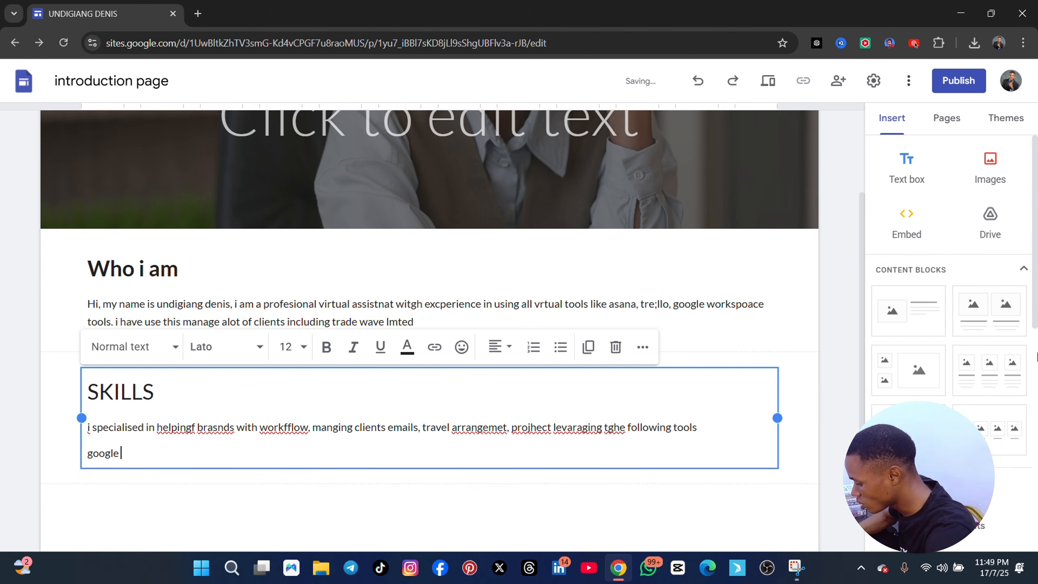
{"action": "type", "text": "workspqace to"}
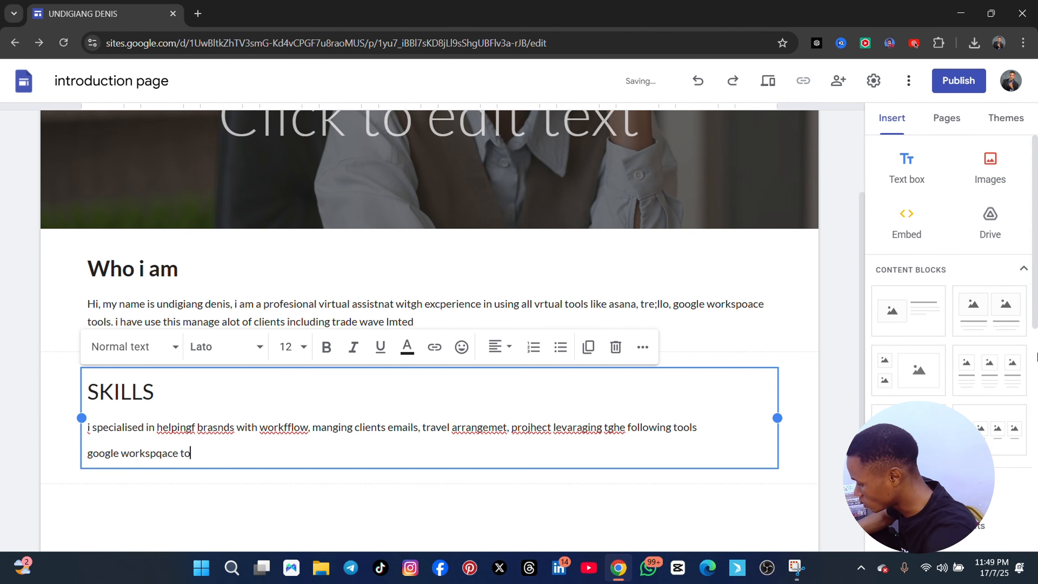
{"action": "type", "text": "ols"}
{"action": "key", "text": "BackSpace"}
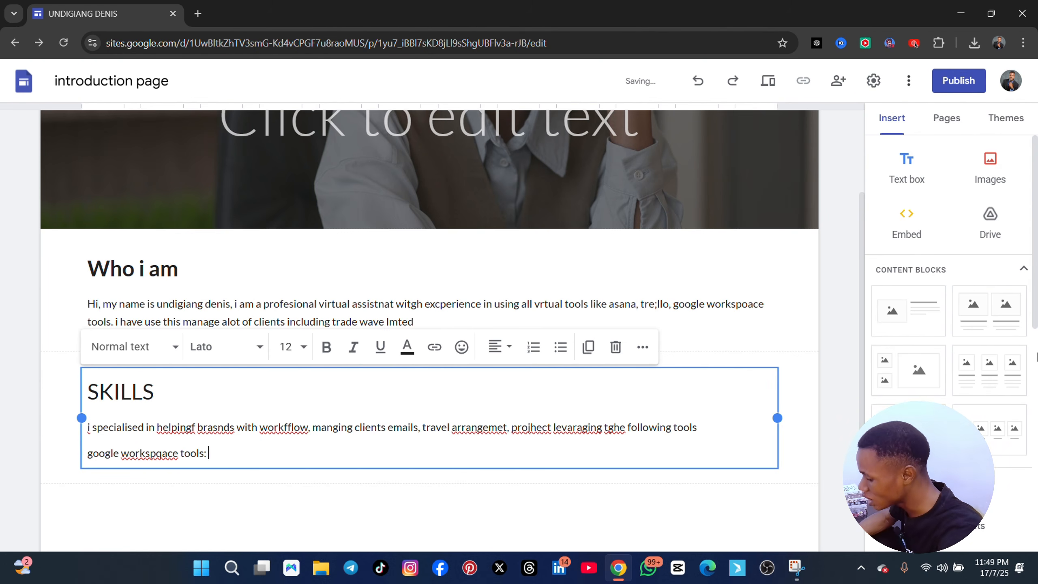
{"action": "type", "text": ": g"}
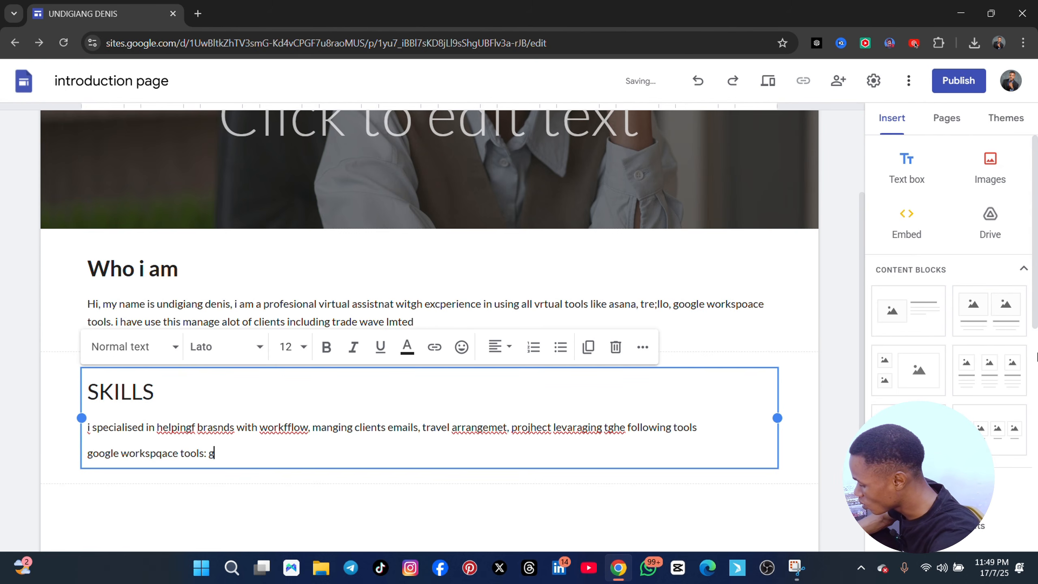
{"action": "type", "text": "oggle calnder for"}
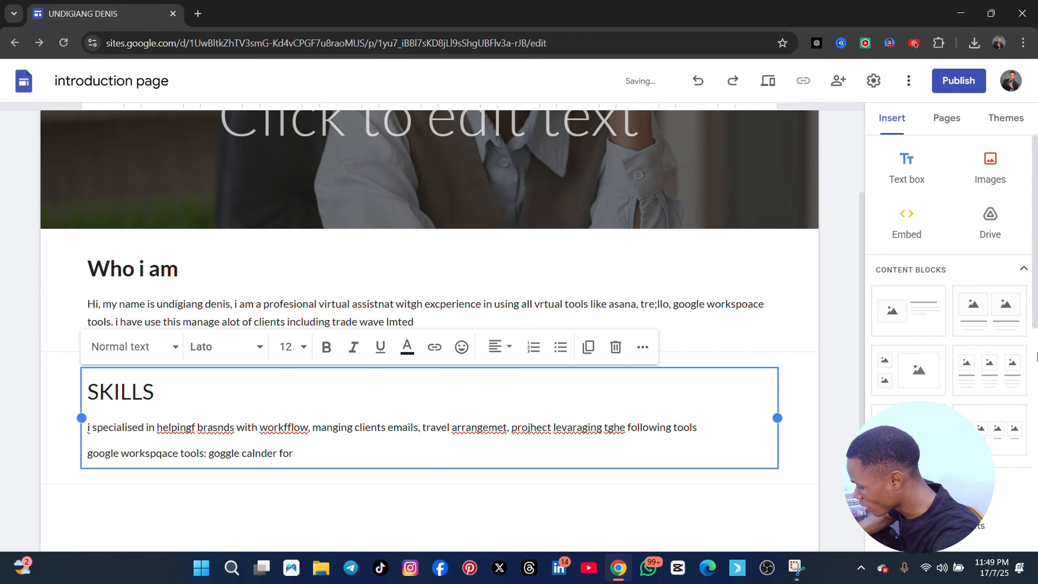
{"action": "type", "text": " shce"}
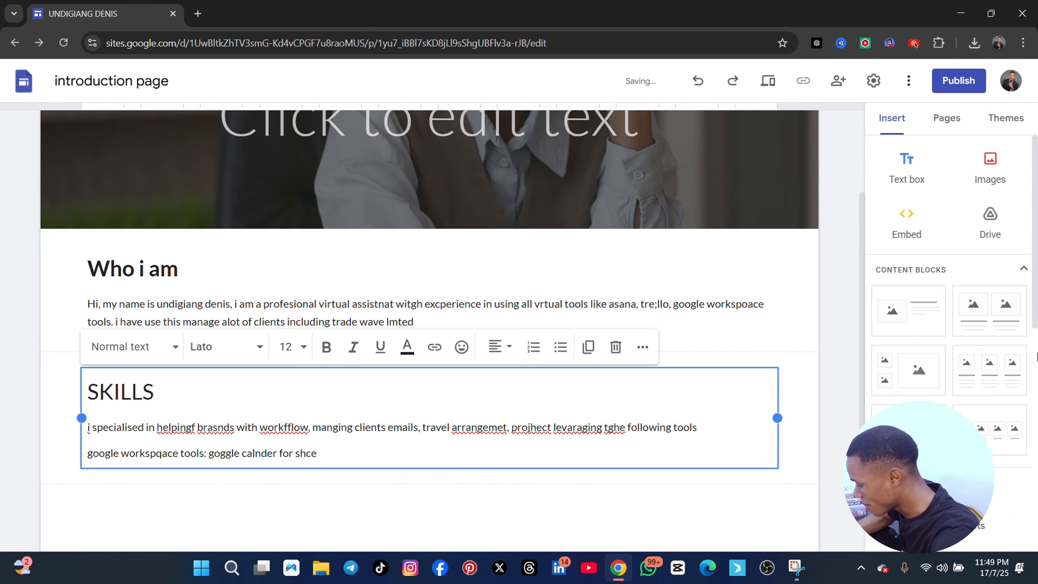
{"action": "type", "text": "du"}
Add "goggle calnder for shchedule managemnt," as the first entry of the tools list
{"action": "key", "text": "BackSpace"}
{"action": "key", "text": "BackSpace"}
{"action": "key", "text": "BackSpace"}
{"action": "type", "text": "hedule managemnt"}
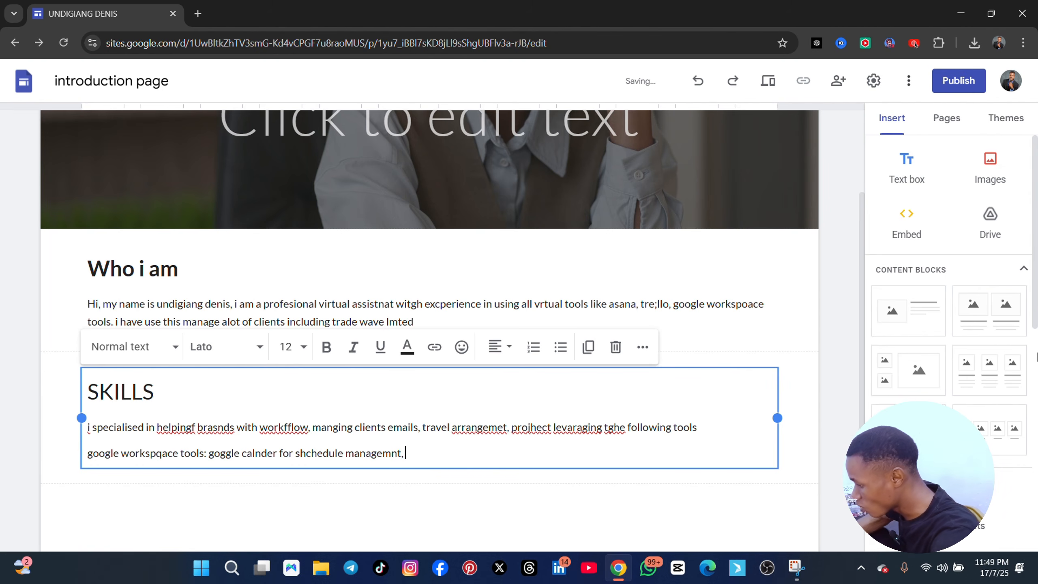
{"action": "type", "text": ", google"}
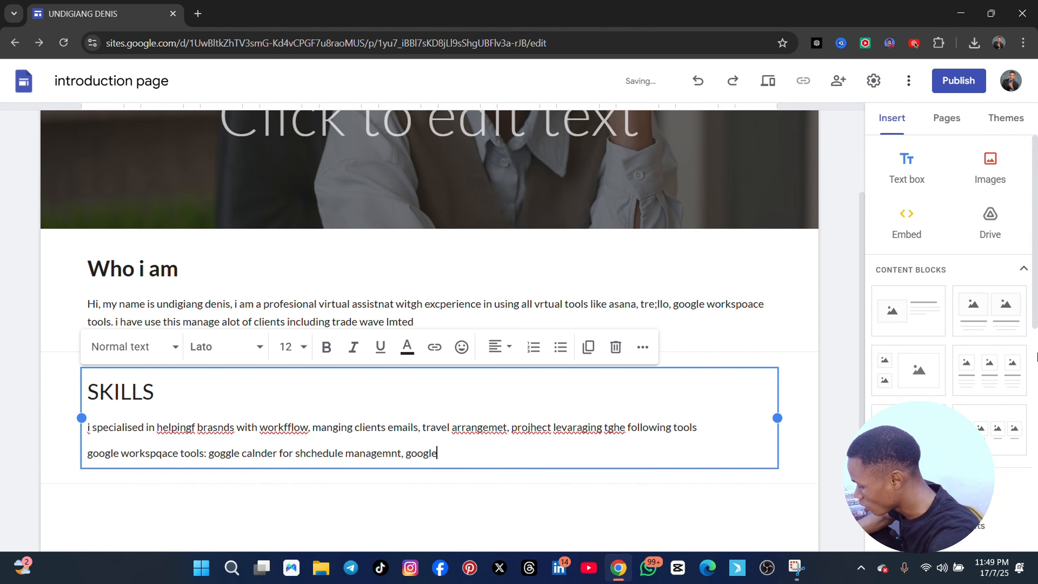
{"action": "type", "text": " form for data"}
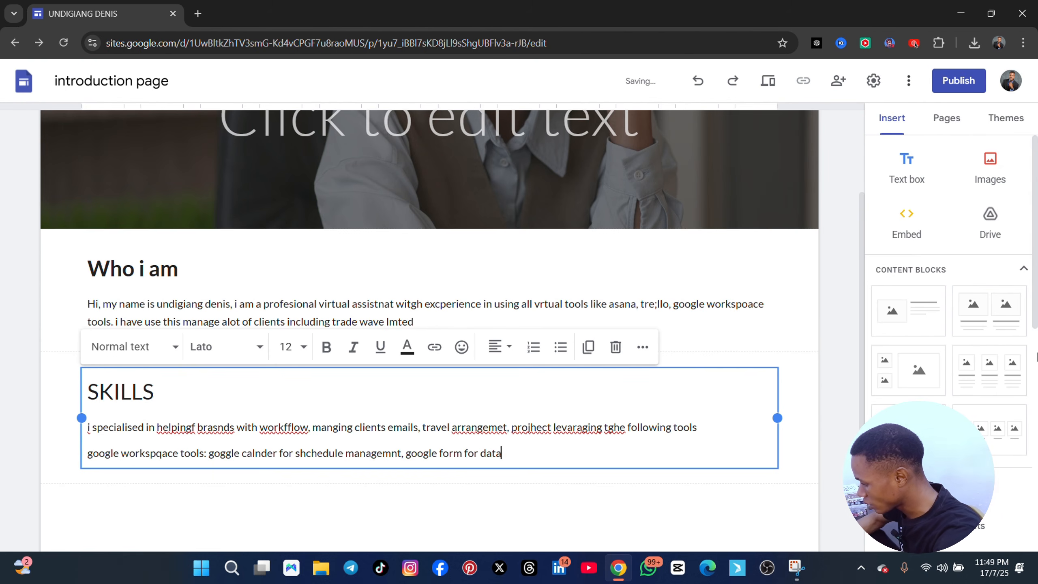
{"action": "type", "text": " collection"}
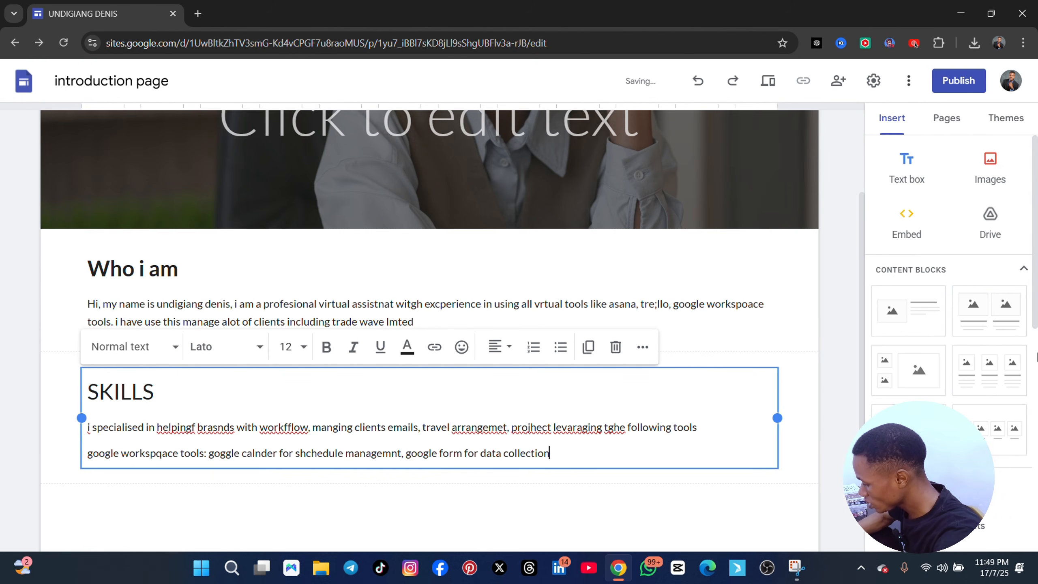
{"action": "type", "text": ", google exc"}
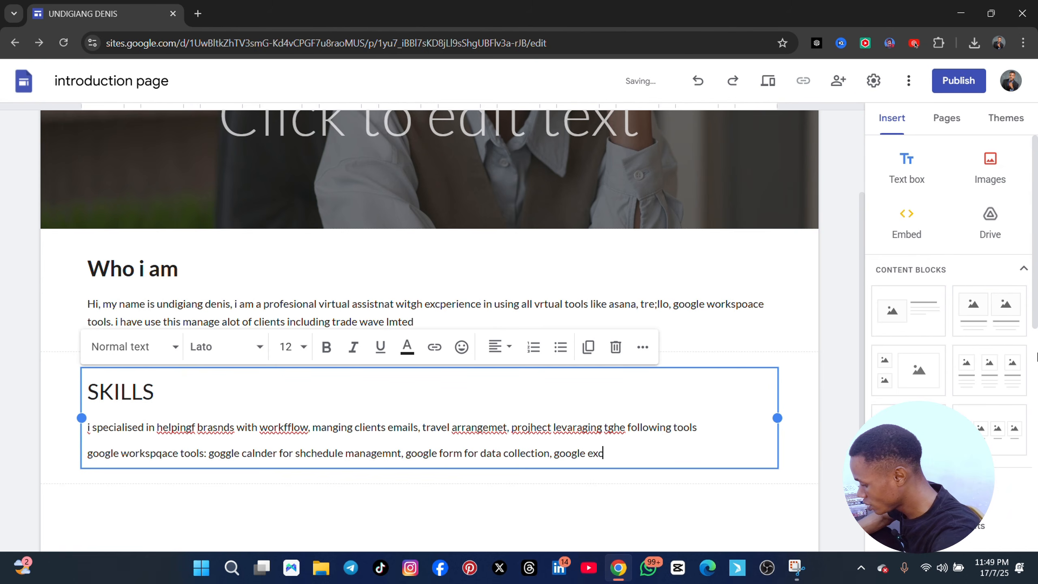
{"action": "type", "text": "el for dat"}
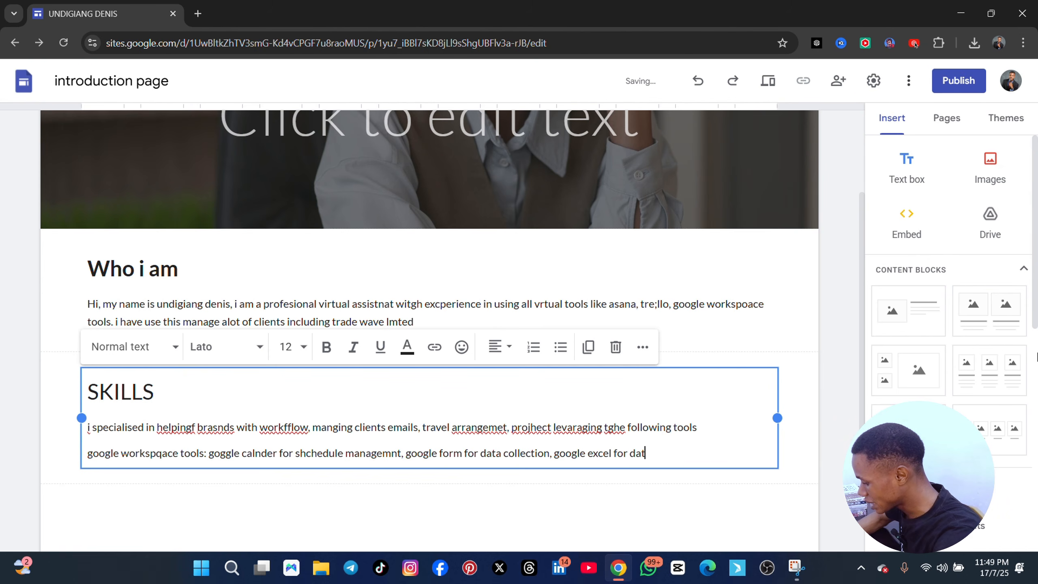
{"action": "type", "text": "a entry,"}
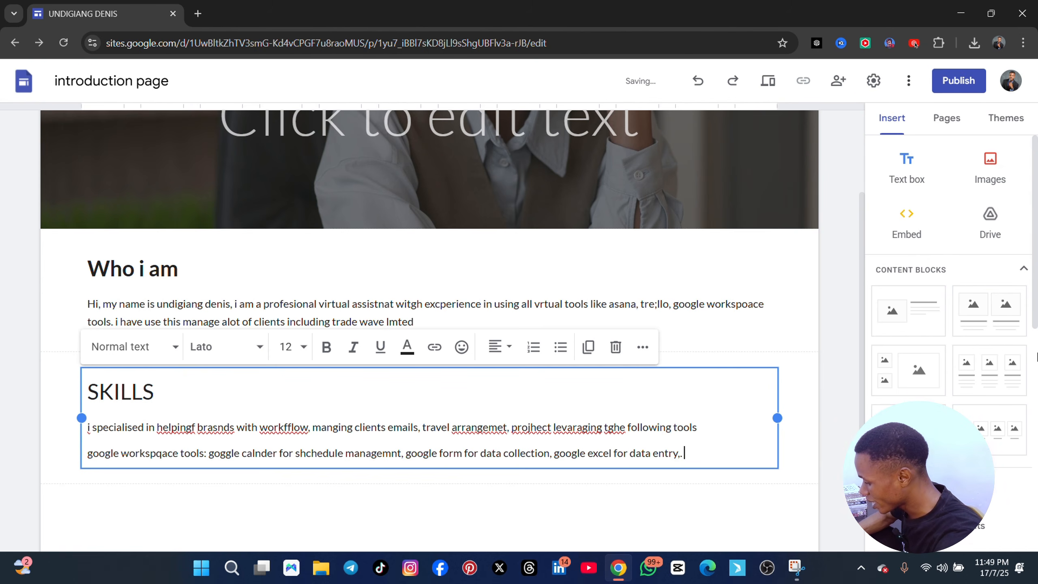
{"action": "type", "text": ". gpoogl"}
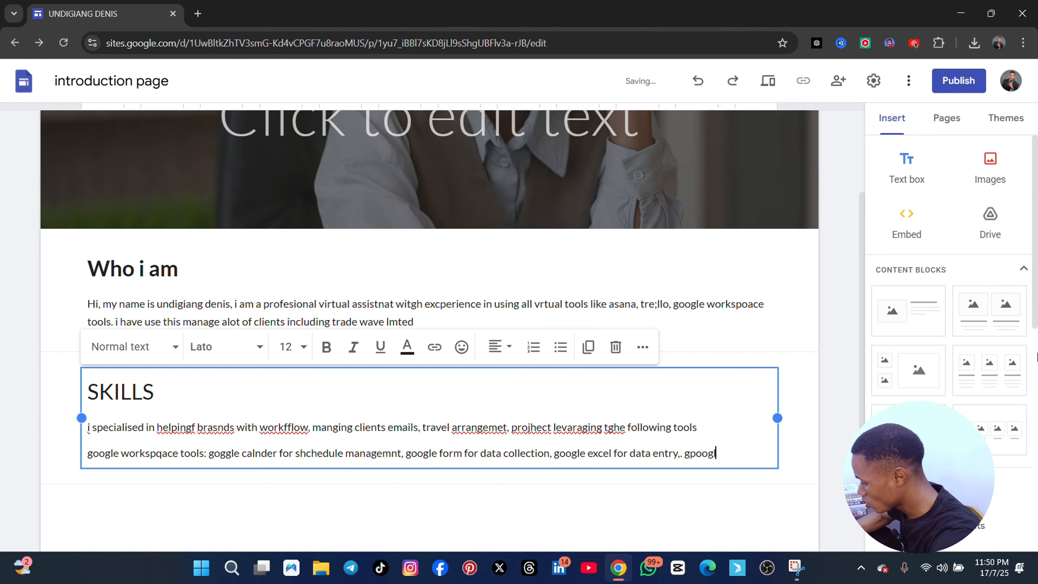
{"action": "type", "text": "e meet for m"}
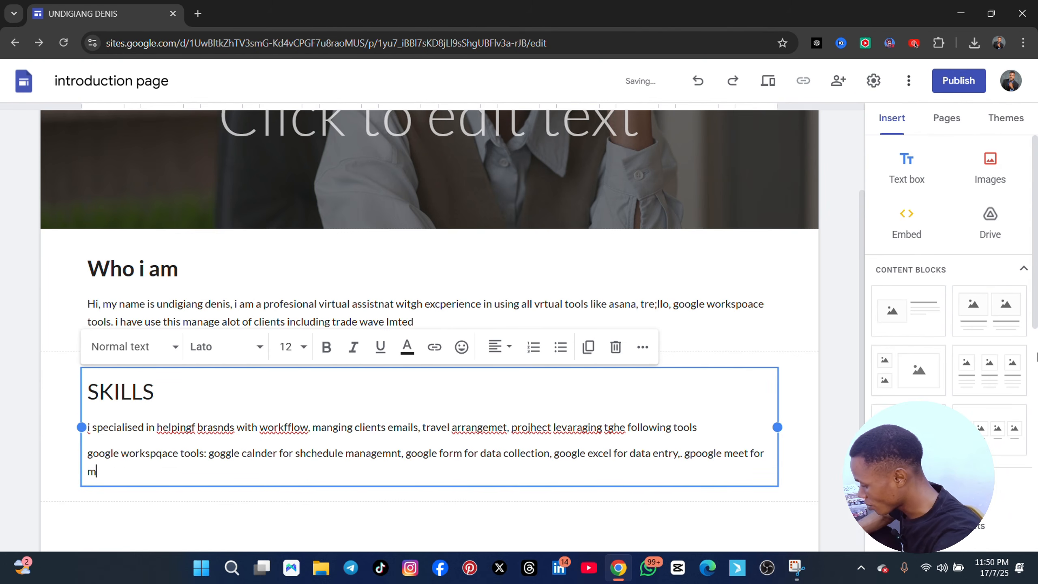
{"action": "type", "text": "eeting shcv"}
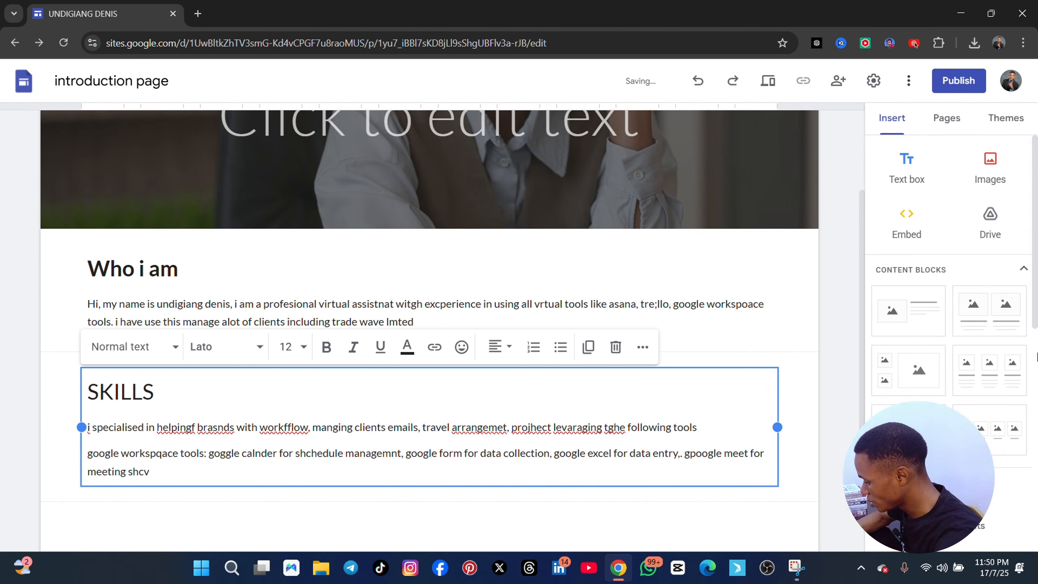
{"action": "type", "text": "edu"}
Add "gpoogle meet for meeting scheduele" as the last entry of the google workspace tools list
{"action": "key", "text": "BackSpace"}
{"action": "key", "text": "BackSpace"}
{"action": "key", "text": "BackSpace"}
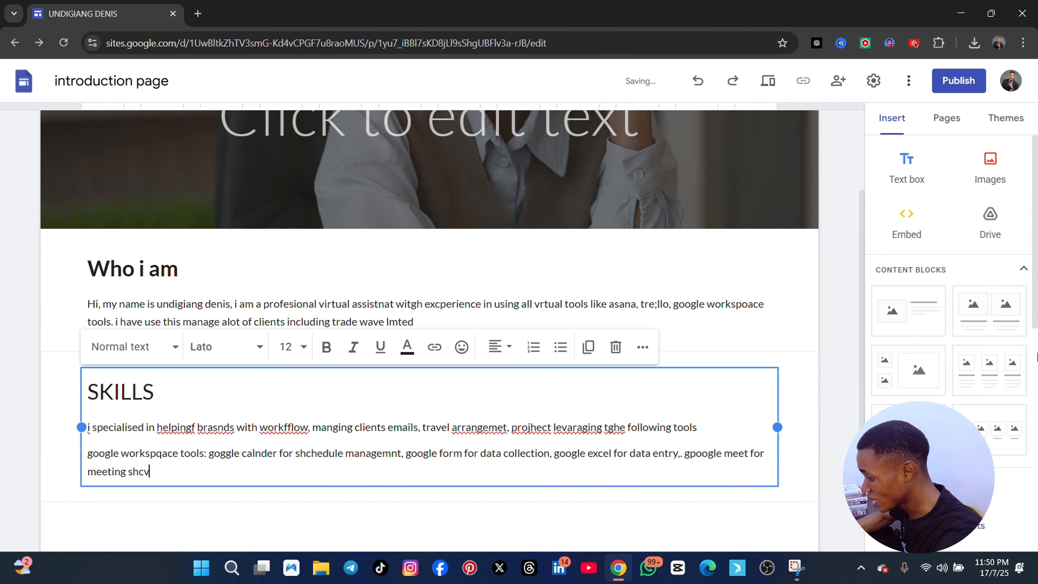
{"action": "key", "text": "BackSpace"}
{"action": "key", "text": "BackSpace"}
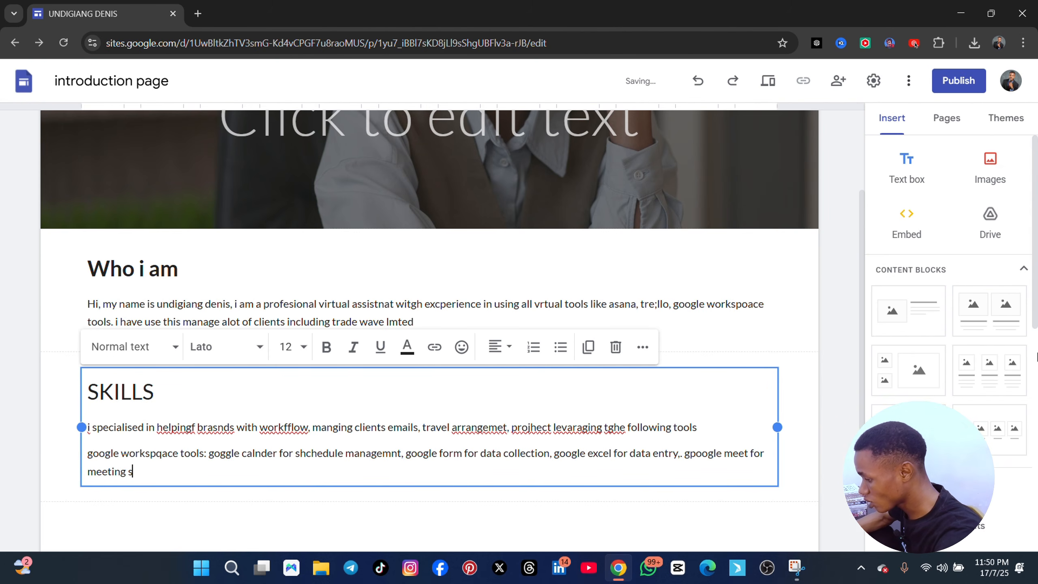
{"action": "type", "text": "ch"}
{"action": "type", "text": "edueles"}
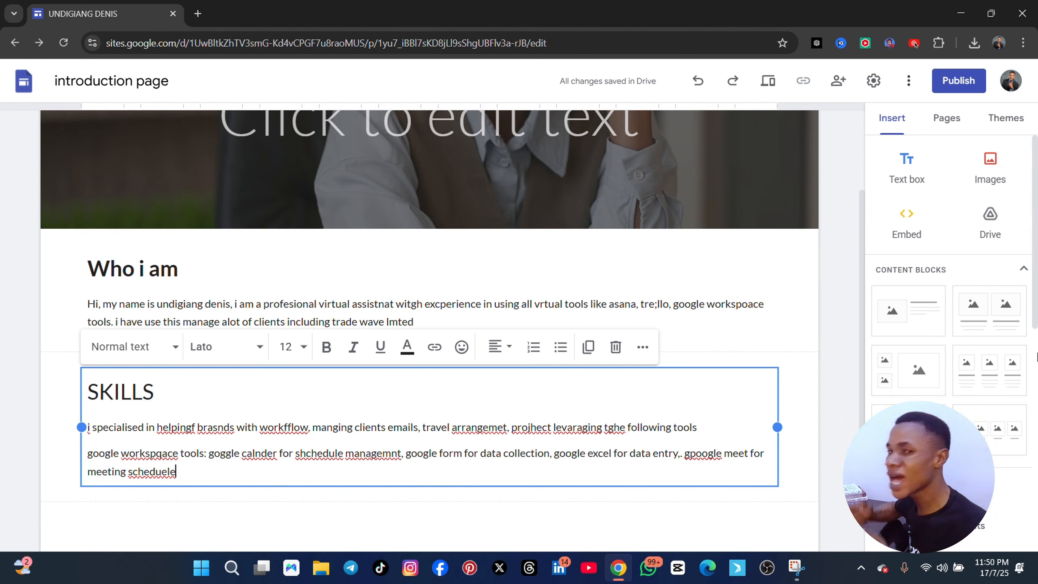
Add a new line below the google tools reading "crm tools: hubspot for managimg clients information"
{"action": "key", "text": "Return"}
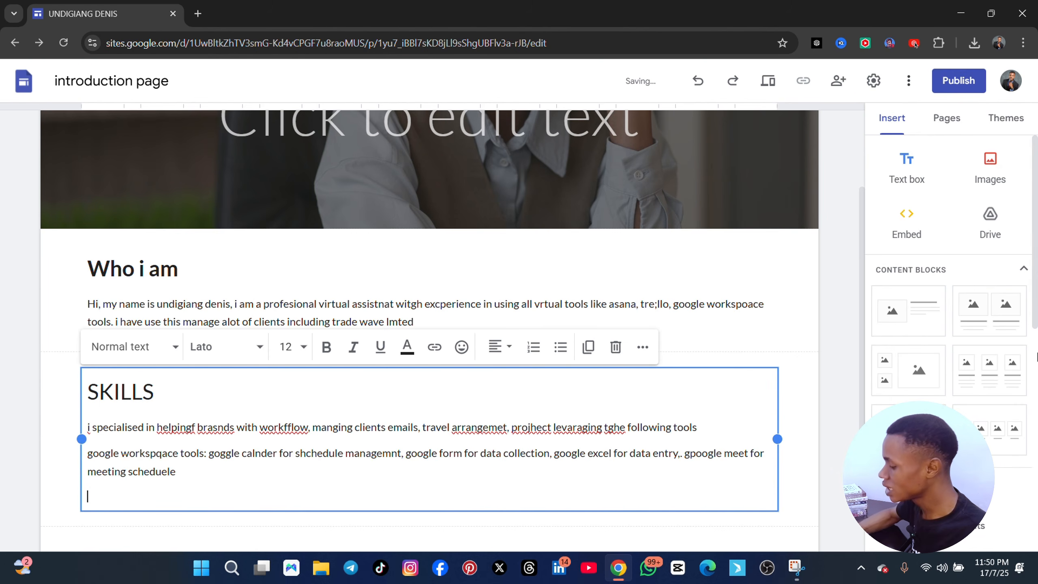
{"action": "type", "text": "crm tools"}
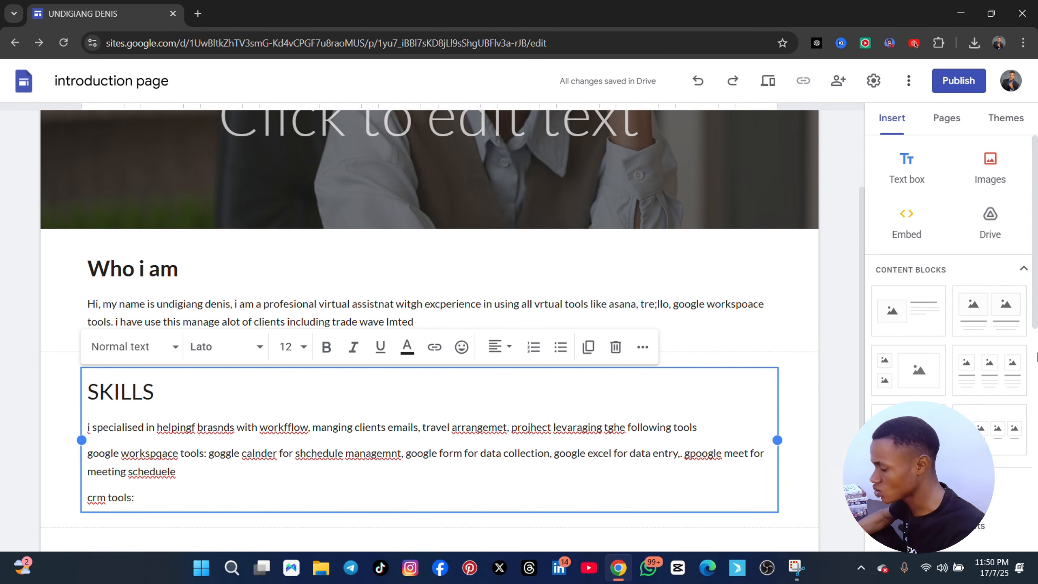
{"action": "type", "text": ": hubsp"}
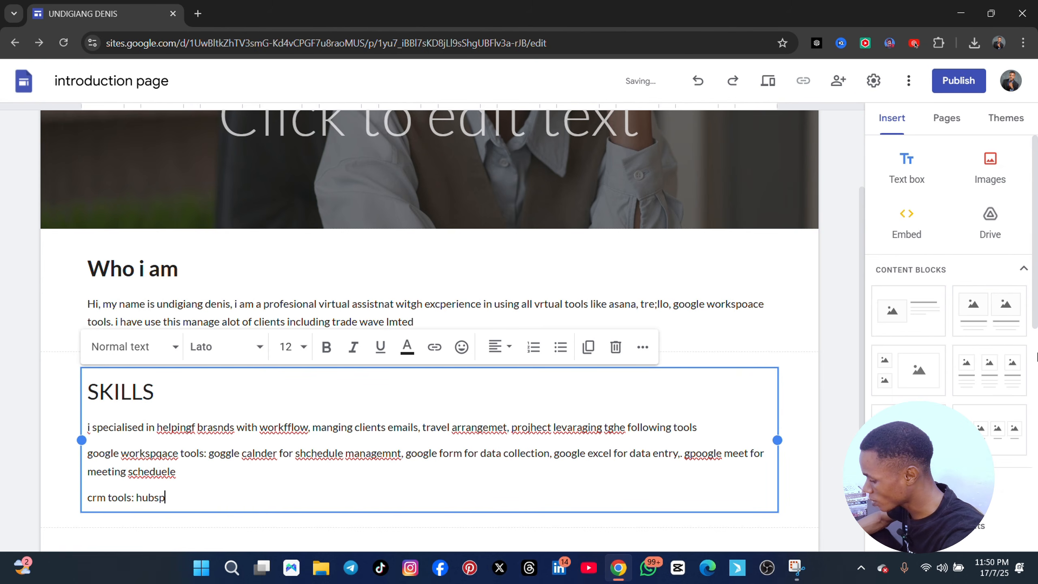
{"action": "type", "text": "ot for man"}
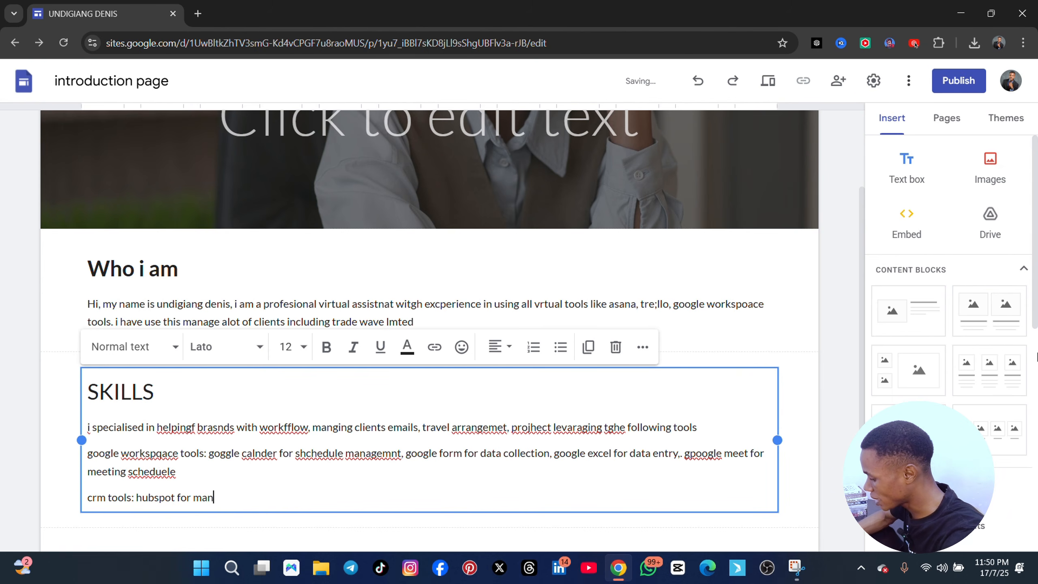
{"action": "type", "text": "agimg clients"}
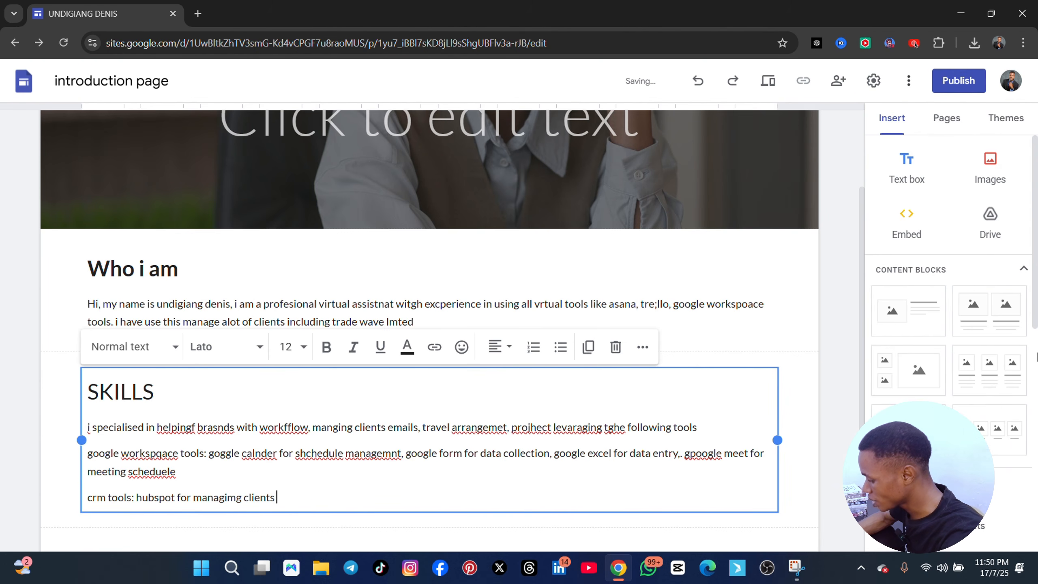
{"action": "type", "text": " information"}
Add a new line below the crm tools reading "project managemnt toolas: trello and asan for organising tasks,"
{"action": "key", "text": "Return"}
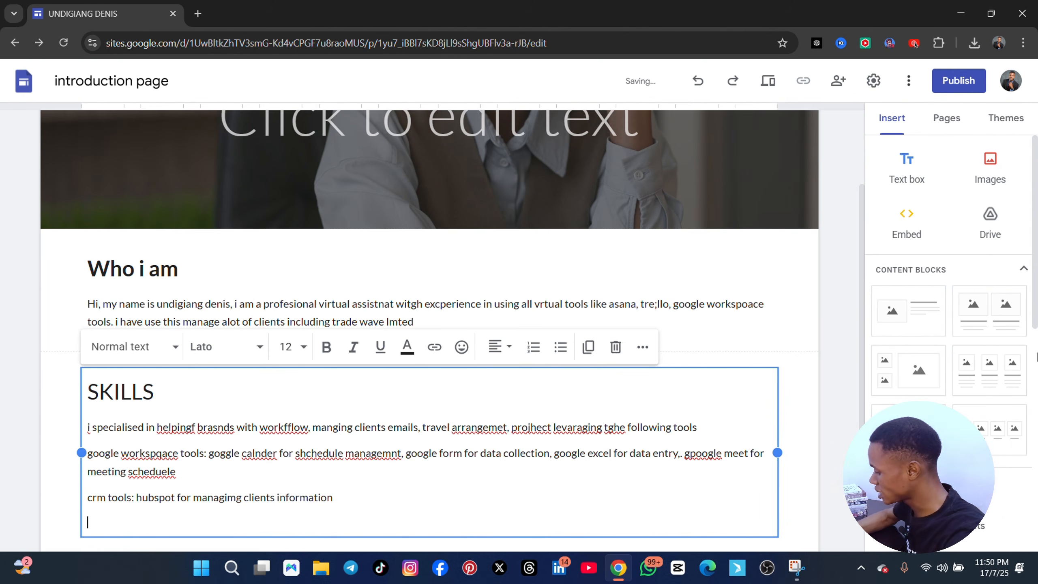
{"action": "type", "text": "projec"}
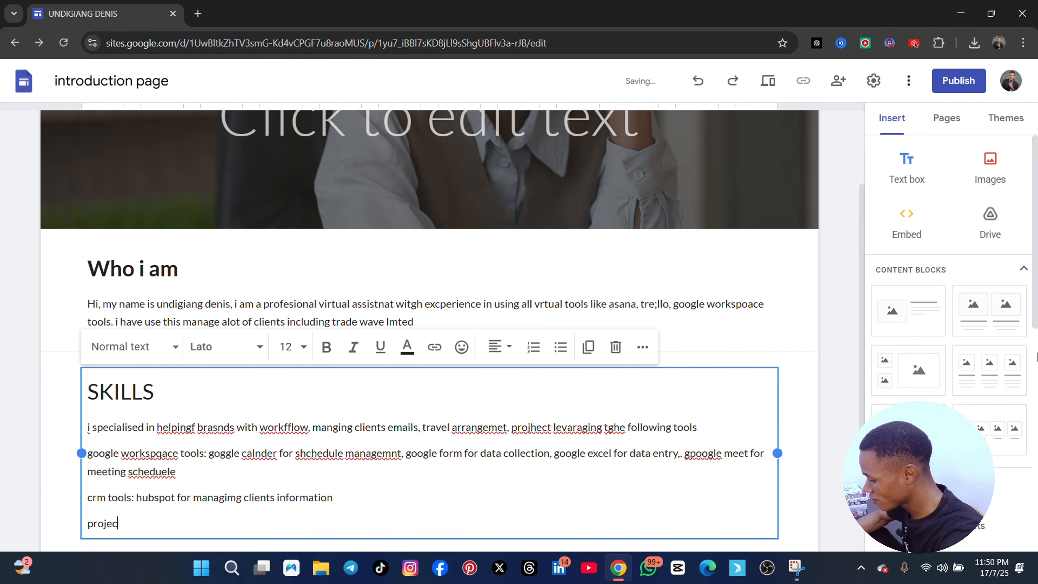
{"action": "type", "text": "t"}
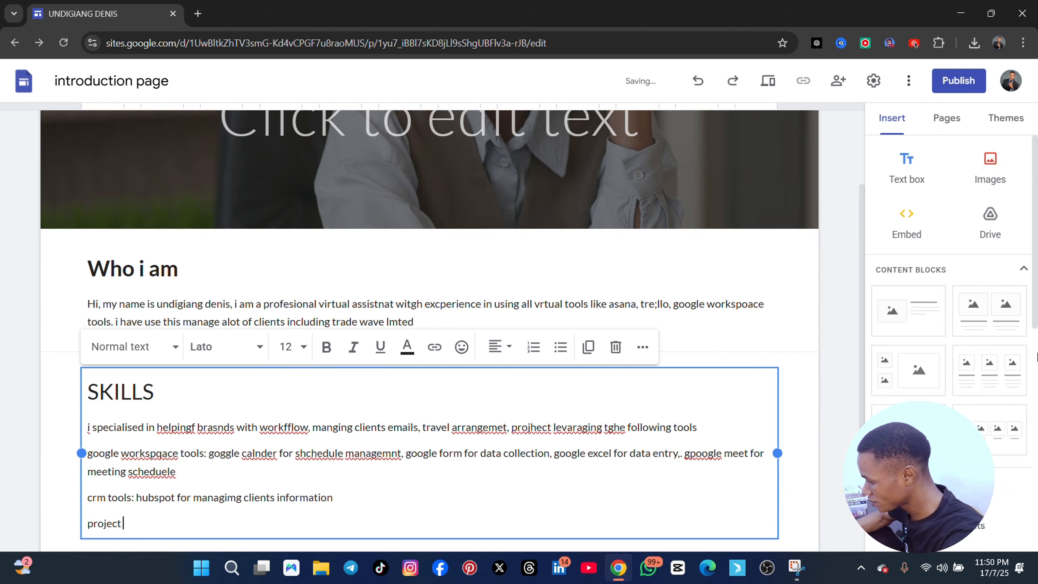
{"action": "type", "text": " managemnt"}
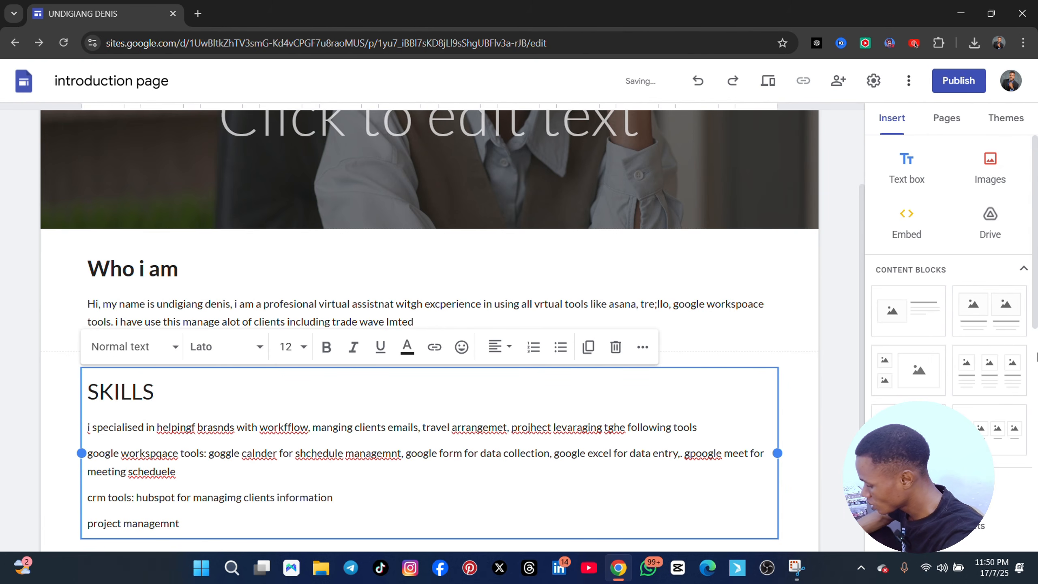
{"action": "type", "text": "olas"}
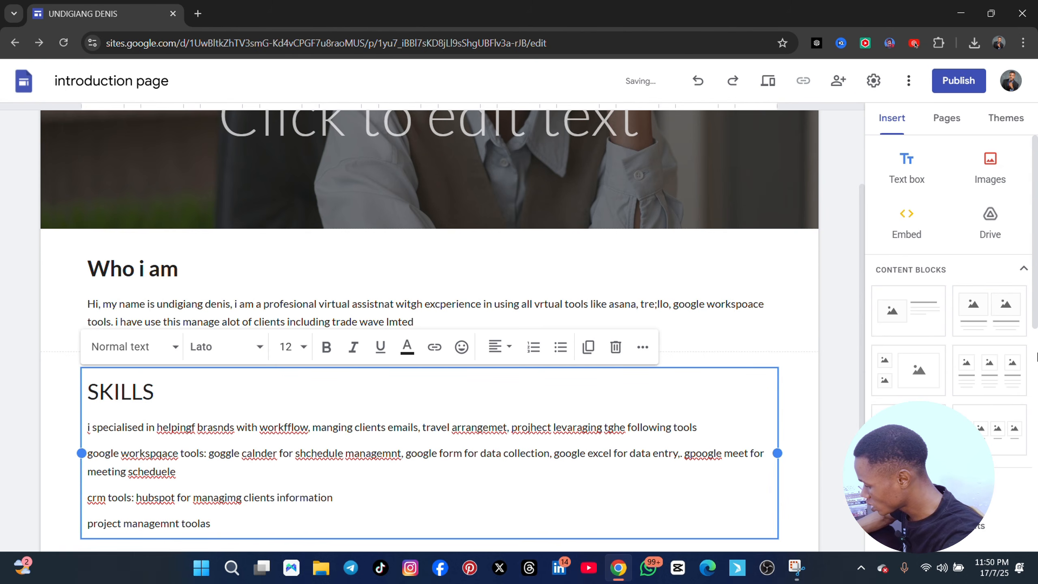
{"action": "type", "text": ": r"}
{"action": "key", "text": "BackSpace"}
{"action": "type", "text": "t"}
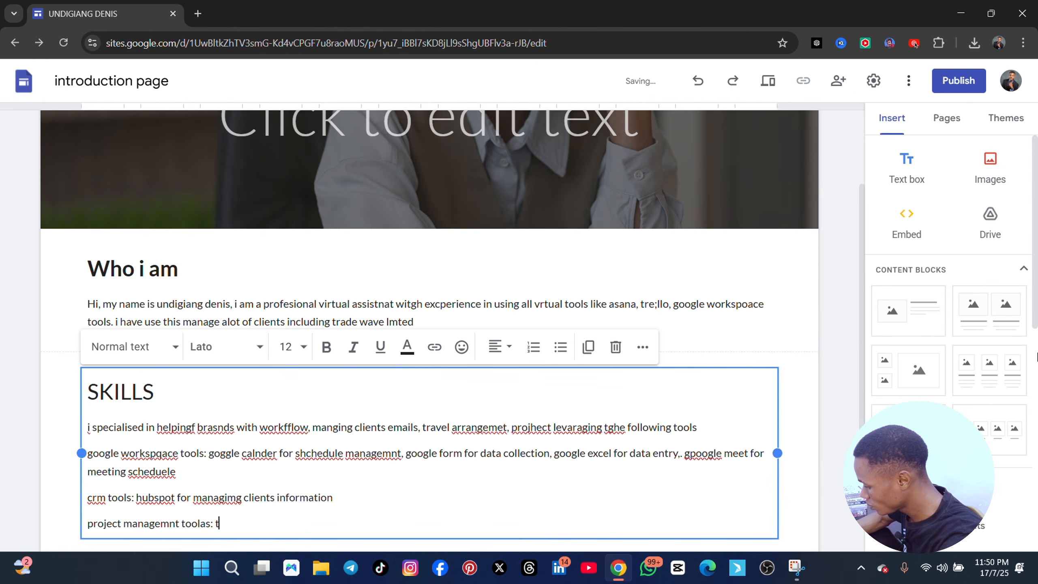
{"action": "type", "text": "rello and asan for "}
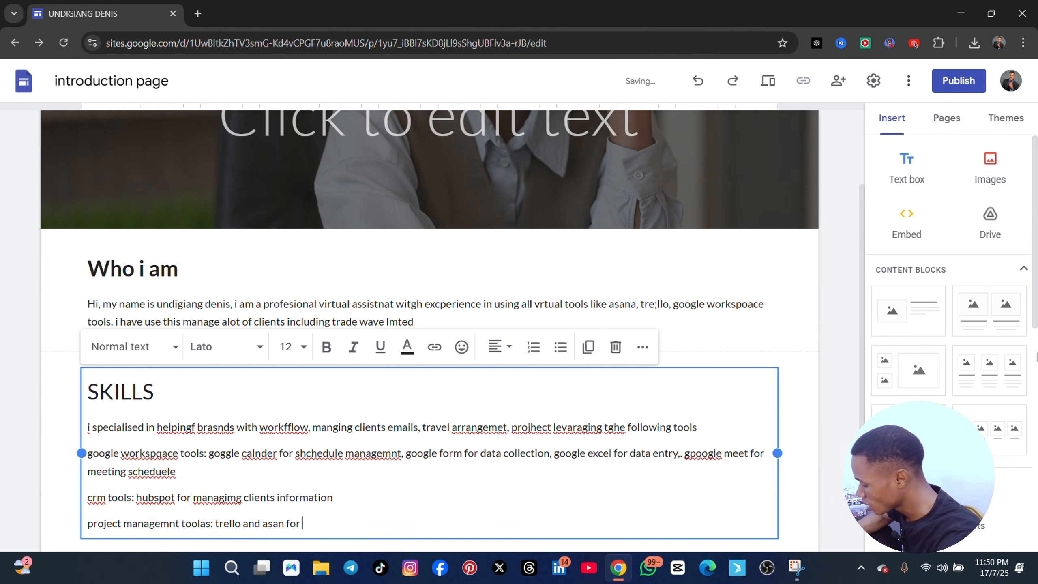
{"action": "type", "text": "organisin"}
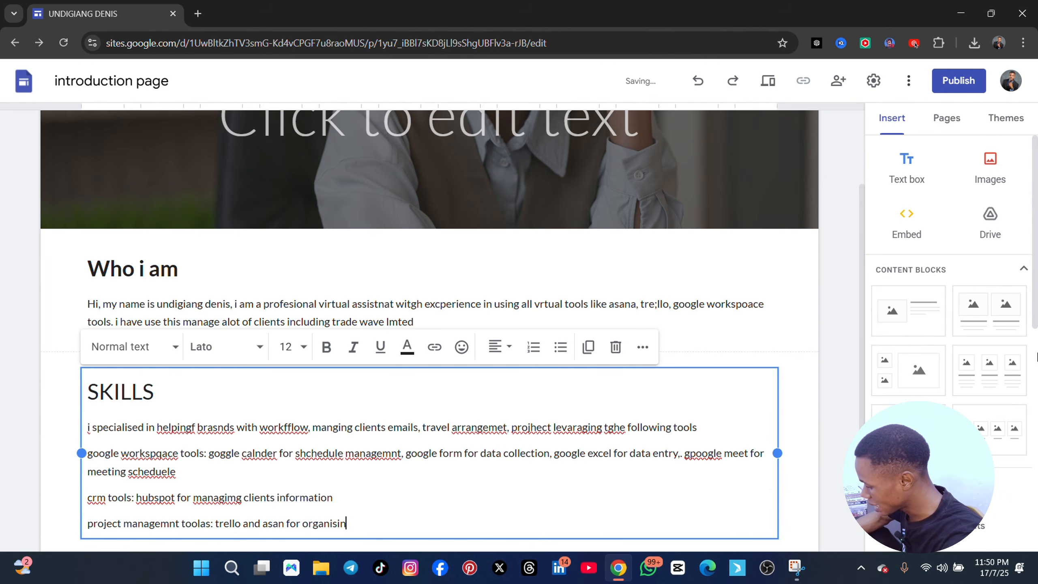
{"action": "type", "text": "g tas"}
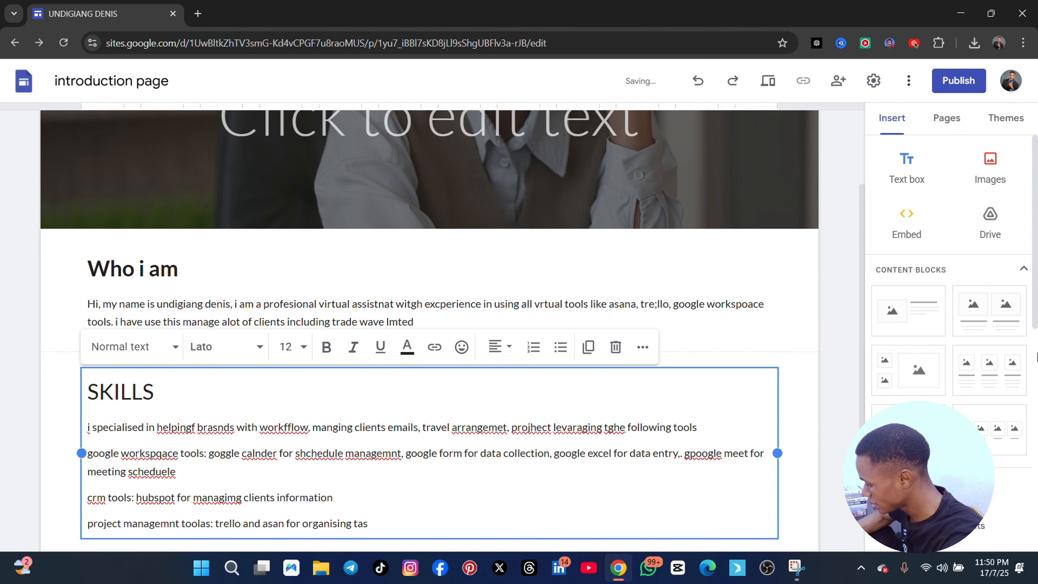
{"action": "type", "text": "ks."}
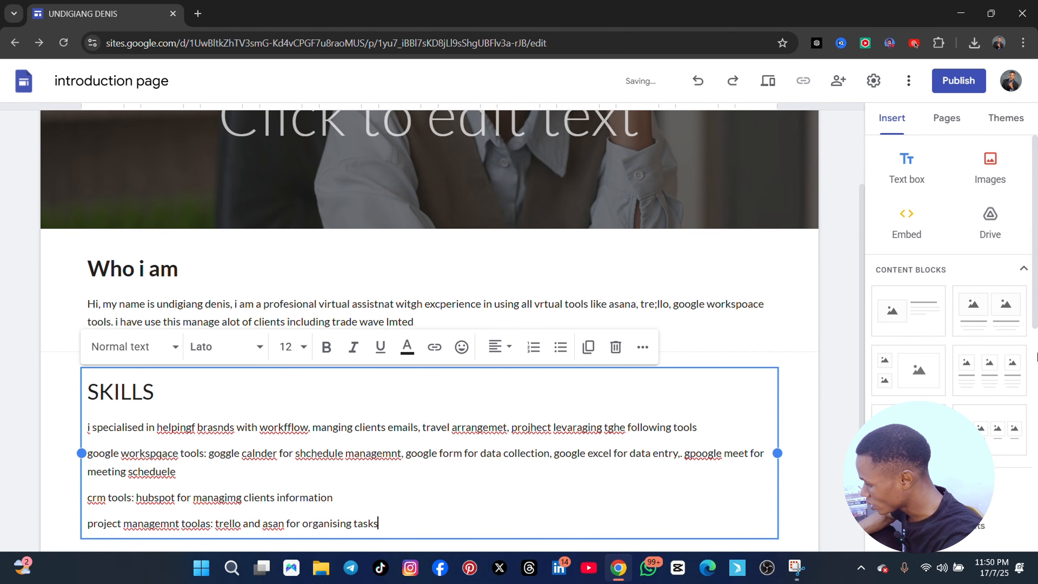
{"action": "type", "text": " za"}
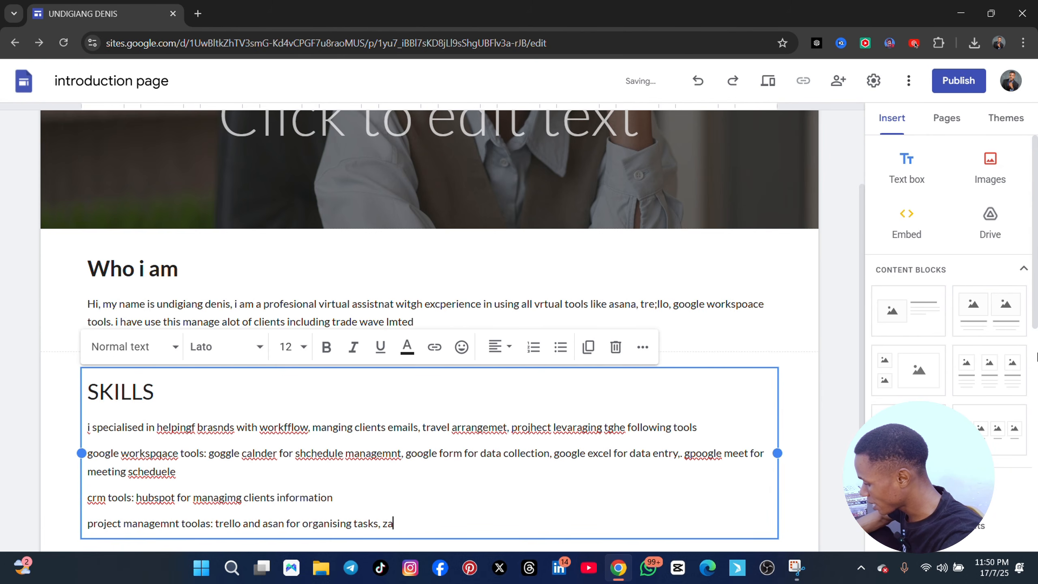
{"action": "type", "text": "ppier for"}
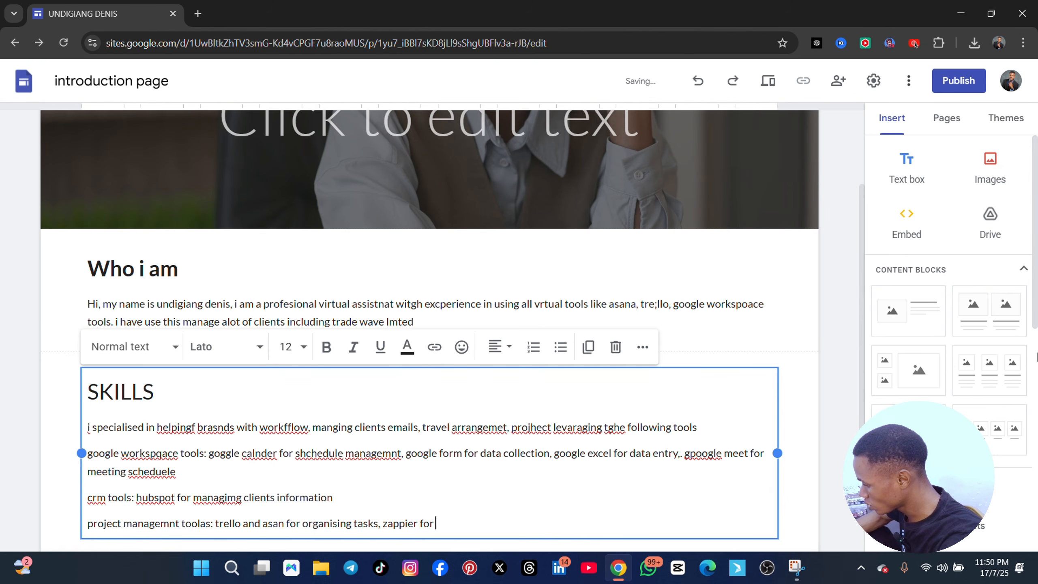
{"action": "type", "text": " work aut"}
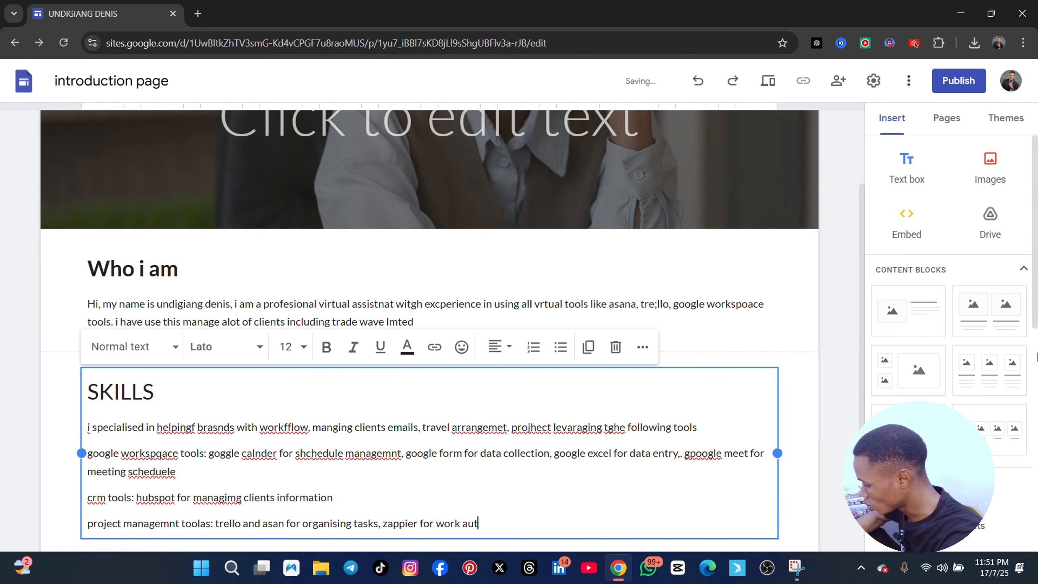
{"action": "type", "text": "omation"}
Add a new line below the project management tools reading "travel arrangement, canave"
{"action": "key", "text": "Return"}
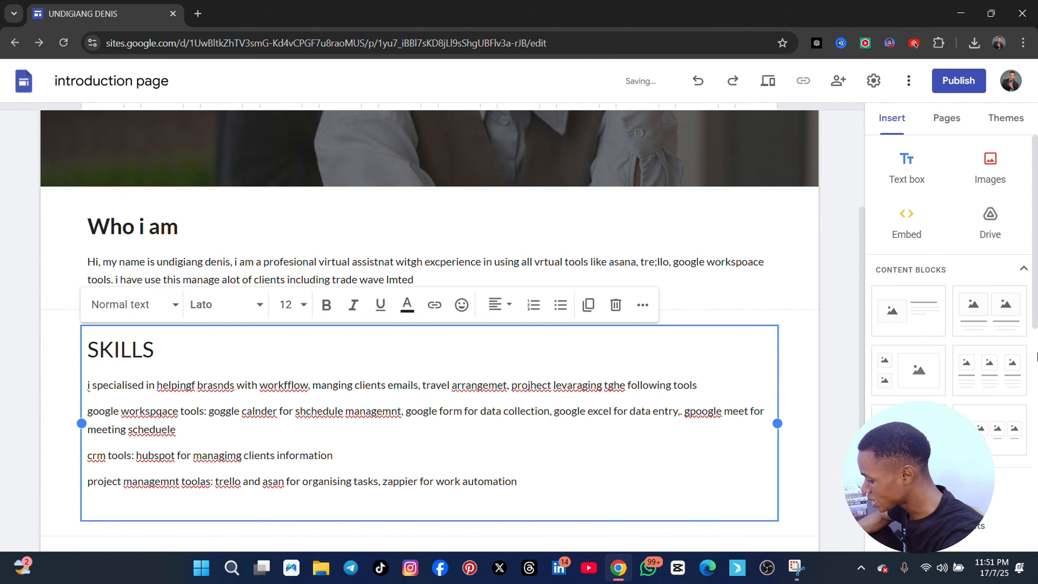
{"action": "type", "text": "p"}
{"action": "key", "text": "BackSpace"}
{"action": "type", "text": "t"}
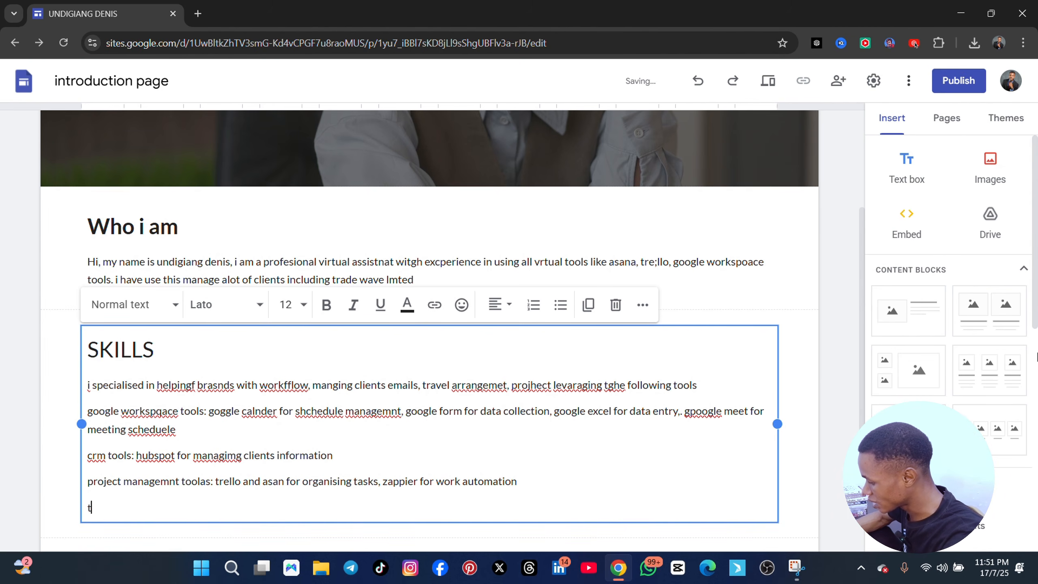
{"action": "type", "text": "ravel arra"}
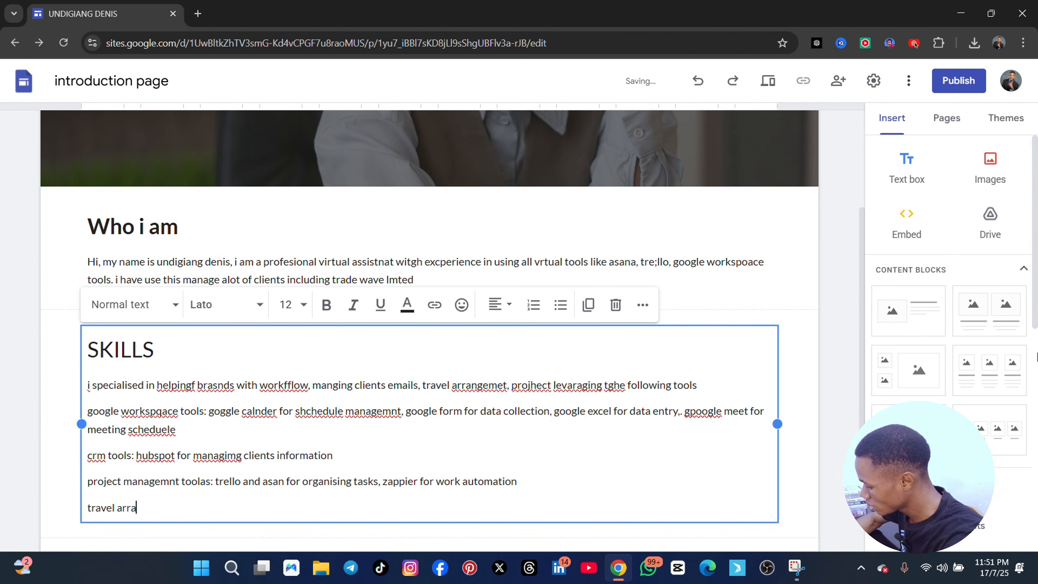
{"action": "type", "text": "ngement,"}
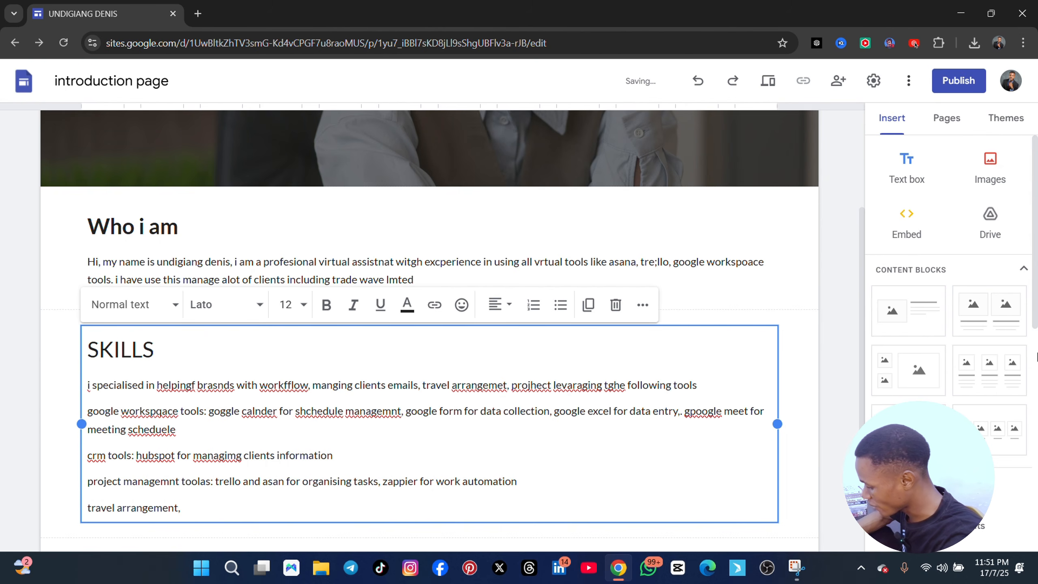
{"action": "type", "text": " canave"}
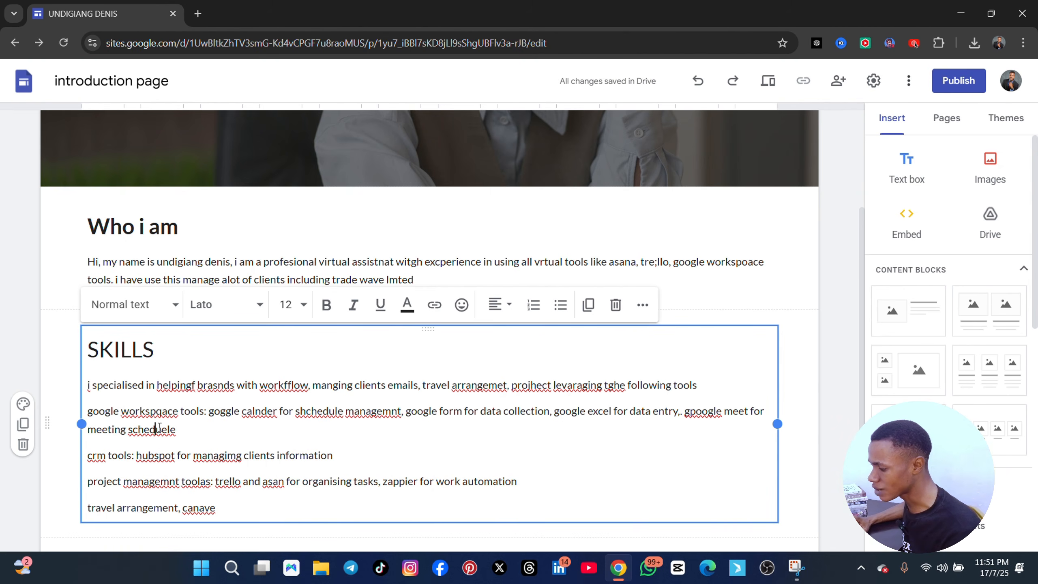
Bold the labels "google workspqace tools:", "crm tools:", "project managemnt toolas" and "travel arrangement," in the SKILLS section
{"action": "left_click_drag", "start_coordinate": [208, 410], "coordinate": [96, 410]}
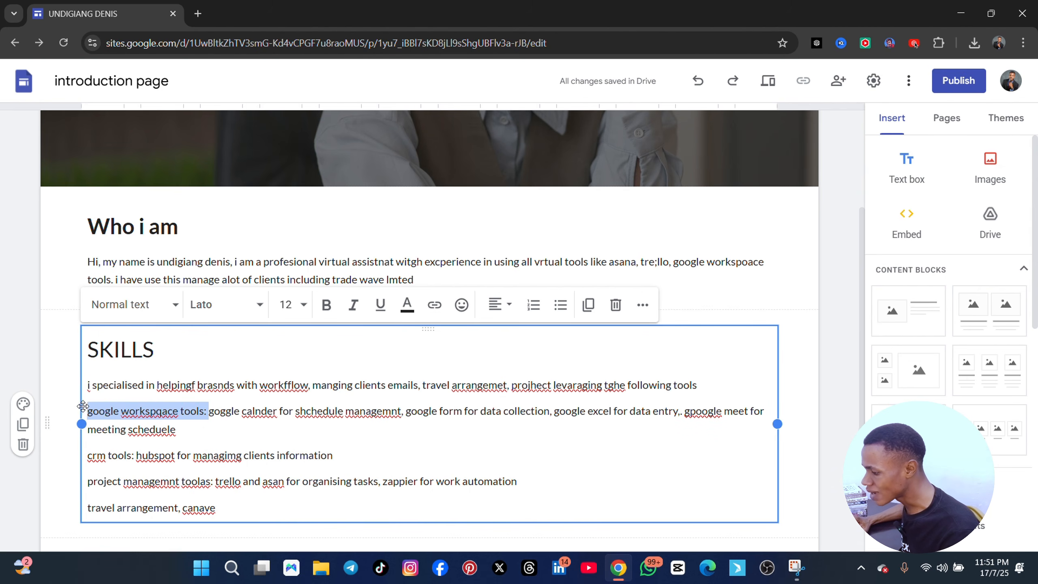
{"action": "left_click", "coordinate": [326, 304]}
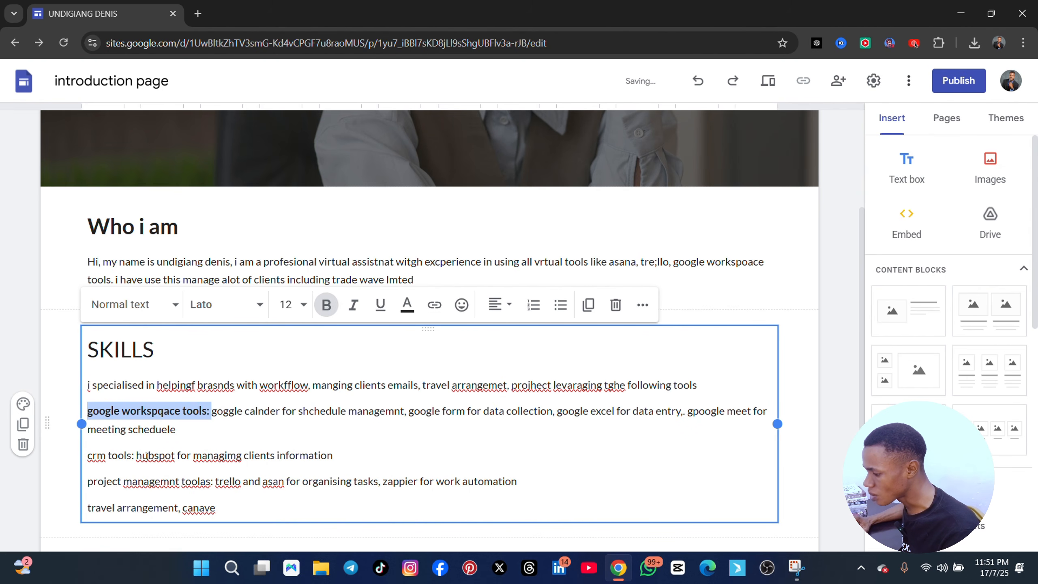
{"action": "left_click_drag", "start_coordinate": [136, 455], "coordinate": [81, 455]}
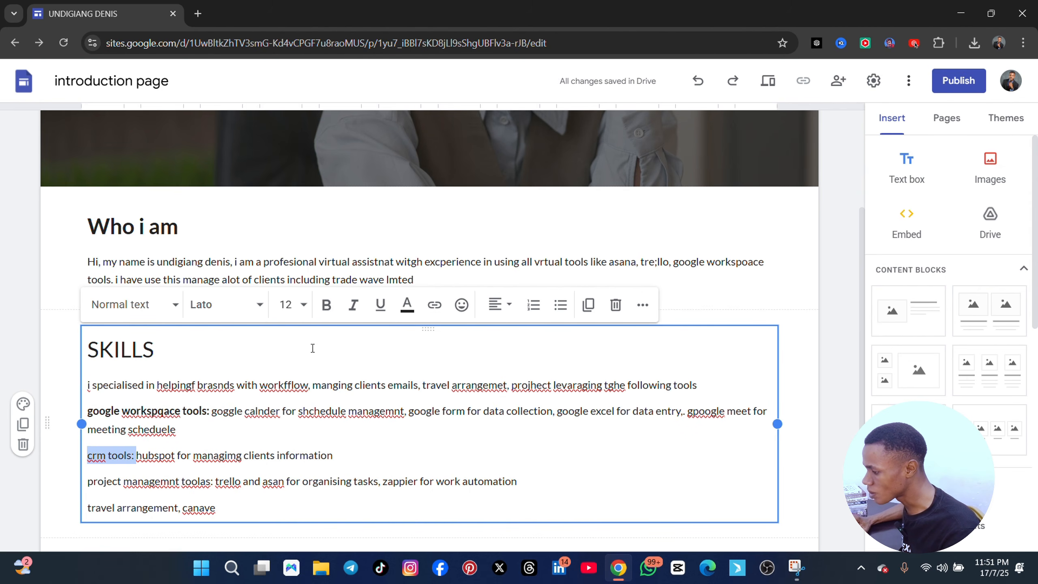
{"action": "left_click", "coordinate": [326, 304]}
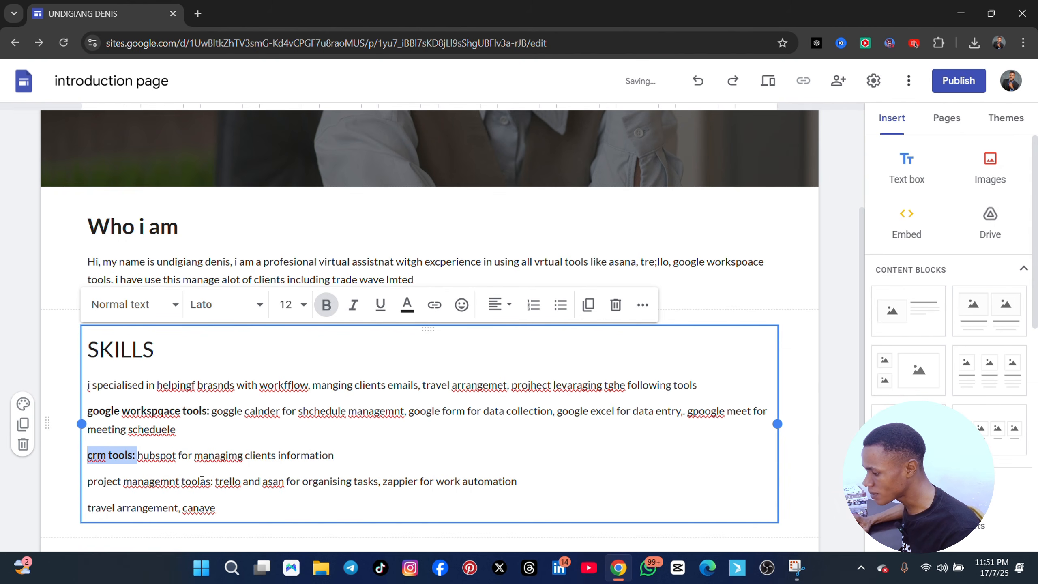
{"action": "left_click_drag", "start_coordinate": [211, 482], "coordinate": [84, 481]}
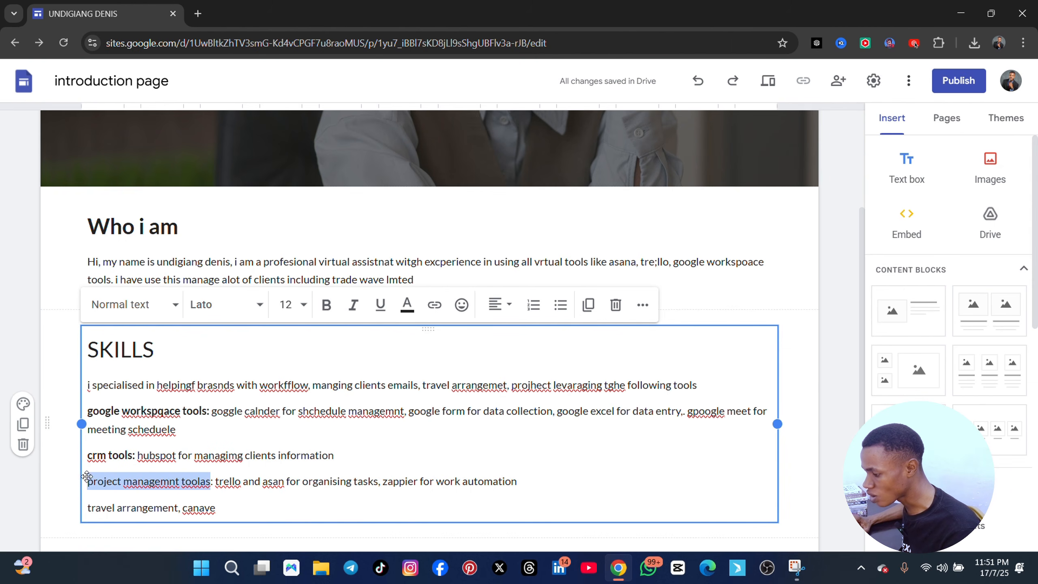
{"action": "left_click", "coordinate": [330, 312]}
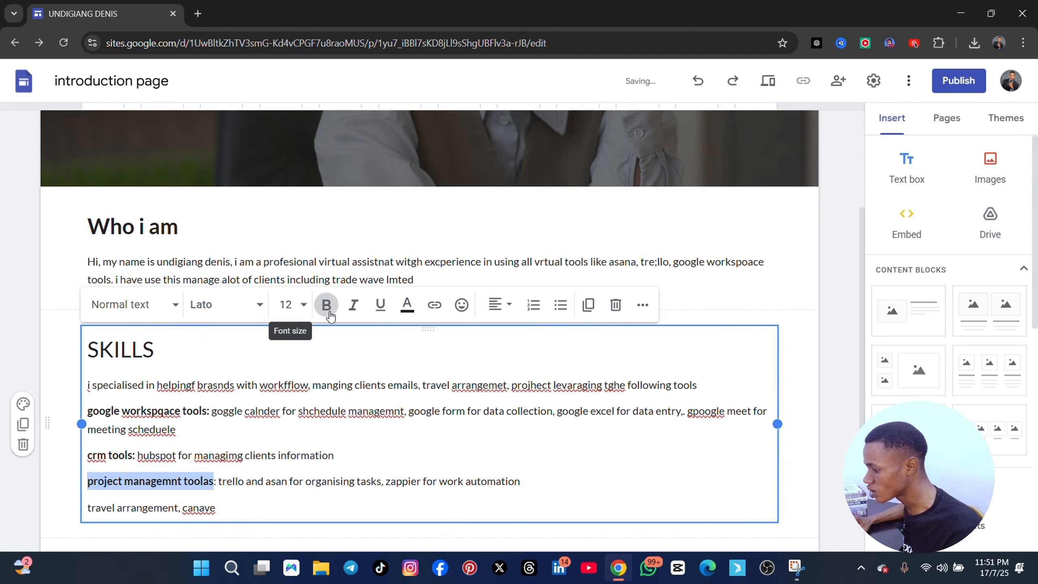
{"action": "left_click_drag", "start_coordinate": [180, 506], "coordinate": [68, 504]}
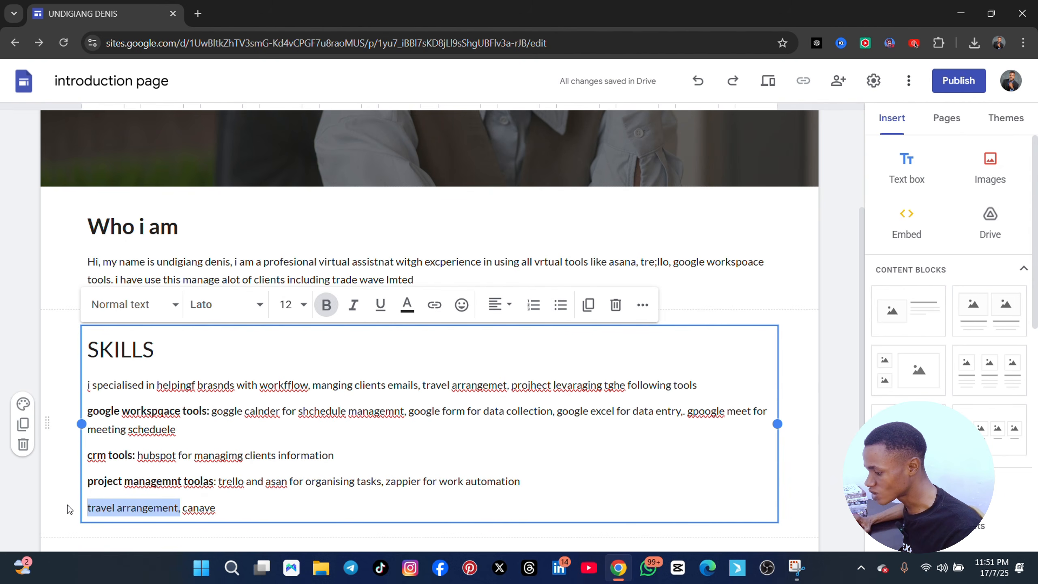
{"action": "left_click", "coordinate": [326, 304]}
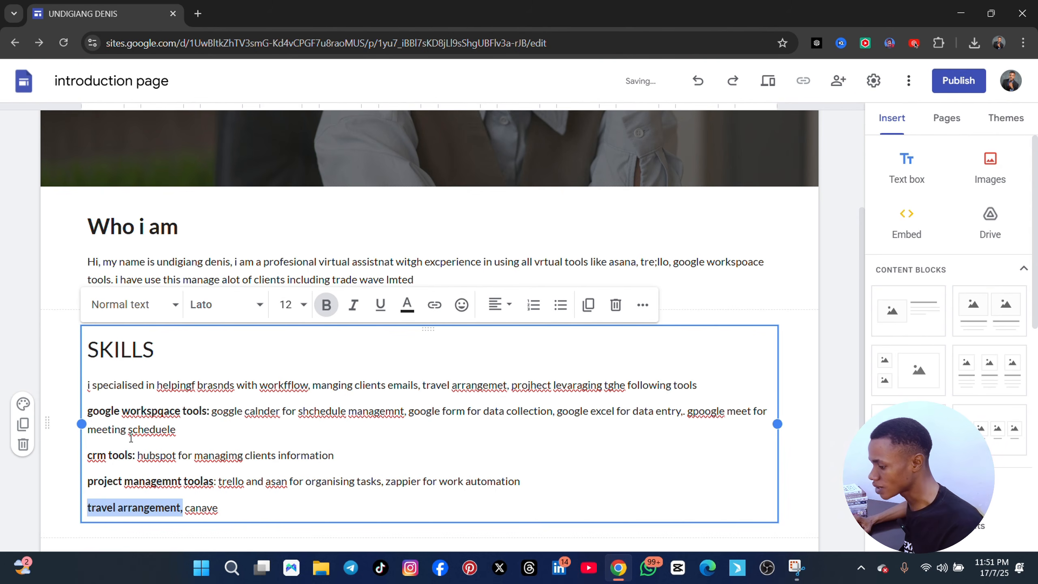
Turn the four tool category lines in the SKILLS section, from google workspace to travel arrangement, into a bulleted list
{"action": "left_click_drag", "start_coordinate": [235, 507], "coordinate": [88, 416]}
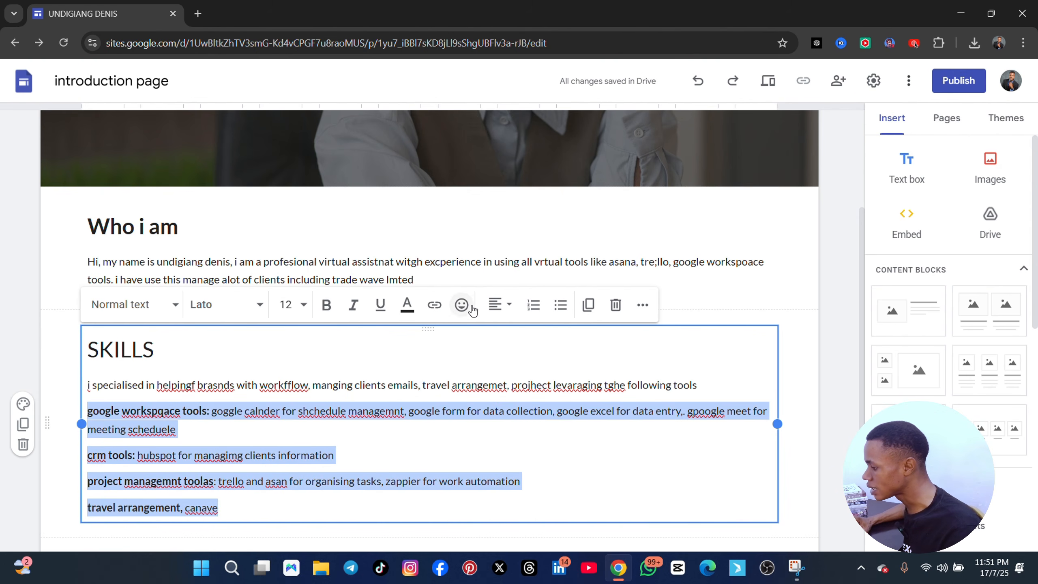
{"action": "left_click", "coordinate": [559, 312]}
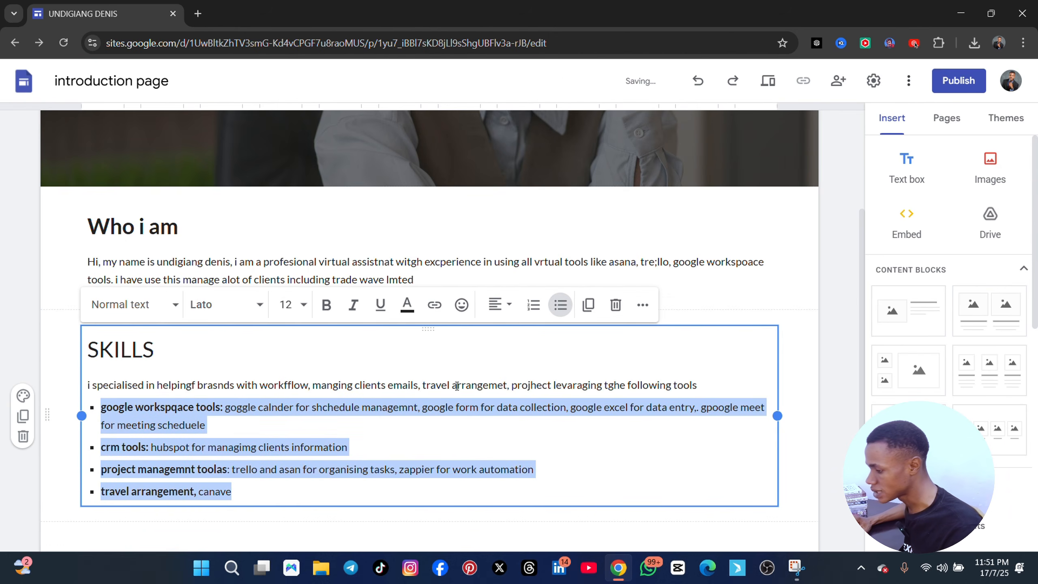
{"action": "left_click", "coordinate": [394, 447]}
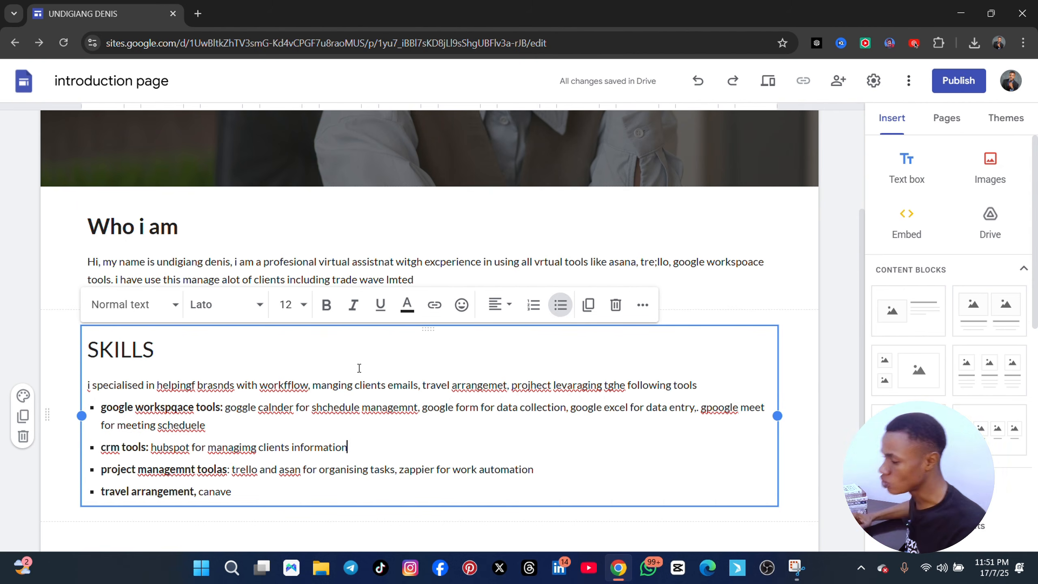
{"action": "left_click", "coordinate": [799, 215]}
{"action": "scroll", "coordinate": [776, 253], "scroll_direction": "up", "scroll_amount": 3}
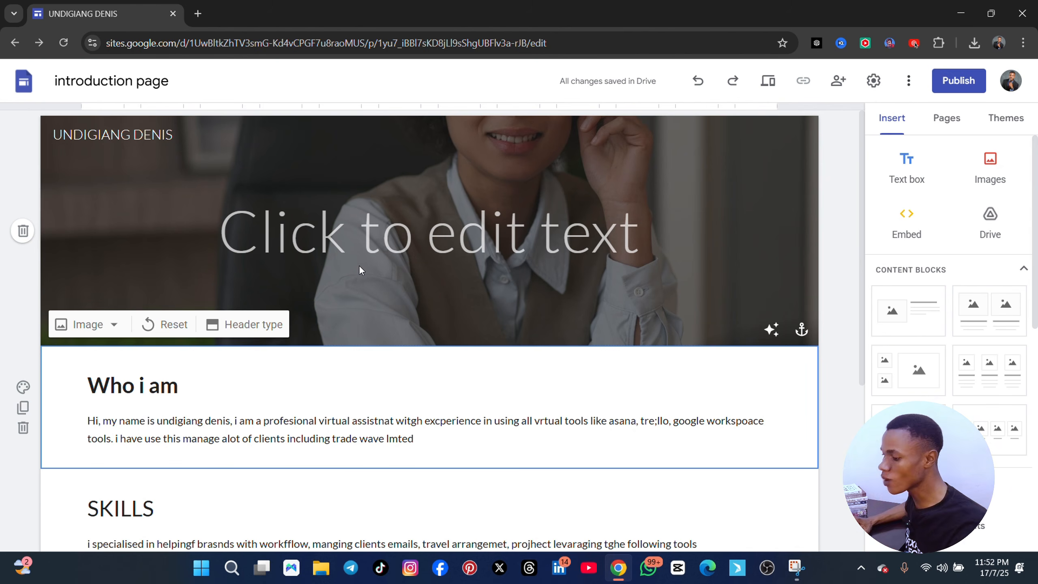
{"action": "scroll", "coordinate": [423, 261], "scroll_direction": "down", "scroll_amount": 4}
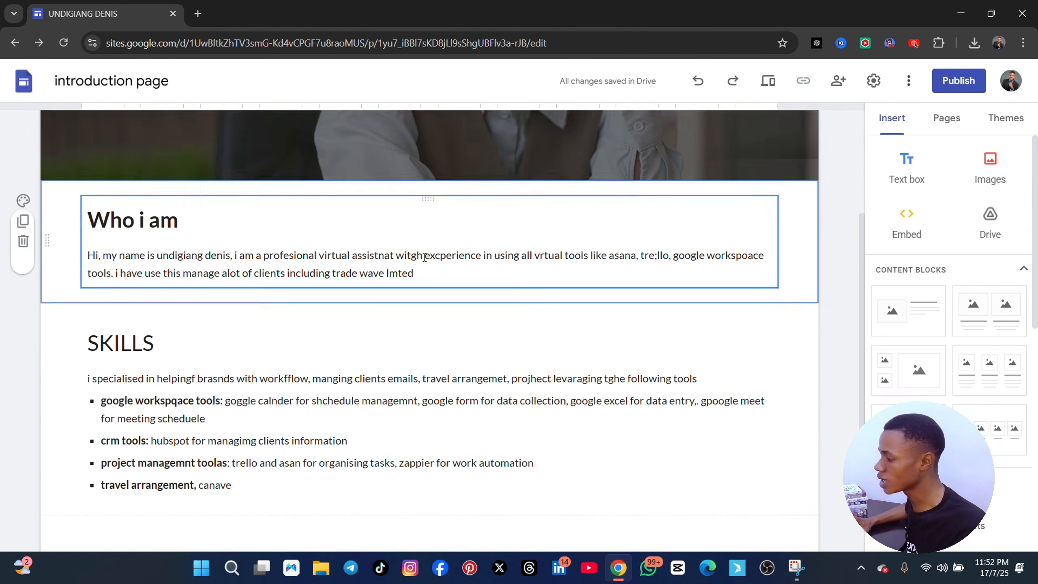
{"action": "scroll", "coordinate": [423, 261], "scroll_direction": "up", "scroll_amount": 4}
{"action": "scroll", "coordinate": [419, 279], "scroll_direction": "down", "scroll_amount": 5}
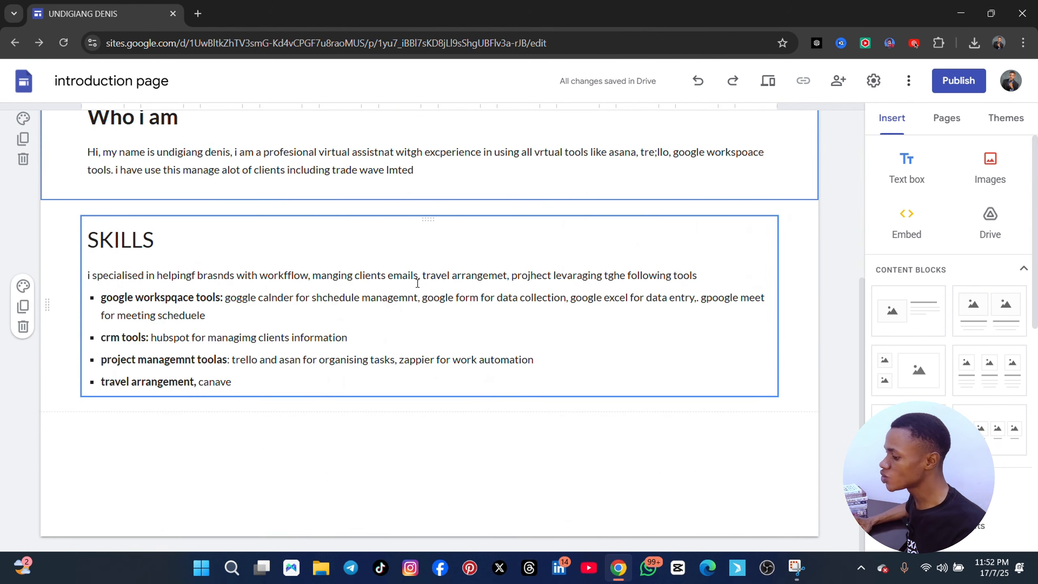
{"action": "scroll", "coordinate": [417, 284], "scroll_direction": "up", "scroll_amount": 5}
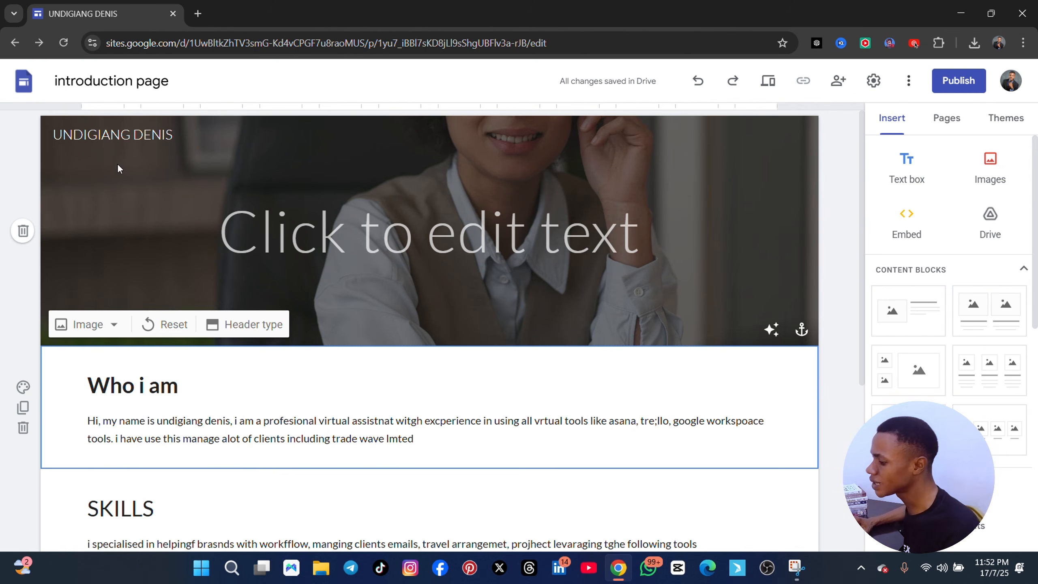
Add a new page named "WORK SAMPLES" to the site
{"action": "left_click", "coordinate": [948, 123]}
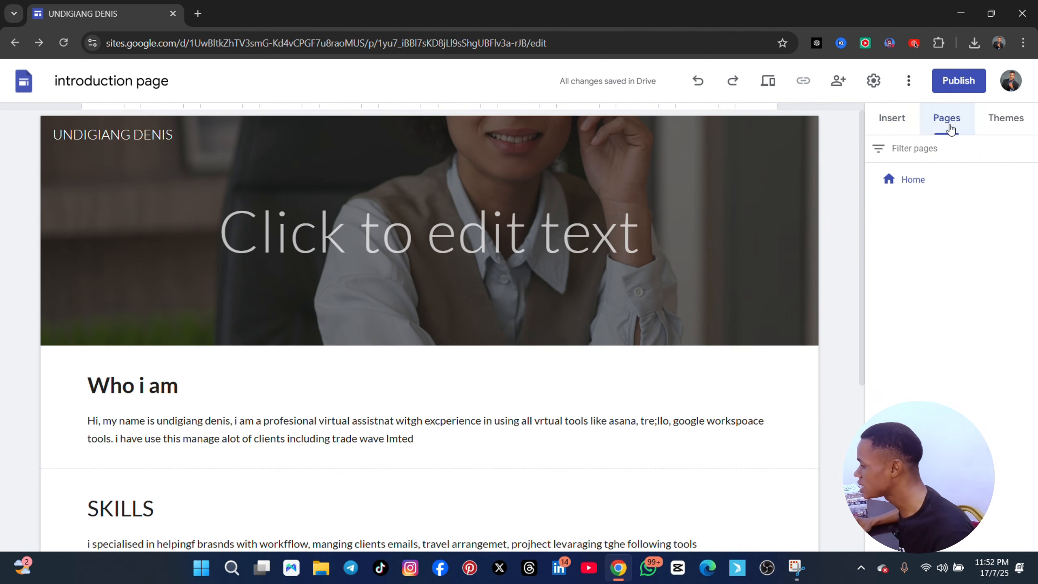
{"action": "mouse_move", "coordinate": [951, 518]}
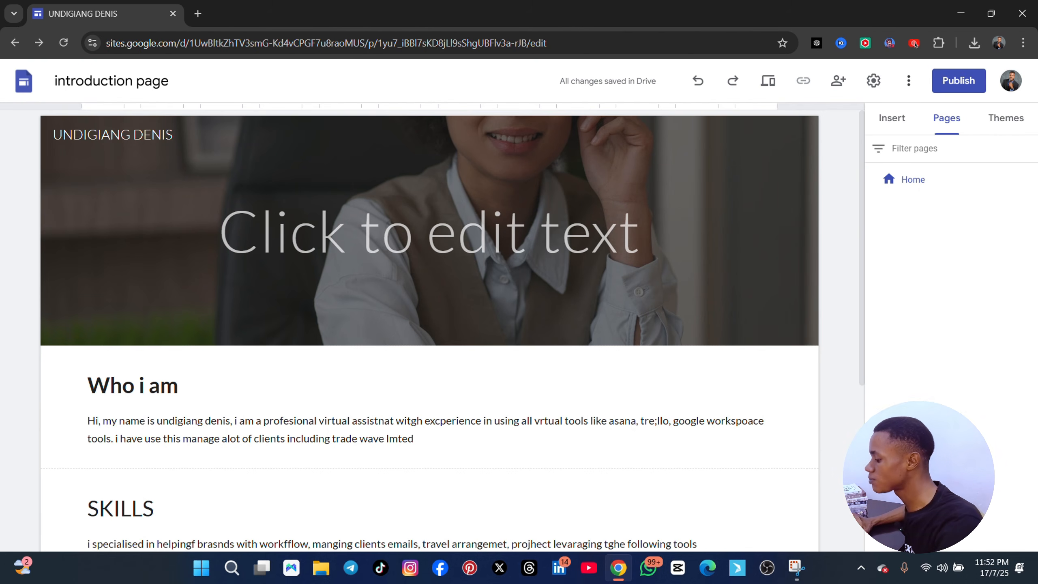
{"action": "left_click", "coordinate": [951, 518]}
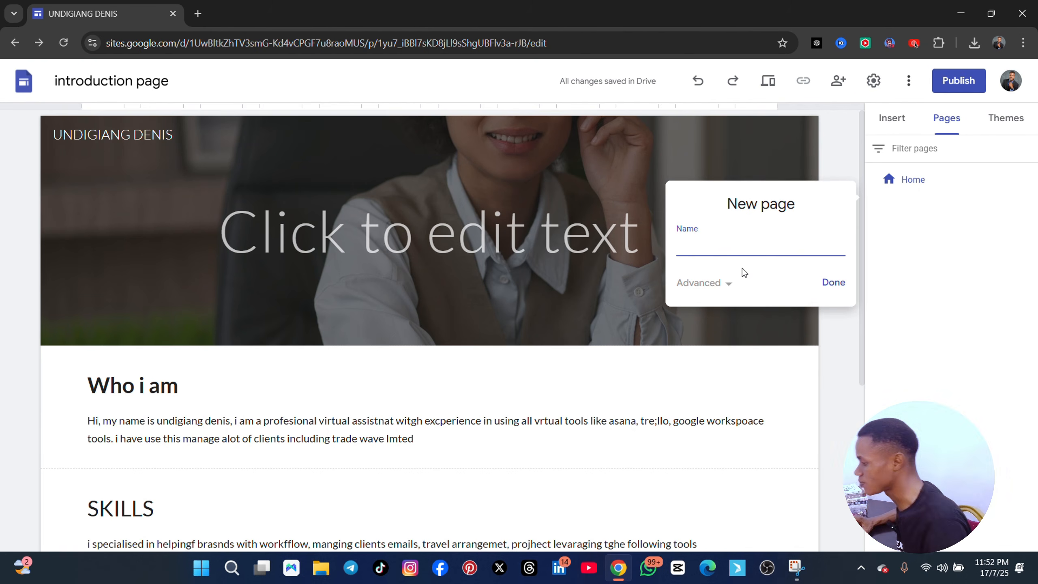
{"action": "type", "text": "WORKS"}
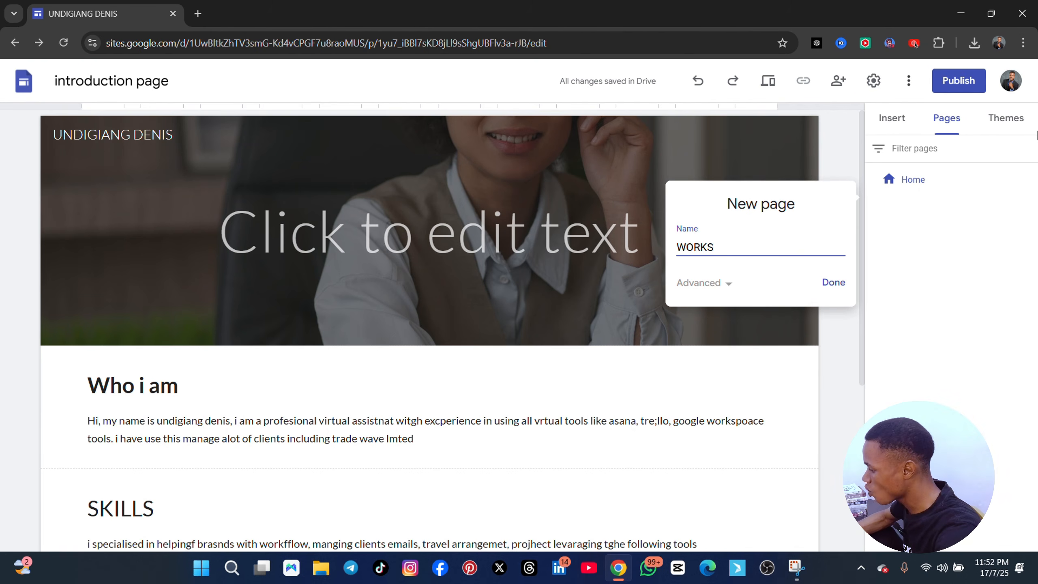
{"action": "key", "text": "BackSpace"}
{"action": "type", "text": "SAMPOLE"}
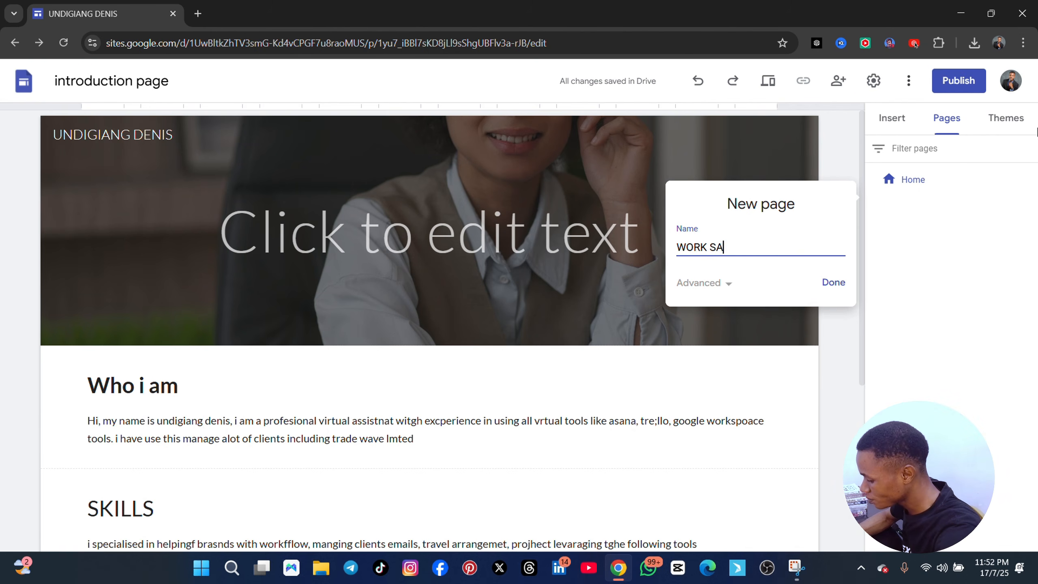
{"action": "key", "text": "BackSpace"}
{"action": "key", "text": "BackSpace"}
{"action": "key", "text": "BackSpace"}
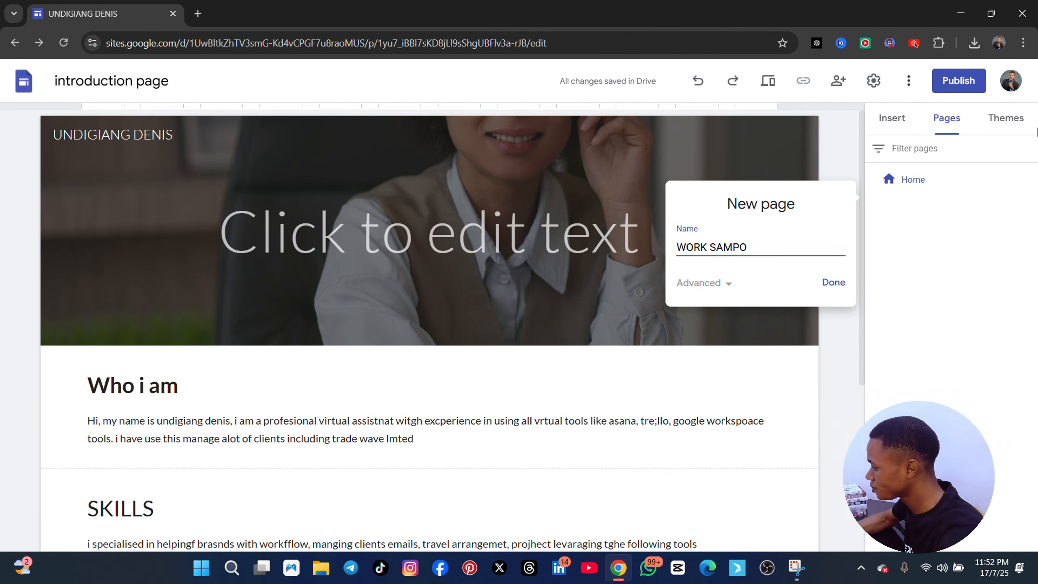
{"action": "type", "text": "LES"}
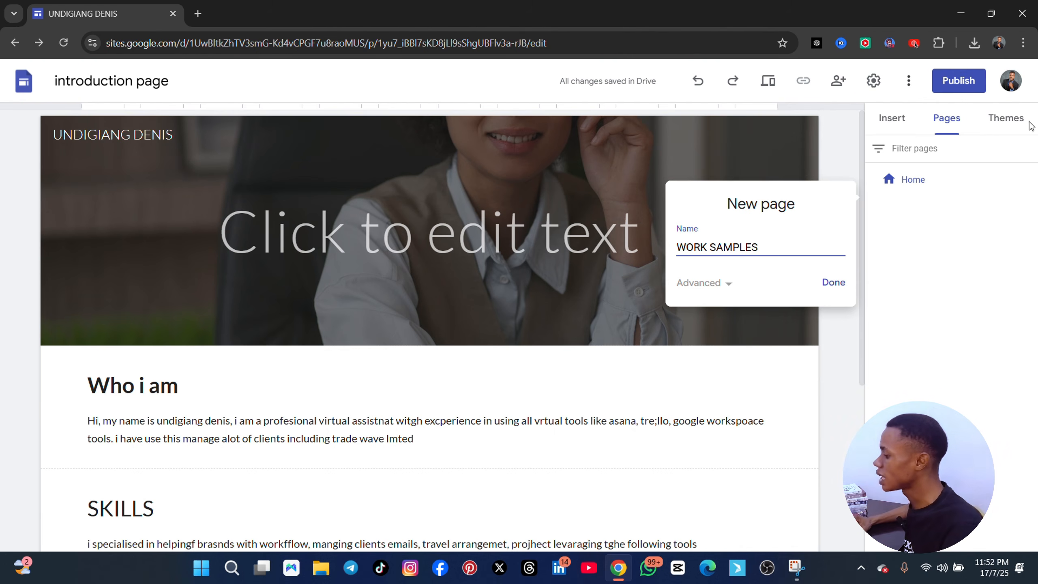
{"action": "left_click", "coordinate": [833, 282]}
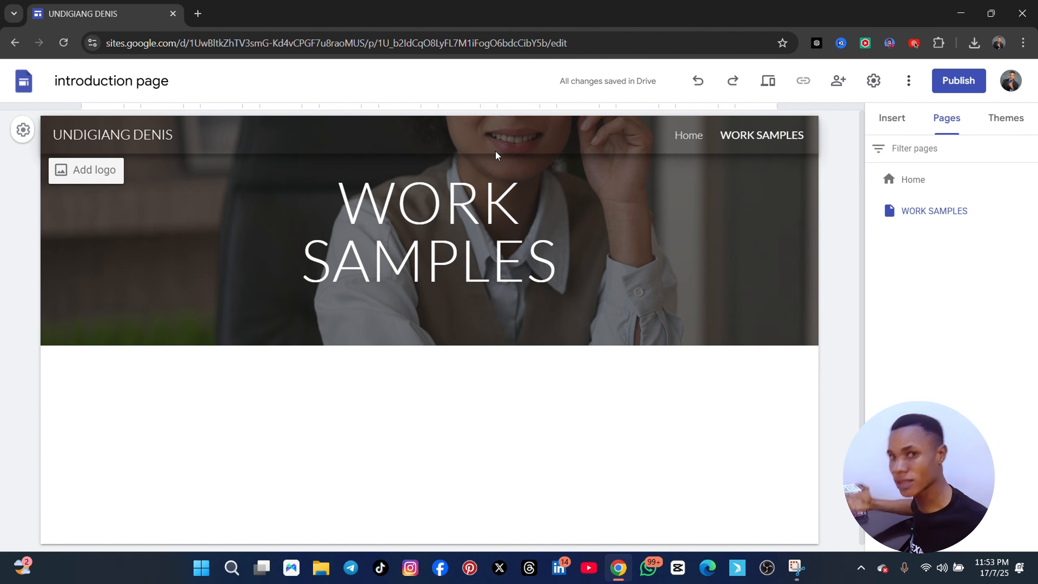
Delete the header banner with its image and title from the WORK SAMPLES page
{"action": "left_click", "coordinate": [526, 159]}
{"action": "key", "text": "Delete"}
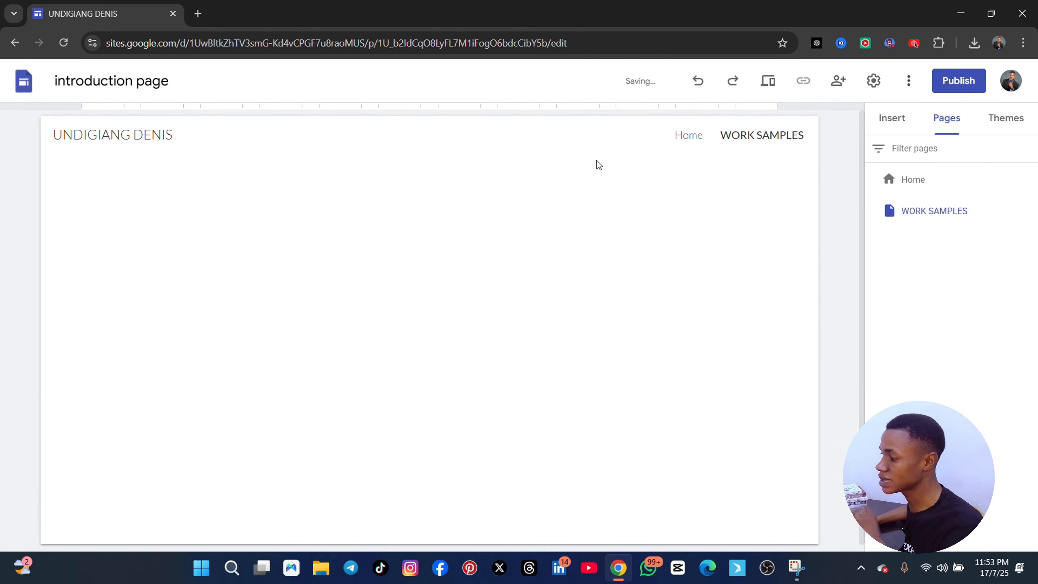
{"action": "mouse_move", "coordinate": [139, 164]}
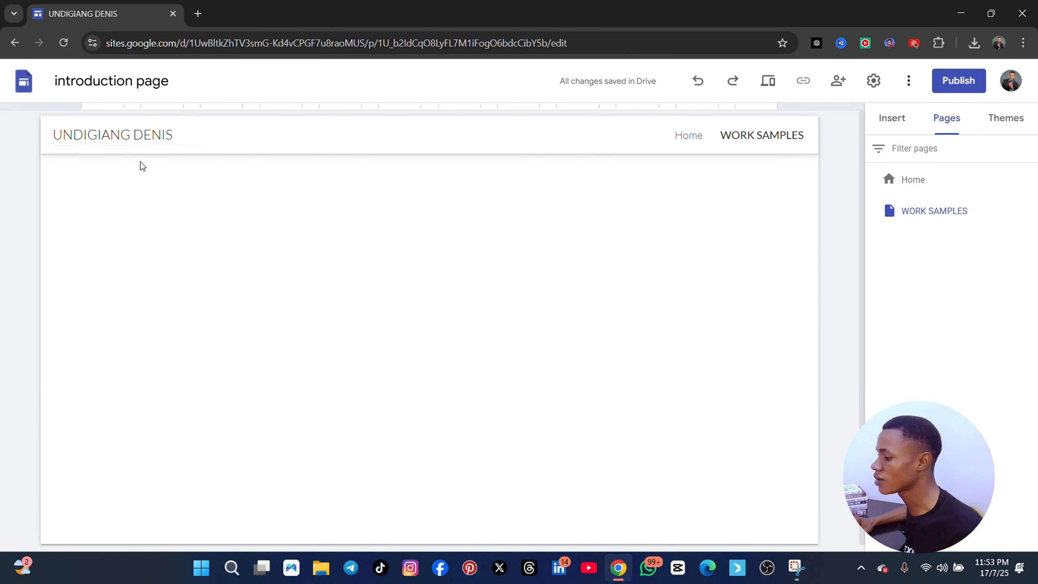
{"action": "left_click", "coordinate": [168, 80]}
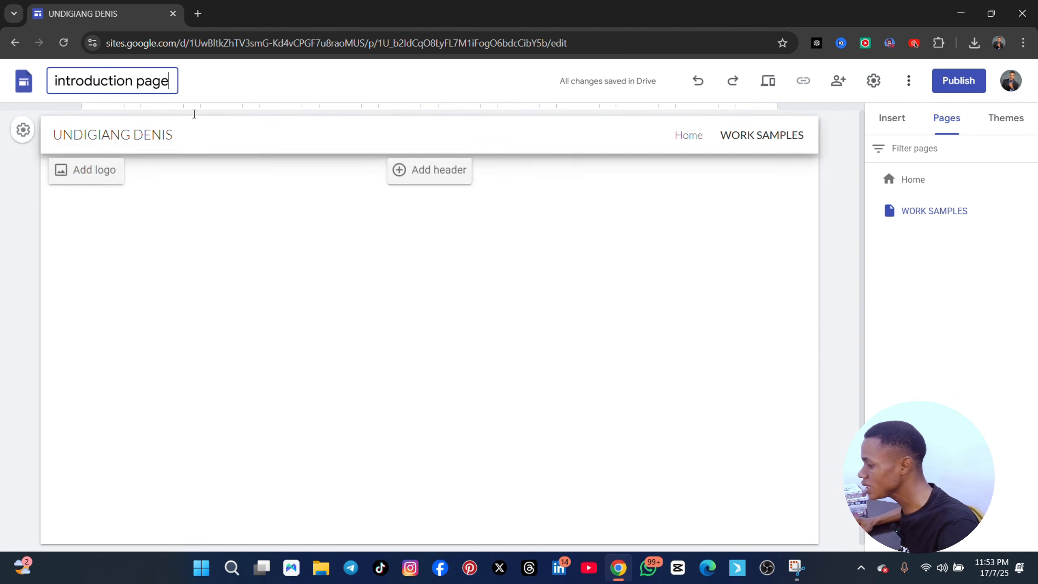
{"action": "triple_click", "coordinate": [124, 81]}
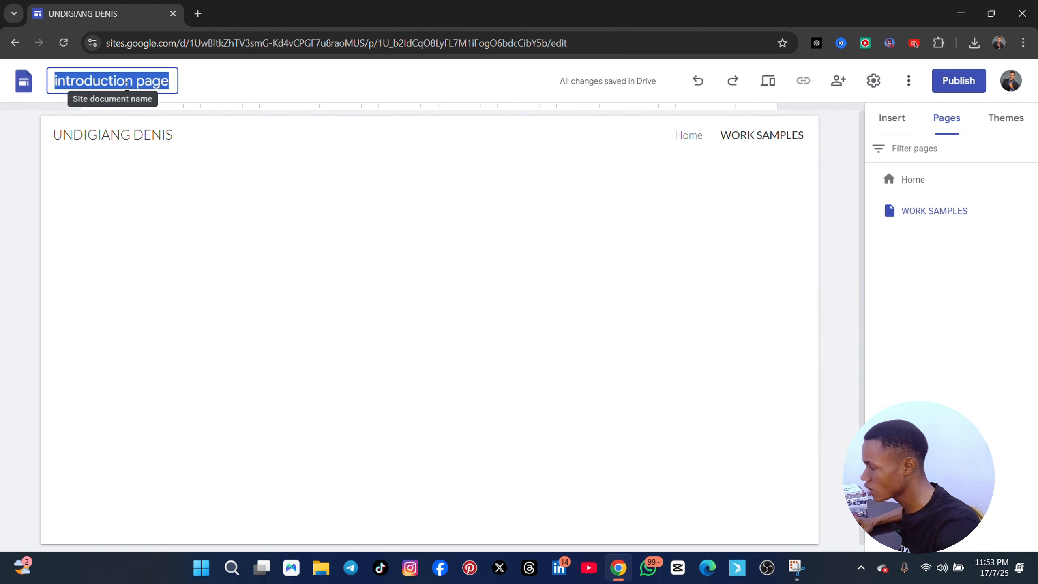
{"action": "left_click", "coordinate": [448, 186]}
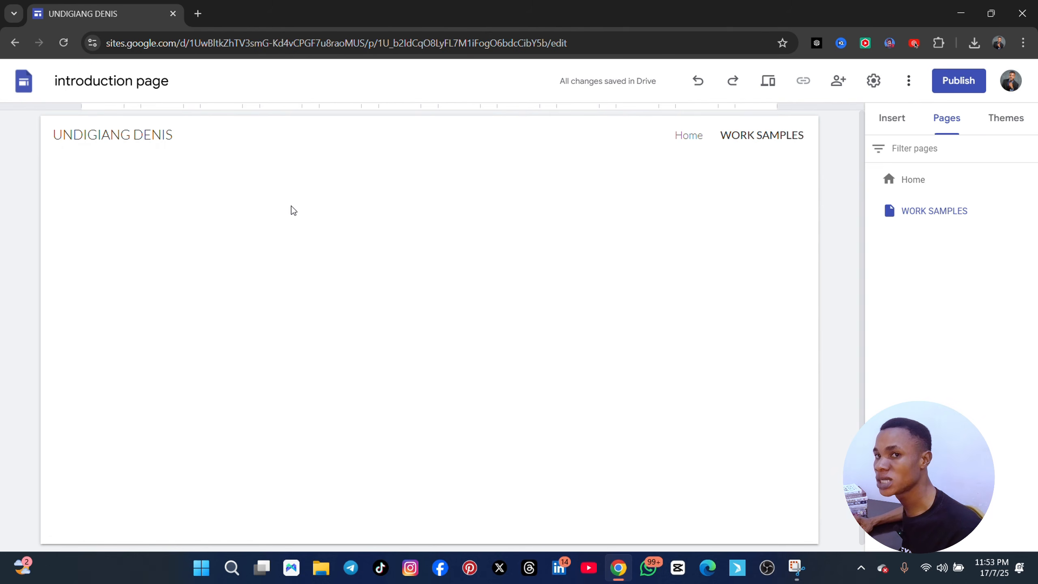
Insert a text box on the WORK SAMPLES page reading "MY WORK SAMPLES"
{"action": "left_click", "coordinate": [895, 120]}
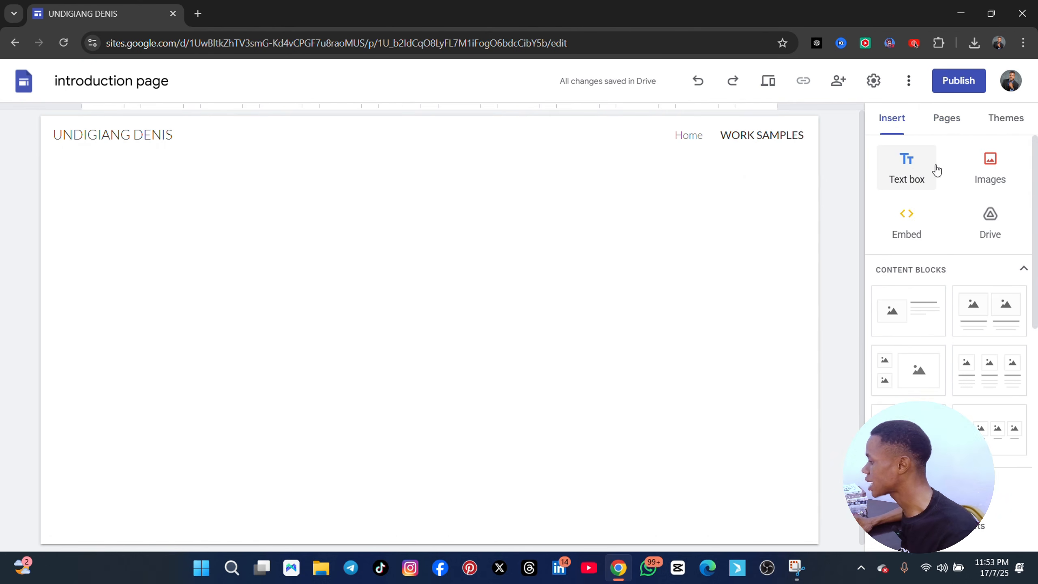
{"action": "left_click", "coordinate": [910, 172]}
{"action": "type", "text": "MY"}
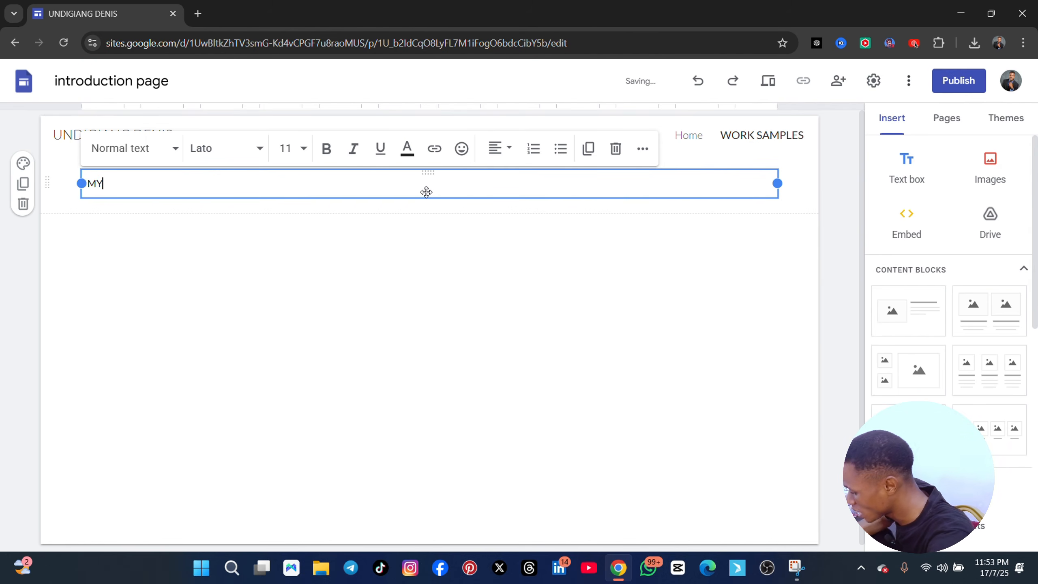
{"action": "type", "text": " WORK SAMPLES"}
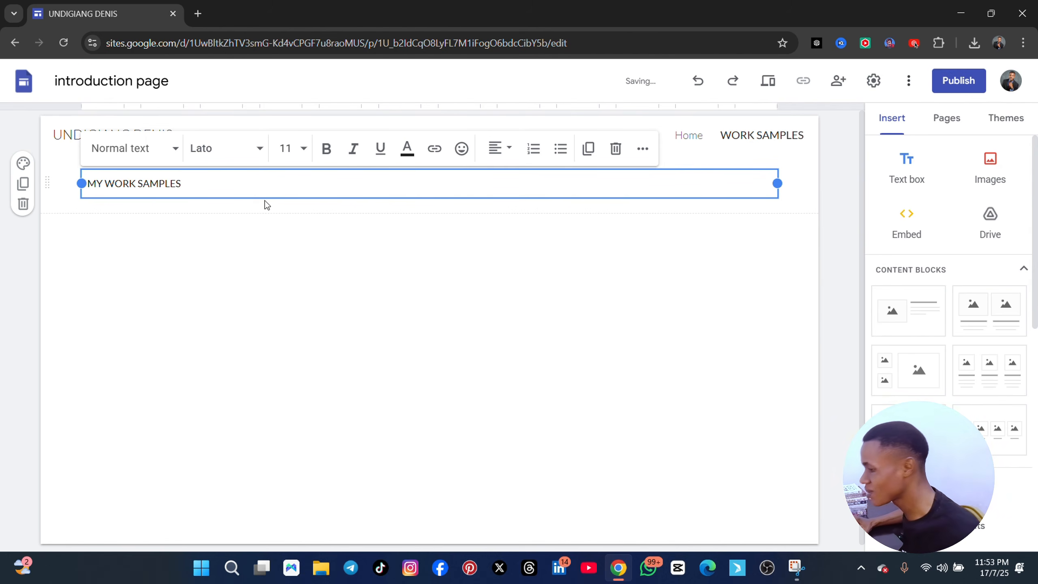
Set the "MY WORK SAMPLES" text to font size 24 and make it bold
{"action": "triple_click", "coordinate": [206, 186]}
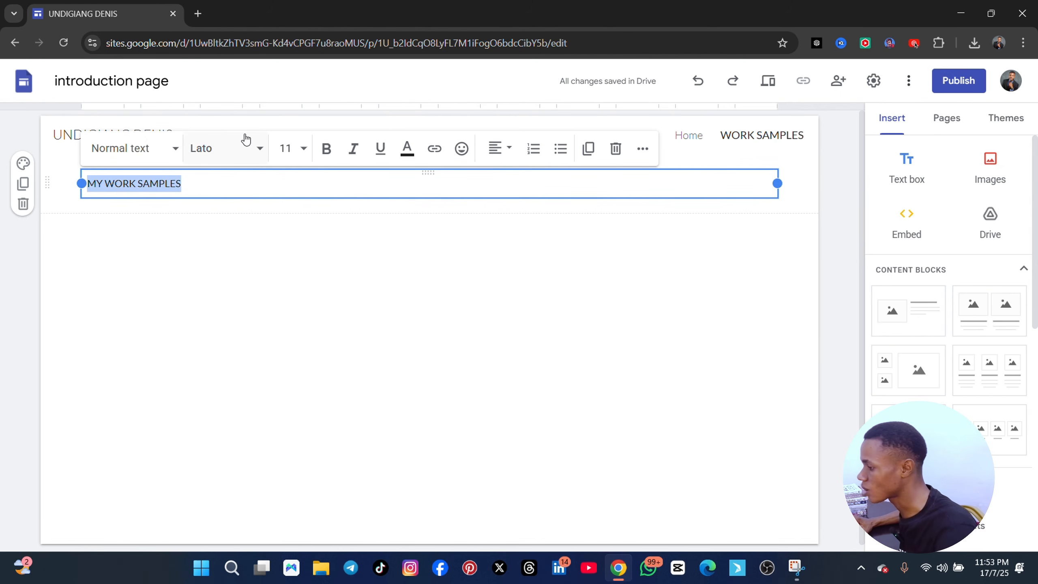
{"action": "left_click", "coordinate": [286, 148]}
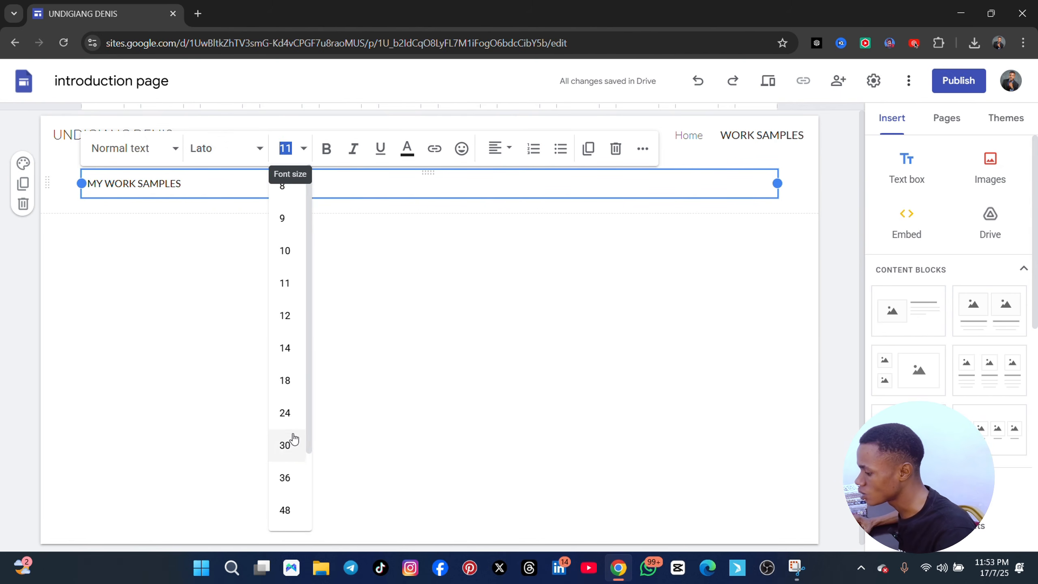
{"action": "left_click", "coordinate": [286, 414]}
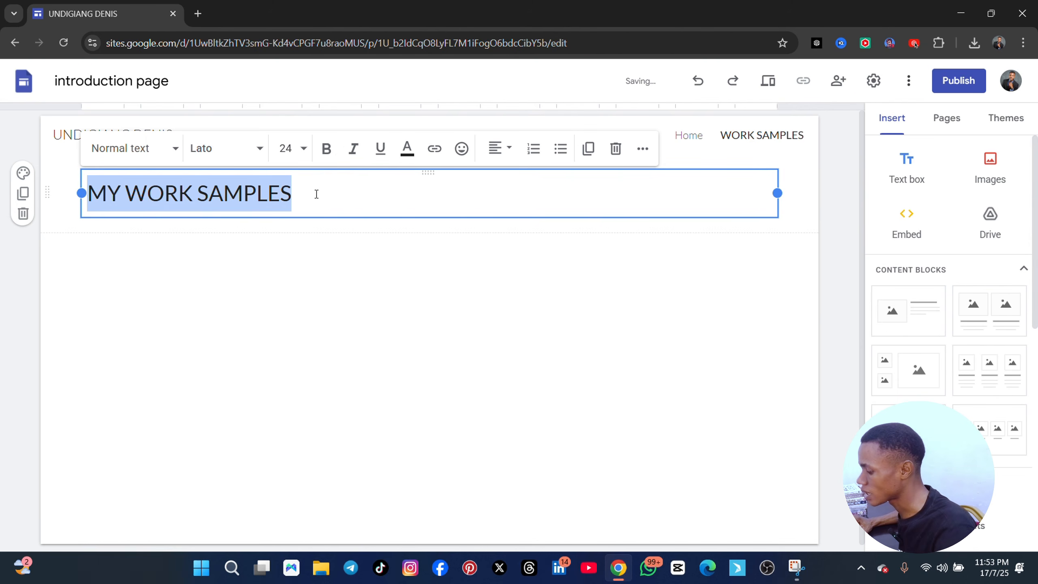
{"action": "left_click", "coordinate": [327, 148]}
{"action": "left_click", "coordinate": [307, 259]}
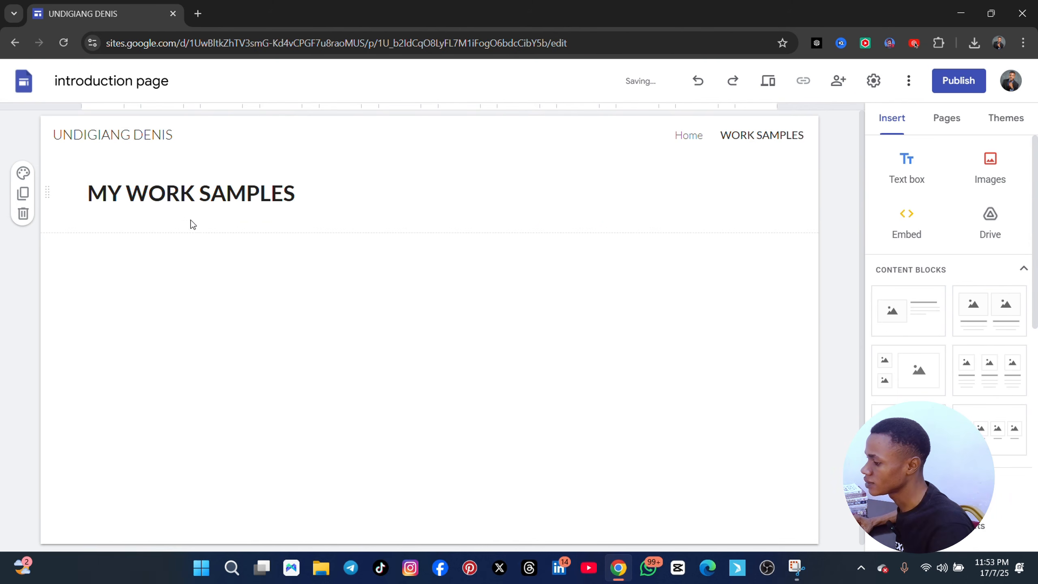
Start a new line under the "MY WORK SAMPLES" heading with bold turned off and font size 12
{"action": "left_click", "coordinate": [304, 197]}
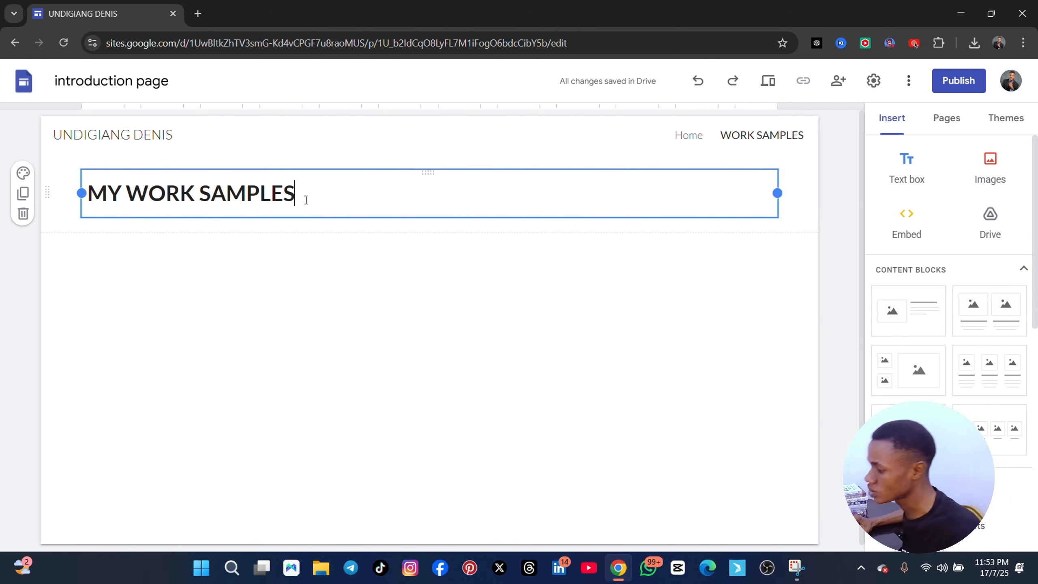
{"action": "key", "text": "Return"}
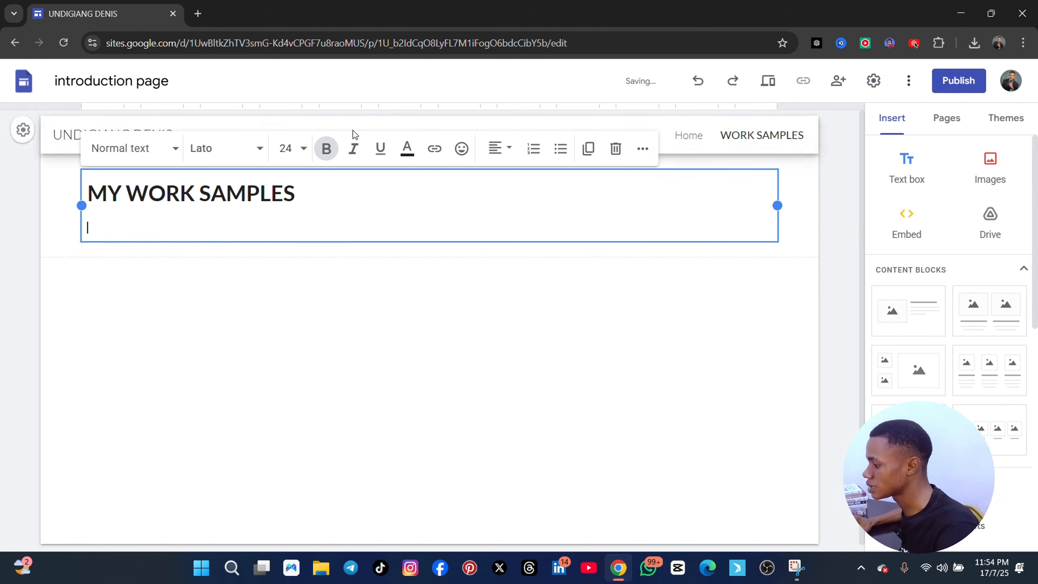
{"action": "left_click", "coordinate": [327, 149]}
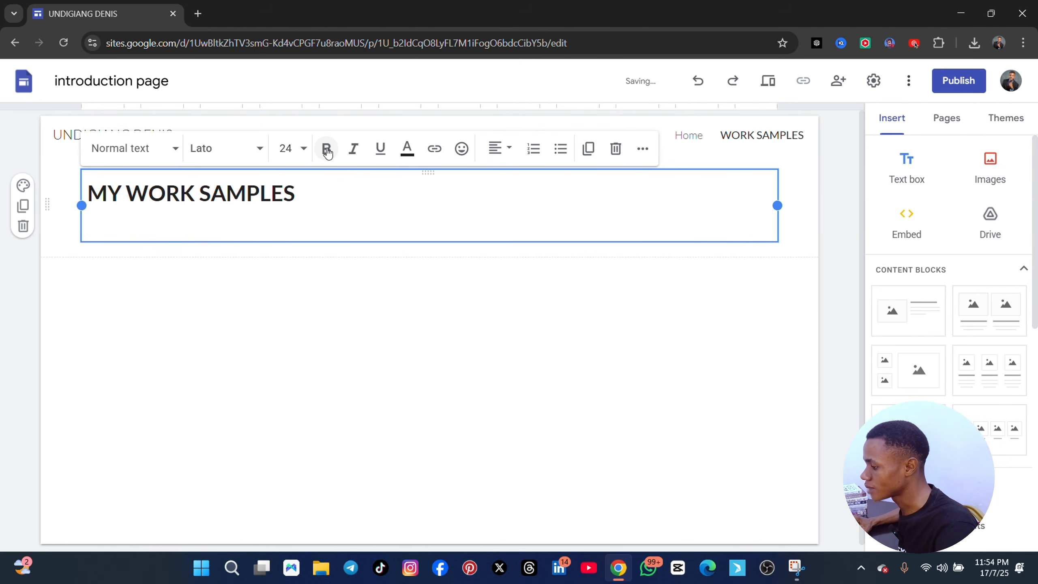
{"action": "left_click", "coordinate": [286, 148]}
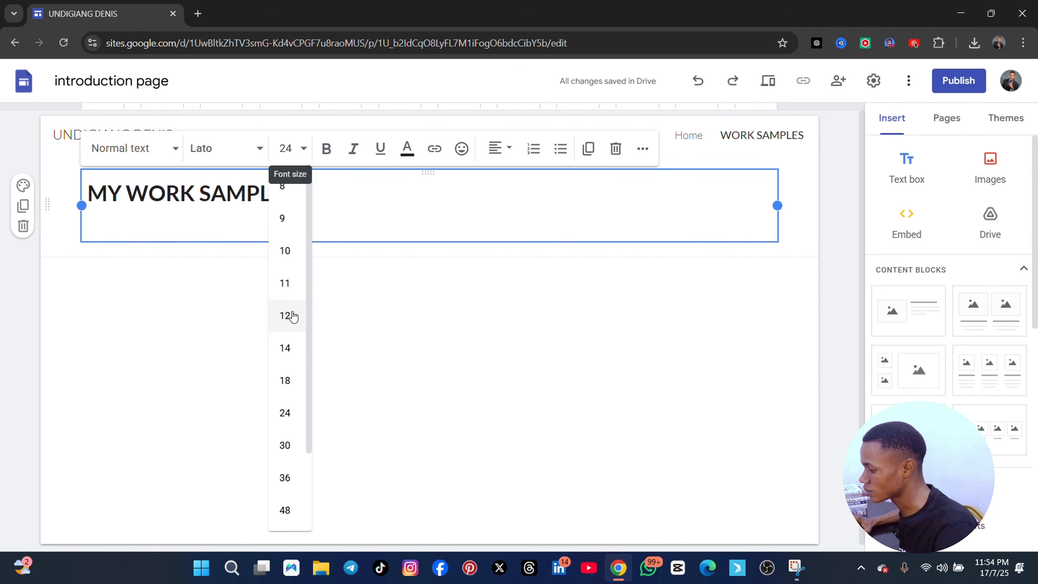
{"action": "left_click", "coordinate": [288, 315]}
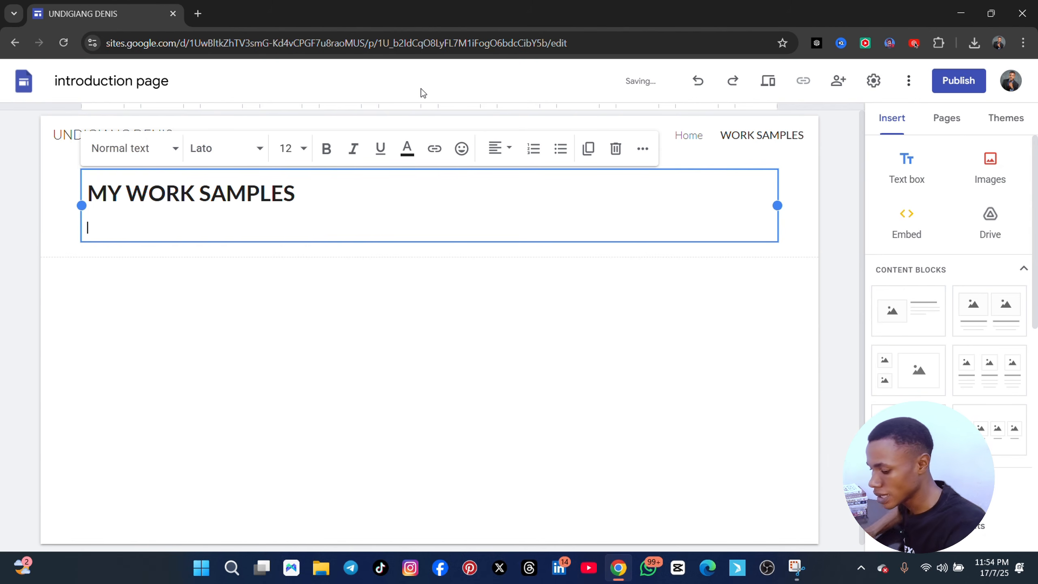
Write "HERE IS AN OVERVIEW OF THE PRJECTS I HACVE DONE" on the line under the heading
{"action": "type", "text": "HERE IS"}
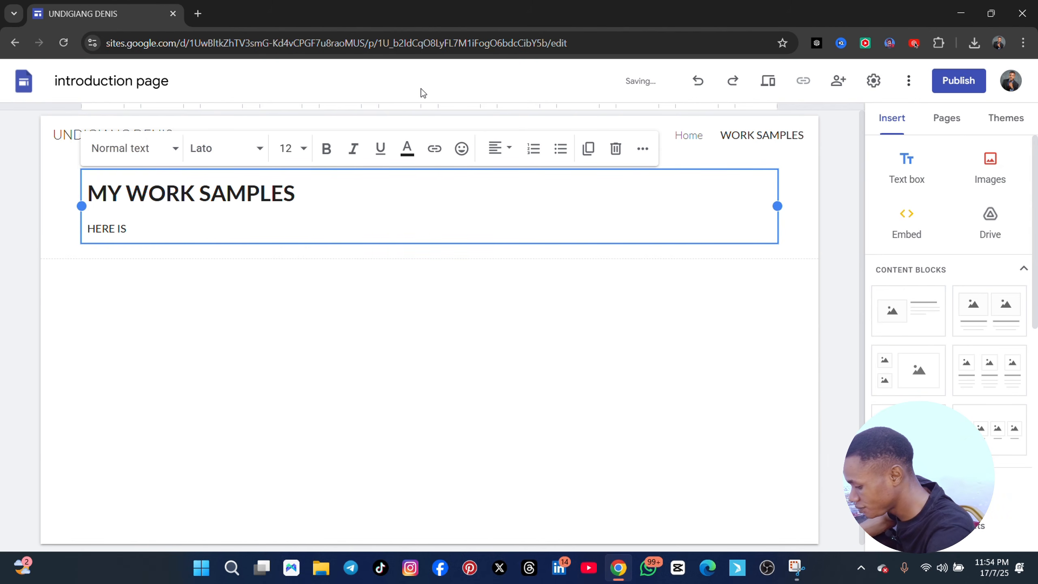
{"action": "type", "text": " A"}
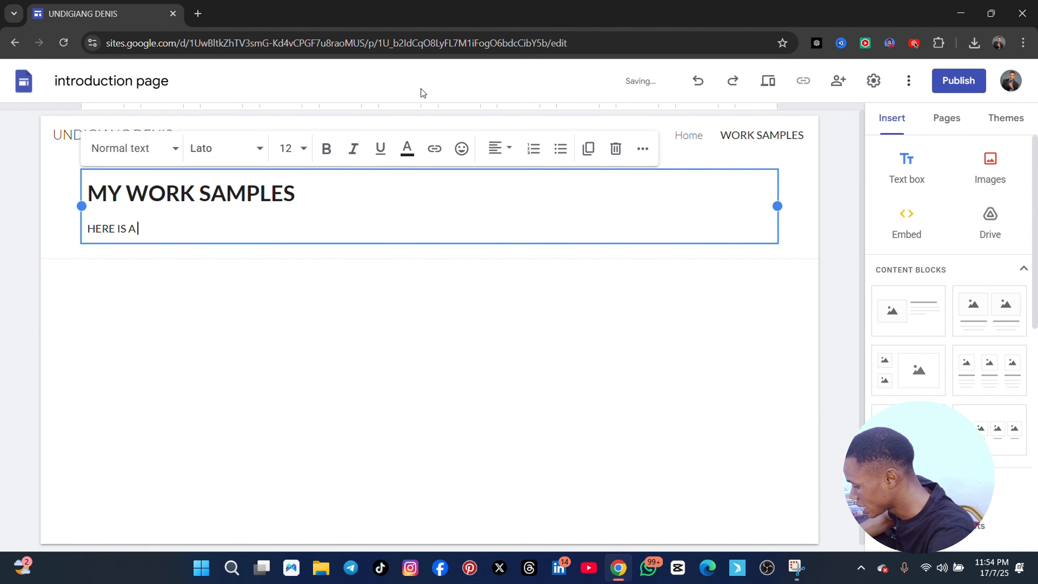
{"action": "type", "text": "N OV"}
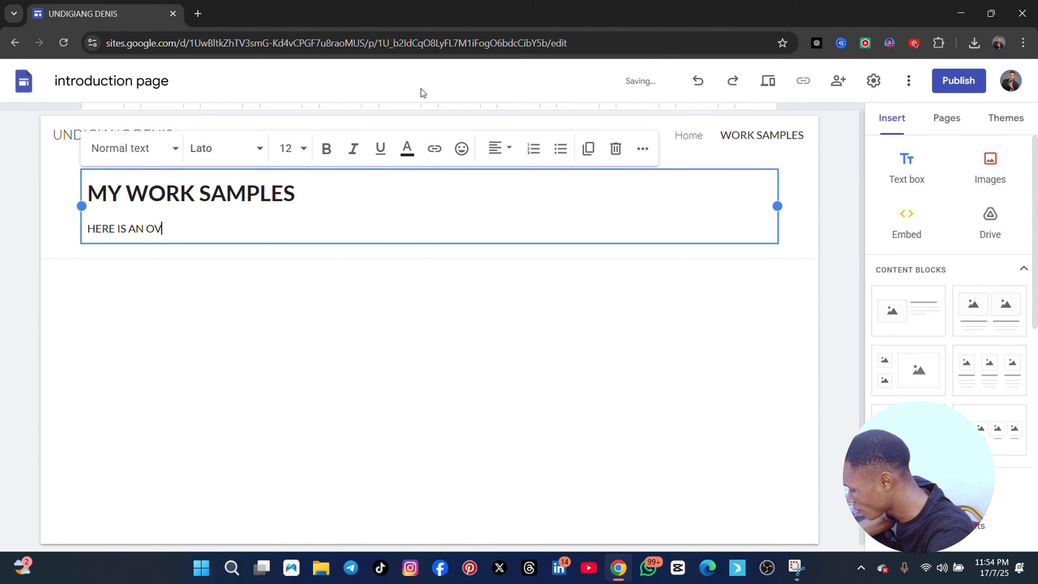
{"action": "type", "text": "ERB="}
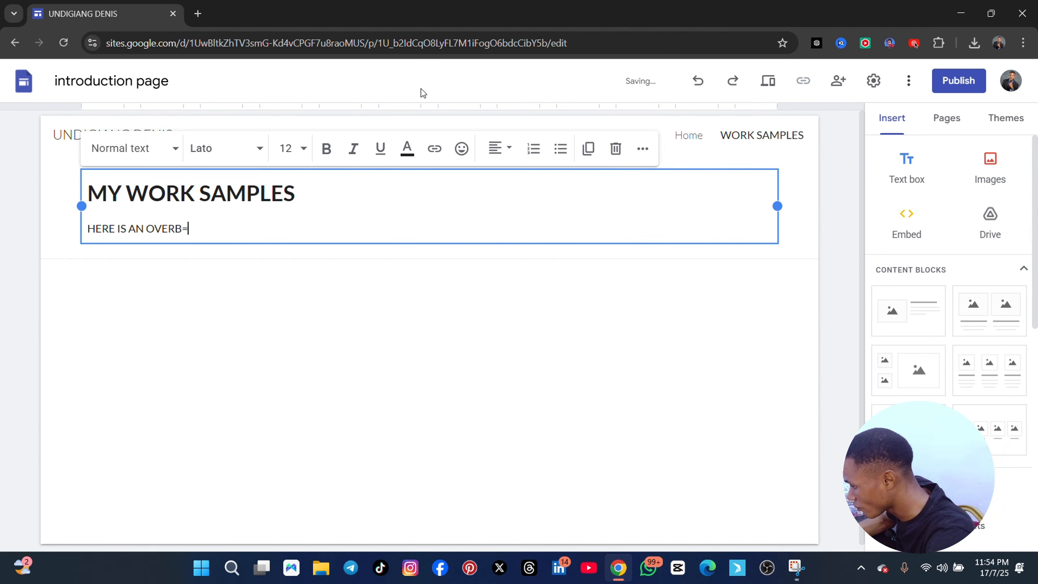
{"action": "key", "text": "BackSpace"}
{"action": "key", "text": "BackSpace"}
{"action": "type", "text": "VIE"}
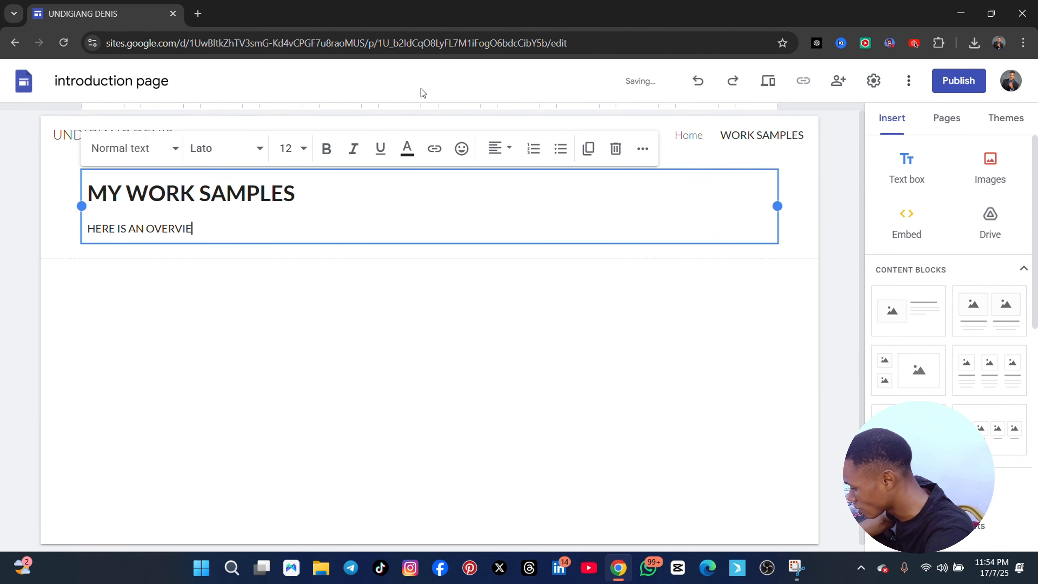
{"action": "type", "text": "W OF MY"}
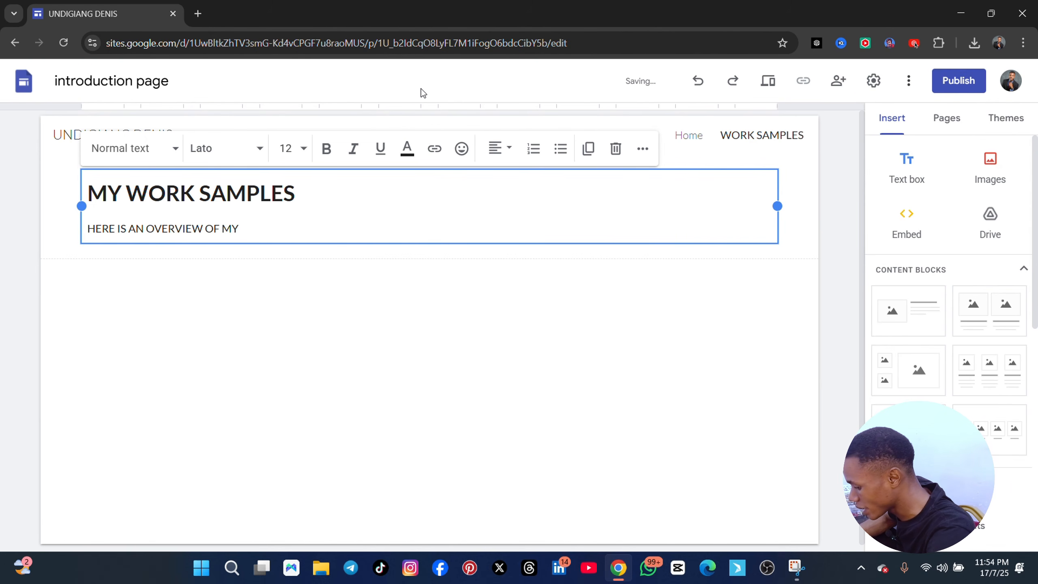
{"action": "key", "text": "BackSpace"}
{"action": "key", "text": "BackSpace"}
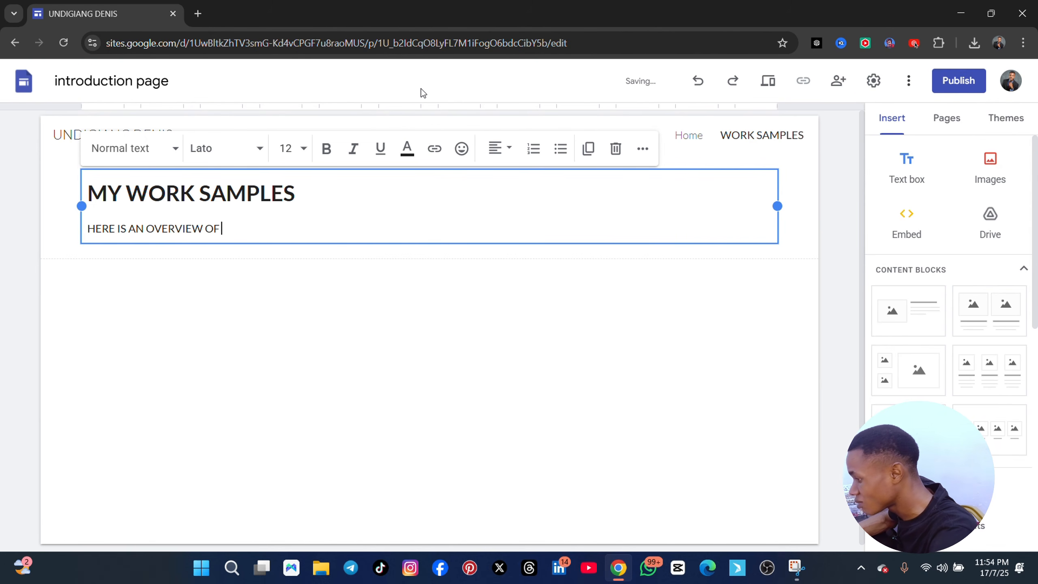
{"action": "type", "text": "THE PR"}
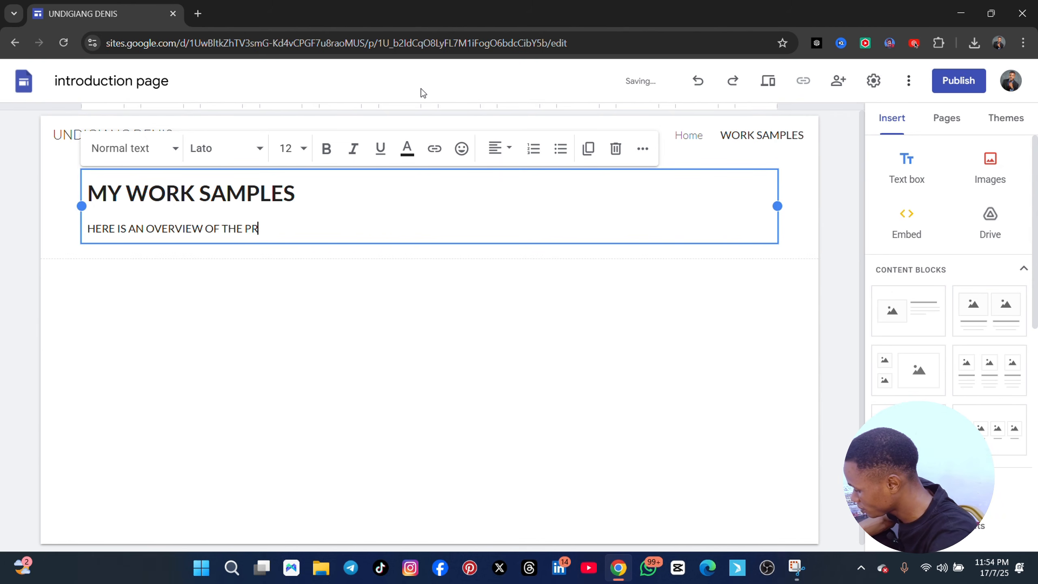
{"action": "type", "text": "JECTS I"}
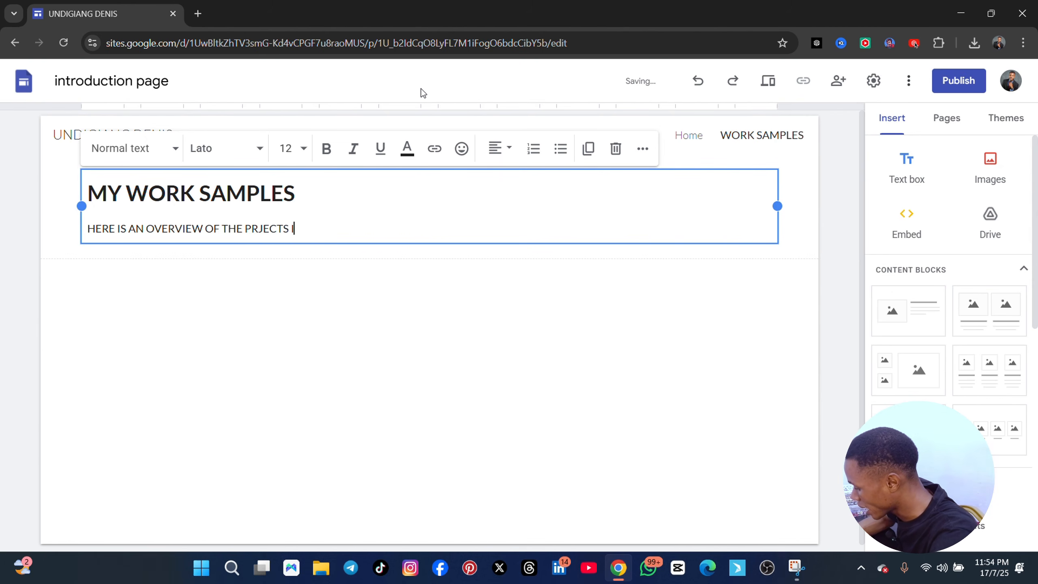
{"action": "type", "text": " HACVE DONE"}
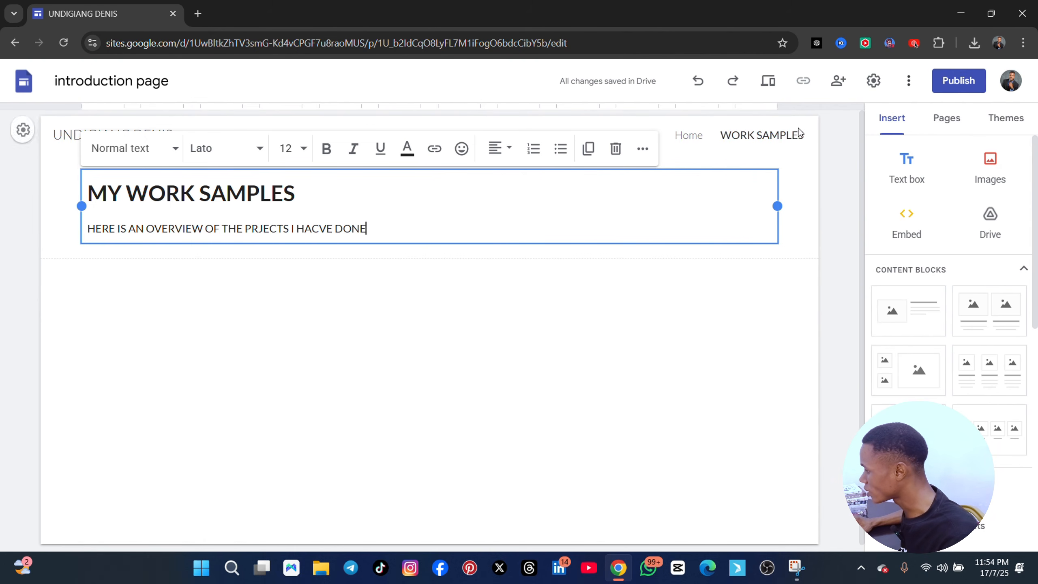
Insert a second text box on the WORK SAMPLES page reading "GOOGLE CALANDAR"
{"action": "left_click", "coordinate": [906, 166]}
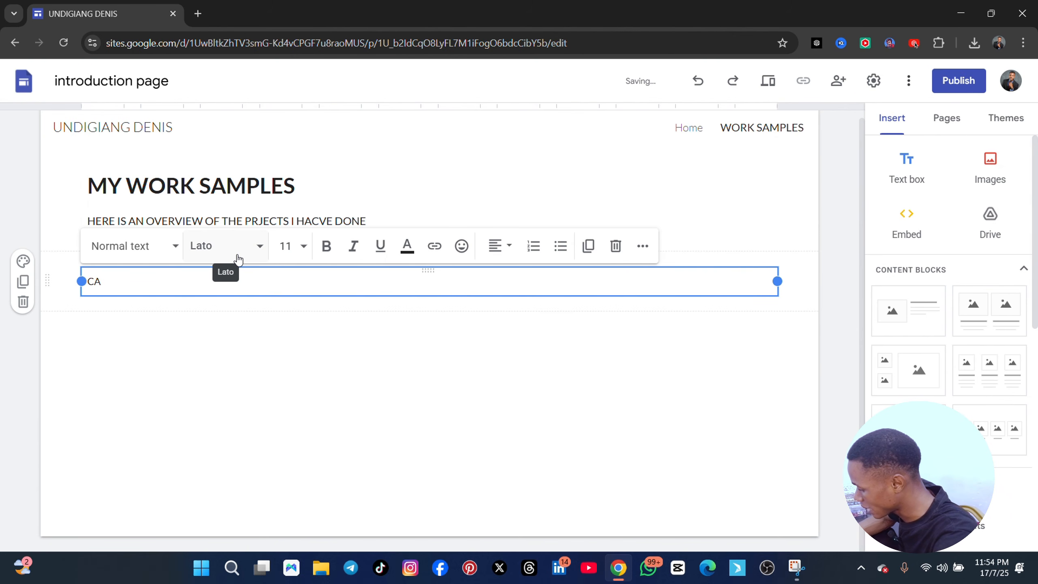
{"action": "key", "text": "BackSpace"}
{"action": "key", "text": "BackSpace"}
{"action": "type", "text": "GOOGL"}
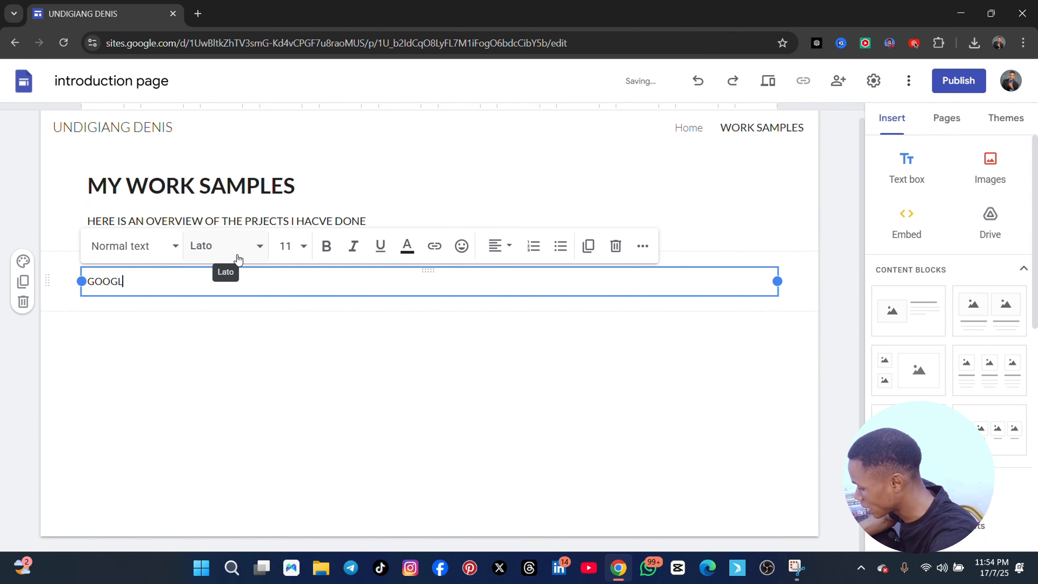
{"action": "type", "text": "E CALANDA"}
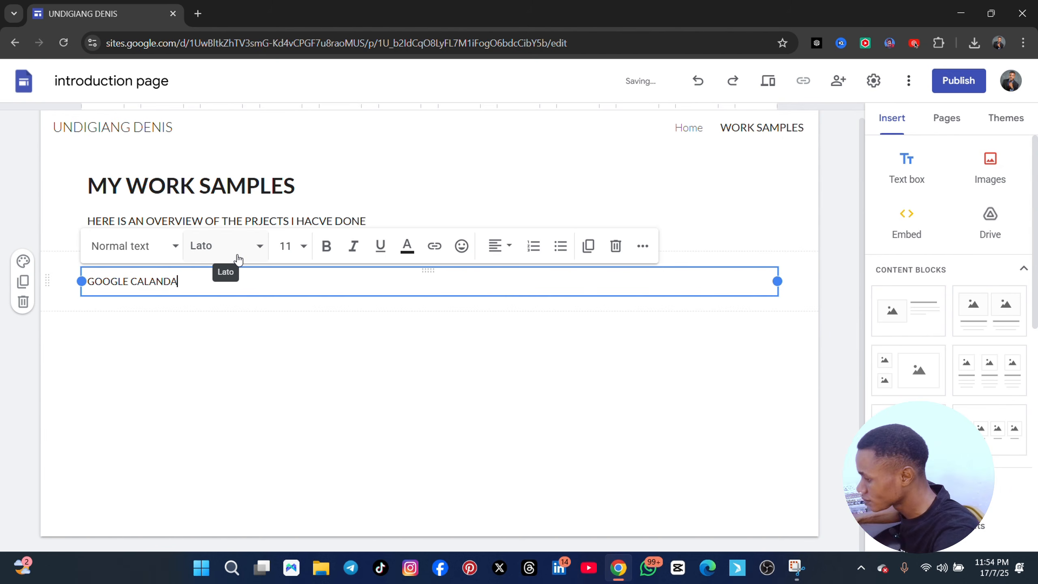
{"action": "type", "text": "R"}
{"action": "key", "text": "BackSpace"}
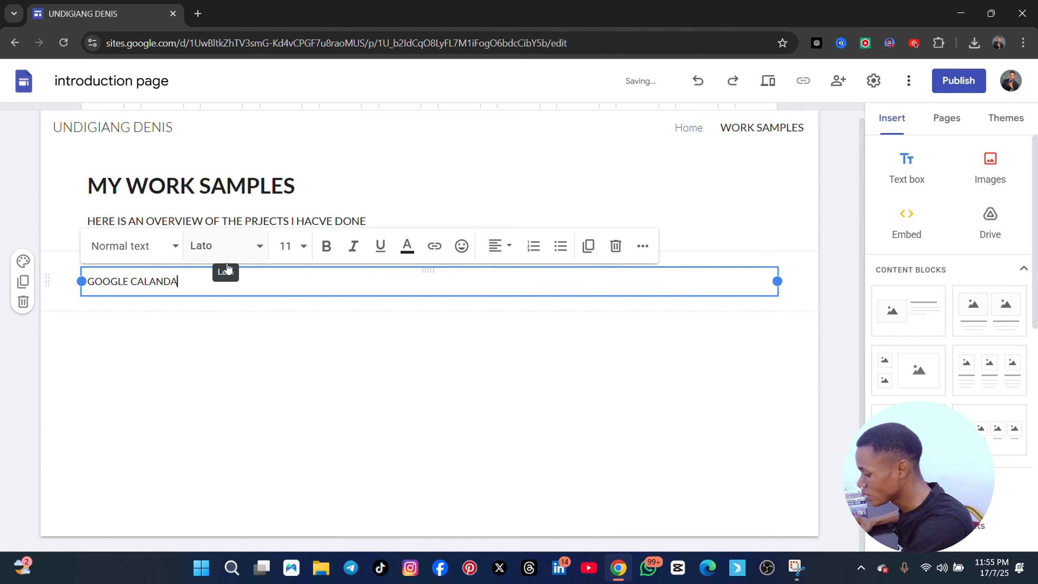
{"action": "type", "text": "R"}
{"action": "left_click", "coordinate": [224, 335]}
Make the "GOOGLE CALANDAR" text bold and set its font size to 14
{"action": "left_click", "coordinate": [194, 281]}
{"action": "key", "text": "ctrl+a"}
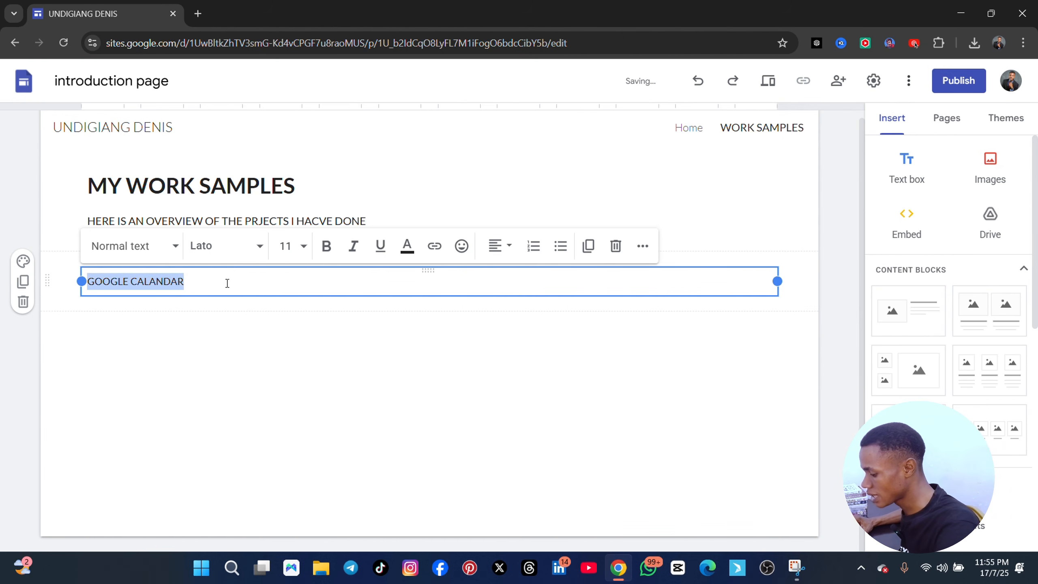
{"action": "left_click", "coordinate": [326, 246]}
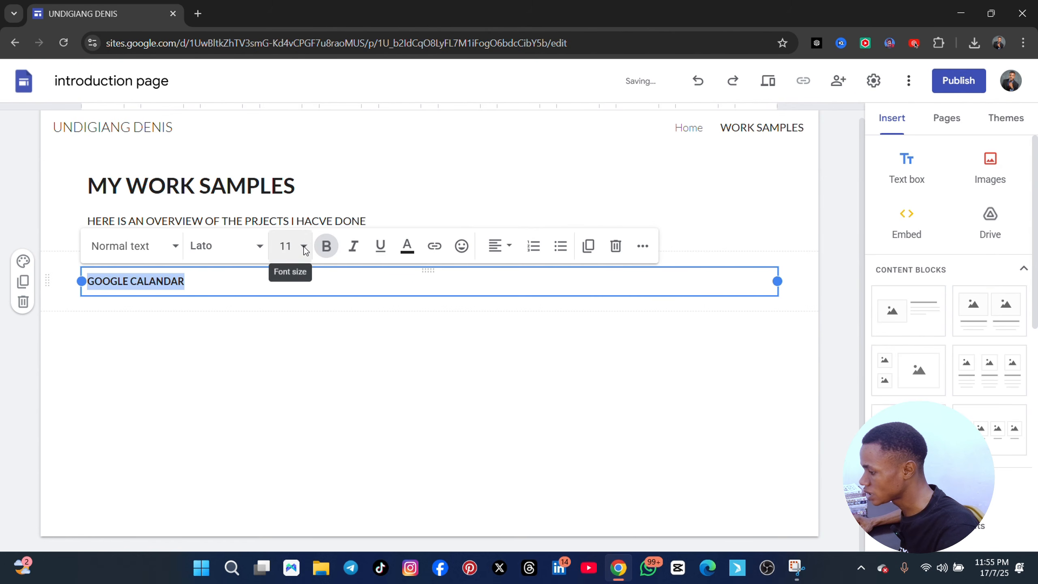
{"action": "left_click", "coordinate": [304, 247]}
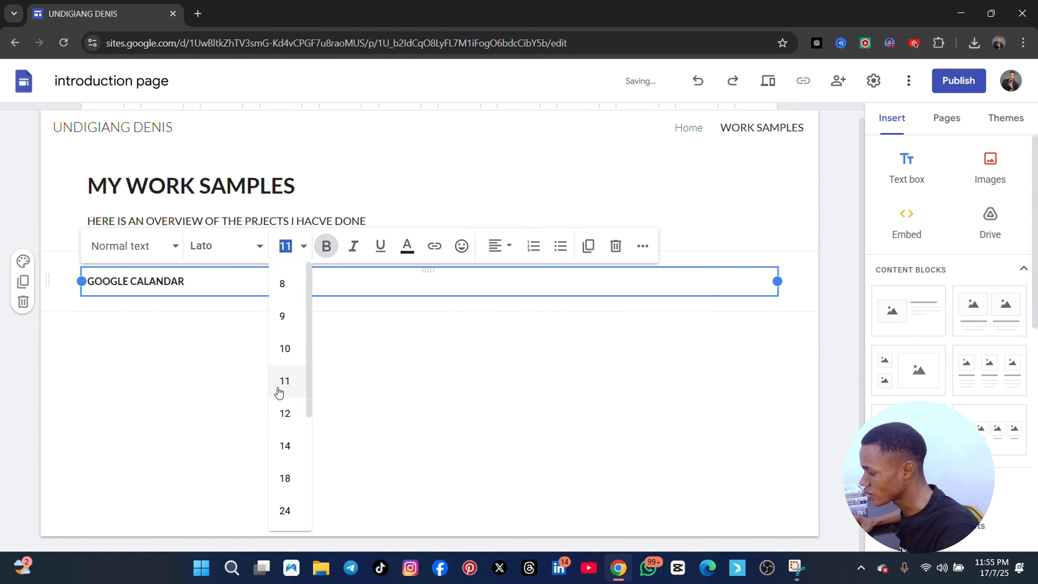
{"action": "left_click", "coordinate": [289, 451]}
{"action": "left_click", "coordinate": [243, 315]}
Start a new line under "GOOGLE CALANDAR" with font size 11 and bold turned off
{"action": "left_click", "coordinate": [222, 281]}
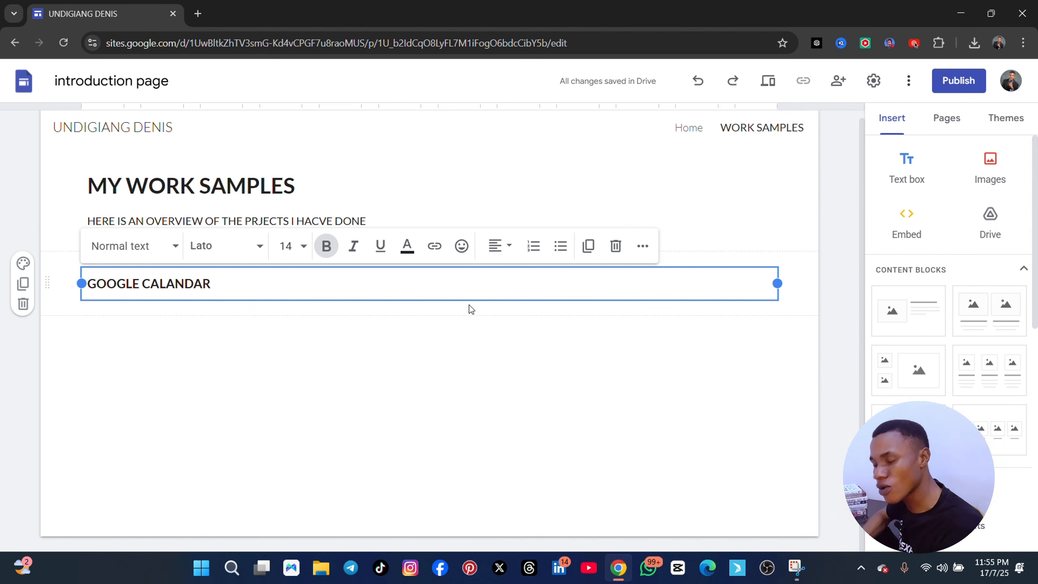
{"action": "key", "text": "Return"}
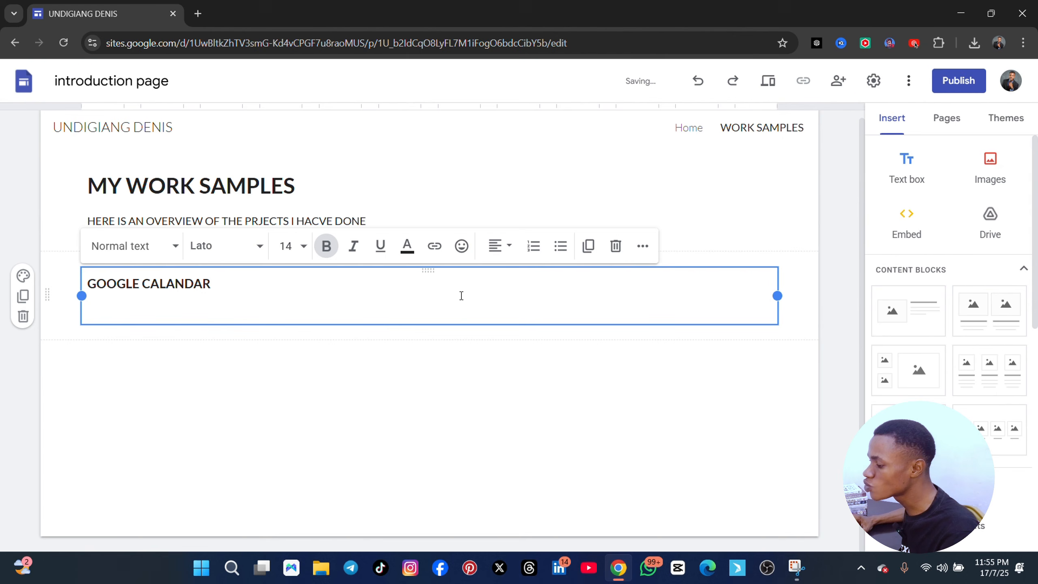
{"action": "left_click", "coordinate": [295, 246]}
{"action": "left_click", "coordinate": [285, 382]}
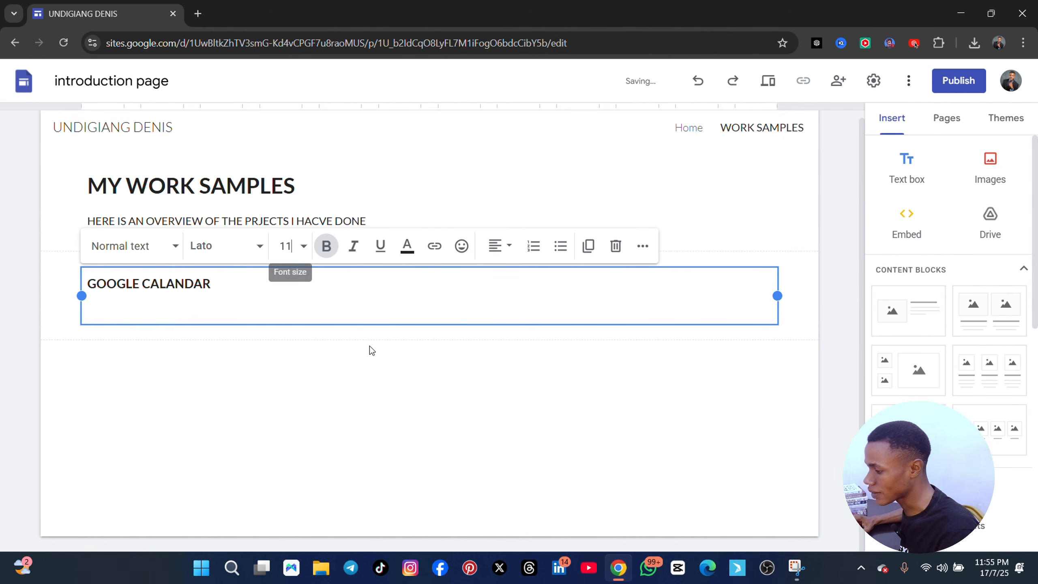
{"action": "left_click", "coordinate": [326, 246]}
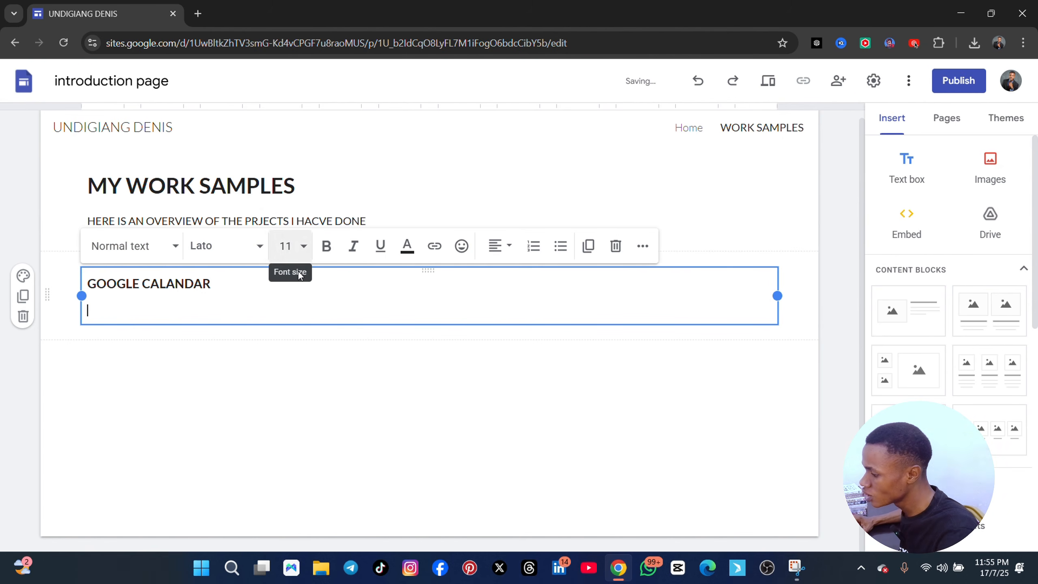
Write "I USE GOOGLE CALANDE]AR TO MANAGE MY UK CLIENTS WORK SCHUDELES" under the "GOOGLE CALANDAR" title
{"action": "type", "text": "I USE GO"}
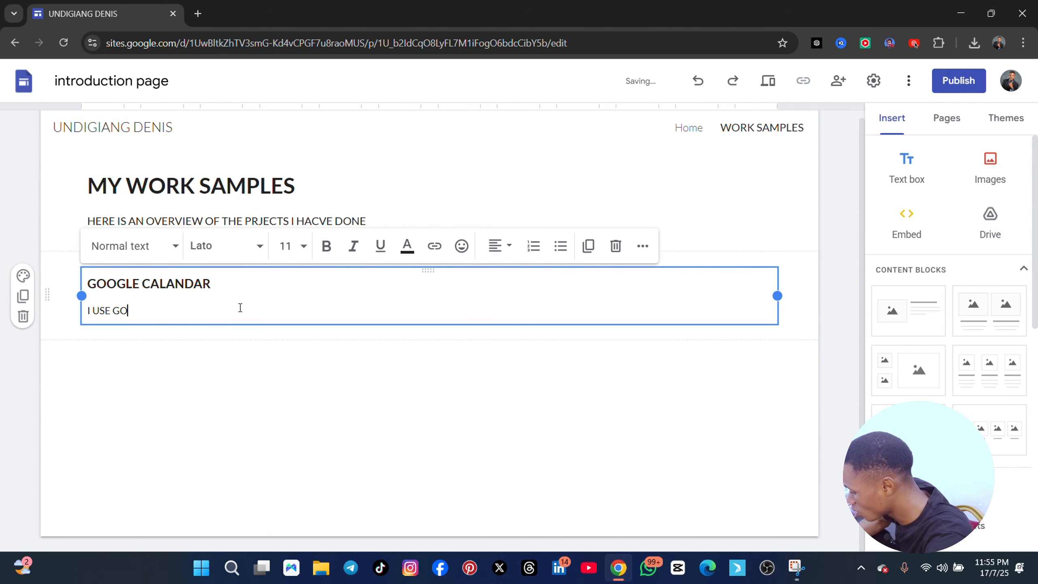
{"action": "type", "text": "OGLE CALANDE"}
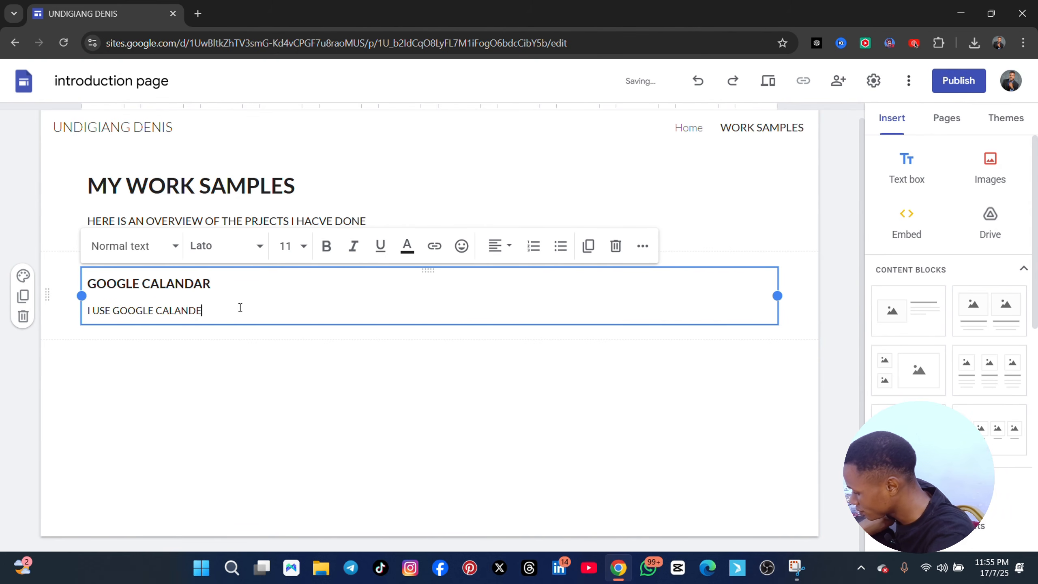
{"action": "type", "text": "]AR TO MANA"}
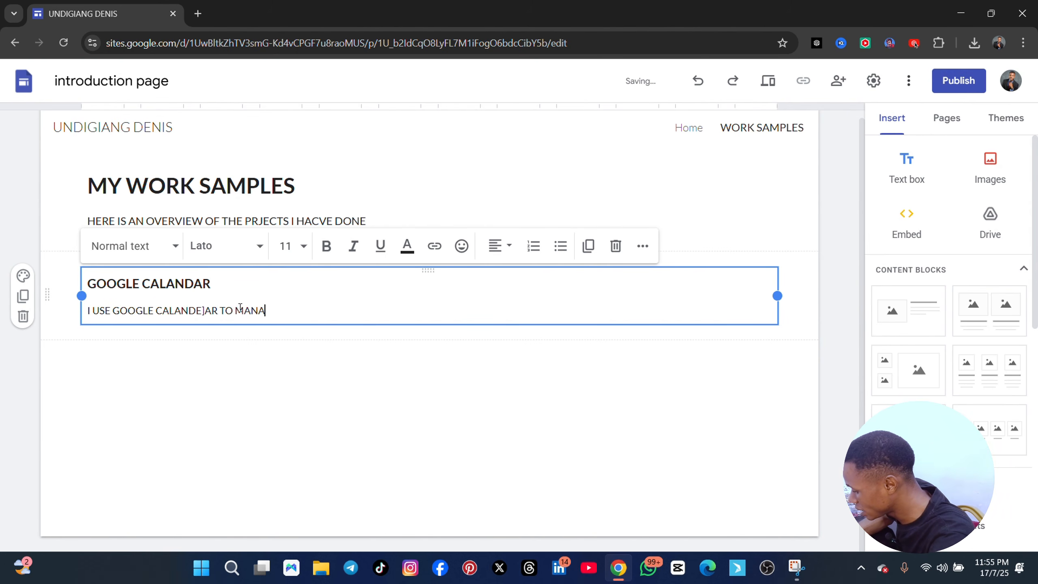
{"action": "type", "text": "GE MY UK CLIENST"}
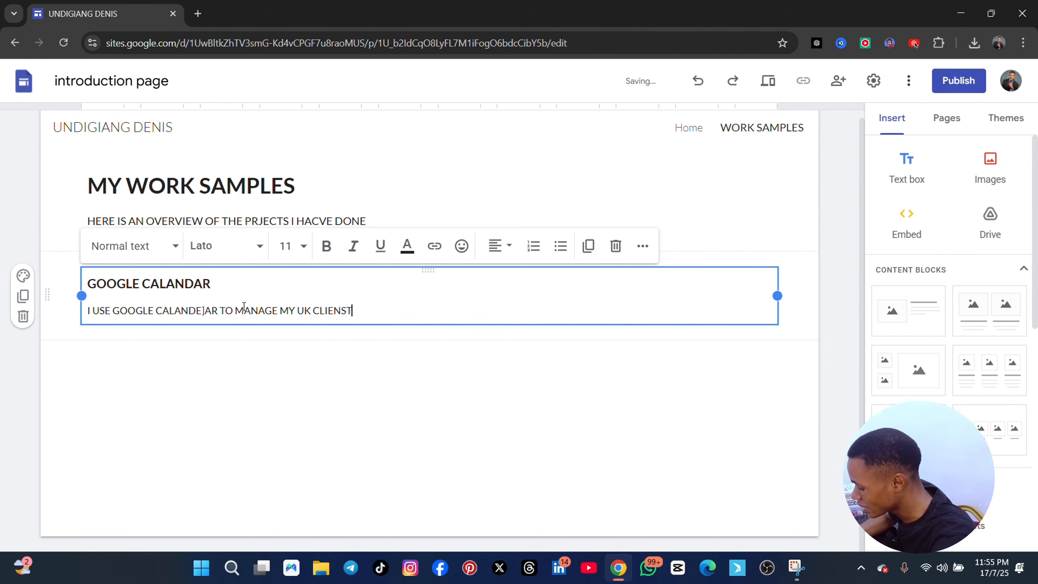
{"action": "key", "text": "BackSpace"}
{"action": "key", "text": "BackSpace"}
{"action": "type", "text": "TS WOR"}
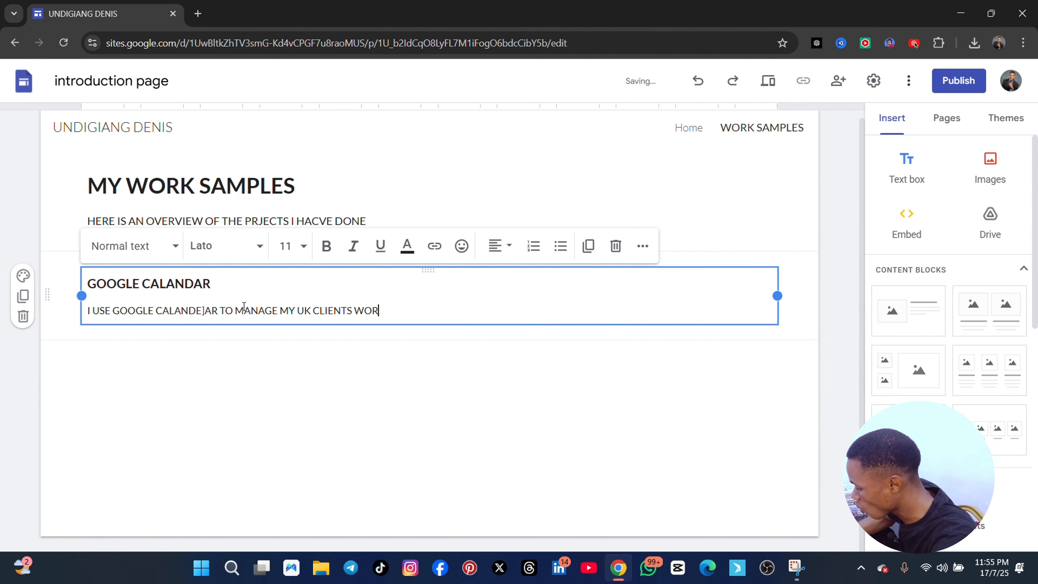
{"action": "type", "text": "K SCHUDELES"}
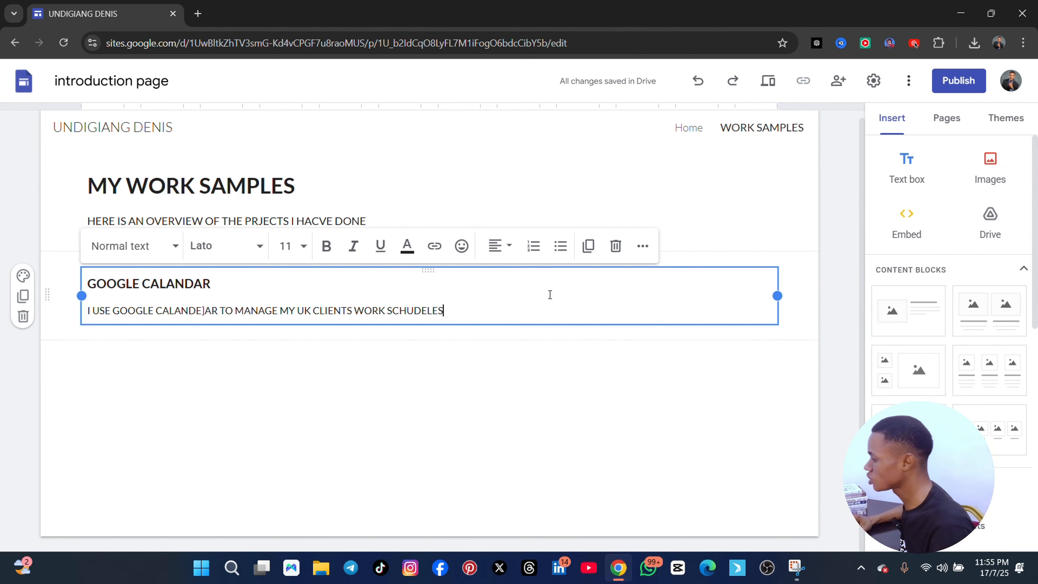
Upload the MICL logo image from the Downloads folder below the "GOOGLE CALANDAR" text and shrink it proportionally
{"action": "left_click", "coordinate": [990, 177]}
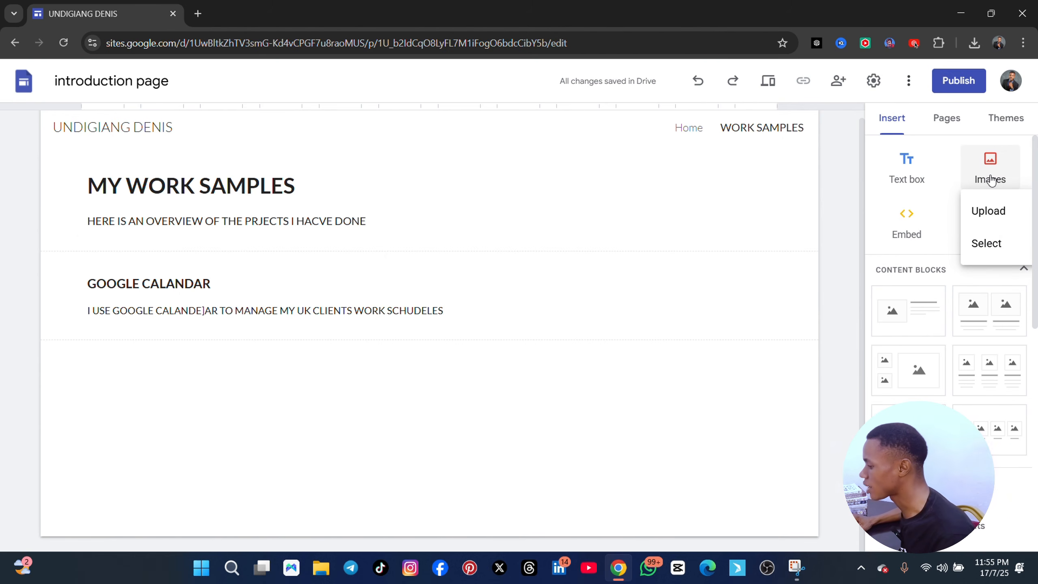
{"action": "left_click", "coordinate": [993, 212]}
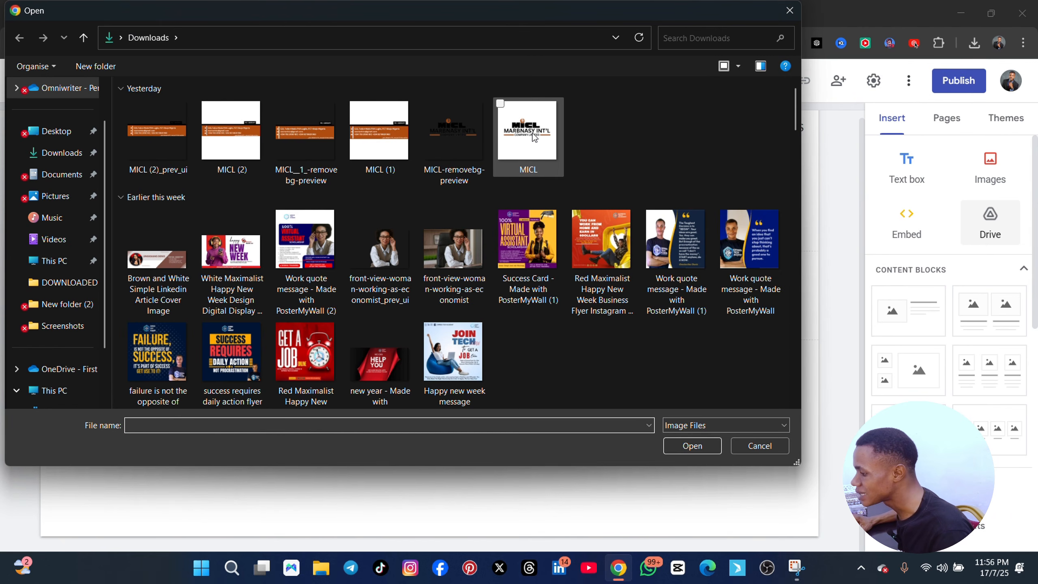
{"action": "left_click", "coordinate": [534, 138]}
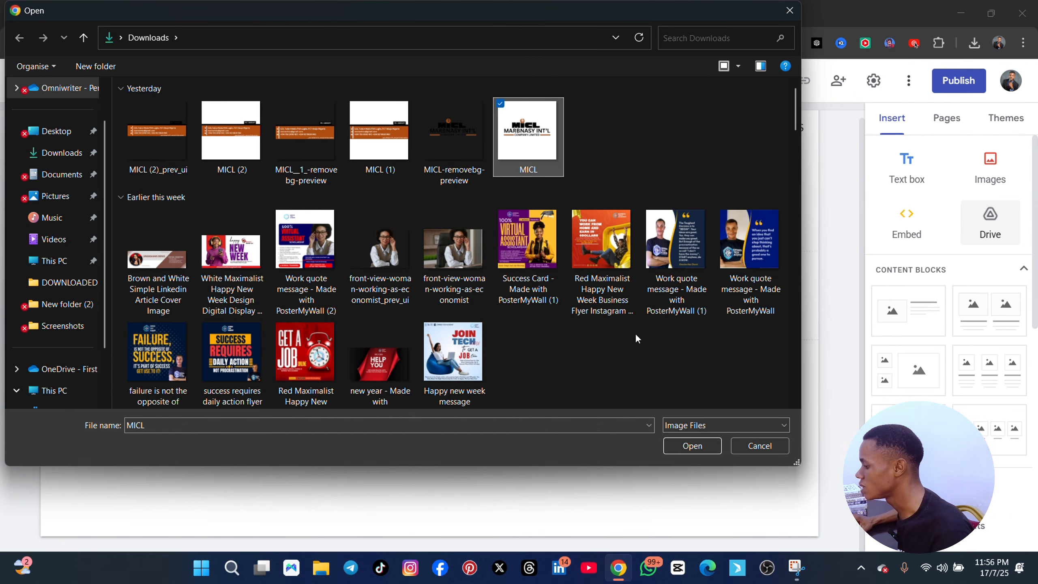
{"action": "left_click", "coordinate": [692, 445]}
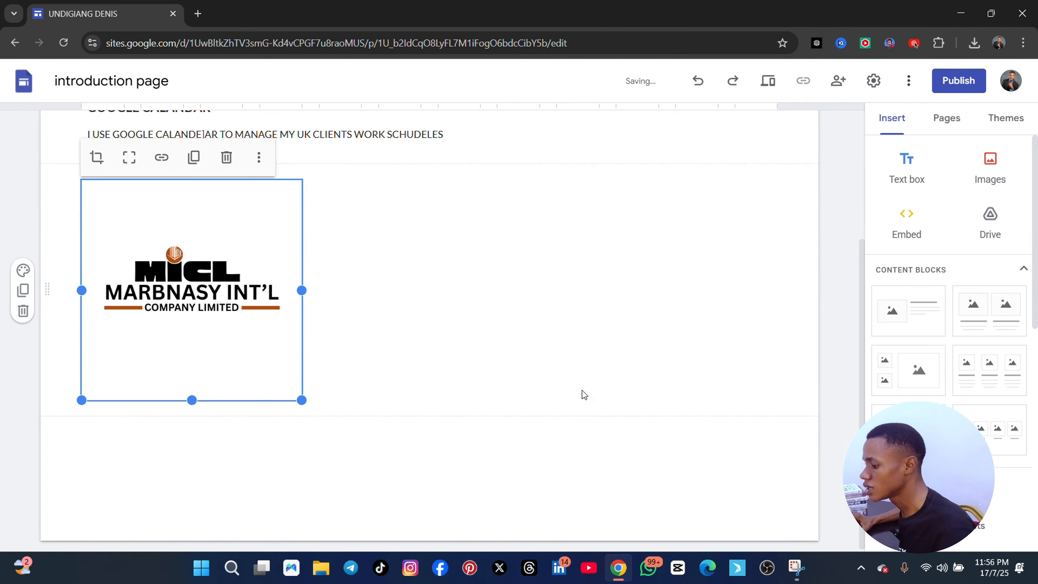
{"action": "left_click_drag", "start_coordinate": [302, 400], "coordinate": [196, 334]}
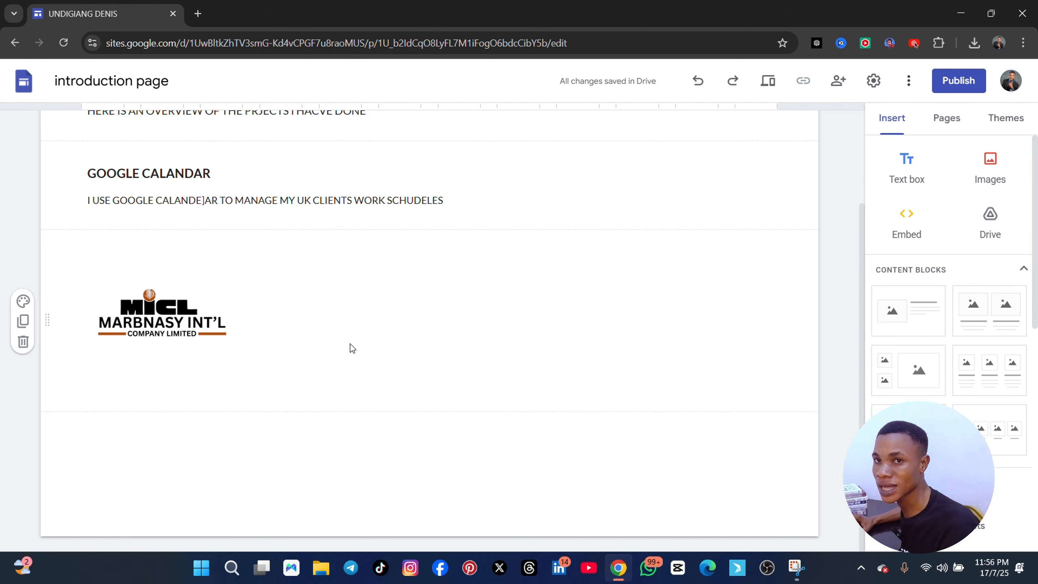
{"action": "left_click", "coordinate": [209, 204]}
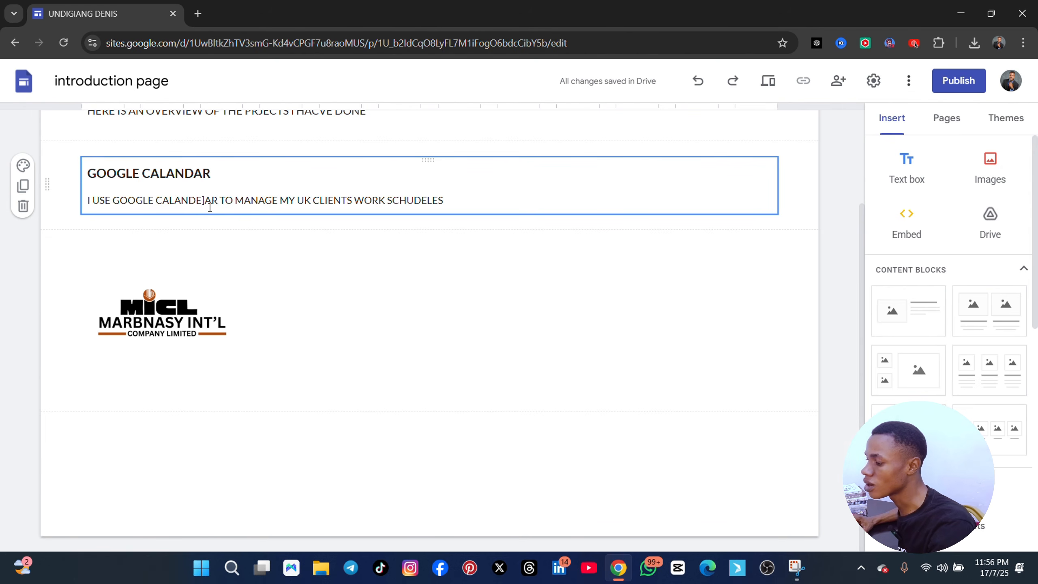
{"action": "left_click", "coordinate": [197, 290]}
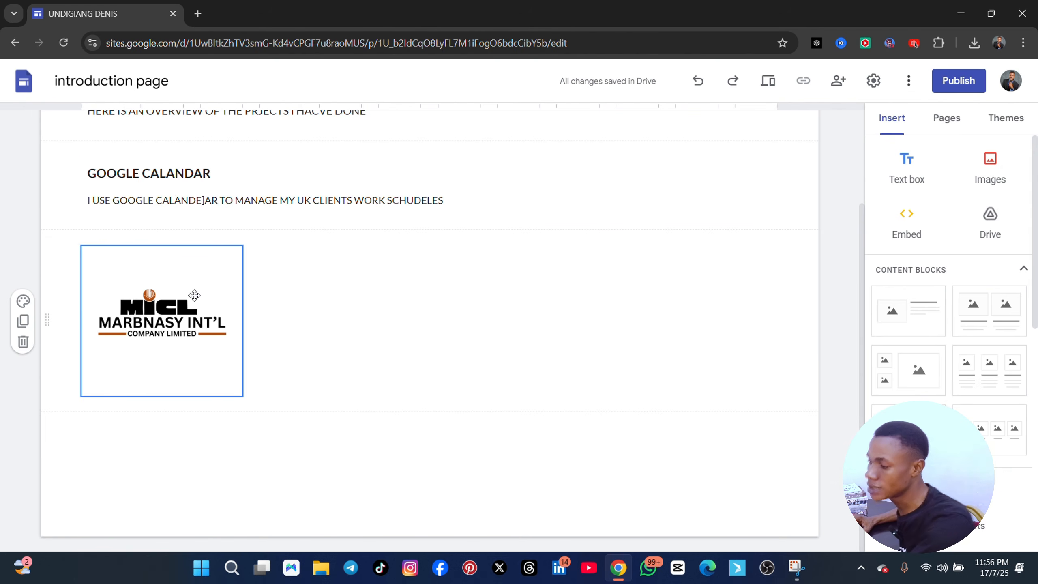
{"action": "left_click", "coordinate": [227, 224]}
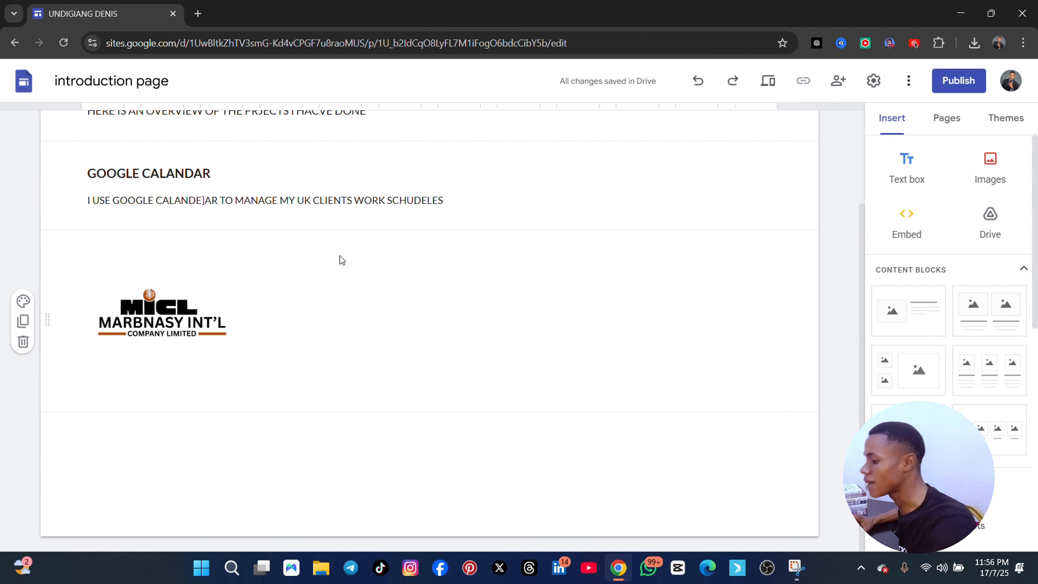
{"action": "left_click", "coordinate": [163, 313]}
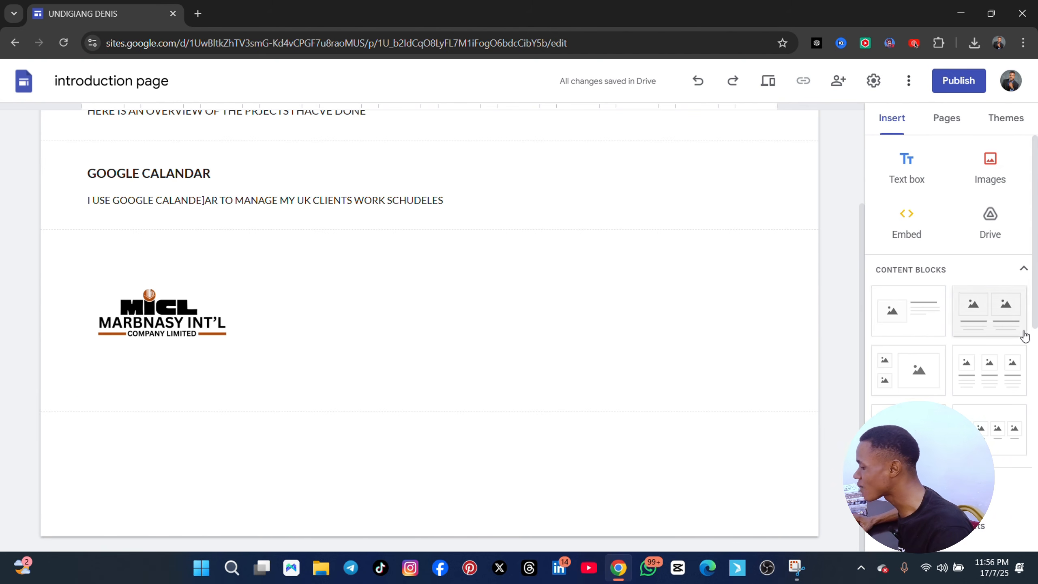
{"action": "scroll", "coordinate": [1009, 347], "scroll_direction": "down", "scroll_amount": 10}
{"action": "scroll", "coordinate": [981, 352], "scroll_direction": "down", "scroll_amount": 1}
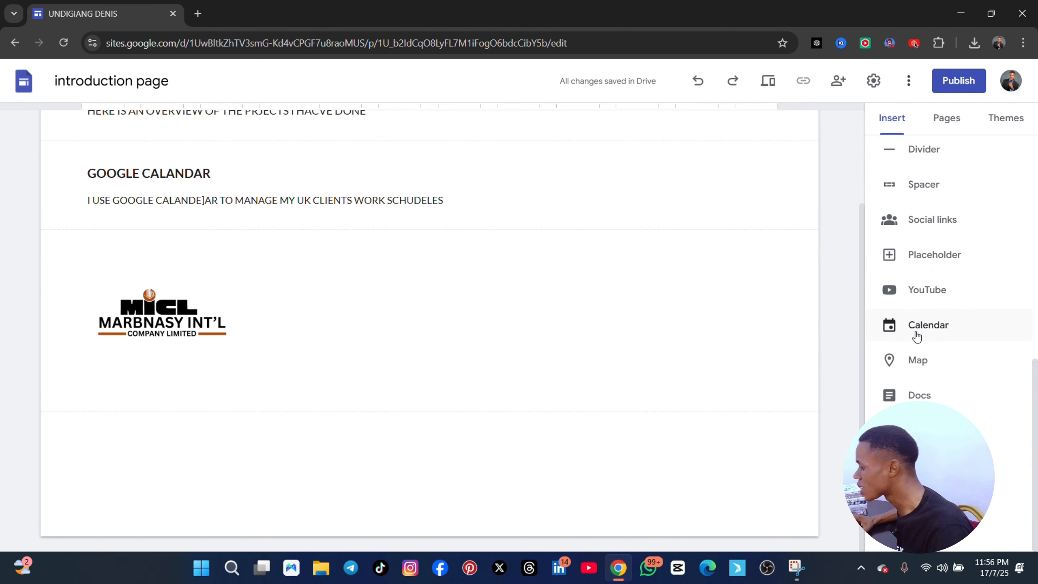
{"action": "left_click", "coordinate": [915, 327]}
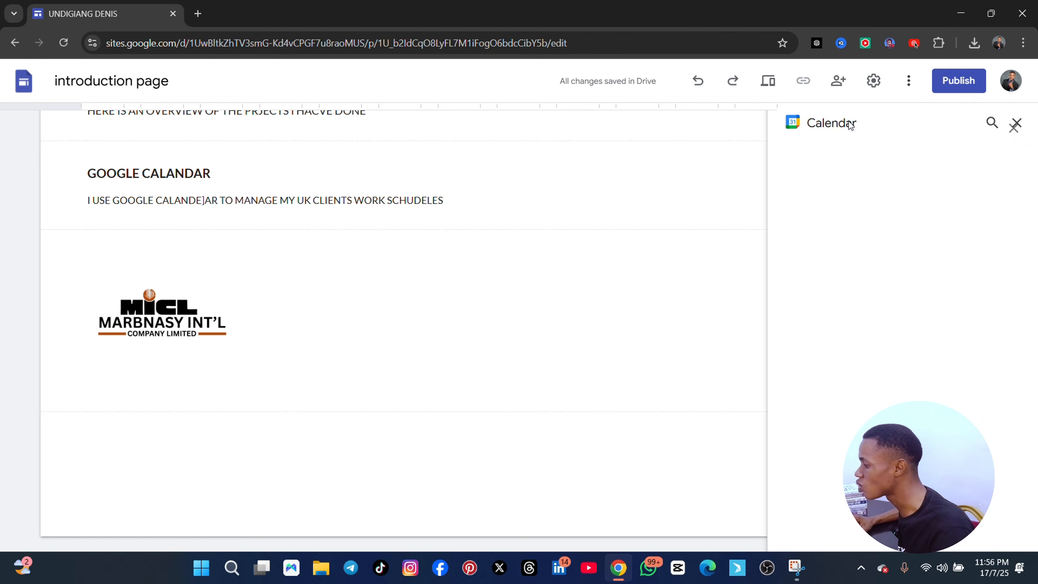
{"action": "left_click", "coordinate": [992, 123]}
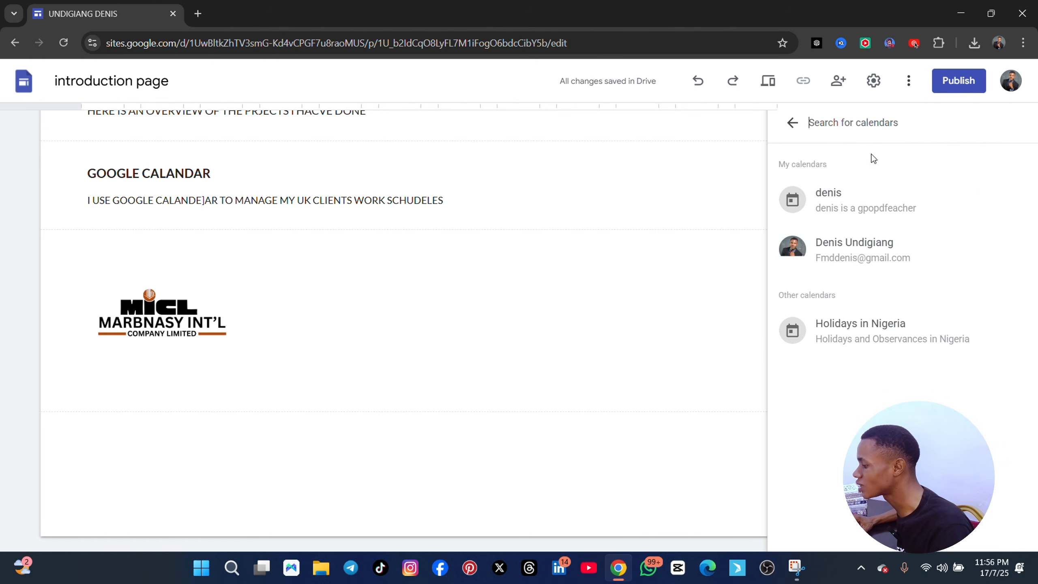
{"action": "left_click", "coordinate": [891, 251]}
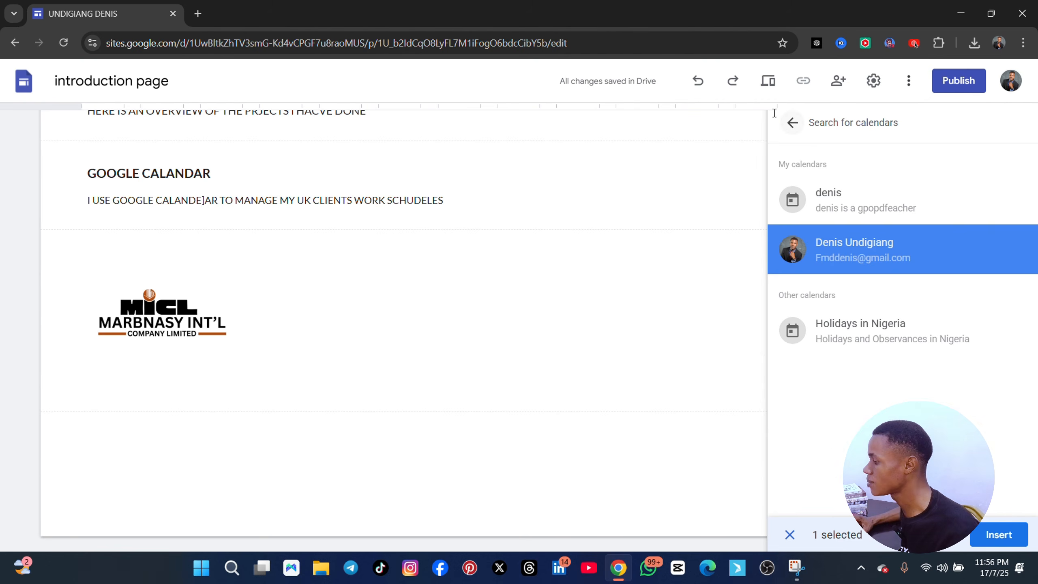
{"action": "left_click", "coordinate": [792, 123]}
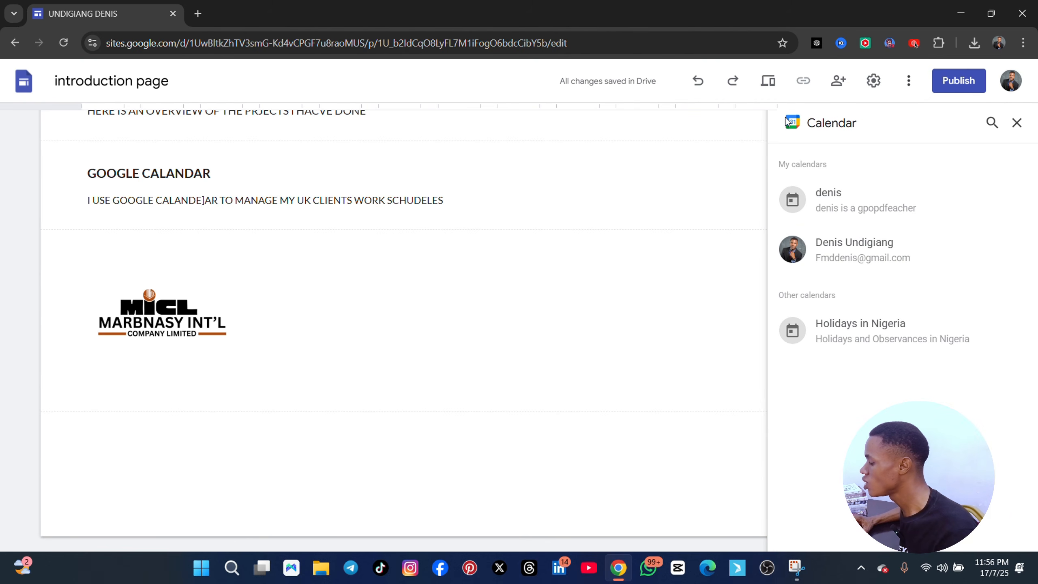
{"action": "left_click", "coordinate": [1016, 123]}
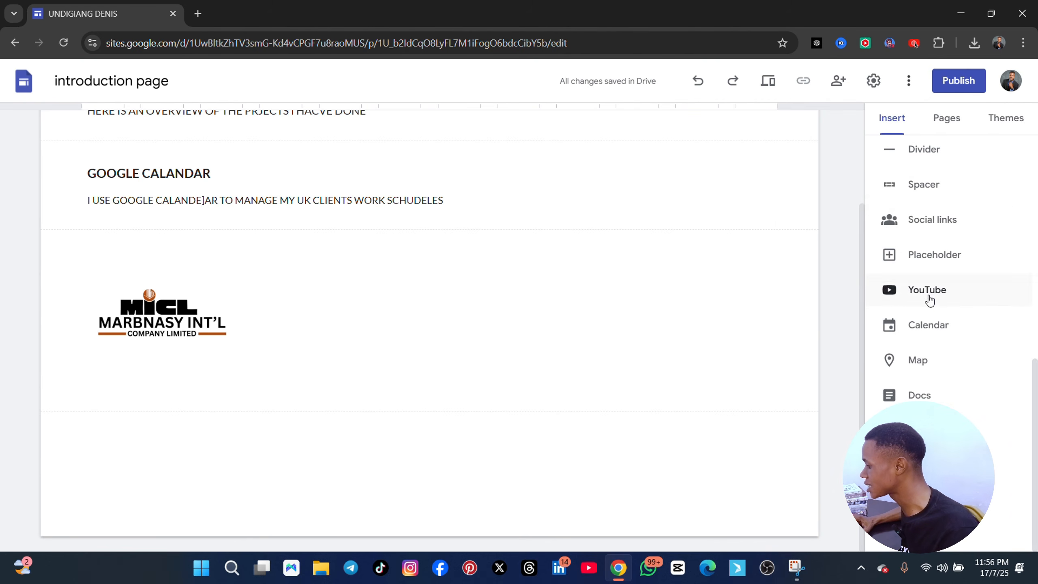
{"action": "scroll", "coordinate": [927, 331], "scroll_direction": "up", "scroll_amount": 10}
{"action": "scroll", "coordinate": [930, 312], "scroll_direction": "down", "scroll_amount": 6}
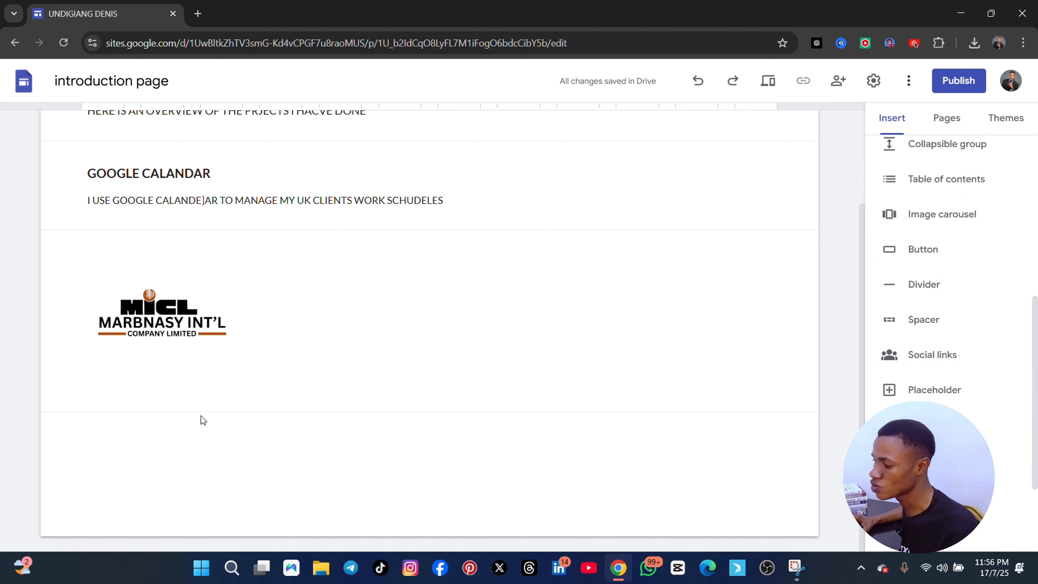
Insert a text box below the MICL logo reading "travel arranagement"
{"action": "left_click", "coordinate": [333, 388]}
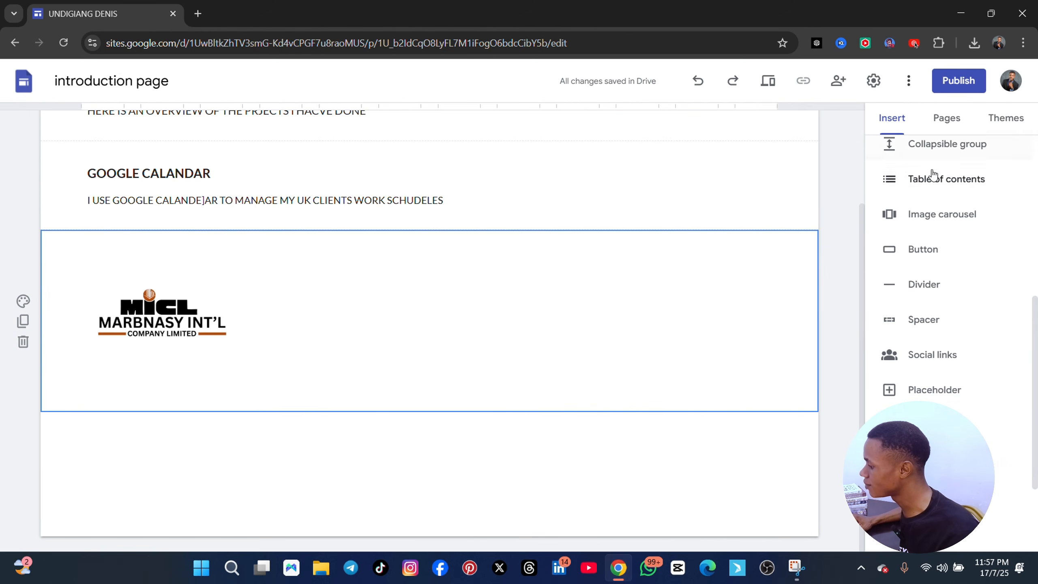
{"action": "scroll", "coordinate": [939, 188], "scroll_direction": "up", "scroll_amount": 6}
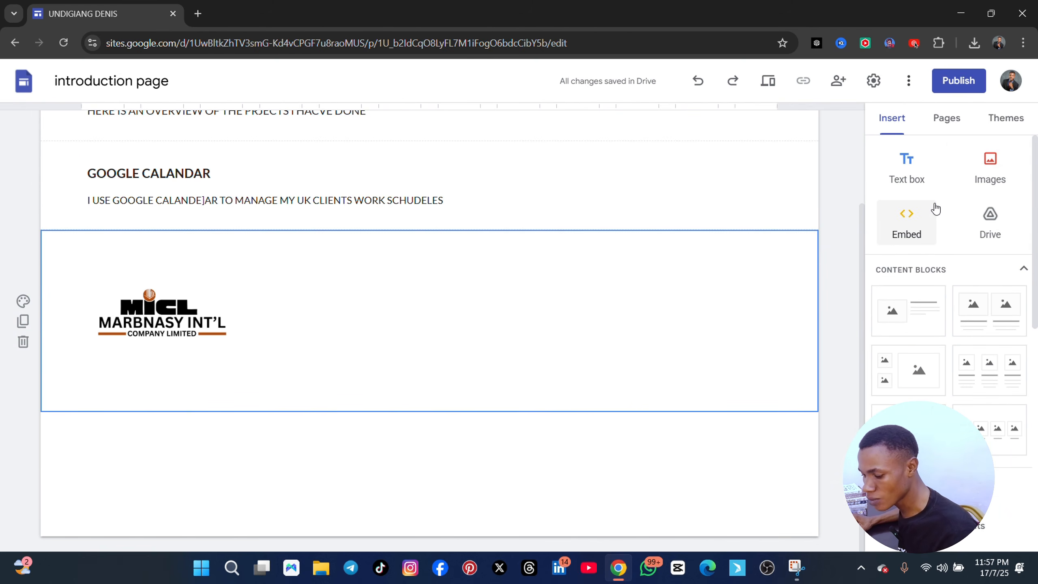
{"action": "left_click", "coordinate": [921, 176]}
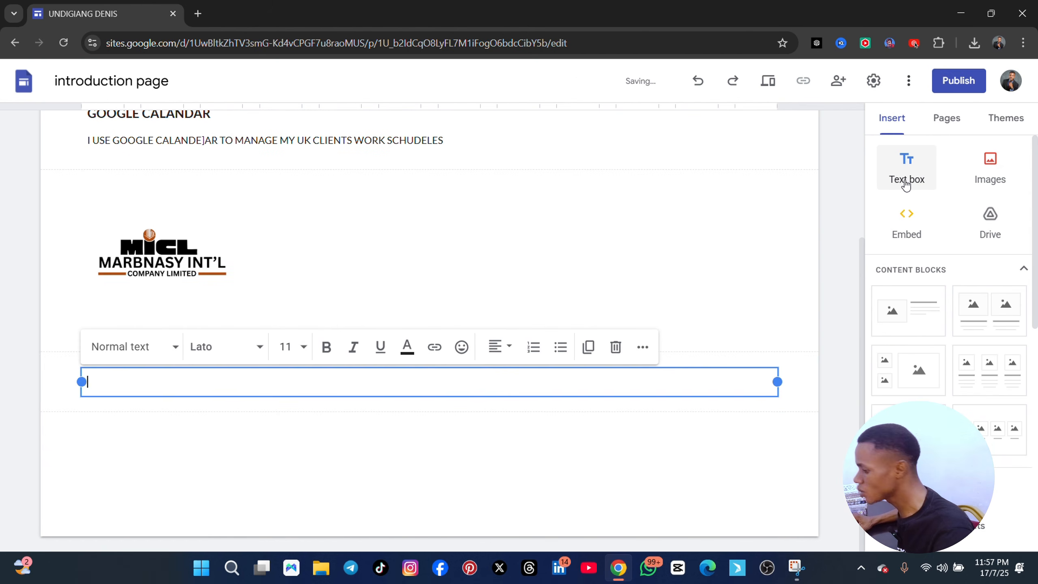
{"action": "type", "text": "travel arranagemnt"}
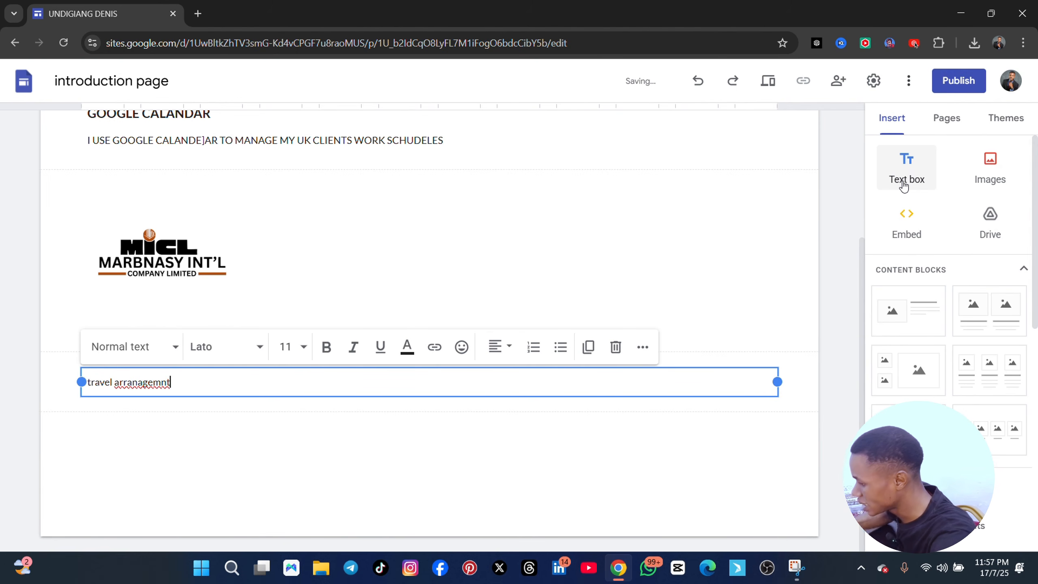
{"action": "key", "text": "BackSpace"}
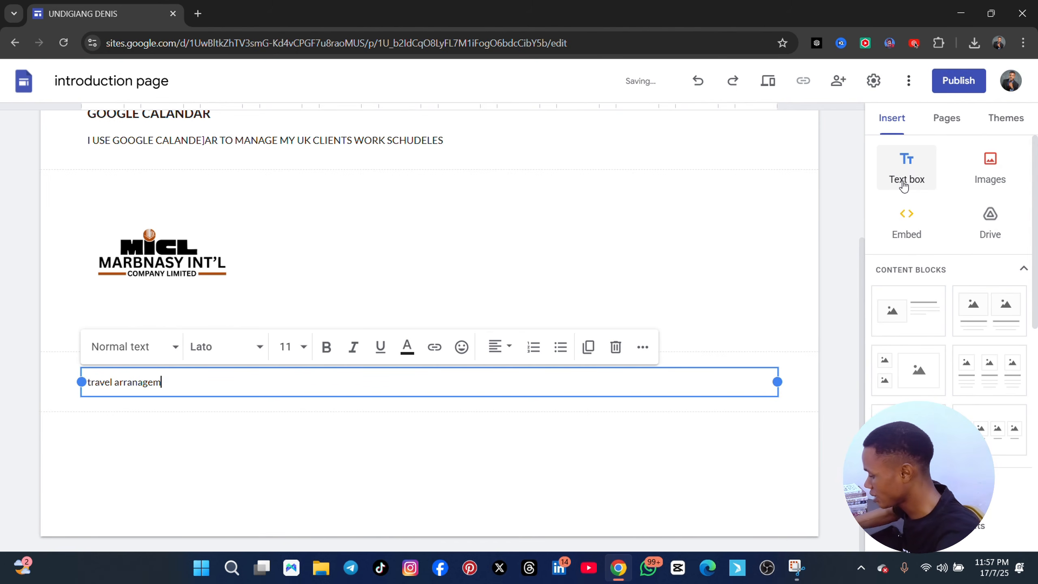
{"action": "type", "text": "ent"}
Set the "travel arranagement" text to font size 18 and make it bold
{"action": "key", "text": "ctrl+a"}
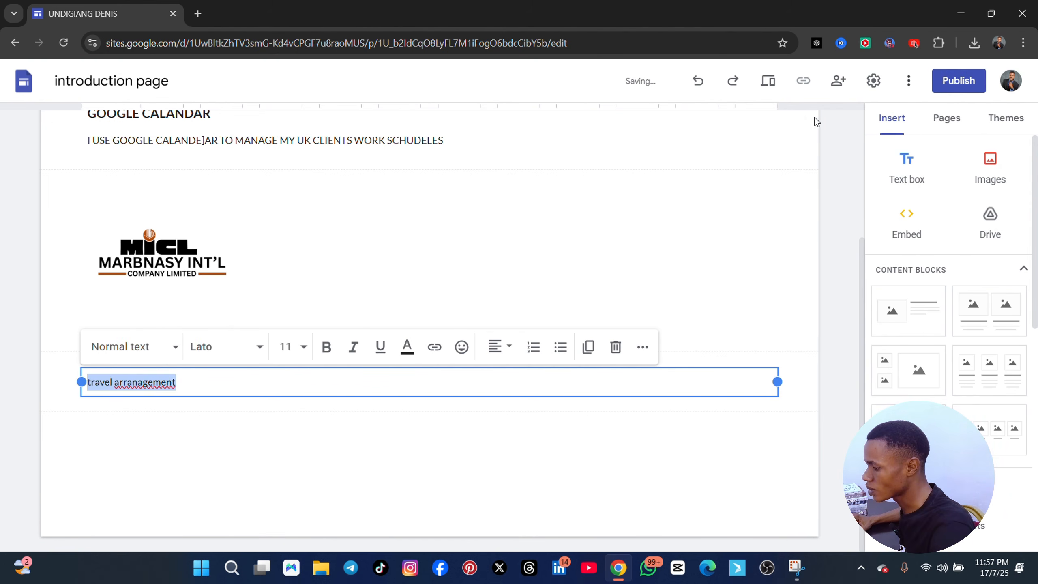
{"action": "left_click", "coordinate": [304, 348]}
{"action": "scroll", "coordinate": [295, 274], "scroll_direction": "down", "scroll_amount": 3}
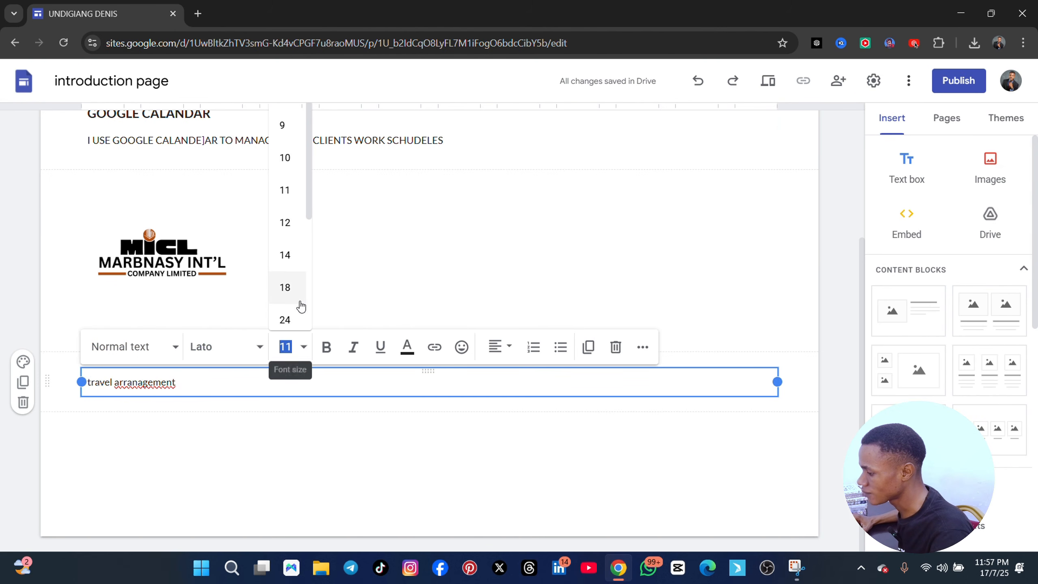
{"action": "left_click", "coordinate": [287, 230]}
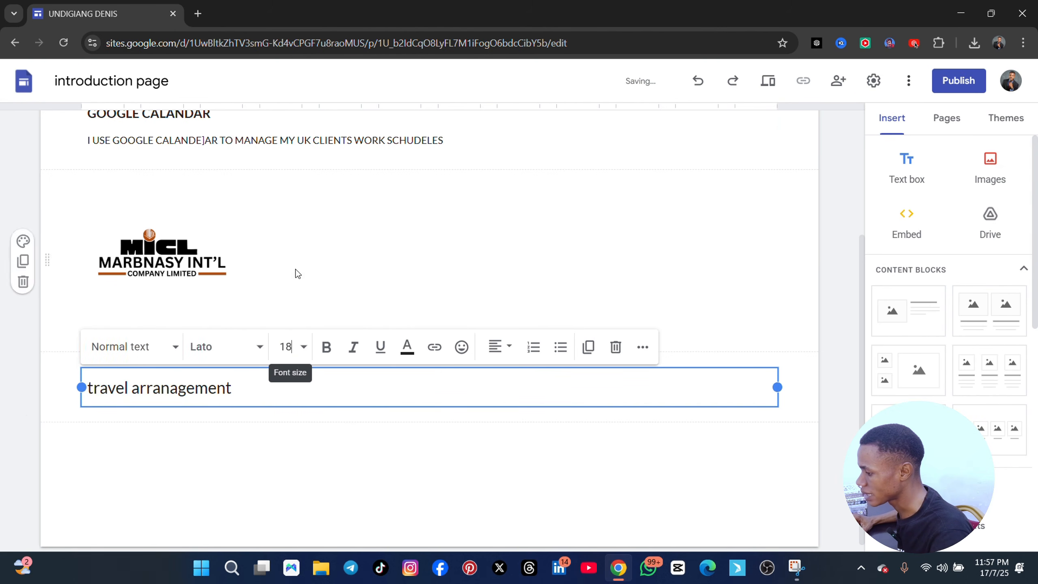
{"action": "triple_click", "coordinate": [249, 392]}
{"action": "left_click", "coordinate": [326, 346]}
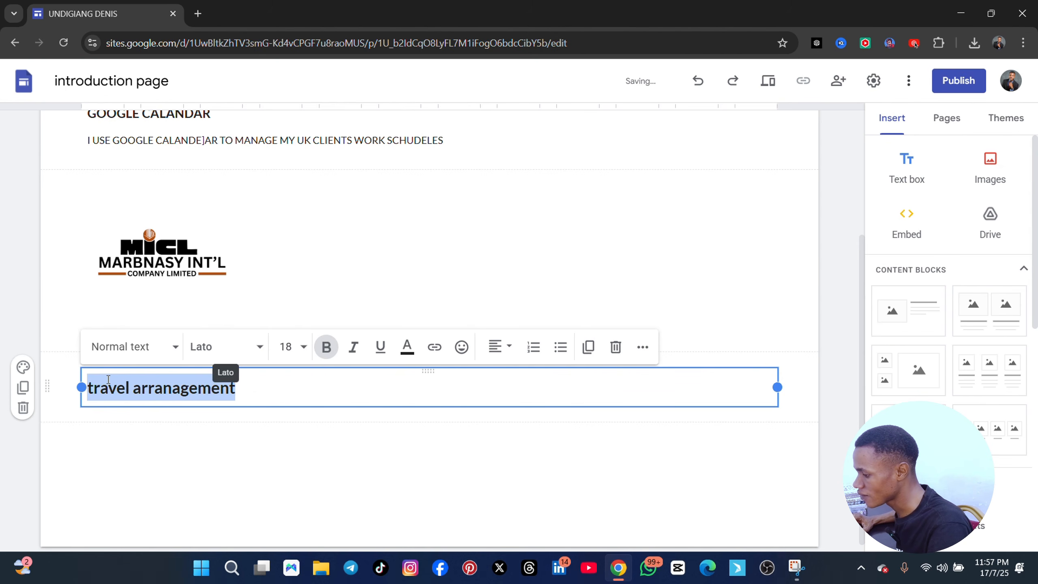
Capitalize the first letter and fix the spelling so the title reads "Travel arrangement"
{"action": "left_click", "coordinate": [93, 389]}
{"action": "key", "text": "BackSpace"}
{"action": "type", "text": "T"}
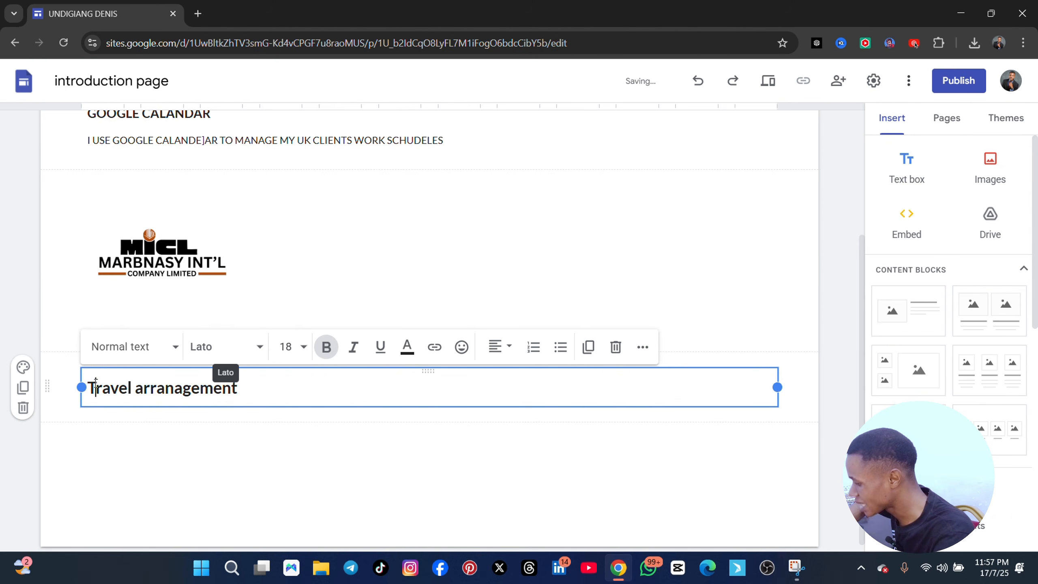
{"action": "left_click", "coordinate": [177, 388]}
{"action": "key", "text": "BackSpace"}
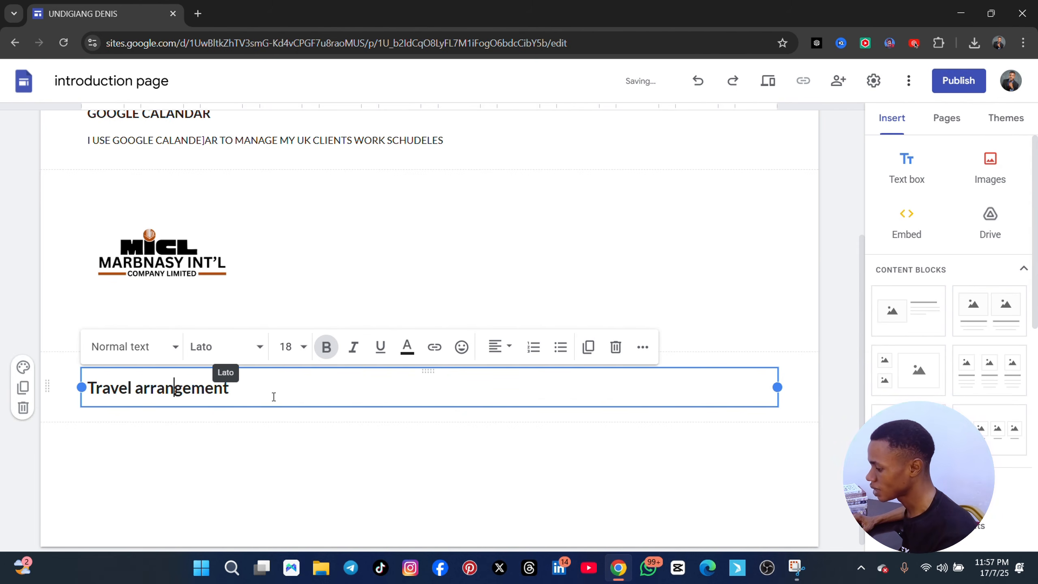
Add a new line under the "Travel arrangement" title reading "i manage m,y client"
{"action": "left_click", "coordinate": [323, 374]}
{"action": "key", "text": "Return"}
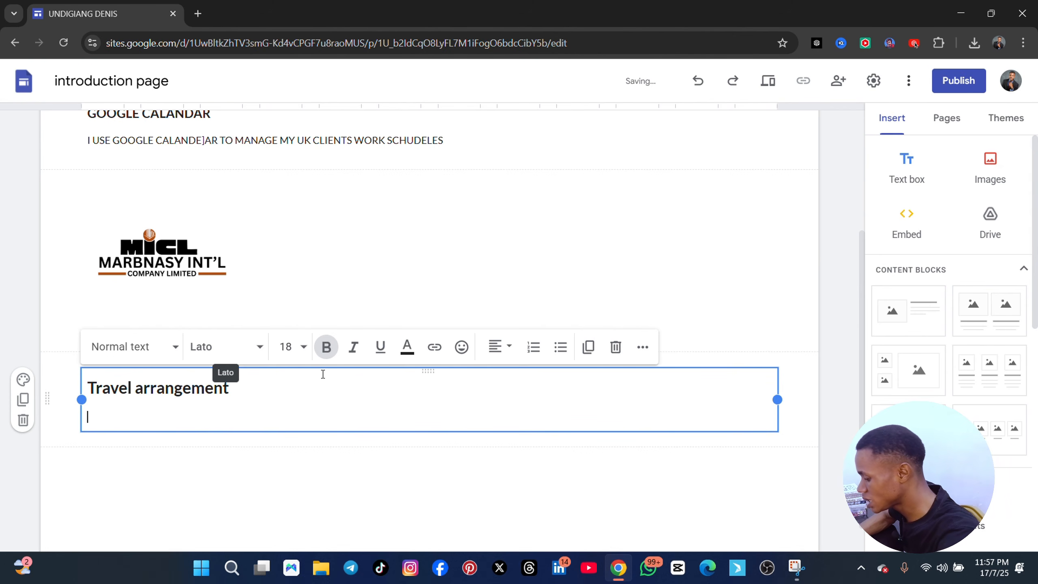
{"action": "type", "text": "i m"}
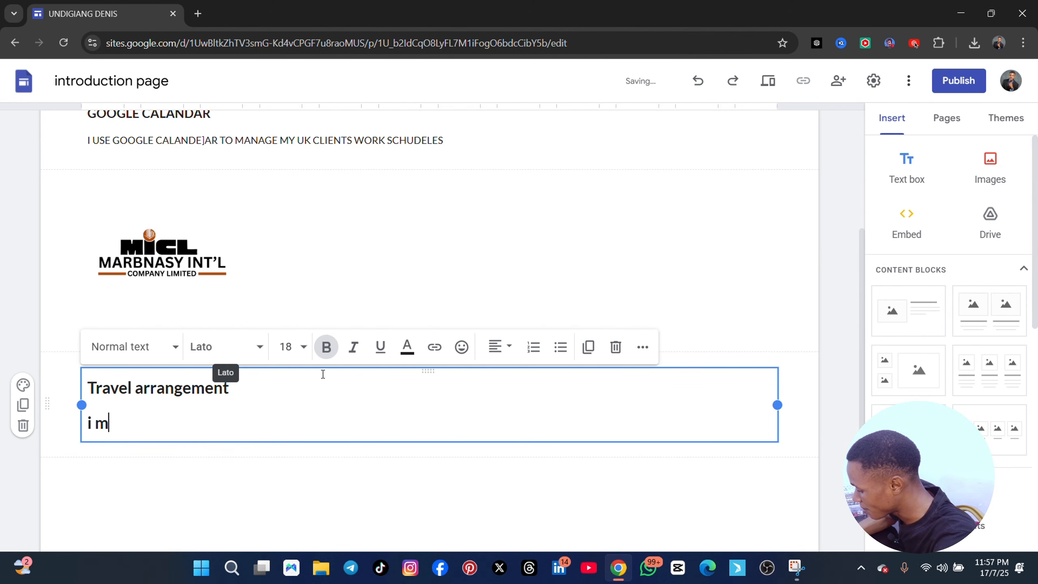
{"action": "type", "text": "anage m,y clients trip to paris using canva. i nmade vooklking"}
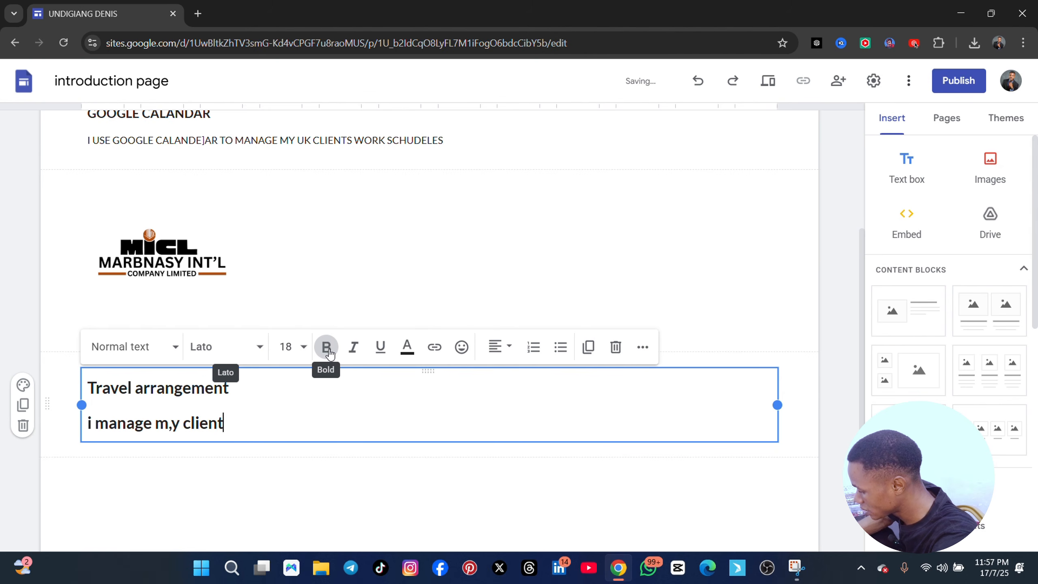
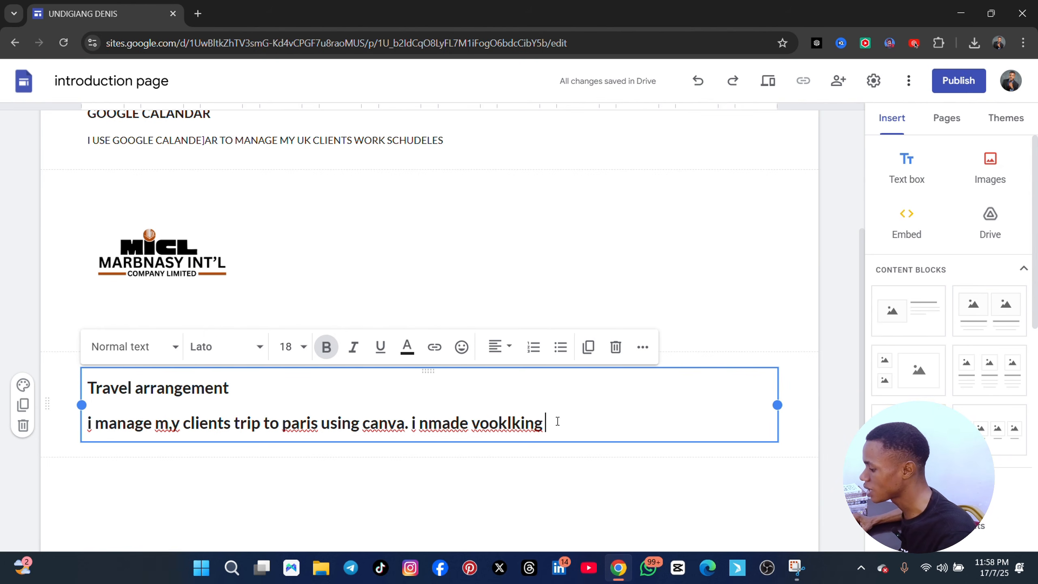
Remove the bold formatting from the description line under the "Travel arrangement" title
{"action": "left_click_drag", "start_coordinate": [557, 421], "coordinate": [82, 423]}
{"action": "left_click", "coordinate": [332, 352]}
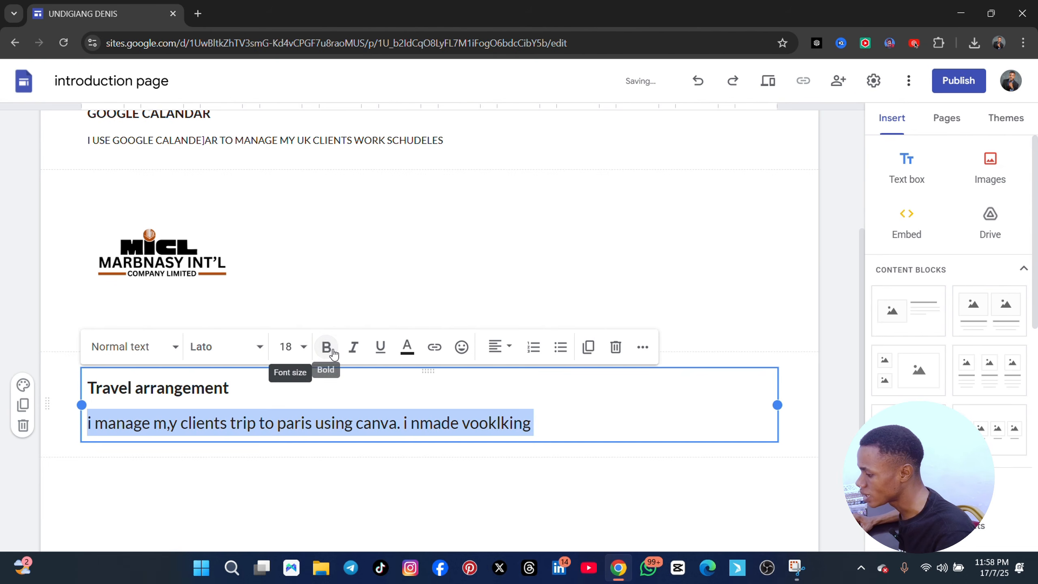
{"action": "left_click", "coordinate": [564, 411]}
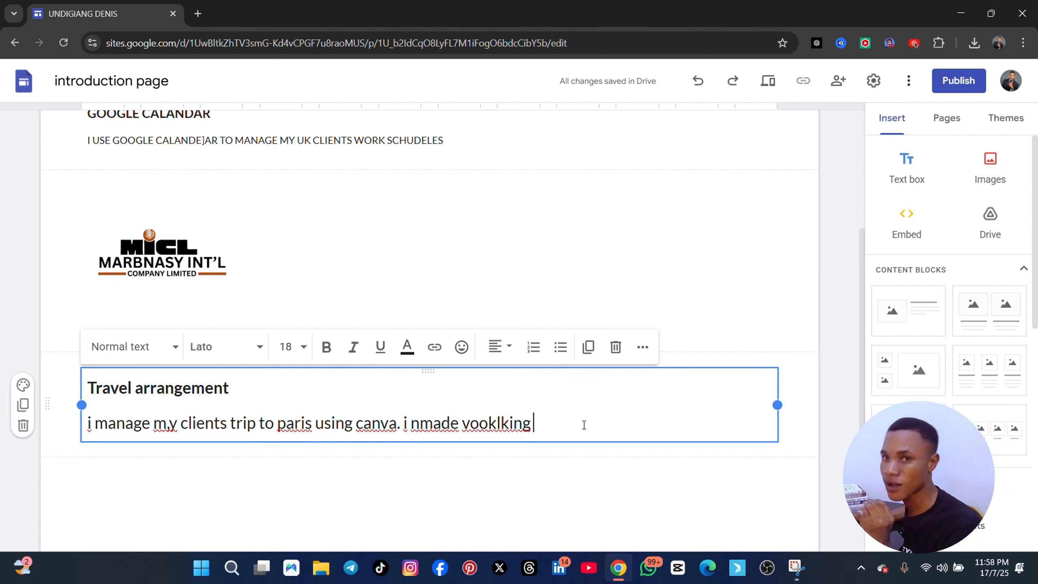
{"action": "scroll", "coordinate": [584, 425], "scroll_direction": "down", "scroll_amount": 2}
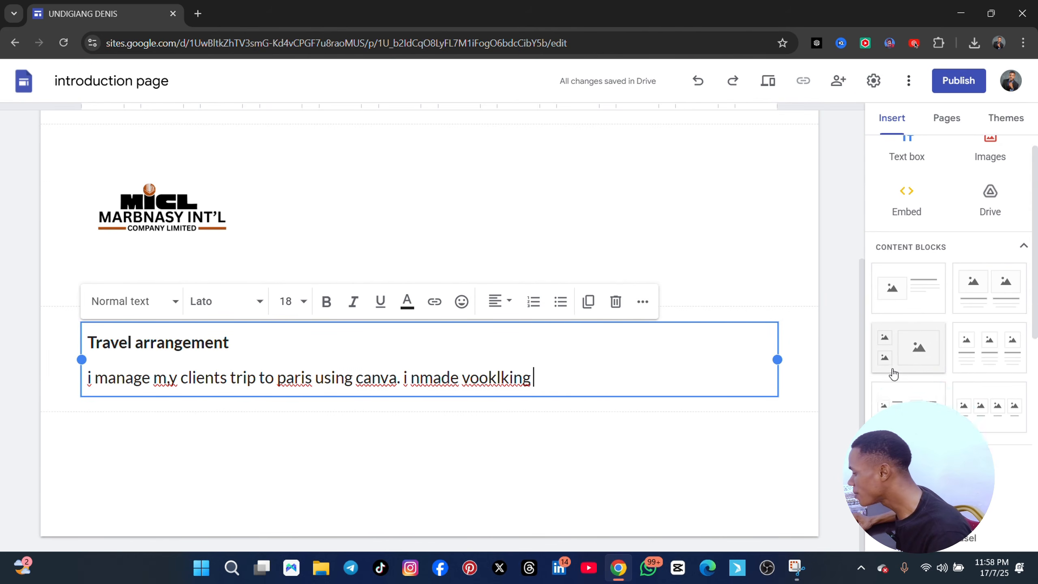
{"action": "scroll", "coordinate": [893, 380], "scroll_direction": "down", "scroll_amount": 8}
{"action": "scroll", "coordinate": [895, 384], "scroll_direction": "up", "scroll_amount": 5}
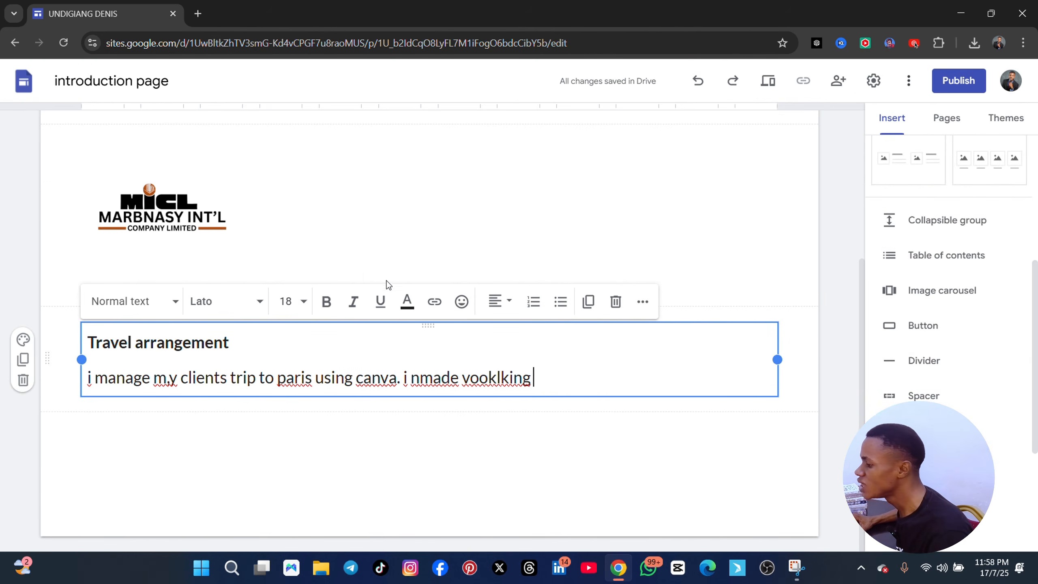
{"action": "scroll", "coordinate": [384, 283], "scroll_direction": "up", "scroll_amount": 3}
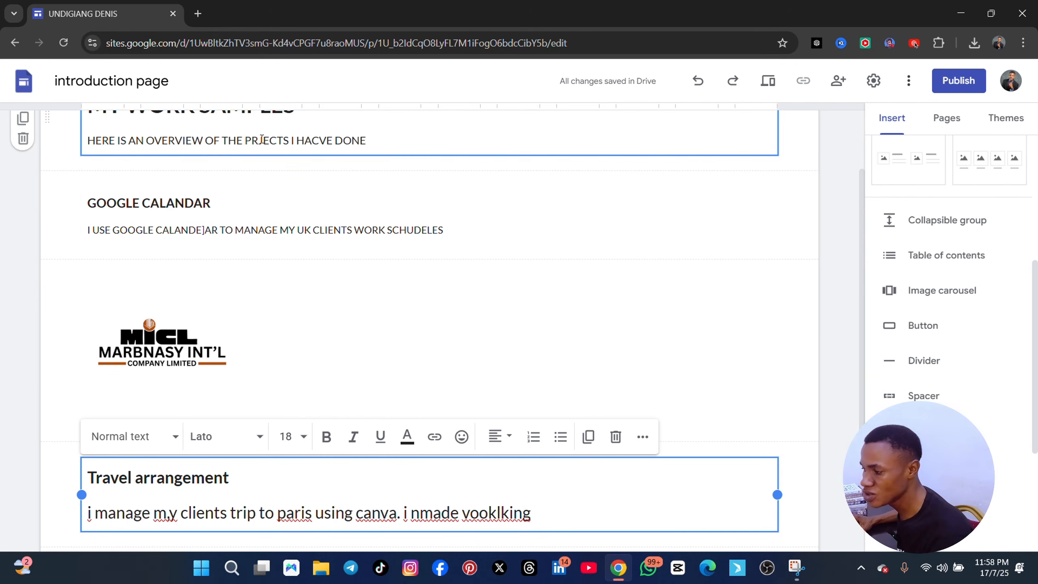
Switch to Canva in a new browser tab and open the "Travel Planner" presentation from the recent designs
{"action": "left_click", "coordinate": [199, 14]}
{"action": "left_click", "coordinate": [329, 331]}
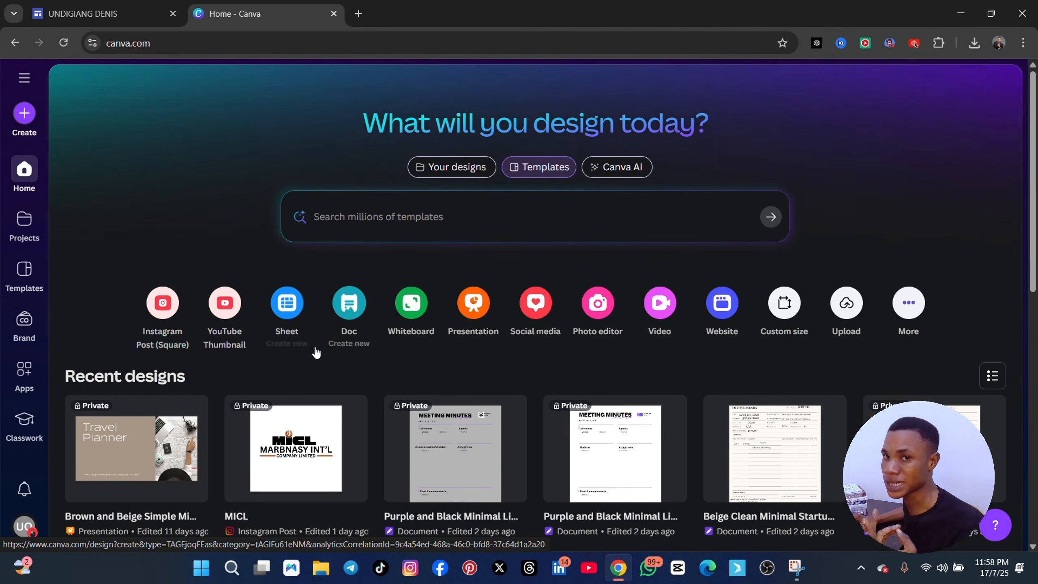
{"action": "scroll", "coordinate": [150, 258], "scroll_direction": "down", "scroll_amount": 5}
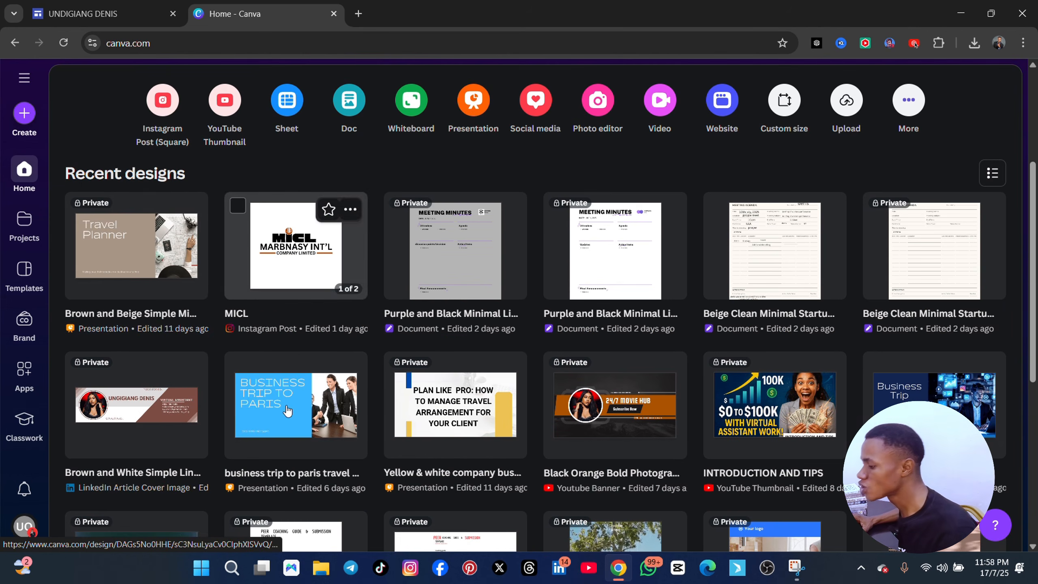
{"action": "left_click", "coordinate": [119, 255]}
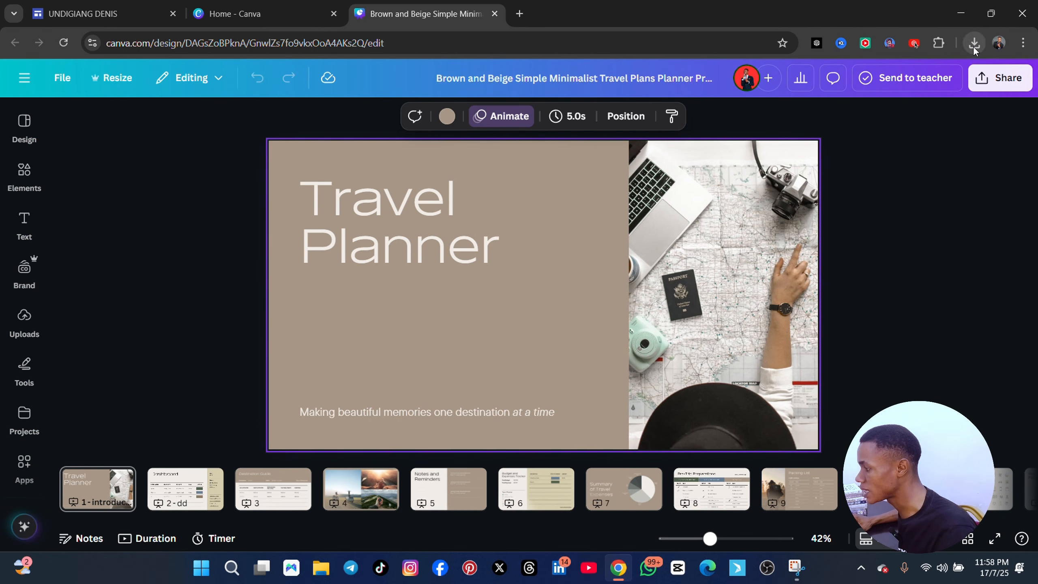
Examine the sharing and download options of the travel planner design, including the PDF Standard file type and page selection
{"action": "left_click", "coordinate": [984, 80]}
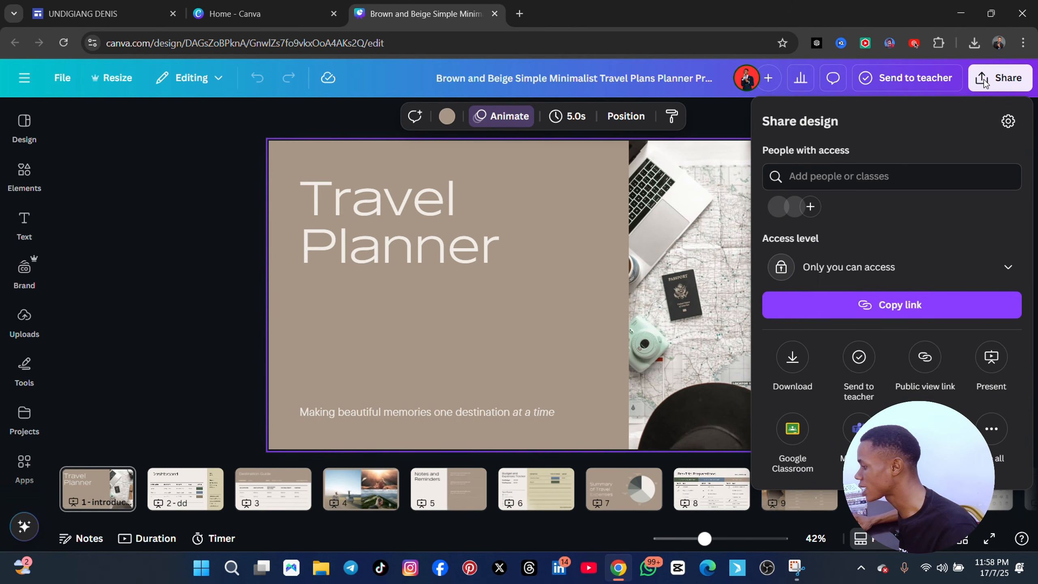
{"action": "left_click", "coordinate": [793, 368]}
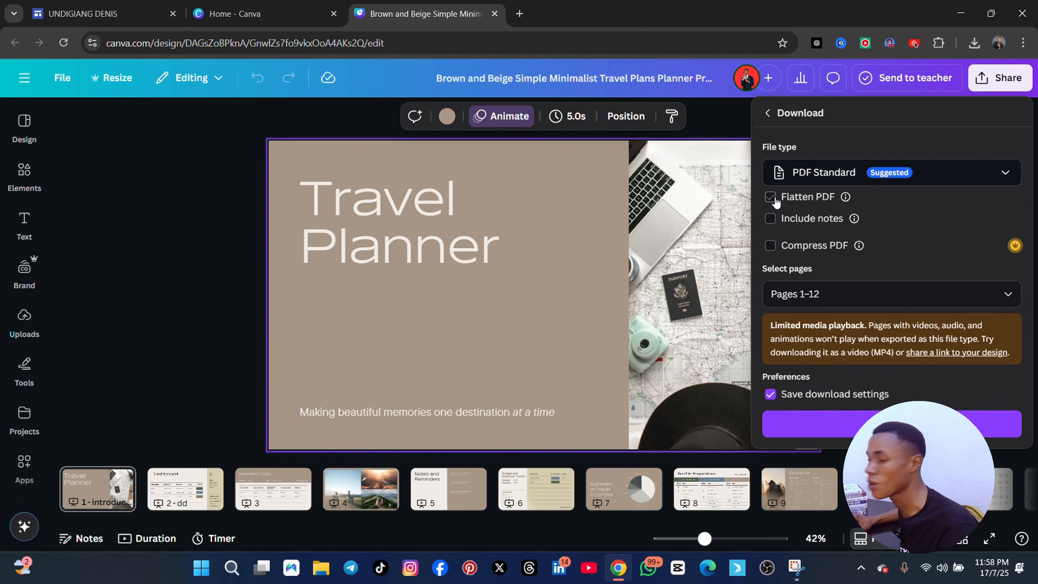
{"action": "left_click", "coordinate": [722, 251]}
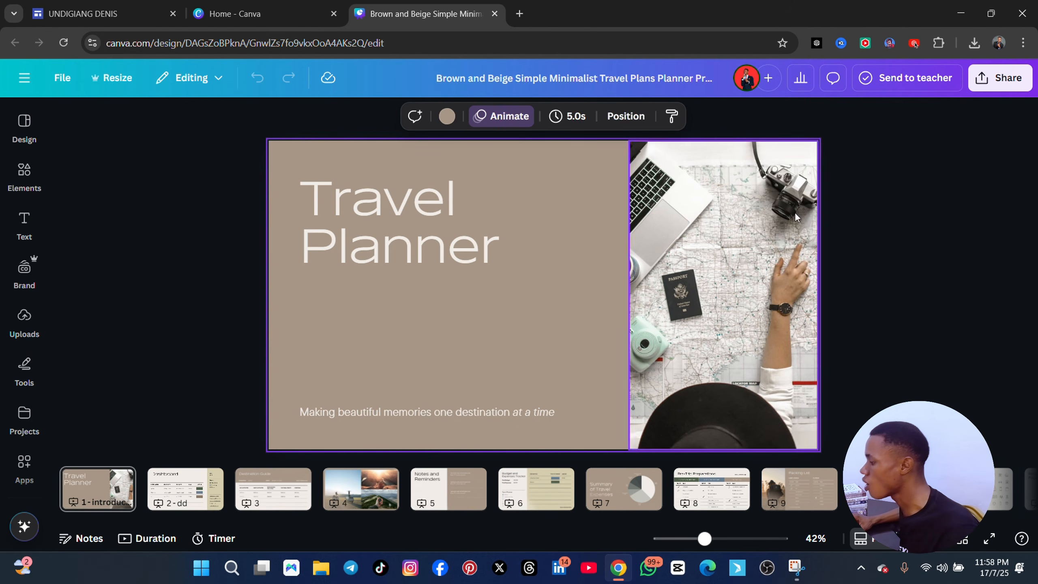
{"action": "left_click", "coordinate": [999, 79]}
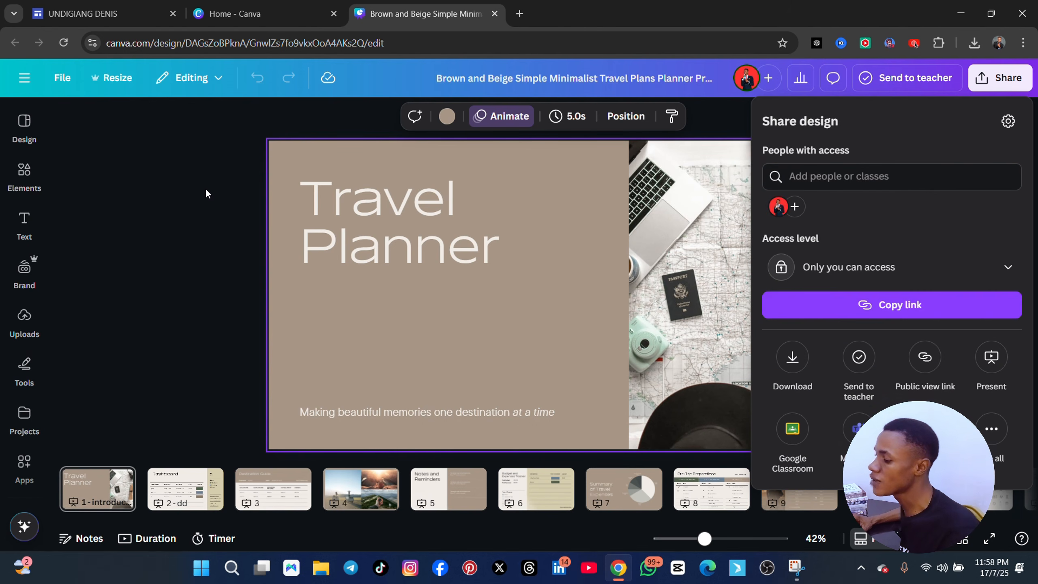
{"action": "left_click", "coordinate": [223, 167]}
Place the travel planner design's tab beside the site editor tab and close the Canva home tab
{"action": "left_click_drag", "start_coordinate": [389, 18], "coordinate": [261, 16]}
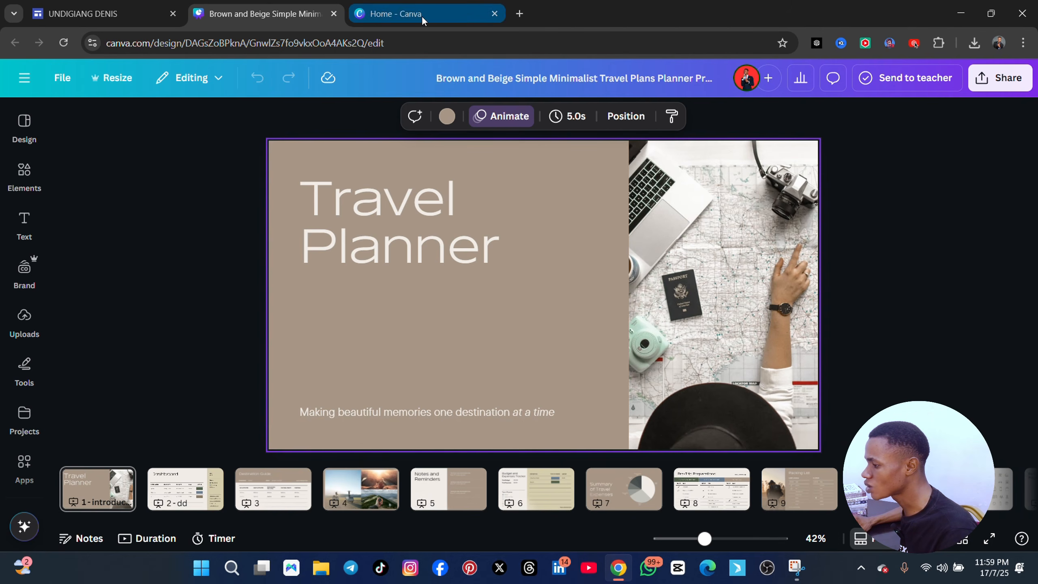
{"action": "left_click", "coordinate": [399, 15]}
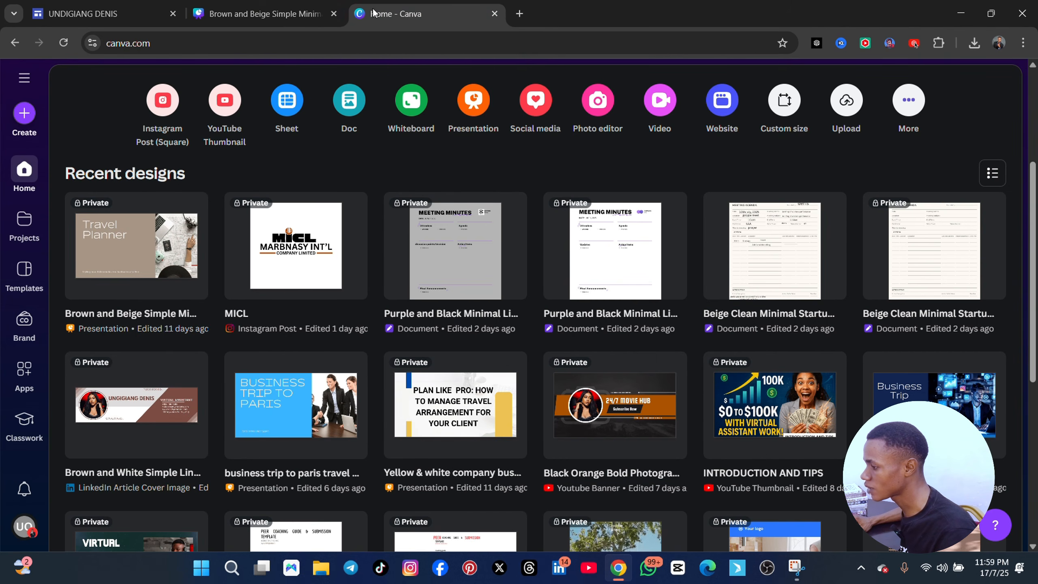
{"action": "left_click_drag", "start_coordinate": [374, 13], "coordinate": [330, 19]}
{"action": "left_click", "coordinate": [334, 16]}
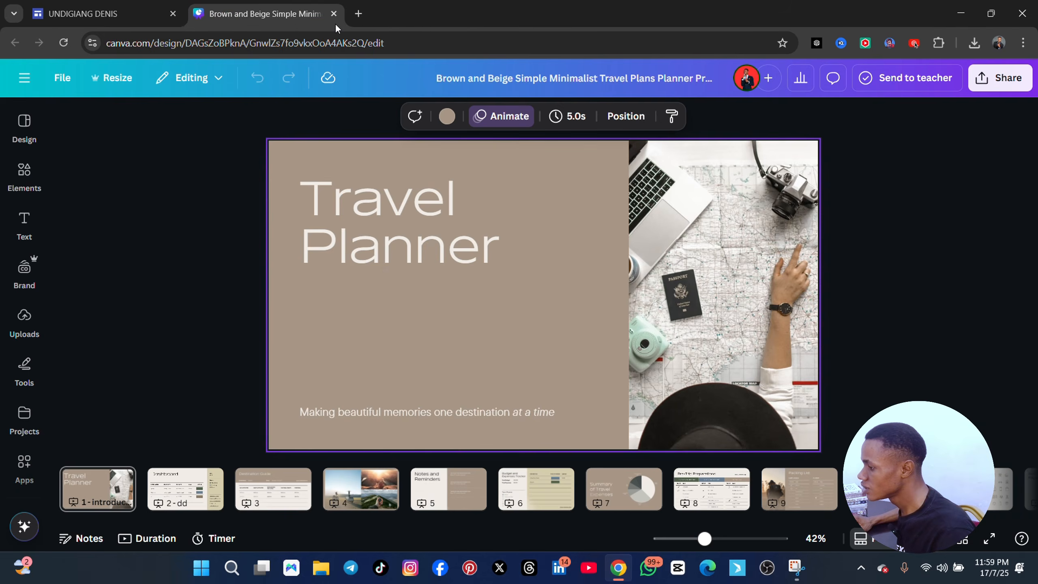
Switch to Google Drive in a new browser tab and show the options for creating or uploading a file
{"action": "left_click", "coordinate": [356, 13]}
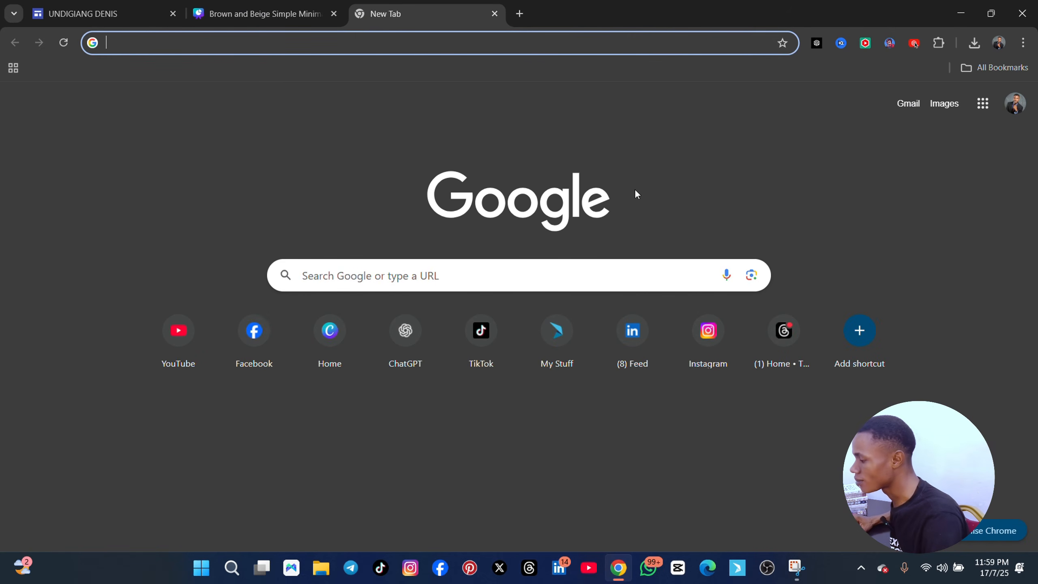
{"action": "left_click", "coordinate": [984, 103]}
{"action": "scroll", "coordinate": [855, 323], "scroll_direction": "down", "scroll_amount": 3}
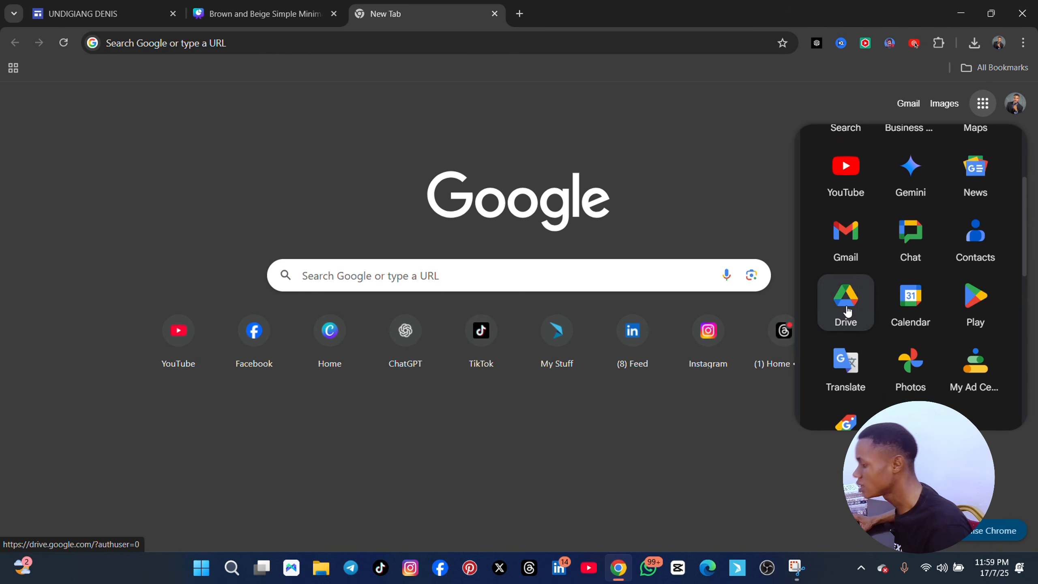
{"action": "left_click", "coordinate": [845, 311]}
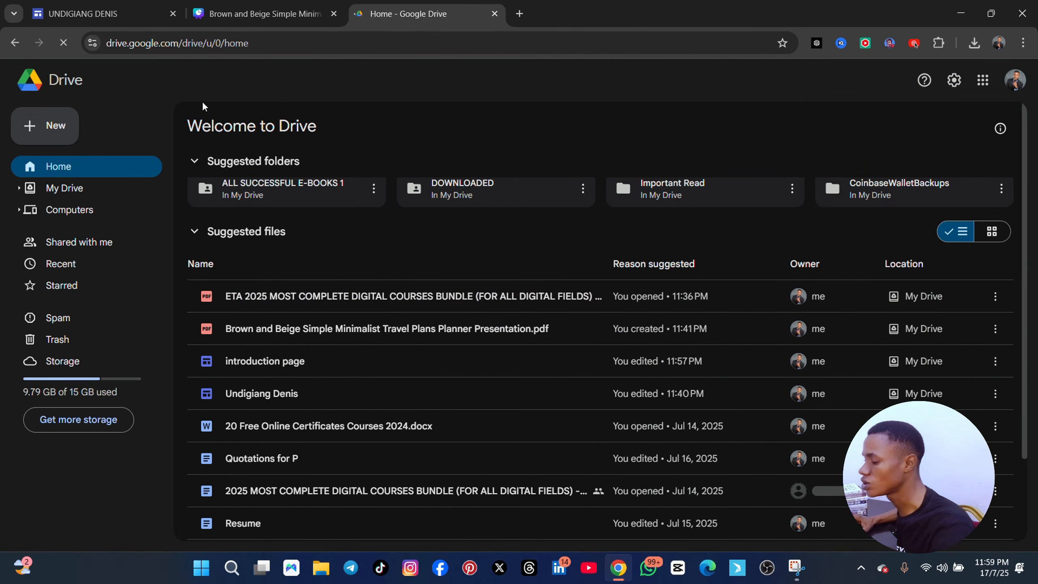
{"action": "scroll", "coordinate": [369, 412], "scroll_direction": "down", "scroll_amount": 3}
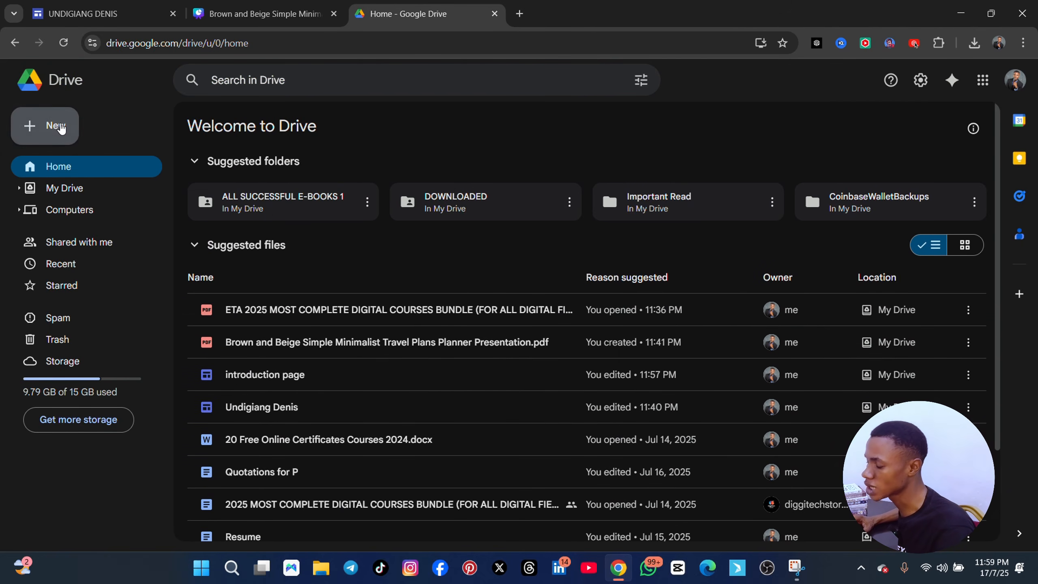
{"action": "left_click", "coordinate": [46, 126]}
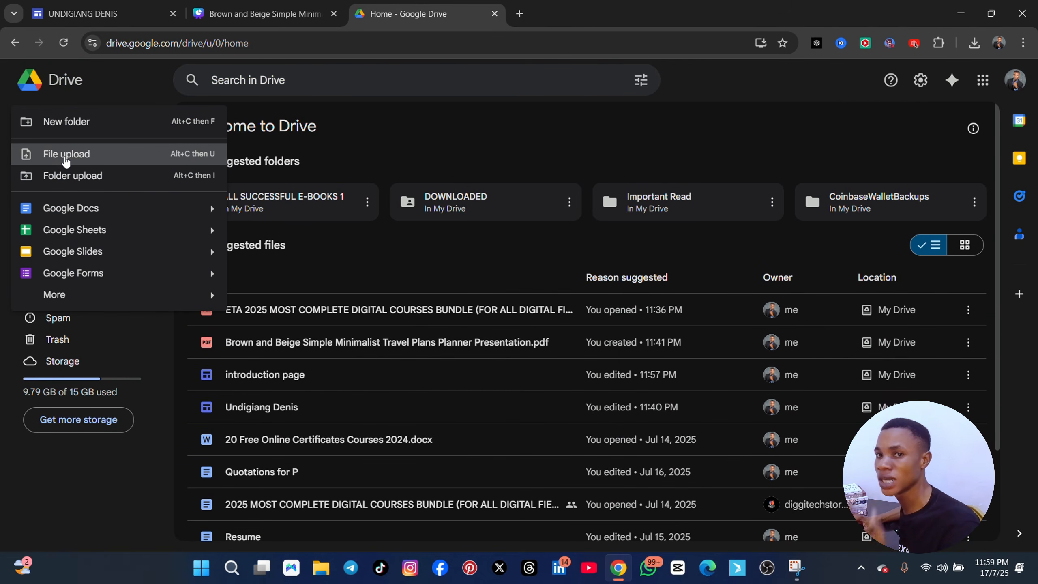
Switch back to the Google Sites editor and look through the insertable elements for a way to add the travel planner file
{"action": "left_click", "coordinate": [97, 8]}
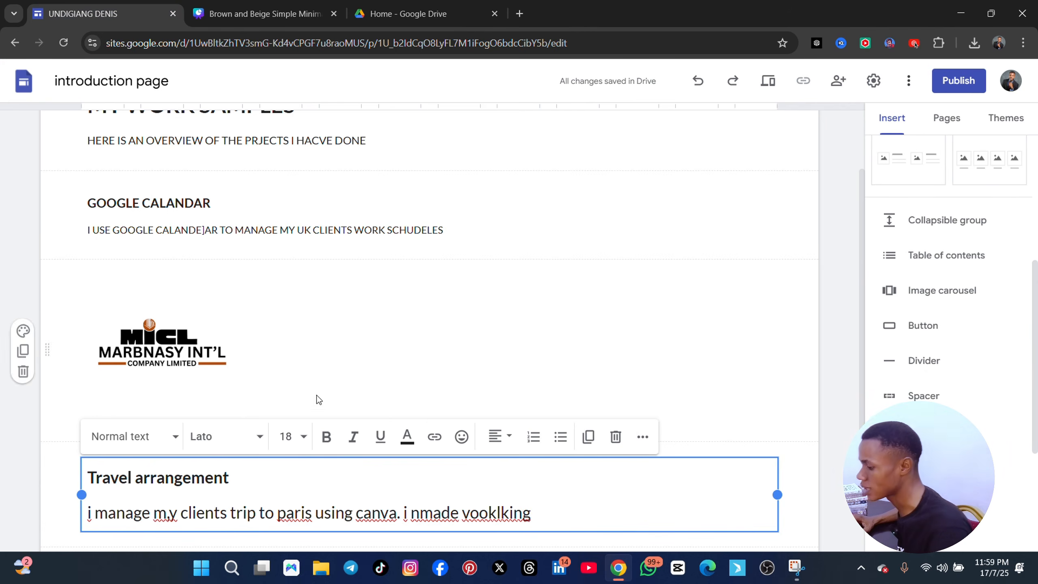
{"action": "scroll", "coordinate": [568, 378], "scroll_direction": "down", "scroll_amount": 3}
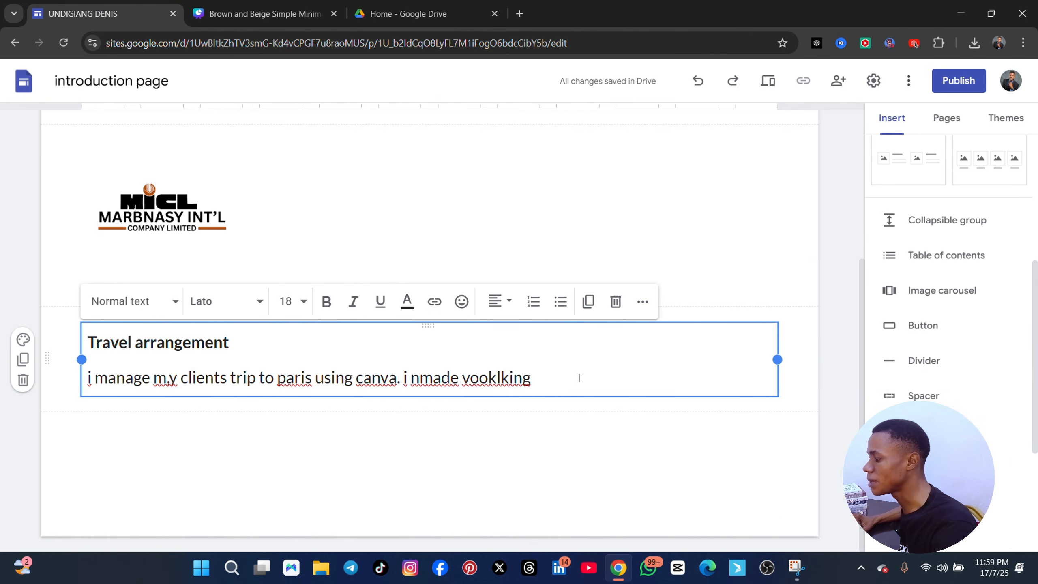
{"action": "scroll", "coordinate": [811, 354], "scroll_direction": "up", "scroll_amount": 3}
{"action": "scroll", "coordinate": [812, 353], "scroll_direction": "up", "scroll_amount": 2}
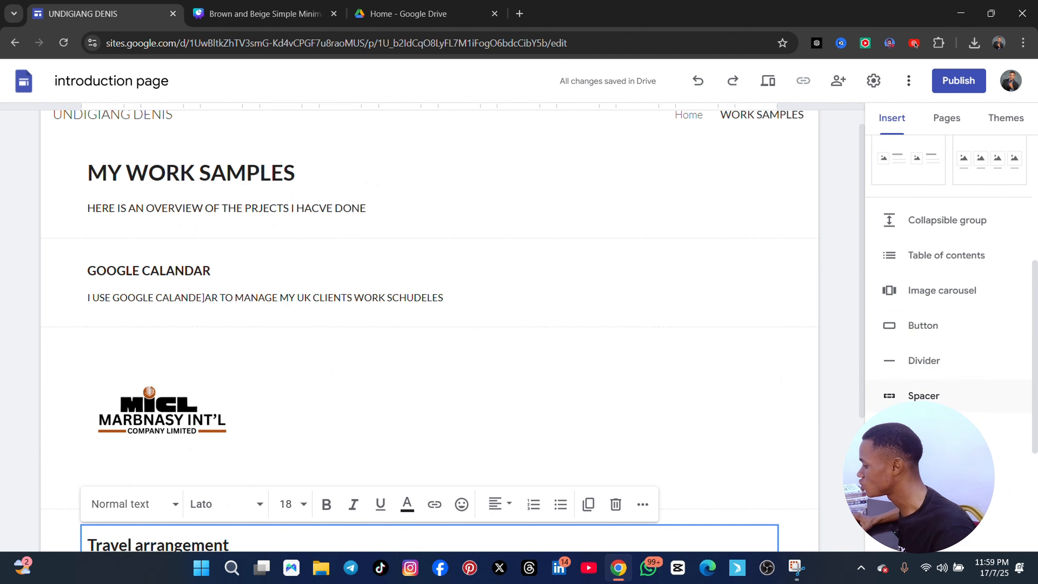
{"action": "scroll", "coordinate": [899, 306], "scroll_direction": "down", "scroll_amount": 5}
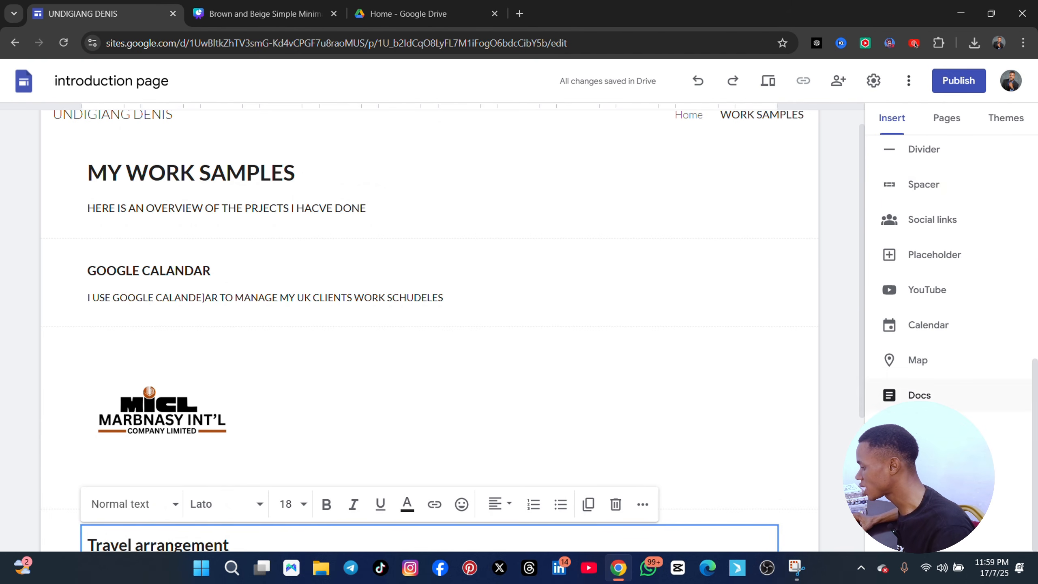
{"action": "scroll", "coordinate": [940, 188], "scroll_direction": "up", "scroll_amount": 5}
{"action": "scroll", "coordinate": [948, 245], "scroll_direction": "up", "scroll_amount": 2}
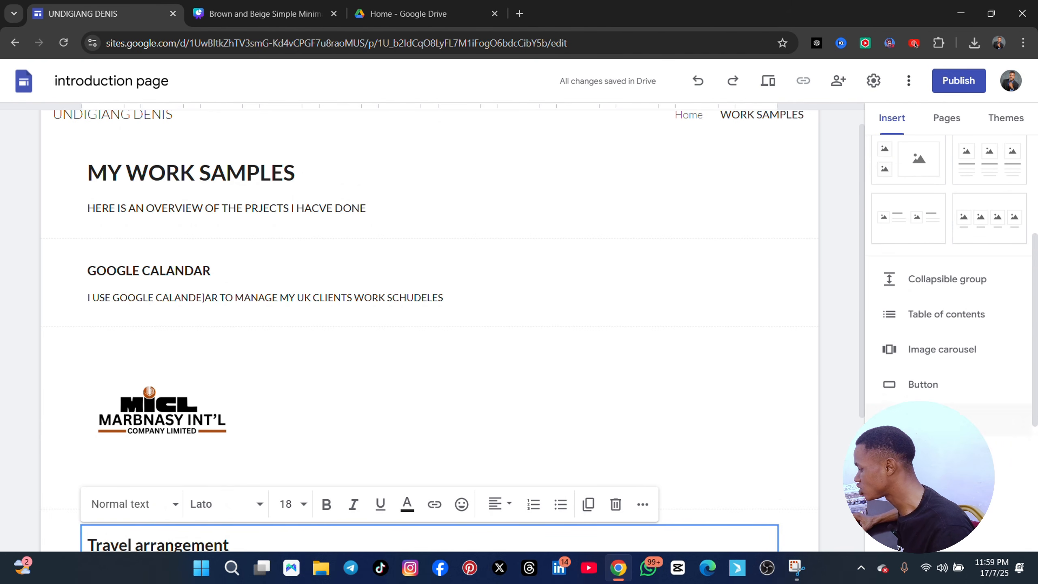
{"action": "scroll", "coordinate": [948, 265], "scroll_direction": "down", "scroll_amount": 5}
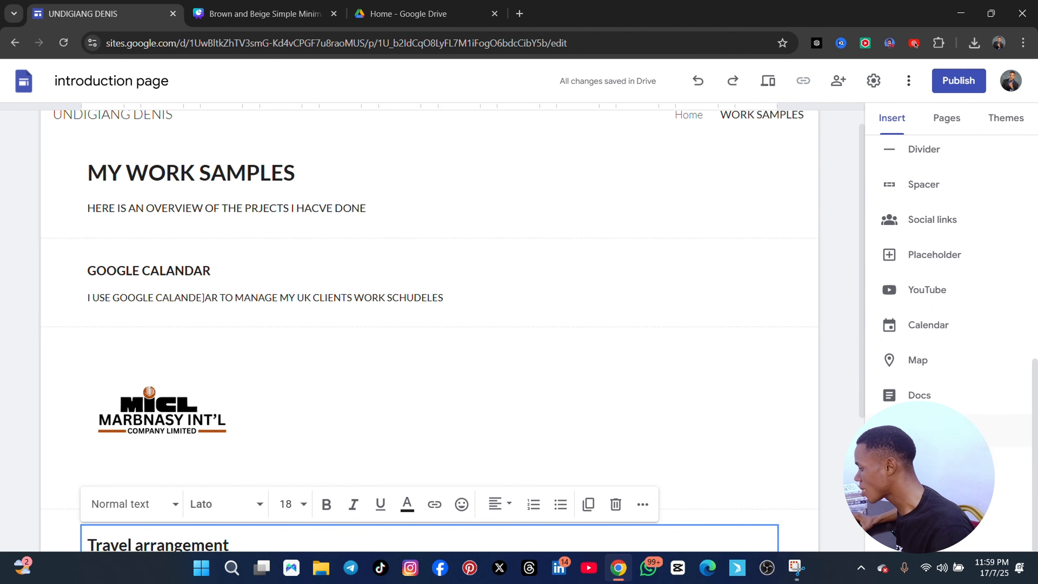
{"action": "scroll", "coordinate": [697, 456], "scroll_direction": "down", "scroll_amount": 3}
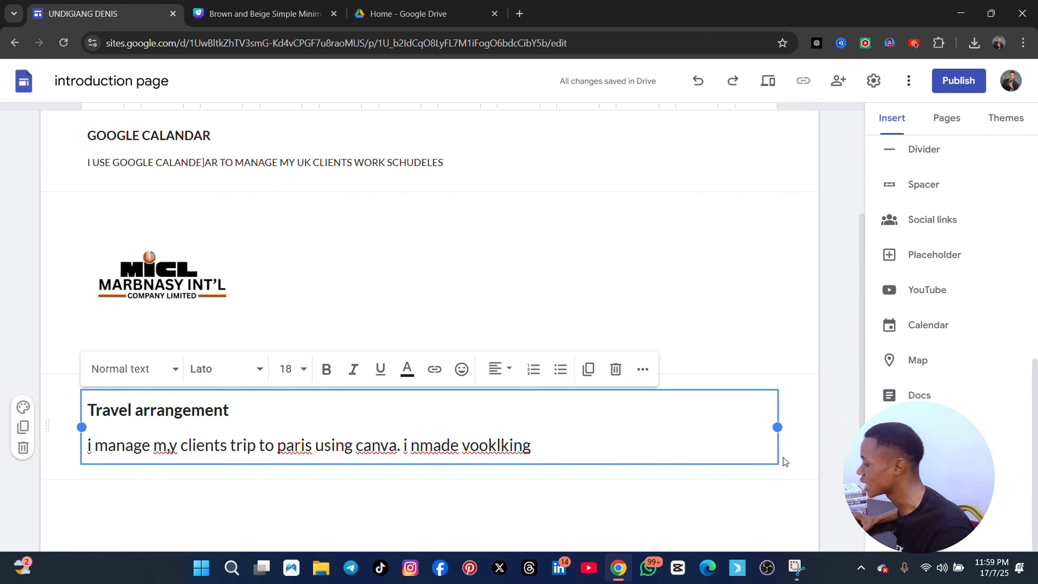
{"action": "left_click", "coordinate": [555, 453]}
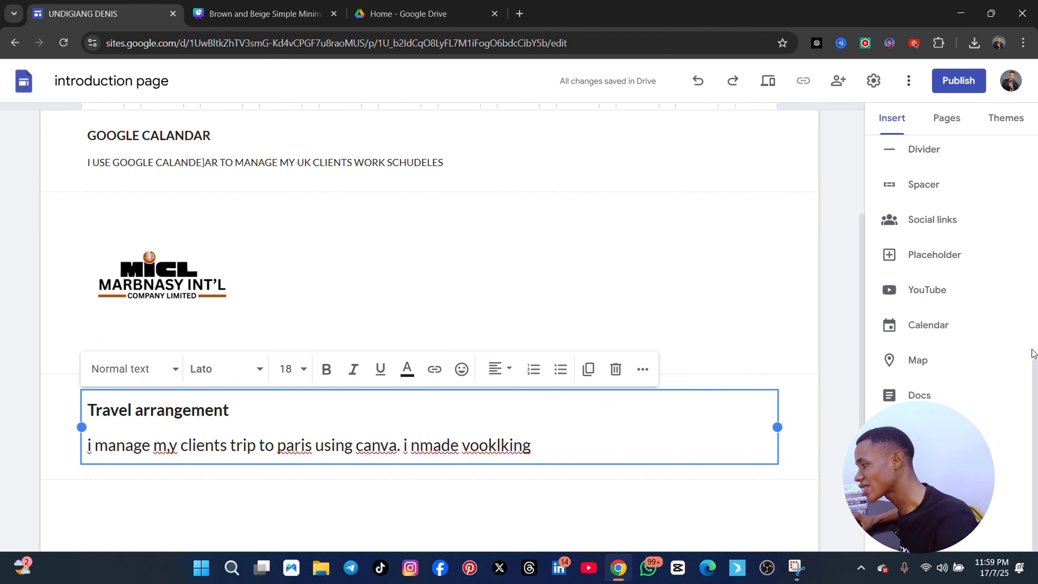
{"action": "scroll", "coordinate": [952, 371], "scroll_direction": "up", "scroll_amount": 5}
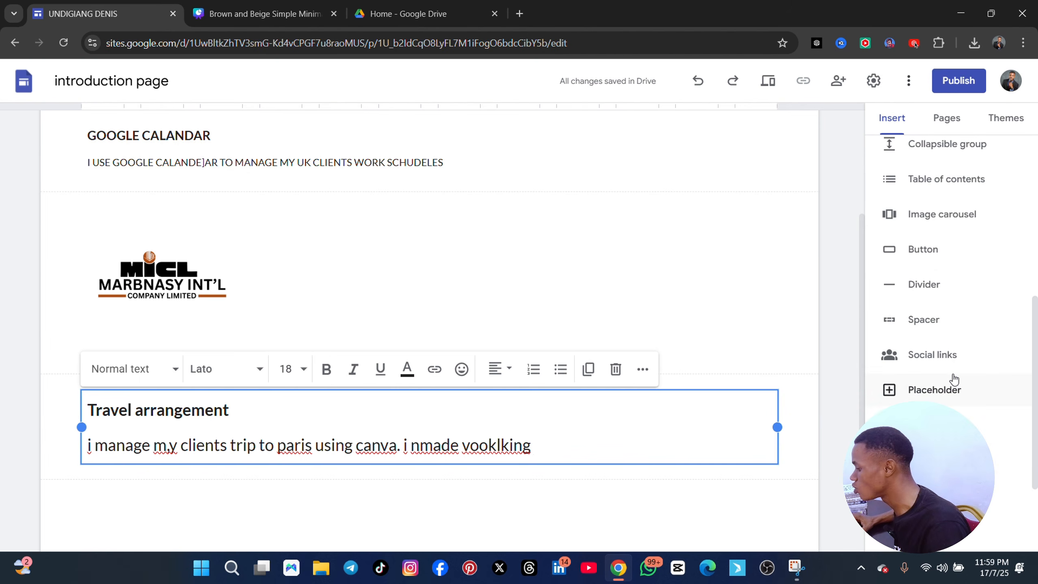
{"action": "scroll", "coordinate": [952, 379], "scroll_direction": "up", "scroll_amount": 2}
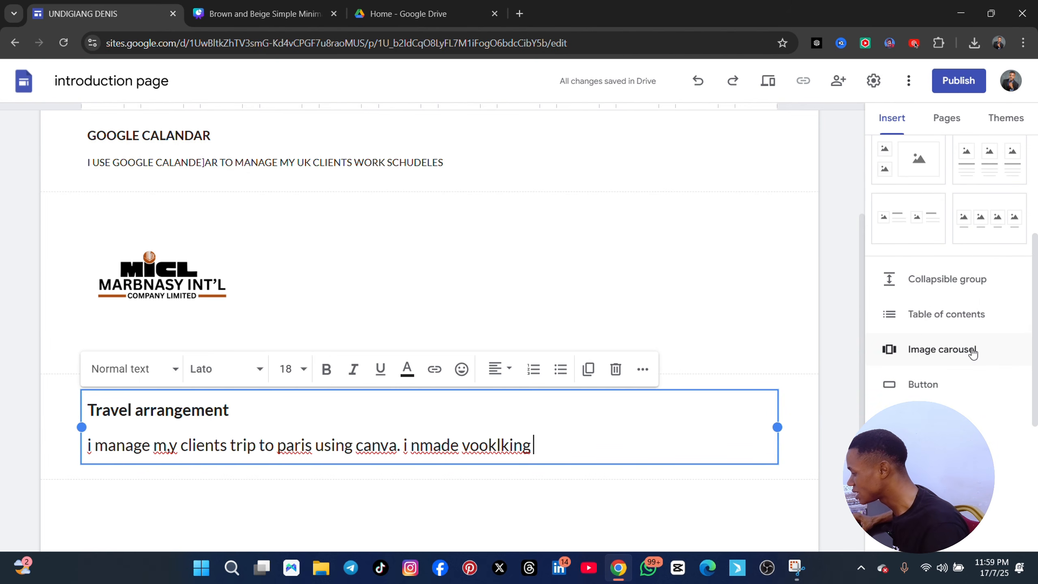
{"action": "scroll", "coordinate": [971, 350], "scroll_direction": "down", "scroll_amount": 2}
{"action": "scroll", "coordinate": [952, 344], "scroll_direction": "down", "scroll_amount": 2}
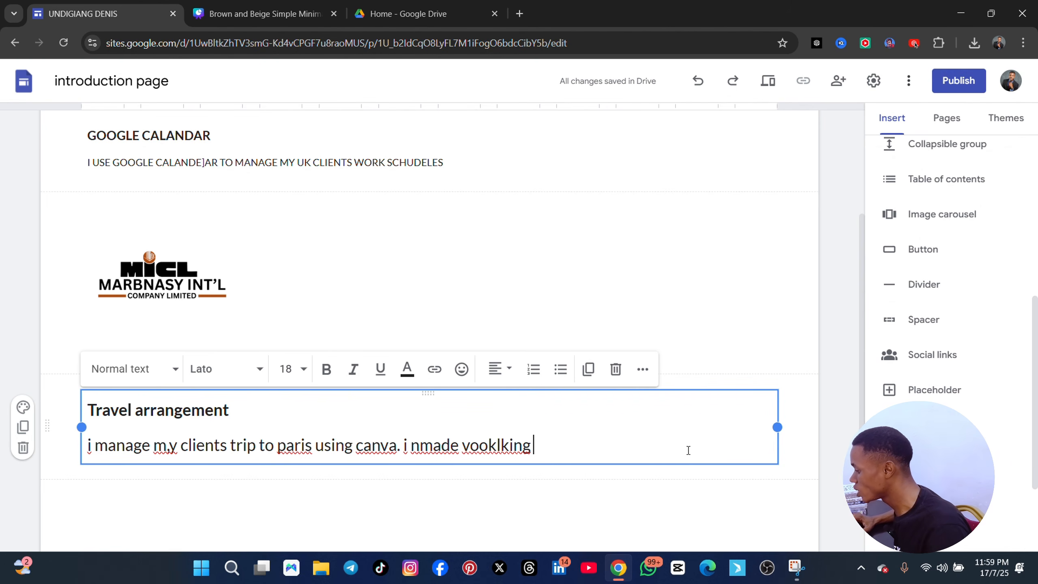
{"action": "scroll", "coordinate": [892, 172], "scroll_direction": "up", "scroll_amount": 5}
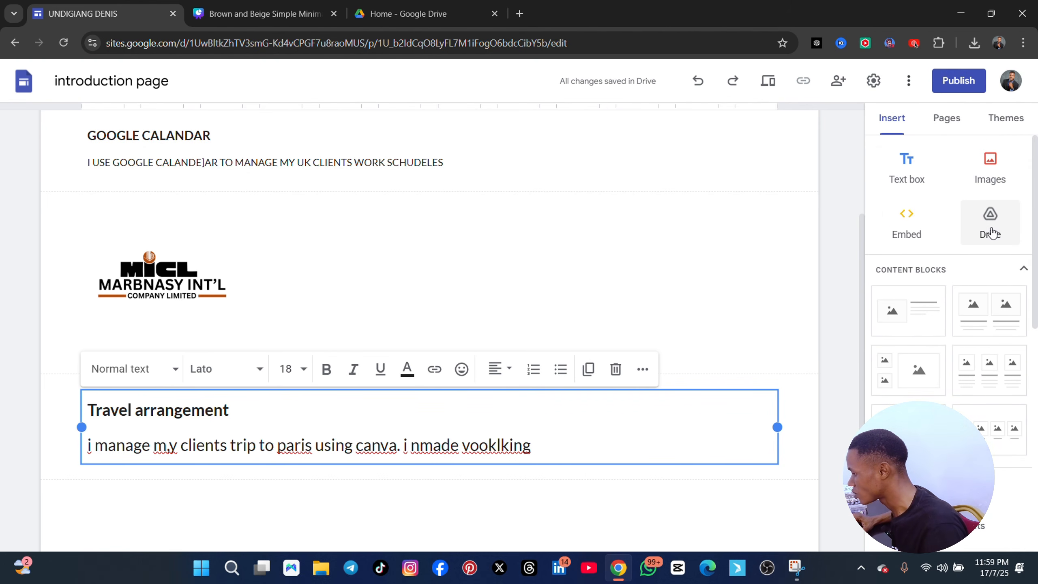
Open the Google Drive file picker in the site editor and look through the My Drive folders
{"action": "left_click", "coordinate": [990, 223]}
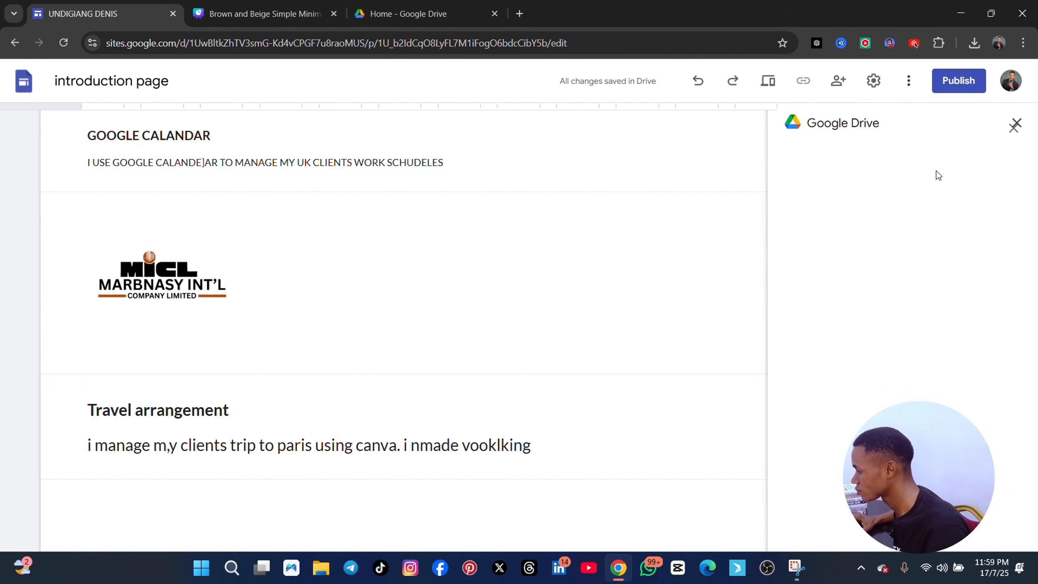
{"action": "left_click", "coordinate": [1014, 124]}
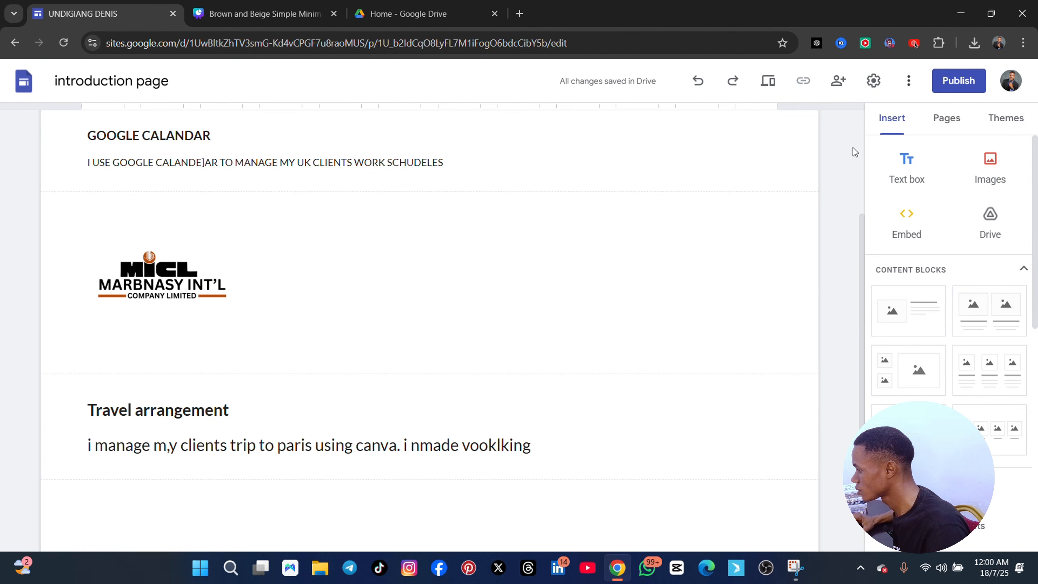
{"action": "left_click", "coordinate": [999, 224]}
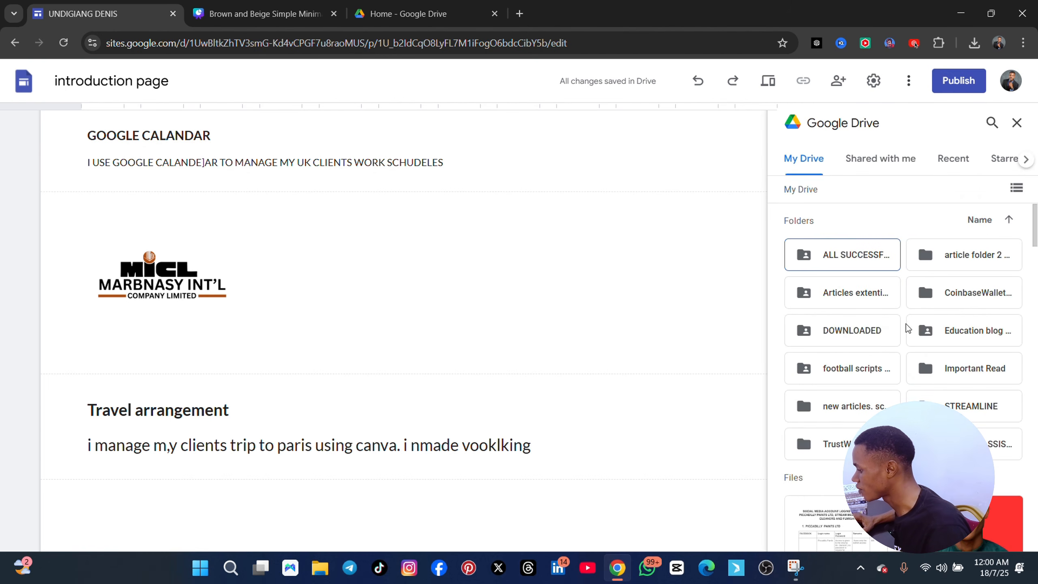
{"action": "scroll", "coordinate": [907, 327], "scroll_direction": "down", "scroll_amount": 5}
{"action": "scroll", "coordinate": [920, 389], "scroll_direction": "up", "scroll_amount": 5}
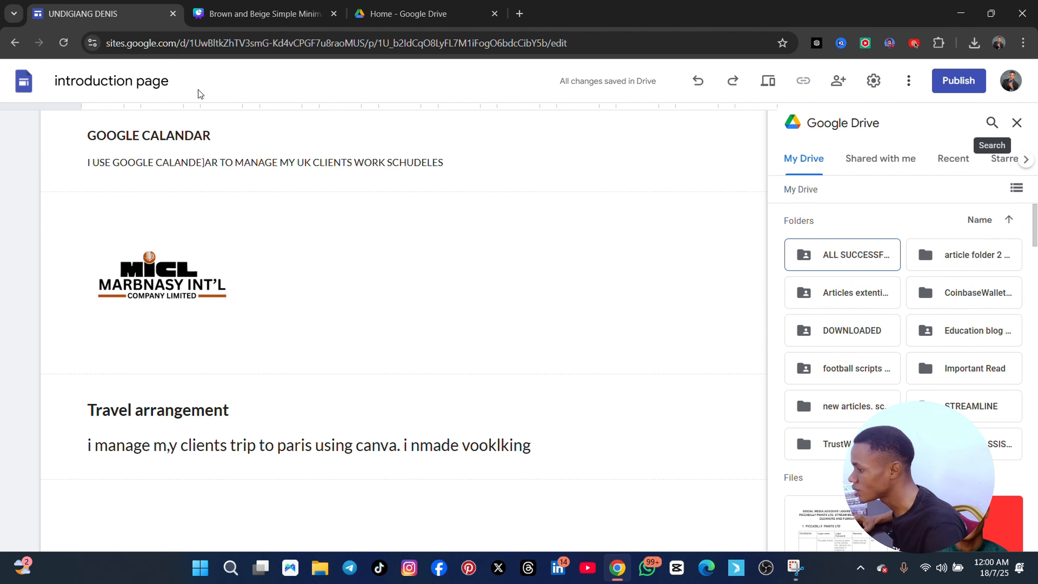
Switch to Canva, copy the travel planner design's title, and return to the Google Sites editor
{"action": "left_click", "coordinate": [261, 13]}
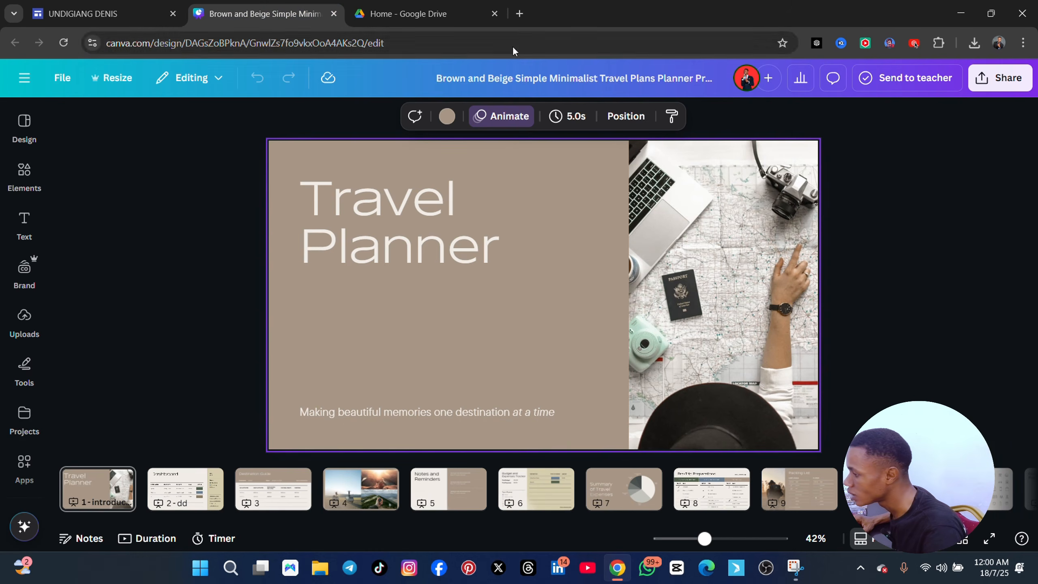
{"action": "left_click", "coordinate": [542, 79]}
{"action": "key", "text": "ctrl+c"}
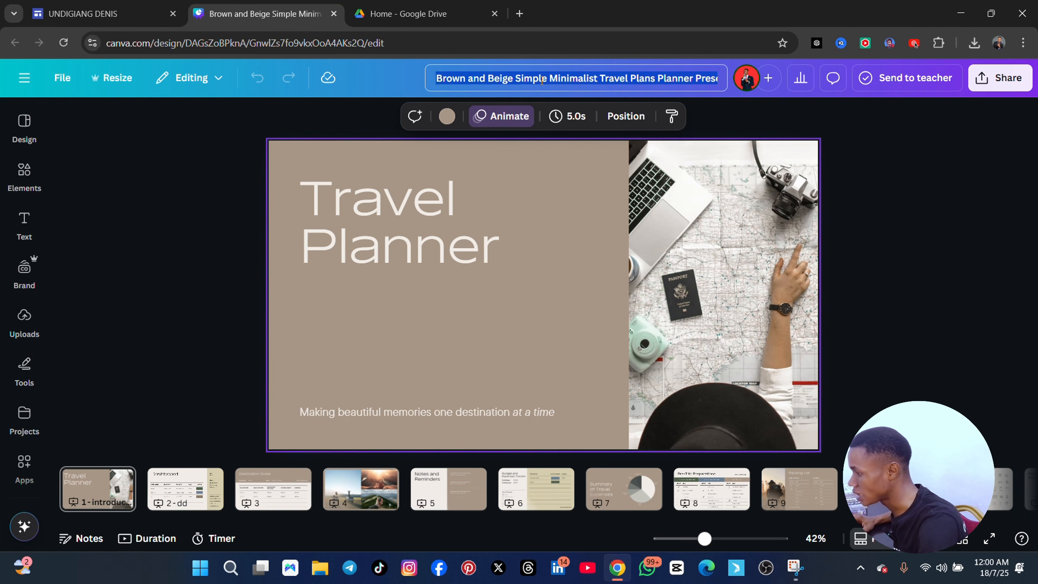
{"action": "left_click", "coordinate": [370, 15]}
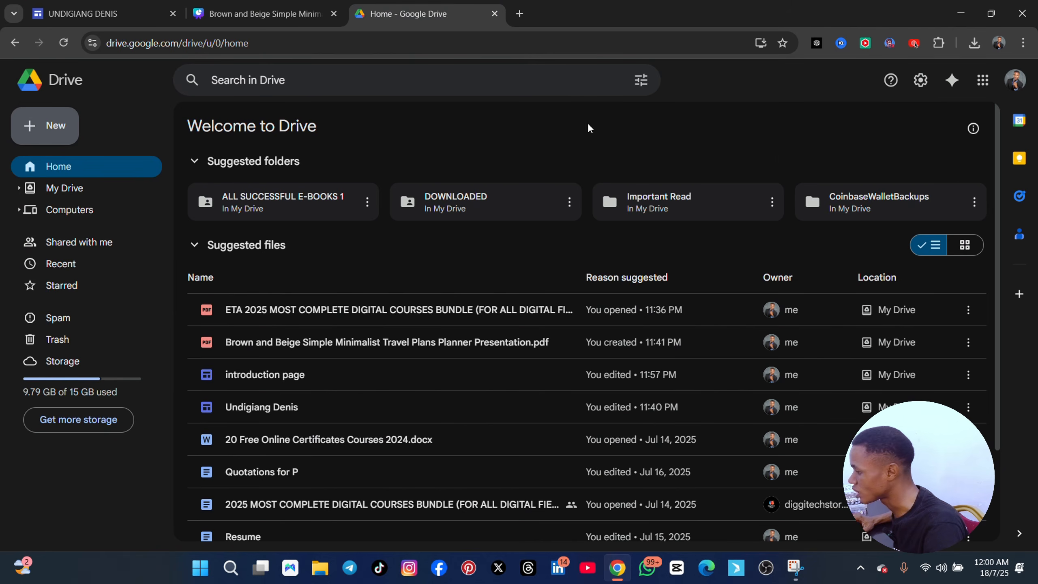
{"action": "left_click", "coordinate": [102, 13]}
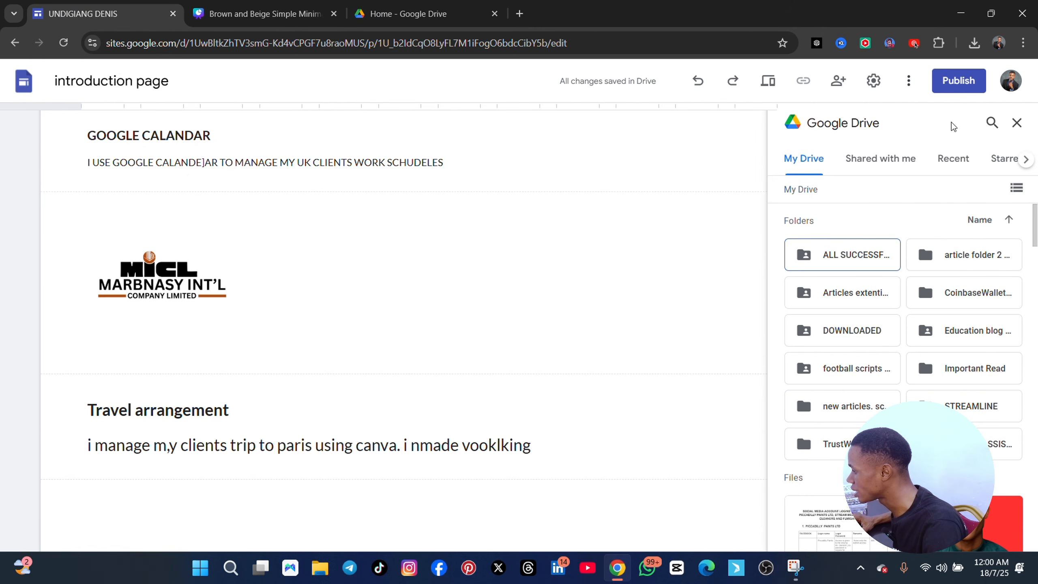
Search Drive for the copied design title and insert the Brown and Beige Simple Minimalist Travel Plans Planner Presentation PDF into the page
{"action": "left_click", "coordinate": [992, 123]}
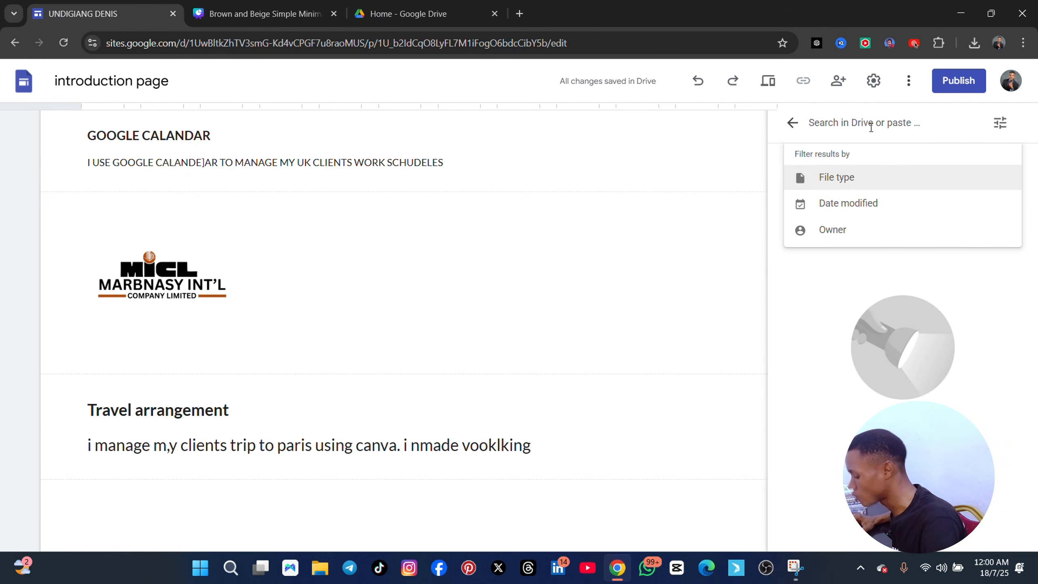
{"action": "key", "text": "ctrl+v"}
{"action": "left_click", "coordinate": [908, 161]}
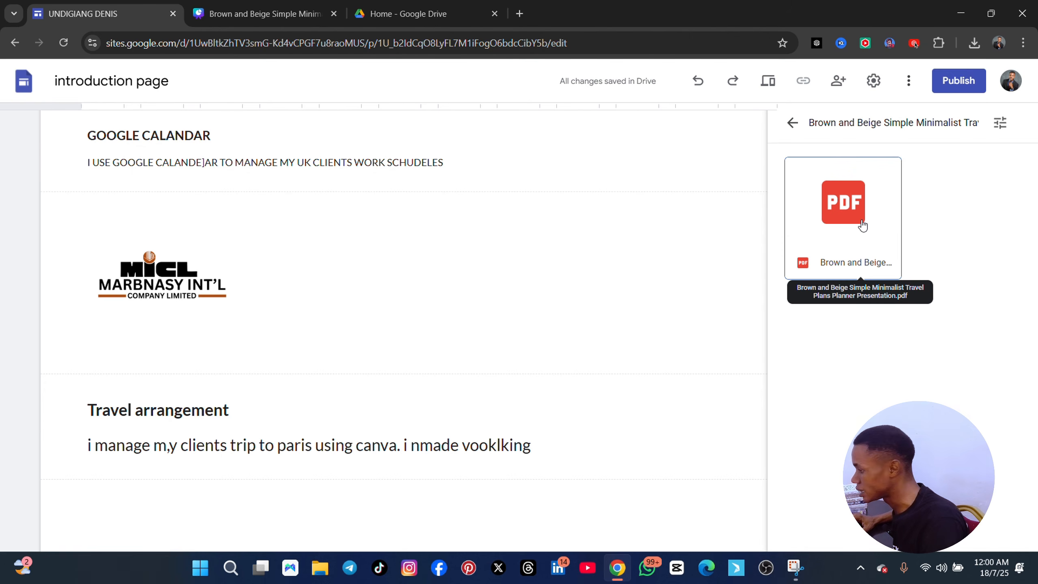
{"action": "left_click", "coordinate": [861, 223]}
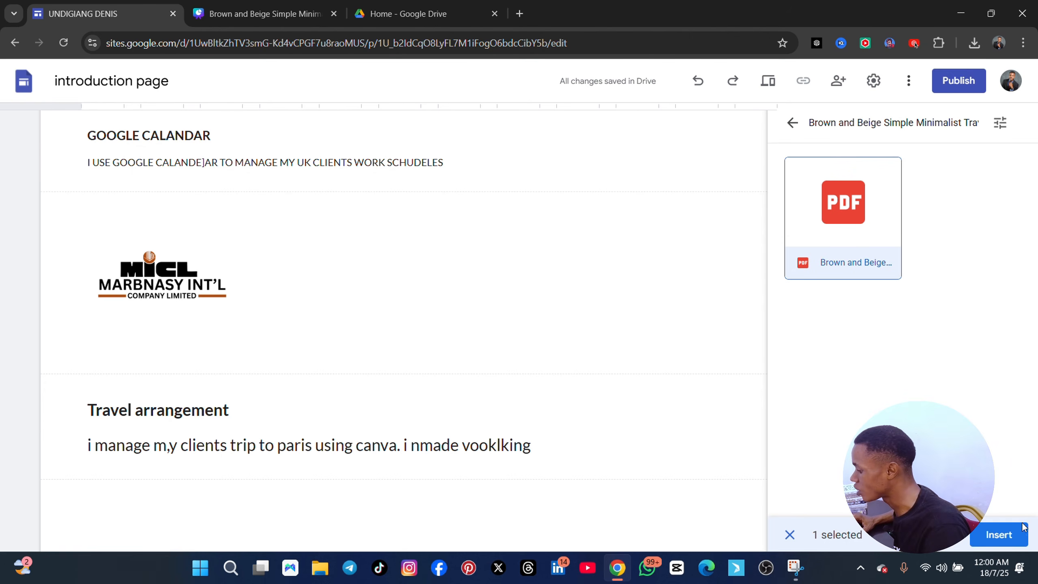
{"action": "left_click", "coordinate": [1022, 528]}
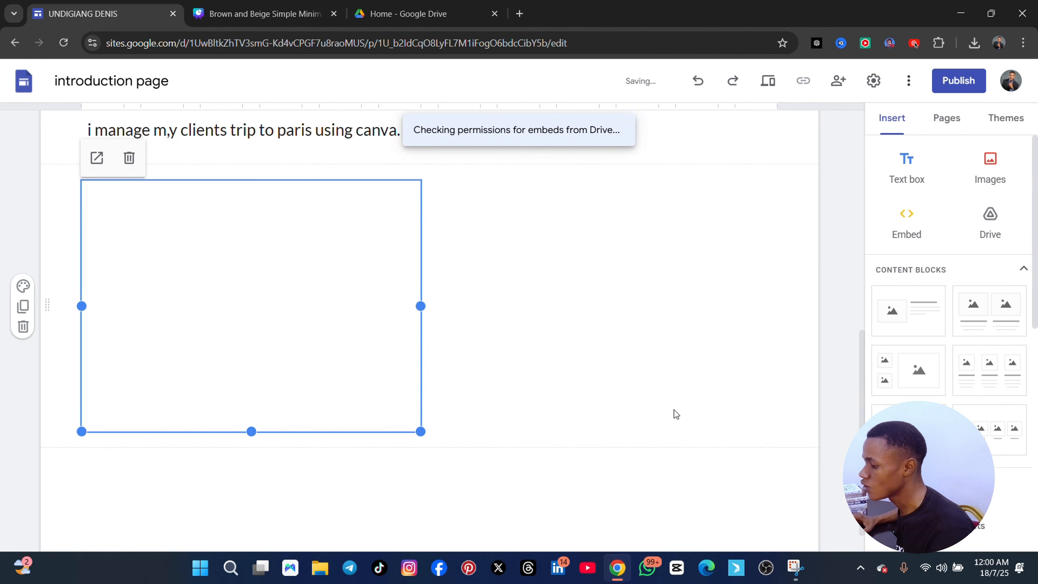
Share the embedded travel planner PDF with anyone who has the link, with Viewer access
{"action": "scroll", "coordinate": [409, 287], "scroll_direction": "up", "scroll_amount": 3}
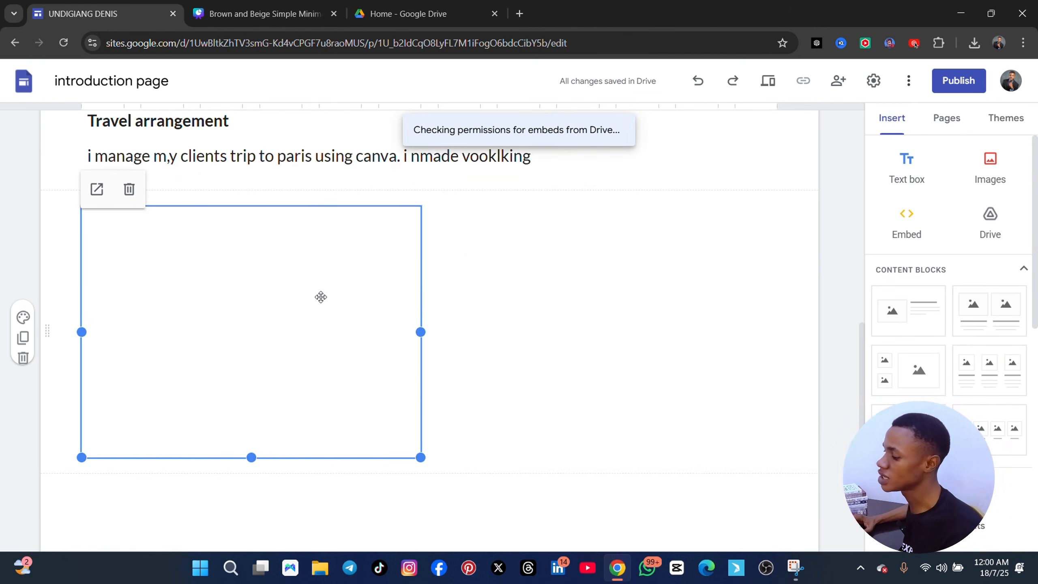
{"action": "scroll", "coordinate": [312, 293], "scroll_direction": "up", "scroll_amount": 2}
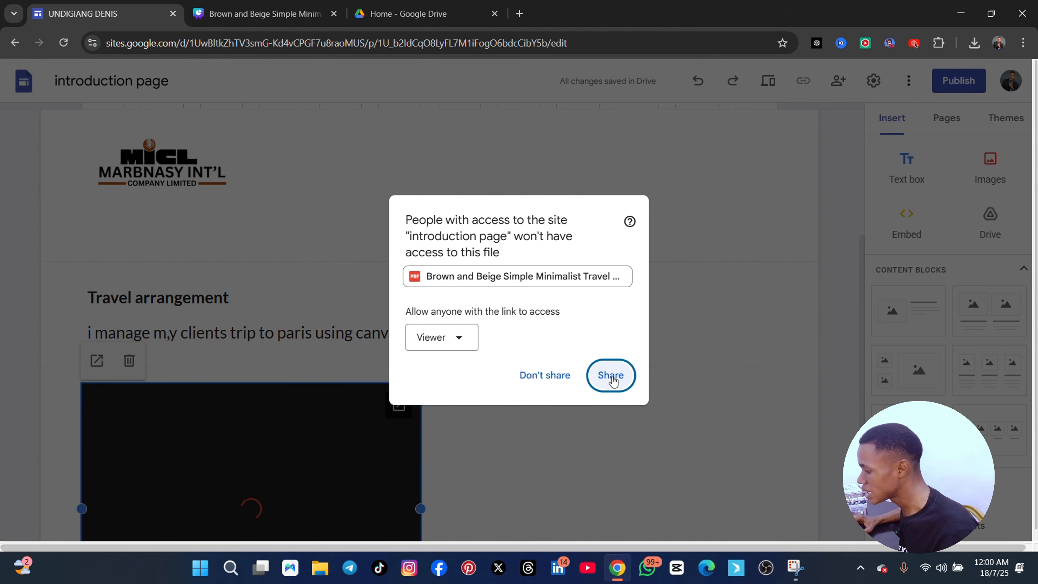
{"action": "left_click", "coordinate": [609, 380]}
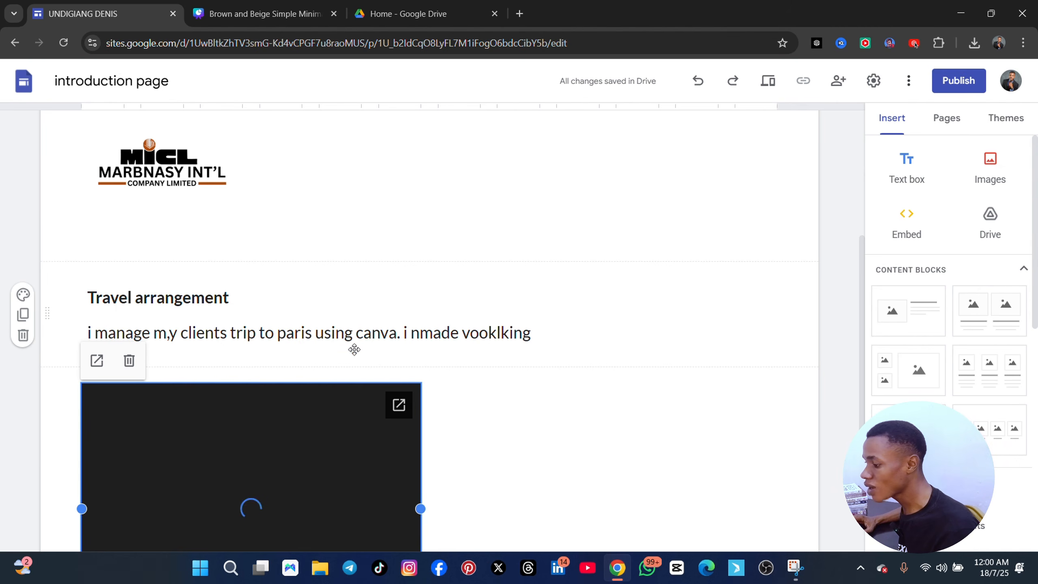
Examine the embedded travel planner PDF beneath the Travel arrangement section
{"action": "scroll", "coordinate": [469, 340], "scroll_direction": "up", "scroll_amount": 1}
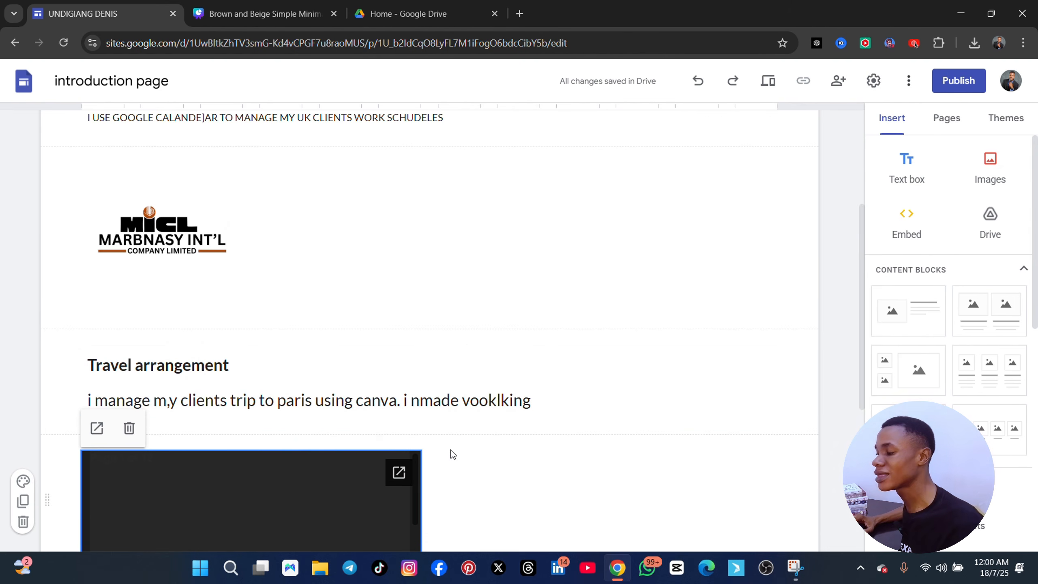
{"action": "scroll", "coordinate": [451, 450], "scroll_direction": "down", "scroll_amount": 5}
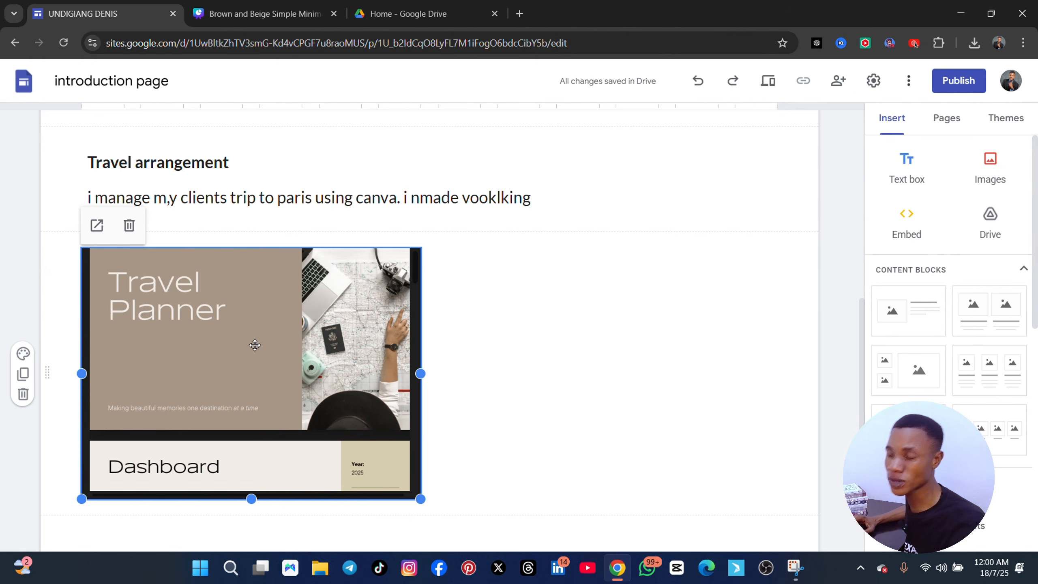
{"action": "scroll", "coordinate": [274, 346], "scroll_direction": "down", "scroll_amount": 3}
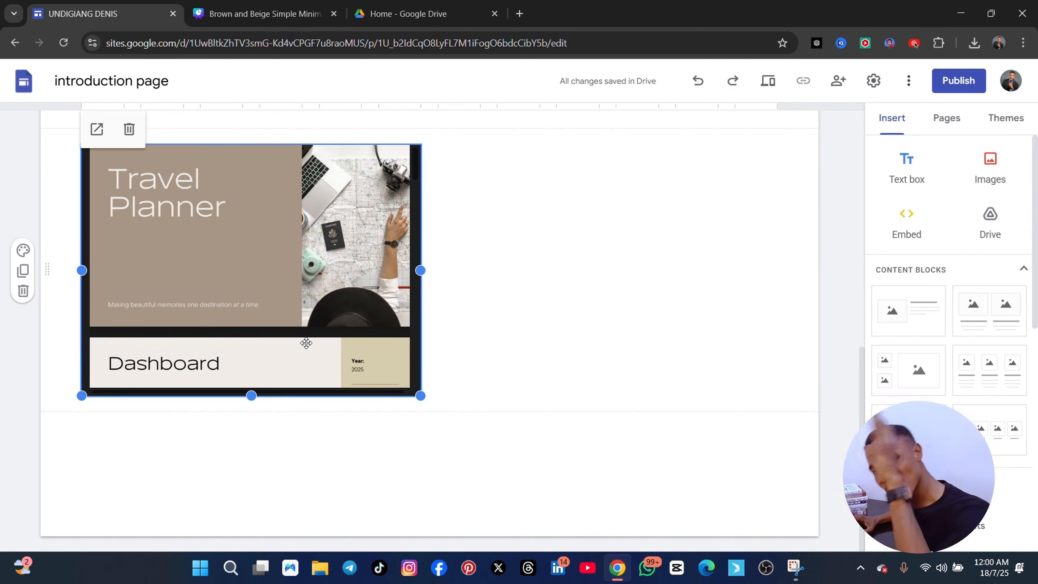
{"action": "scroll", "coordinate": [318, 344], "scroll_direction": "up", "scroll_amount": 6}
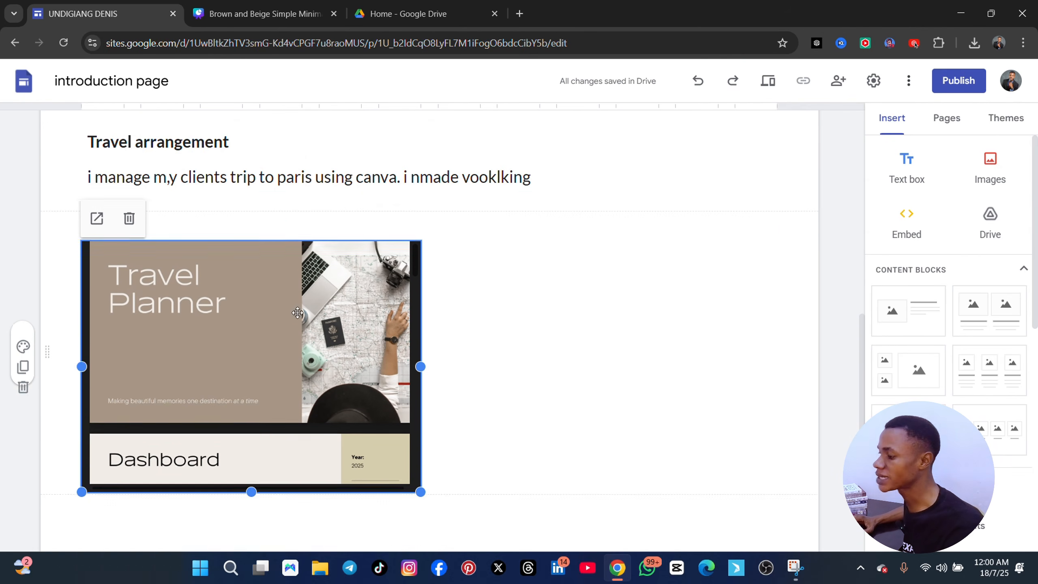
{"action": "scroll", "coordinate": [364, 364], "scroll_direction": "down", "scroll_amount": 4}
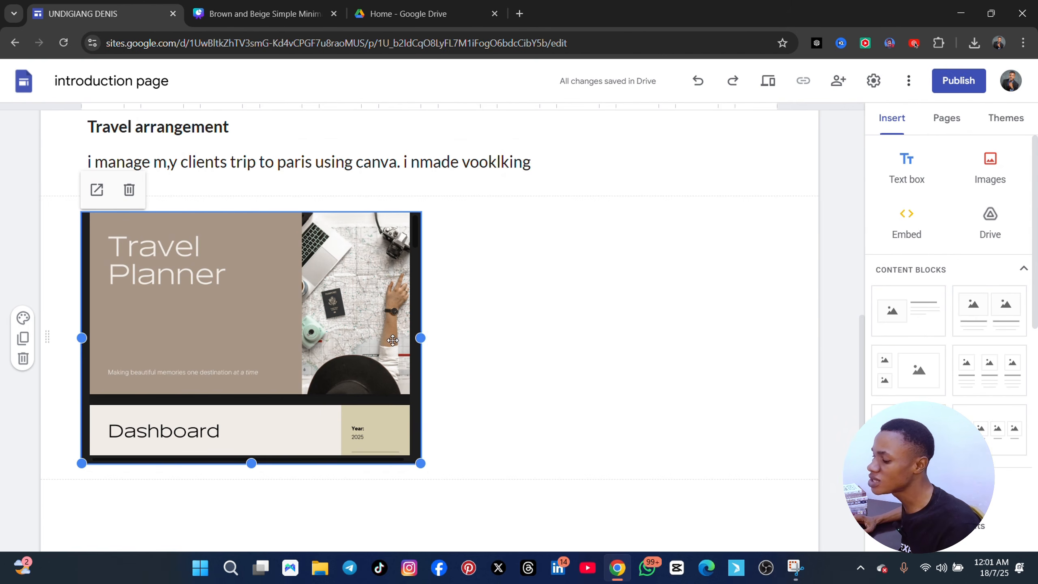
Append "(vi2 sample here)" to the Travel arrangement heading
{"action": "scroll", "coordinate": [256, 200], "scroll_direction": "up", "scroll_amount": 2}
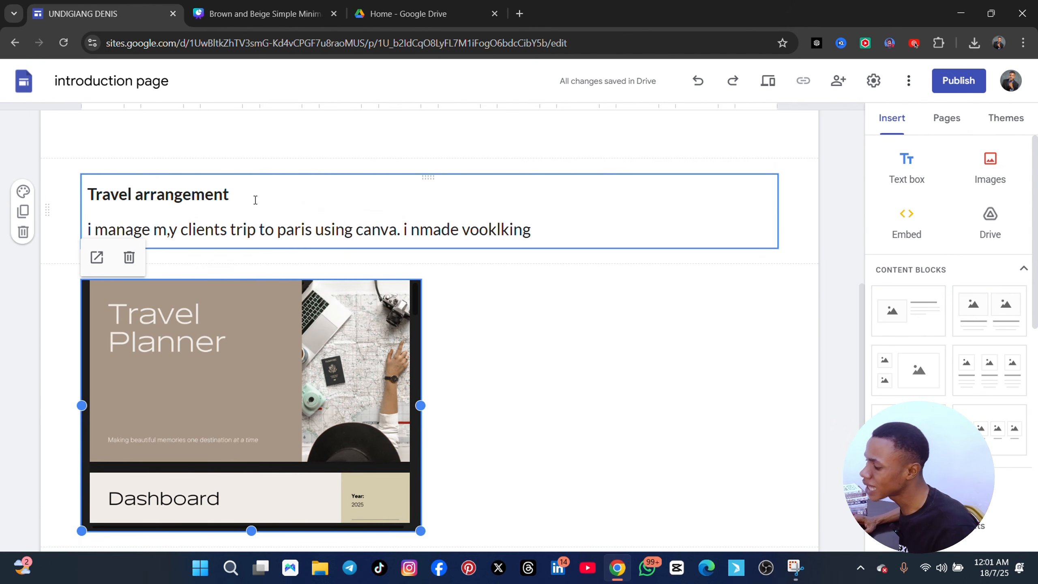
{"action": "left_click", "coordinate": [252, 194]}
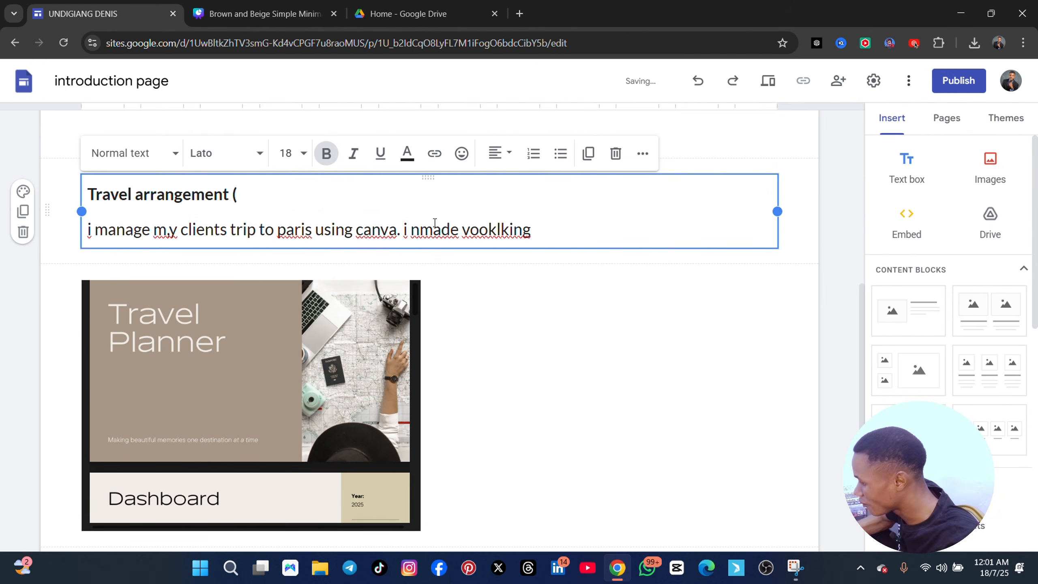
{"action": "type", "text": "(vire"}
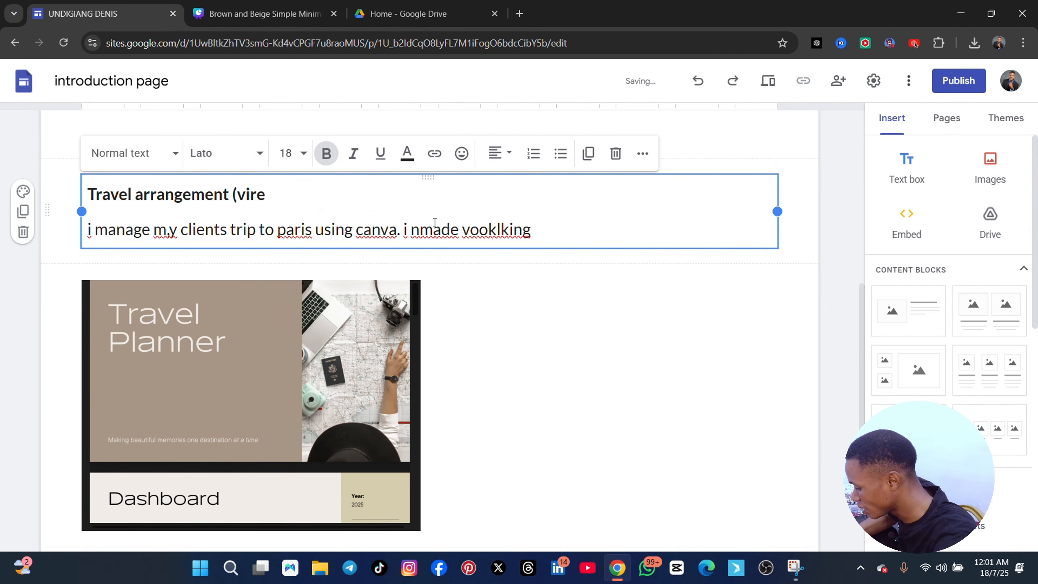
{"action": "type", "text": " here"}
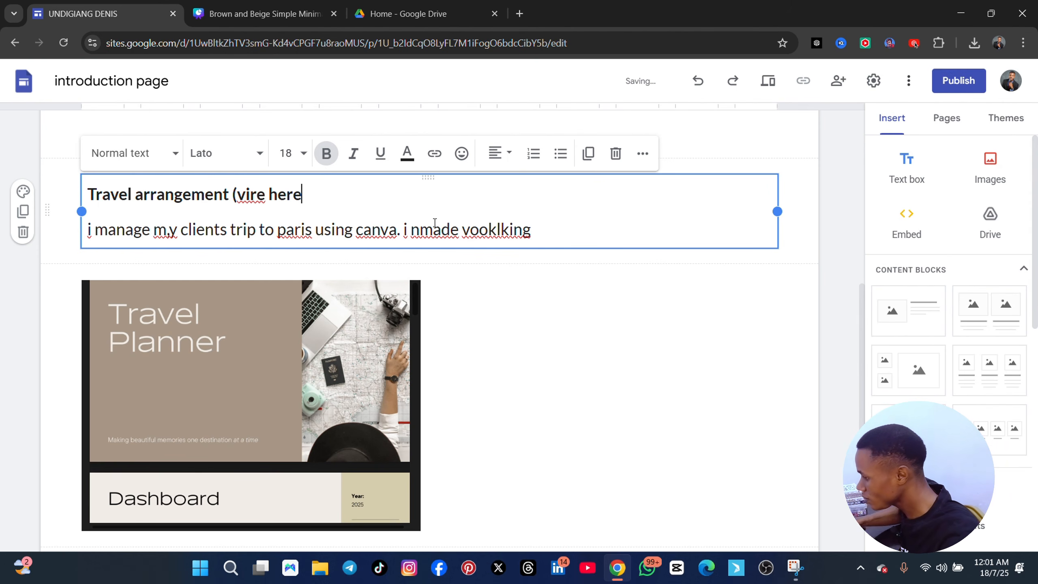
{"action": "key", "text": "BackSpace"}
{"action": "key", "text": "BackSpace"}
{"action": "key", "text": "BackSpace"}
{"action": "key", "text": "BackSpace"}
{"action": "key", "text": "BackSpace"}
{"action": "key", "text": "BackSpace"}
{"action": "key", "text": "BackSpace"}
{"action": "type", "text": "2"}
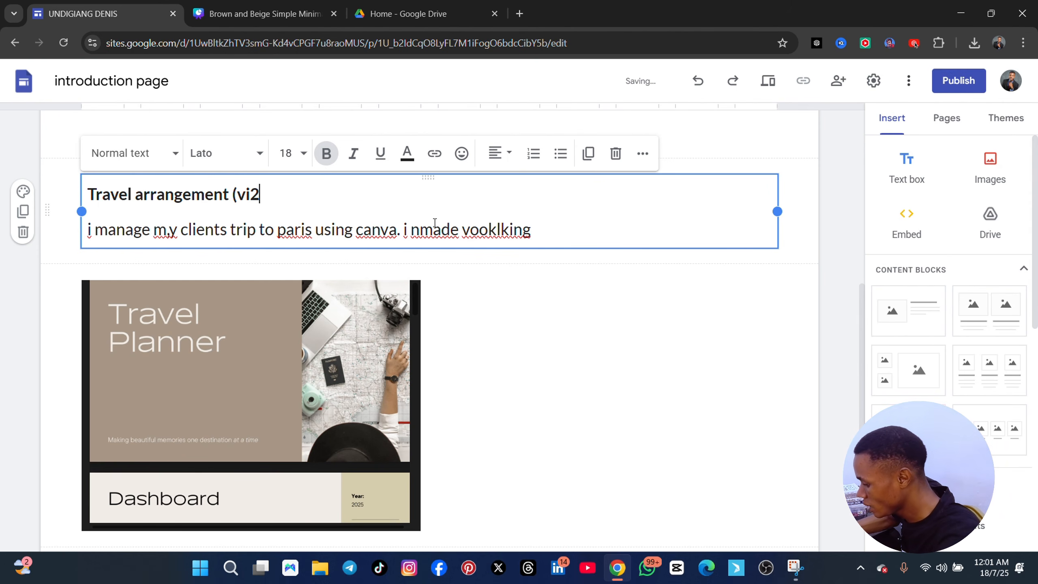
{"action": "type", "text": " sample her"}
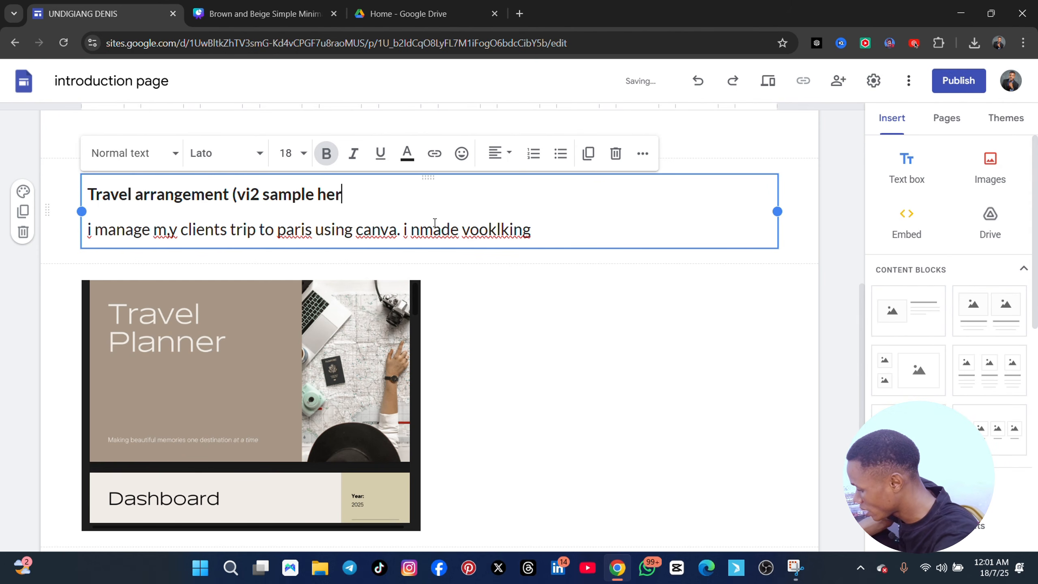
{"action": "type", "text": "e)"}
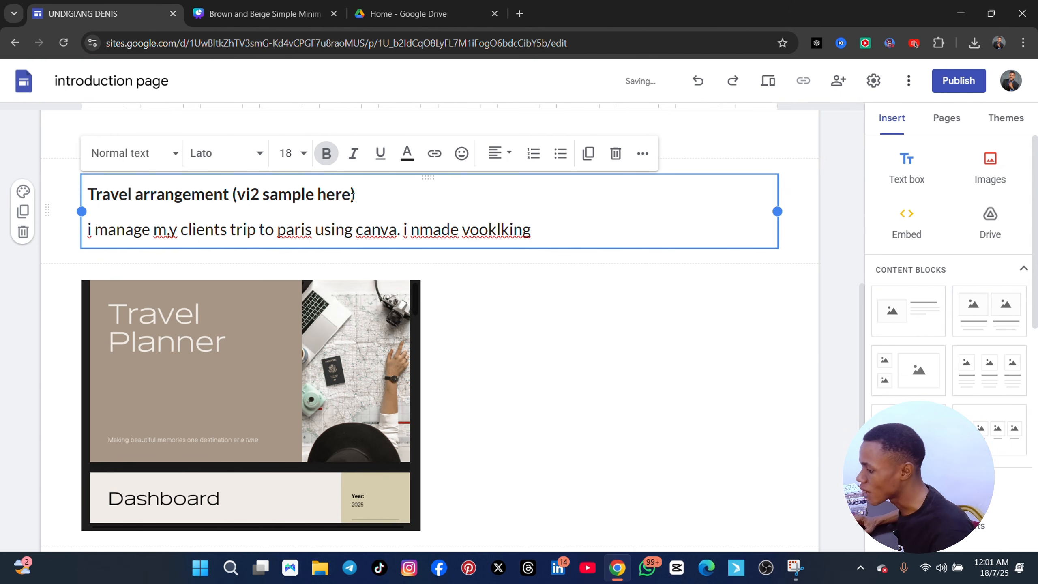
Select "(vi2 sample here" in the heading, copy the travel planner design's private link in Canva, and return to the Google Sites editor
{"action": "left_click_drag", "start_coordinate": [351, 195], "coordinate": [232, 196]}
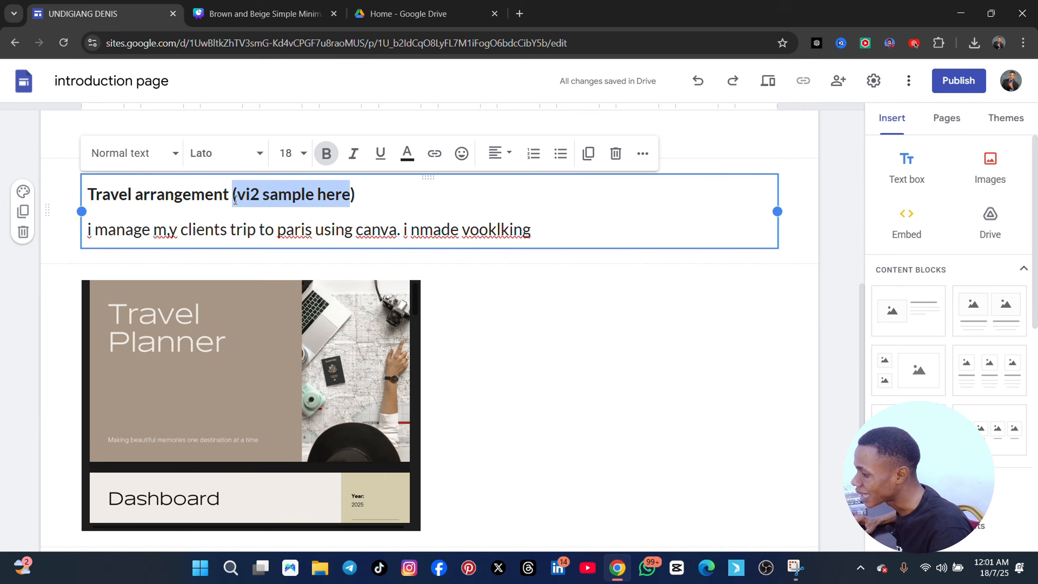
{"action": "left_click", "coordinate": [251, 16]}
{"action": "left_click", "coordinate": [1000, 78]}
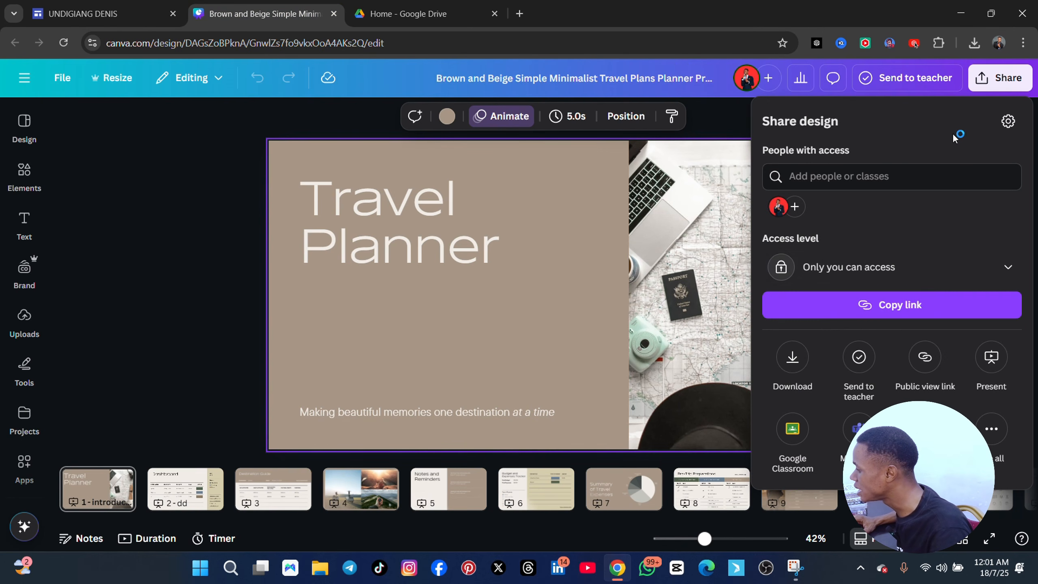
{"action": "left_click", "coordinate": [870, 310]}
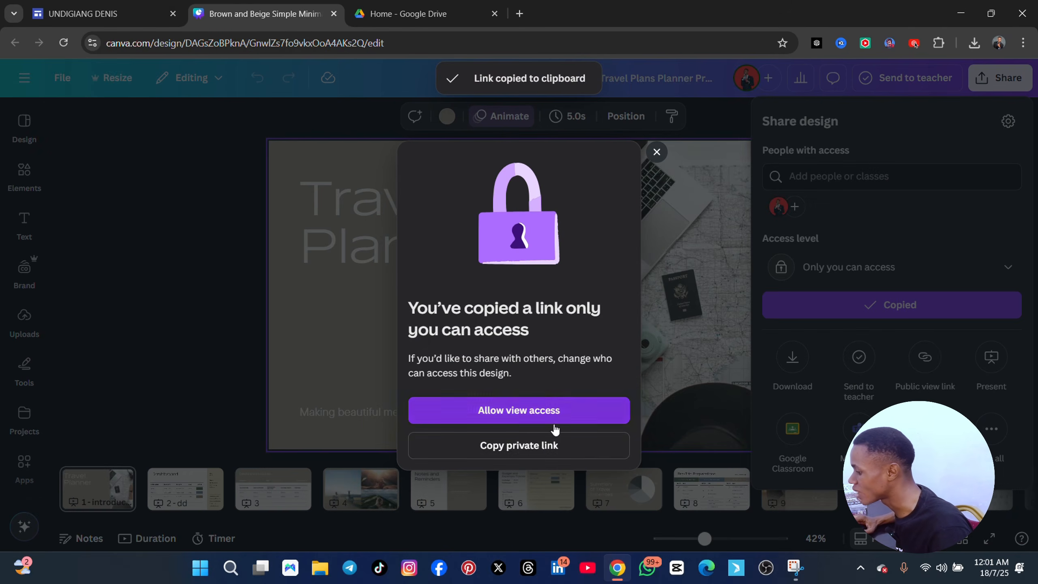
{"action": "left_click", "coordinate": [531, 445]}
{"action": "left_click", "coordinate": [102, 14]}
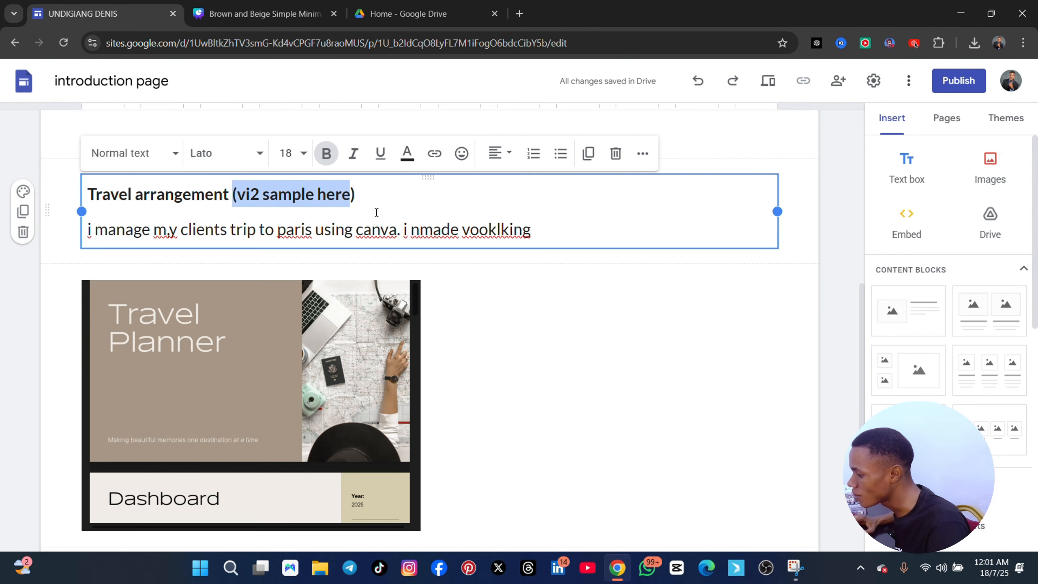
Link the selected heading text to the copied Canva design address
{"action": "left_click", "coordinate": [434, 156]}
{"action": "key", "text": "ctrl+v"}
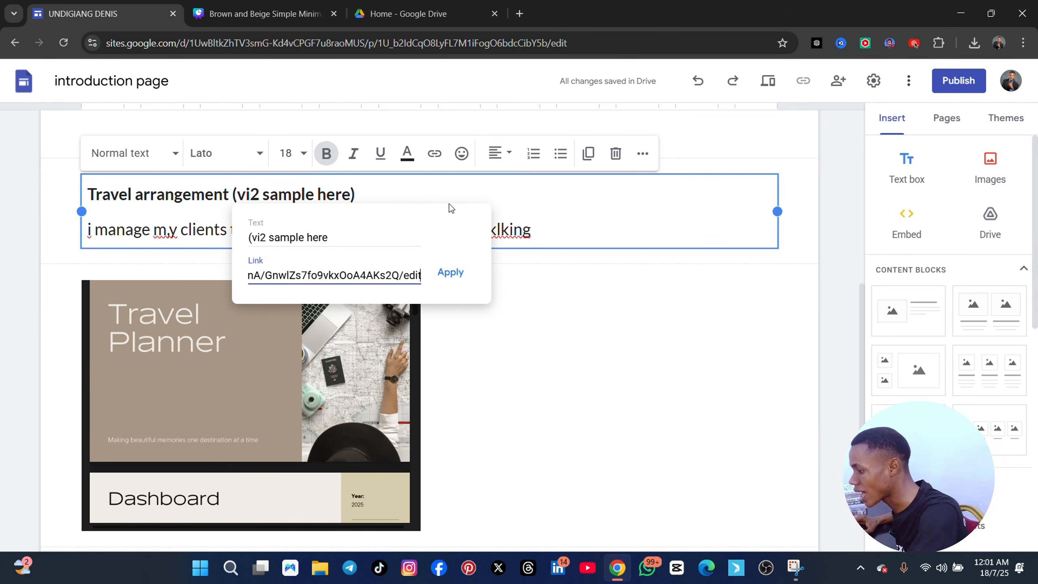
{"action": "left_click", "coordinate": [450, 272]}
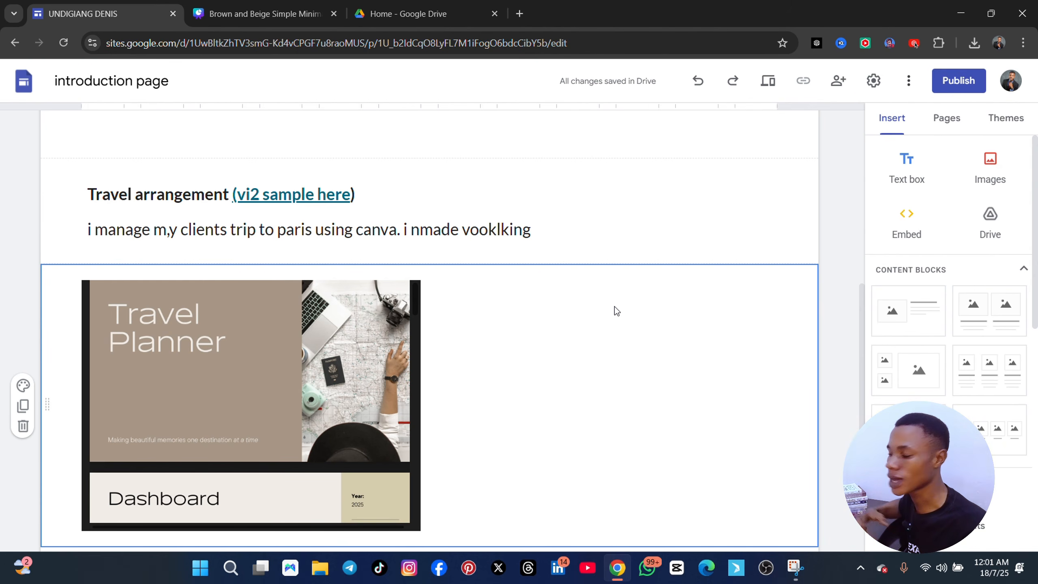
{"action": "scroll", "coordinate": [357, 360], "scroll_direction": "down", "scroll_amount": 3}
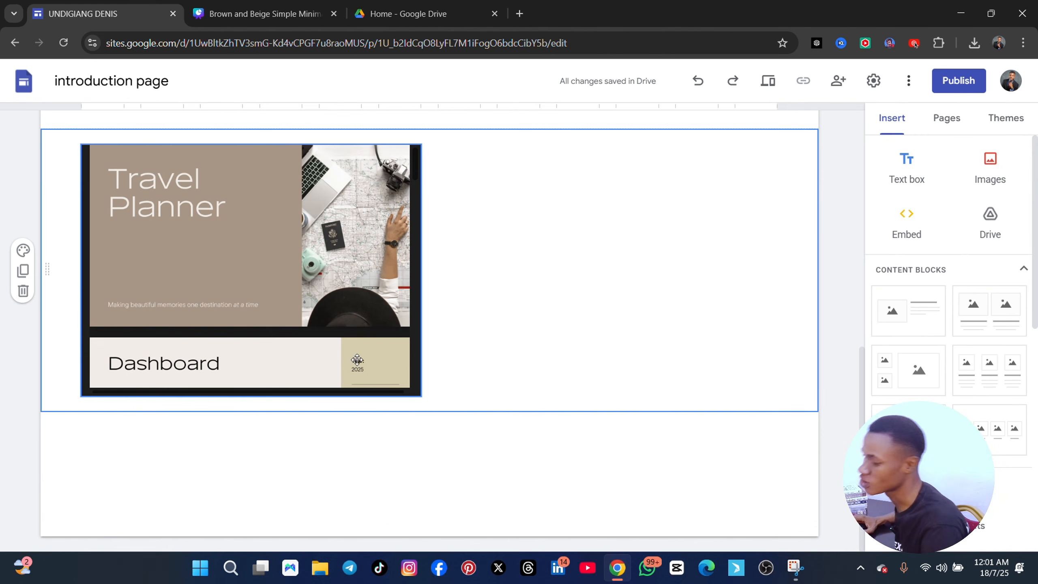
{"action": "scroll", "coordinate": [254, 329], "scroll_direction": "up", "scroll_amount": 3}
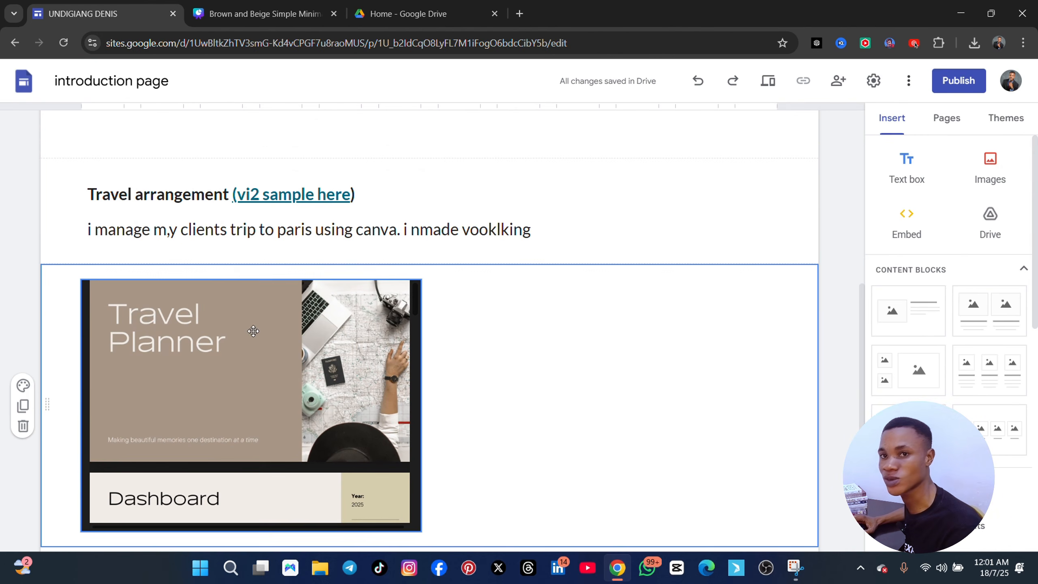
{"action": "scroll", "coordinate": [222, 260], "scroll_direction": "up", "scroll_amount": 3}
{"action": "scroll", "coordinate": [310, 398], "scroll_direction": "down", "scroll_amount": 5}
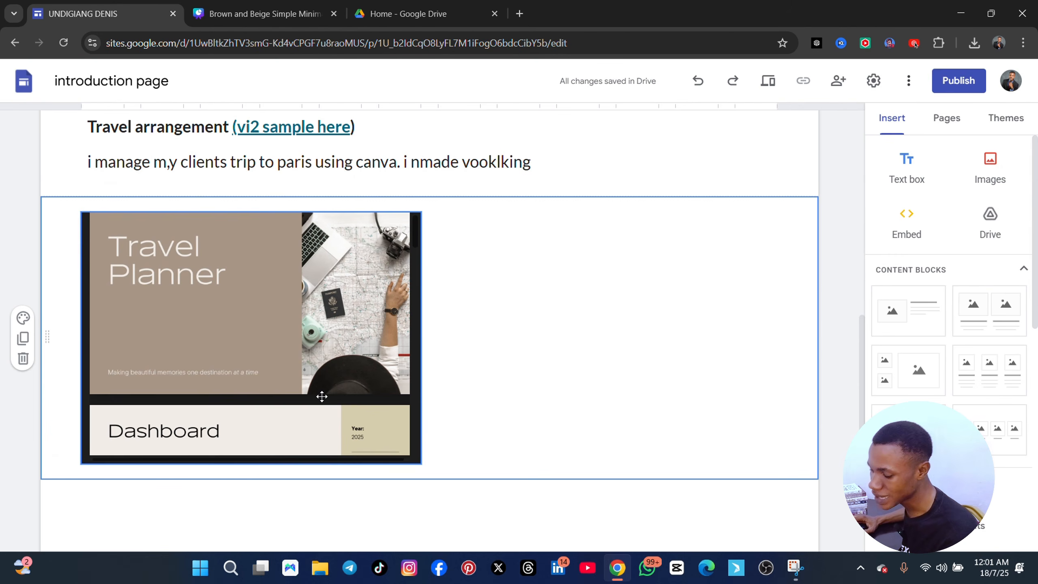
{"action": "scroll", "coordinate": [592, 427], "scroll_direction": "down", "scroll_amount": 2}
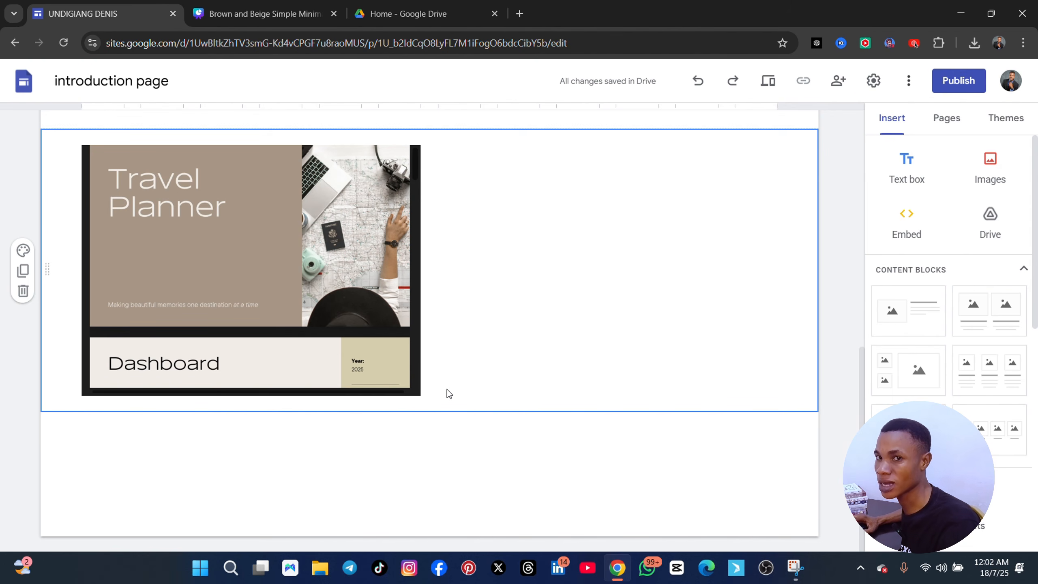
Switch to the Canva travel planner and examine its pages, including the Destination Guide, Packing List, Dashboard and Budget and Expenses Tracker
{"action": "left_click", "coordinate": [230, 14]}
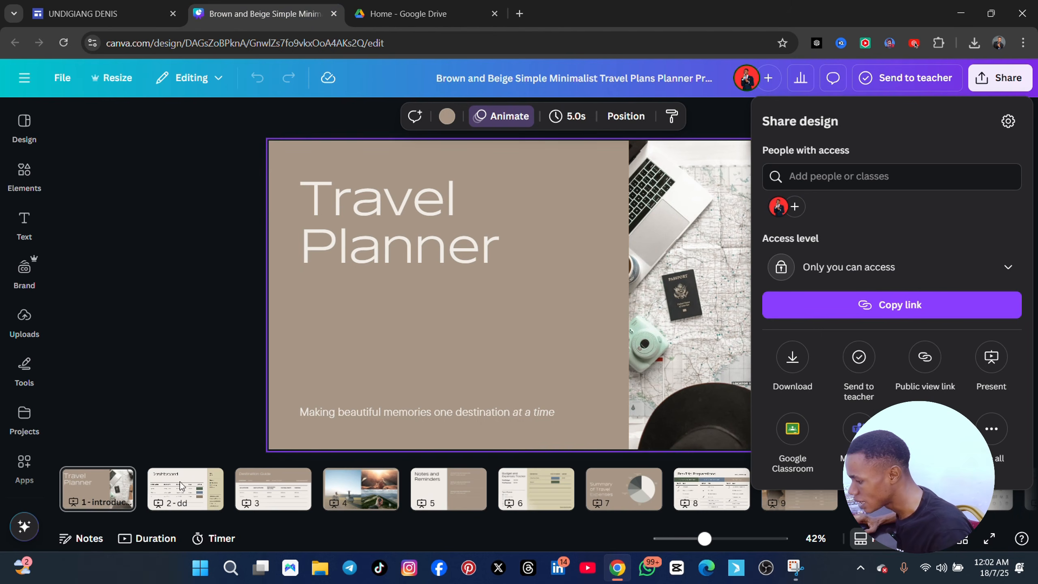
{"action": "left_click", "coordinate": [264, 492]}
{"action": "left_click", "coordinate": [264, 492]}
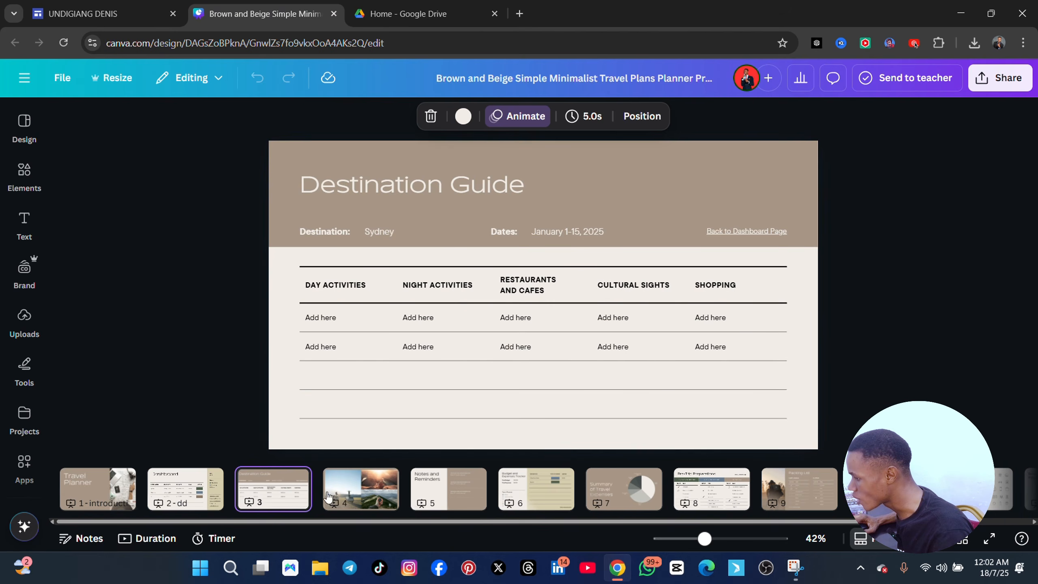
{"action": "left_click", "coordinate": [370, 499]}
{"action": "left_click", "coordinate": [424, 502]}
{"action": "left_click", "coordinate": [527, 502]}
{"action": "left_click", "coordinate": [619, 493]}
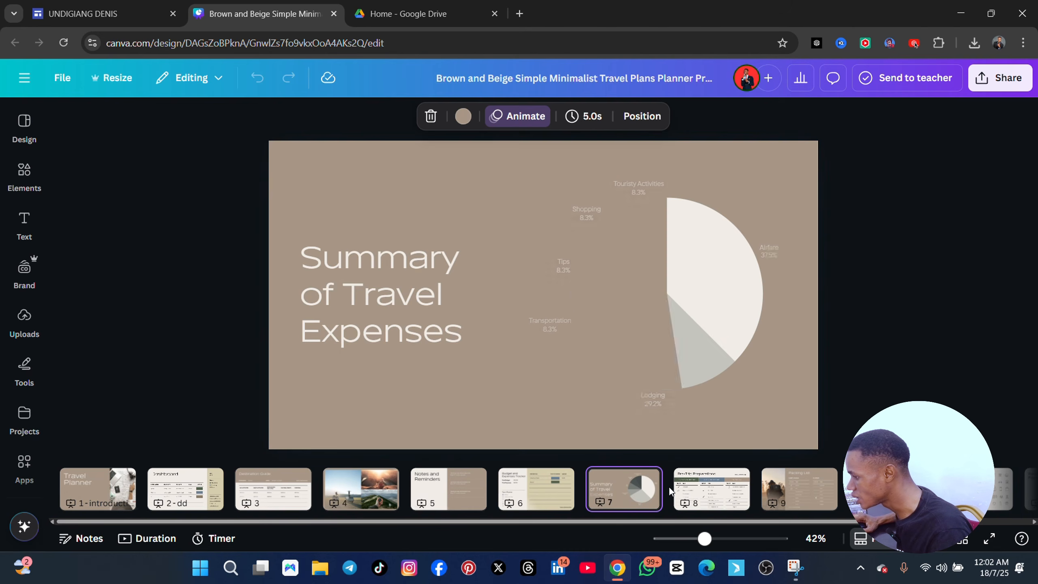
{"action": "left_click", "coordinate": [711, 494]}
{"action": "left_click", "coordinate": [834, 491]}
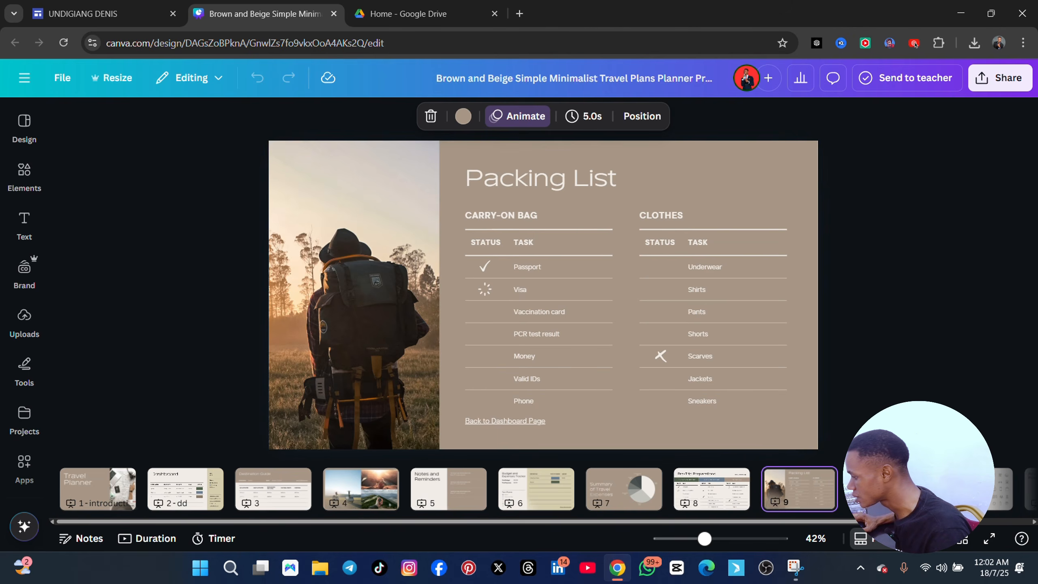
{"action": "left_click", "coordinate": [891, 492]}
{"action": "left_click", "coordinate": [973, 492]}
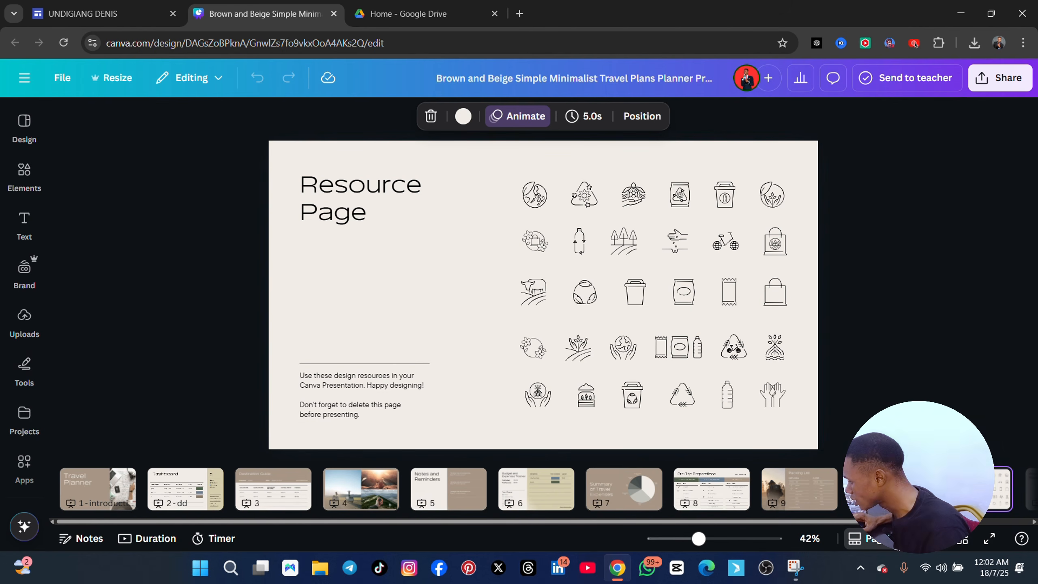
{"action": "left_click", "coordinate": [268, 493]}
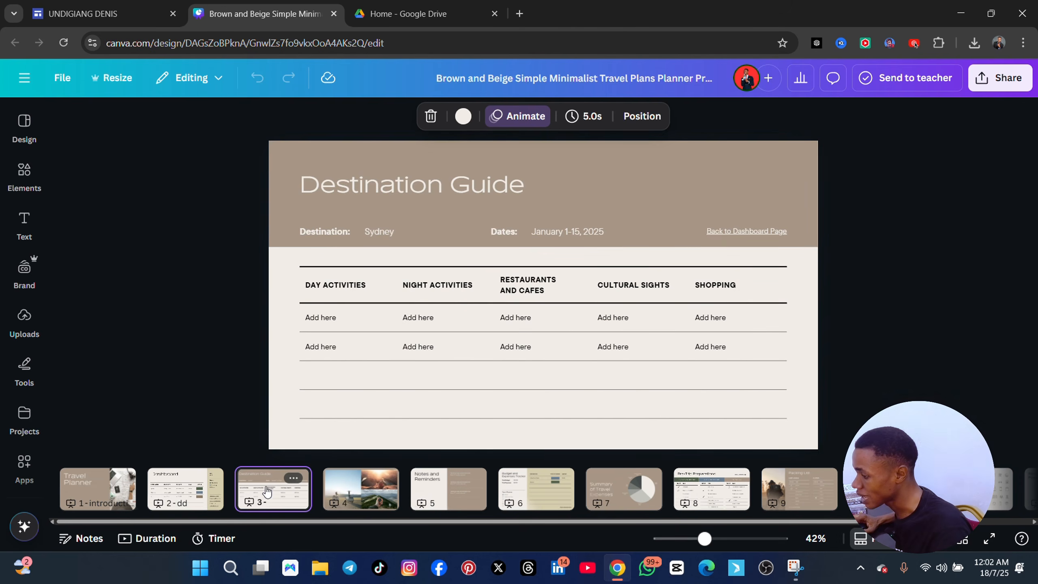
{"action": "left_click", "coordinate": [191, 502]}
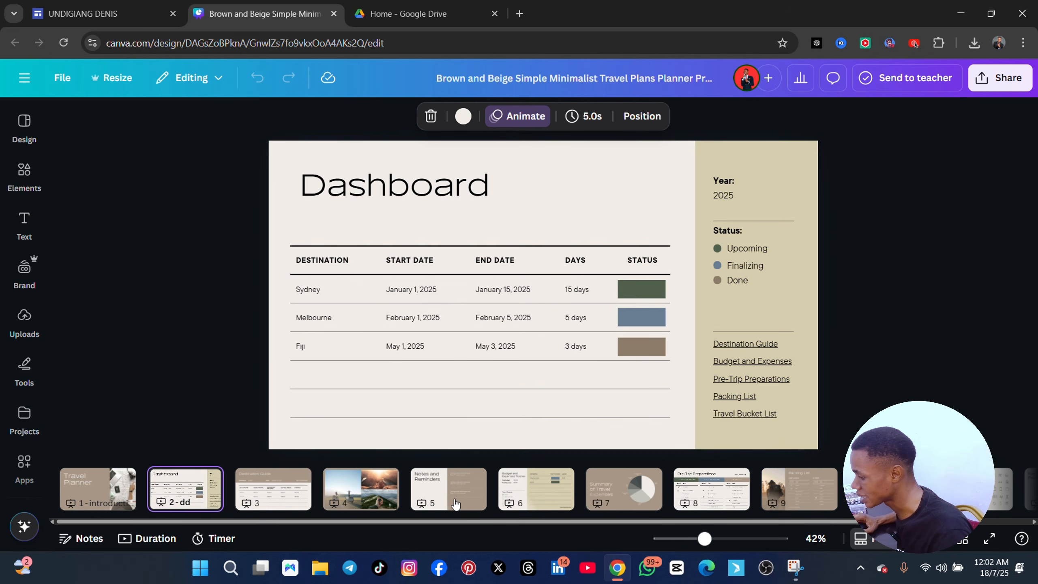
{"action": "left_click", "coordinate": [534, 490]}
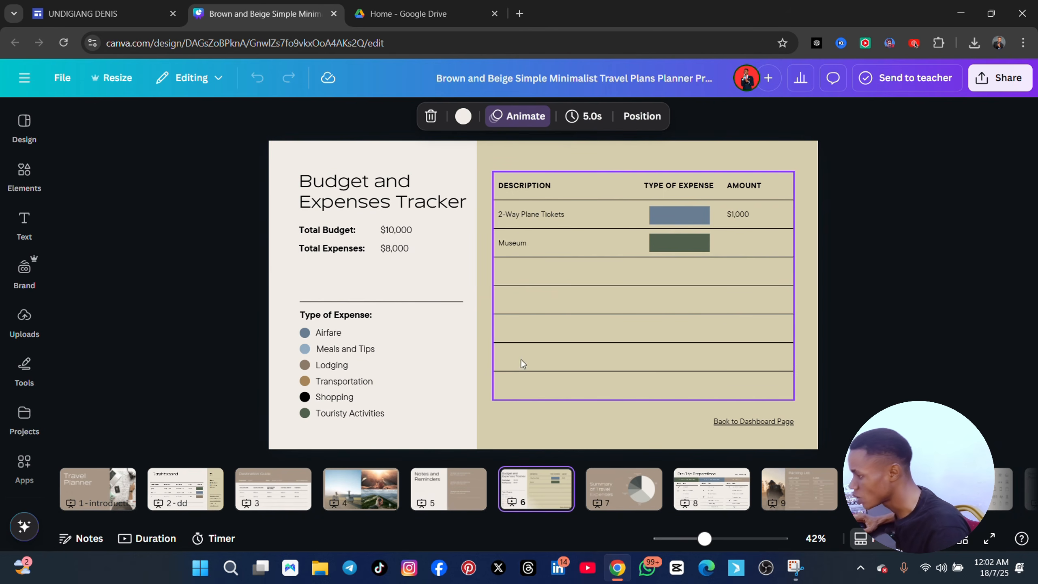
Return to the Google Sites editor and add a text box reading "travel itenery management" below the embedded travel planner
{"action": "left_click", "coordinate": [88, 12]}
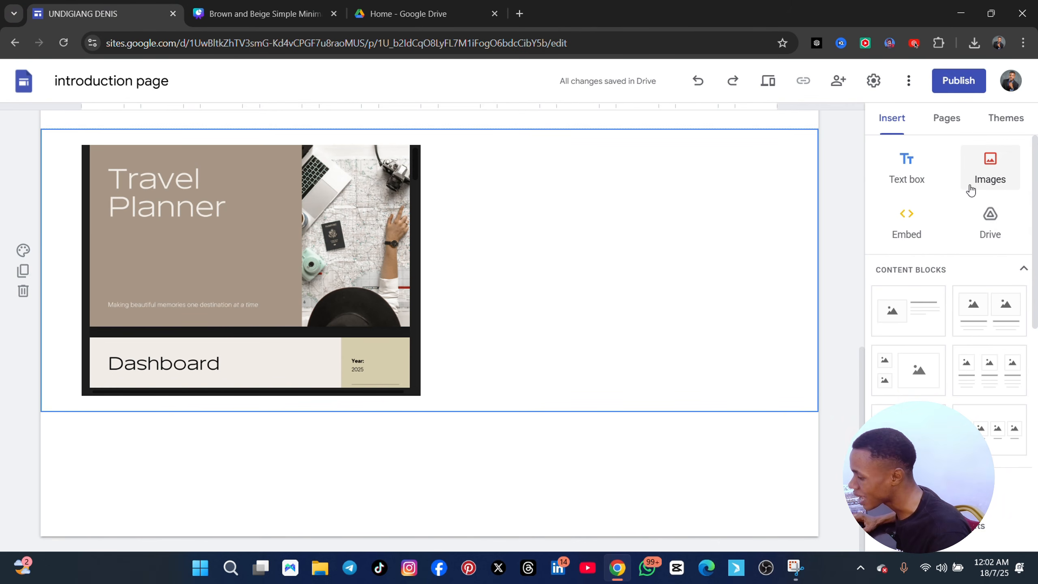
{"action": "left_click", "coordinate": [906, 166]}
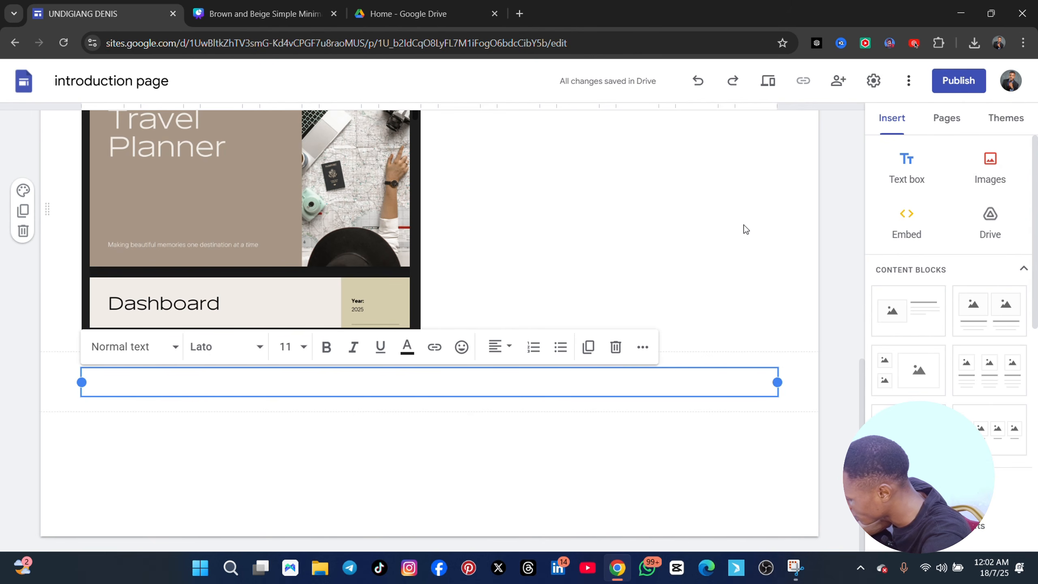
{"action": "type", "text": "Iten"}
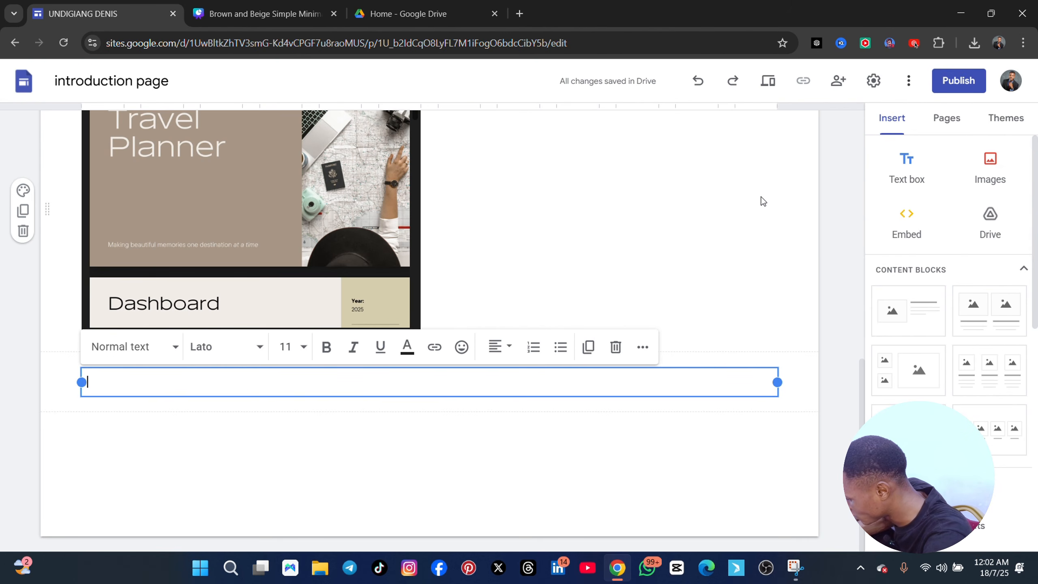
{"action": "type", "text": "travel iten"}
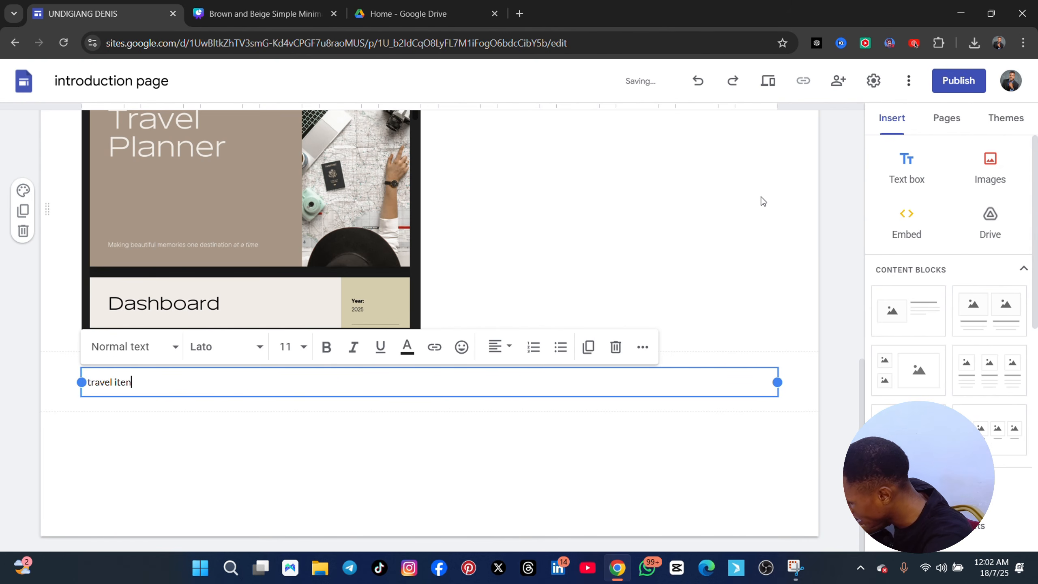
{"action": "type", "text": "ery management"}
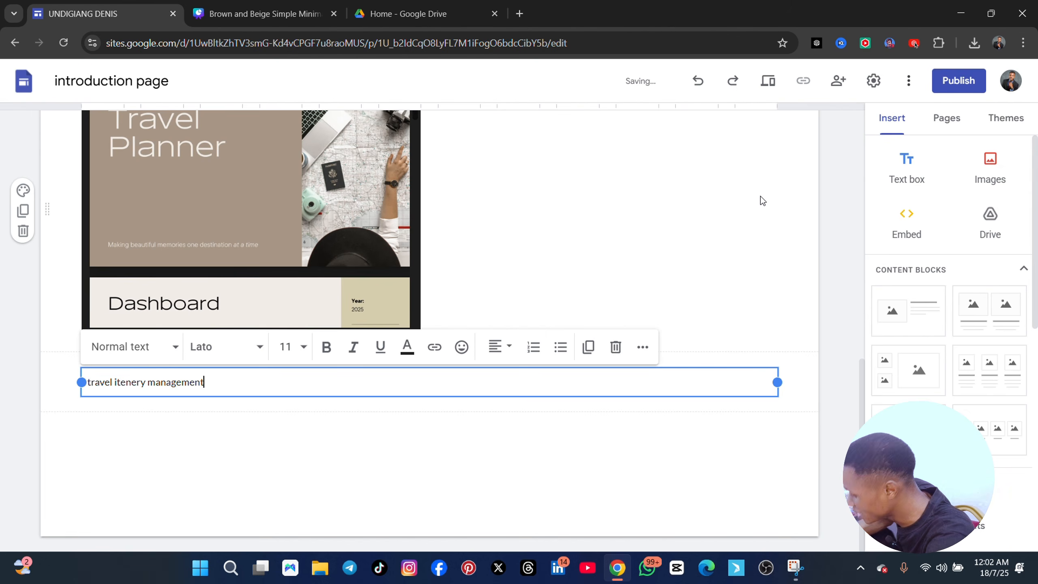
Make the "travel itenery management" heading bold and set its font size to 18
{"action": "key", "text": "ctrl+a"}
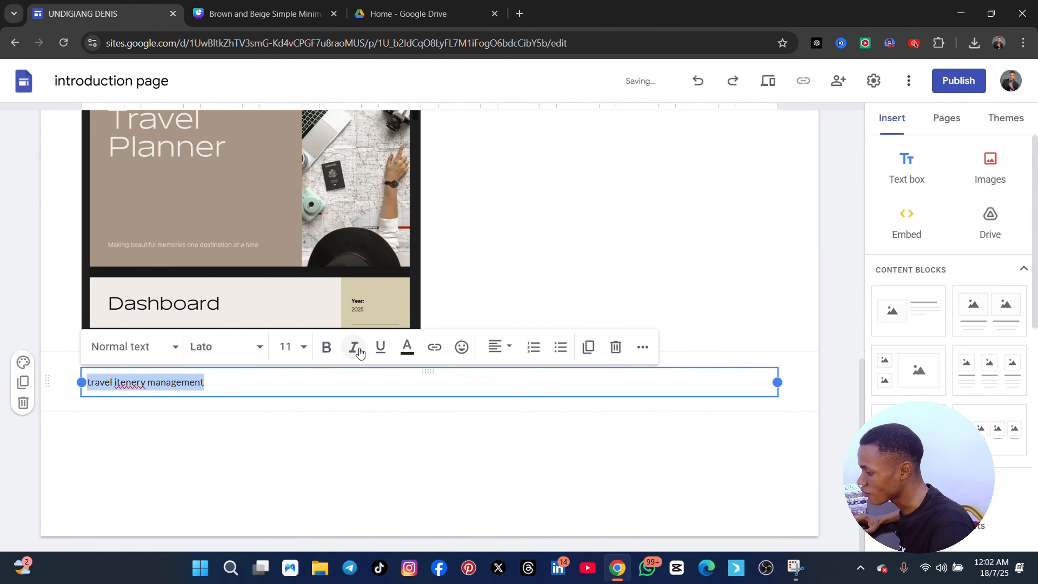
{"action": "left_click", "coordinate": [317, 350]}
{"action": "left_click", "coordinate": [304, 348]}
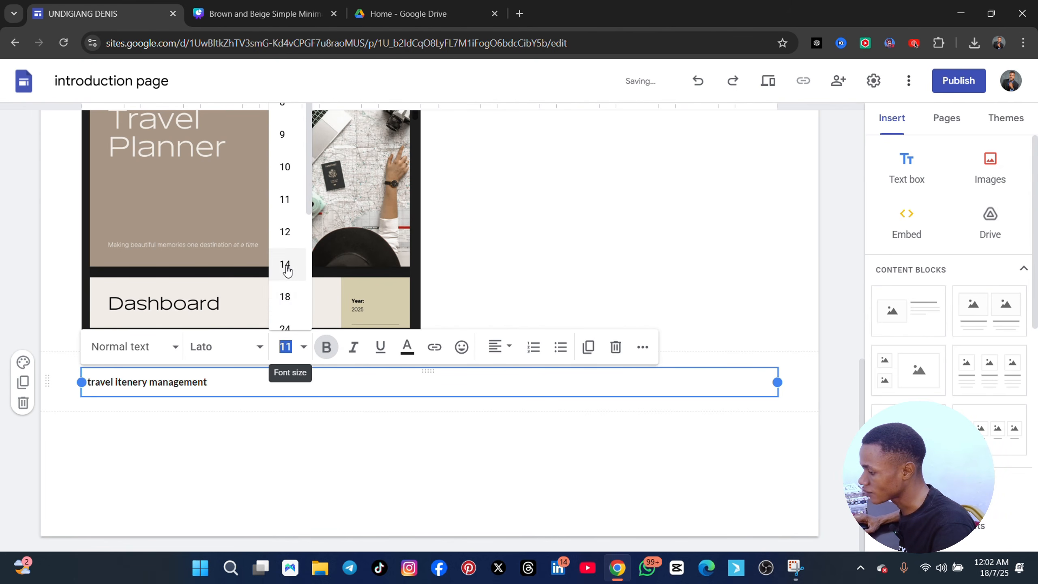
{"action": "left_click", "coordinate": [289, 326]}
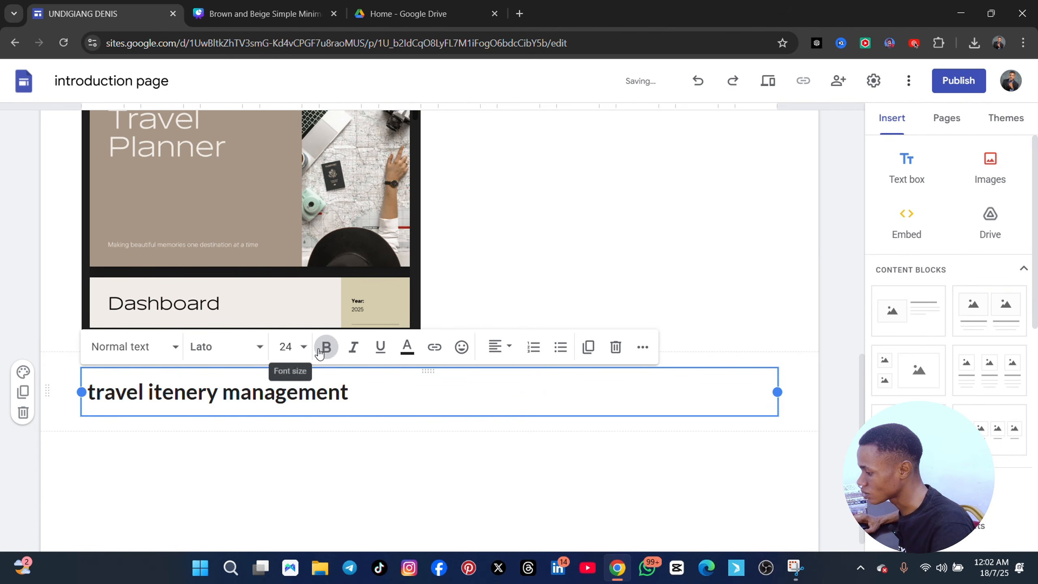
{"action": "left_click", "coordinate": [303, 348]}
{"action": "left_click", "coordinate": [285, 299]}
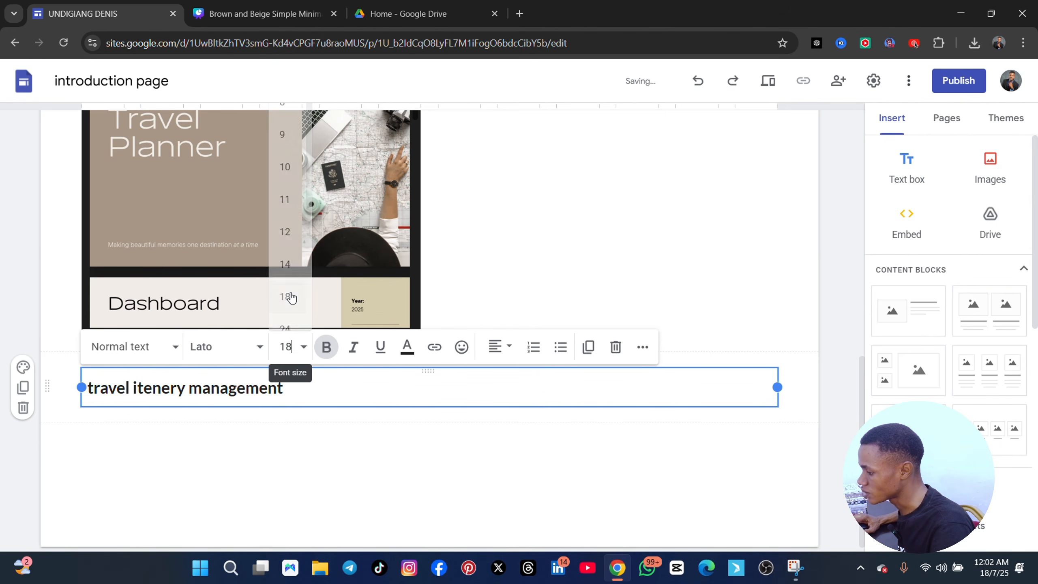
Add the description line "i mange travel itenerry" beneath the travel itenery management heading
{"action": "key", "text": "Return"}
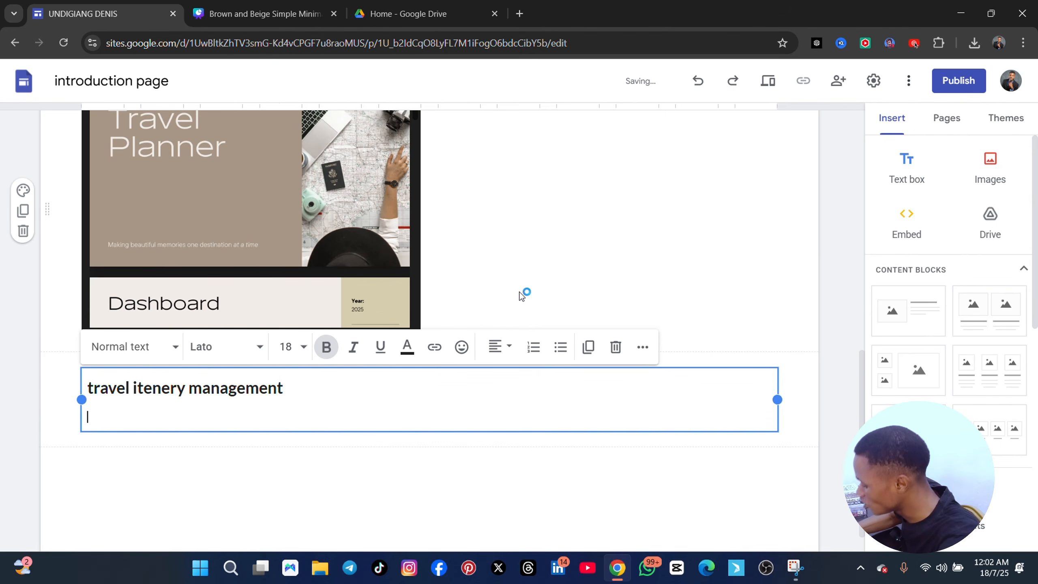
{"action": "type", "text": "i man"}
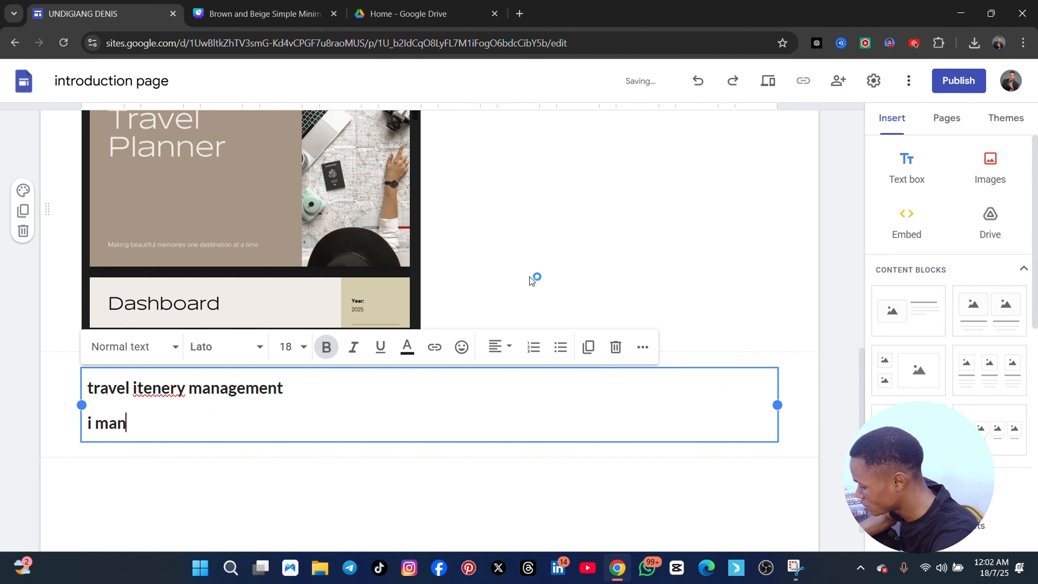
{"action": "type", "text": "ge travel i"}
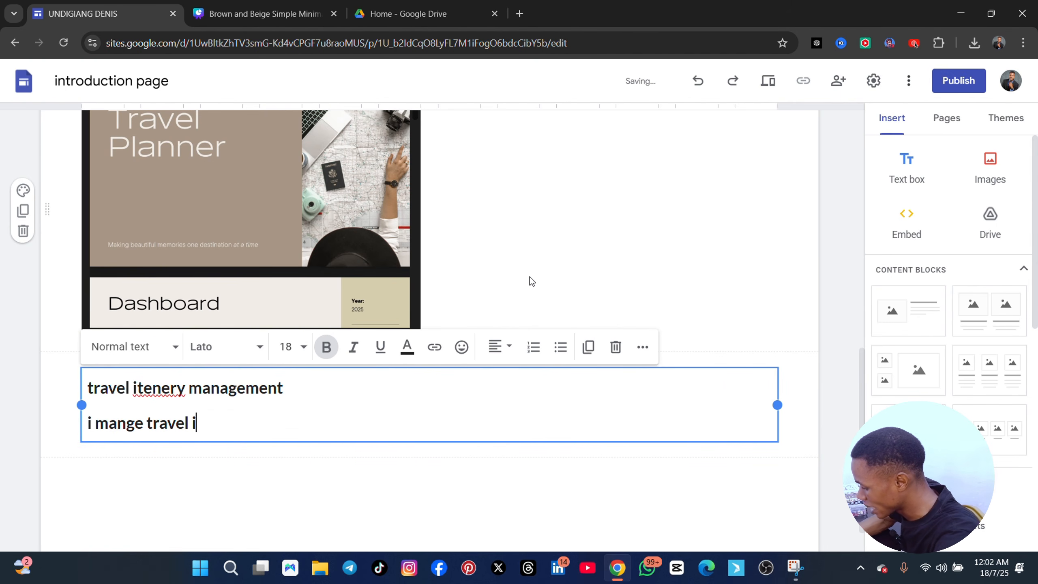
{"action": "type", "text": "tenerry"}
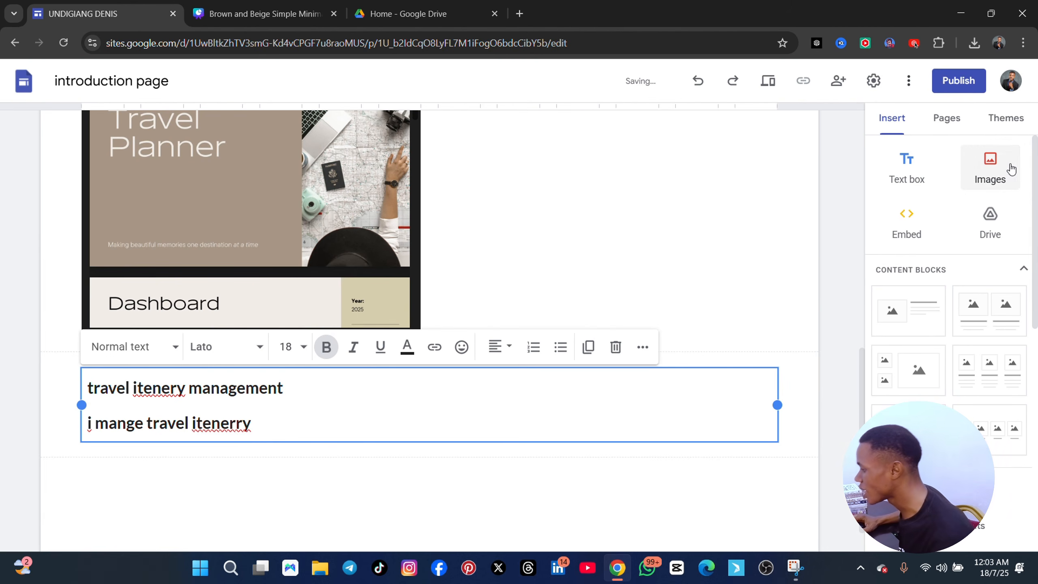
Upload the image "White Maximalist Happy New Week Design Digital Display (169) - Made with PosterMyWall" from Downloads below the description
{"action": "left_click", "coordinate": [997, 167]}
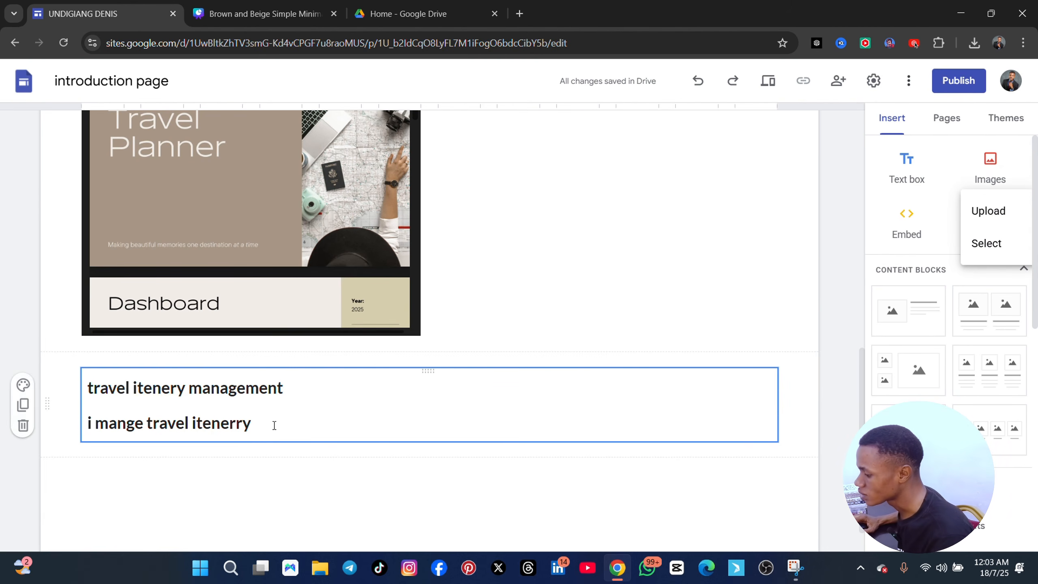
{"action": "left_click", "coordinate": [989, 210]}
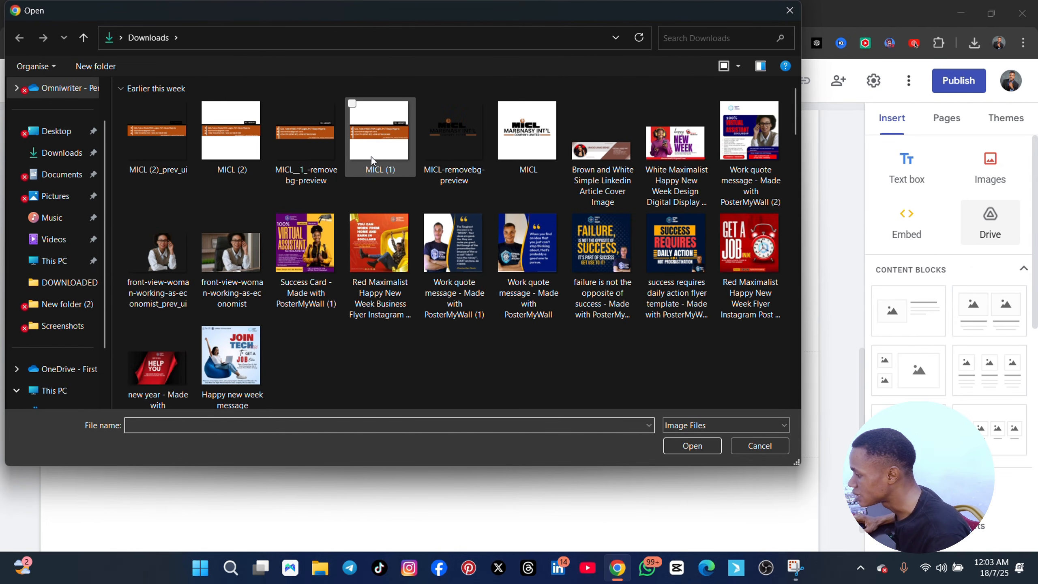
{"action": "left_click", "coordinate": [672, 148]}
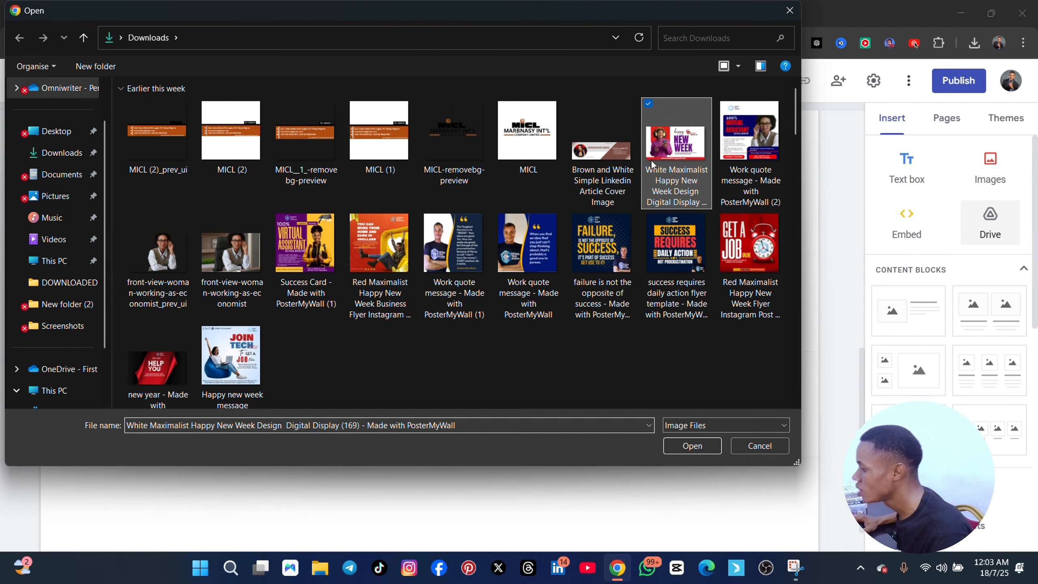
{"action": "left_click", "coordinate": [675, 445]}
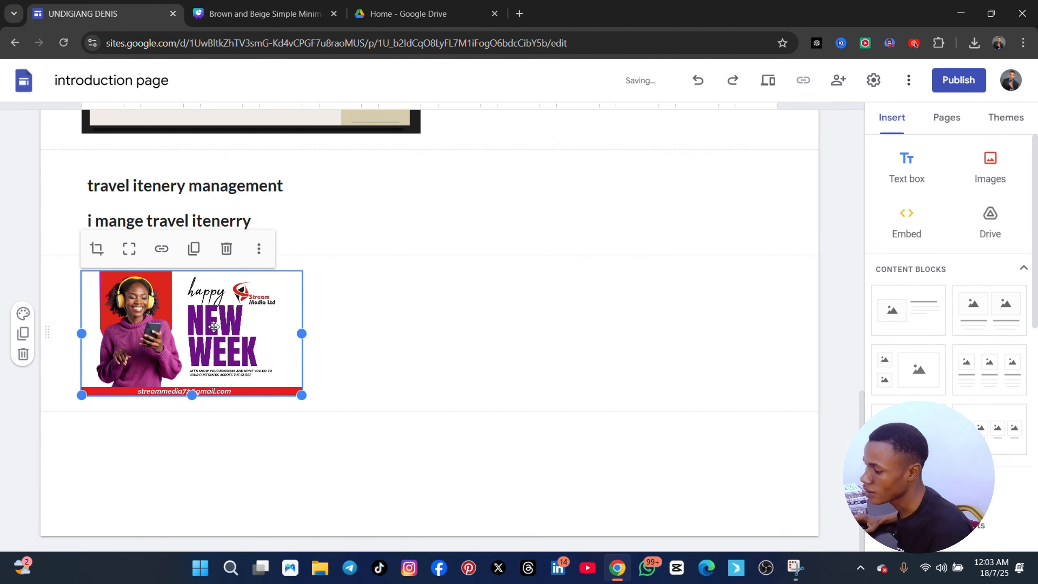
Remove the bold formatting from the "i mange travel itenerry" description line
{"action": "left_click", "coordinate": [208, 219]}
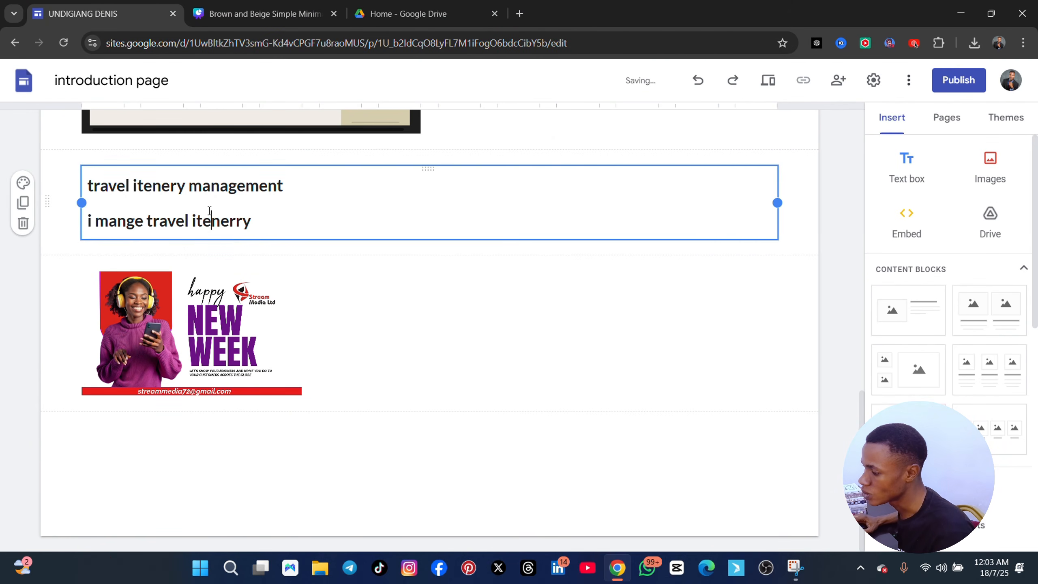
{"action": "left_click_drag", "start_coordinate": [283, 225], "coordinate": [42, 232]}
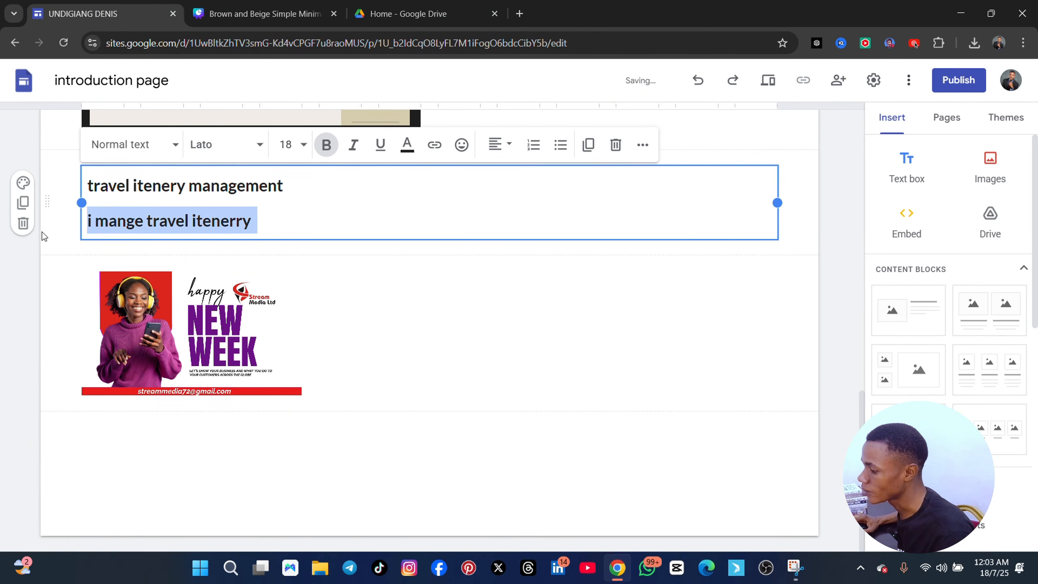
{"action": "left_click", "coordinate": [326, 144]}
{"action": "scroll", "coordinate": [383, 317], "scroll_direction": "up", "scroll_amount": 1}
{"action": "scroll", "coordinate": [381, 313], "scroll_direction": "up", "scroll_amount": 13}
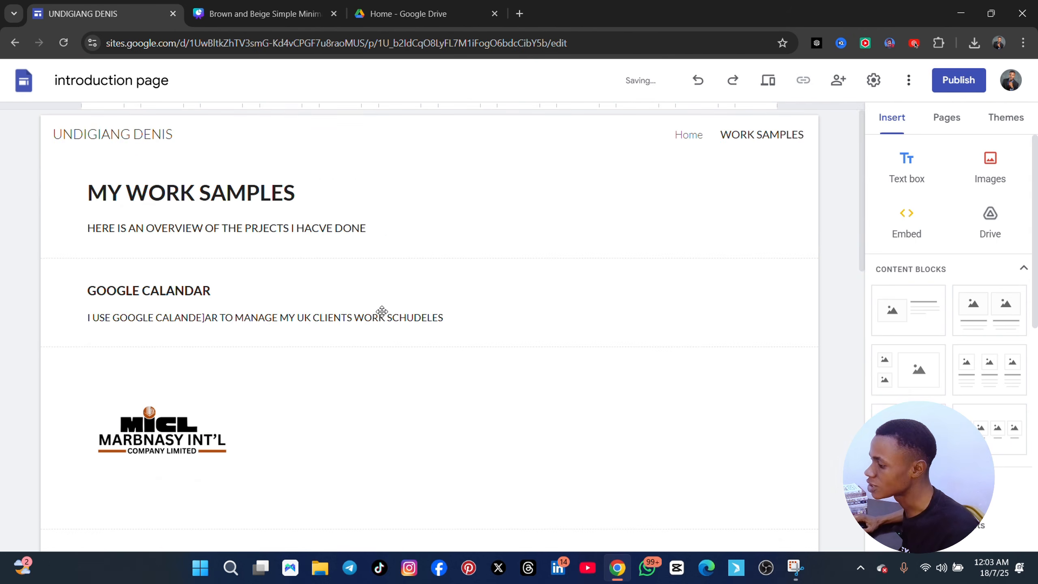
{"action": "scroll", "coordinate": [380, 317], "scroll_direction": "down", "scroll_amount": 14}
{"action": "scroll", "coordinate": [381, 318], "scroll_direction": "up", "scroll_amount": 13}
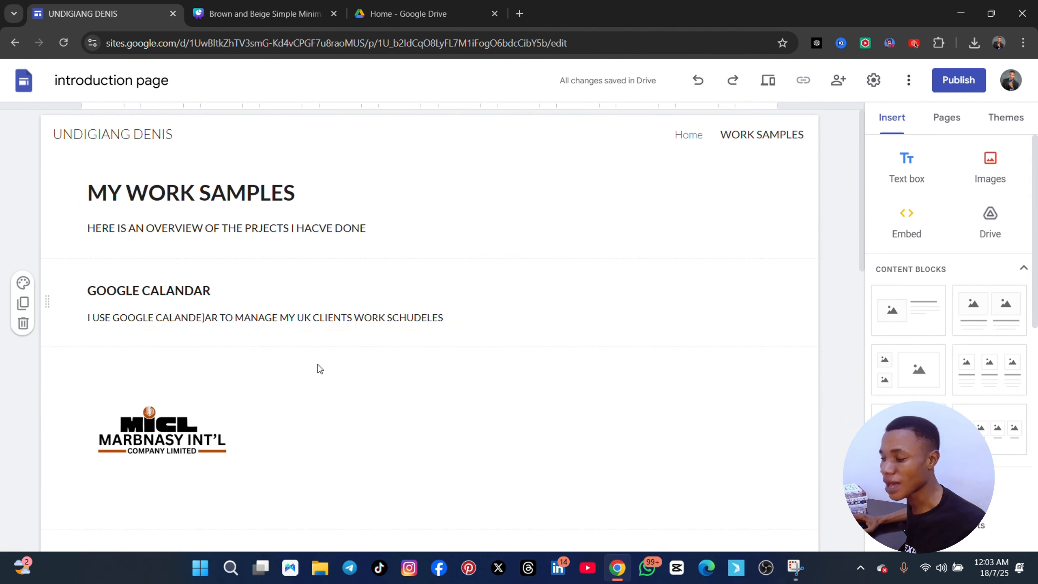
{"action": "scroll", "coordinate": [291, 352], "scroll_direction": "down", "scroll_amount": 14}
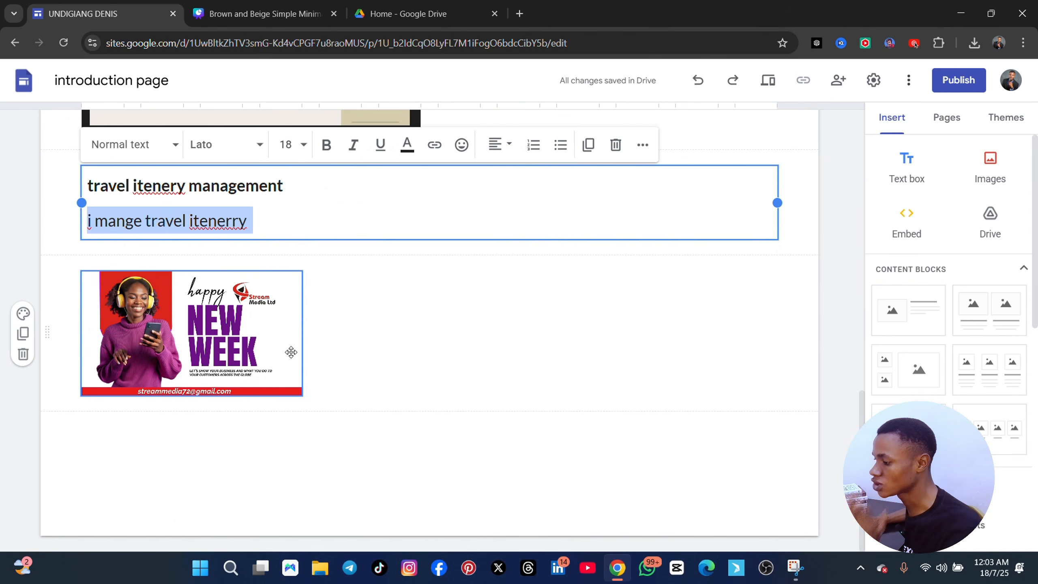
Insert a text box below the Happy New Week image with the title line "porject management"
{"action": "left_click", "coordinate": [330, 377]}
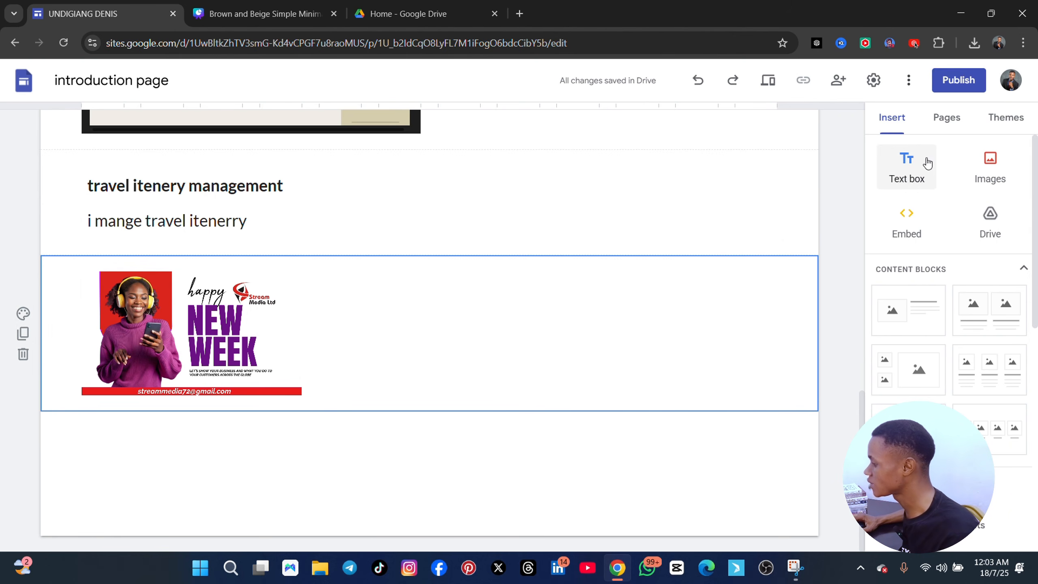
{"action": "left_click", "coordinate": [906, 159]}
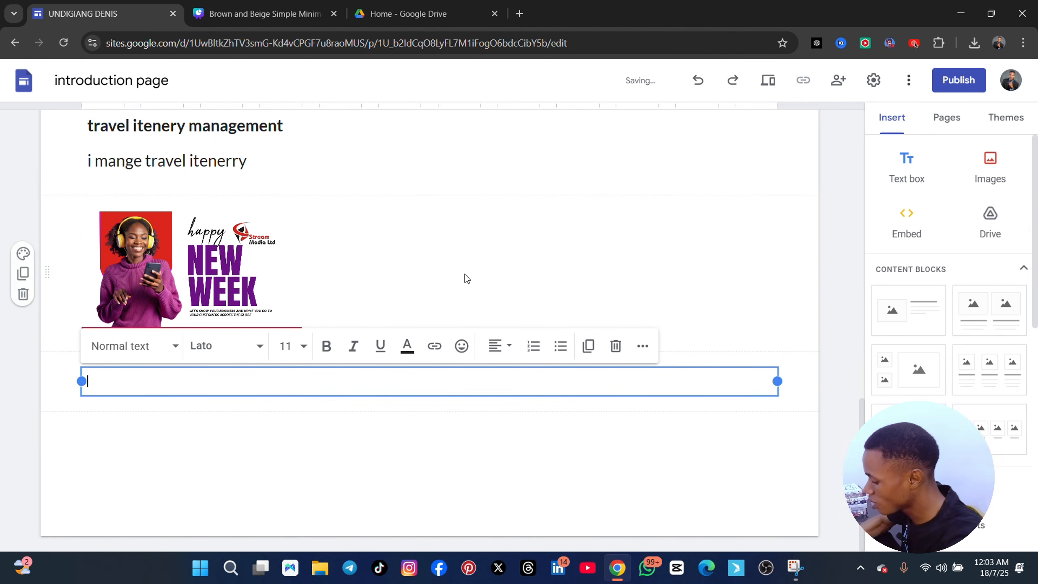
{"action": "type", "text": "porj"}
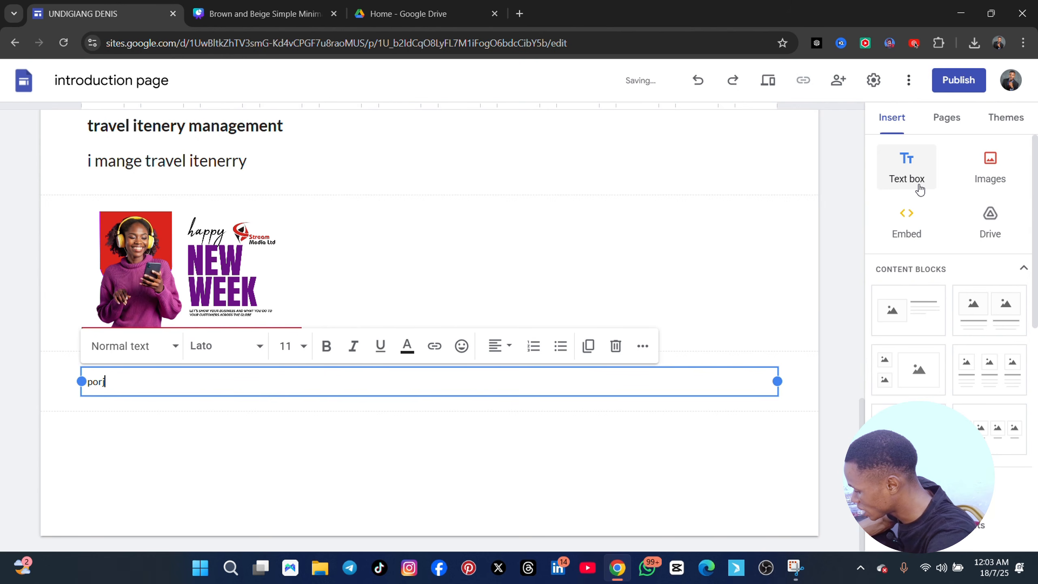
{"action": "type", "text": "ect management"}
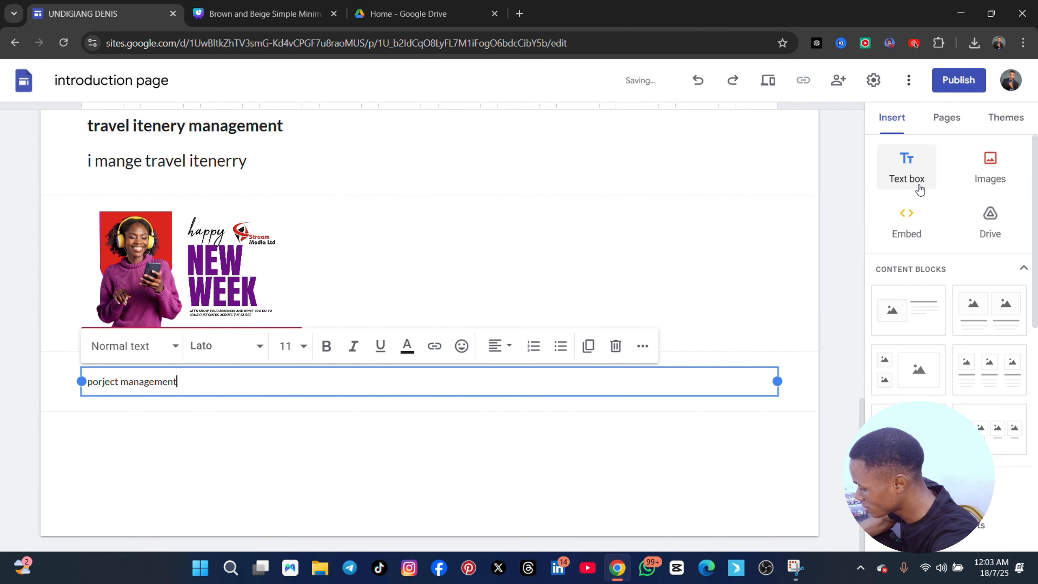
{"action": "key", "text": "Return"}
Add the description "i manage my clients project by orginsing the stask, asigning using trello" beneath the title, followed by a blank line
{"action": "type", "text": "i naG"}
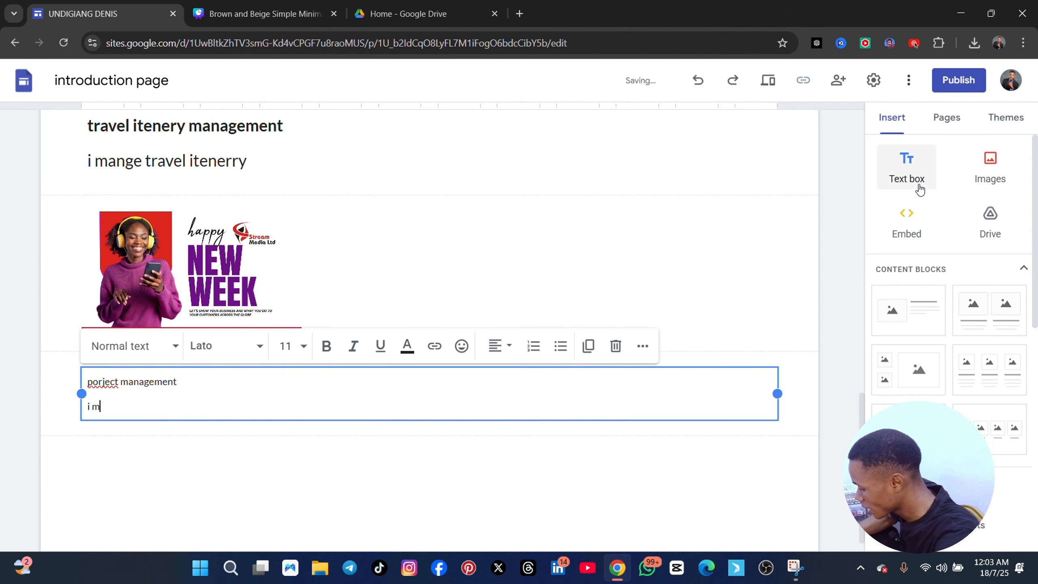
{"action": "type", "text": "anage my clients project"}
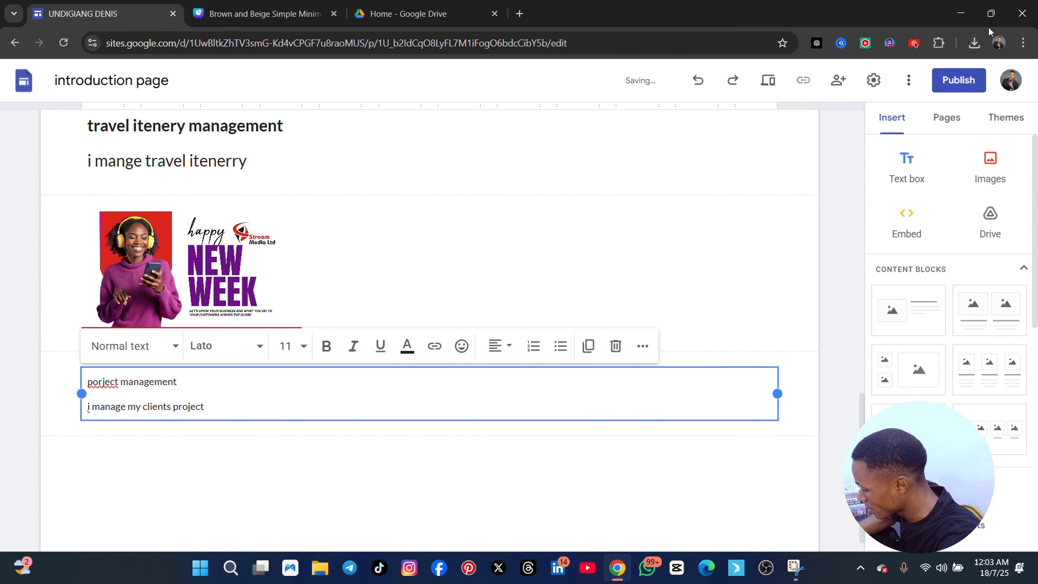
{"action": "type", "text": "ns"}
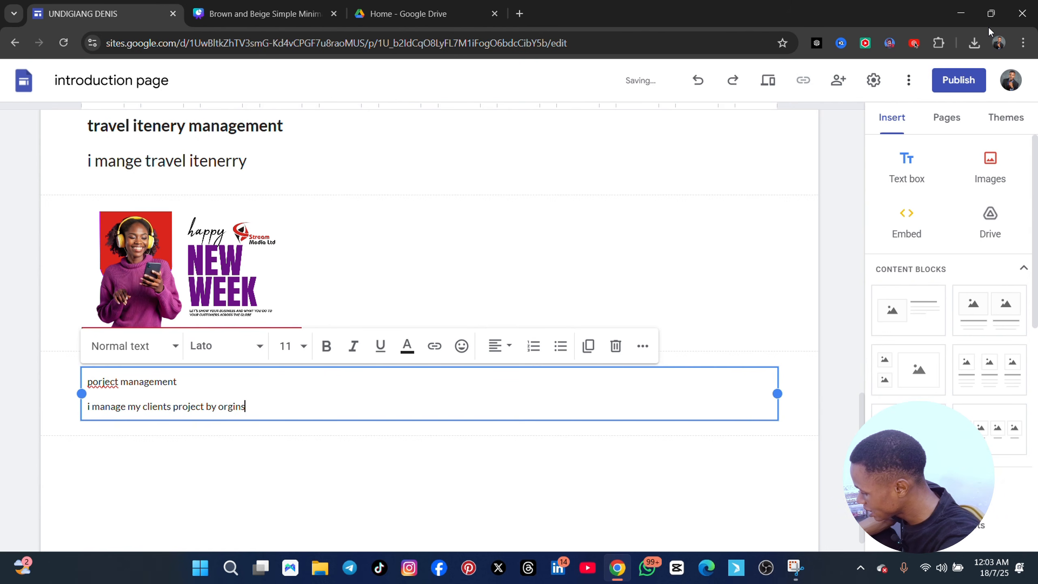
{"action": "type", "text": "ing the sta"}
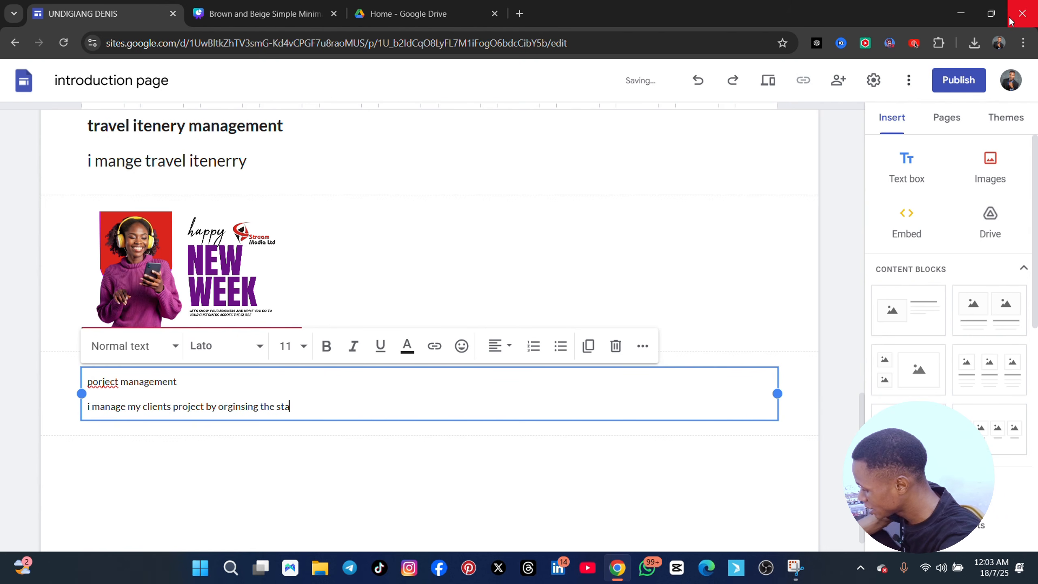
{"action": "type", "text": "sk, asigni"}
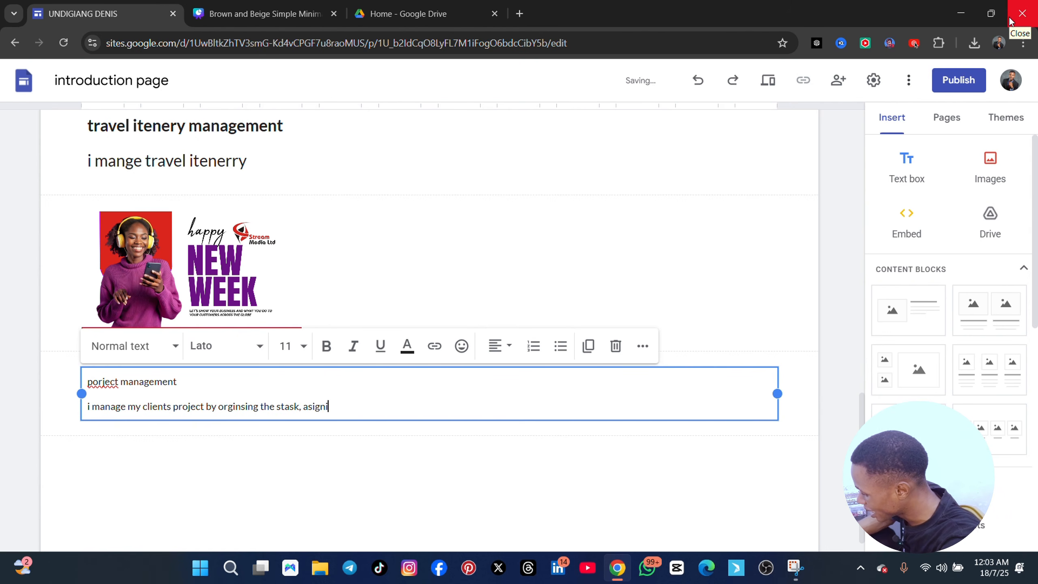
{"action": "type", "text": "ng"}
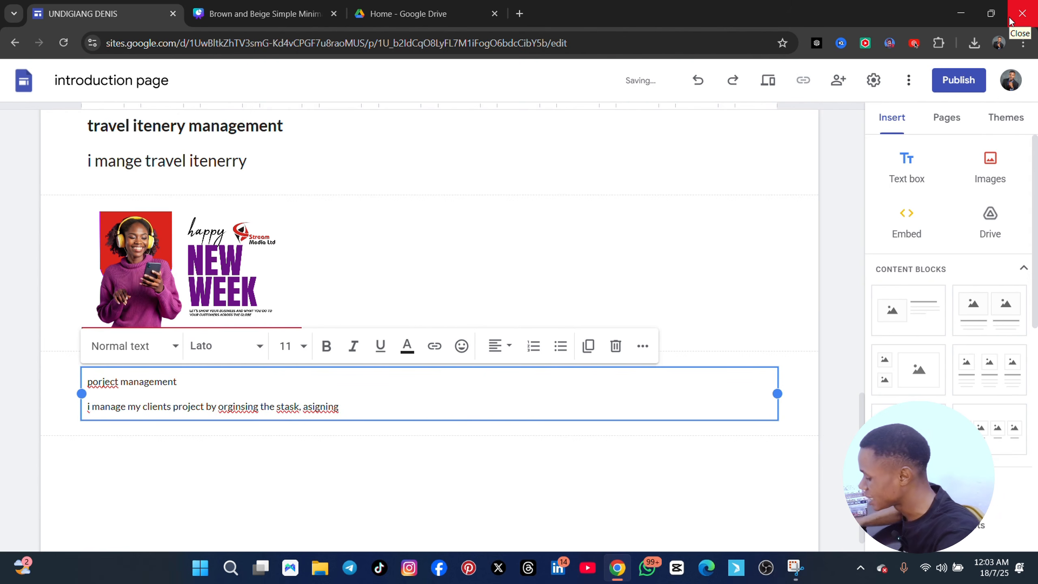
{"action": "type", "text": " using trel"}
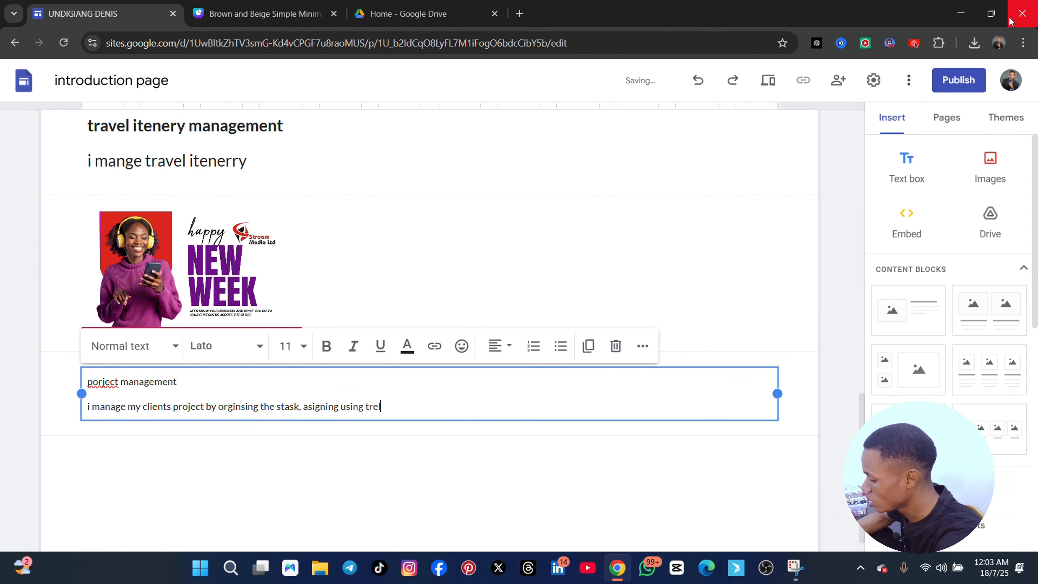
{"action": "type", "text": "lo"}
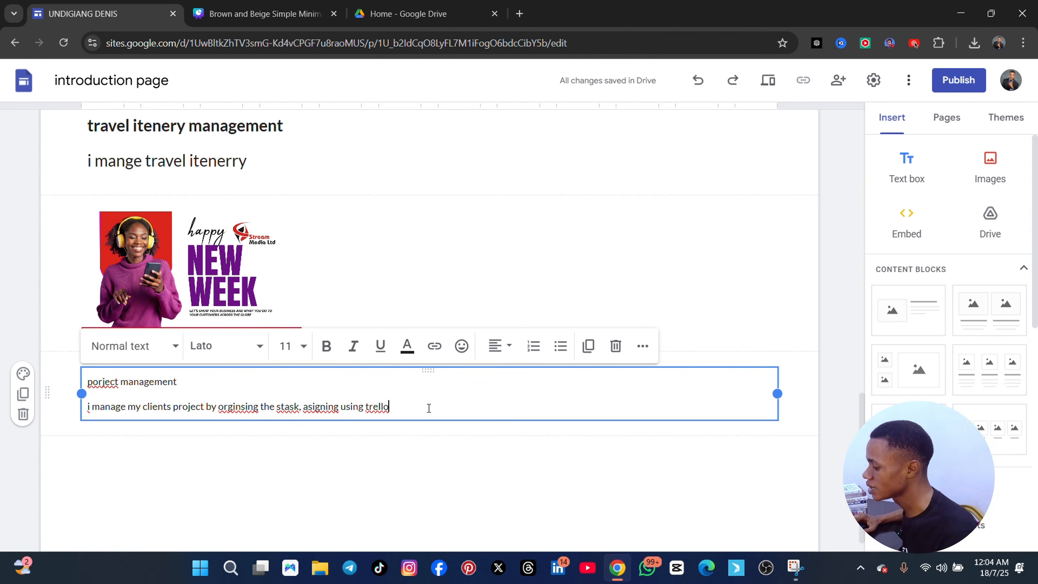
{"action": "key", "text": "Return"}
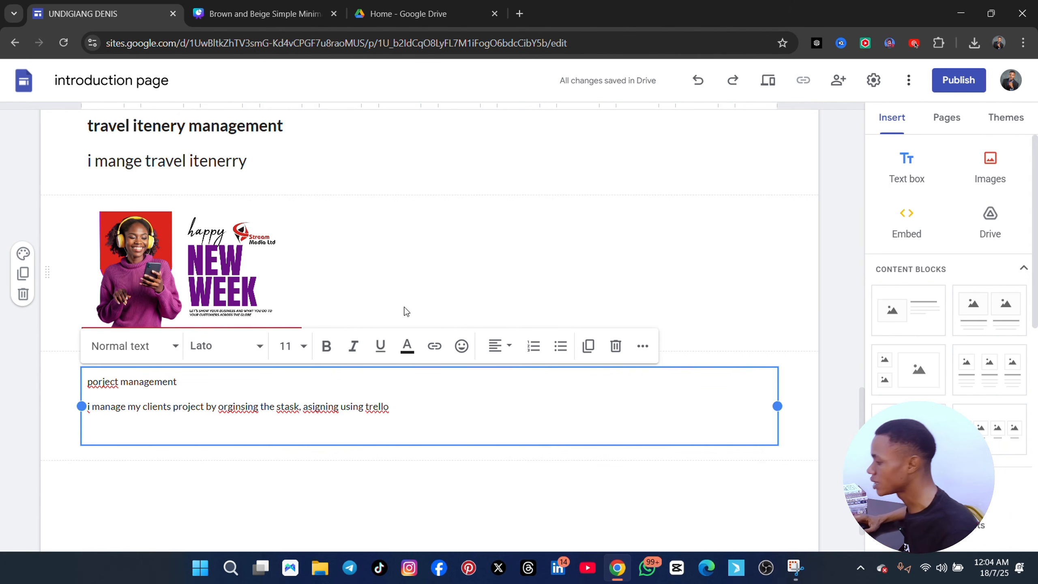
Upload the image "Happy new week message corporate template - Made with PosterMyWall" from Downloads below the porject management text
{"action": "left_click", "coordinate": [993, 178]}
{"action": "left_click", "coordinate": [990, 207]}
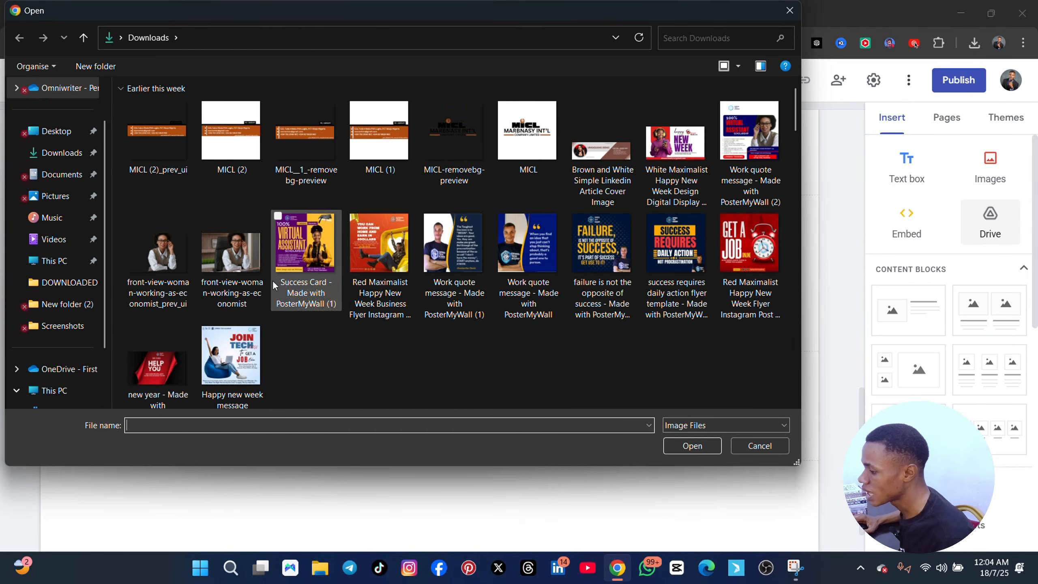
{"action": "scroll", "coordinate": [271, 291], "scroll_direction": "down", "scroll_amount": 4}
{"action": "scroll", "coordinate": [251, 280], "scroll_direction": "up", "scroll_amount": 2}
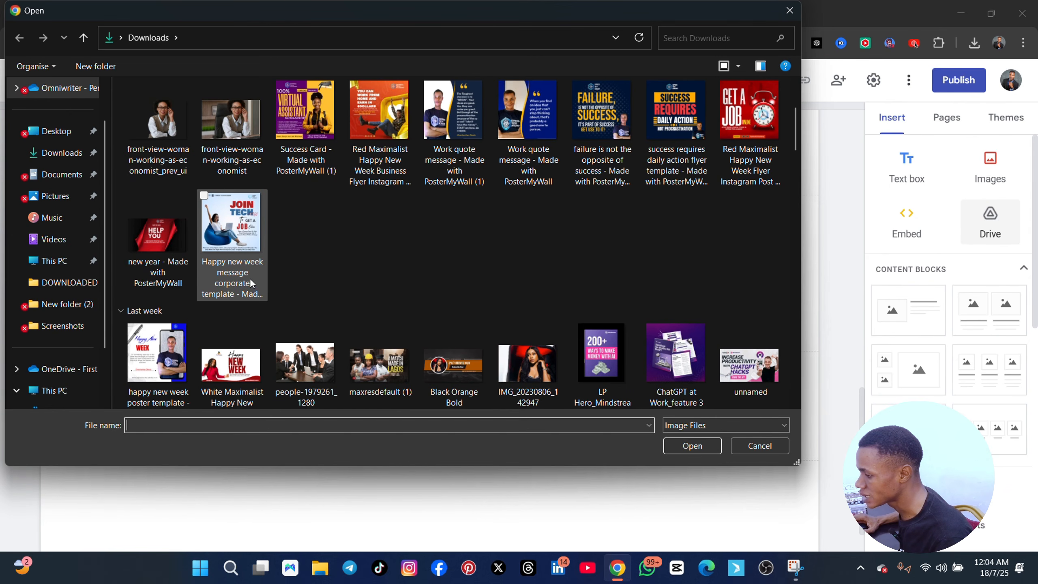
{"action": "left_click", "coordinate": [230, 223]}
{"action": "left_click", "coordinate": [699, 440]}
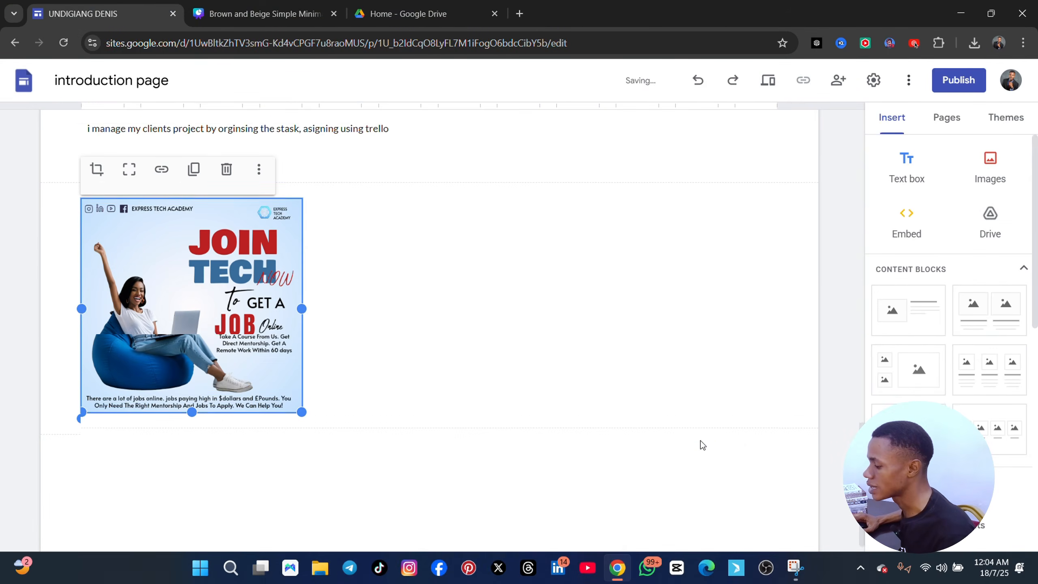
Set the "porject management" heading's font size to 24 and make it bold
{"action": "scroll", "coordinate": [311, 274], "scroll_direction": "up", "scroll_amount": 4}
{"action": "left_click_drag", "start_coordinate": [182, 288], "coordinate": [42, 285]}
{"action": "left_click", "coordinate": [178, 288]}
{"action": "left_click_drag", "start_coordinate": [178, 287], "coordinate": [64, 284]}
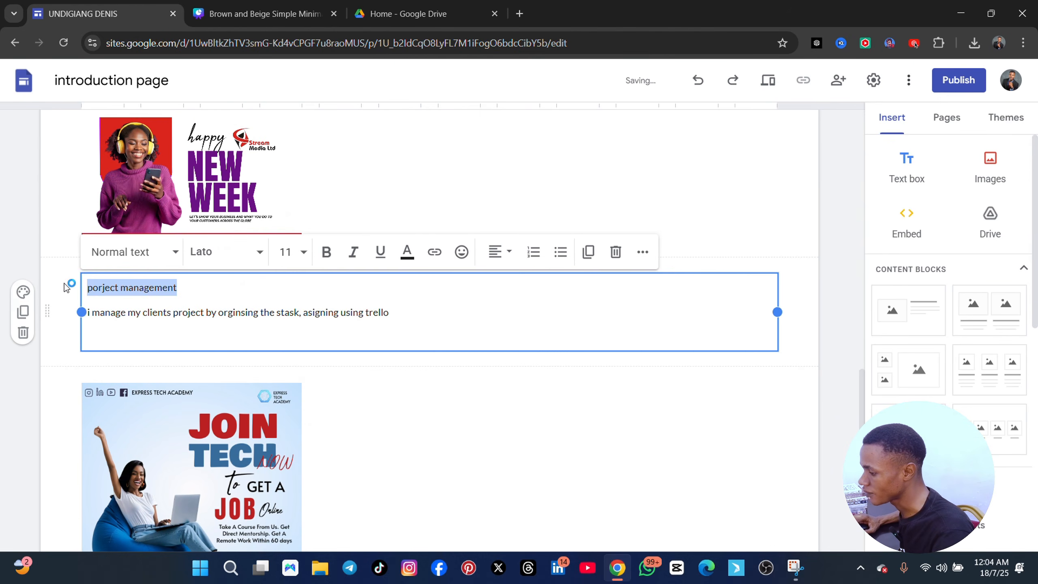
{"action": "left_click", "coordinate": [179, 288]}
{"action": "left_click_drag", "start_coordinate": [178, 287], "coordinate": [86, 287]}
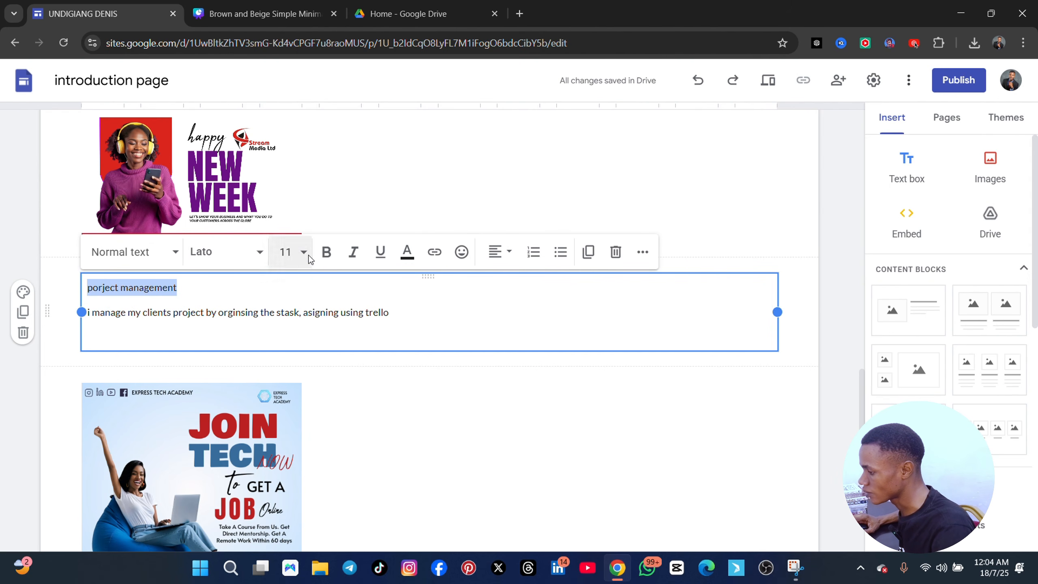
{"action": "left_click", "coordinate": [291, 252]}
{"action": "left_click", "coordinate": [284, 344]}
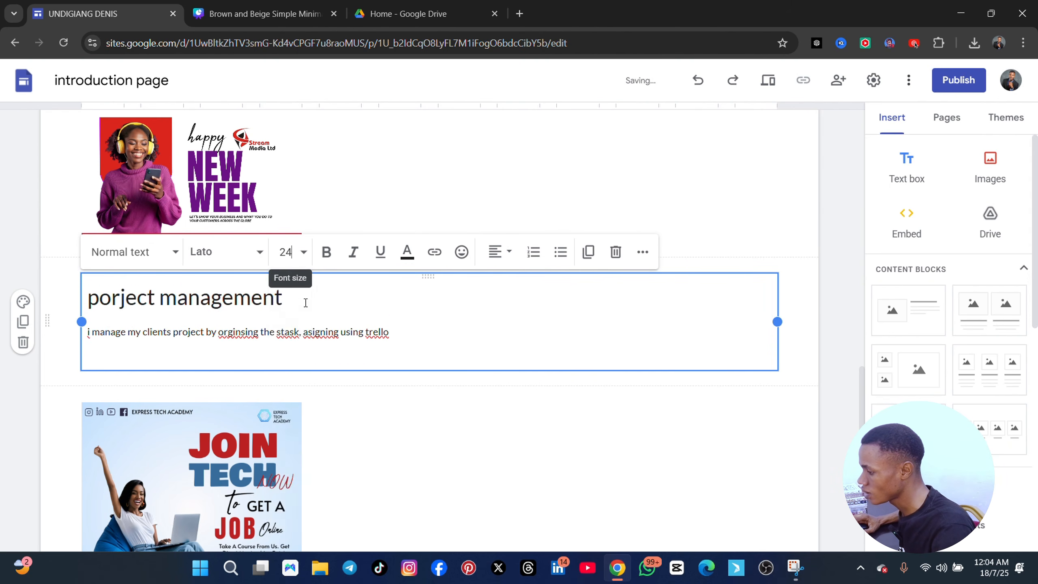
{"action": "left_click", "coordinate": [326, 252]}
{"action": "left_click", "coordinate": [449, 354]}
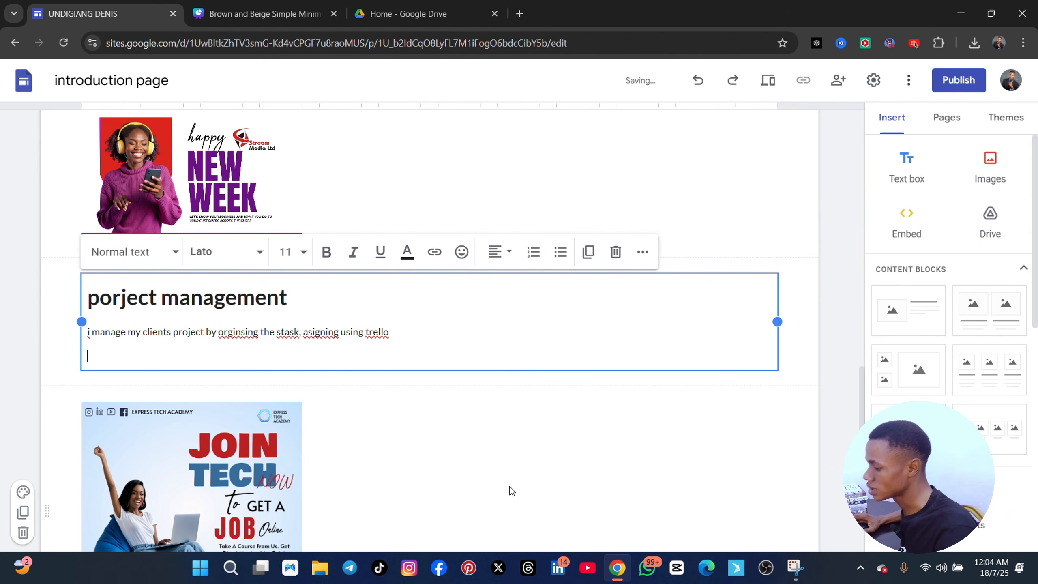
Insert a text box below the Join Tech image with the description "i automat my clients workflowe using zaPIER"
{"action": "scroll", "coordinate": [444, 433], "scroll_direction": "down", "scroll_amount": 5}
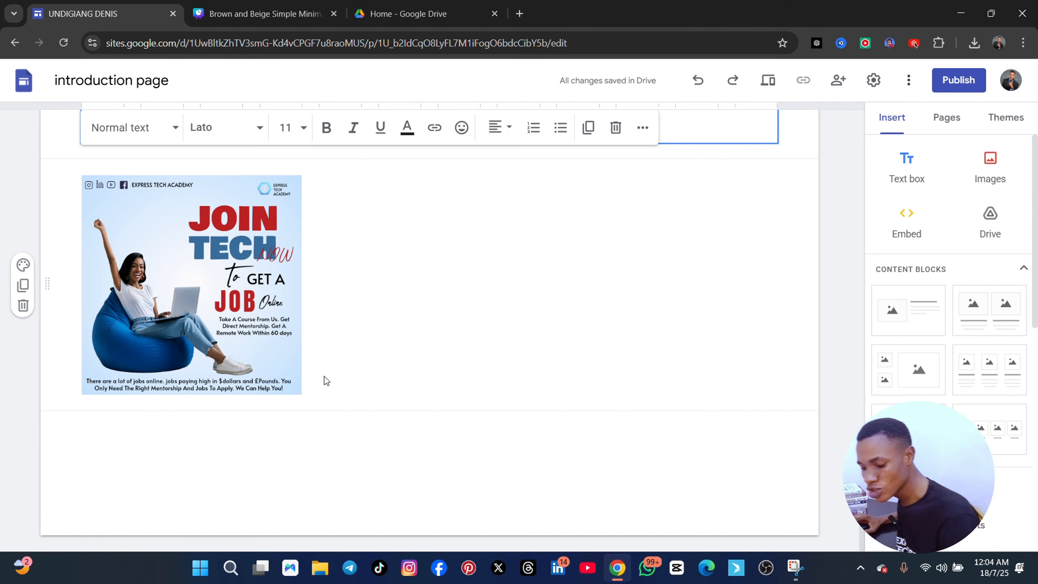
{"action": "scroll", "coordinate": [148, 301], "scroll_direction": "up", "scroll_amount": 5}
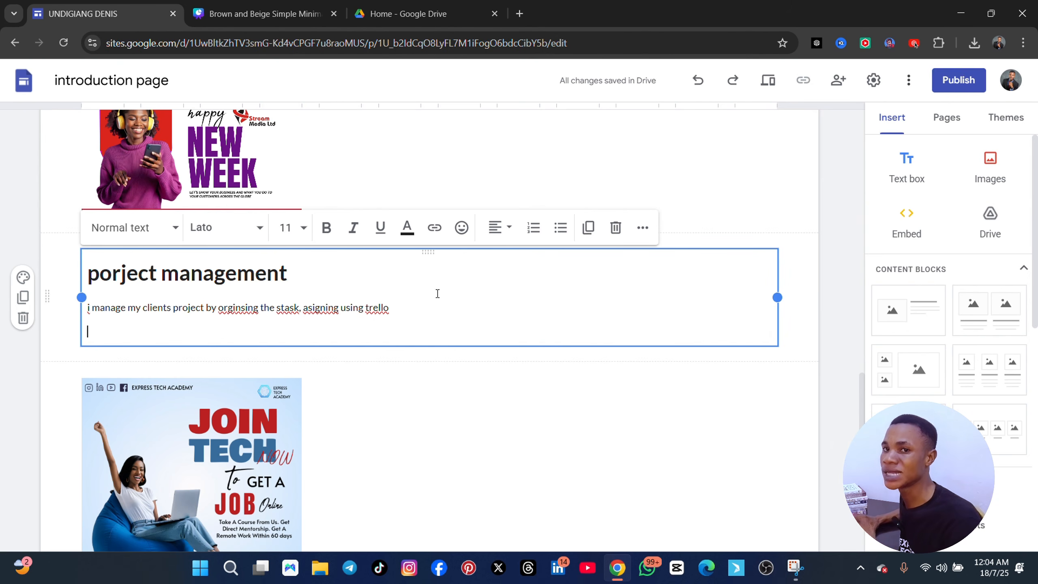
{"action": "scroll", "coordinate": [413, 441], "scroll_direction": "down", "scroll_amount": 5}
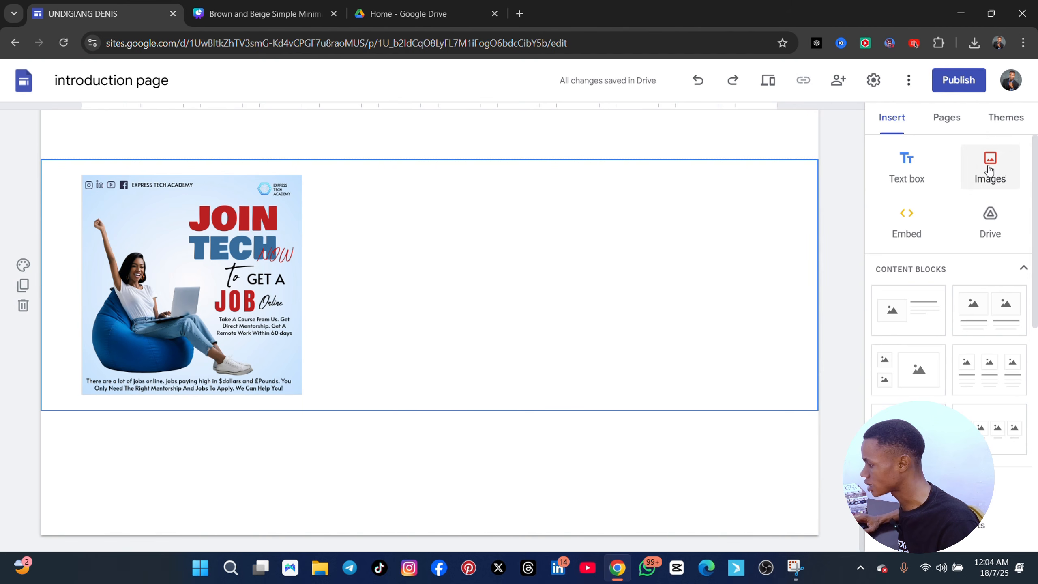
{"action": "left_click", "coordinate": [906, 164]}
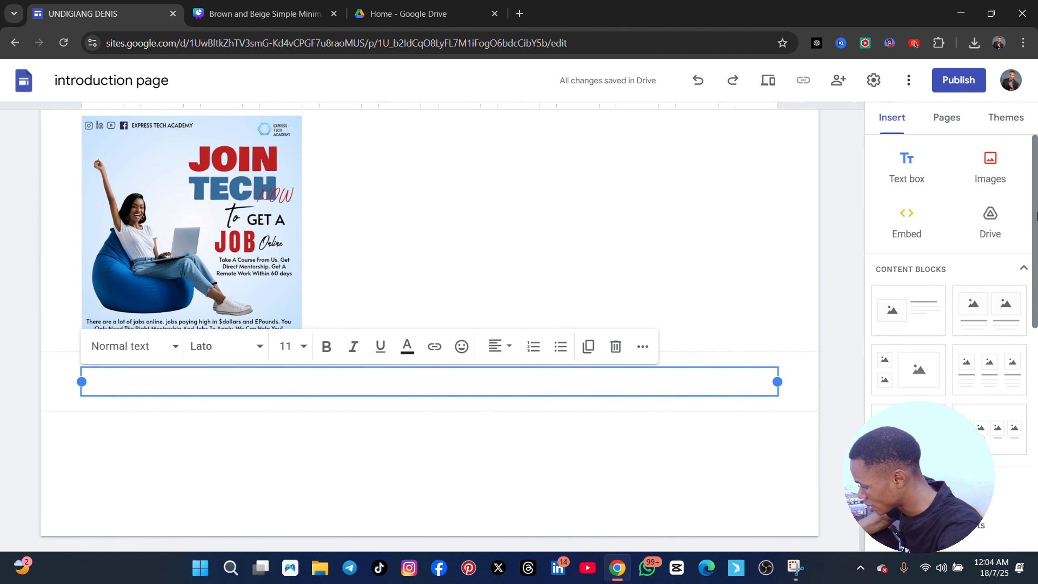
{"action": "type", "text": "i automat"}
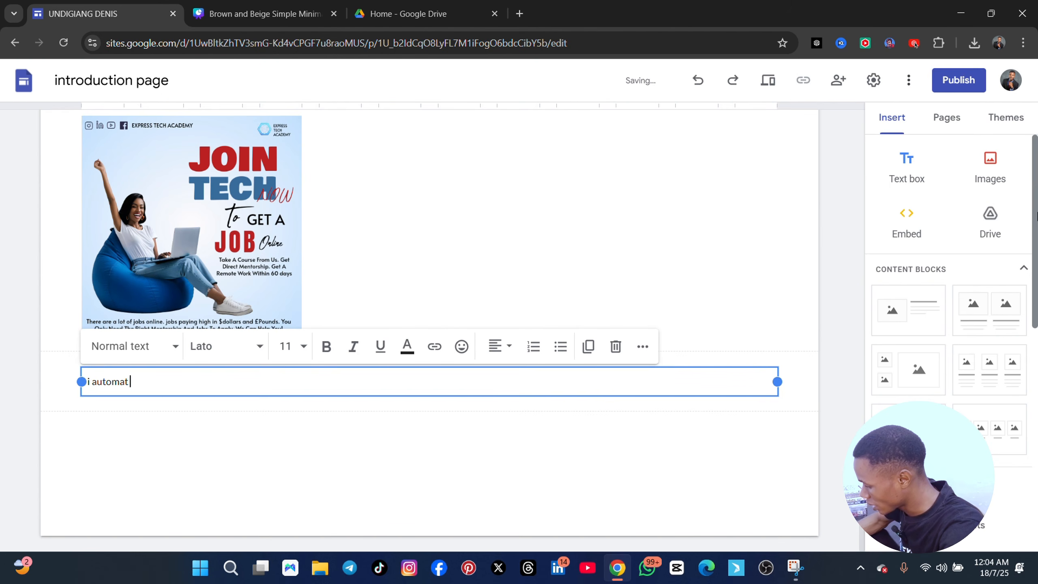
{"action": "type", "text": " my cl"}
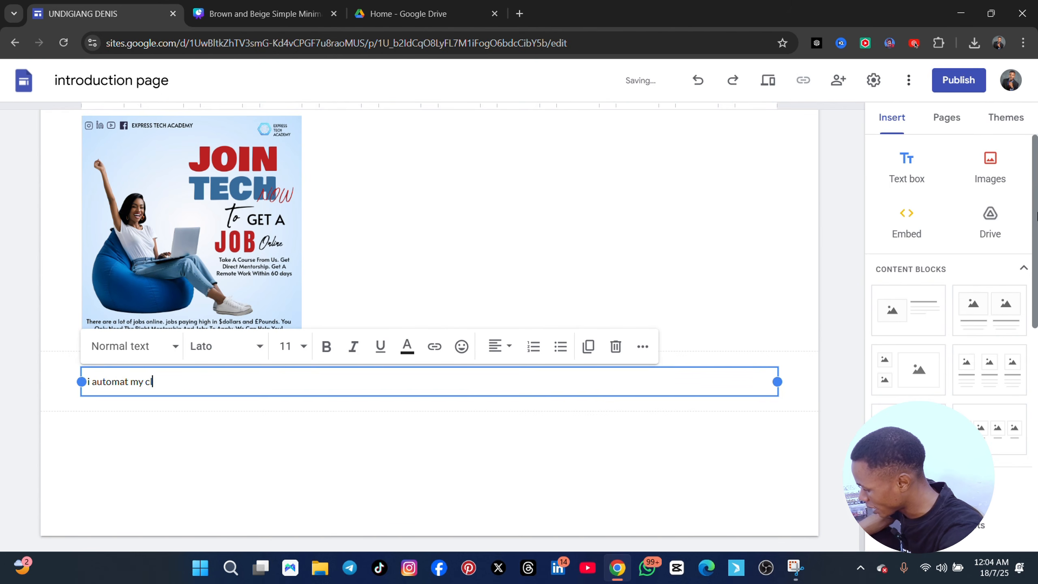
{"action": "type", "text": "ients workflo"}
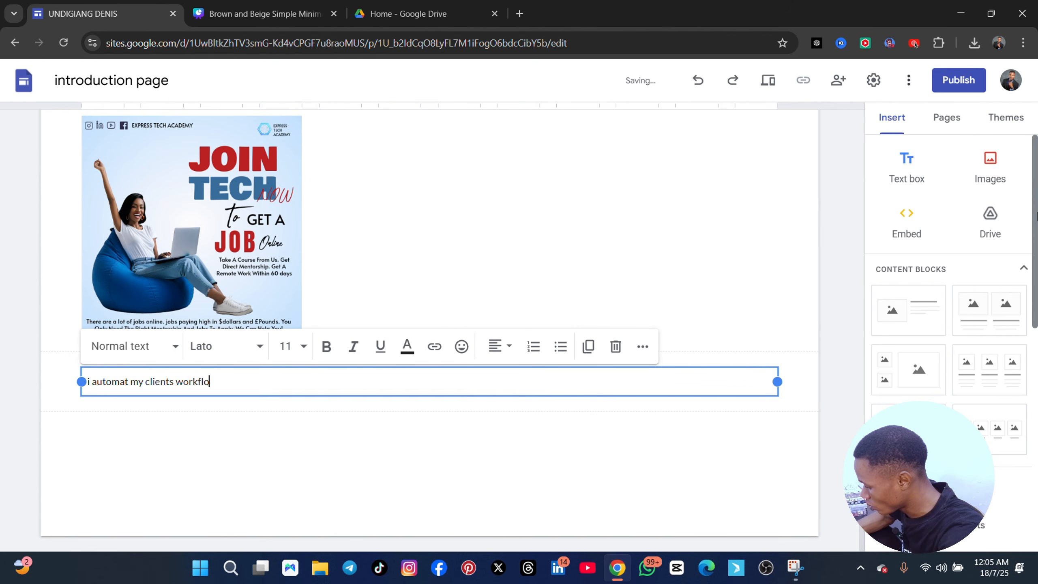
{"action": "type", "text": "we using za"}
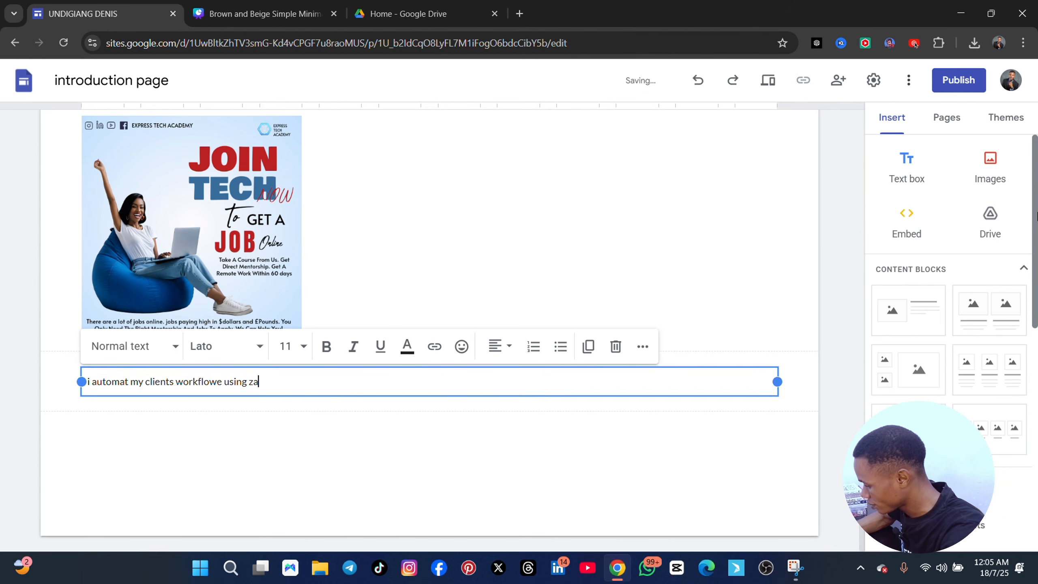
{"action": "type", "text": "PIER"}
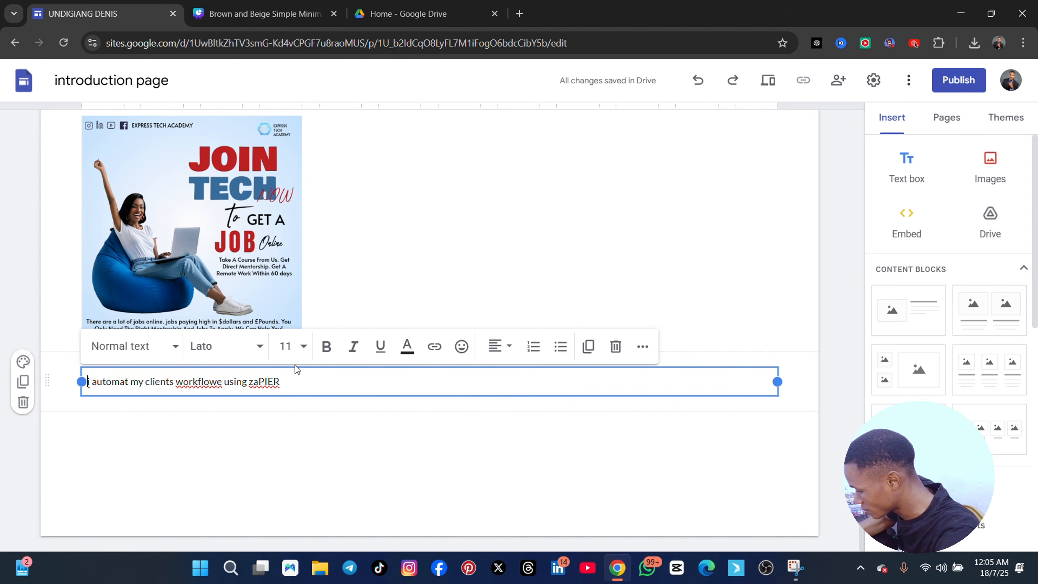
Add the heading "ZAPIER" on its own line above the description and make it bold at font size 12
{"action": "type", "text": "ZAPIER"}
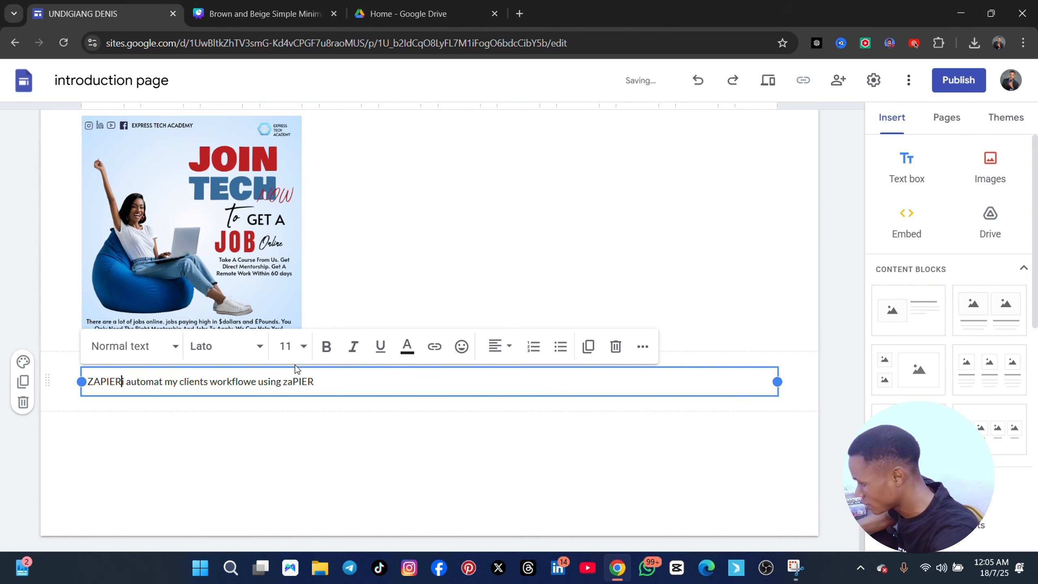
{"action": "key", "text": "Return"}
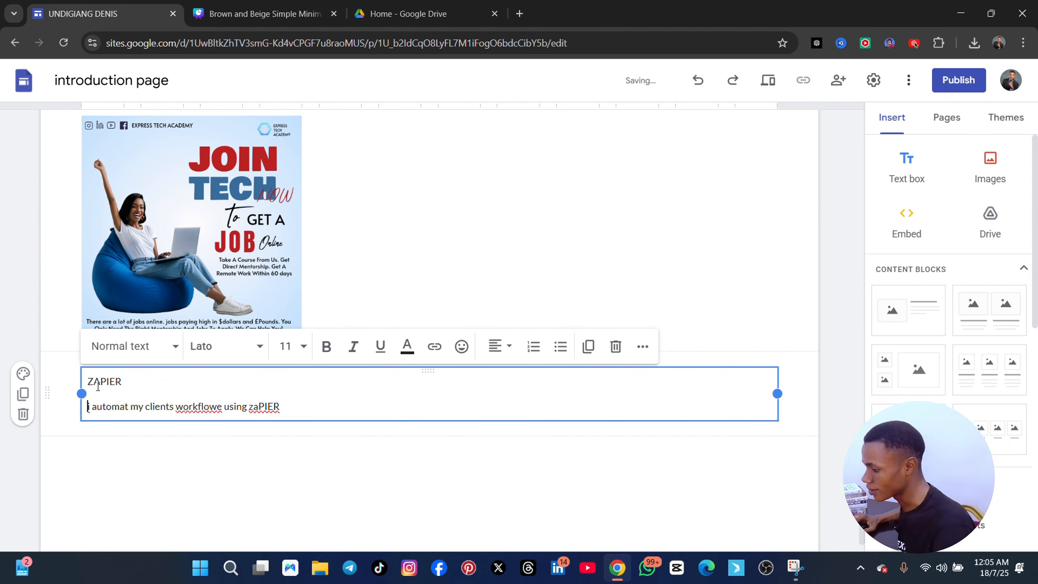
{"action": "left_click_drag", "start_coordinate": [122, 383], "coordinate": [84, 382]}
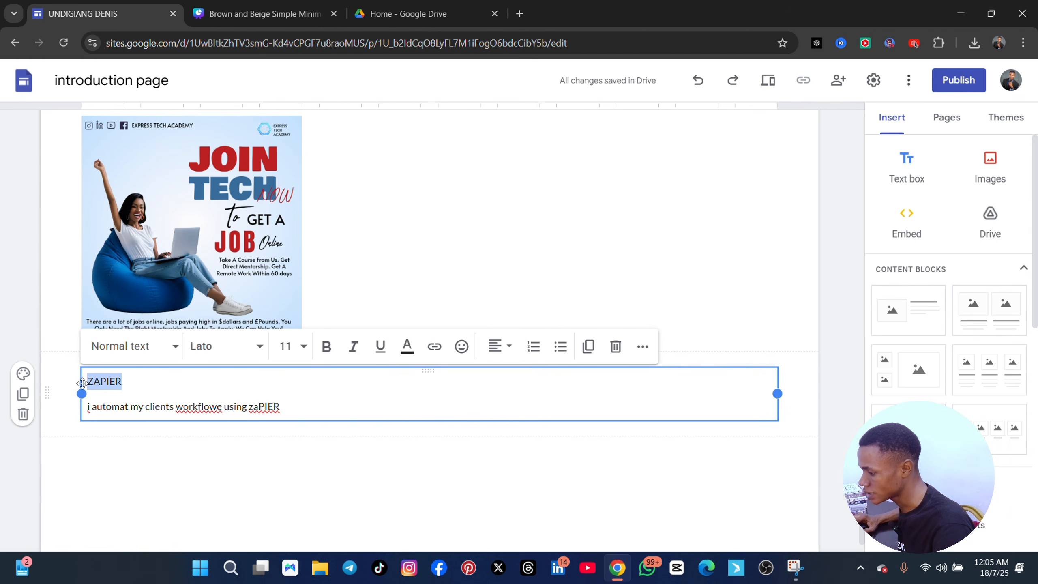
{"action": "left_click", "coordinate": [326, 347]}
{"action": "left_click", "coordinate": [285, 346]}
{"action": "left_click", "coordinate": [288, 231]}
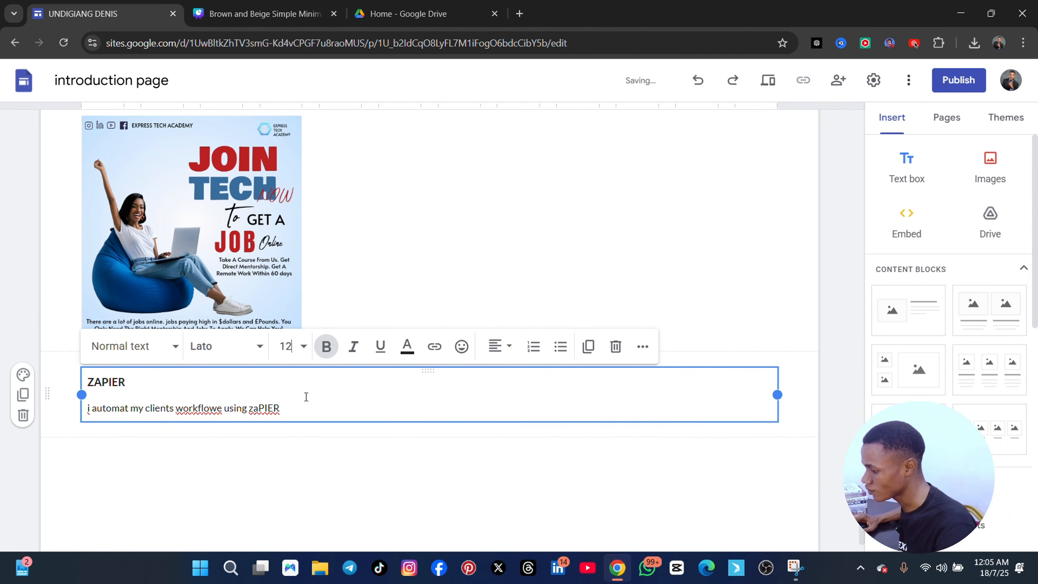
Upload the image "Work quote message - Made with PosterMyWall" from Downloads below the ZAPIER text
{"action": "left_click", "coordinate": [306, 396]}
{"action": "key", "text": "Return"}
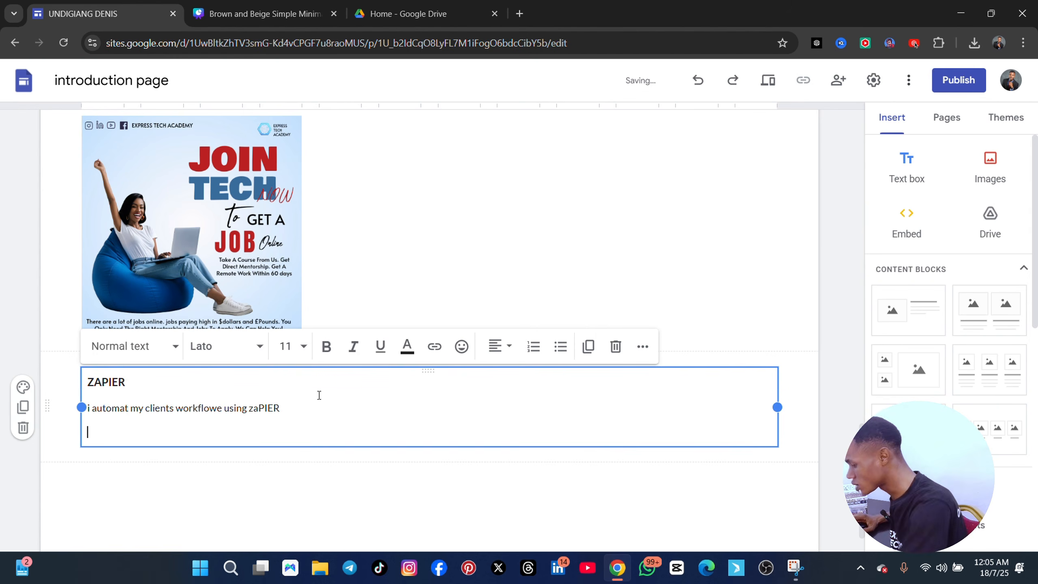
{"action": "left_click", "coordinate": [985, 172]}
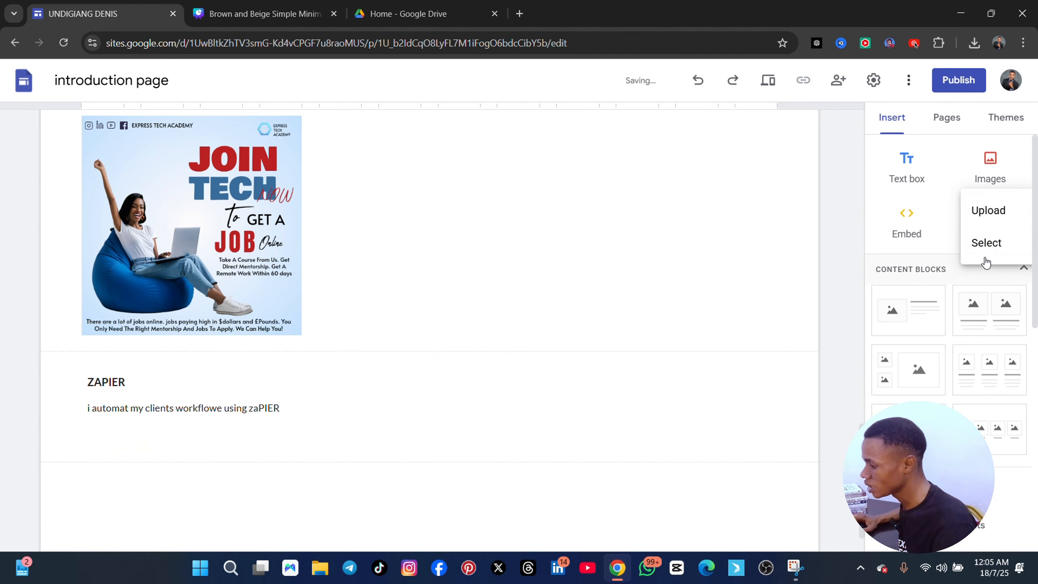
{"action": "left_click", "coordinate": [985, 221]}
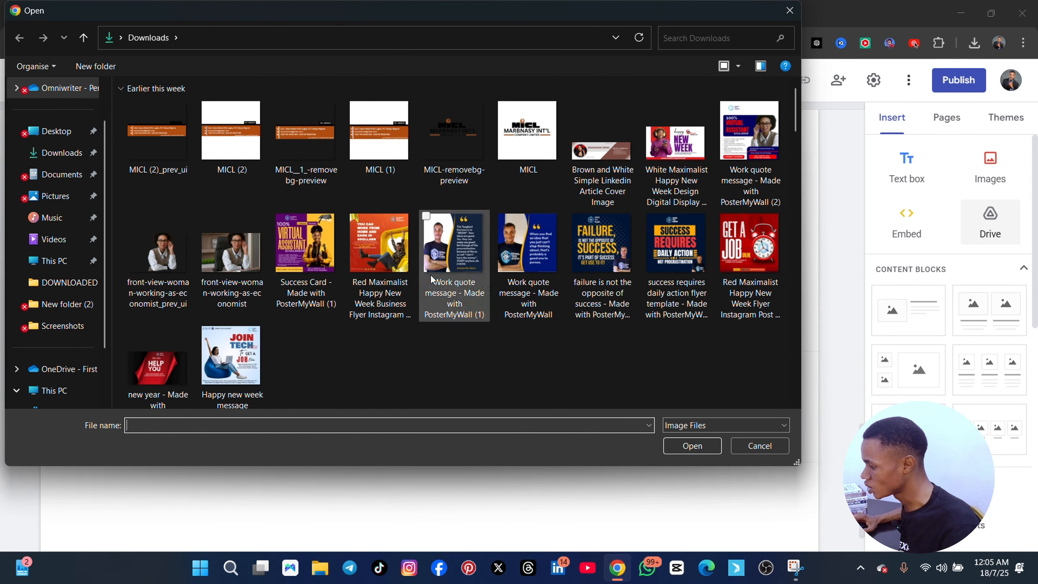
{"action": "left_click", "coordinate": [509, 252]}
{"action": "left_click", "coordinate": [692, 445]}
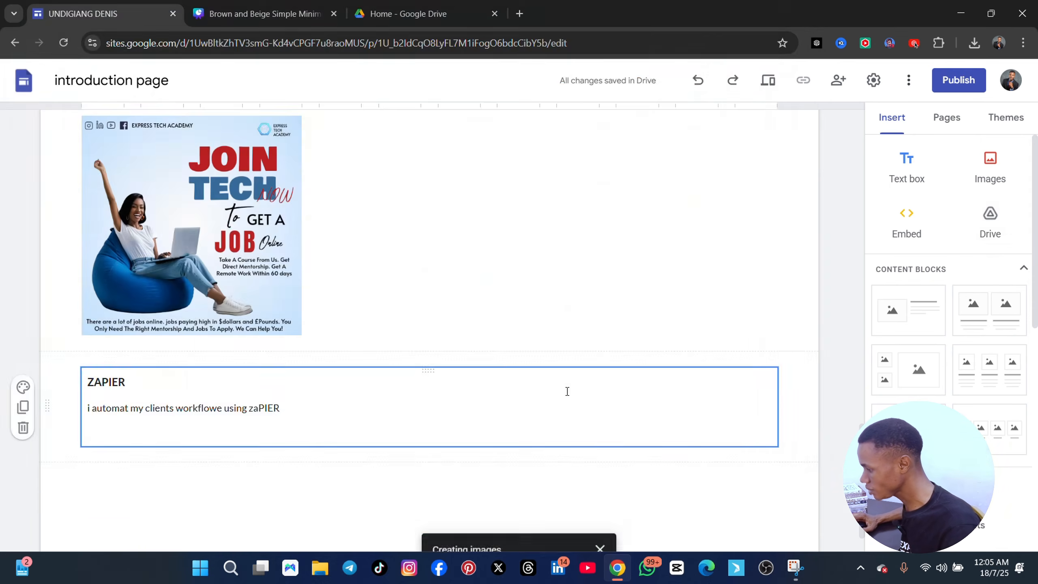
Remove the empty line at the end of the ZAPIER description
{"action": "scroll", "coordinate": [449, 361], "scroll_direction": "up", "scroll_amount": 5}
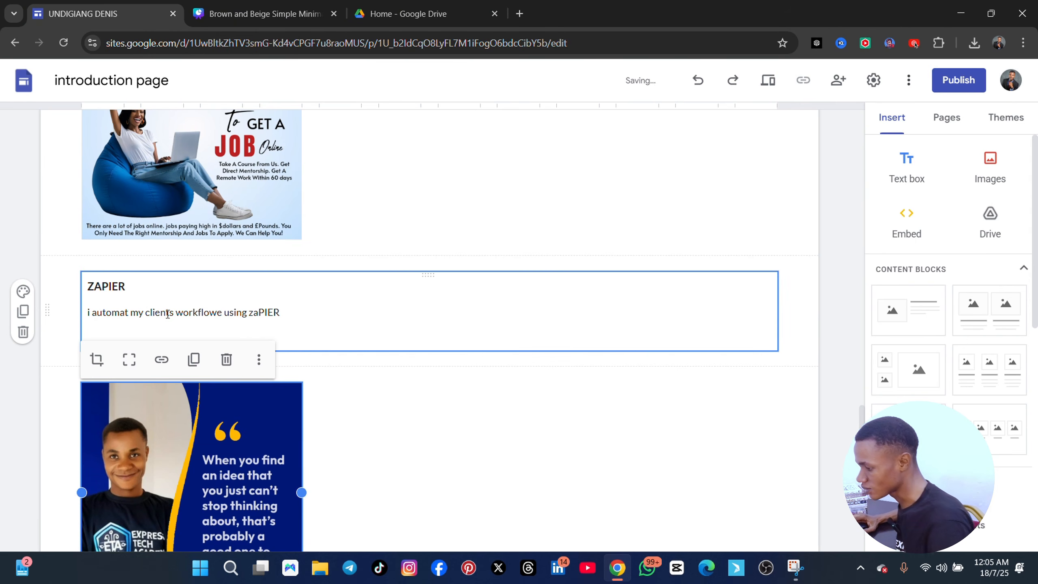
{"action": "left_click", "coordinate": [282, 327]}
{"action": "key", "text": "BackSpace"}
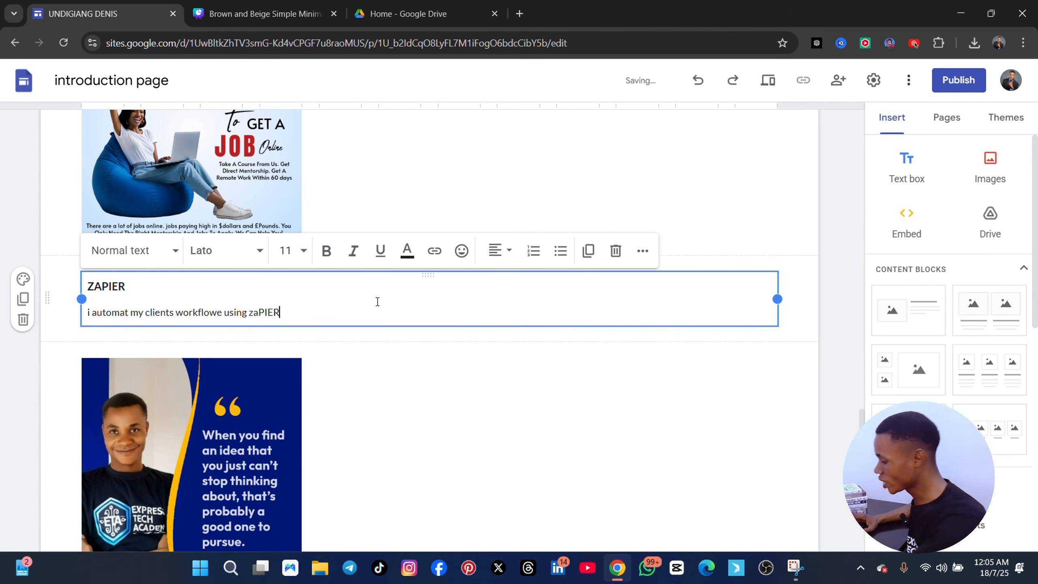
{"action": "type", "text": "."}
Make the quote image below the ZAPIER text slightly shorter while keeping its original width
{"action": "scroll", "coordinate": [343, 419], "scroll_direction": "down", "scroll_amount": 5}
{"action": "left_click", "coordinate": [295, 388]}
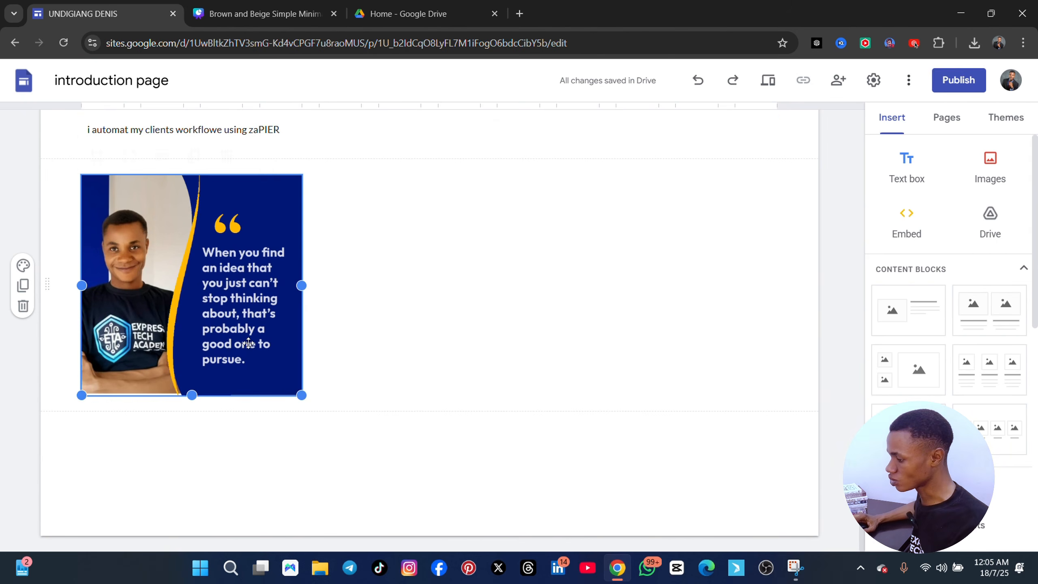
{"action": "left_click_drag", "start_coordinate": [301, 395], "coordinate": [270, 370]}
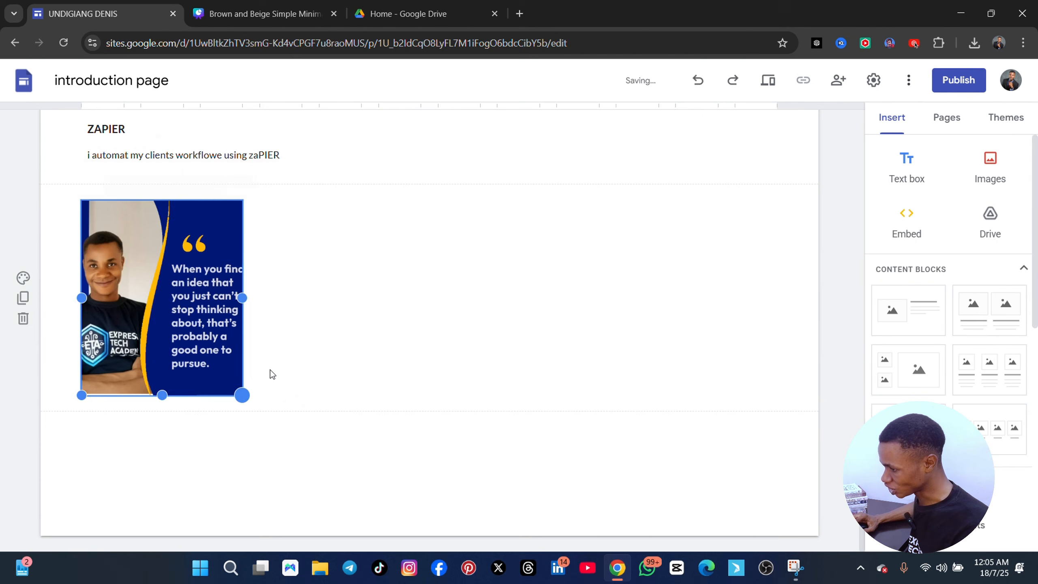
{"action": "left_click_drag", "start_coordinate": [243, 298], "coordinate": [302, 297]}
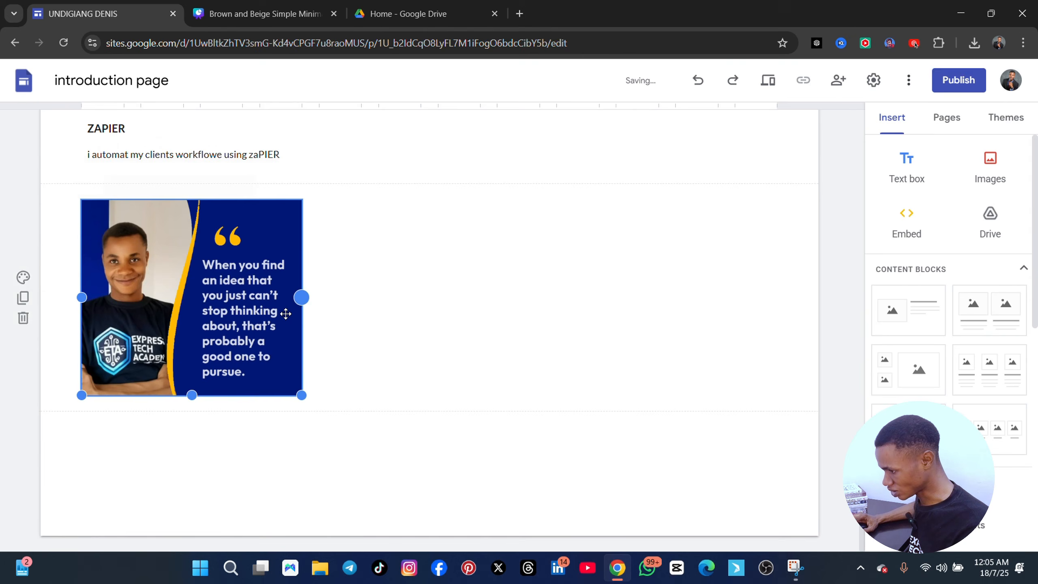
Review the WORK SAMPLES page from the ZAPIER section up to the title, including the Google Calandar section and its logo image
{"action": "scroll", "coordinate": [311, 343], "scroll_direction": "up", "scroll_amount": 20}
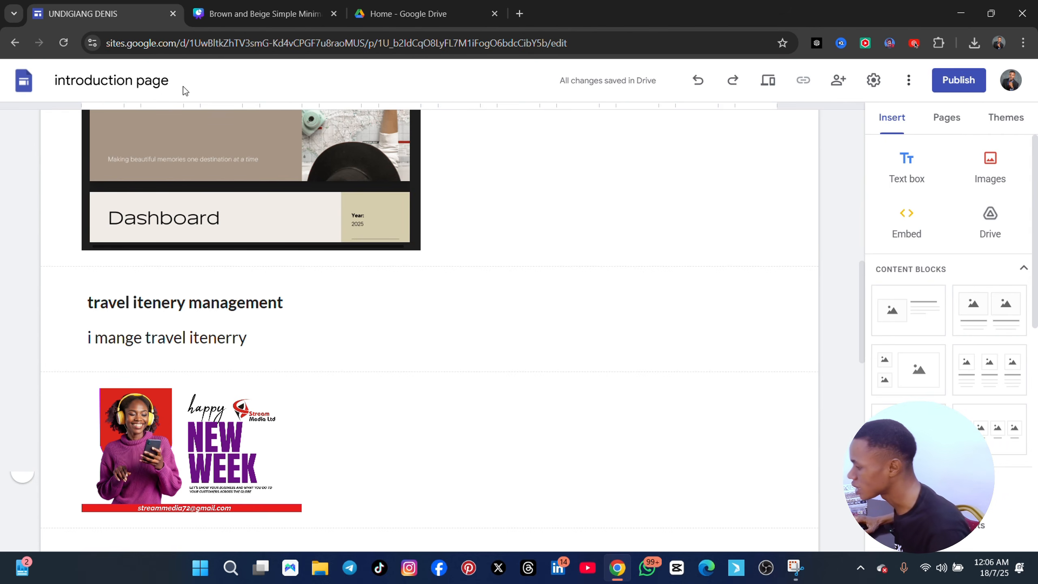
{"action": "scroll", "coordinate": [425, 291], "scroll_direction": "up", "scroll_amount": 10}
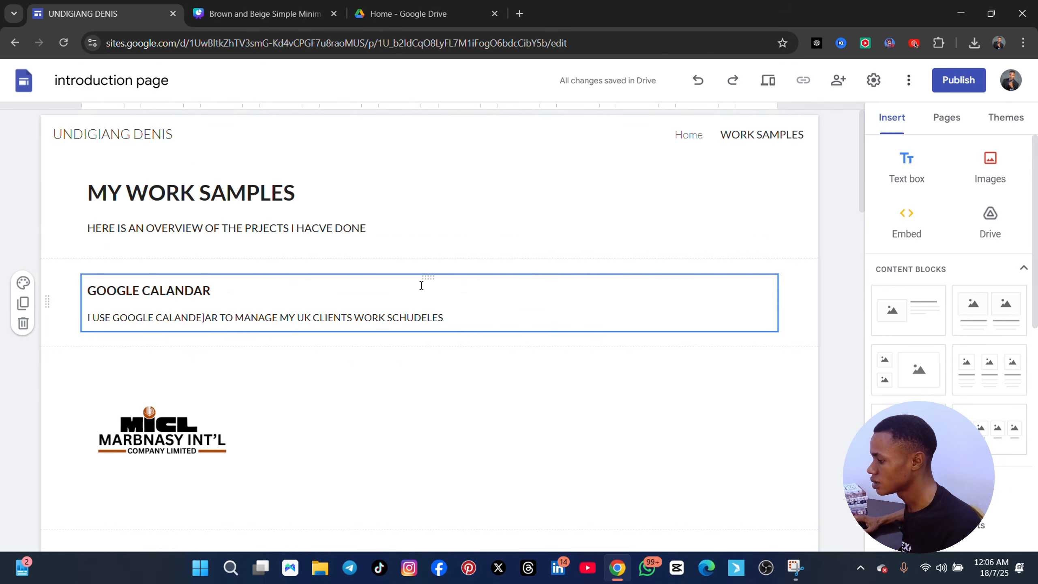
{"action": "scroll", "coordinate": [421, 285], "scroll_direction": "down", "scroll_amount": 12}
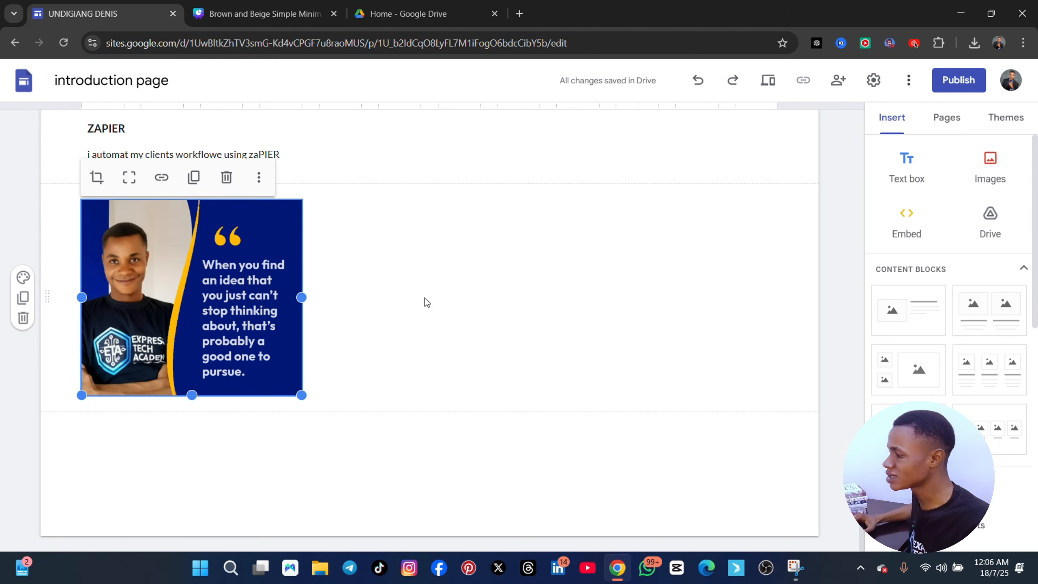
{"action": "scroll", "coordinate": [425, 298], "scroll_direction": "up", "scroll_amount": 15}
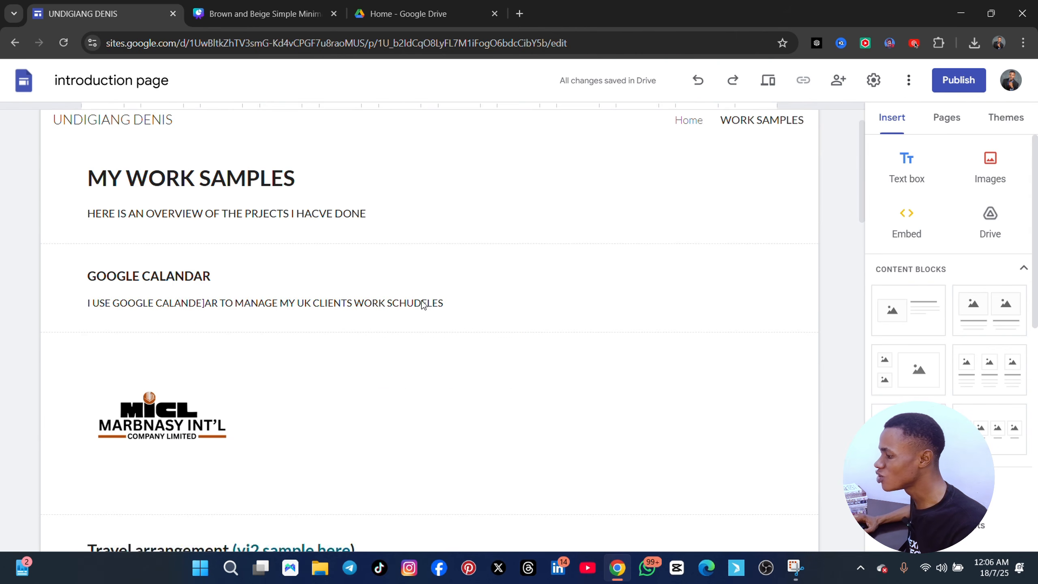
{"action": "left_click", "coordinate": [421, 303]}
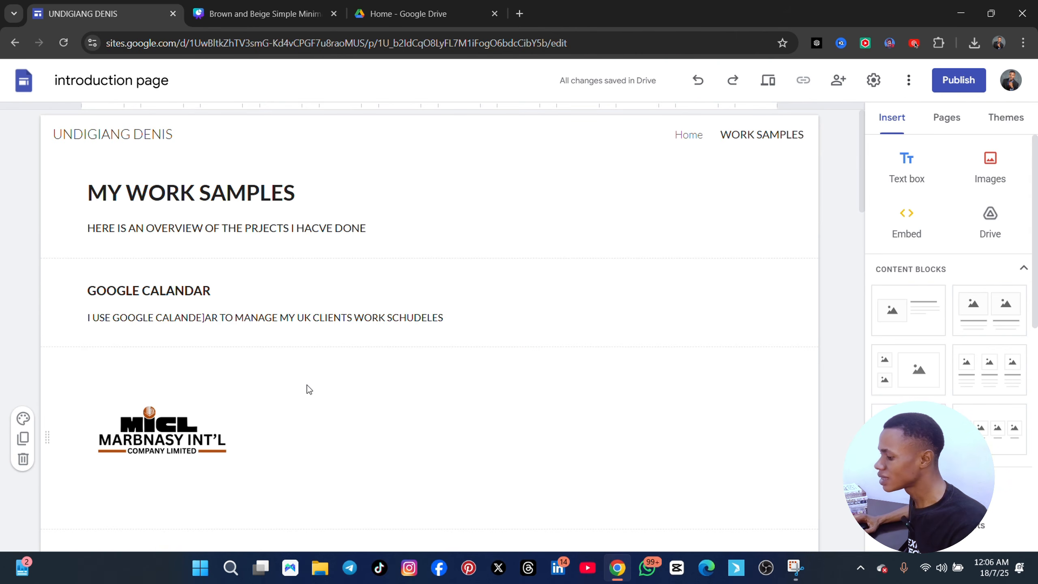
{"action": "scroll", "coordinate": [225, 341], "scroll_direction": "down", "scroll_amount": 5}
{"action": "scroll", "coordinate": [172, 363], "scroll_direction": "up", "scroll_amount": 5}
{"action": "left_click", "coordinate": [170, 381]}
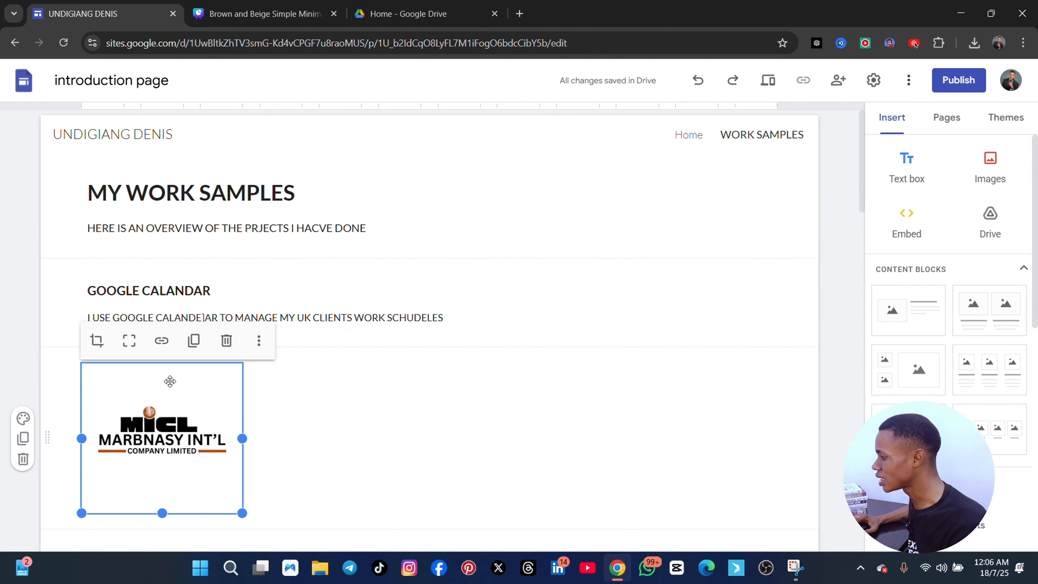
{"action": "scroll", "coordinate": [245, 407], "scroll_direction": "down", "scroll_amount": 3}
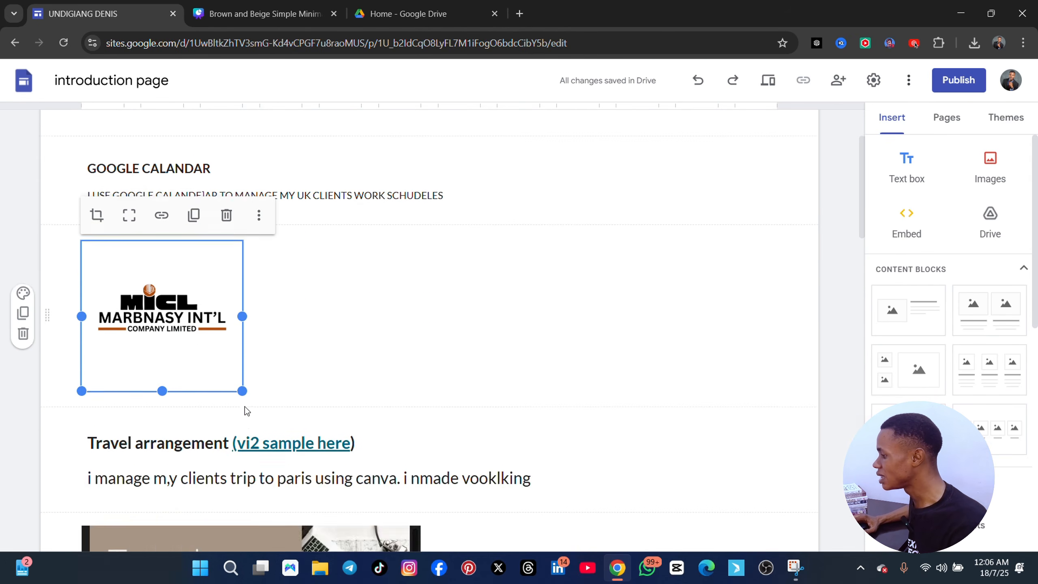
{"action": "scroll", "coordinate": [244, 409], "scroll_direction": "up", "scroll_amount": 3}
{"action": "left_click", "coordinate": [245, 411]}
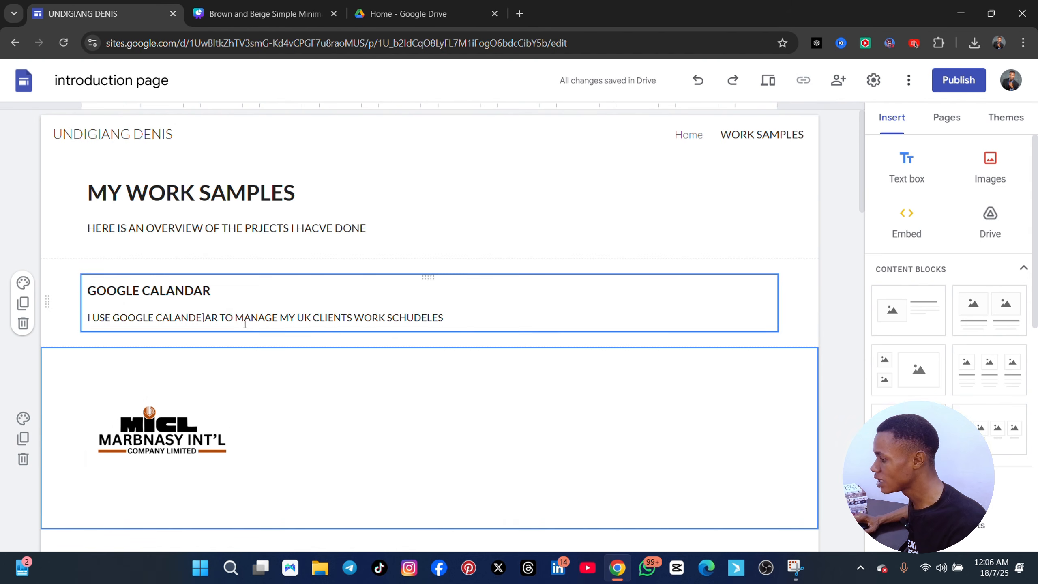
Center the "MY WORK SAMPLES" heading and the overview line below it
{"action": "left_click", "coordinate": [171, 208]}
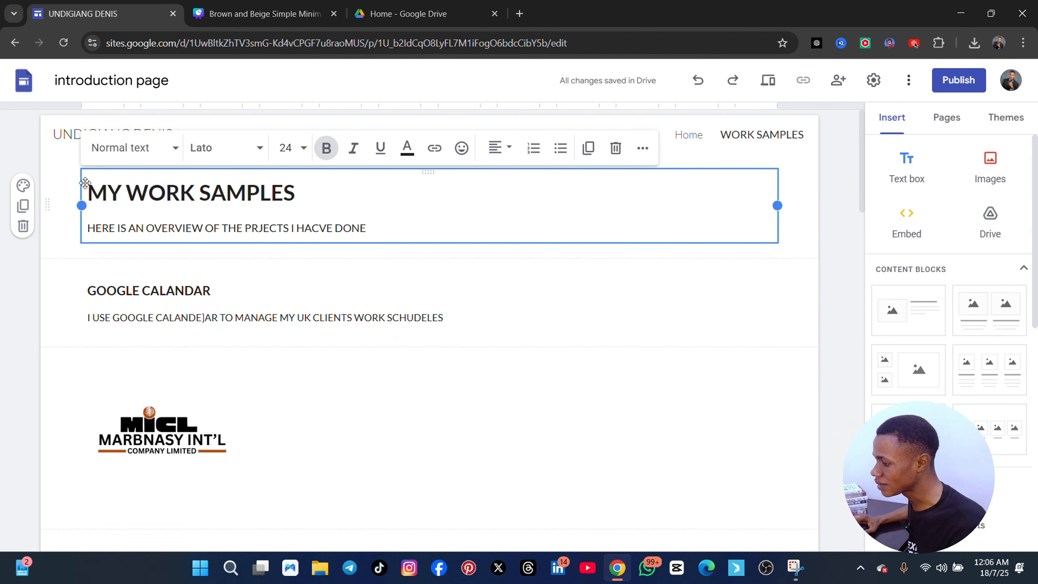
{"action": "left_click", "coordinate": [497, 148]}
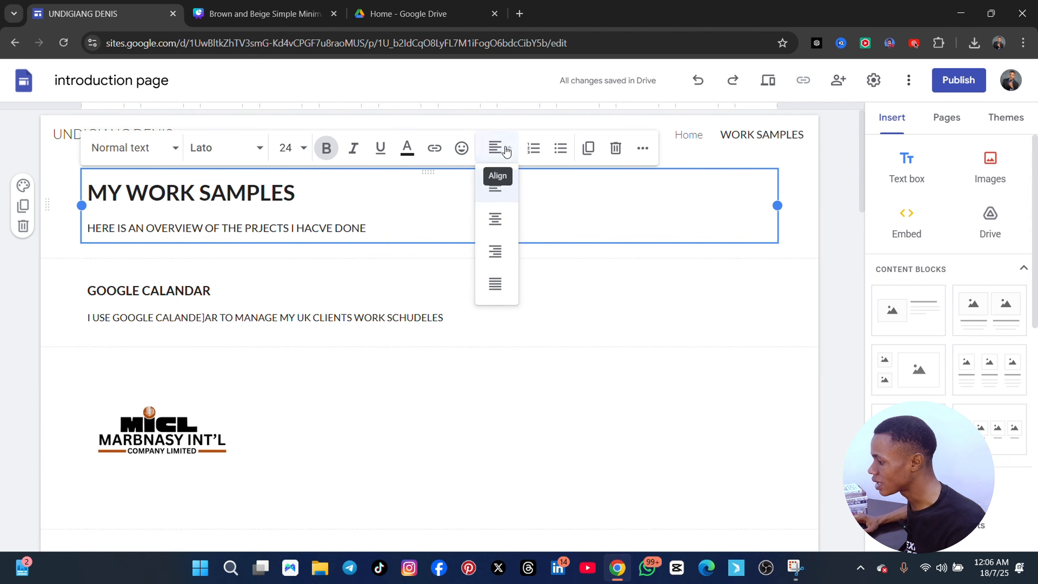
{"action": "left_click", "coordinate": [498, 232]}
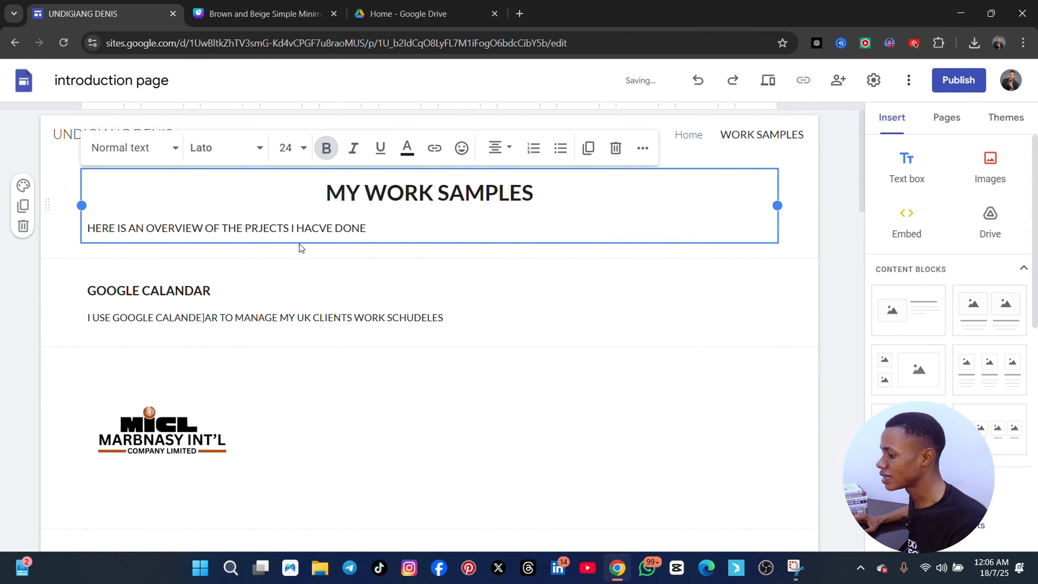
{"action": "left_click", "coordinate": [387, 220]}
{"action": "left_click_drag", "start_coordinate": [386, 221], "coordinate": [84, 228]}
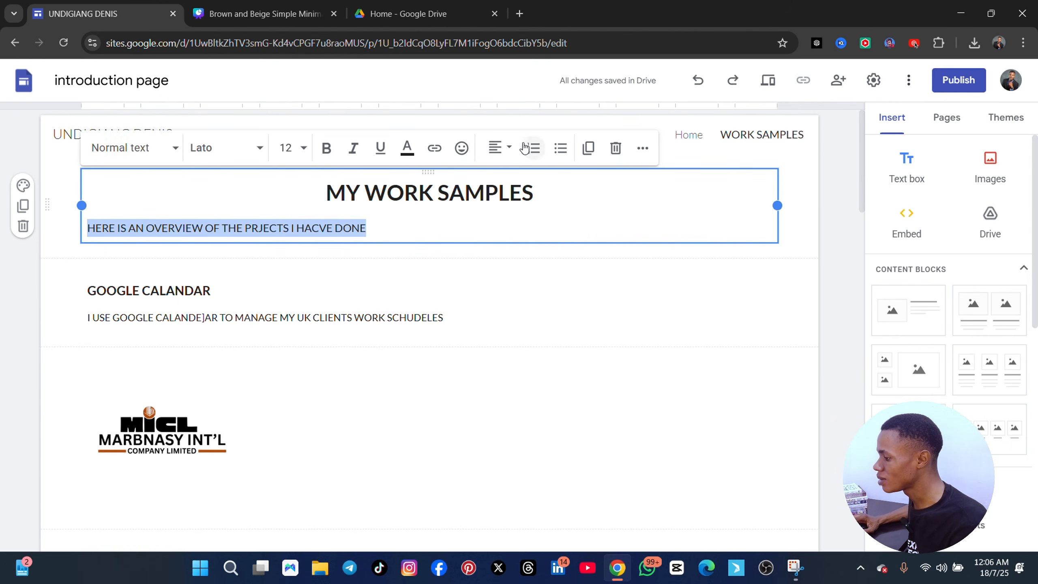
{"action": "left_click", "coordinate": [510, 150]}
{"action": "left_click", "coordinate": [496, 218]}
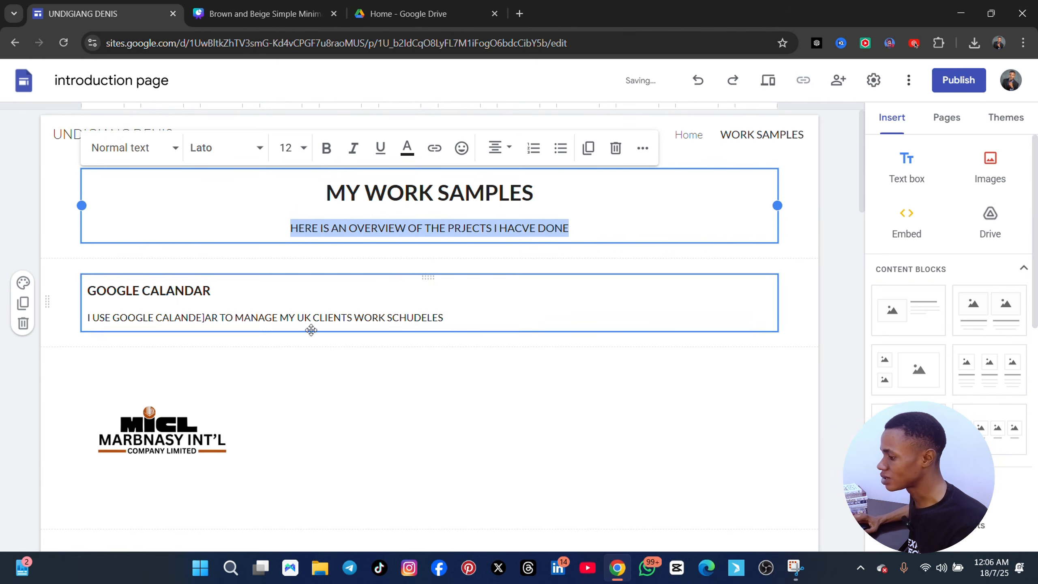
Examine the first work samples sections, the additional editing options of the MARBNASY INT'L logo image and the insertable elements
{"action": "scroll", "coordinate": [480, 292], "scroll_direction": "down", "scroll_amount": 8}
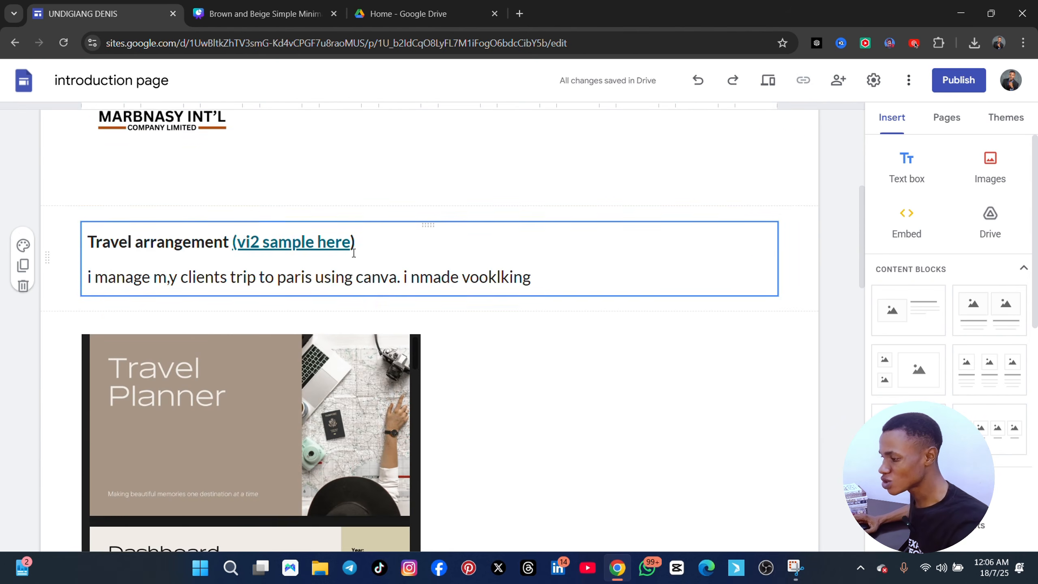
{"action": "scroll", "coordinate": [275, 257], "scroll_direction": "up", "scroll_amount": 5}
{"action": "scroll", "coordinate": [275, 256], "scroll_direction": "up", "scroll_amount": 3}
{"action": "scroll", "coordinate": [259, 366], "scroll_direction": "down", "scroll_amount": 5}
{"action": "left_click", "coordinate": [178, 241]}
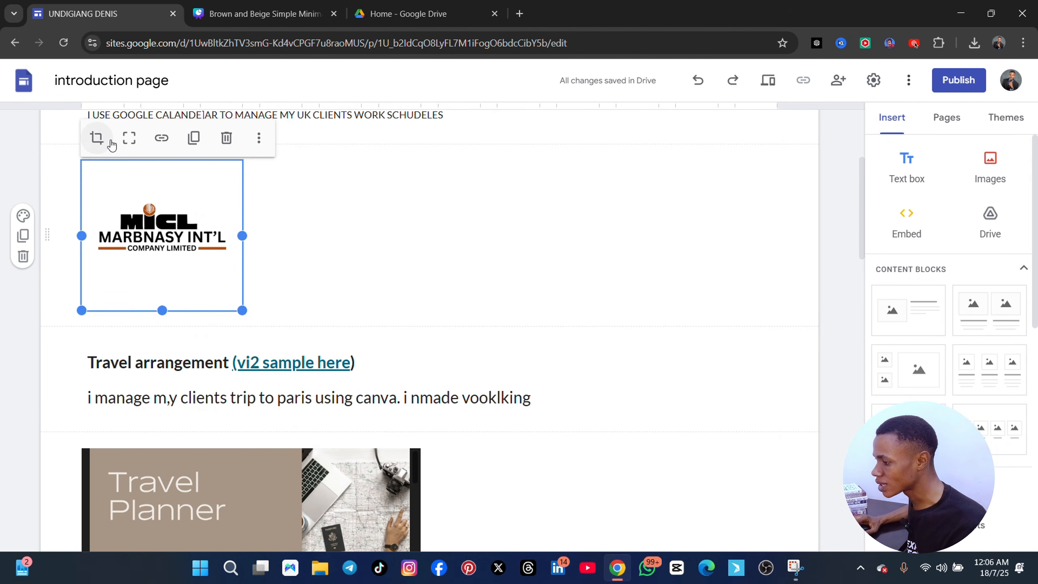
{"action": "left_click", "coordinate": [259, 139]}
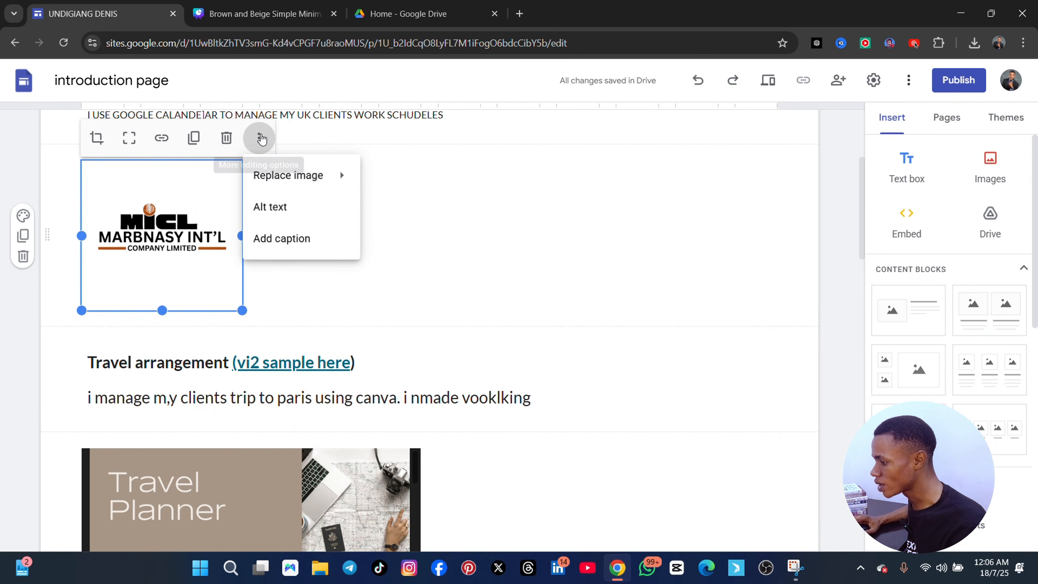
{"action": "left_click", "coordinate": [706, 313]}
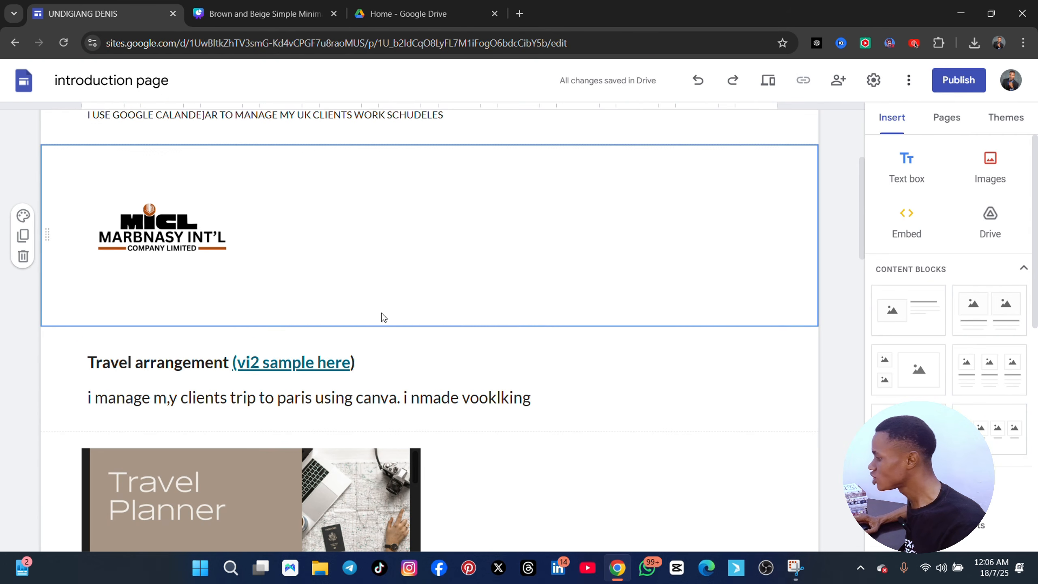
{"action": "scroll", "coordinate": [380, 314], "scroll_direction": "down", "scroll_amount": 3}
{"action": "scroll", "coordinate": [373, 305], "scroll_direction": "down", "scroll_amount": 6}
{"action": "scroll", "coordinate": [360, 294], "scroll_direction": "up", "scroll_amount": 14}
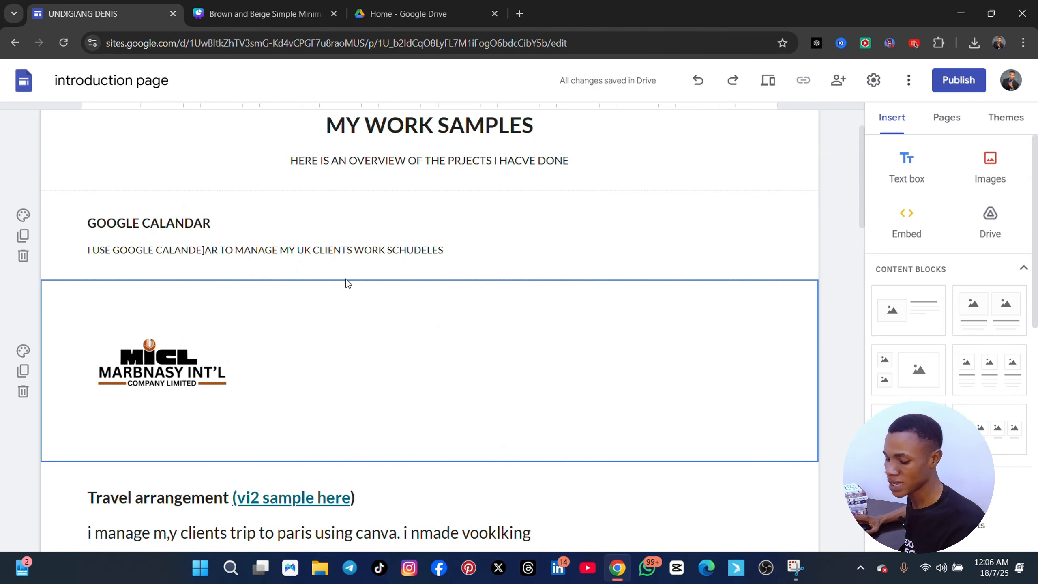
{"action": "scroll", "coordinate": [994, 351], "scroll_direction": "down", "scroll_amount": 10}
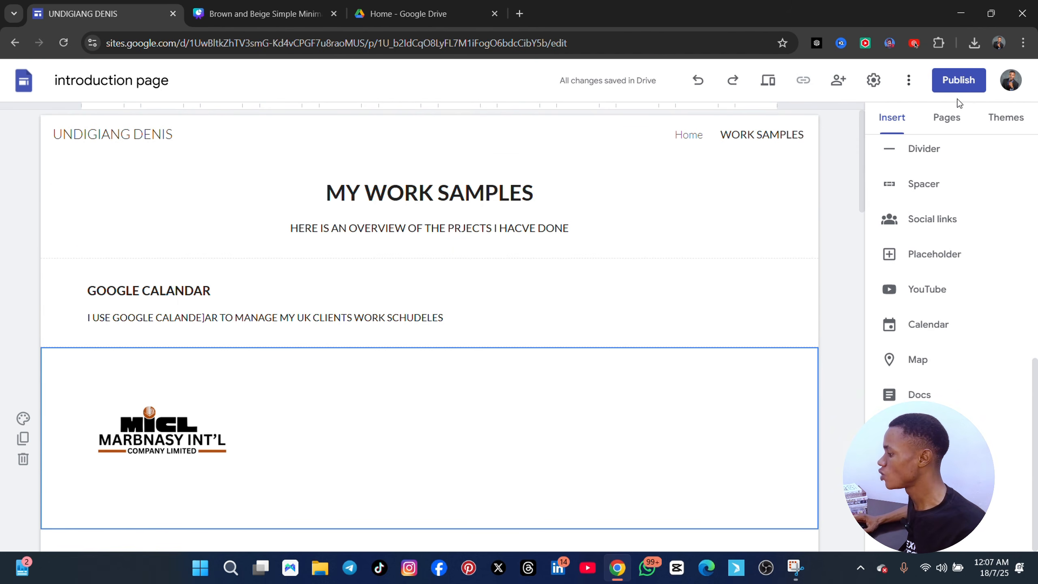
Add a new page named "CERTIFICATION/TESTIMONIALS" to the site
{"action": "left_click", "coordinate": [946, 119]}
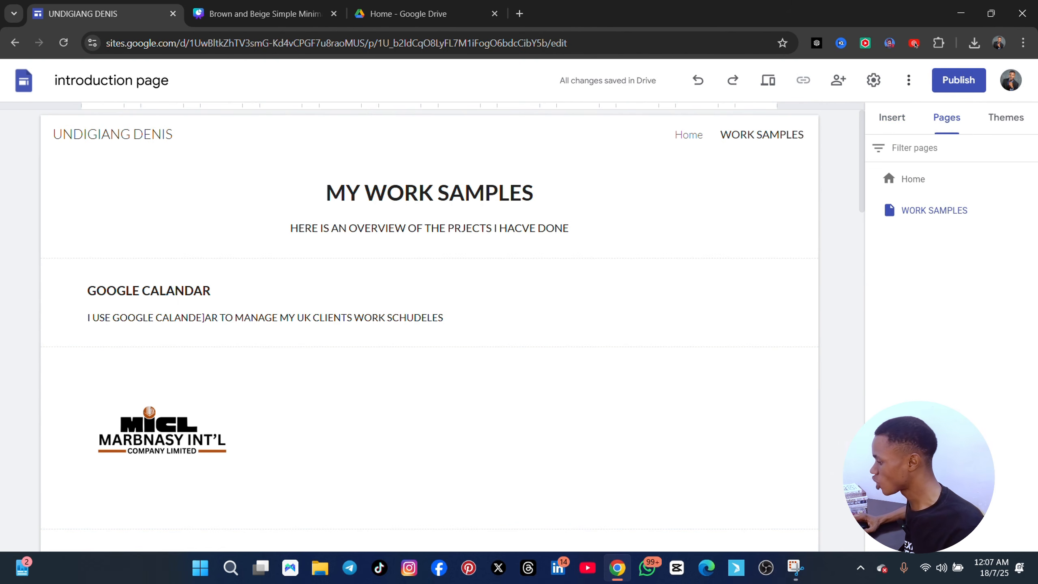
{"action": "left_click", "coordinate": [951, 407]}
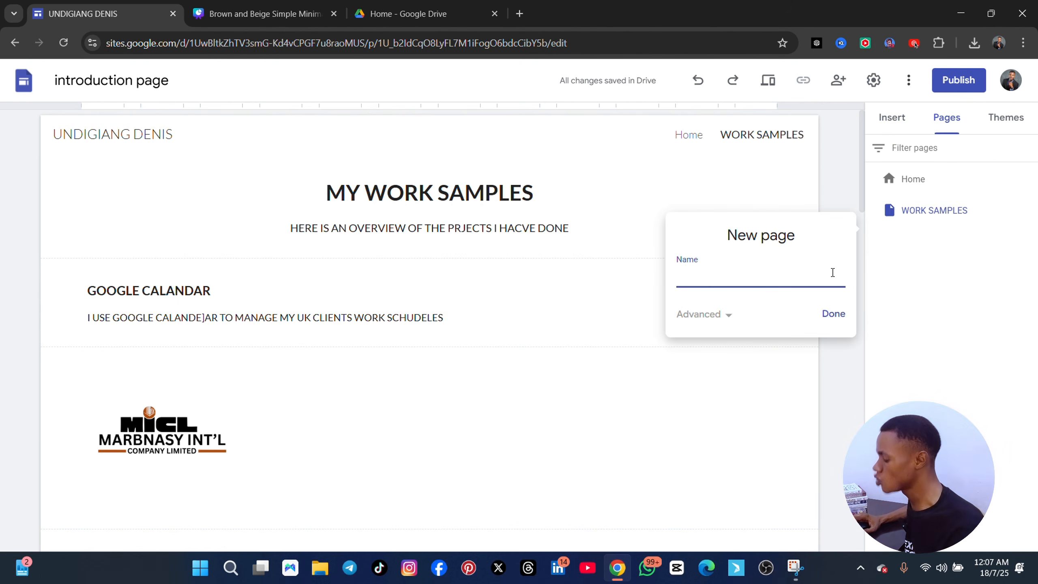
{"action": "type", "text": "CERTIFI"}
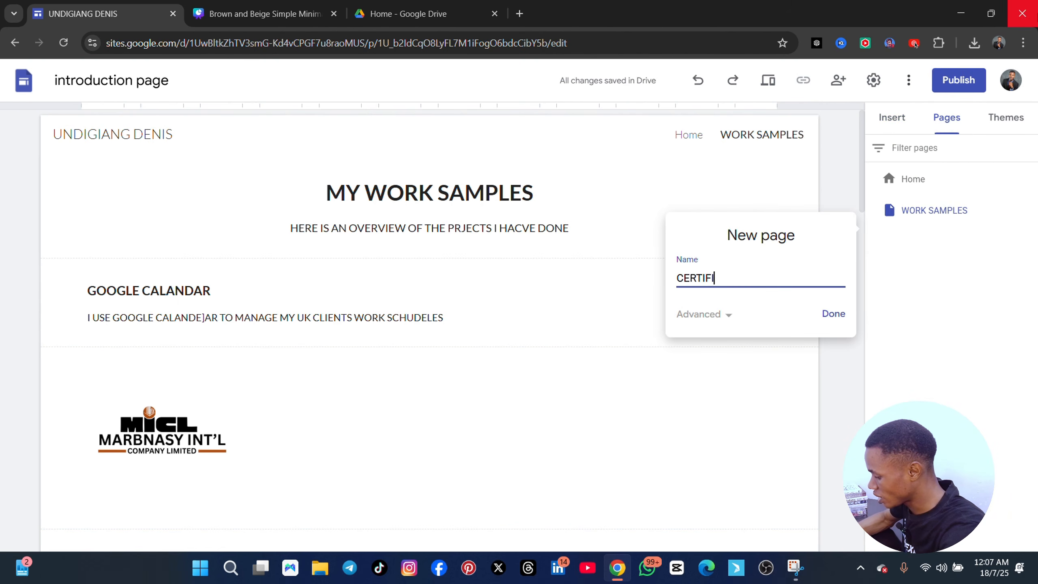
{"action": "type", "text": "CATION"}
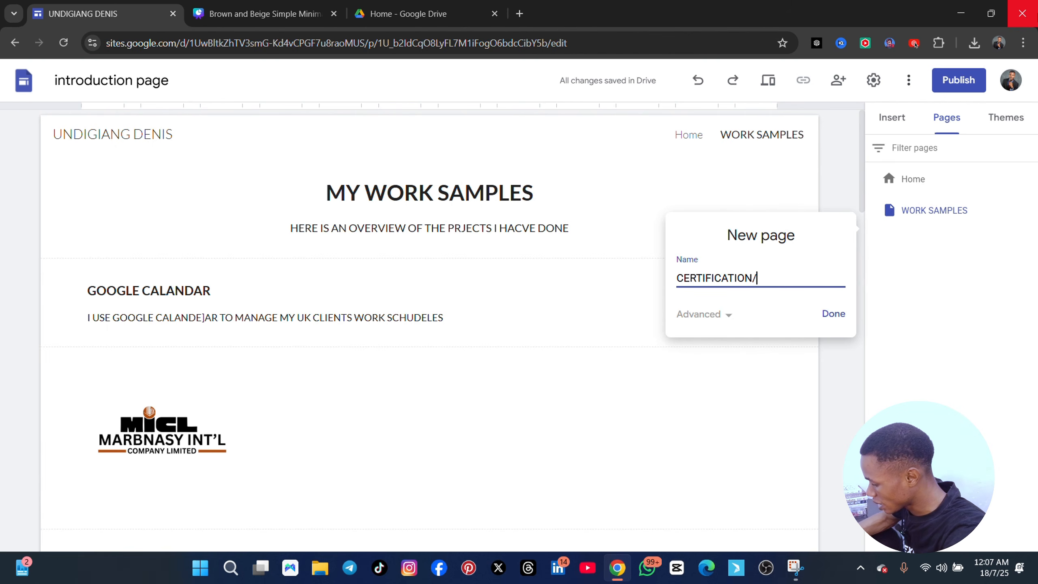
{"action": "type", "text": "/TESTI"}
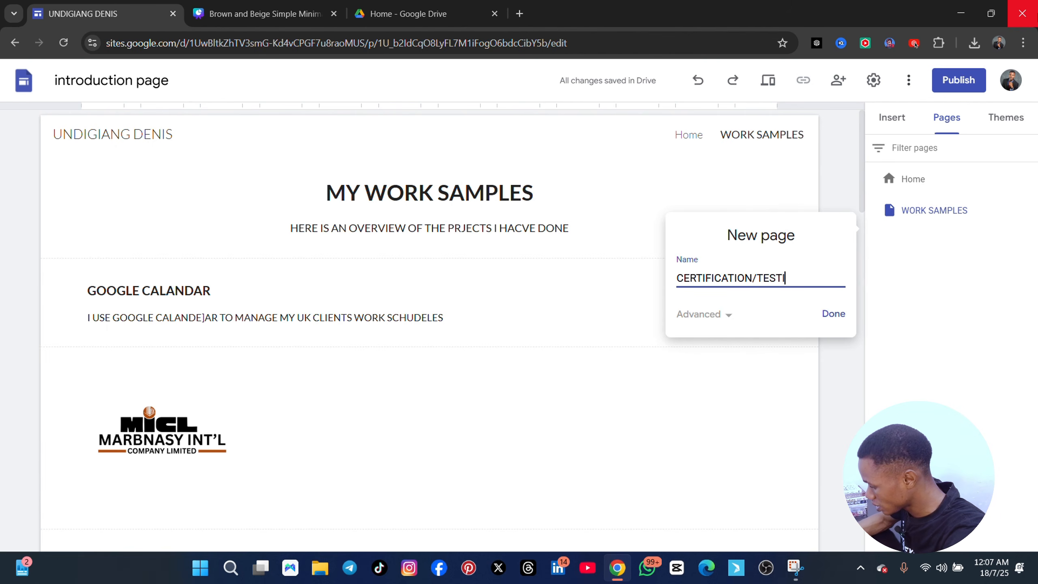
{"action": "type", "text": "MONIALS"}
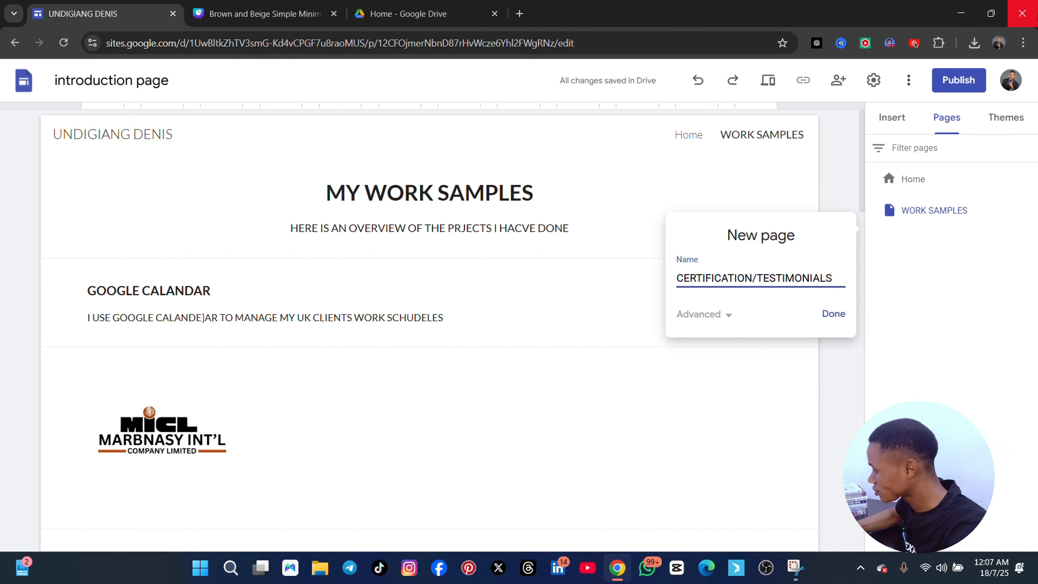
{"action": "key", "text": "Return"}
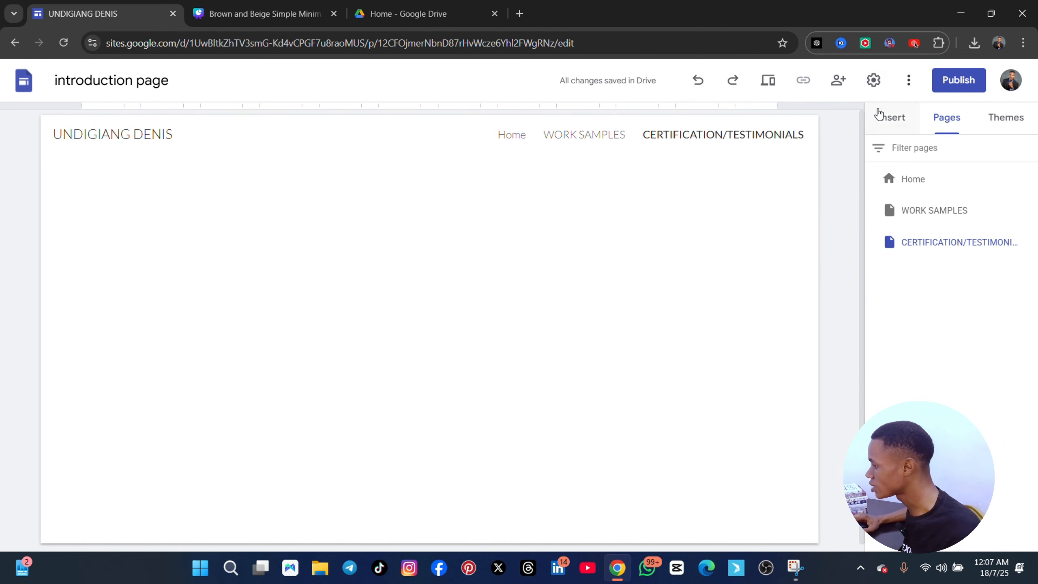
Insert a text box on the CERTIFICATION/TESTIMONIALS page containing the heading "CERTIFICATION"
{"action": "left_click", "coordinate": [892, 123]}
{"action": "scroll", "coordinate": [980, 215], "scroll_direction": "up", "scroll_amount": 10}
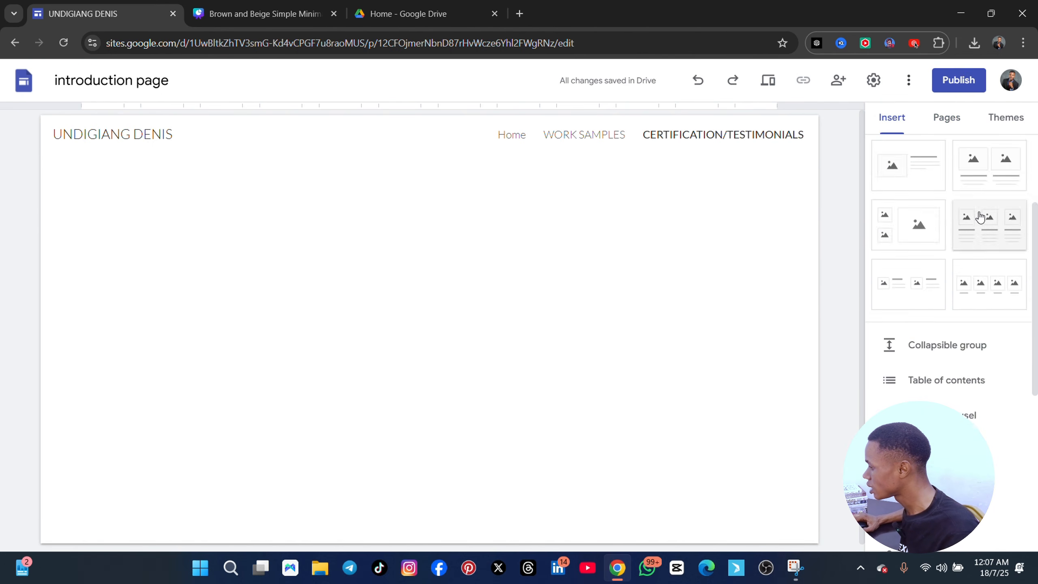
{"action": "left_click", "coordinate": [910, 180]}
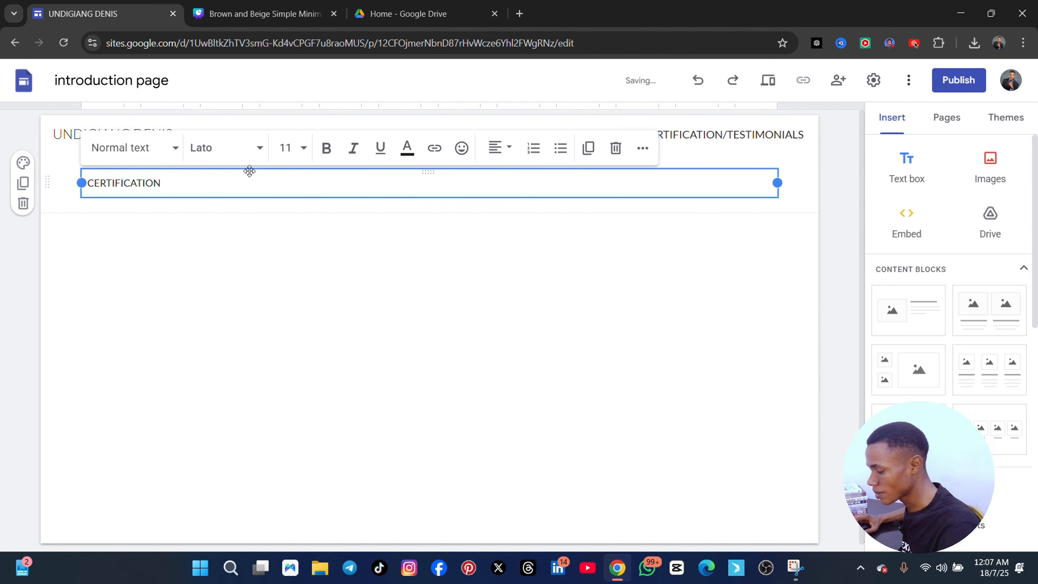
Set the "CERTIFICATION" heading's font size to 18 and make it bold without underline
{"action": "key", "text": "ctrl+a"}
{"action": "left_click", "coordinate": [301, 150]}
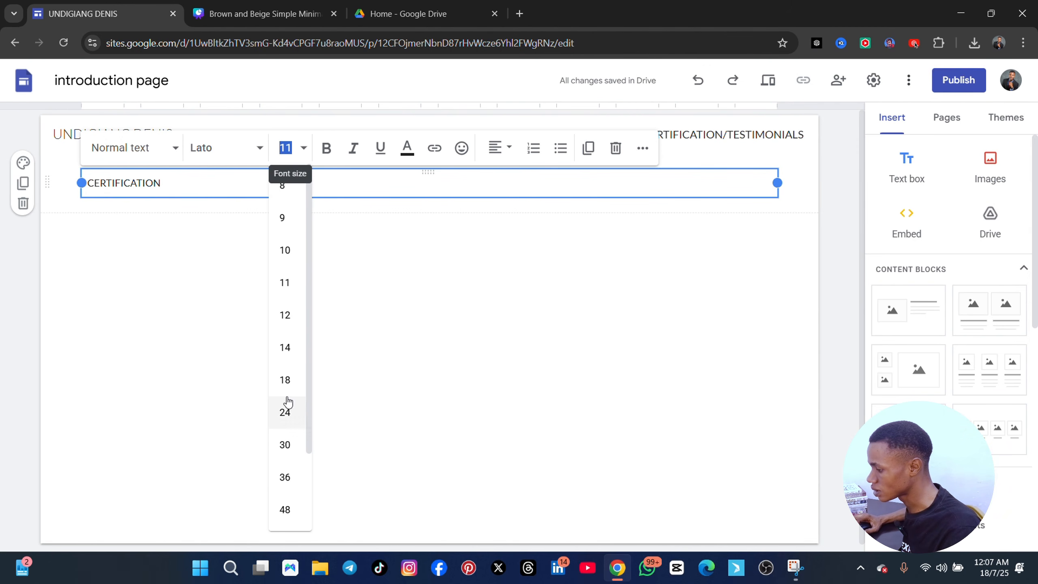
{"action": "left_click", "coordinate": [284, 381]}
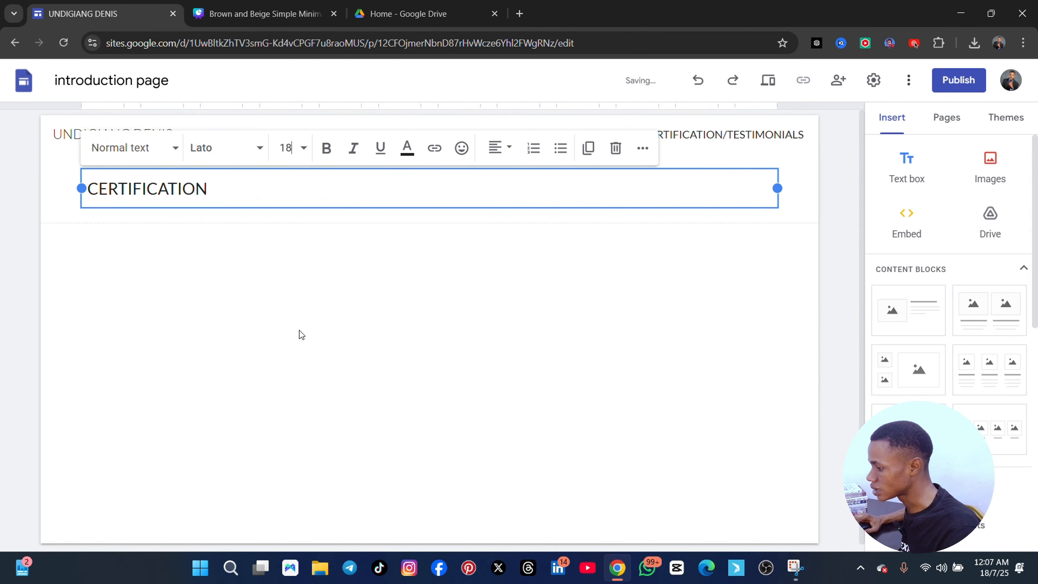
{"action": "triple_click", "coordinate": [273, 192]}
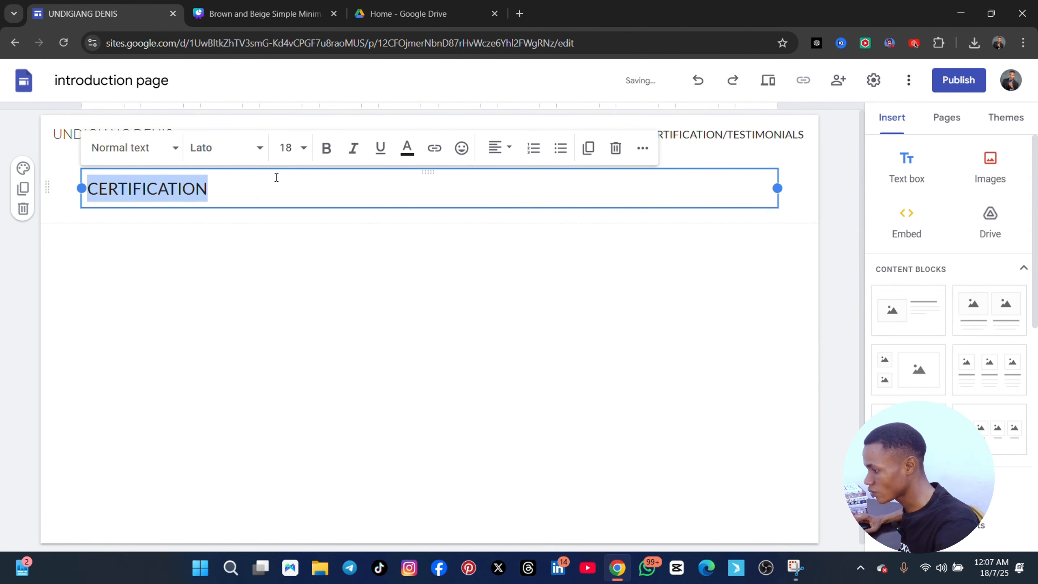
{"action": "left_click", "coordinate": [327, 149]}
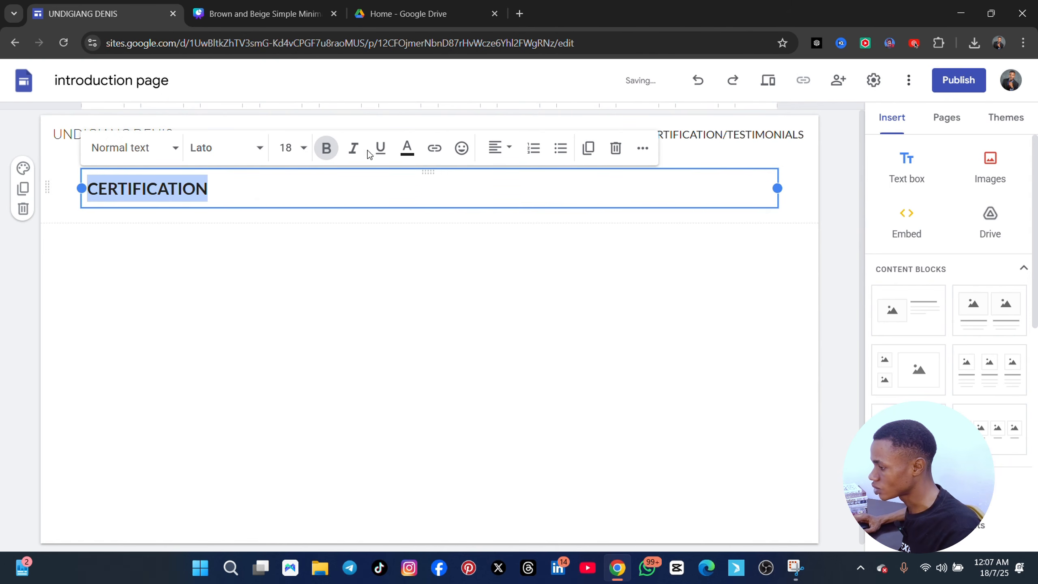
{"action": "left_click", "coordinate": [378, 153]}
{"action": "left_click", "coordinate": [376, 159]}
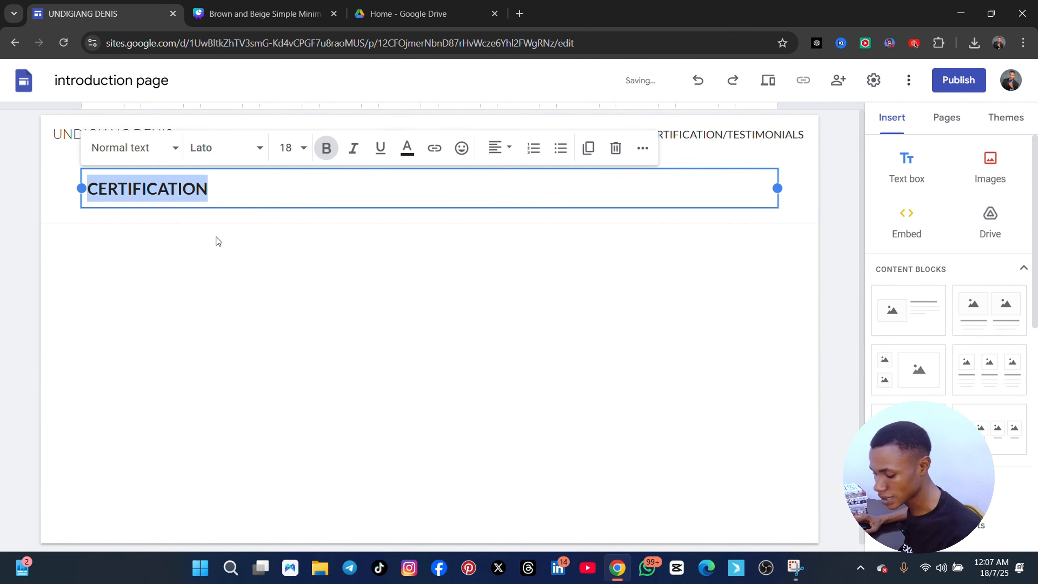
Add a non-bold line below the heading reading "i took a profesional virtua;l course withe express tech academy"
{"action": "left_click", "coordinate": [232, 198]}
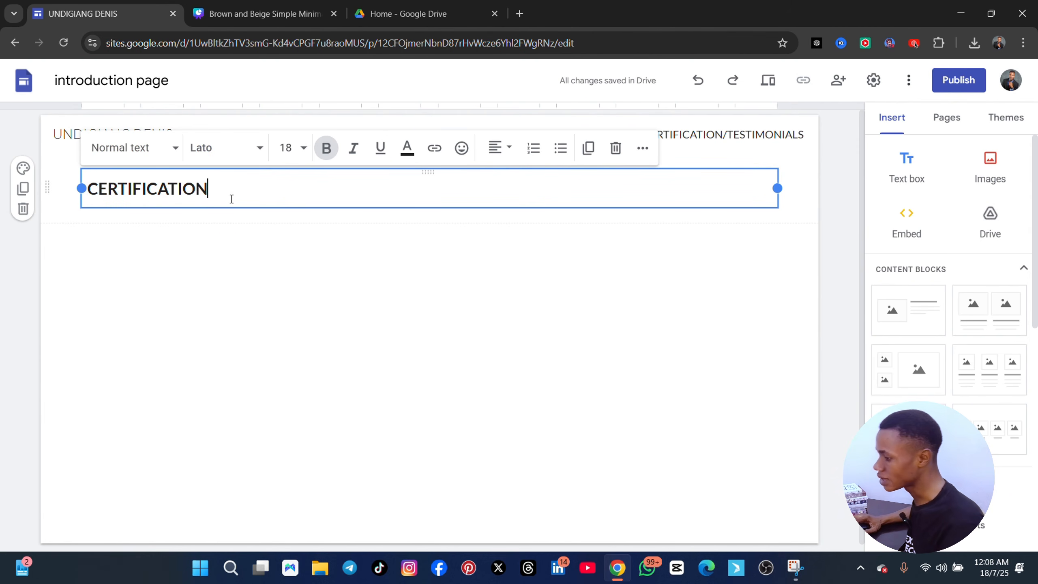
{"action": "key", "text": "Return"}
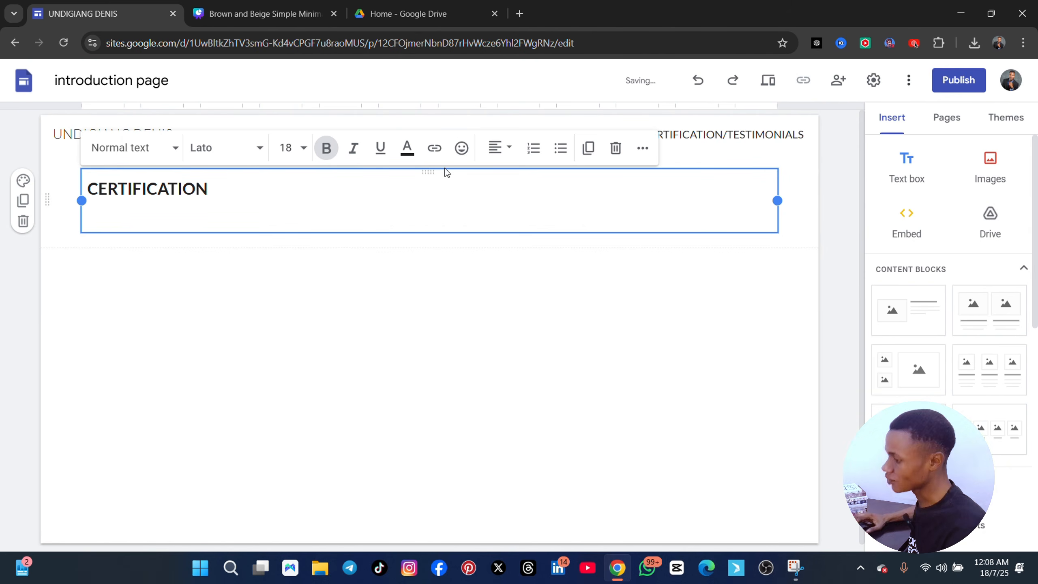
{"action": "left_click", "coordinate": [310, 151]}
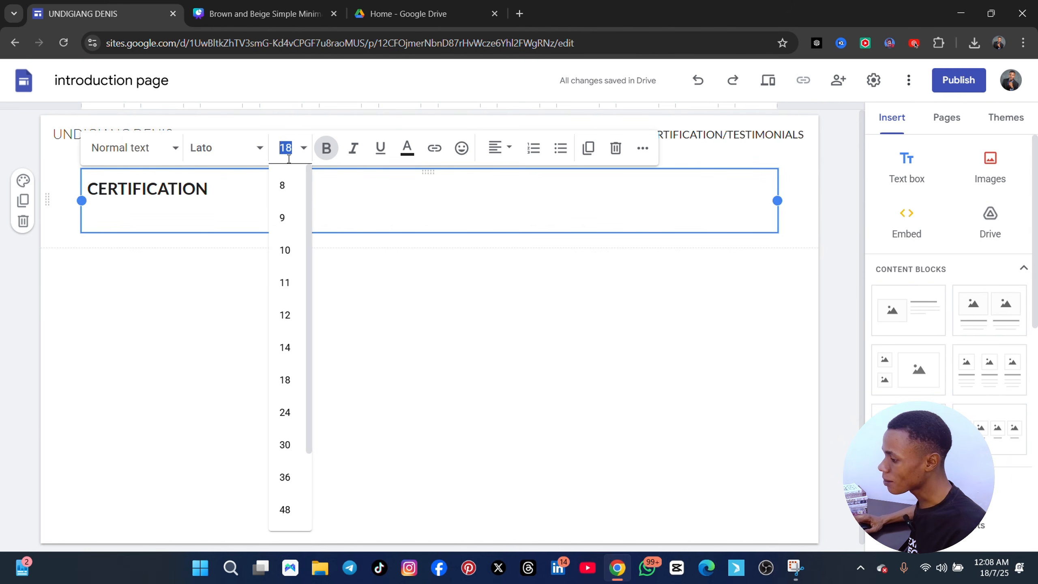
{"action": "left_click", "coordinate": [330, 155]}
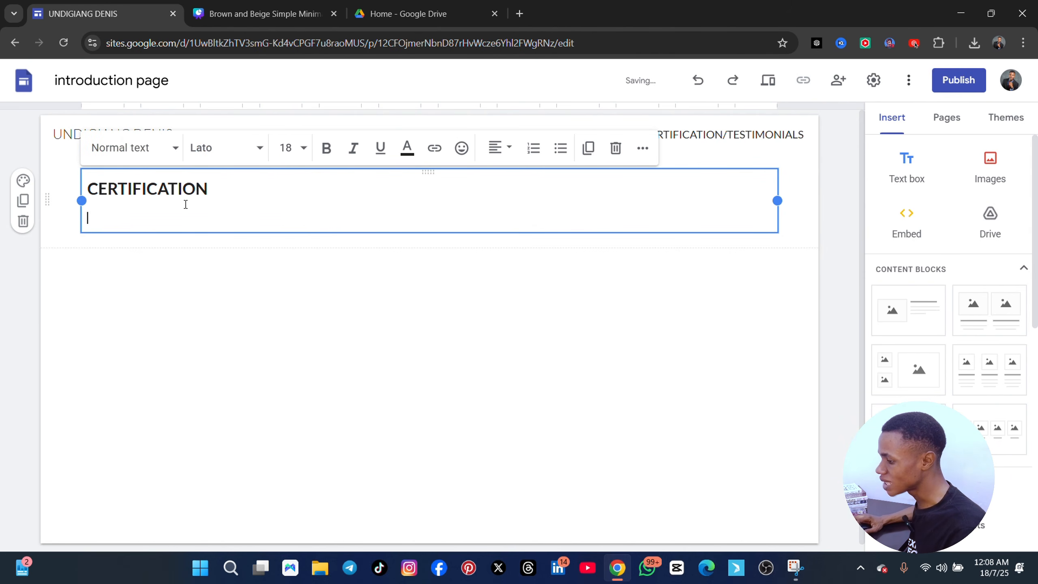
{"action": "type", "text": "i"}
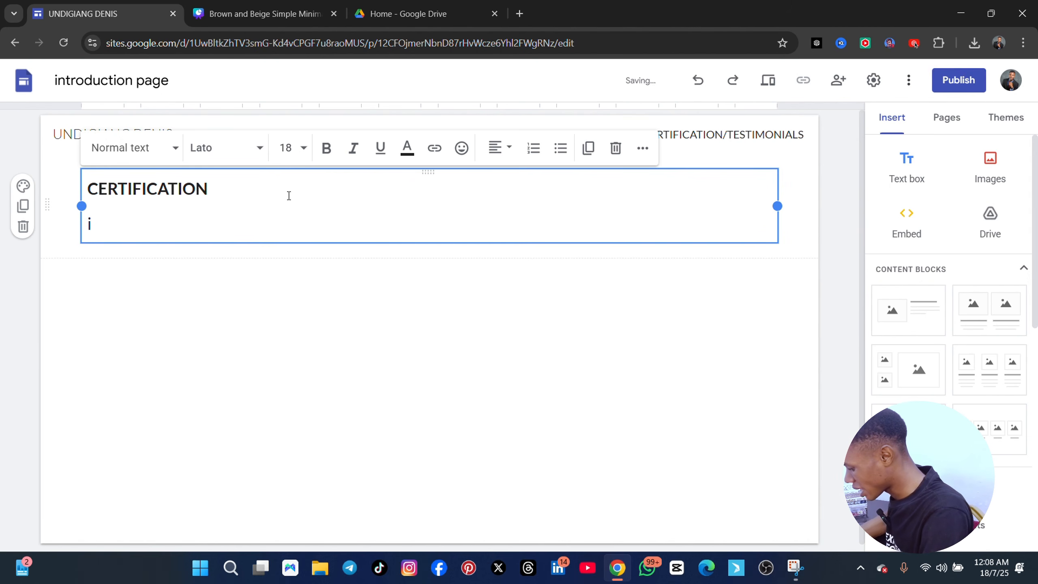
{"action": "type", "text": " took a "}
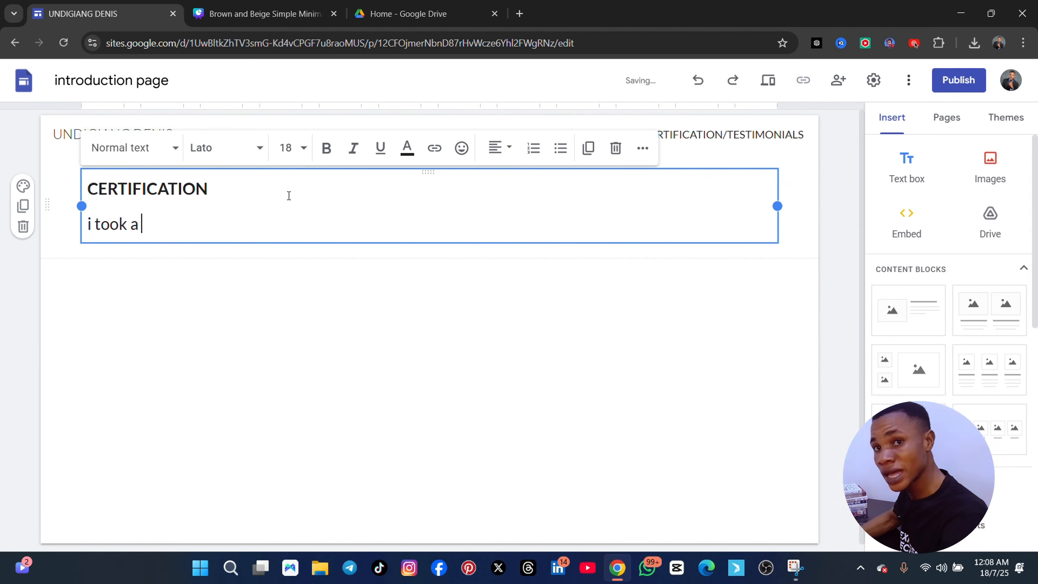
{"action": "type", "text": "profesio"}
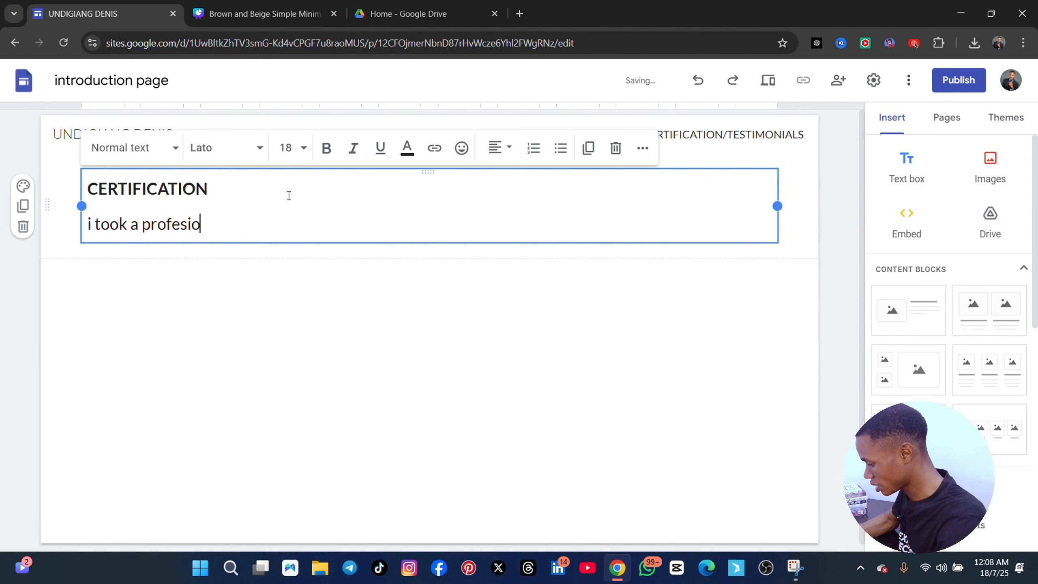
{"action": "type", "text": "nal virtua;l"}
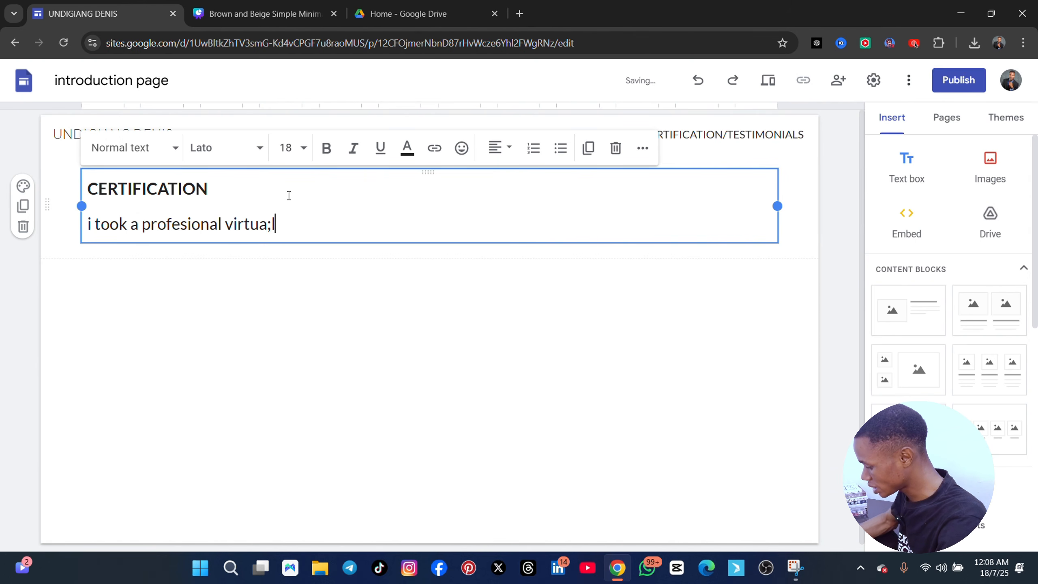
{"action": "type", "text": " course withe"}
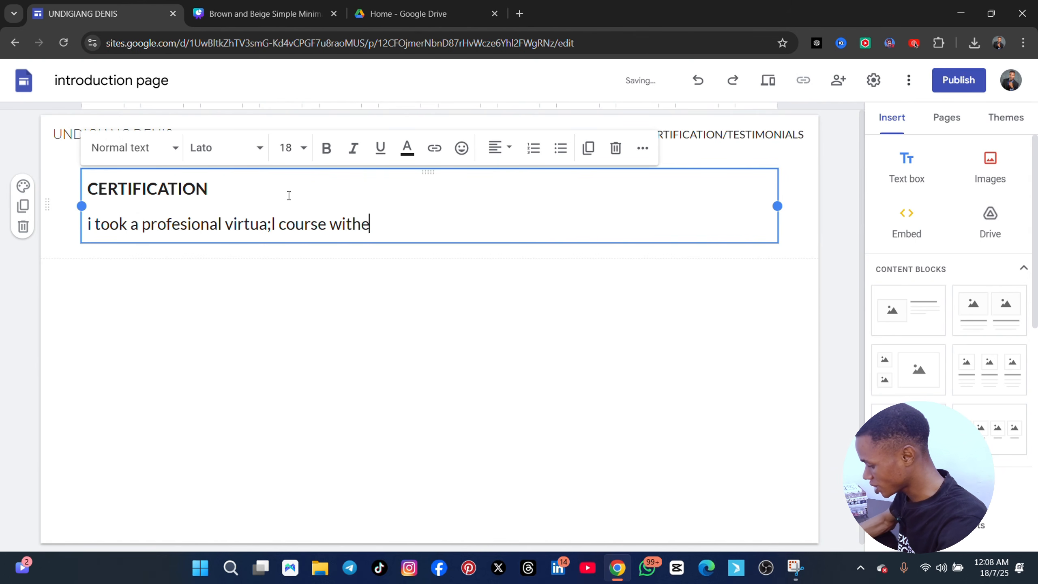
{"action": "type", "text": " express t"}
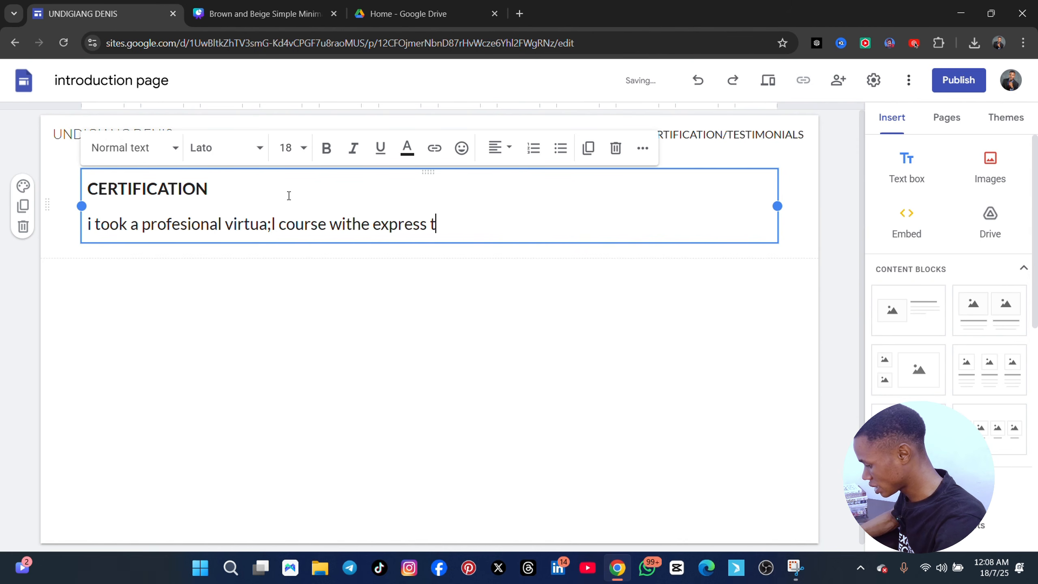
{"action": "type", "text": "ech academy"}
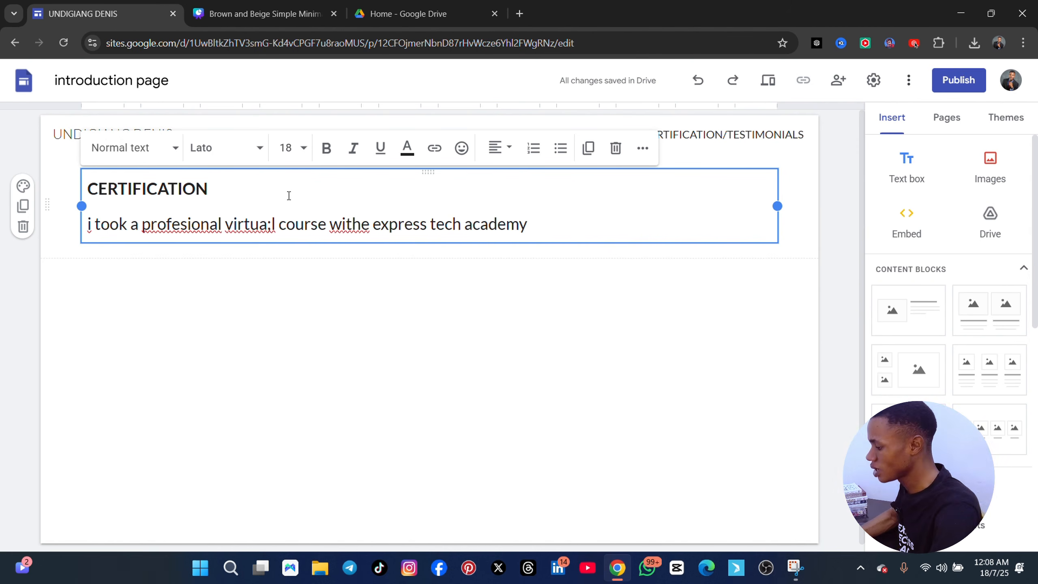
{"action": "type", "text": ", got a"}
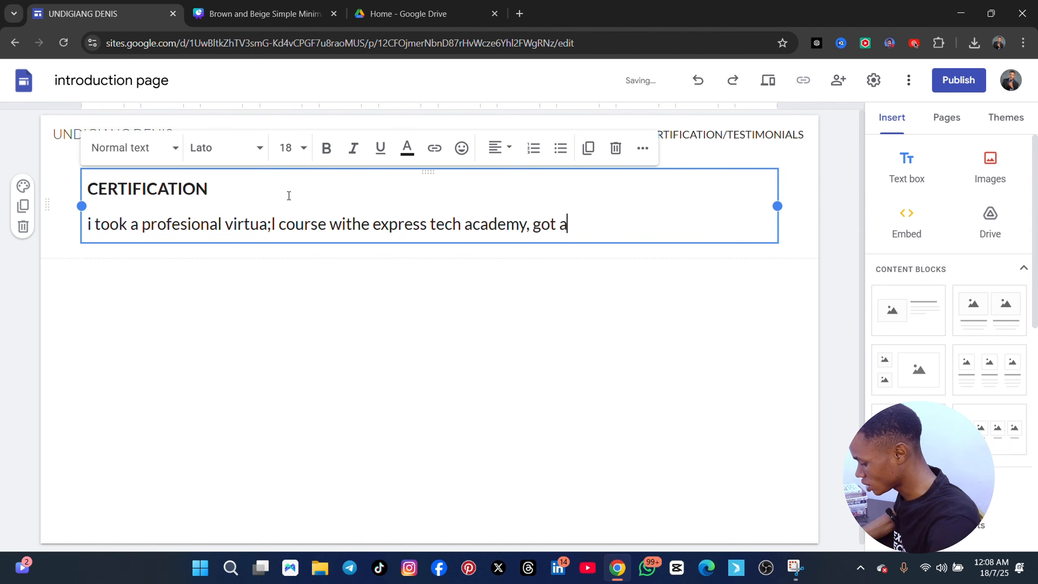
{"action": "type", "text": " world recog"}
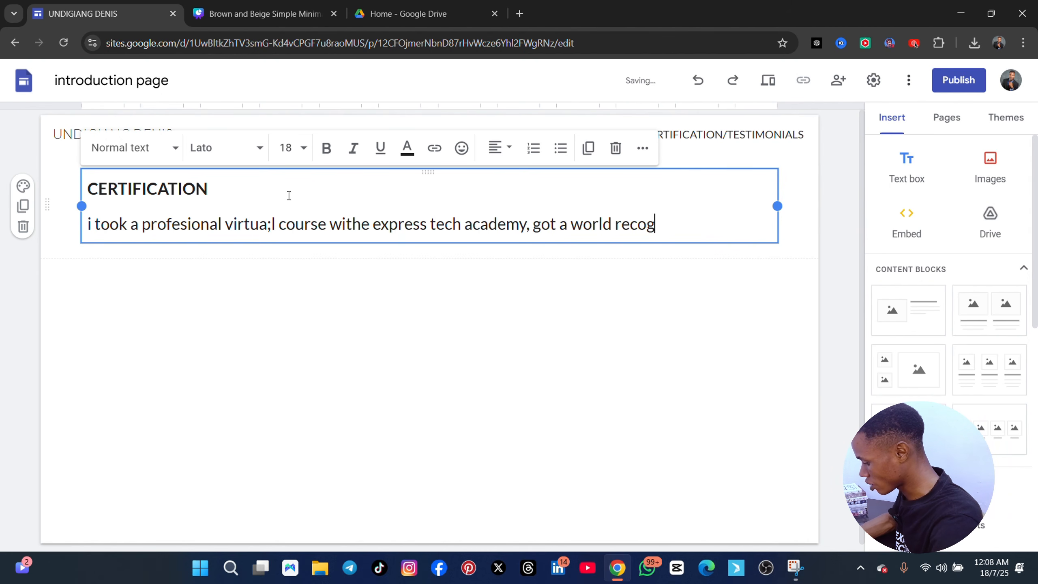
{"action": "type", "text": "nised cert"}
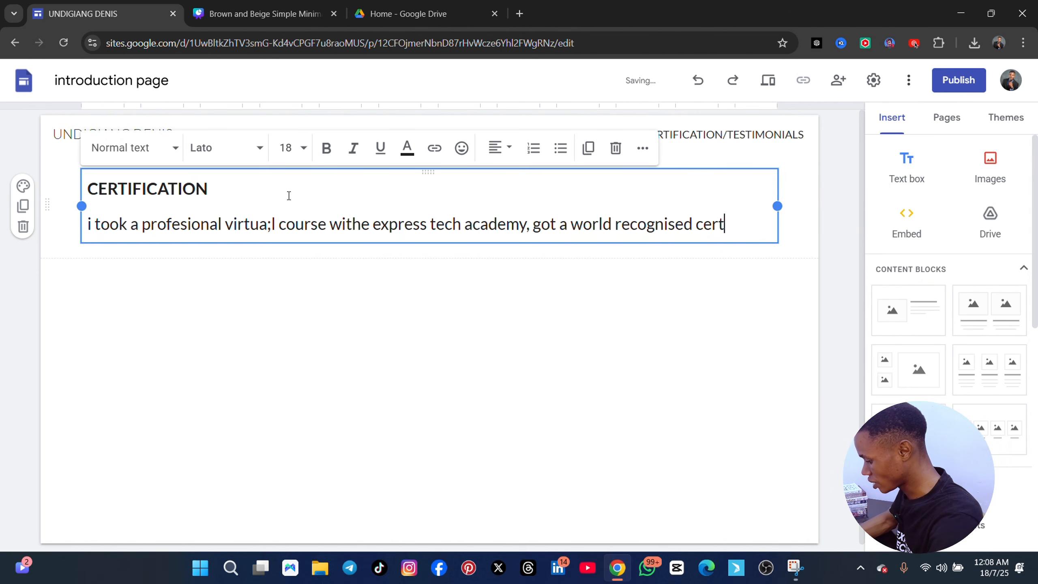
{"action": "type", "text": "ifcate c]"}
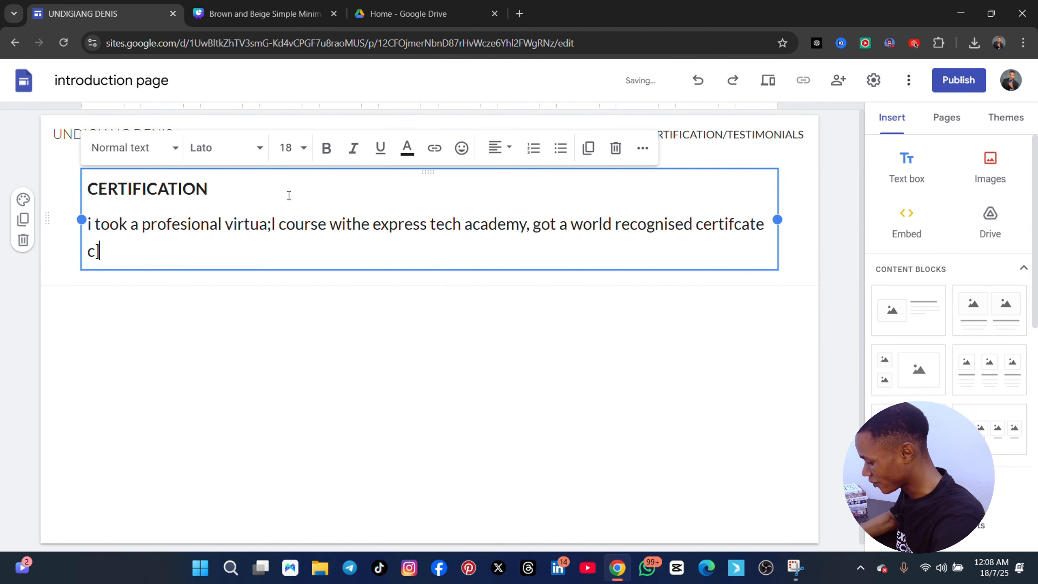
{"action": "type", "text": "[afe"}
Continue the paragraph with ", got a world recognised certifcate after the instituition find me worthy in learbning and charcater"
{"action": "key", "text": "BackSpace"}
{"action": "key", "text": "BackSpace"}
{"action": "key", "text": "BackSpace"}
{"action": "key", "text": "BackSpace"}
{"action": "key", "text": "BackSpace"}
{"action": "key", "text": "BackSpace"}
{"action": "key", "text": "BackSpace"}
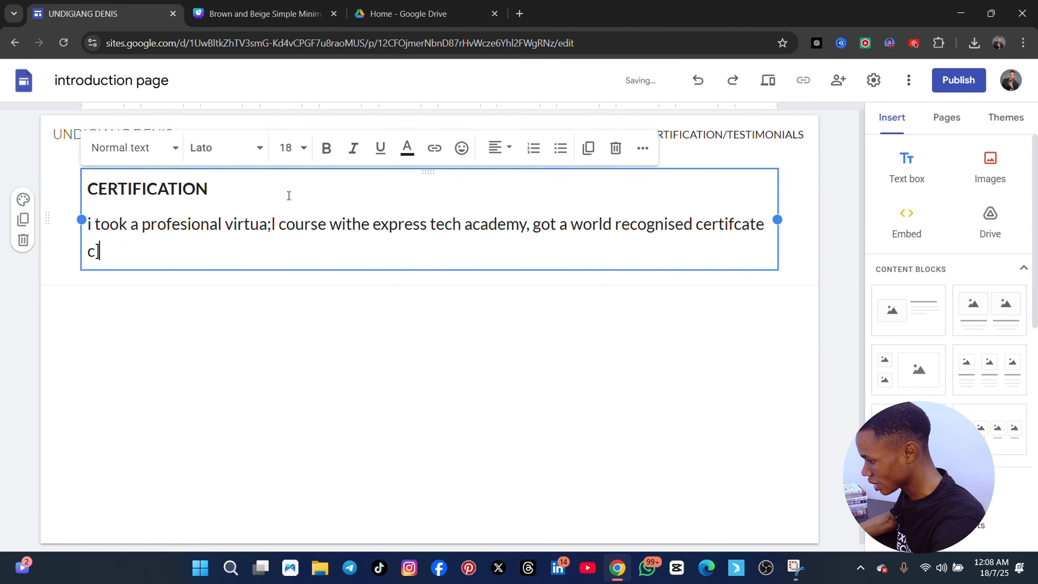
{"action": "type", "text": "af"}
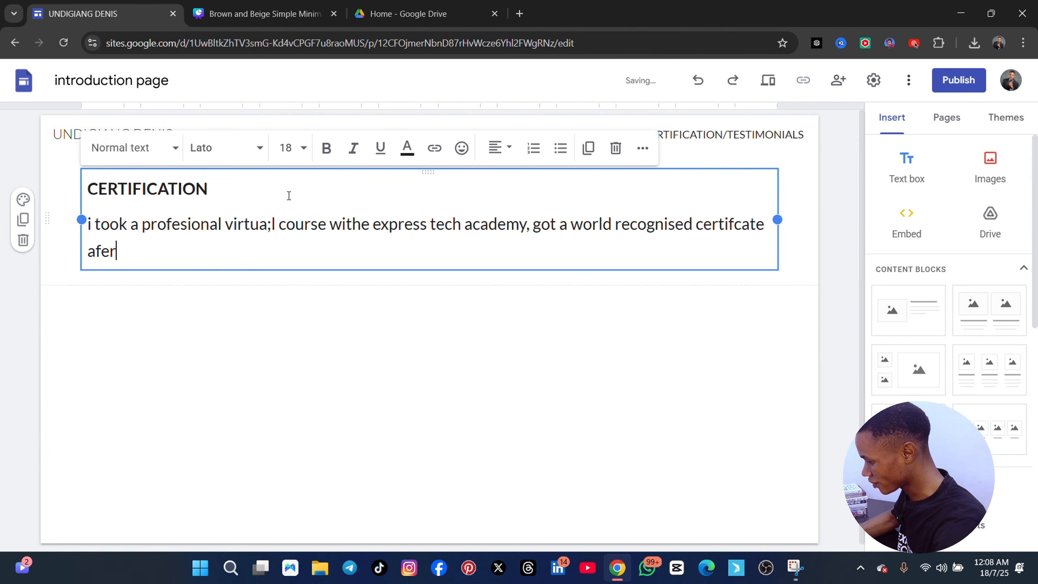
{"action": "type", "text": "ter t"}
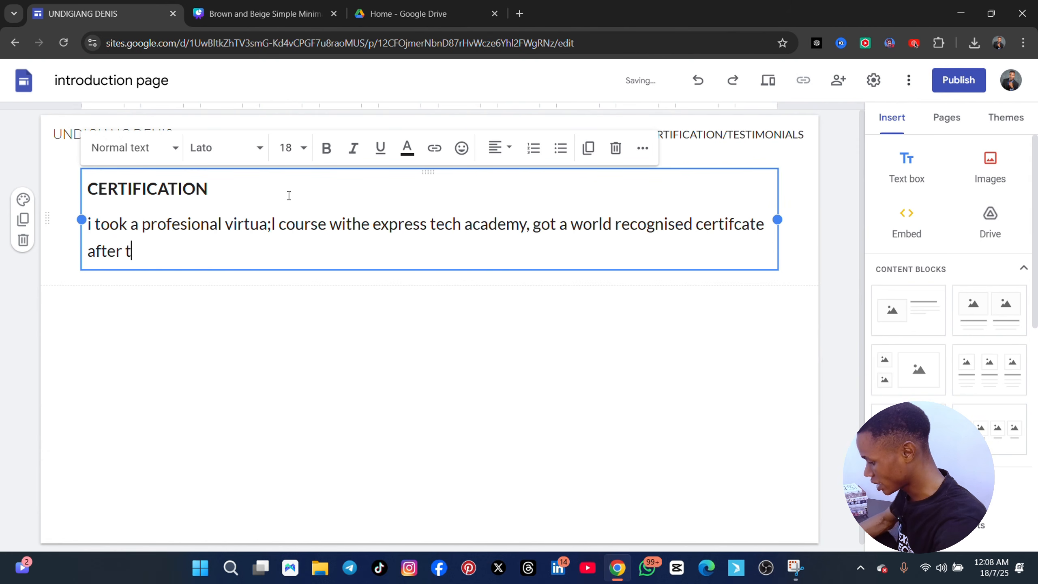
{"action": "type", "text": "he instituit"}
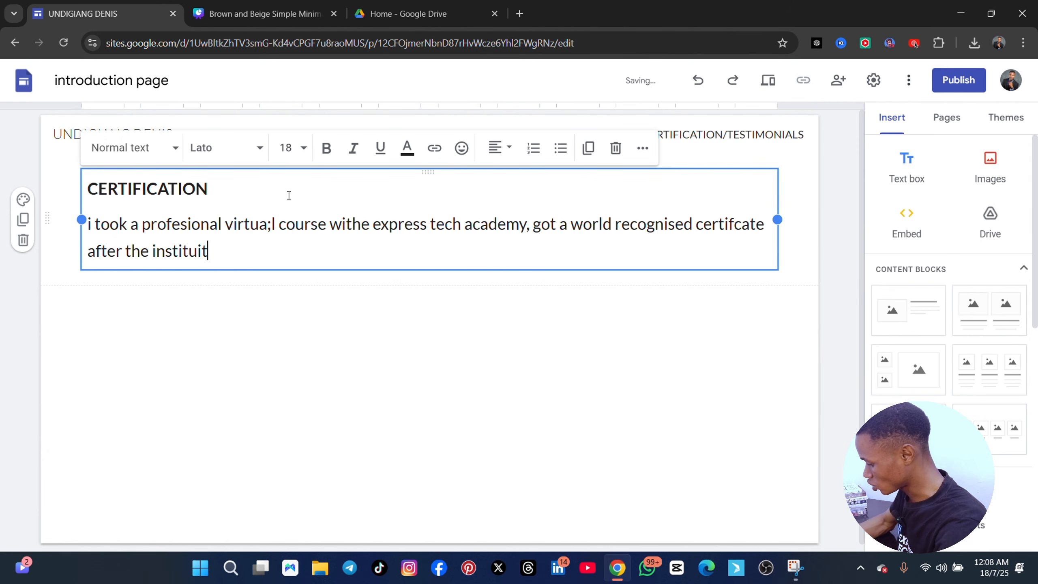
{"action": "type", "text": "ion find me w"}
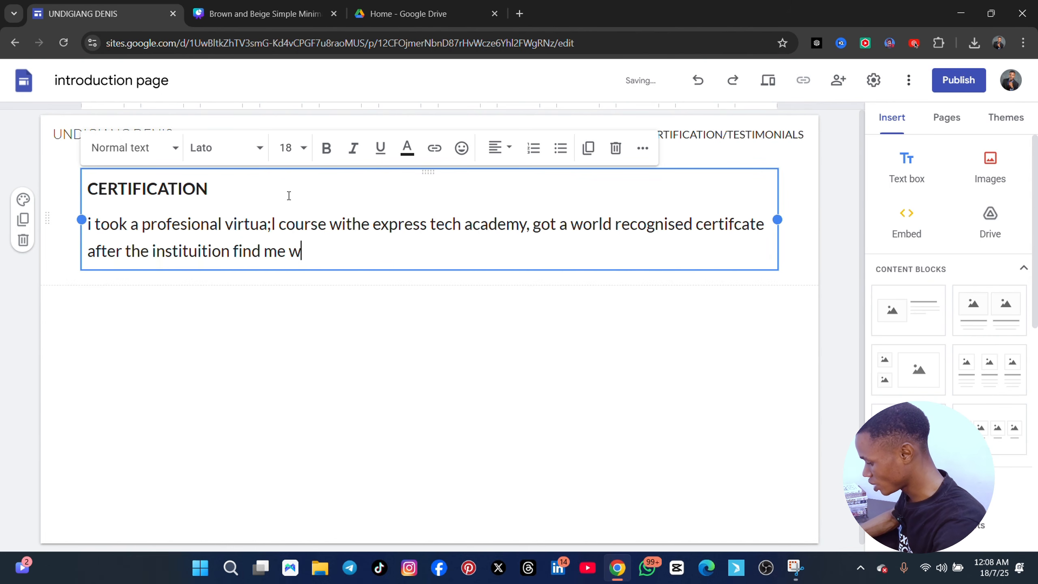
{"action": "type", "text": "orthy in lea"}
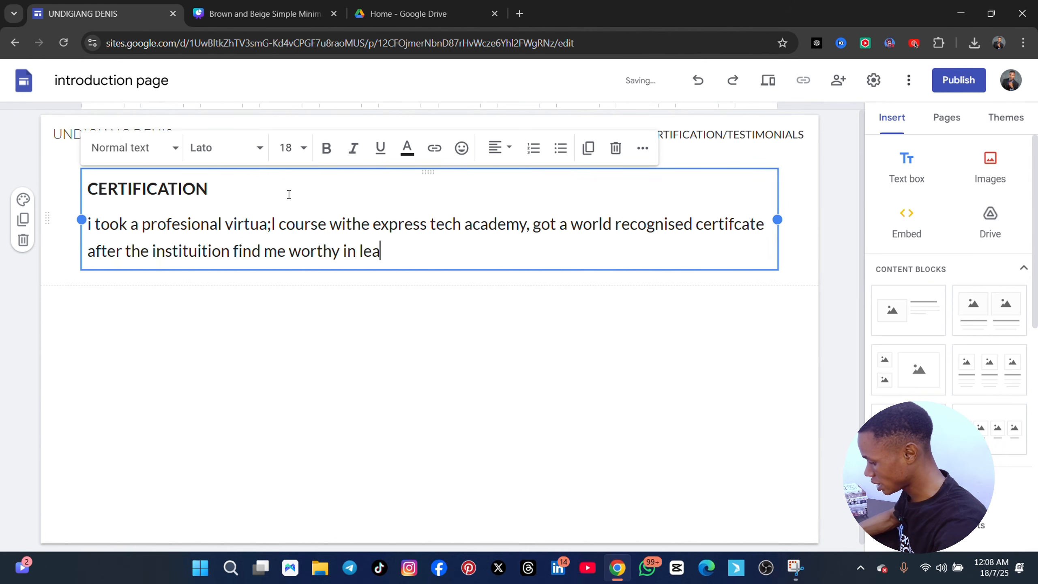
{"action": "type", "text": "rbning and c"}
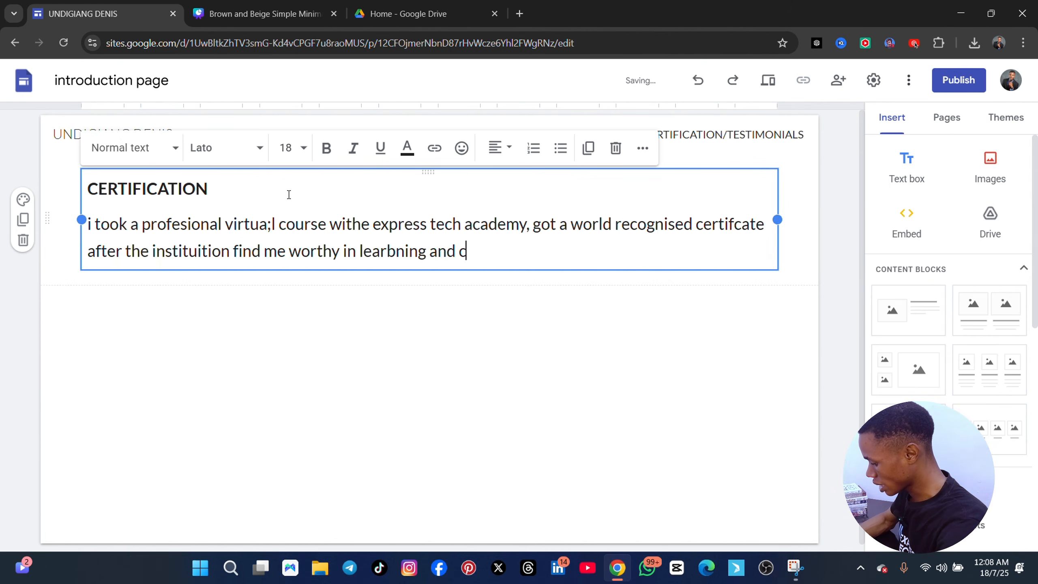
{"action": "type", "text": "harcater"}
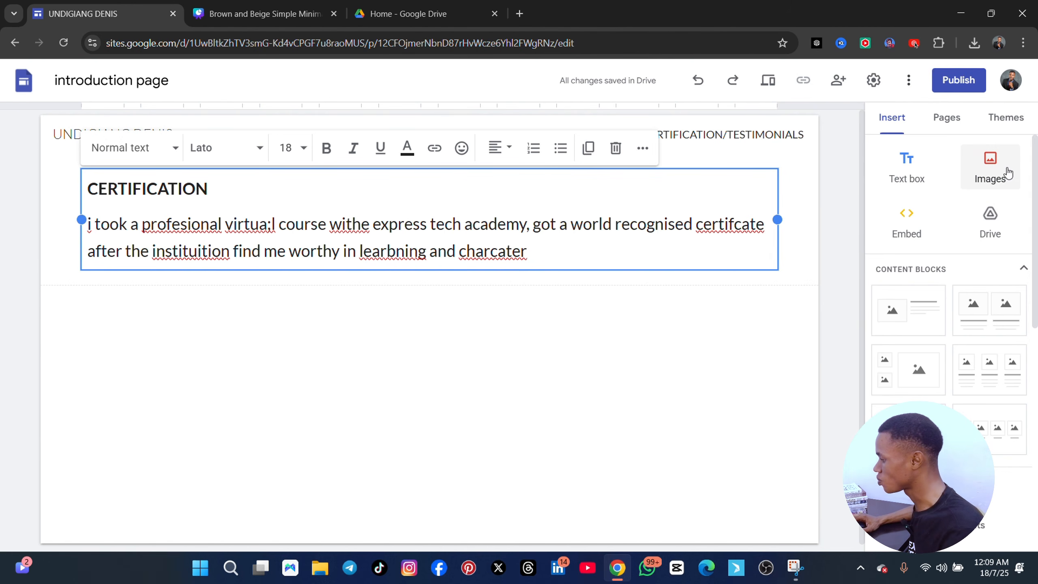
Add a blank line after the certification paragraph and upload the certificate image "extra cert (3)" from the Downloads folder below it
{"action": "key", "text": "Return"}
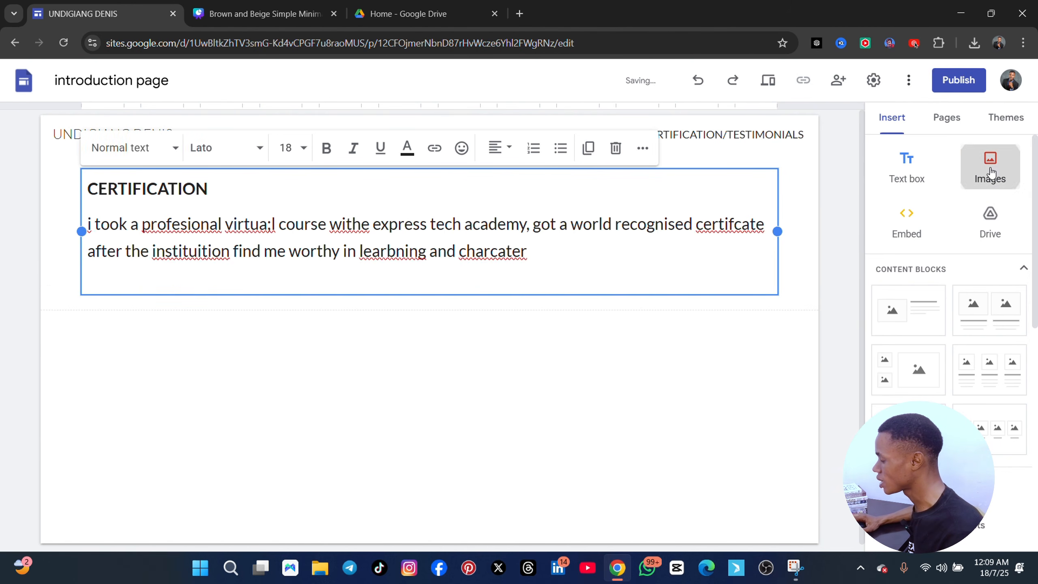
{"action": "left_click", "coordinate": [984, 182]}
{"action": "left_click", "coordinate": [989, 212]}
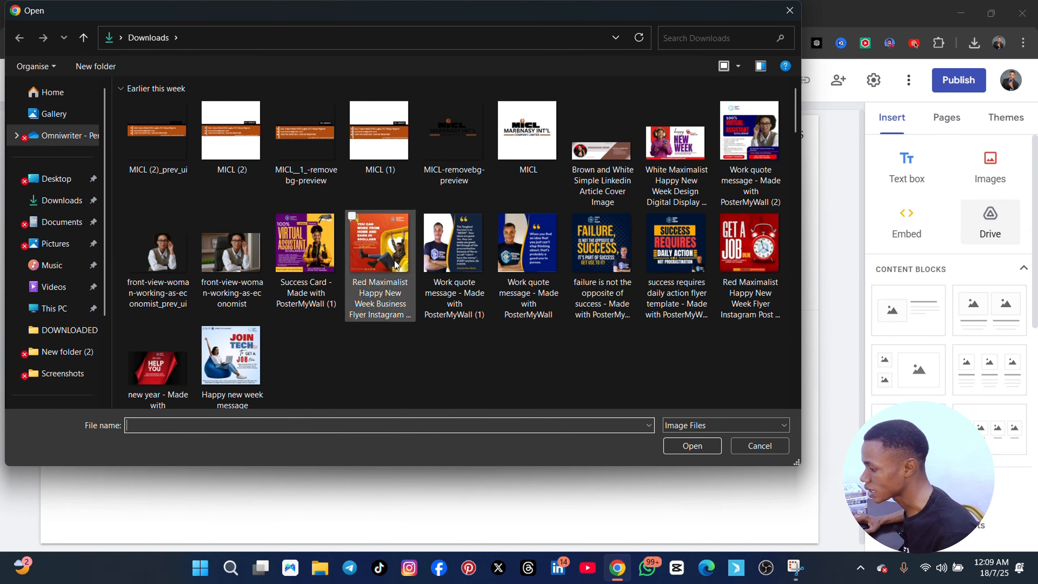
{"action": "scroll", "coordinate": [384, 265], "scroll_direction": "down", "scroll_amount": 5}
{"action": "scroll", "coordinate": [393, 266], "scroll_direction": "down", "scroll_amount": 5}
{"action": "scroll", "coordinate": [391, 266], "scroll_direction": "up", "scroll_amount": 5}
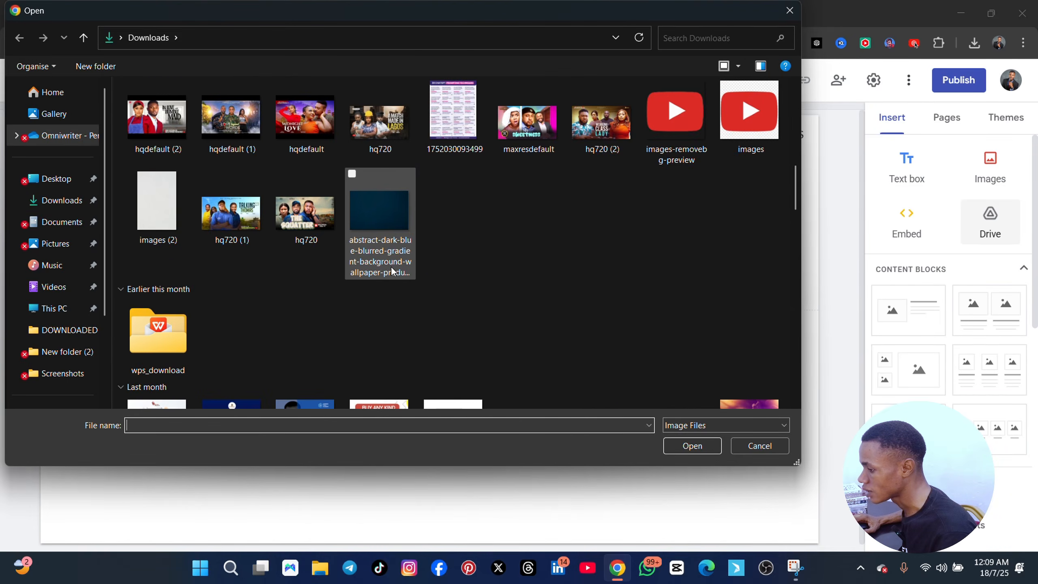
{"action": "scroll", "coordinate": [391, 266], "scroll_direction": "down", "scroll_amount": 5}
{"action": "scroll", "coordinate": [384, 276], "scroll_direction": "down", "scroll_amount": 10}
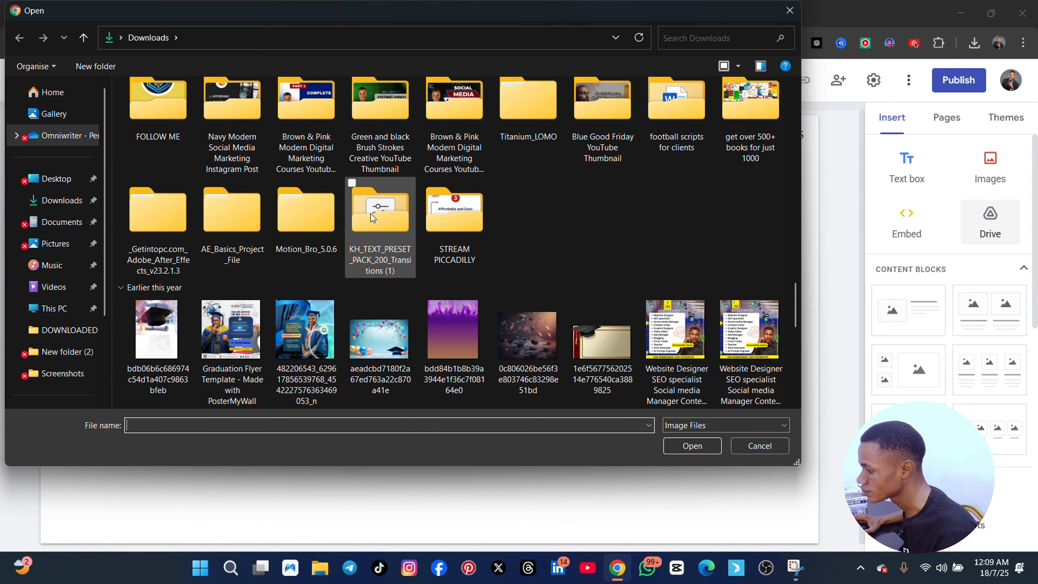
{"action": "scroll", "coordinate": [371, 213], "scroll_direction": "up", "scroll_amount": 3}
{"action": "scroll", "coordinate": [396, 232], "scroll_direction": "up", "scroll_amount": 3}
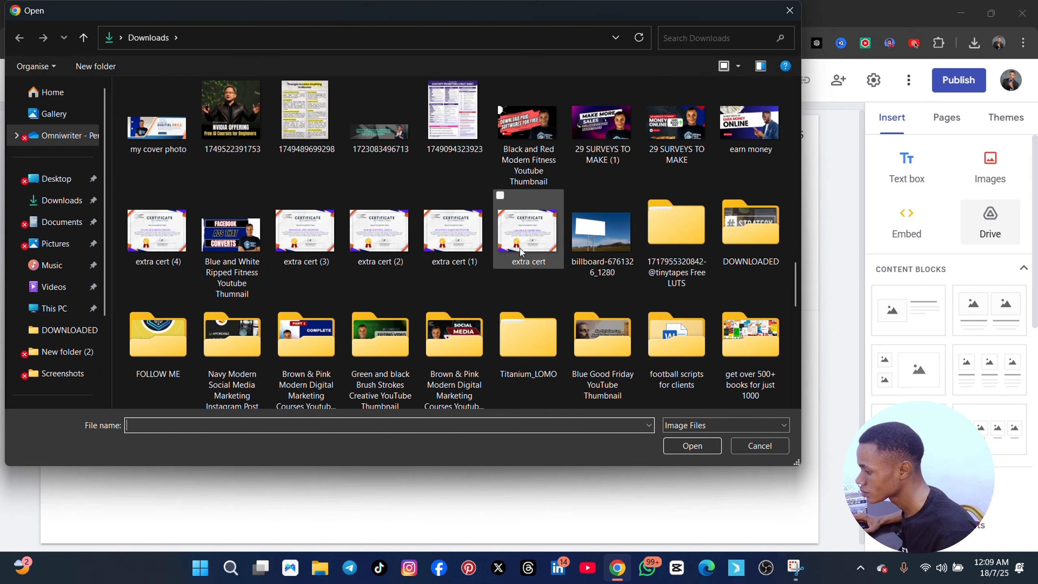
{"action": "left_click", "coordinate": [306, 232]}
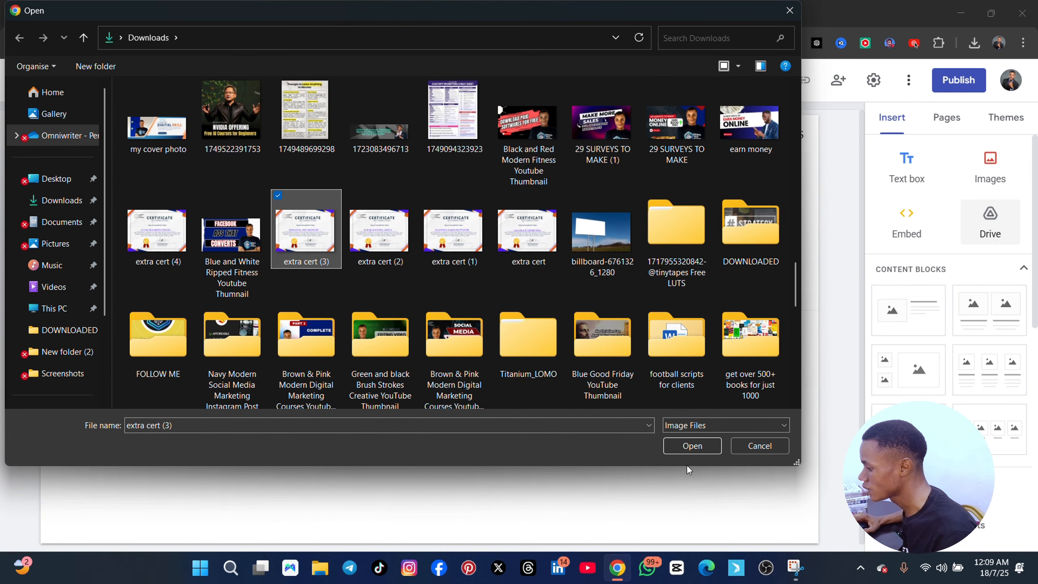
{"action": "left_click", "coordinate": [693, 449]}
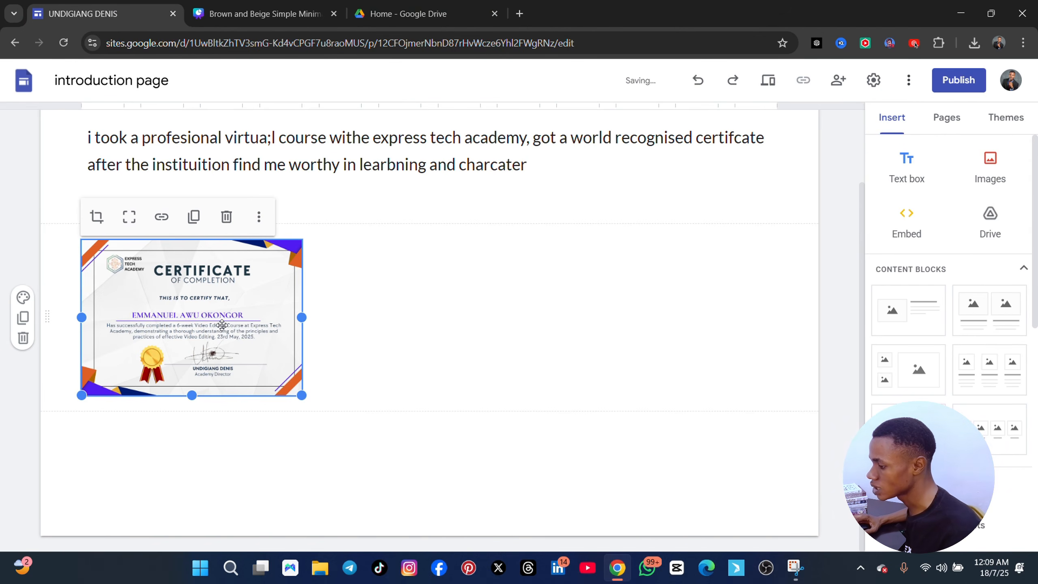
{"action": "left_click_drag", "start_coordinate": [179, 313], "coordinate": [123, 288]}
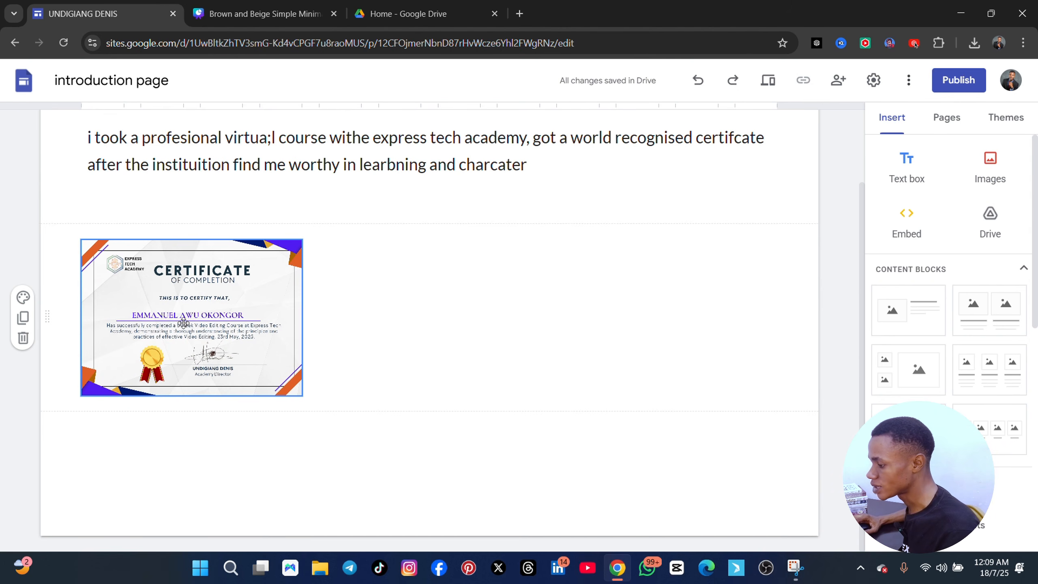
{"action": "scroll", "coordinate": [236, 325], "scroll_direction": "up", "scroll_amount": 2}
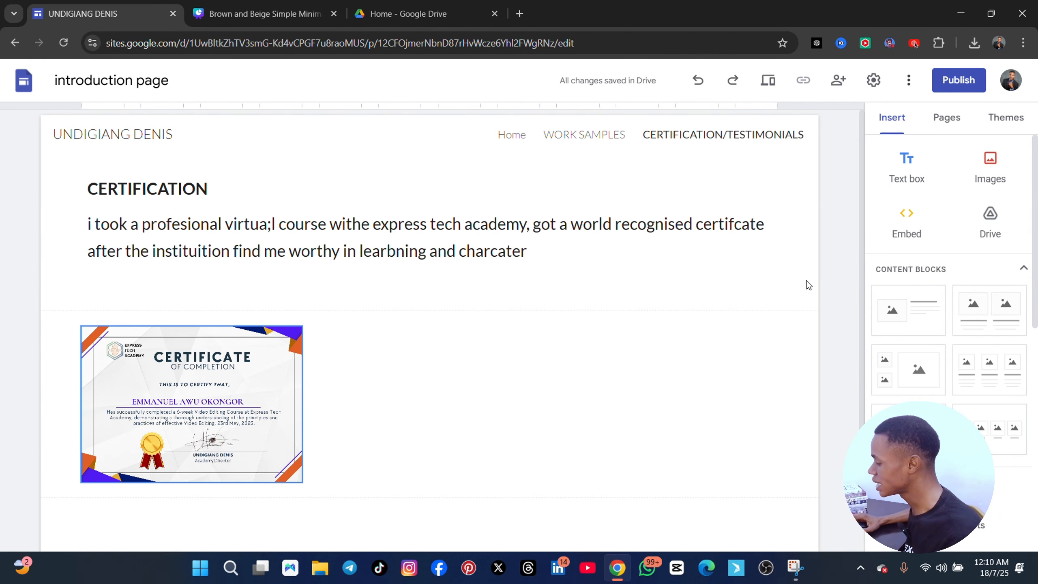
Insert a text box below the certificate image reading "what my clients are saying"
{"action": "scroll", "coordinate": [808, 285], "scroll_direction": "down", "scroll_amount": 2}
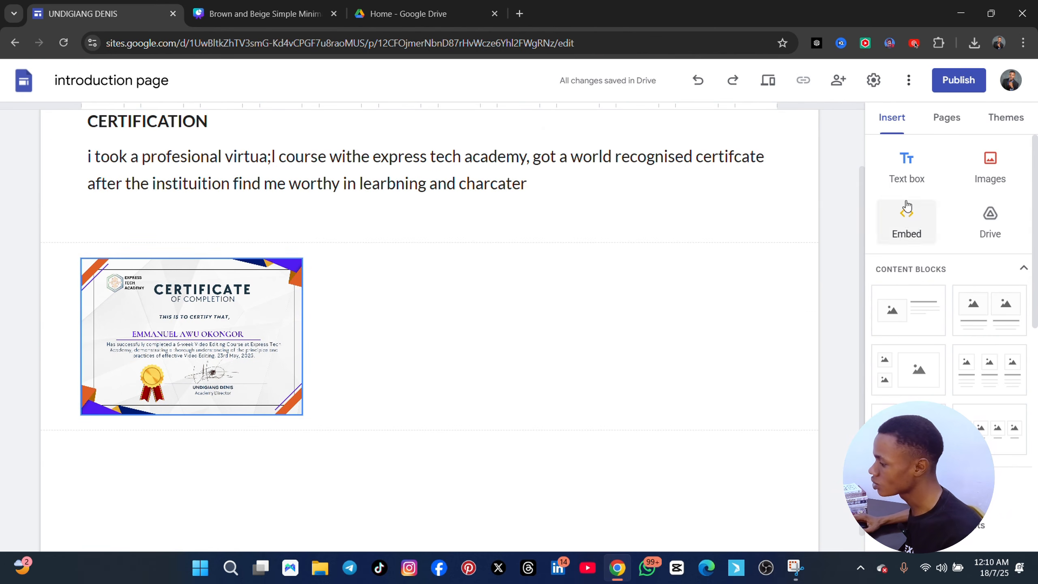
{"action": "left_click", "coordinate": [920, 171]}
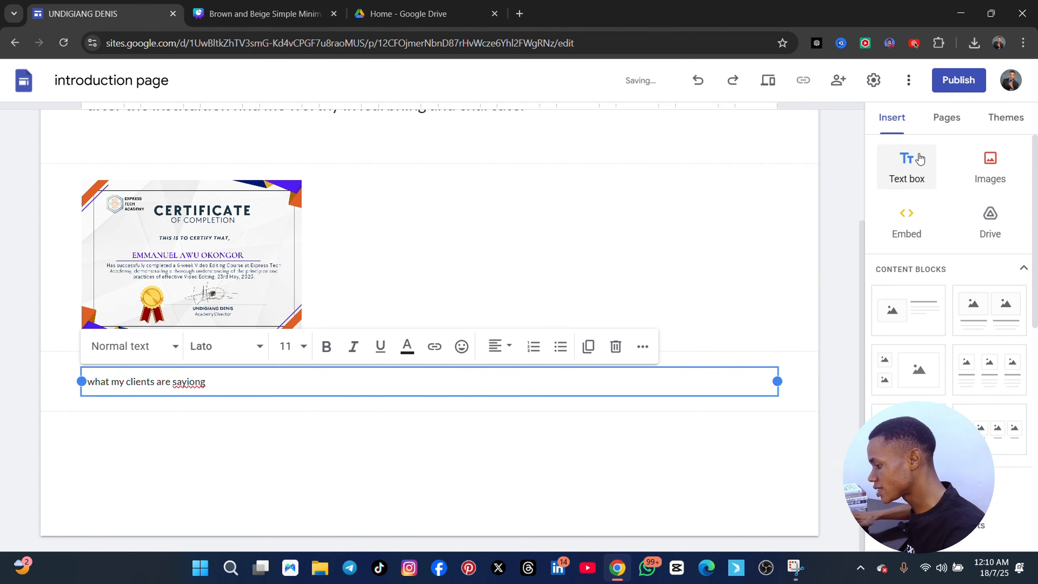
{"action": "key", "text": "BackSpace"}
{"action": "key", "text": "BackSpace"}
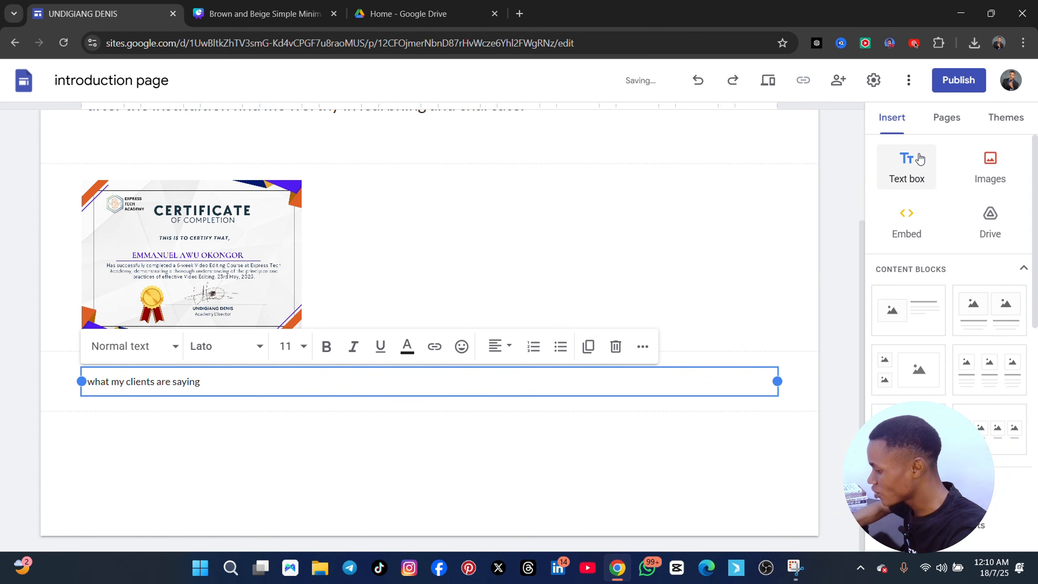
Make the "what my clients are saying" heading bold and set its font size to 24
{"action": "key", "text": "ctrl+a"}
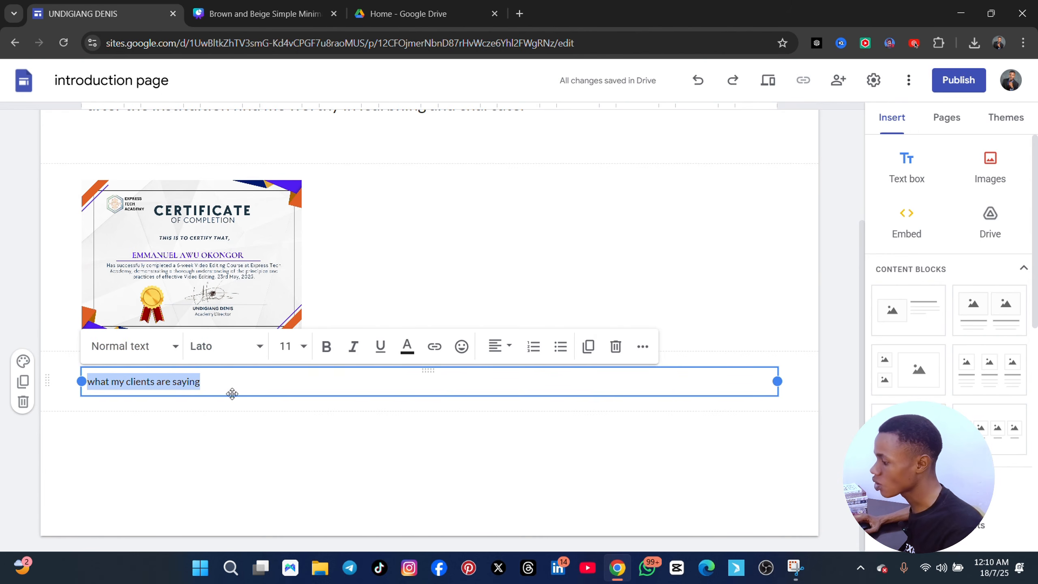
{"action": "left_click", "coordinate": [323, 351]}
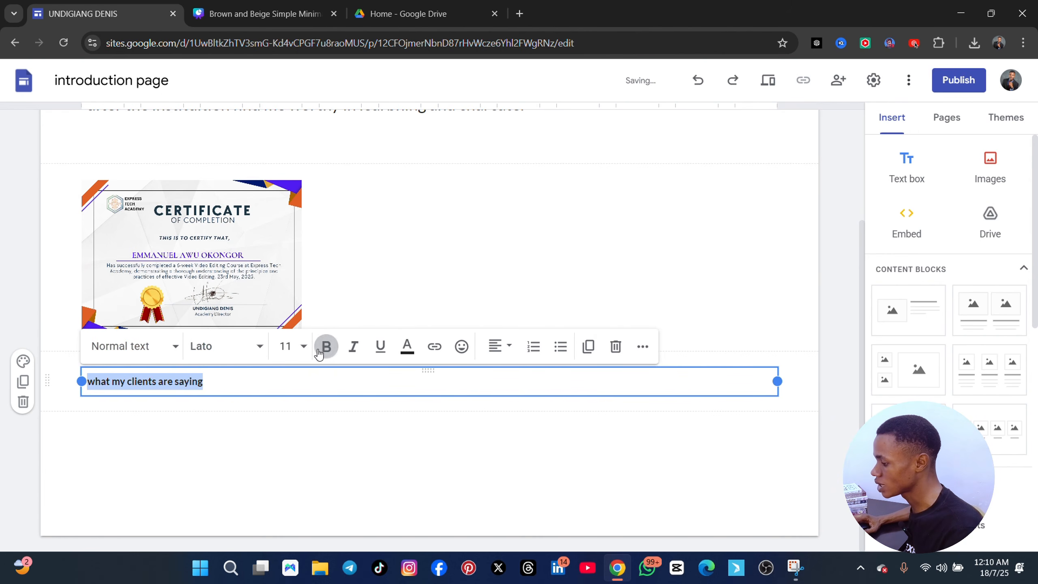
{"action": "left_click", "coordinate": [303, 346]}
{"action": "scroll", "coordinate": [294, 262], "scroll_direction": "down", "scroll_amount": 4}
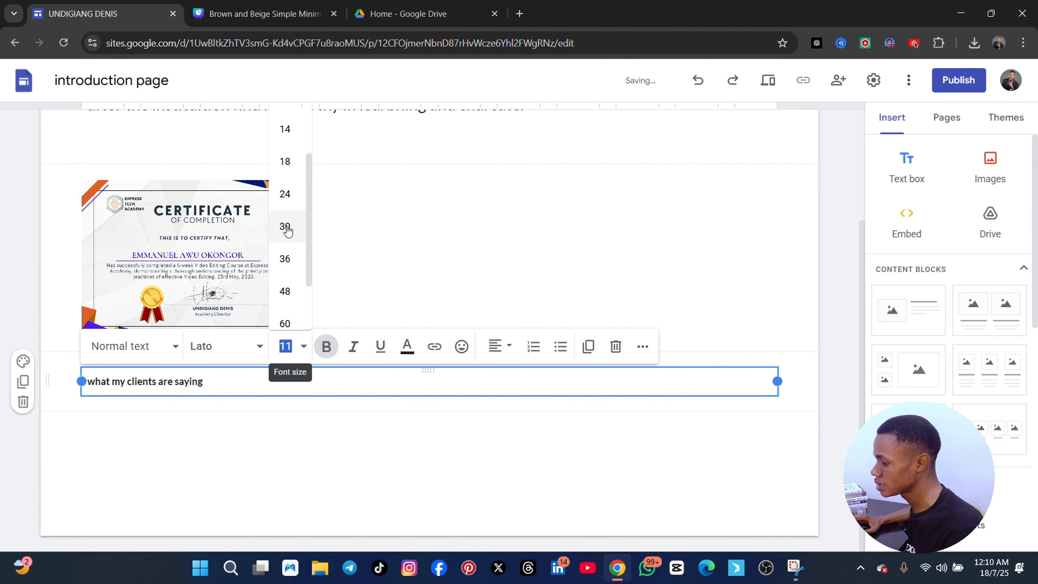
{"action": "left_click", "coordinate": [285, 193]}
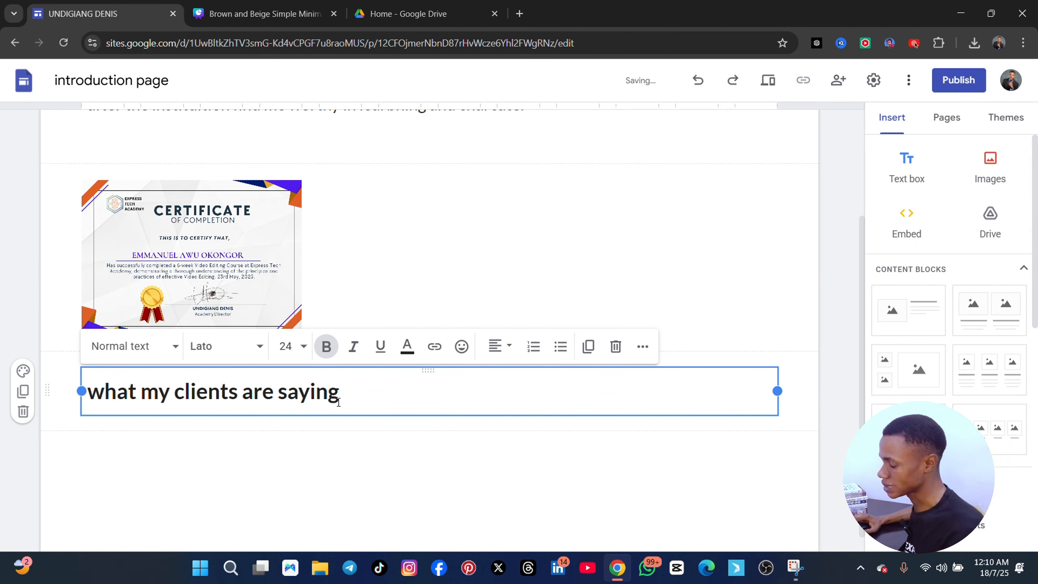
Start a non-bold line below the clients heading reading "I AHVE A A COUPLE"
{"action": "key", "text": "Return"}
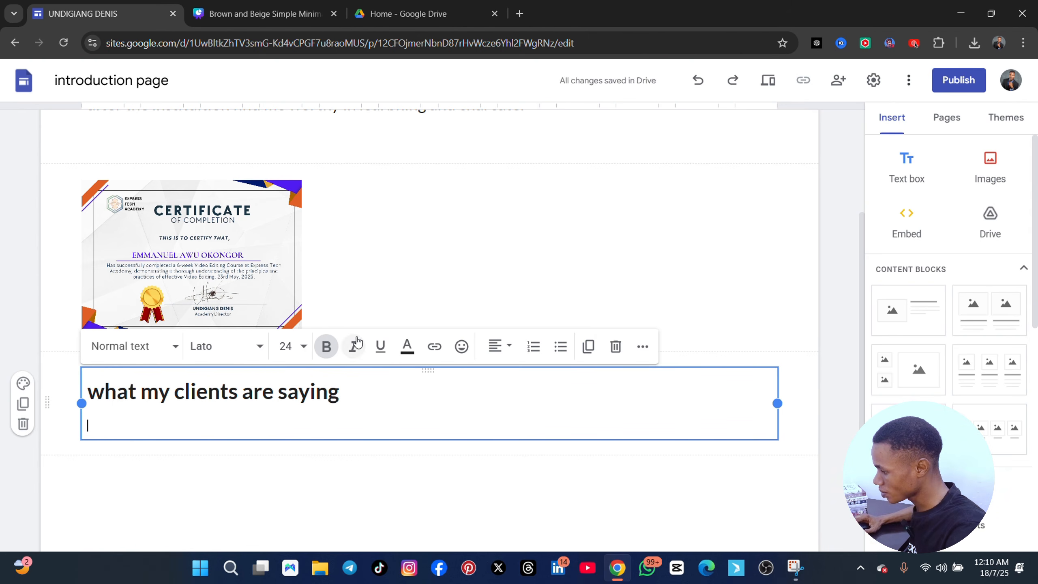
{"action": "left_click", "coordinate": [326, 350]}
{"action": "type", "text": "I AHVE A C"}
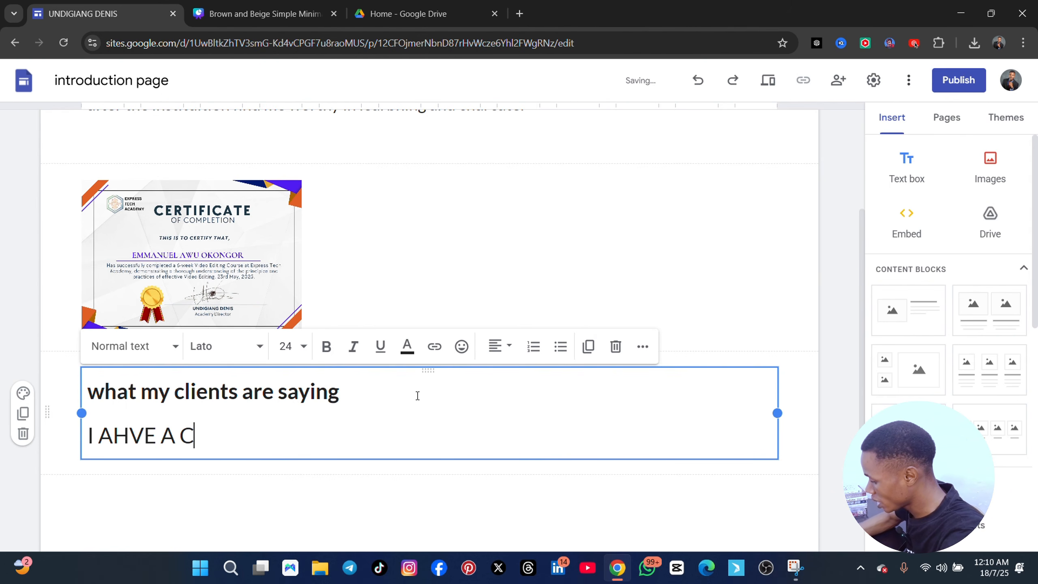
{"action": "key", "text": "BackSpace"}
{"action": "type", "text": "A A"}
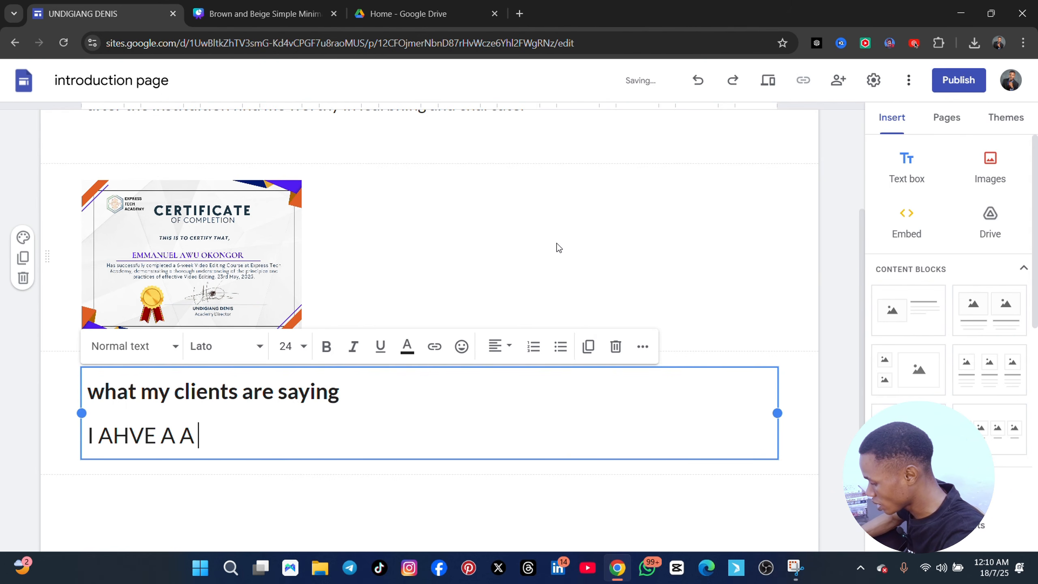
{"action": "type", "text": " COUPLES"}
{"action": "key", "text": "BackSpace"}
{"action": "type", "text": "E"}
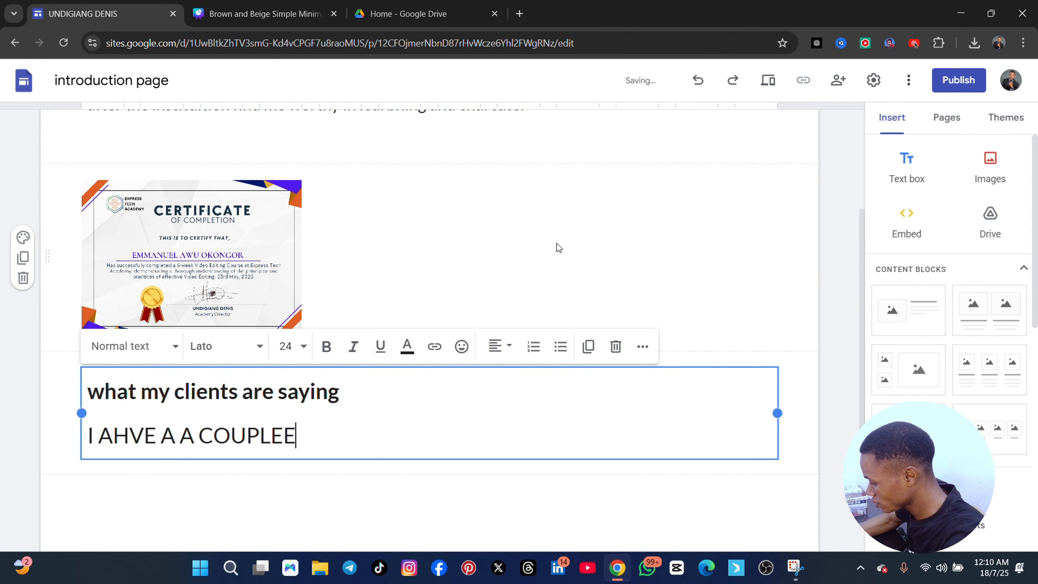
{"action": "key", "text": "BackSpace"}
Continue the line with "CKLIENTS AND THIS IS WHAT THEY HAVE TO SAY ABOUT MYS SRCVICES"
{"action": "type", "text": "CKLI"}
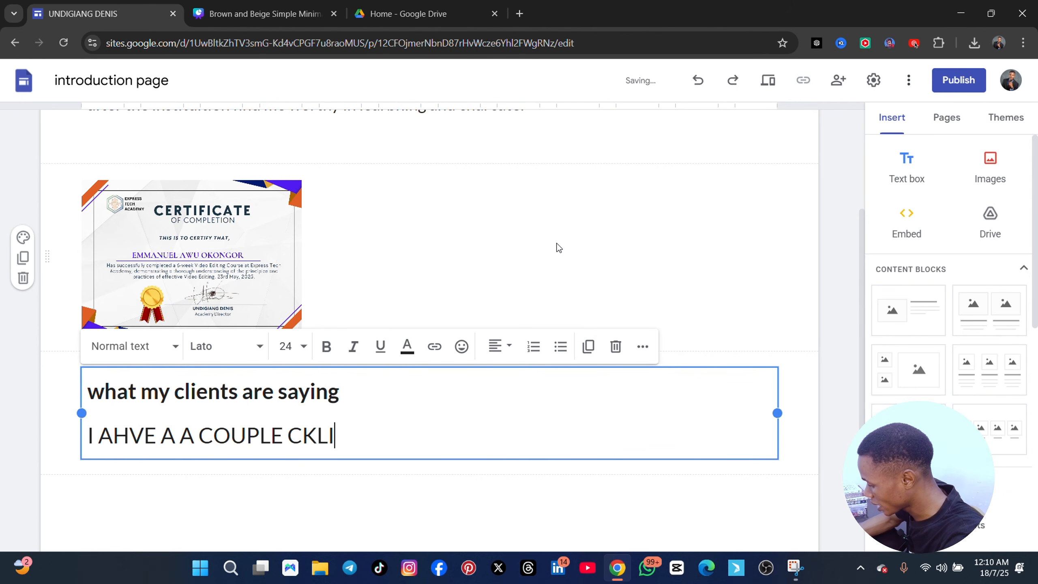
{"action": "type", "text": "ENTS AND TGUIS"}
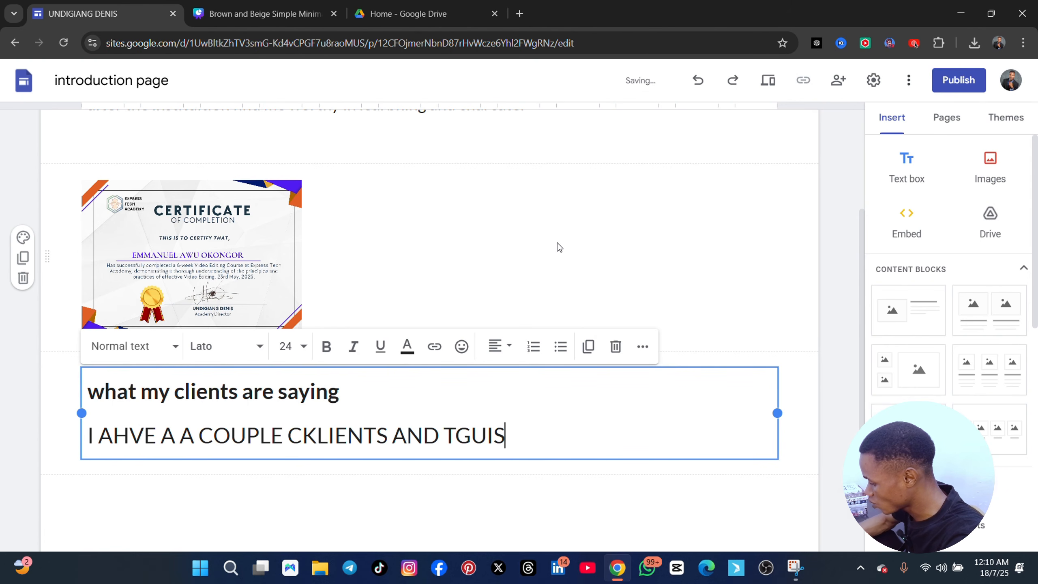
{"action": "key", "text": "BackSpace"}
{"action": "key", "text": "BackSpace"}
{"action": "key", "text": "BackSpace"}
{"action": "key", "text": "BackSpace"}
{"action": "type", "text": "HI"}
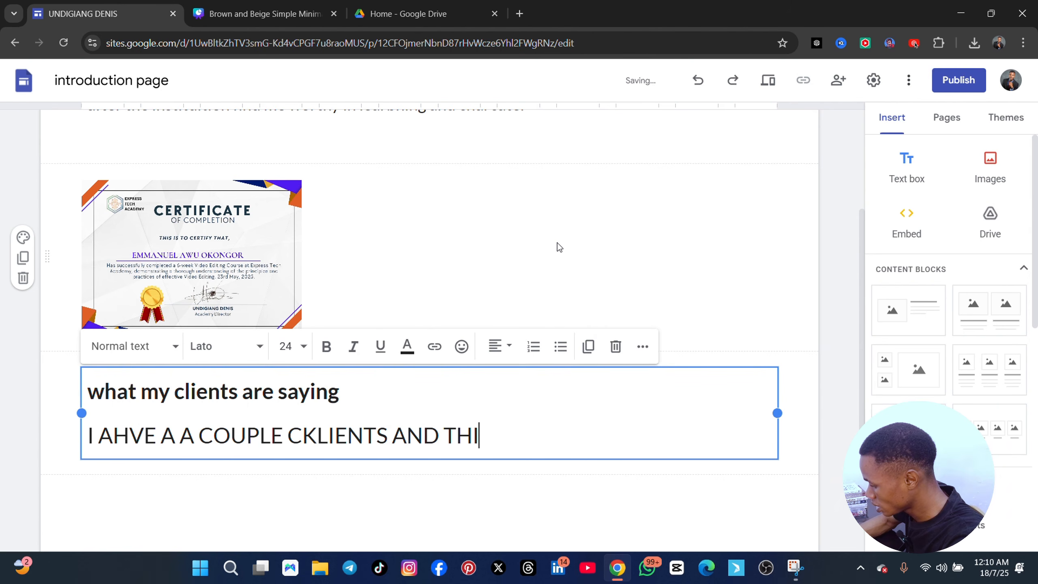
{"action": "type", "text": "S IS WHAT THEY "}
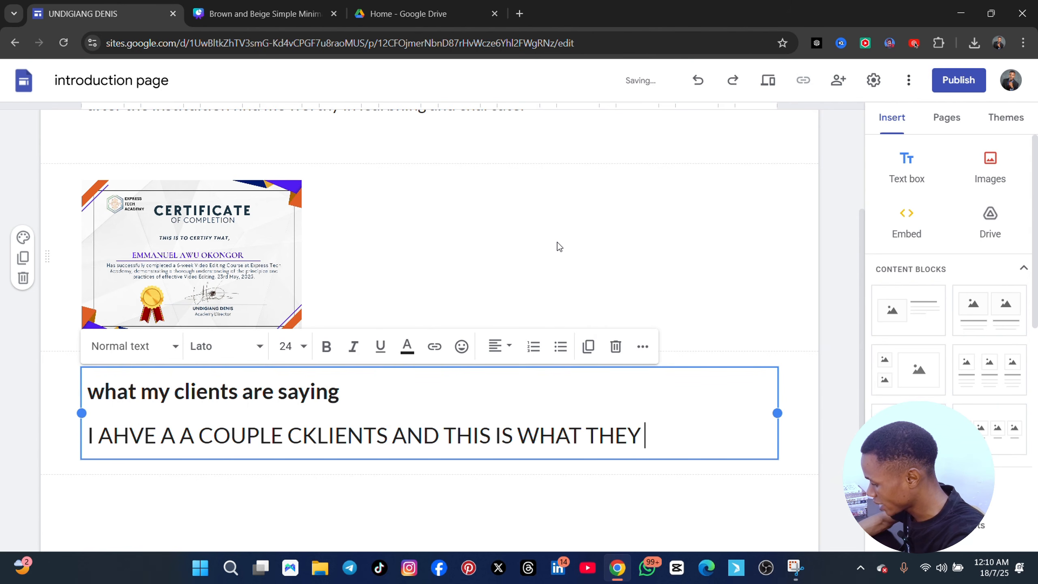
{"action": "type", "text": "HAVE TO SAY ABO"}
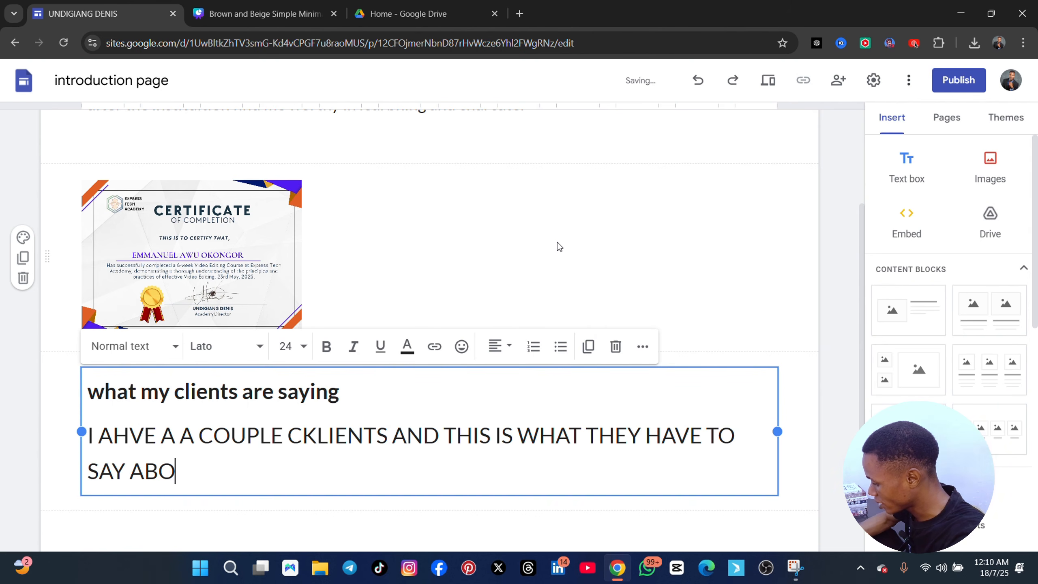
{"action": "type", "text": "UT MYS ERCVICES"}
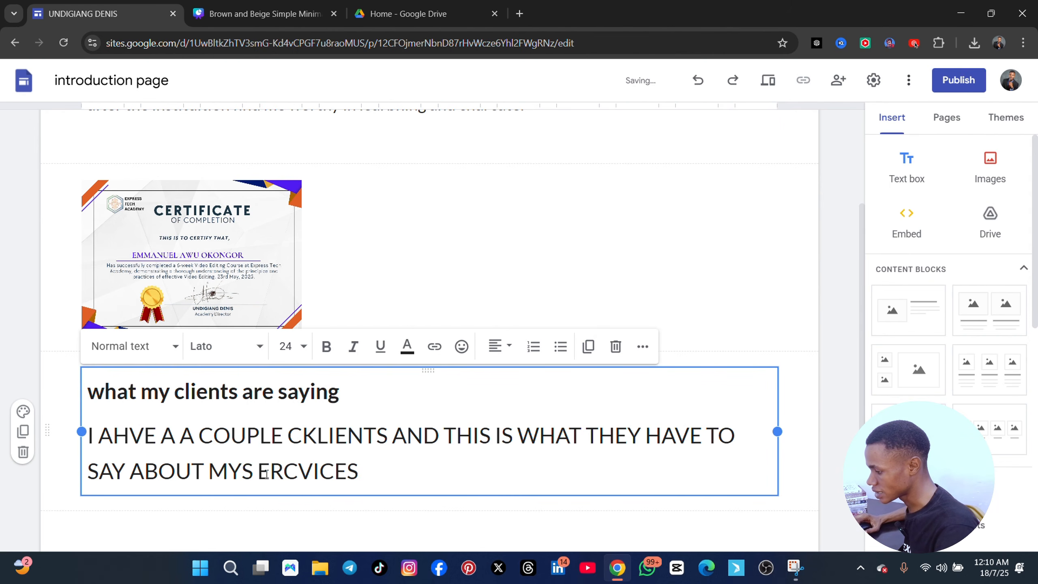
{"action": "key", "text": "BackSpace"}
{"action": "key", "text": "BackSpace"}
{"action": "key", "text": "BackSpace"}
{"action": "key", "text": "BackSpace"}
{"action": "key", "text": "BackSpace"}
{"action": "key", "text": "BackSpace"}
{"action": "key", "text": "BackSpace"}
{"action": "key", "text": "BackSpace"}
{"action": "type", "text": "SRCVICES"}
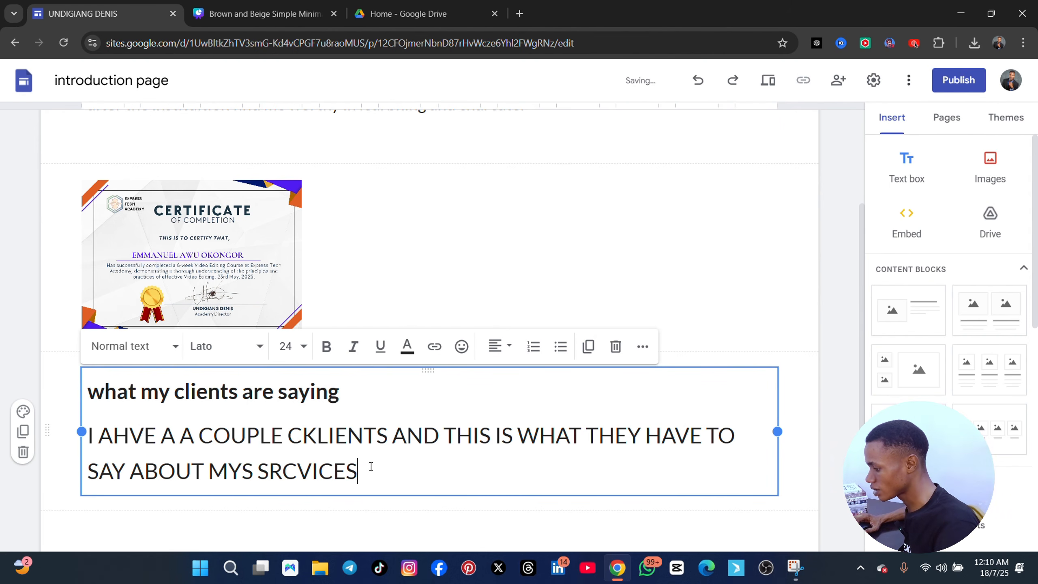
Set the sentence under the clients heading to font size 12 and add a blank line after it
{"action": "left_click_drag", "start_coordinate": [368, 468], "coordinate": [88, 435]}
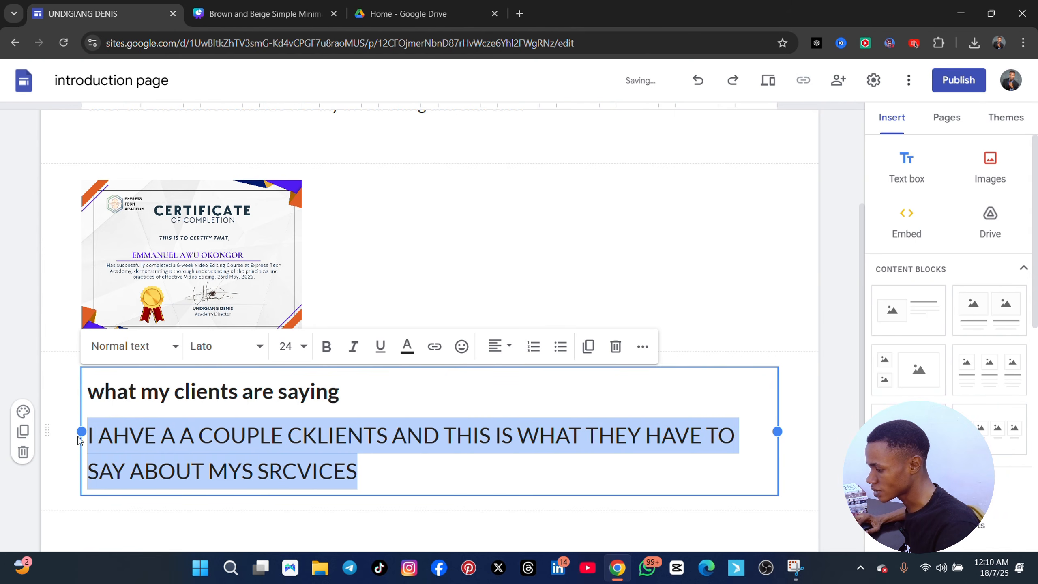
{"action": "left_click", "coordinate": [286, 346]}
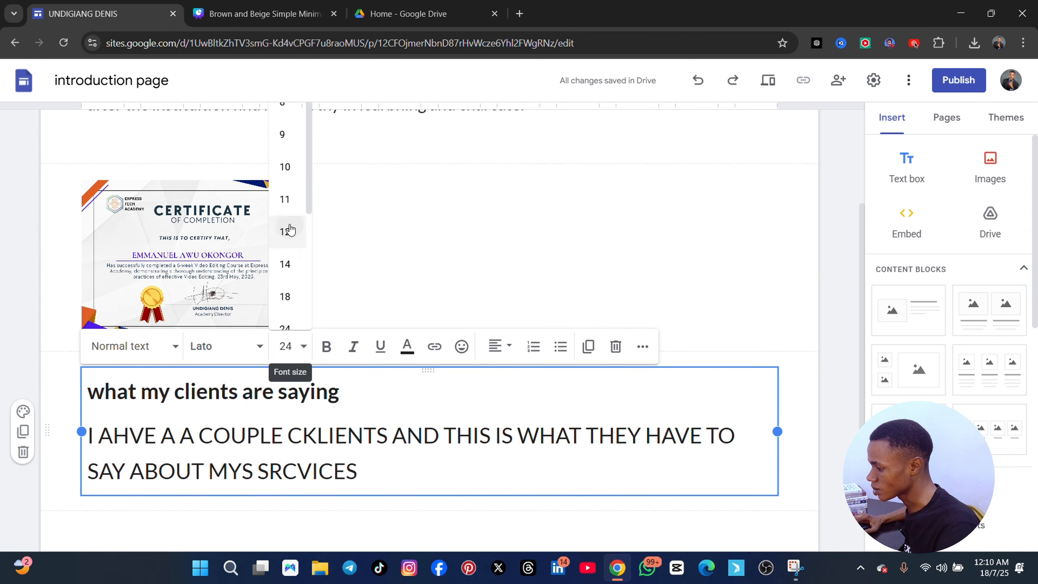
{"action": "left_click", "coordinate": [285, 231]}
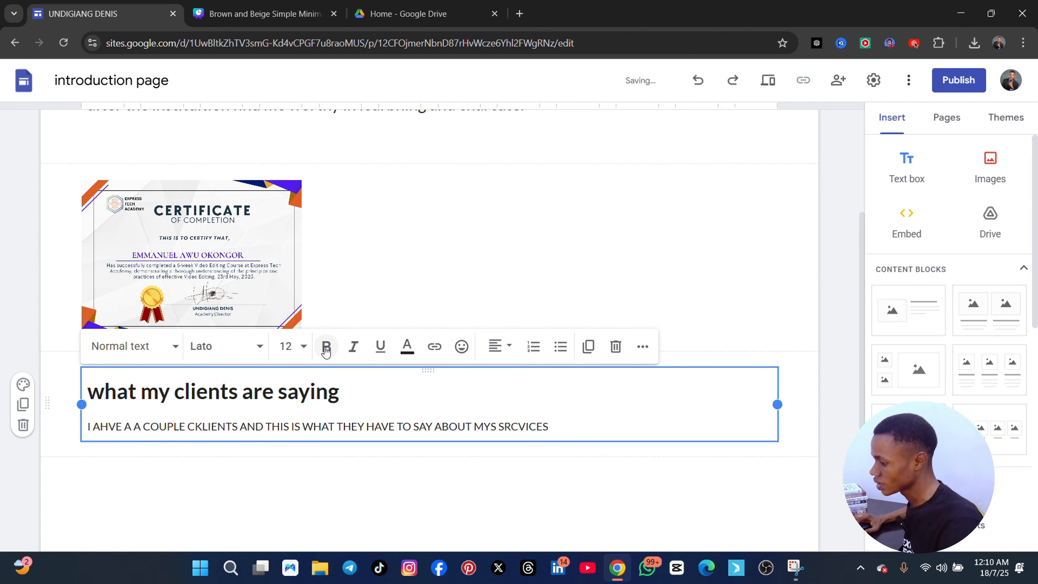
{"action": "left_click", "coordinate": [573, 432]}
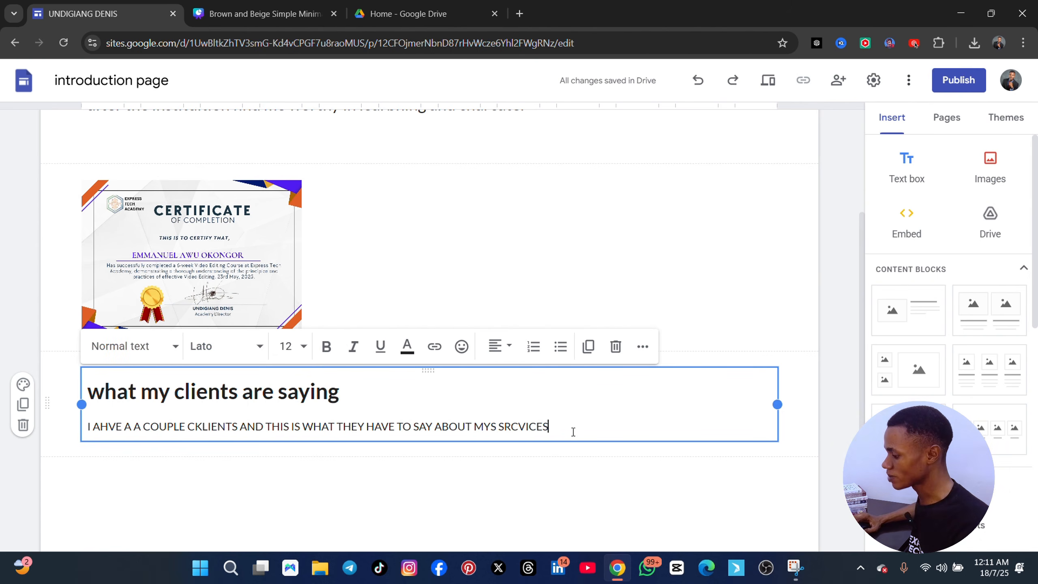
{"action": "key", "text": "Return"}
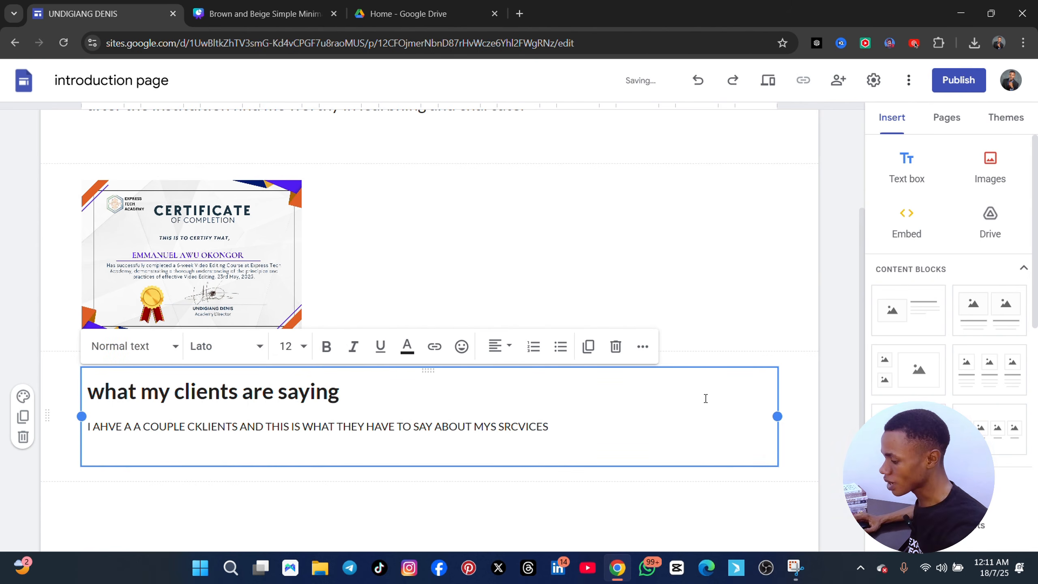
{"action": "left_click", "coordinate": [560, 506]}
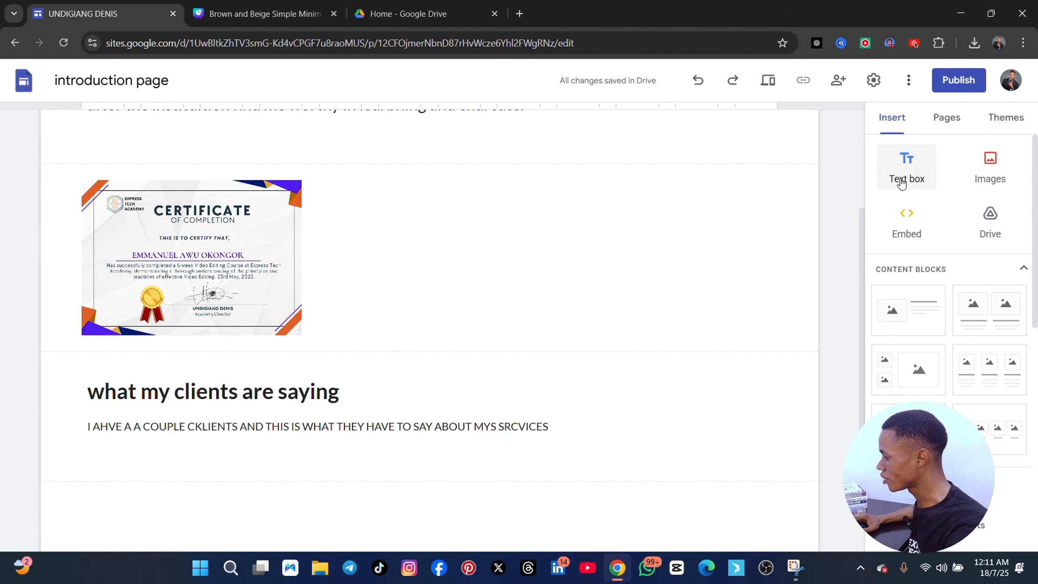
Insert a text box below the clients section with the site owner's name and "IS A GOOD VIERTUAL ASSISTANT, HE IS PRIOFRESIONAL, SELFESLLESS AND ATTENTION DETAIL"
{"action": "left_click", "coordinate": [904, 180]}
{"action": "type", "text": "D"}
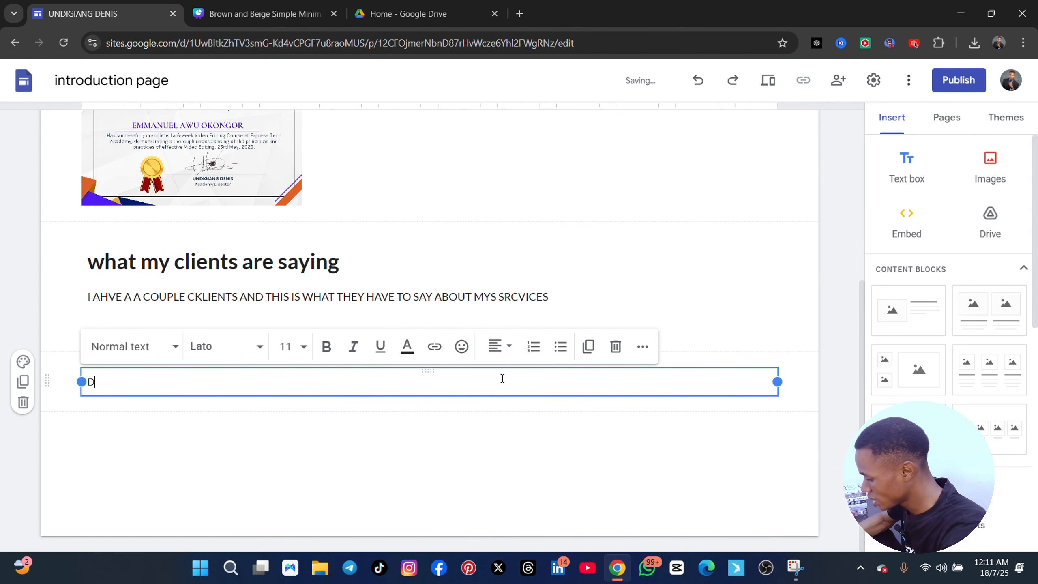
{"action": "type", "text": "ENIS IS A GO"}
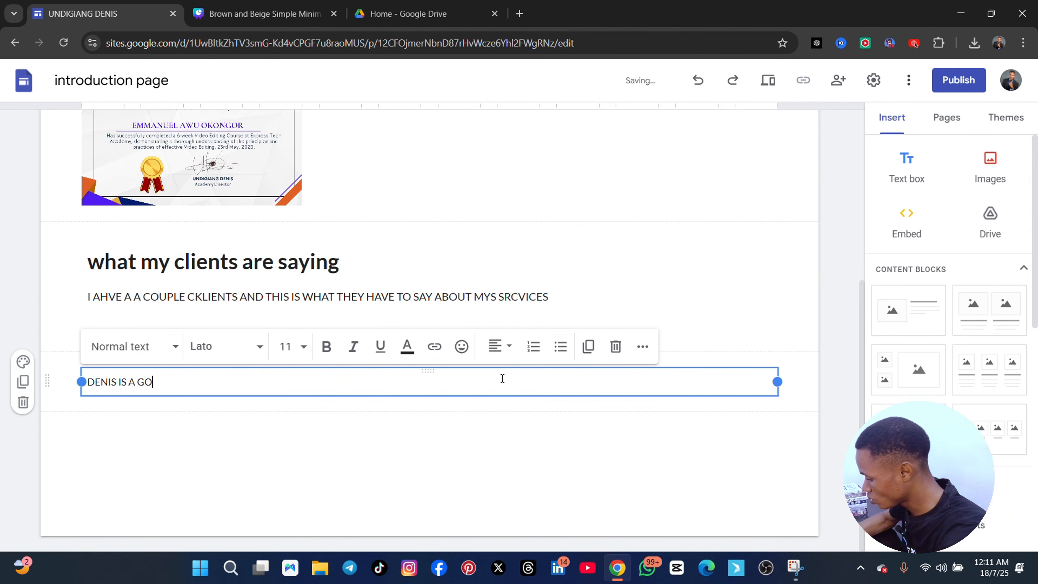
{"action": "type", "text": "OD VIE"}
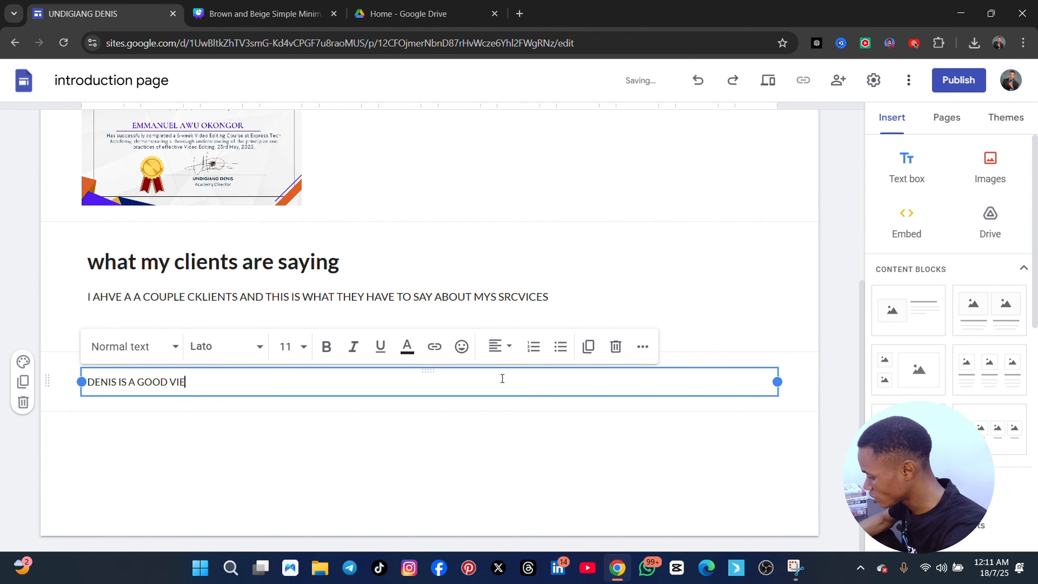
{"action": "type", "text": "RTUAL ASSISTAN"}
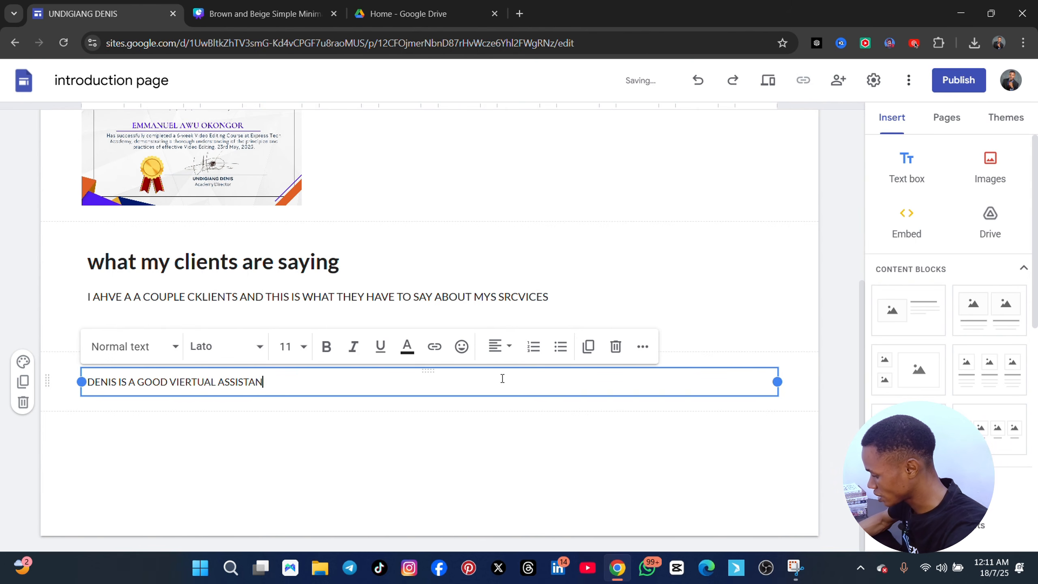
{"action": "type", "text": "T, HE IS P"}
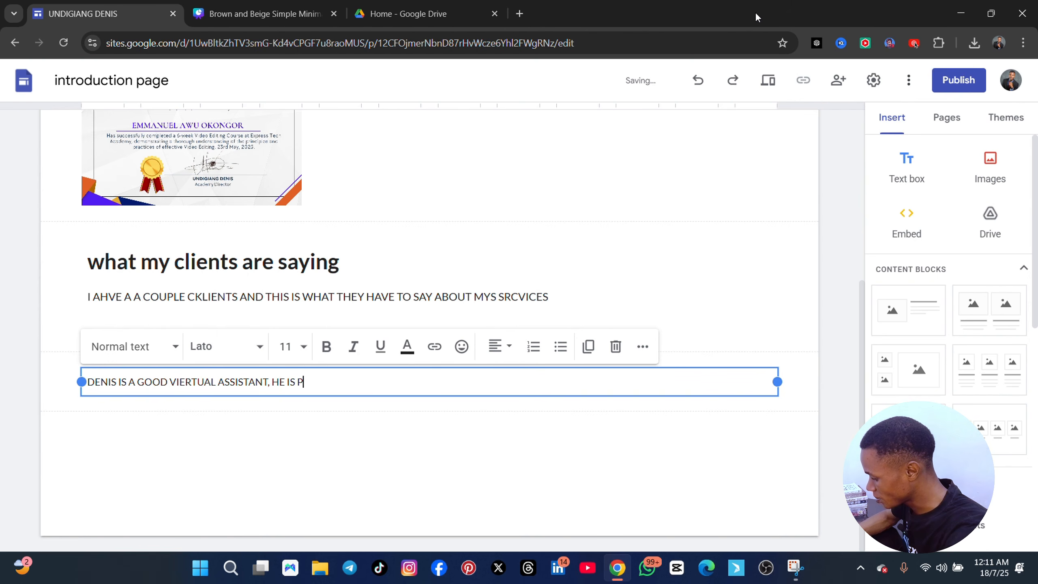
{"action": "type", "text": "RIOFRESIONAL"}
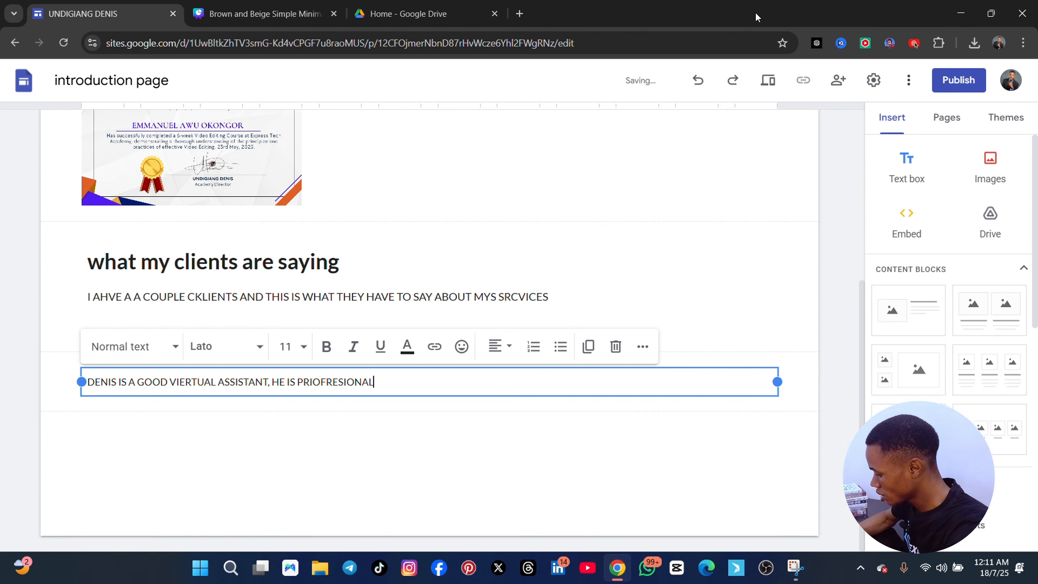
{"action": "type", "text": ", SELFESLLE"}
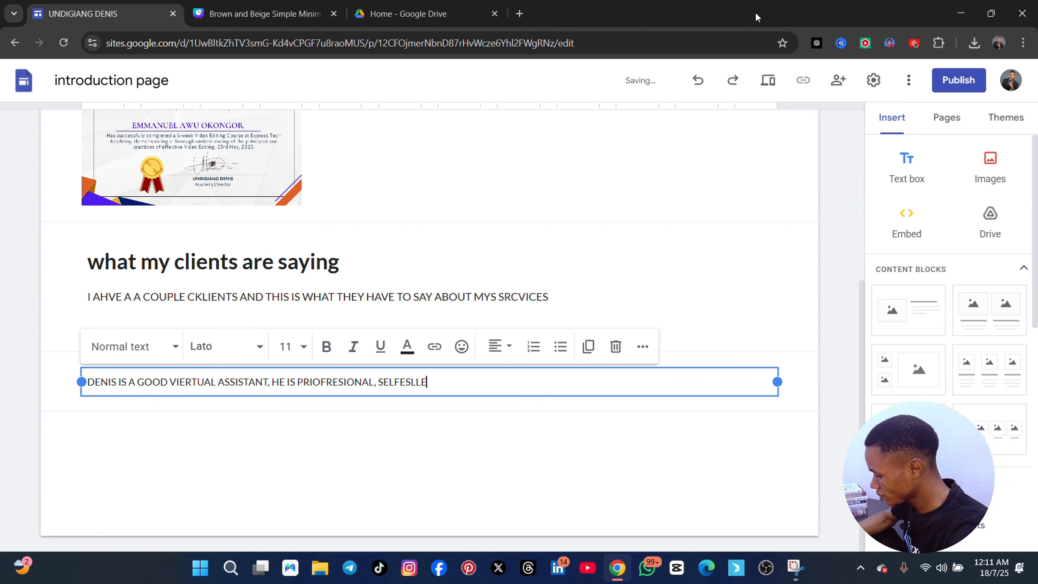
{"action": "type", "text": "SS AND A"}
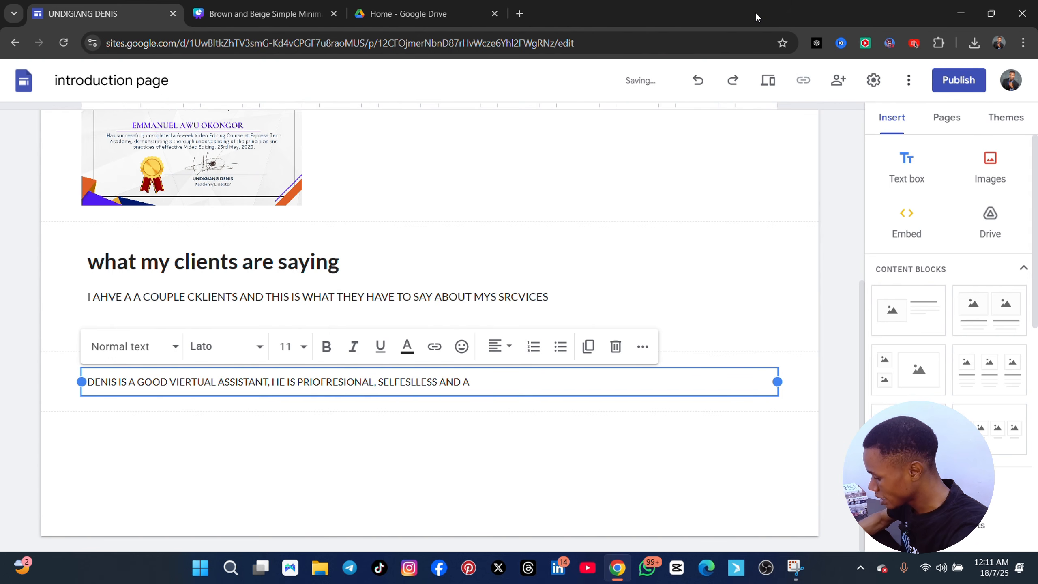
{"action": "type", "text": "TTENTION"}
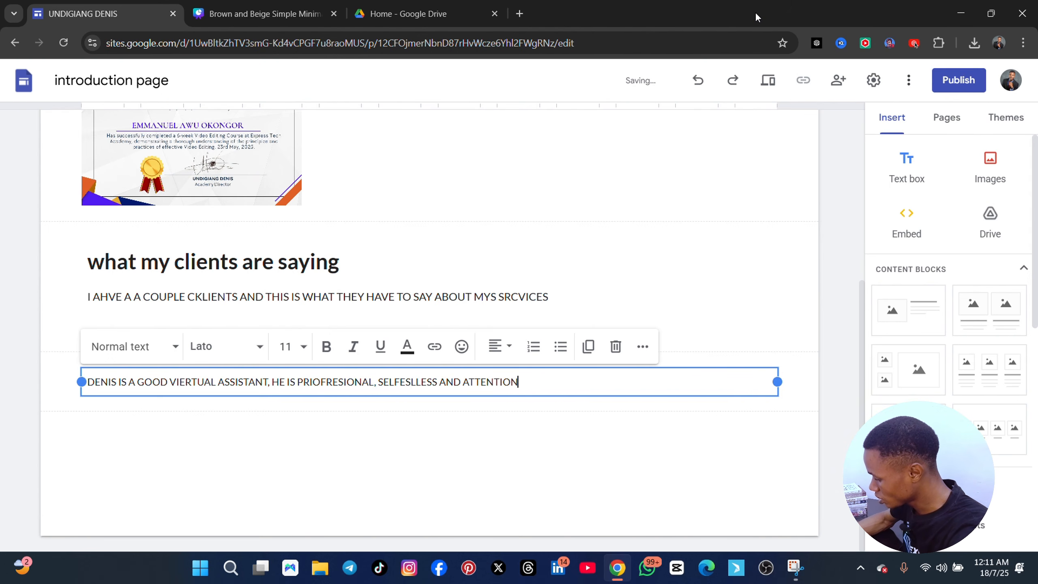
{"action": "type", "text": " DETAIL. I"}
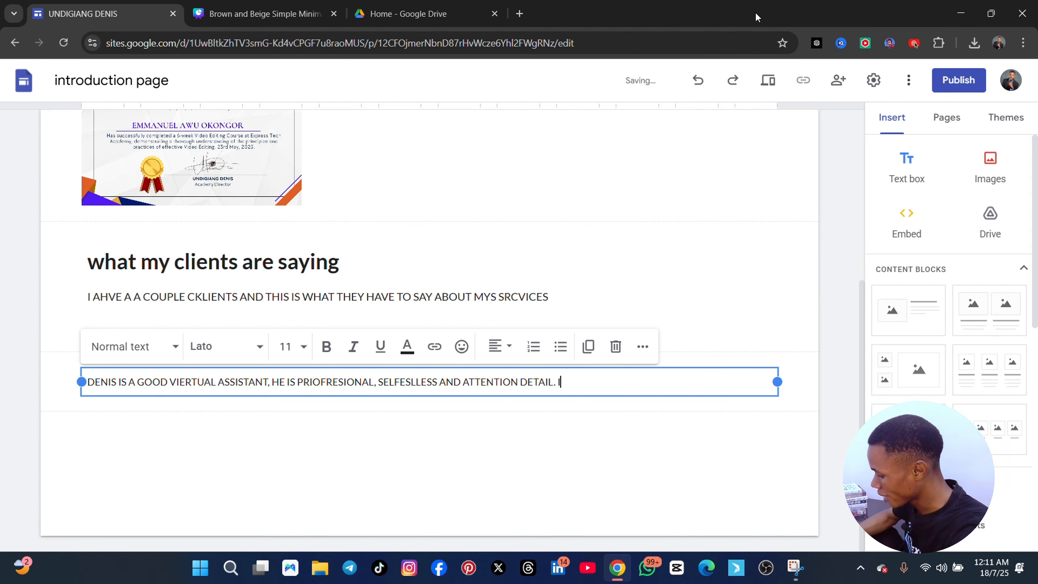
{"action": "type", "text": " RECOMEDN"}
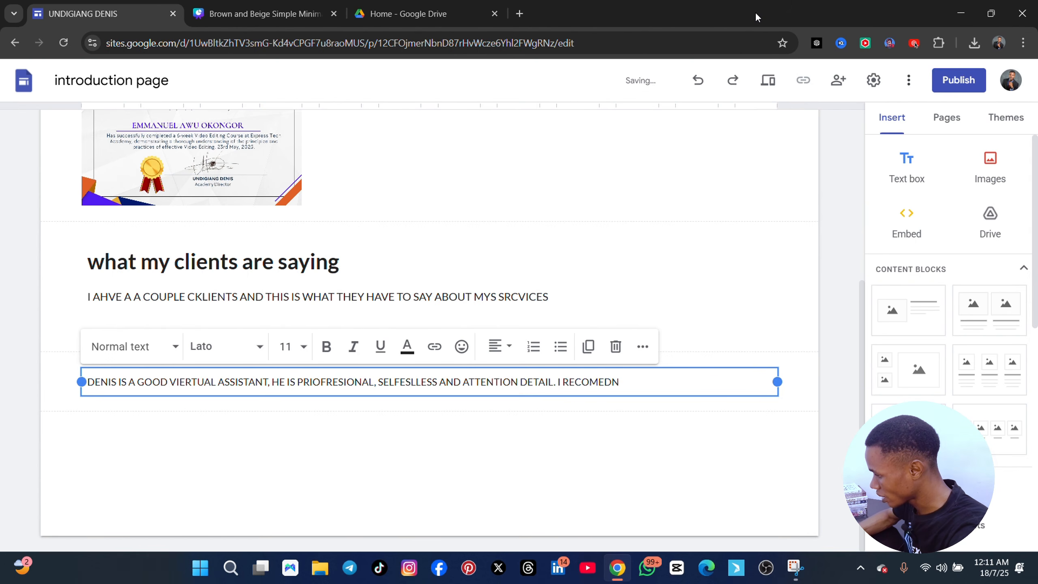
Continue the testimonial with ". I RECOMEND HIS SERVICES FOR ANY BRAND"
{"action": "key", "text": "BackSpace"}
{"action": "key", "text": "BackSpace"}
{"action": "type", "text": "ND HIS"}
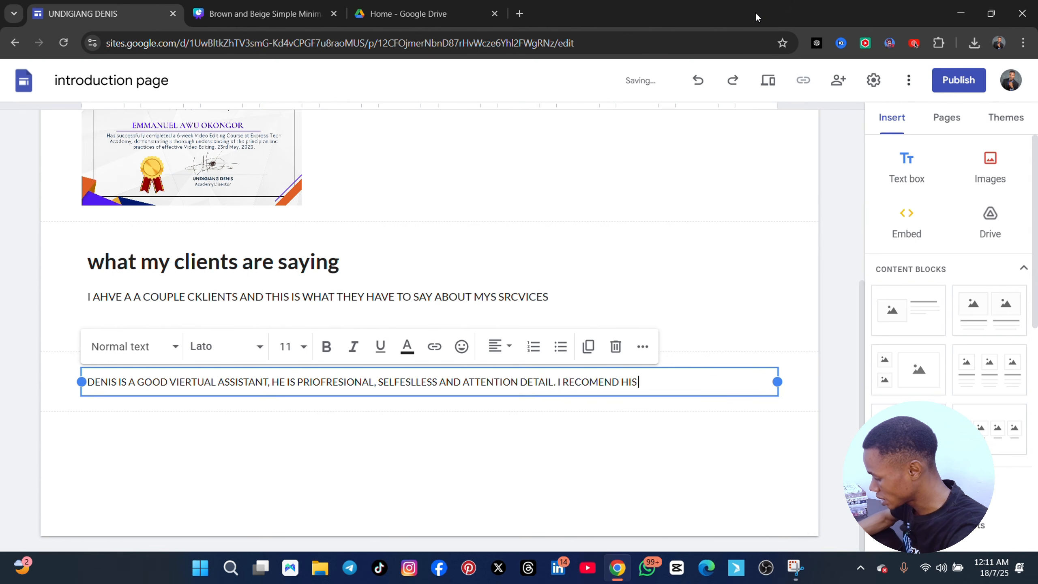
{"action": "type", "text": " SERVICES FO"}
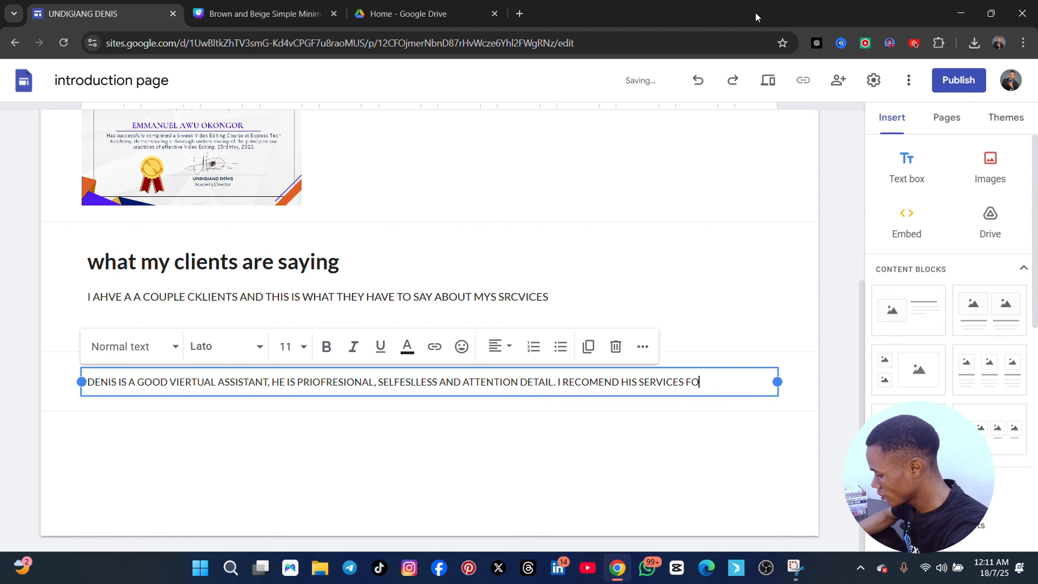
{"action": "type", "text": "R ANY V"}
{"action": "key", "text": "BackSpace"}
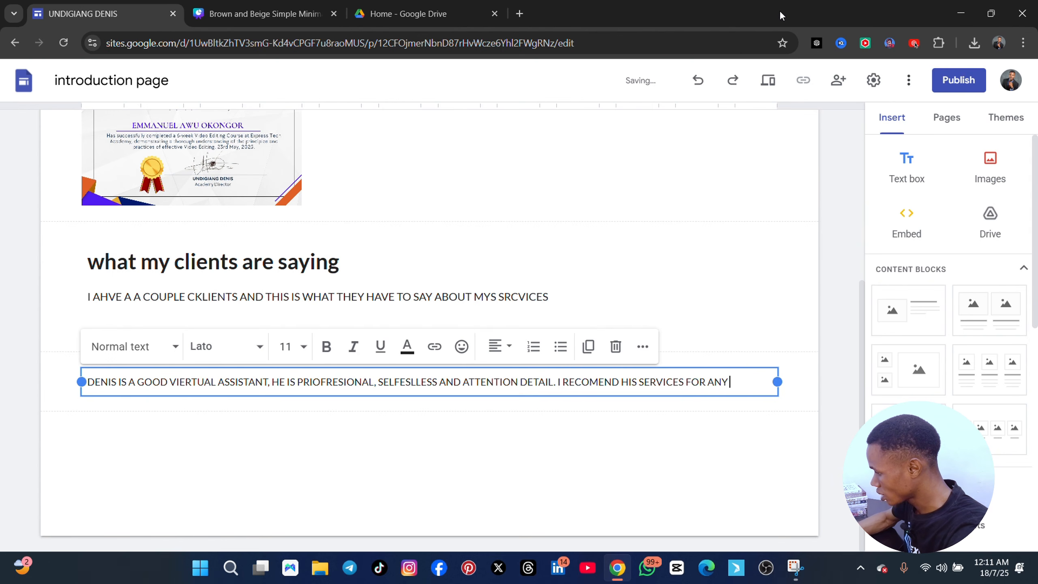
{"action": "type", "text": "BRAND"}
Add an attribution line under the testimonial with the client's title and name followed by ", TRADEWAVE UK"
{"action": "key", "text": "Return"}
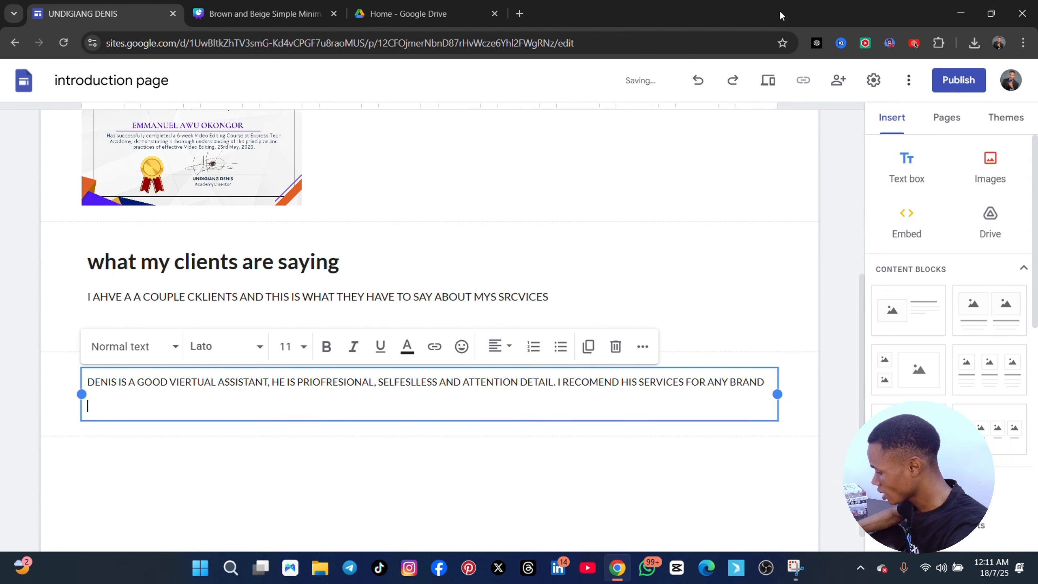
{"action": "type", "text": "MR J"}
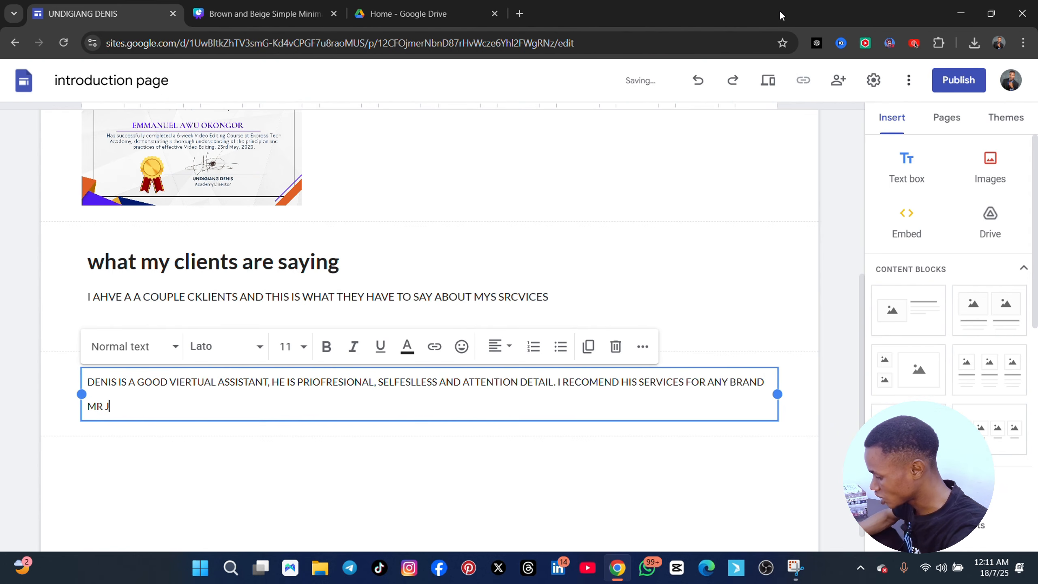
{"action": "type", "text": "AMES,"}
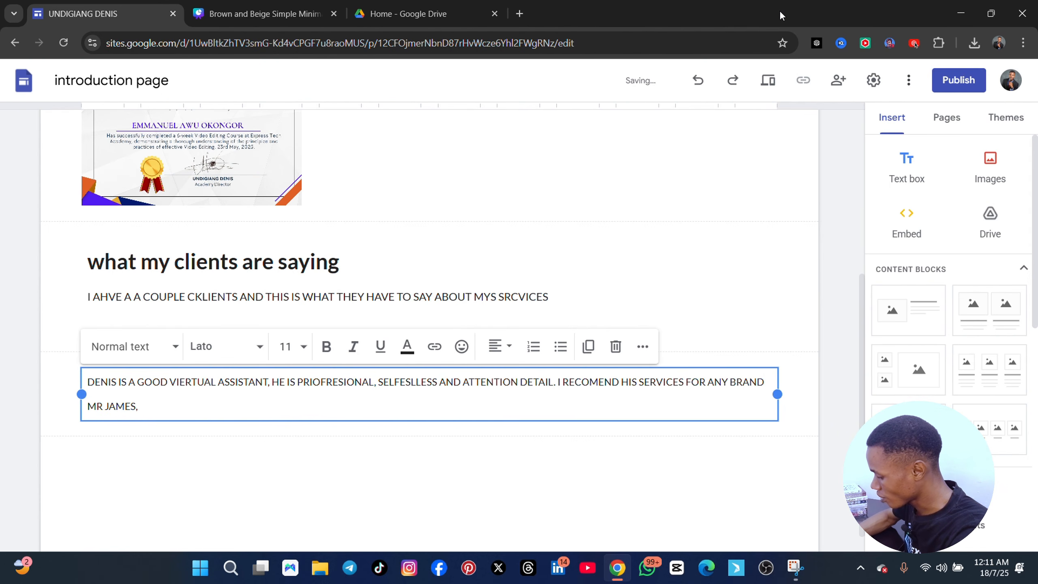
{"action": "type", "text": " TR"}
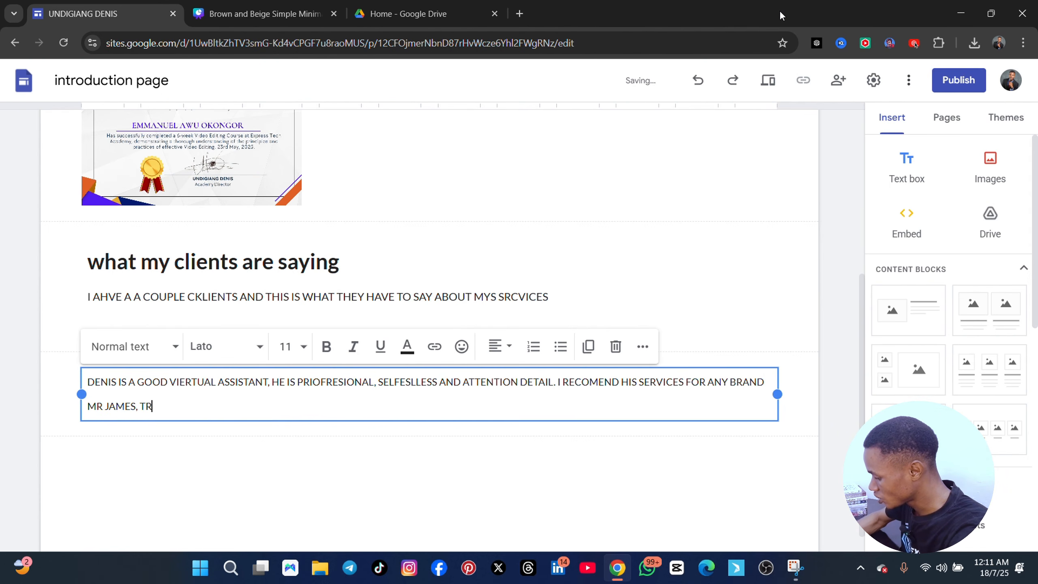
{"action": "type", "text": "ADEWAVE UK"}
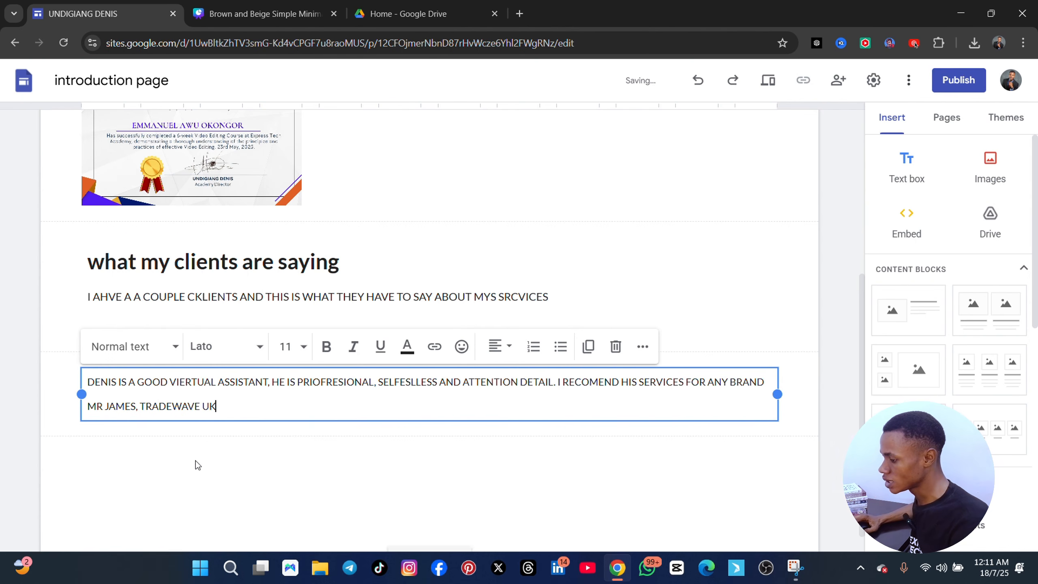
Right-align the testimonial's attribution line and make it bold
{"action": "left_click_drag", "start_coordinate": [228, 407], "coordinate": [92, 410]}
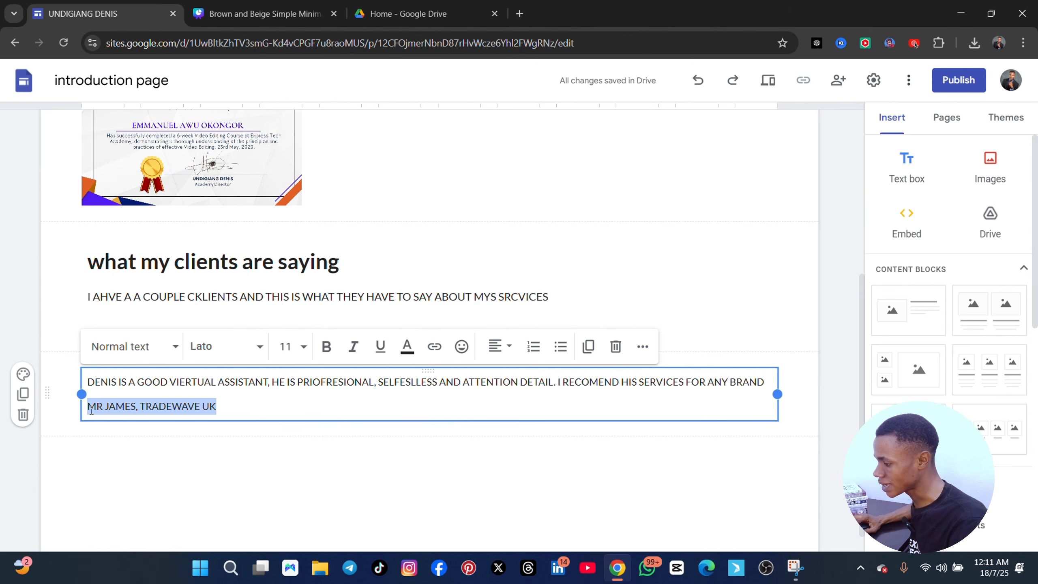
{"action": "left_click", "coordinate": [496, 346]}
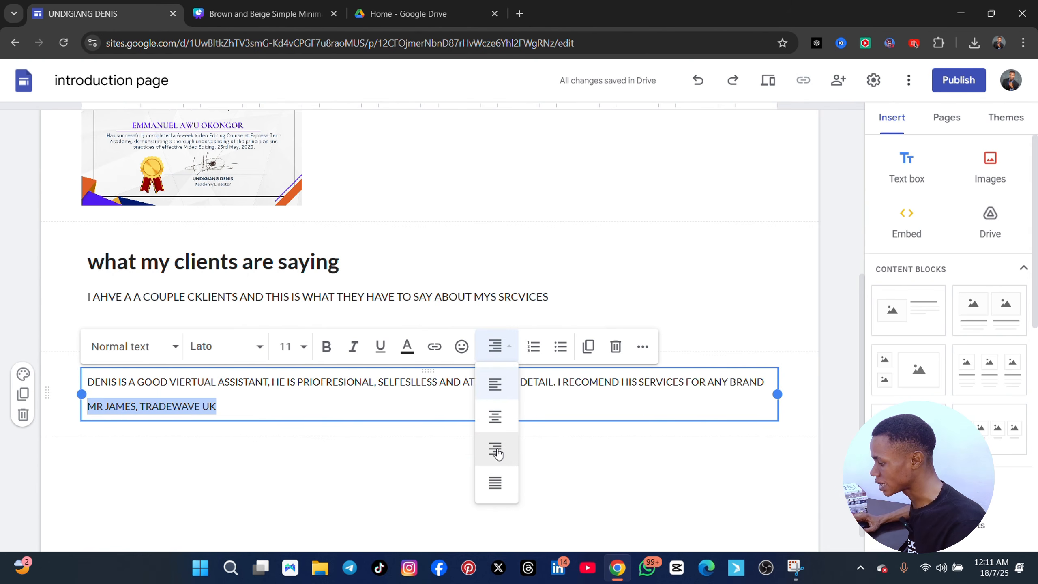
{"action": "left_click", "coordinate": [496, 450]}
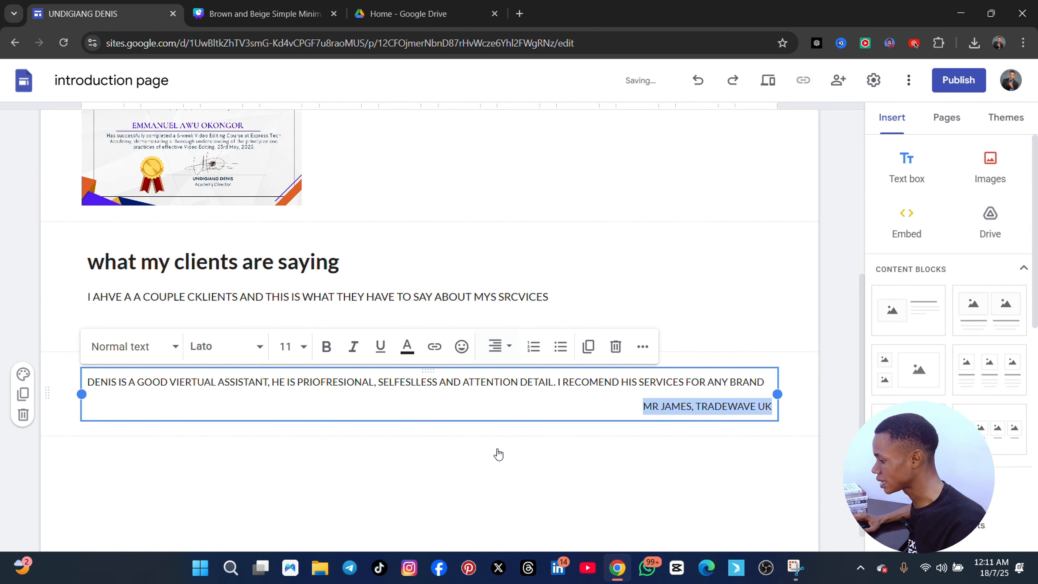
{"action": "left_click", "coordinate": [327, 346]}
{"action": "left_click", "coordinate": [384, 457]}
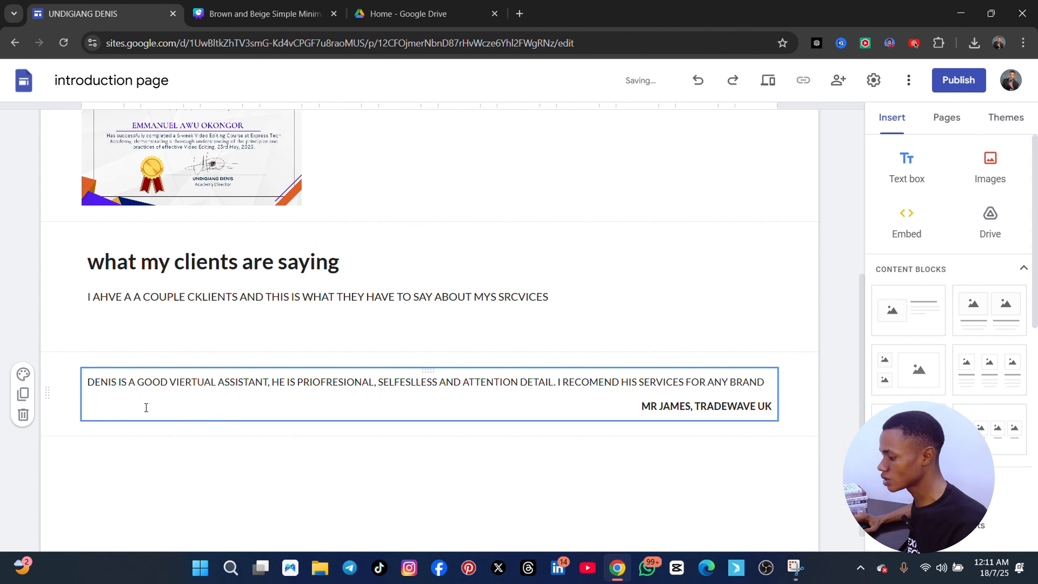
Duplicate the testimonial section and replace the copy's attribution with another client's title and name followed by ", LONDON"
{"action": "left_click", "coordinate": [23, 394]}
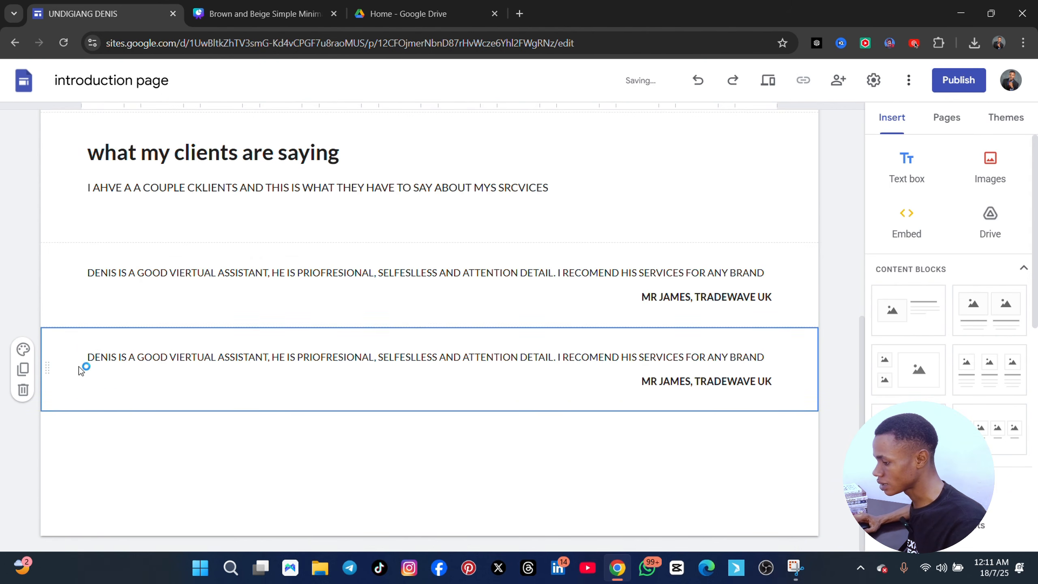
{"action": "left_click_drag", "start_coordinate": [80, 367], "coordinate": [94, 362]}
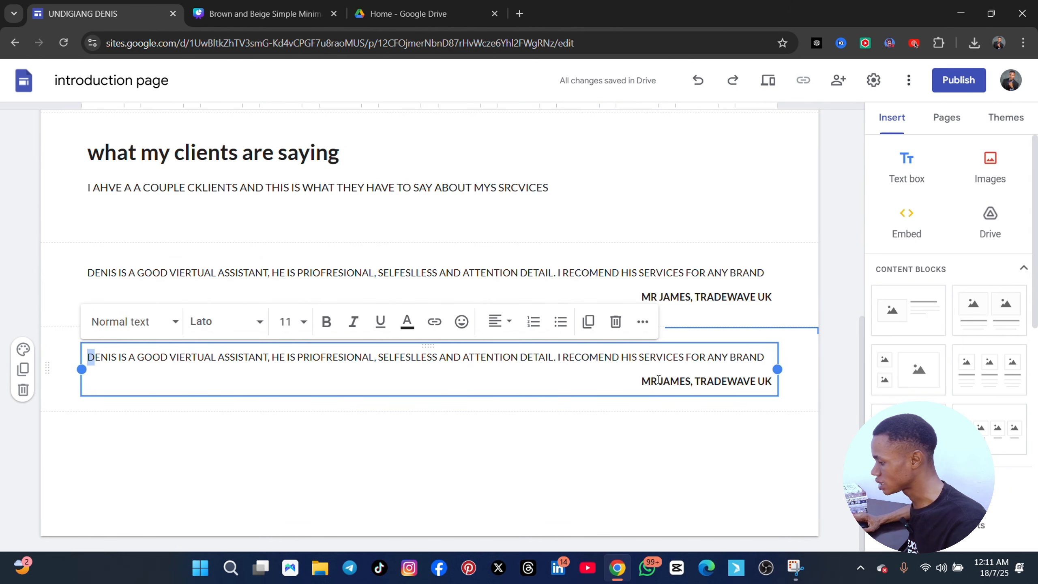
{"action": "left_click_drag", "start_coordinate": [641, 380], "coordinate": [778, 380]}
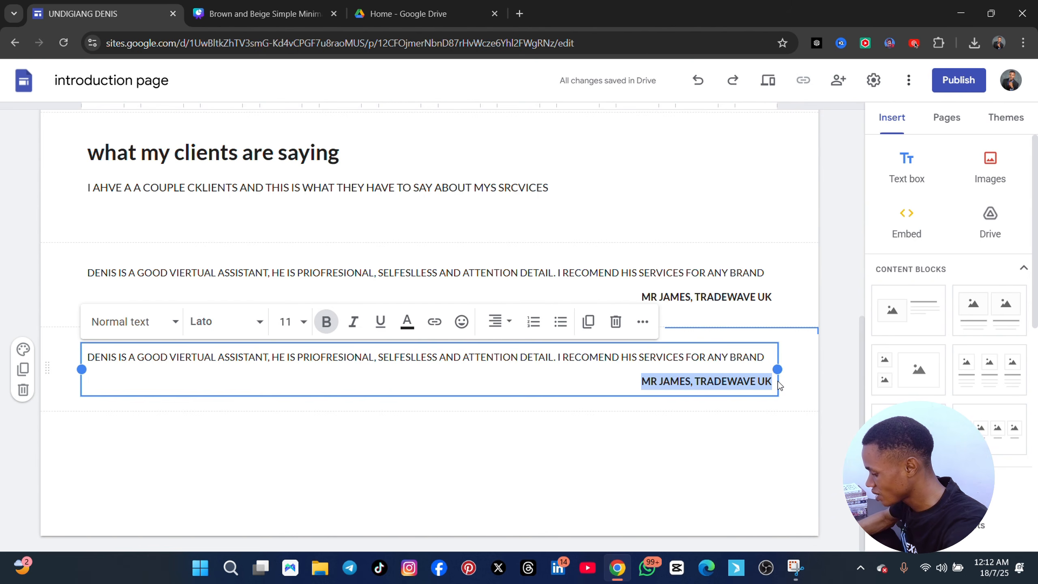
{"action": "type", "text": "MRS"}
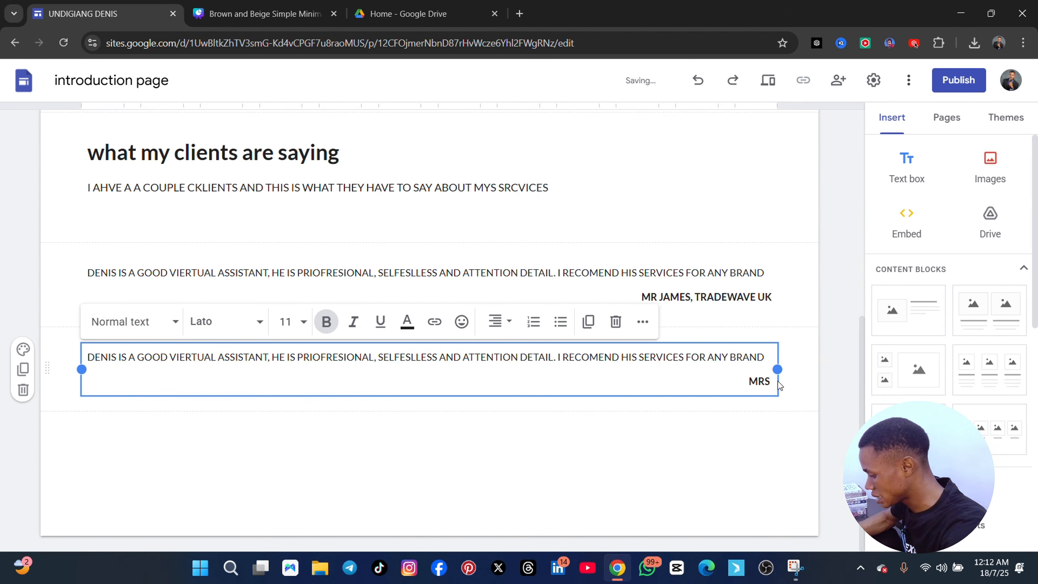
{"action": "type", "text": " TINA"}
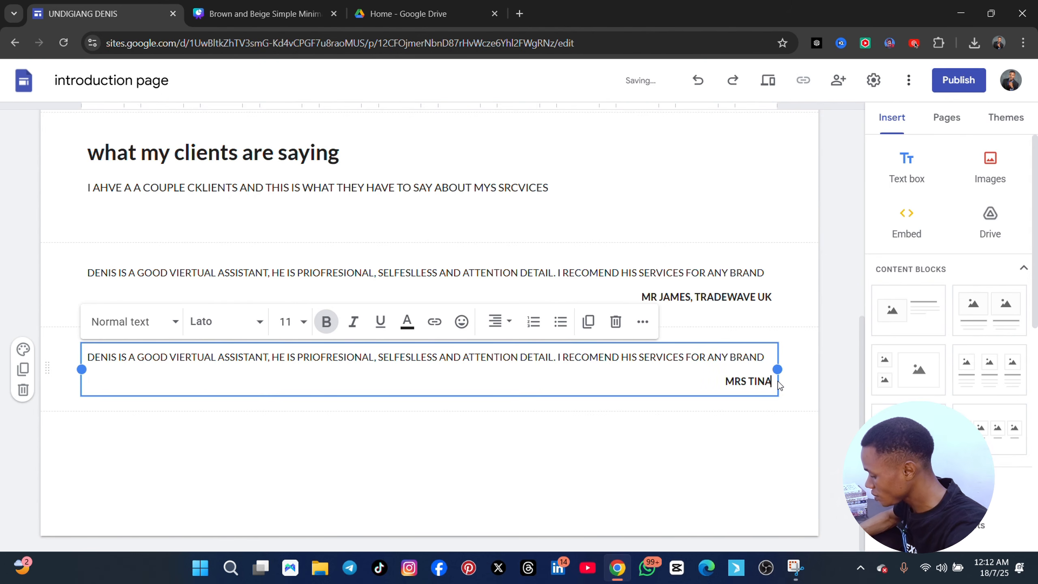
{"action": "type", "text": ", "}
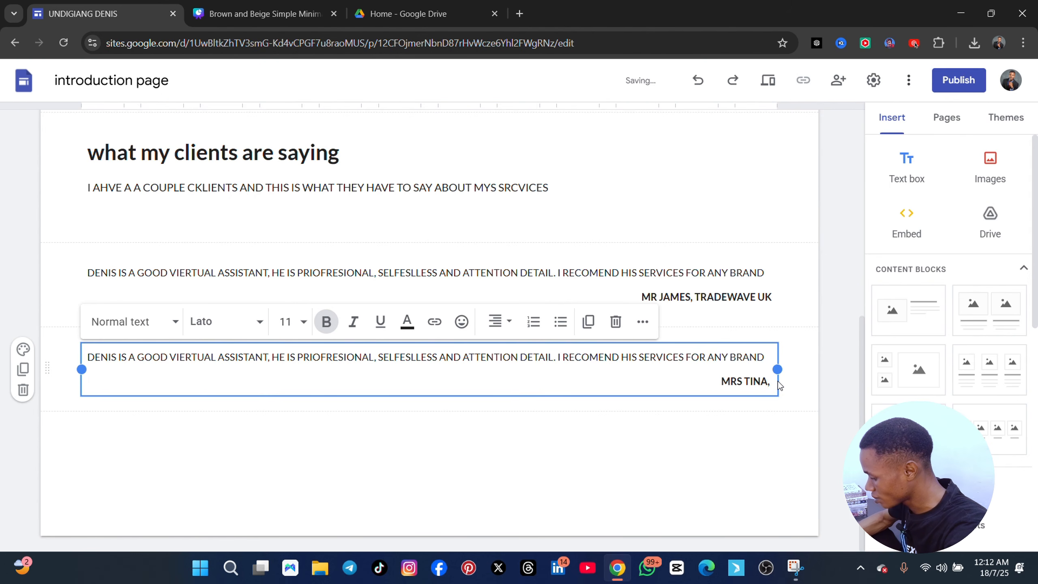
{"action": "type", "text": "LONDONM"}
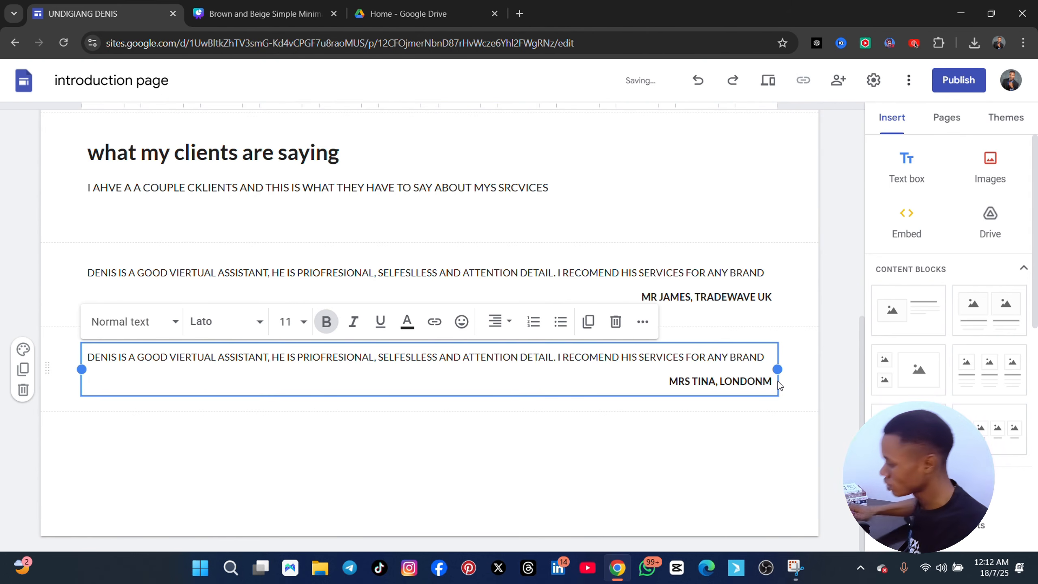
{"action": "key", "text": "BackSpace"}
{"action": "left_click", "coordinate": [450, 334]}
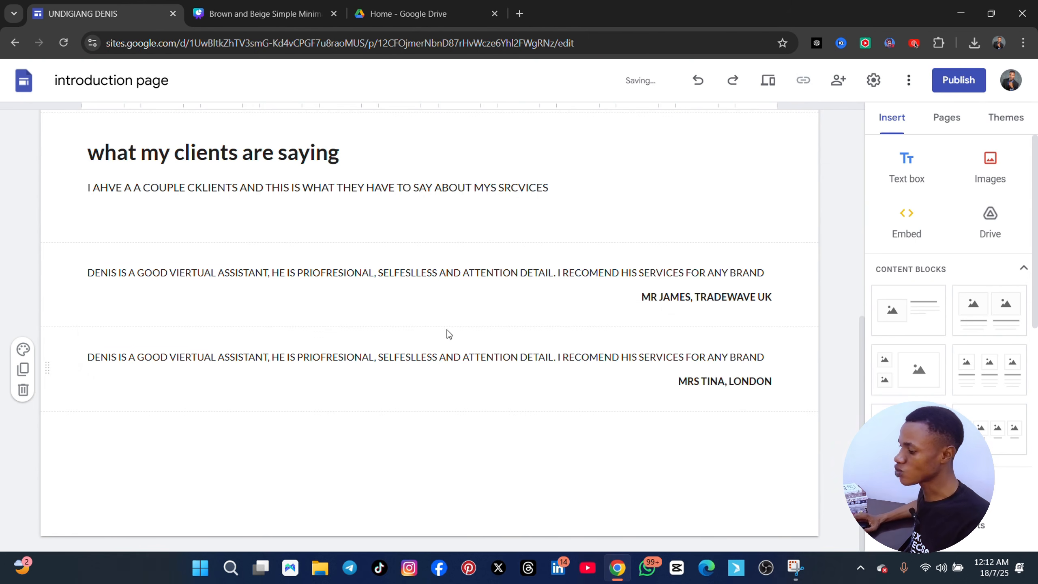
{"action": "scroll", "coordinate": [431, 343], "scroll_direction": "up", "scroll_amount": 1}
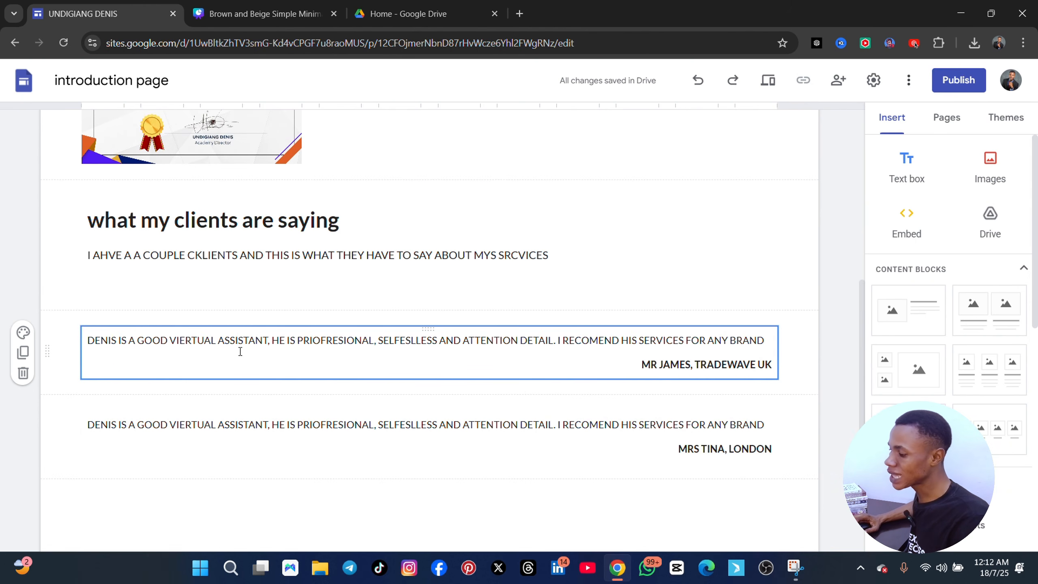
{"action": "left_click", "coordinate": [268, 365]}
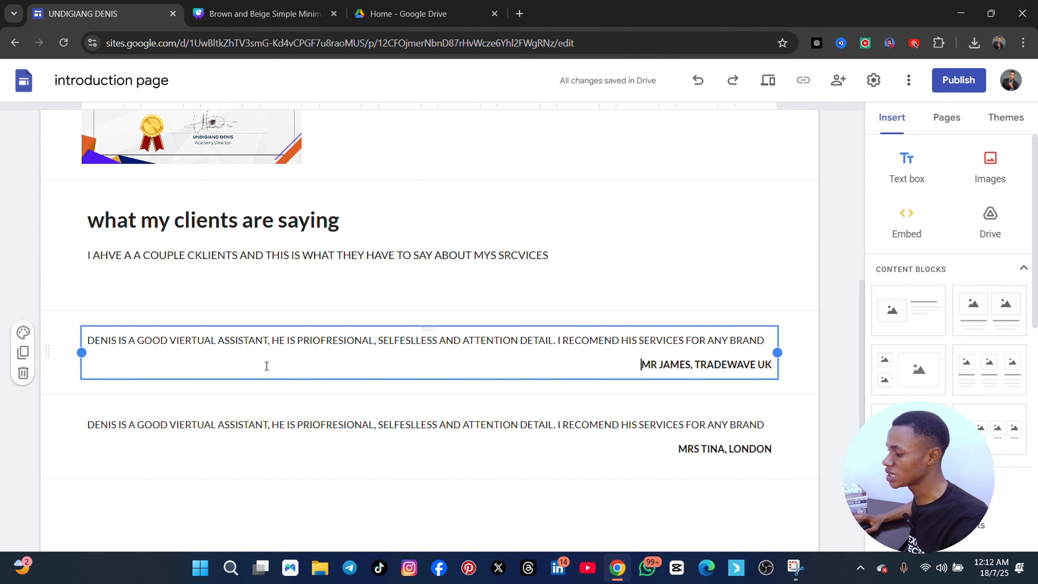
{"action": "left_click", "coordinate": [141, 278]}
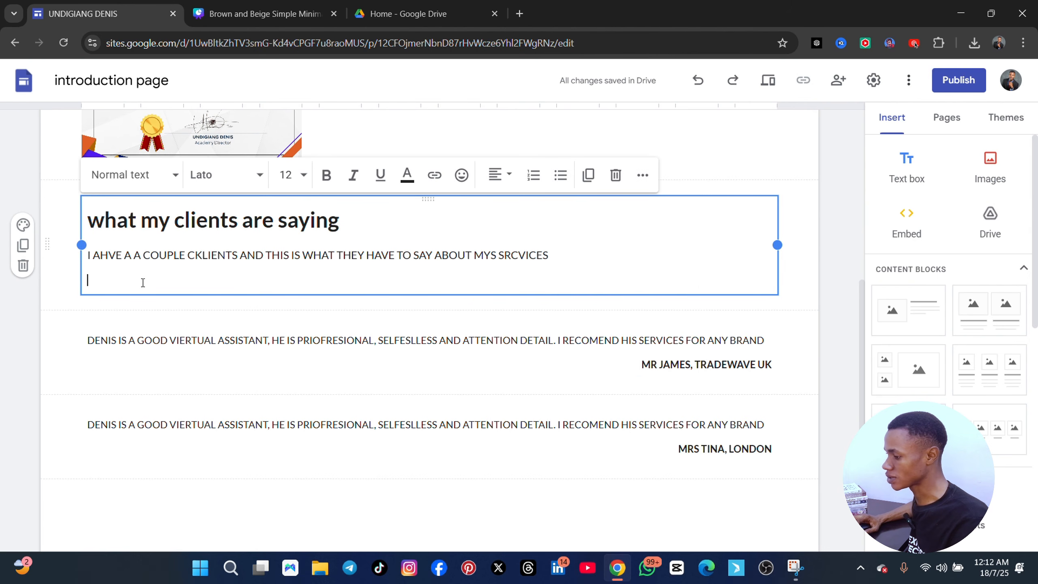
{"action": "left_click", "coordinate": [123, 342]}
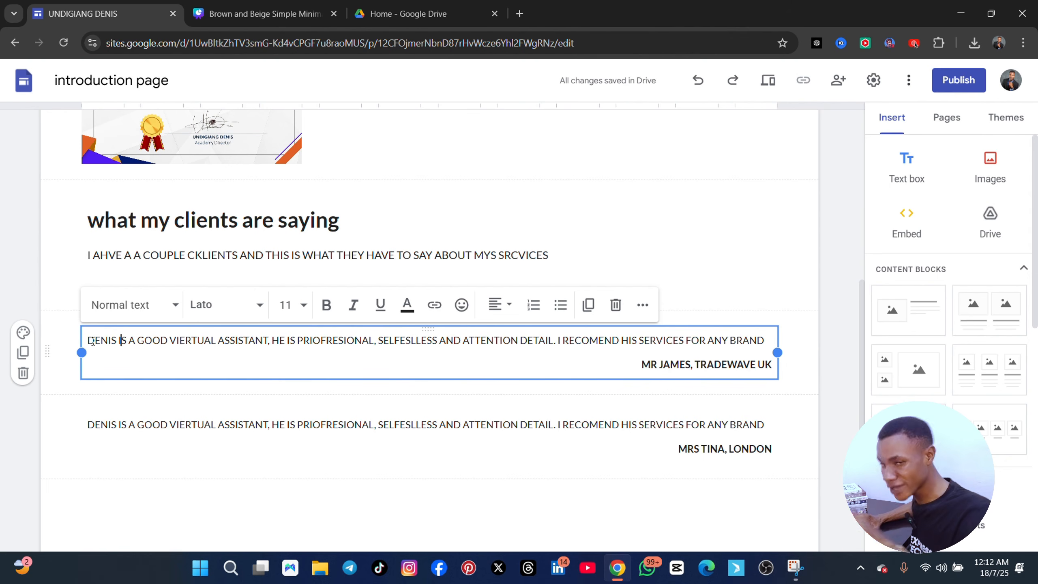
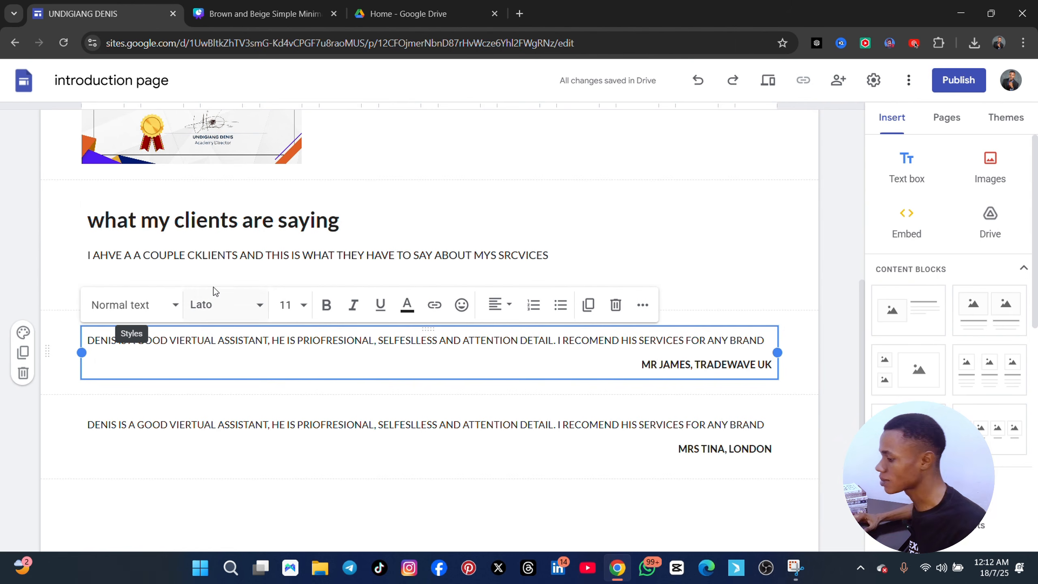
Upload the "success requires daily action flyer template - Made with PosterMyWall" image between the two testimonials and shrink it proportionally
{"action": "left_click", "coordinate": [990, 172]}
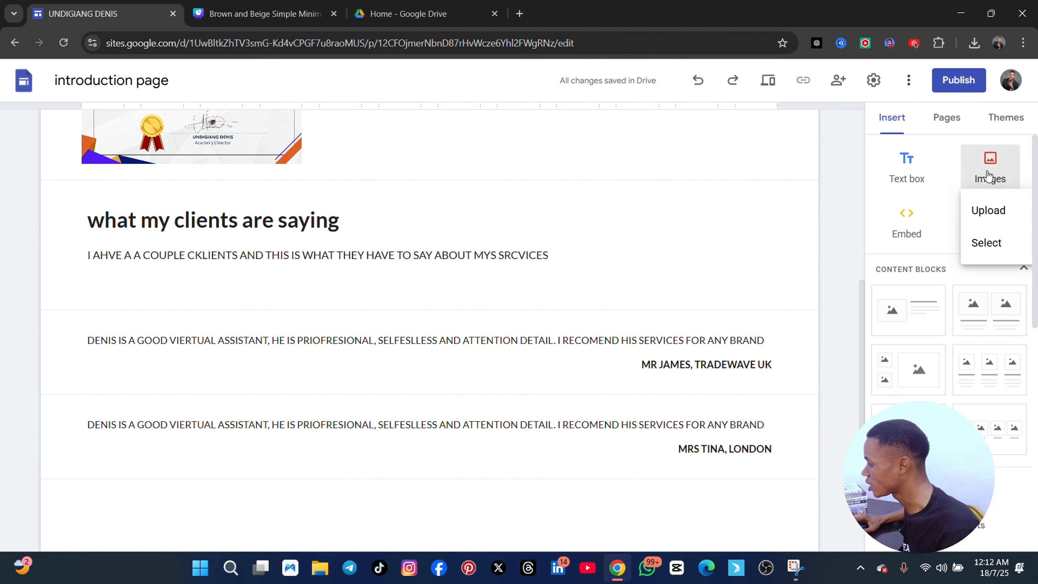
{"action": "left_click", "coordinate": [994, 209]}
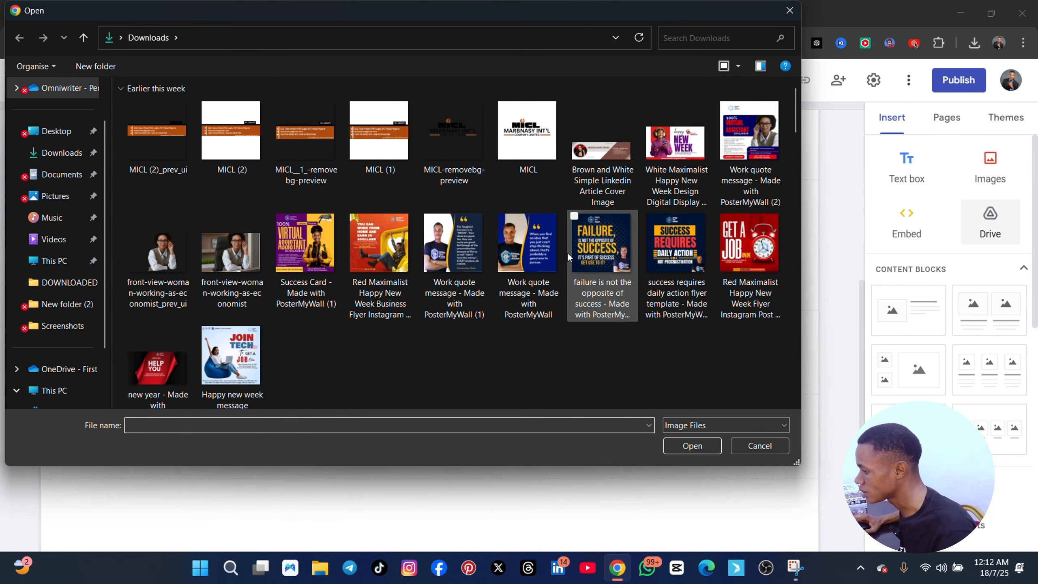
{"action": "left_click", "coordinate": [659, 271]}
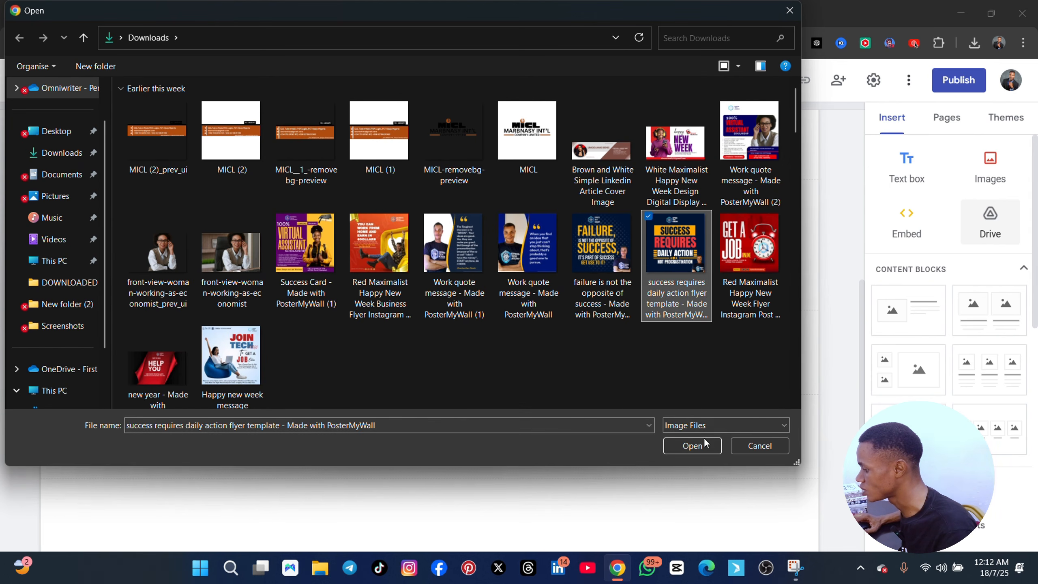
{"action": "left_click", "coordinate": [692, 445]}
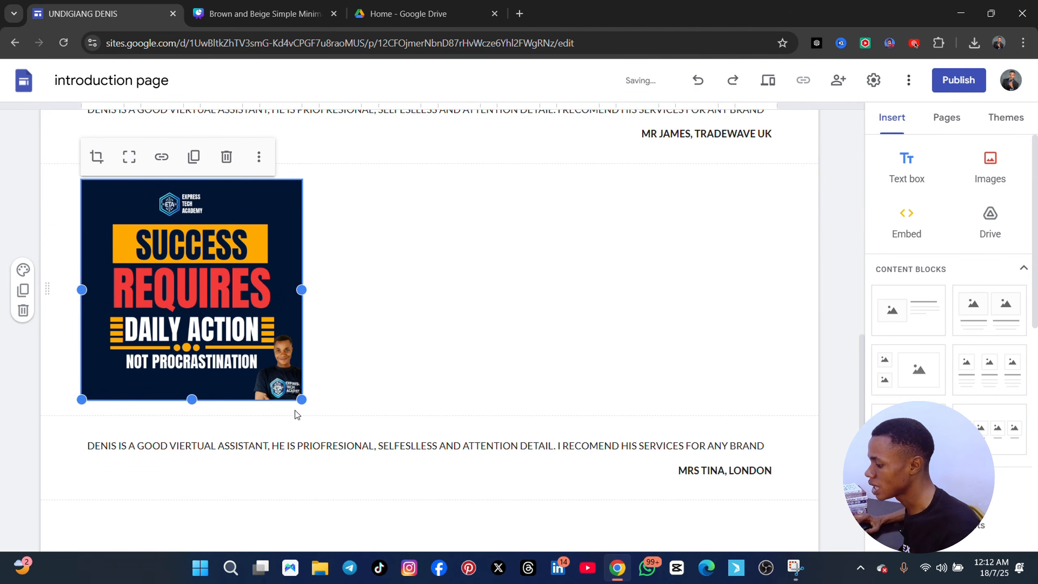
{"action": "left_click_drag", "start_coordinate": [300, 400], "coordinate": [252, 336]}
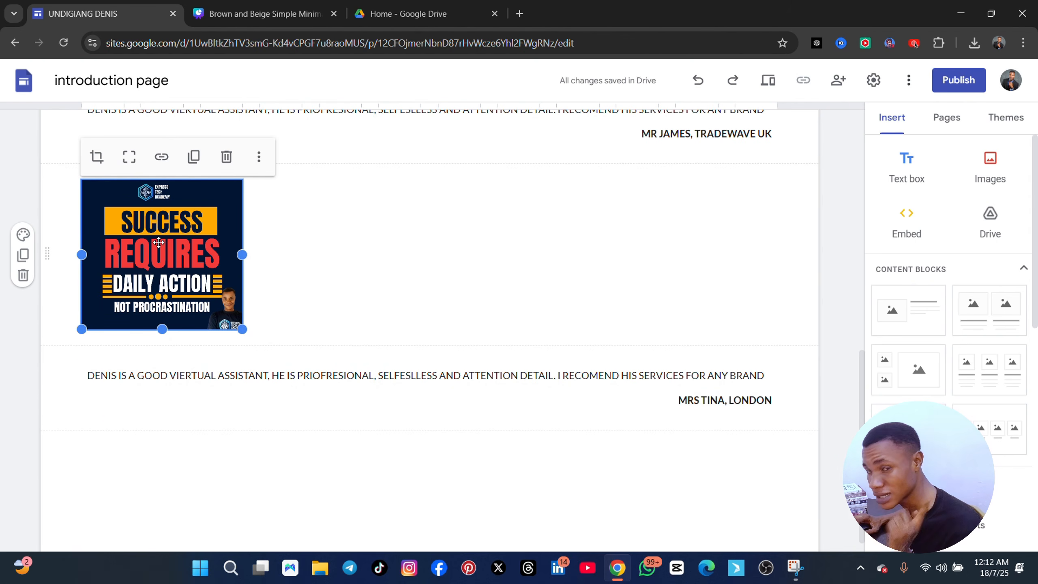
Review the certification text, certificate image, inserted flyer and both client testimonials on the CERTIFICATION/TESTIMONIALS page
{"action": "scroll", "coordinate": [347, 351], "scroll_direction": "down", "scroll_amount": 1}
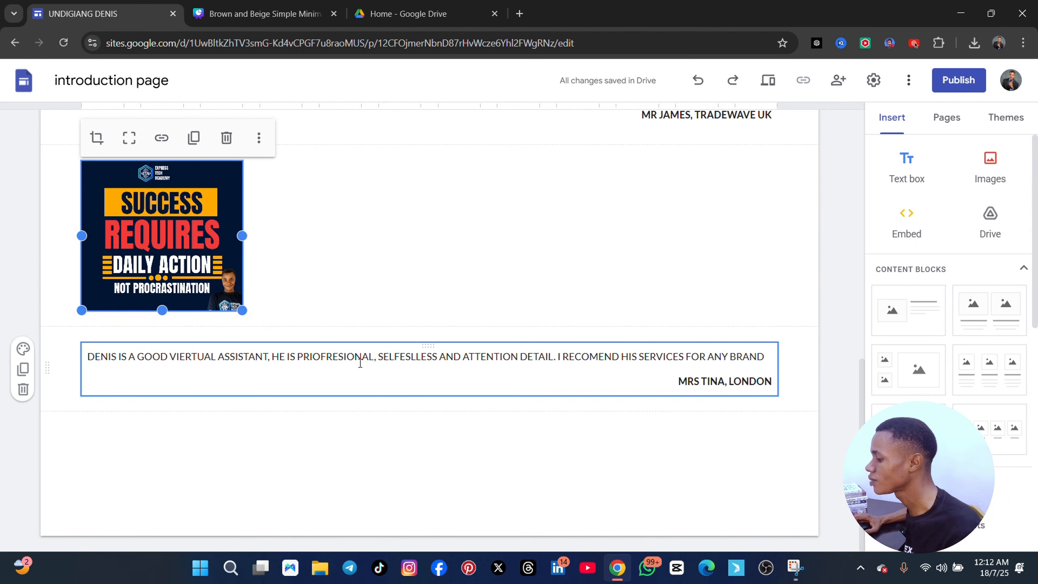
{"action": "scroll", "coordinate": [506, 374], "scroll_direction": "up", "scroll_amount": 5}
{"action": "left_click", "coordinate": [284, 295]}
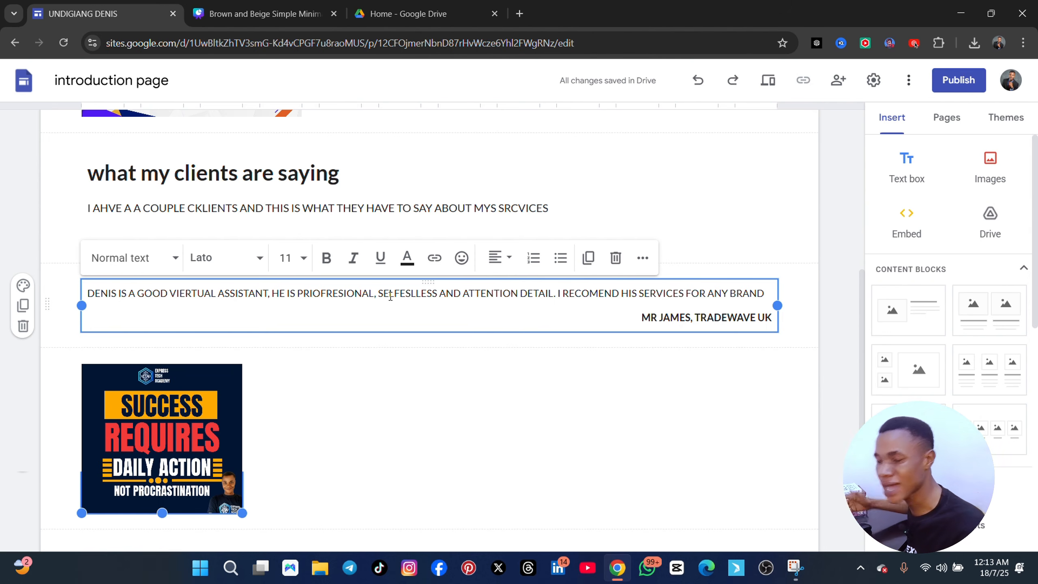
{"action": "left_click", "coordinate": [285, 294]}
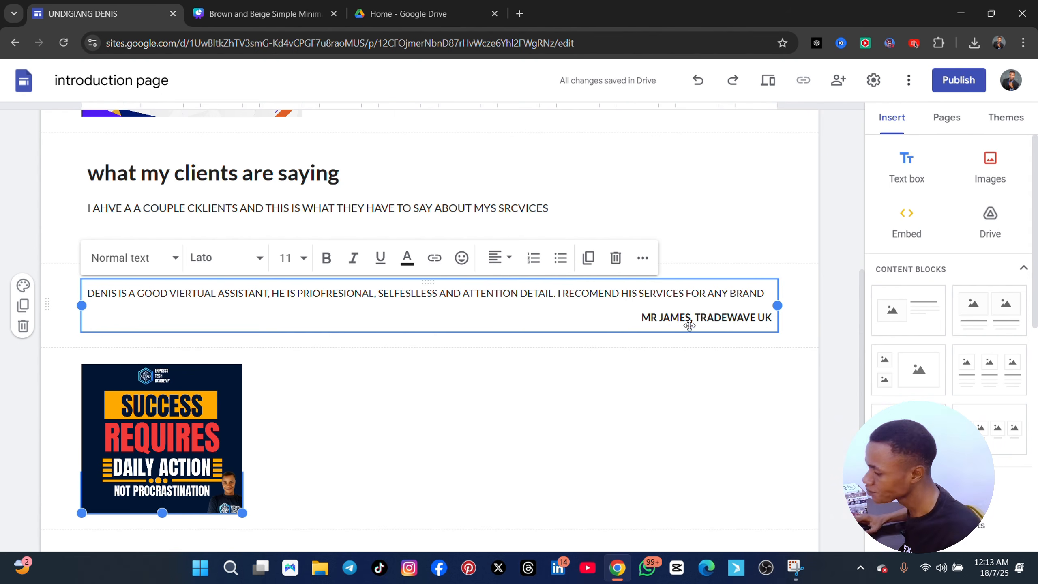
{"action": "scroll", "coordinate": [378, 323], "scroll_direction": "up", "scroll_amount": 8}
{"action": "scroll", "coordinate": [374, 336], "scroll_direction": "down", "scroll_amount": 10}
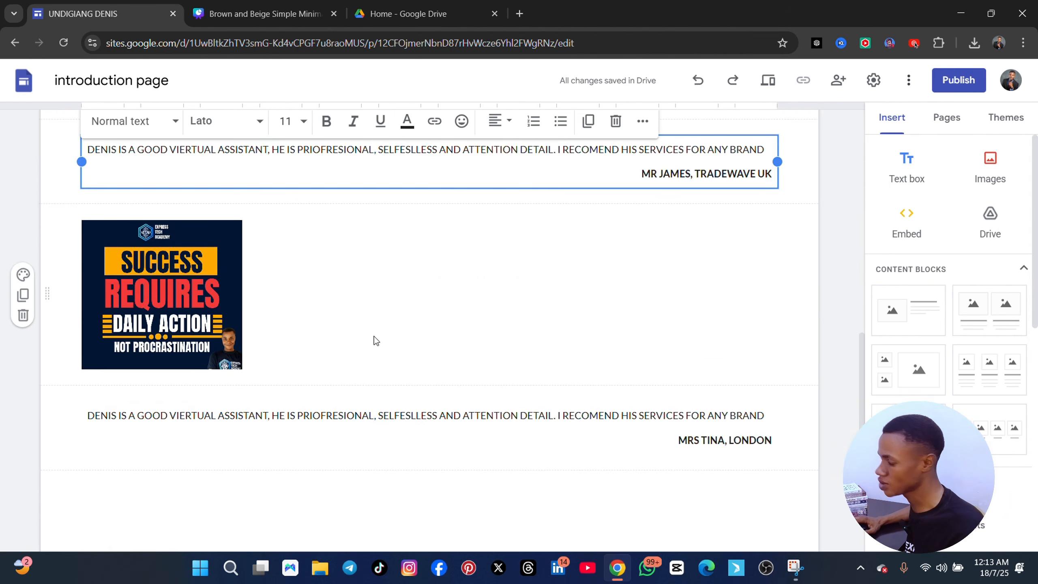
{"action": "scroll", "coordinate": [370, 338], "scroll_direction": "up", "scroll_amount": 3}
{"action": "scroll", "coordinate": [370, 339], "scroll_direction": "up", "scroll_amount": 2}
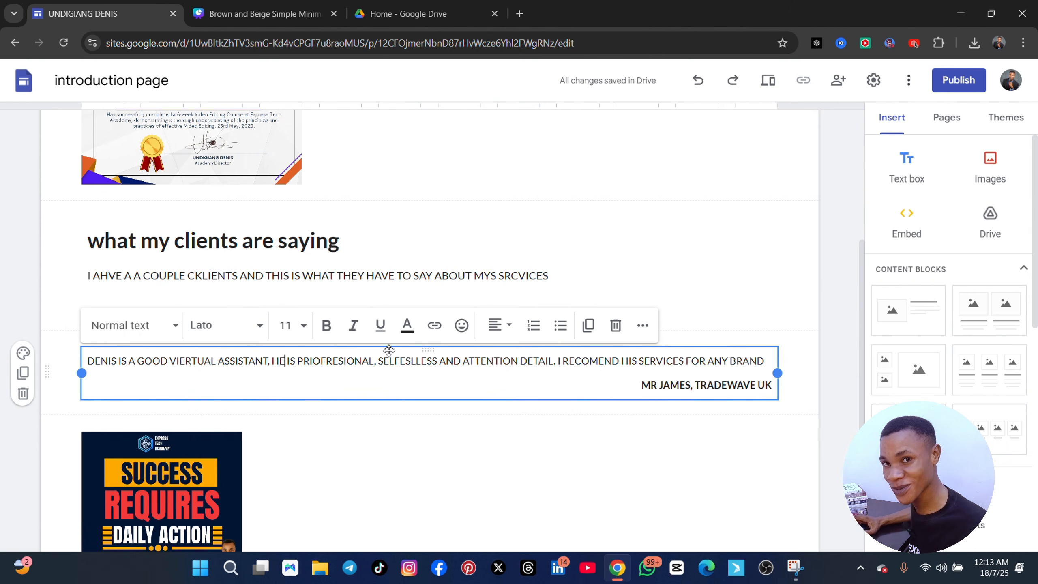
{"action": "scroll", "coordinate": [391, 360], "scroll_direction": "up", "scroll_amount": 3}
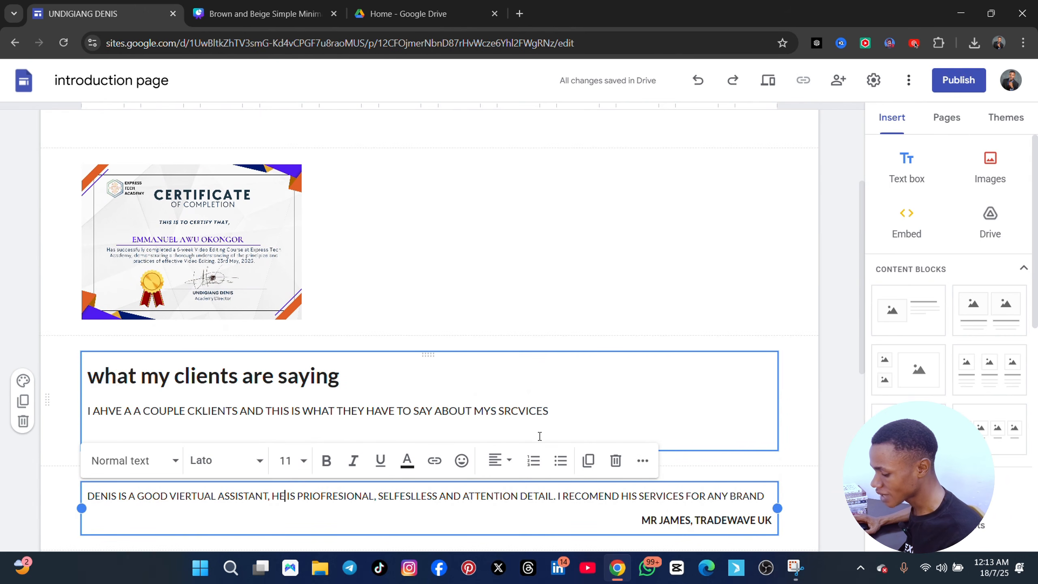
{"action": "scroll", "coordinate": [426, 378], "scroll_direction": "up", "scroll_amount": 3}
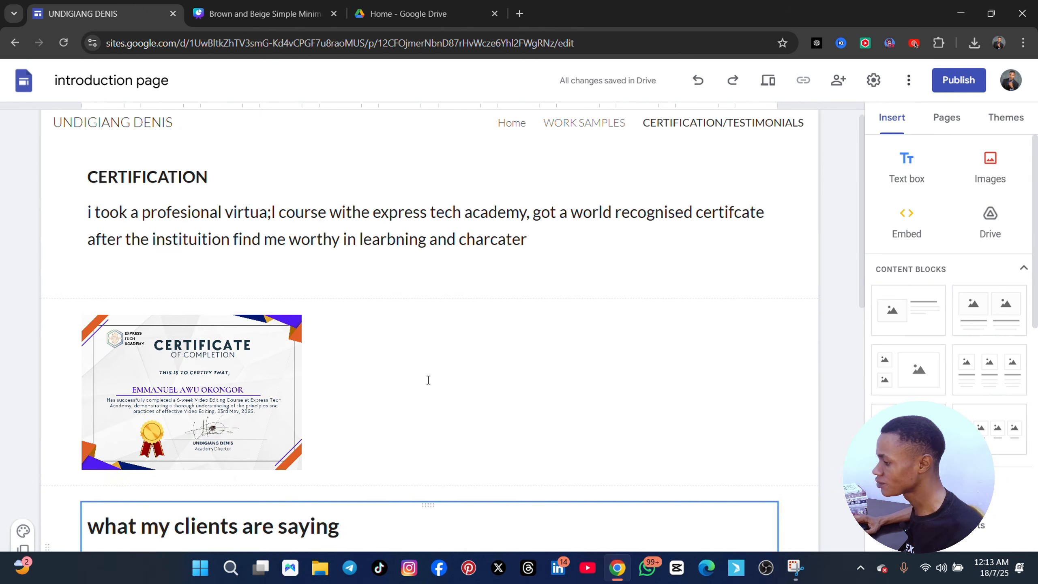
{"action": "scroll", "coordinate": [398, 408], "scroll_direction": "down", "scroll_amount": 6}
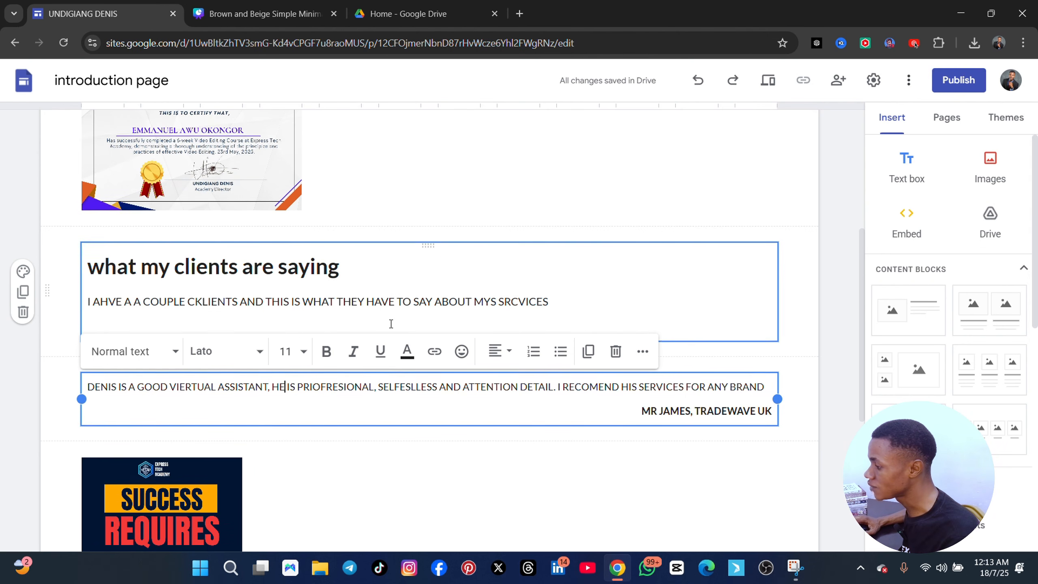
{"action": "scroll", "coordinate": [482, 369], "scroll_direction": "down", "scroll_amount": 5}
{"action": "scroll", "coordinate": [482, 370], "scroll_direction": "up", "scroll_amount": 4}
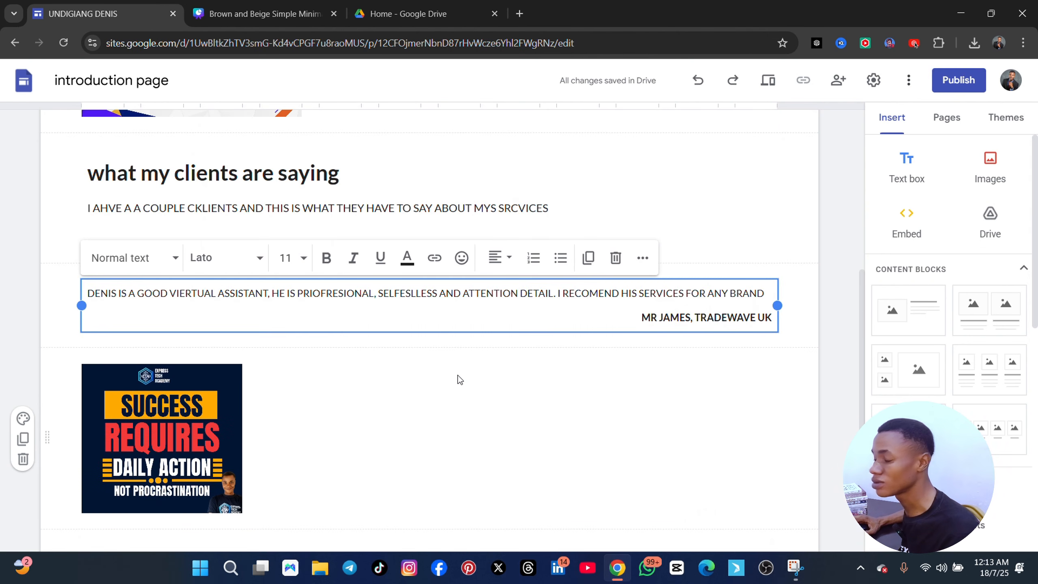
{"action": "scroll", "coordinate": [457, 389], "scroll_direction": "down", "scroll_amount": 4}
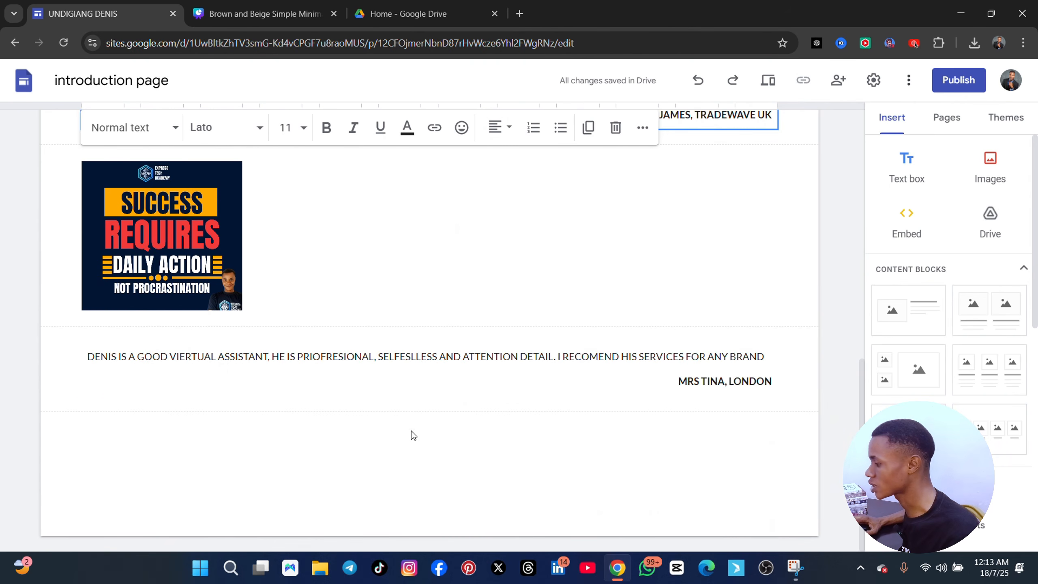
{"action": "scroll", "coordinate": [271, 366], "scroll_direction": "up", "scroll_amount": 6}
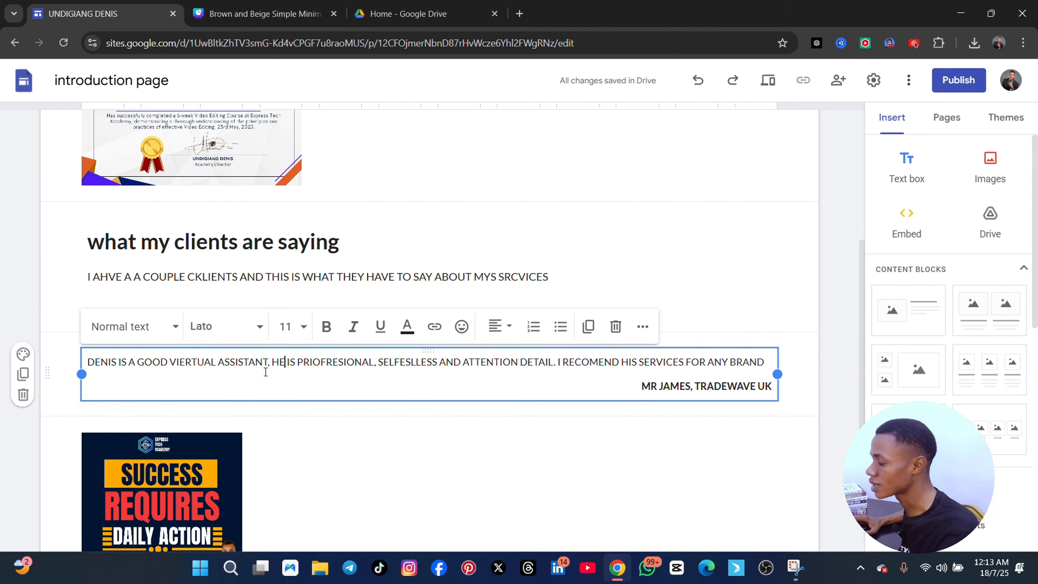
{"action": "key", "text": "super+s"}
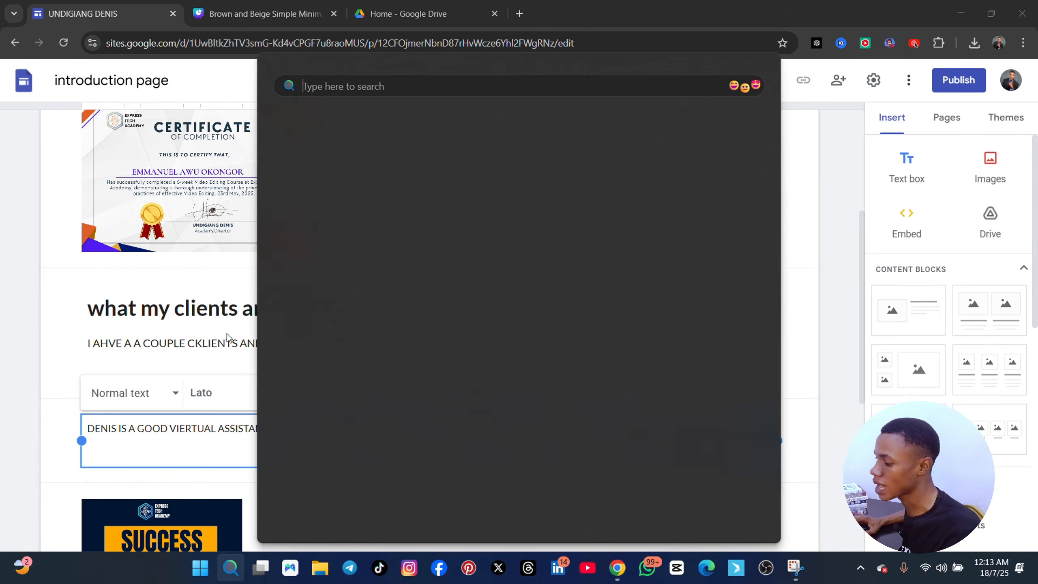
{"action": "left_click", "coordinate": [102, 301]}
{"action": "left_click", "coordinate": [211, 193]}
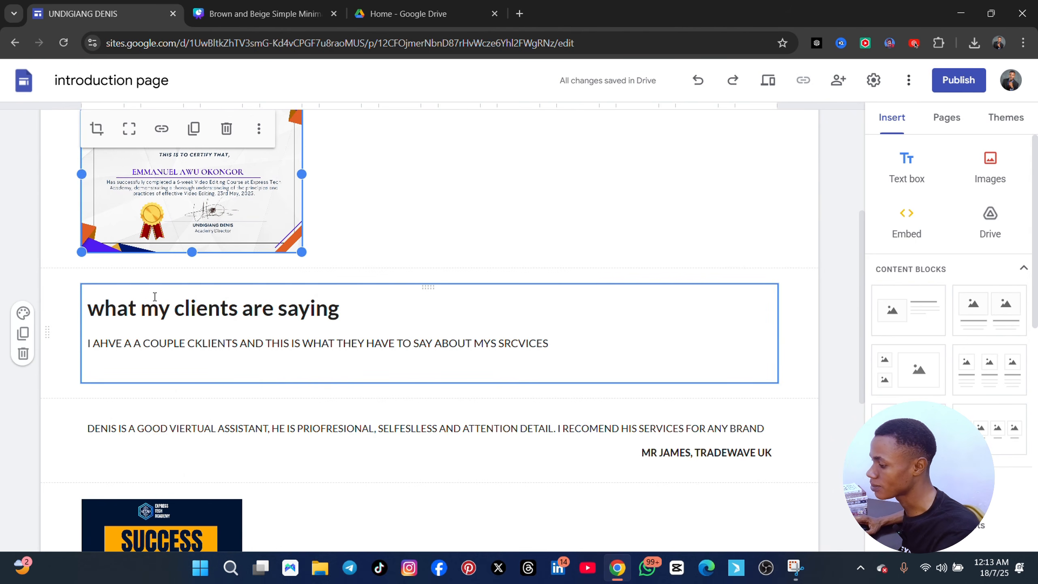
Duplicate the "what my clients are saying" section and replace the upper copy's text with "VIEW MY RESUME HERE"
{"action": "left_click", "coordinate": [23, 334]}
{"action": "double_click", "coordinate": [202, 301]}
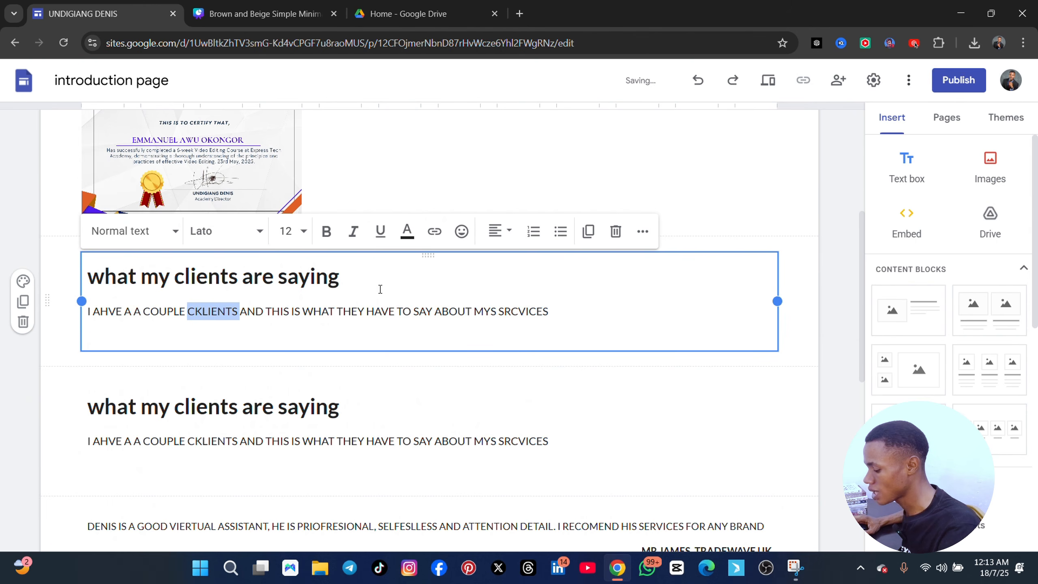
{"action": "key", "text": "ctrl+a"}
{"action": "key", "text": "BackSpace"}
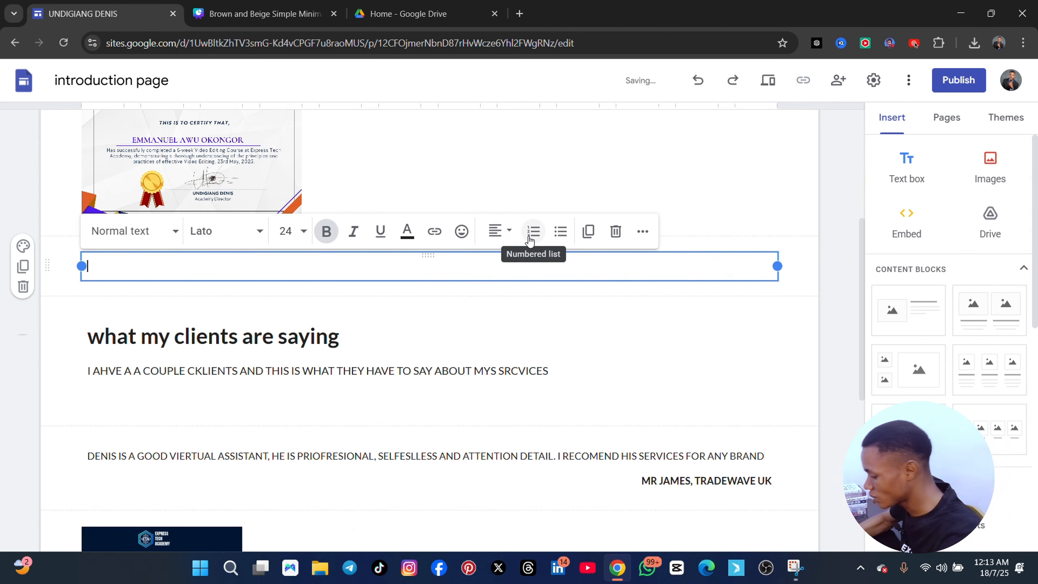
{"action": "type", "text": "VIEW "}
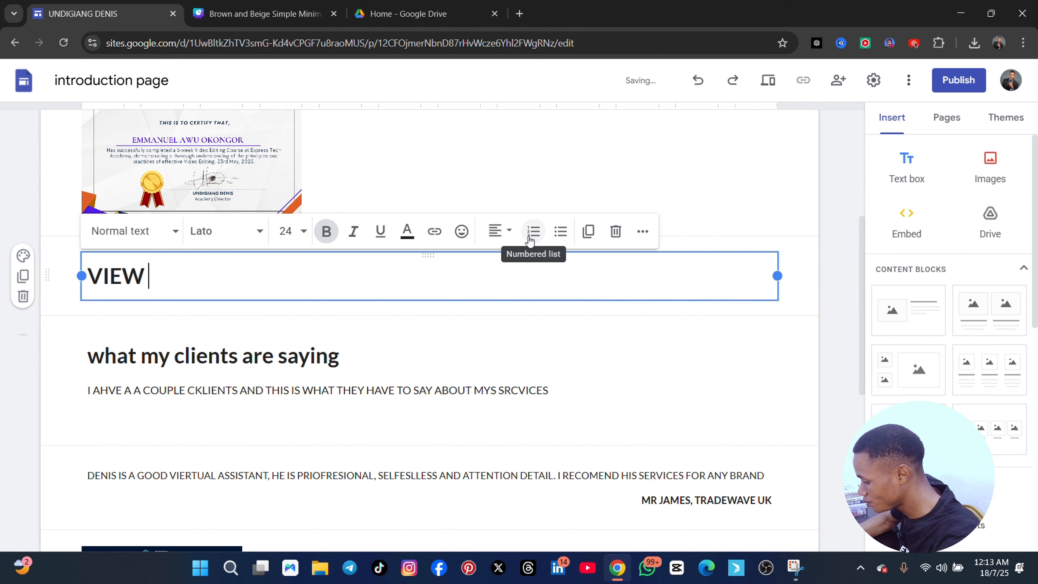
{"action": "type", "text": "MY REC"}
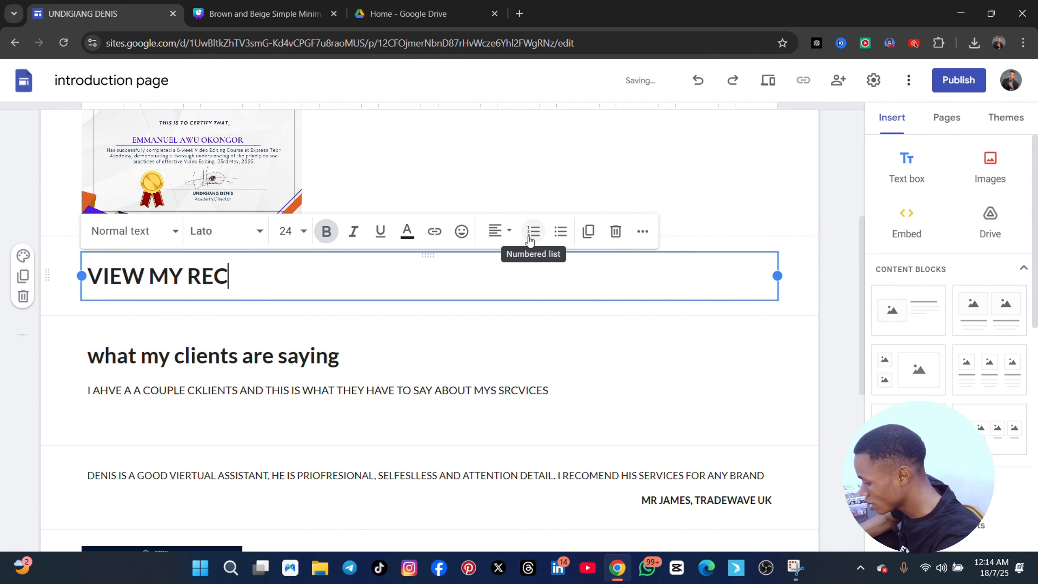
{"action": "key", "text": "BackSpace"}
{"action": "type", "text": "SUME HERE"}
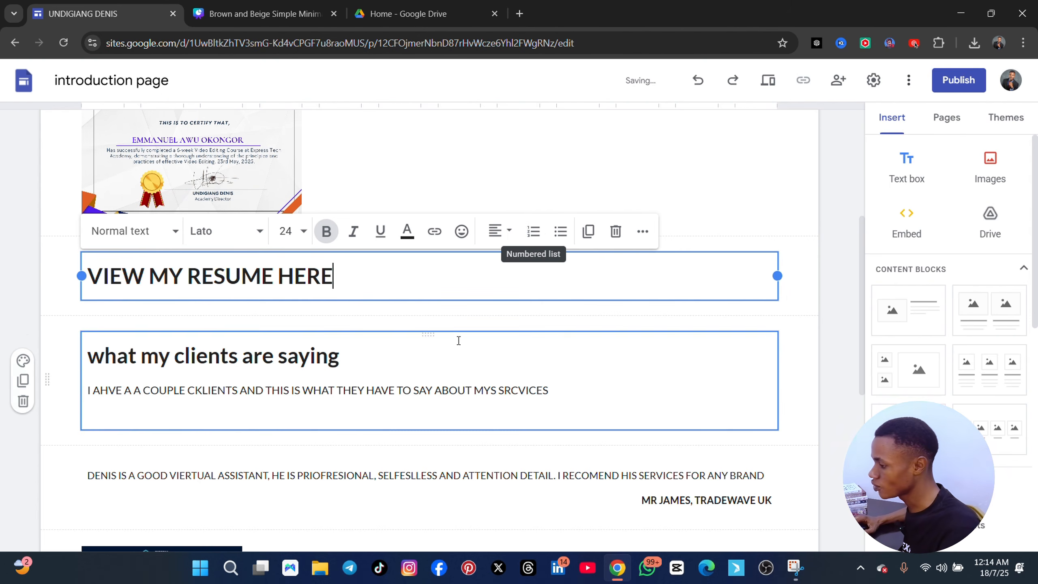
Set the "VIEW MY RESUME HERE" heading to font size 18 and keep it bold
{"action": "left_click_drag", "start_coordinate": [361, 271], "coordinate": [85, 276]}
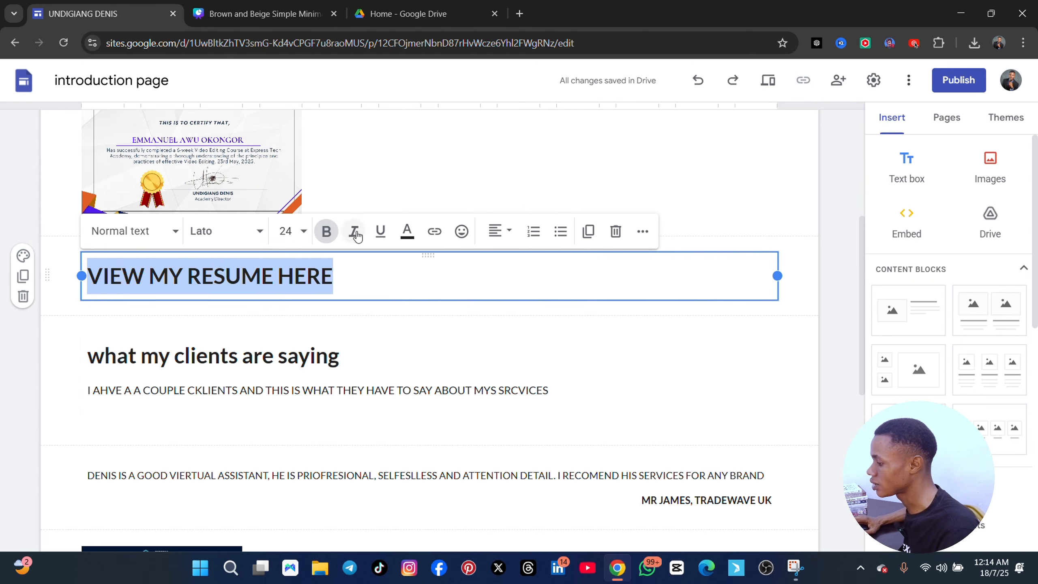
{"action": "left_click", "coordinate": [326, 231]}
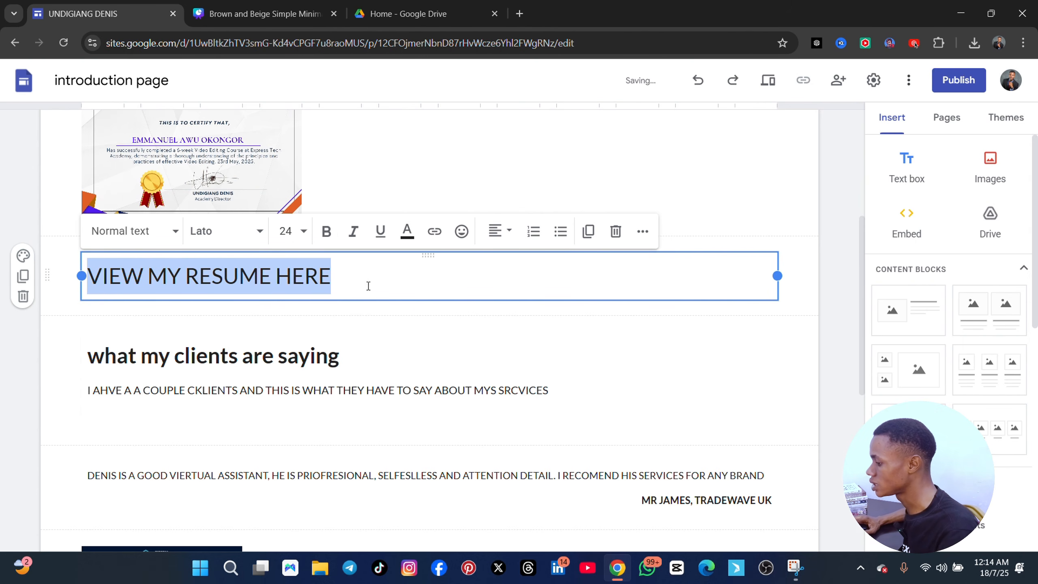
{"action": "left_click", "coordinate": [326, 231]}
{"action": "left_click", "coordinate": [285, 231]}
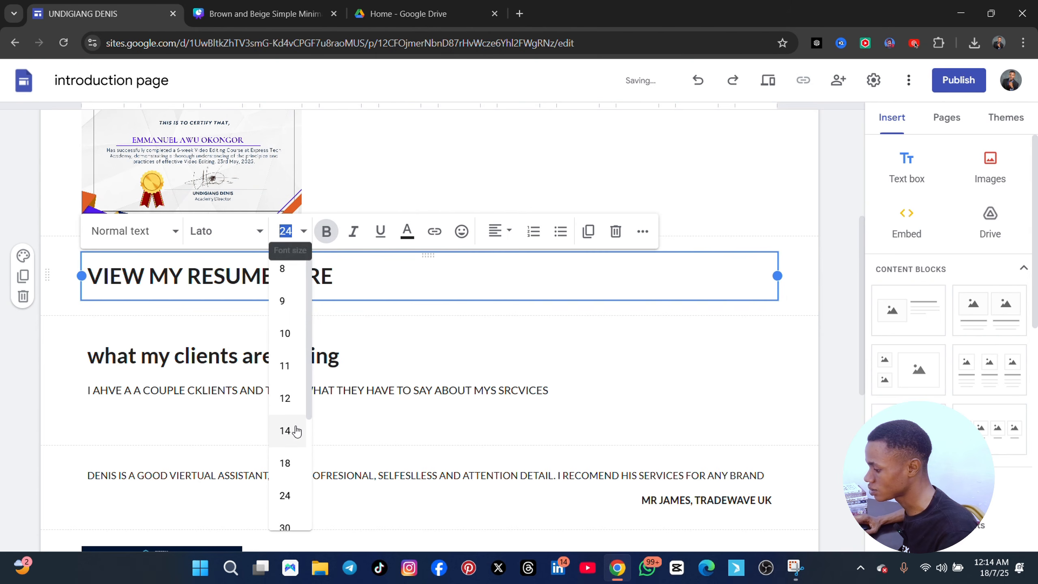
{"action": "left_click", "coordinate": [285, 463]}
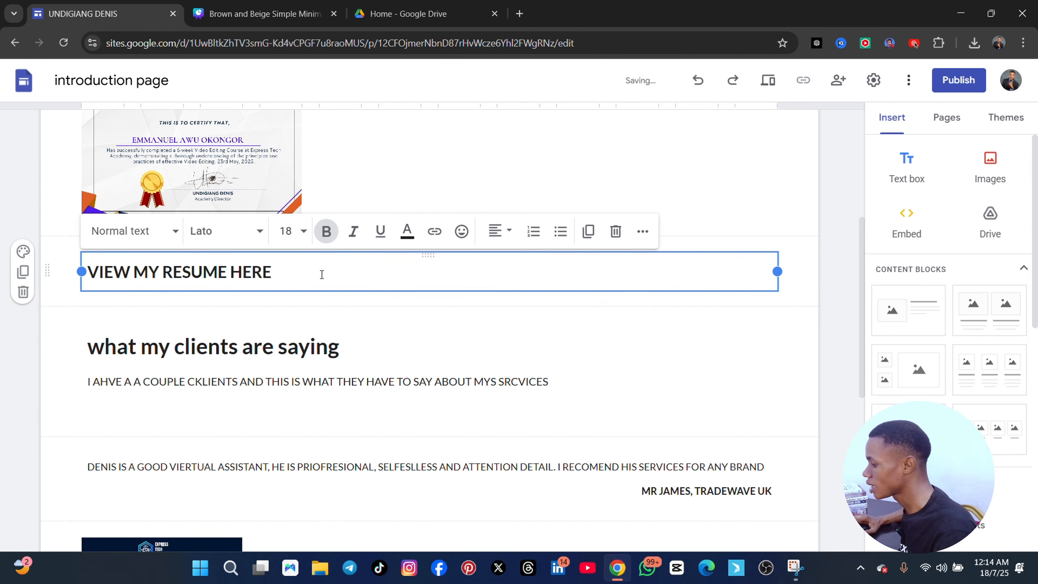
{"action": "left_click", "coordinate": [309, 271]}
{"action": "left_click", "coordinate": [529, 336]}
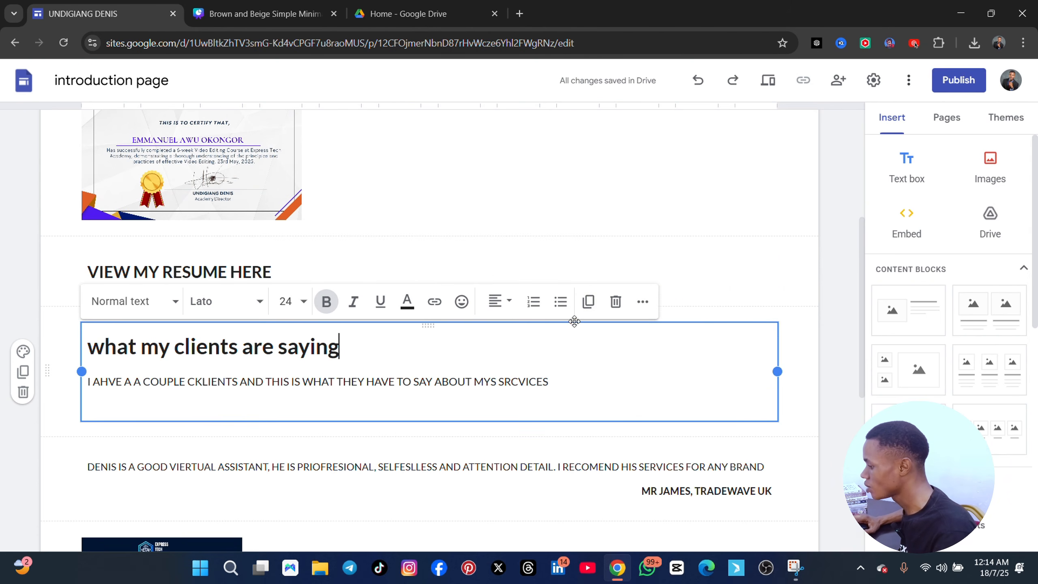
{"action": "left_click", "coordinate": [392, 268]}
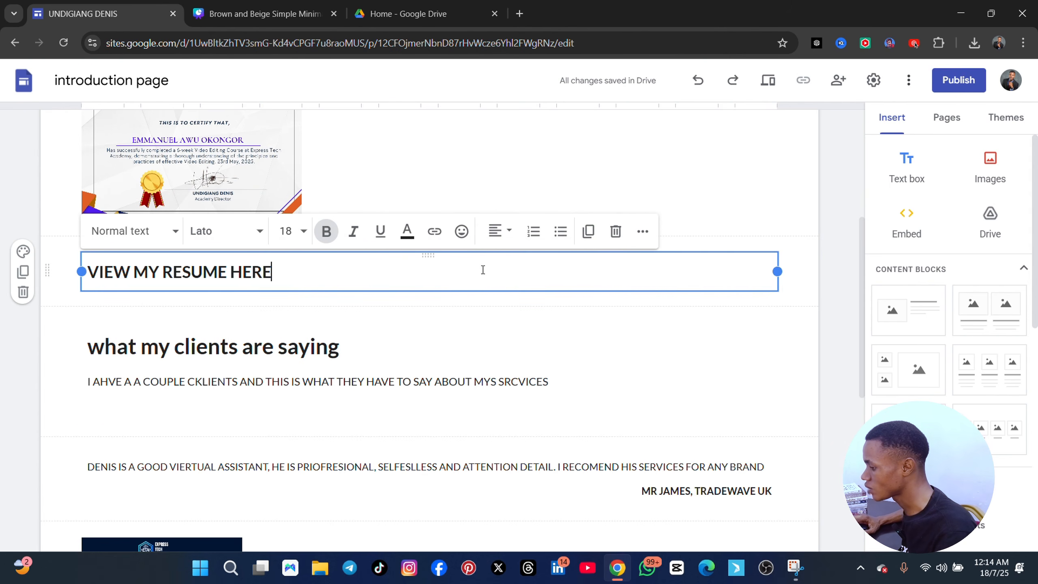
Embed the "Virtual Assistant Role (Remote)" Google Docs document directly below the "VIEW MY RESUME HERE" heading
{"action": "scroll", "coordinate": [926, 307], "scroll_direction": "down", "scroll_amount": 15}
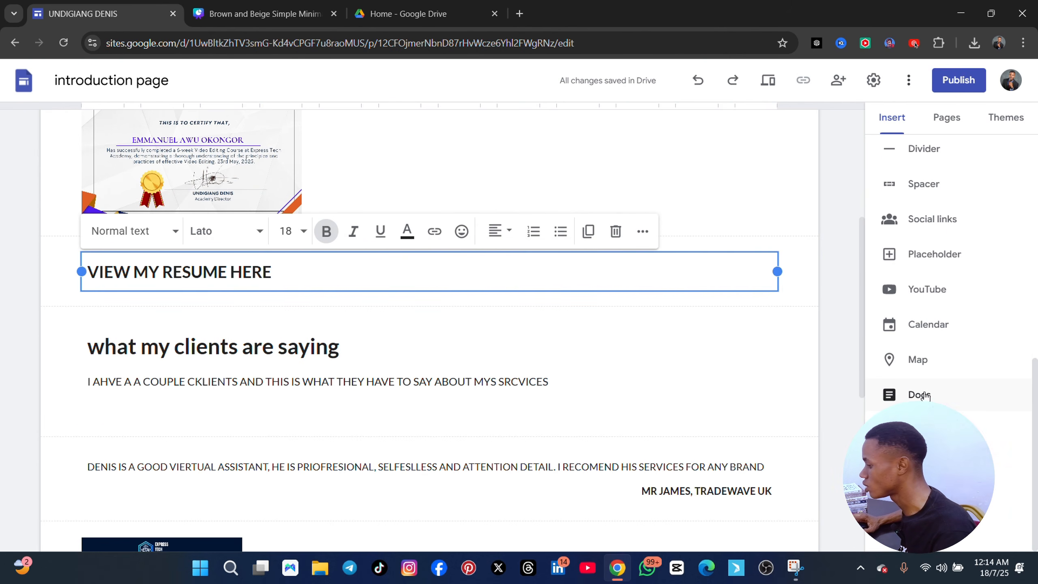
{"action": "left_click", "coordinate": [924, 394]}
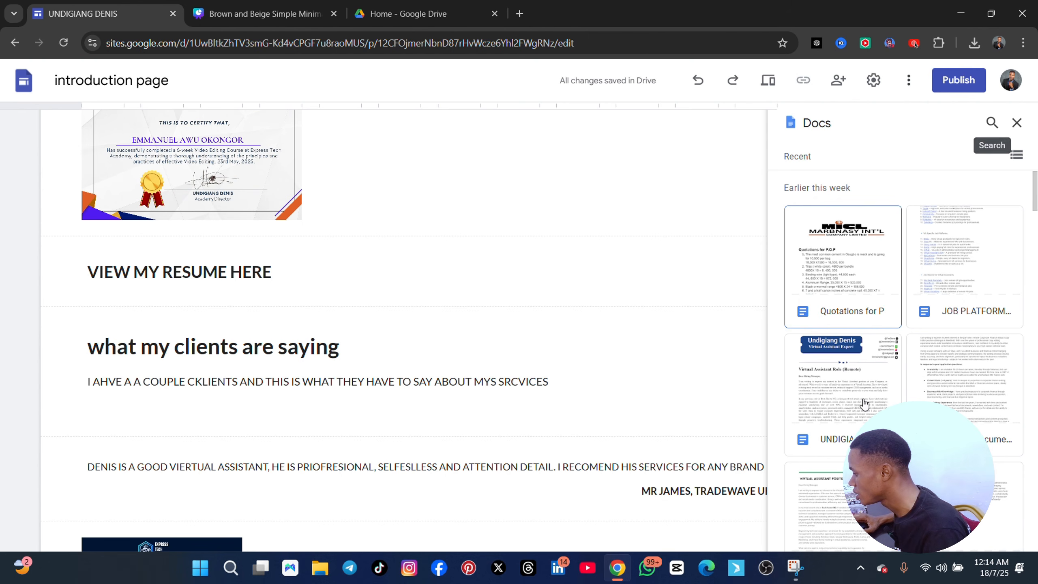
{"action": "scroll", "coordinate": [844, 354], "scroll_direction": "down", "scroll_amount": 2}
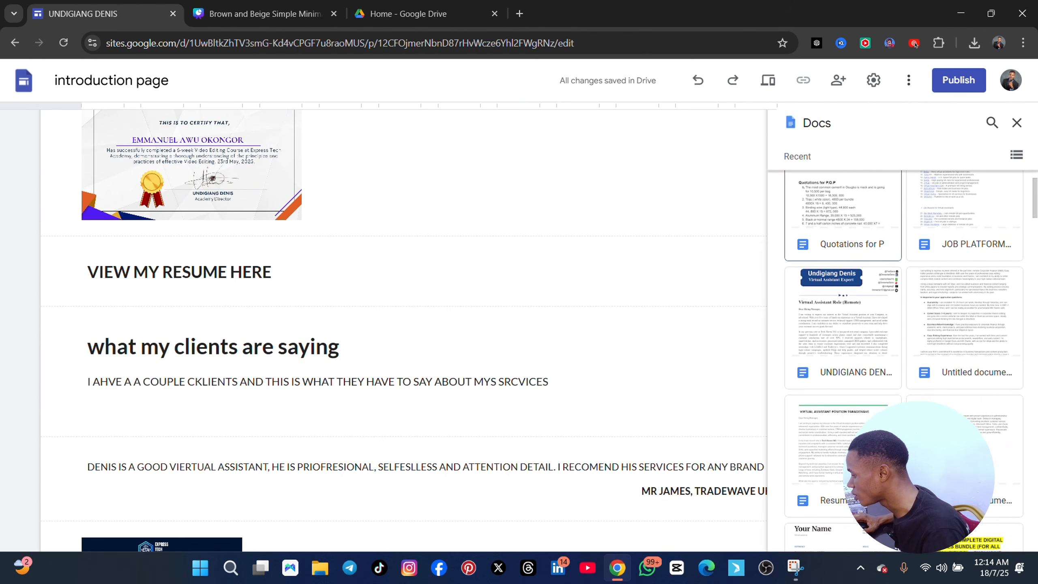
{"action": "left_click", "coordinate": [842, 343]}
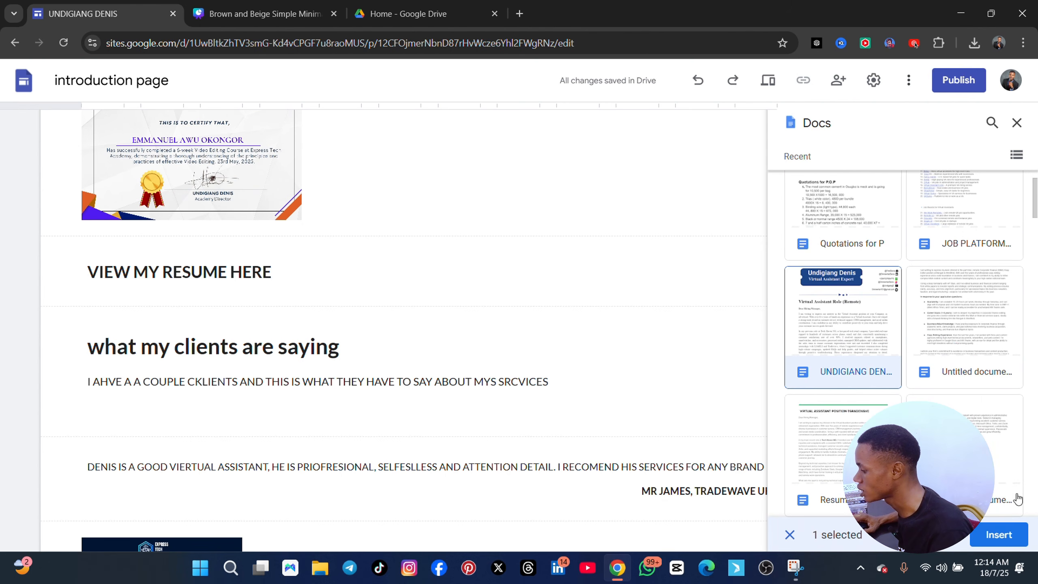
{"action": "left_click", "coordinate": [999, 534]}
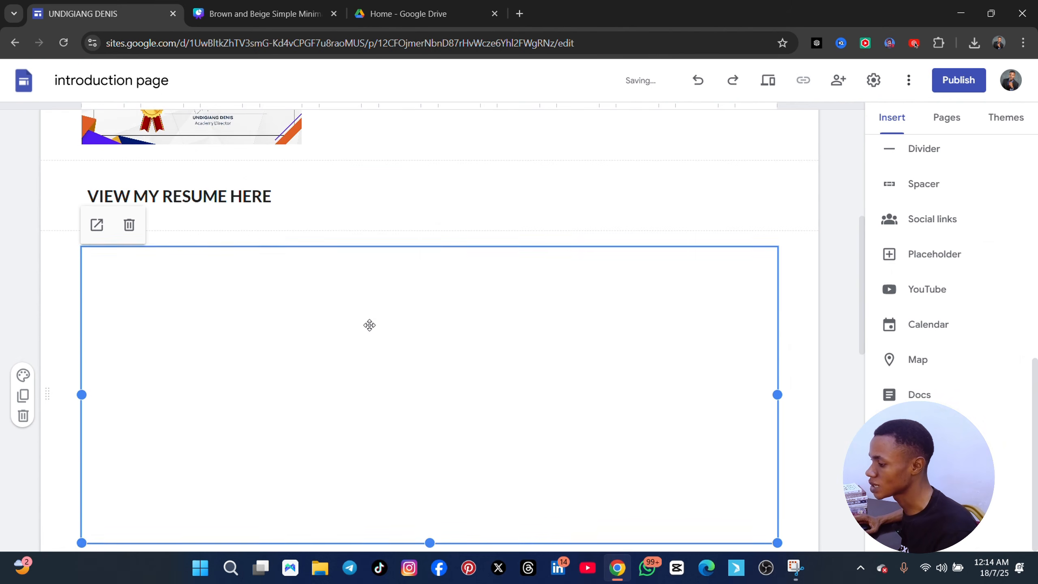
{"action": "scroll", "coordinate": [519, 393], "scroll_direction": "up", "scroll_amount": 2}
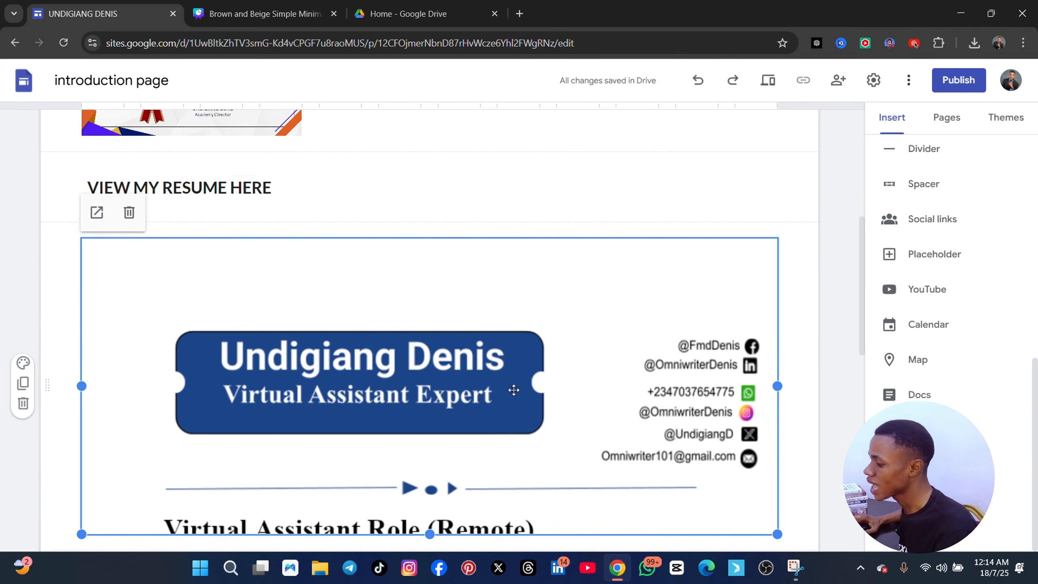
Examine the embedded resume document and how it sits between the "VIEW MY RESUME HERE" heading and the client testimonials
{"action": "scroll", "coordinate": [515, 390], "scroll_direction": "down", "scroll_amount": 5}
{"action": "scroll", "coordinate": [450, 360], "scroll_direction": "up", "scroll_amount": 7}
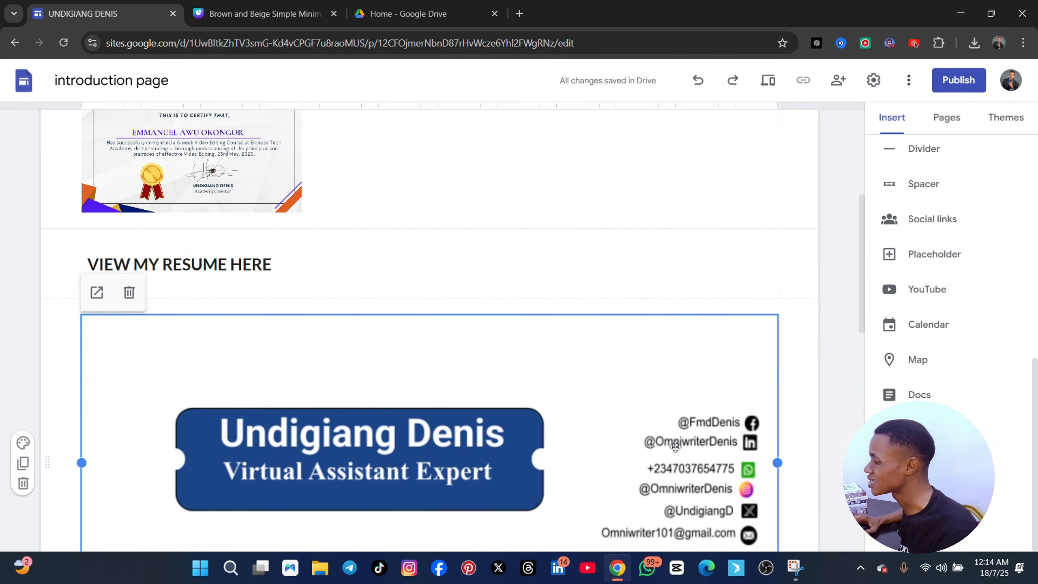
{"action": "scroll", "coordinate": [380, 324], "scroll_direction": "down", "scroll_amount": 5}
{"action": "scroll", "coordinate": [315, 318], "scroll_direction": "up", "scroll_amount": 4}
{"action": "scroll", "coordinate": [356, 357], "scroll_direction": "down", "scroll_amount": 4}
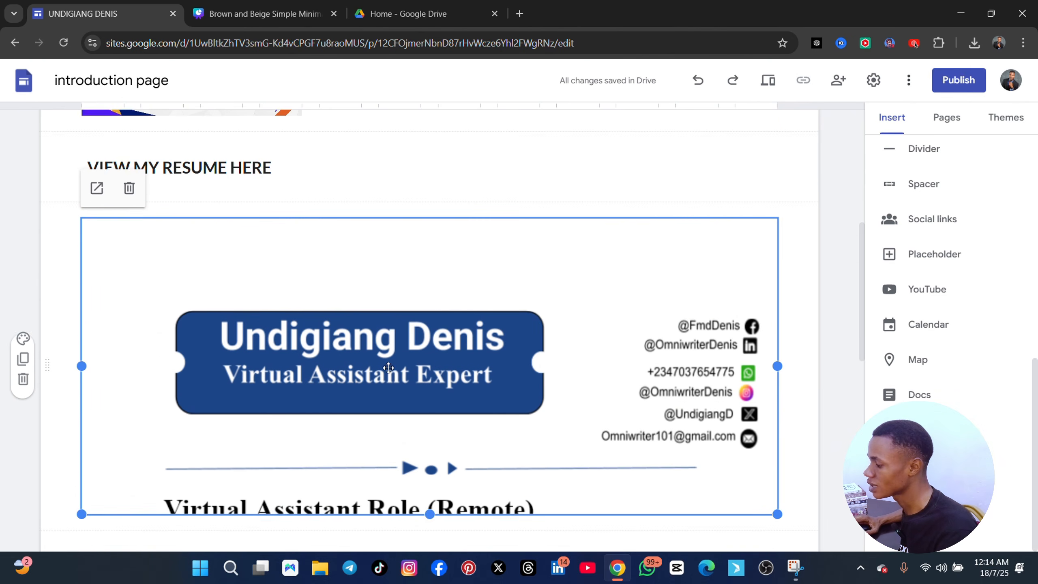
{"action": "scroll", "coordinate": [389, 363], "scroll_direction": "up", "scroll_amount": 4}
{"action": "scroll", "coordinate": [486, 418], "scroll_direction": "down", "scroll_amount": 3}
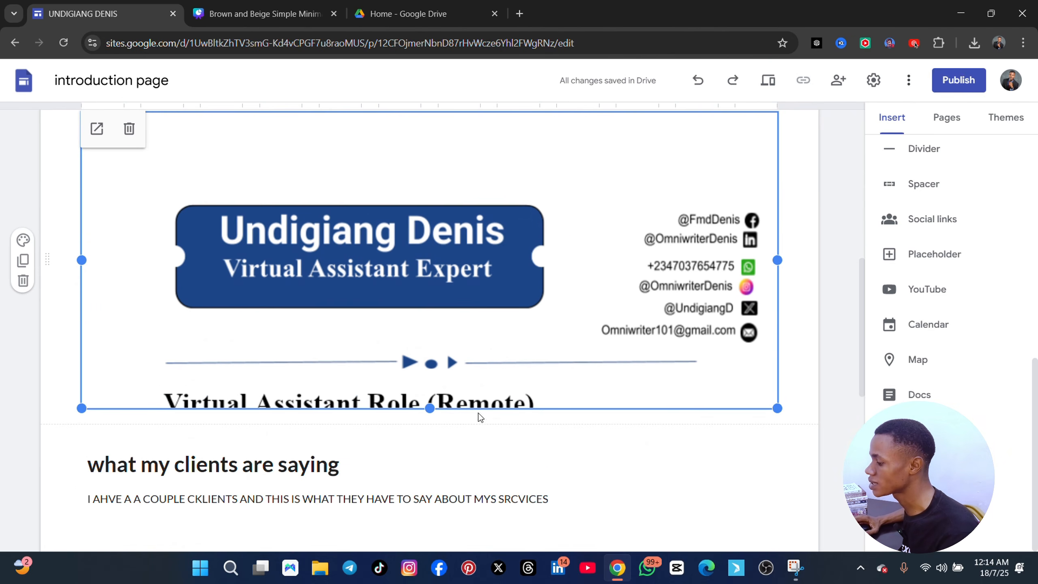
{"action": "scroll", "coordinate": [334, 272], "scroll_direction": "down", "scroll_amount": 3}
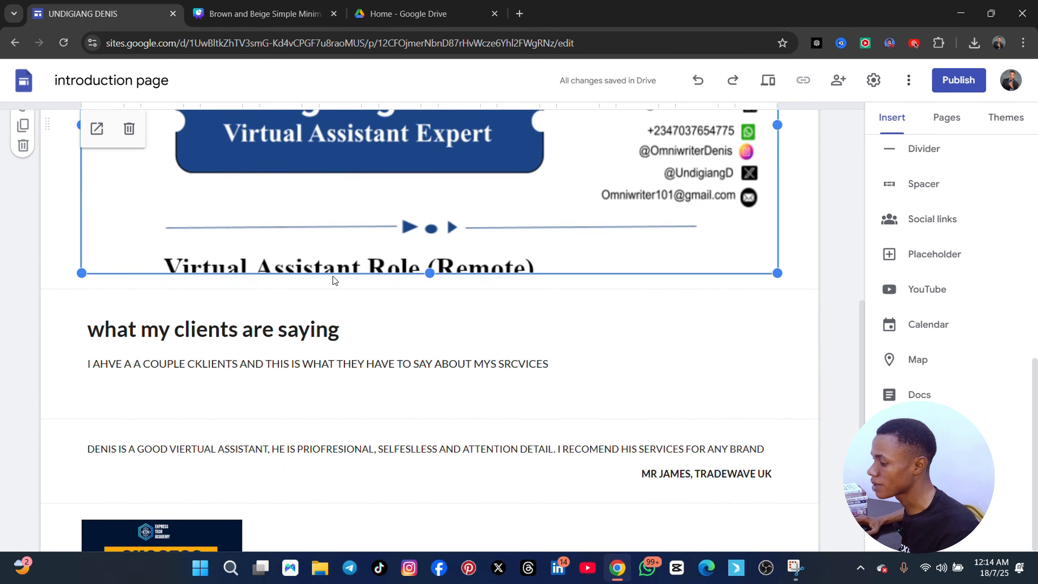
{"action": "scroll", "coordinate": [323, 274], "scroll_direction": "up", "scroll_amount": 2}
{"action": "scroll", "coordinate": [573, 295], "scroll_direction": "up", "scroll_amount": 5}
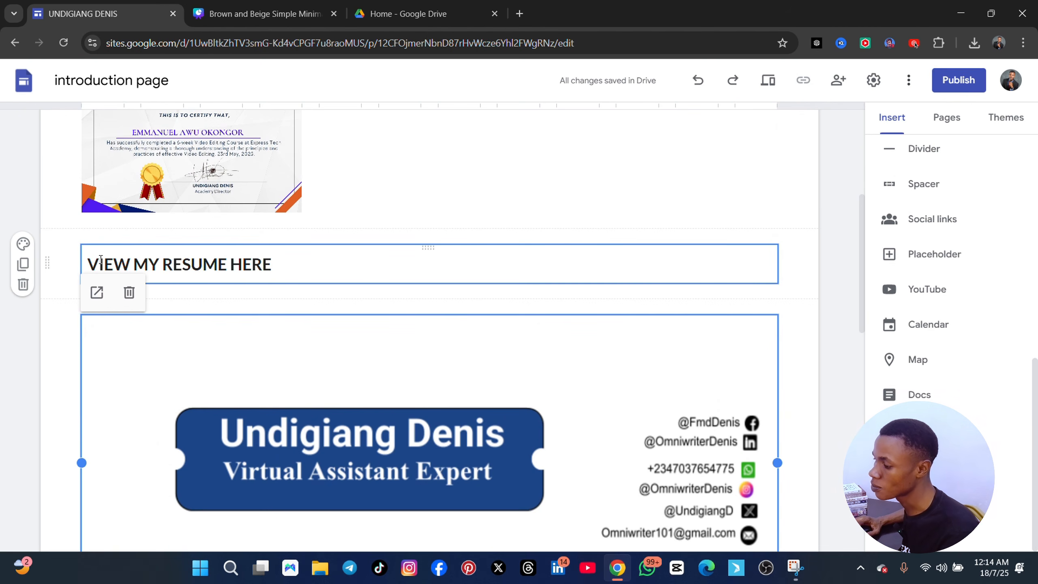
Switch to the Canva travel planner design and copy its share link
{"action": "left_click", "coordinate": [283, 265]}
{"action": "left_click_drag", "start_coordinate": [283, 265], "coordinate": [76, 264]}
{"action": "left_click", "coordinate": [120, 136]}
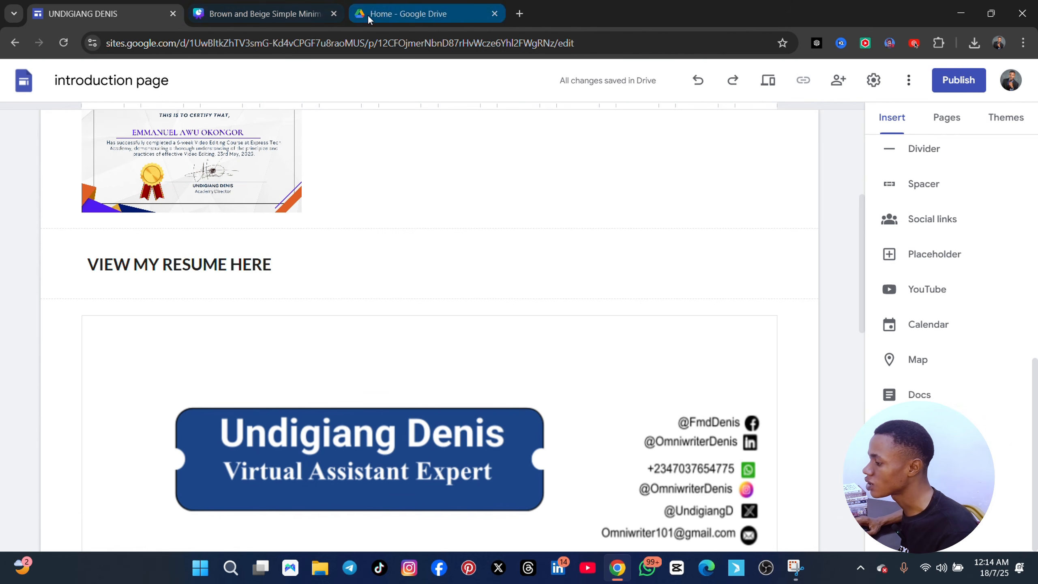
{"action": "left_click", "coordinate": [276, 16]}
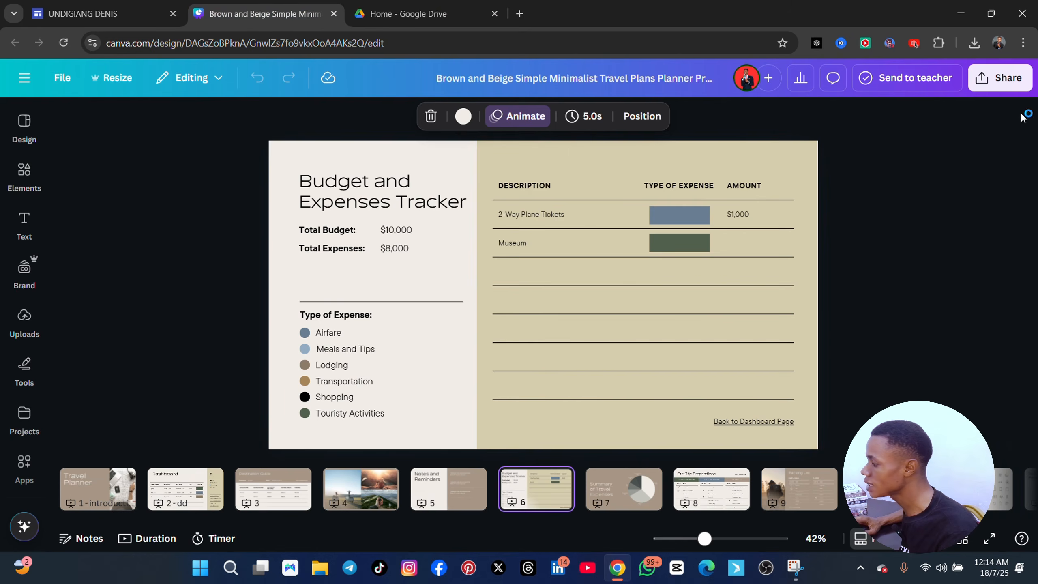
{"action": "left_click", "coordinate": [1000, 79]}
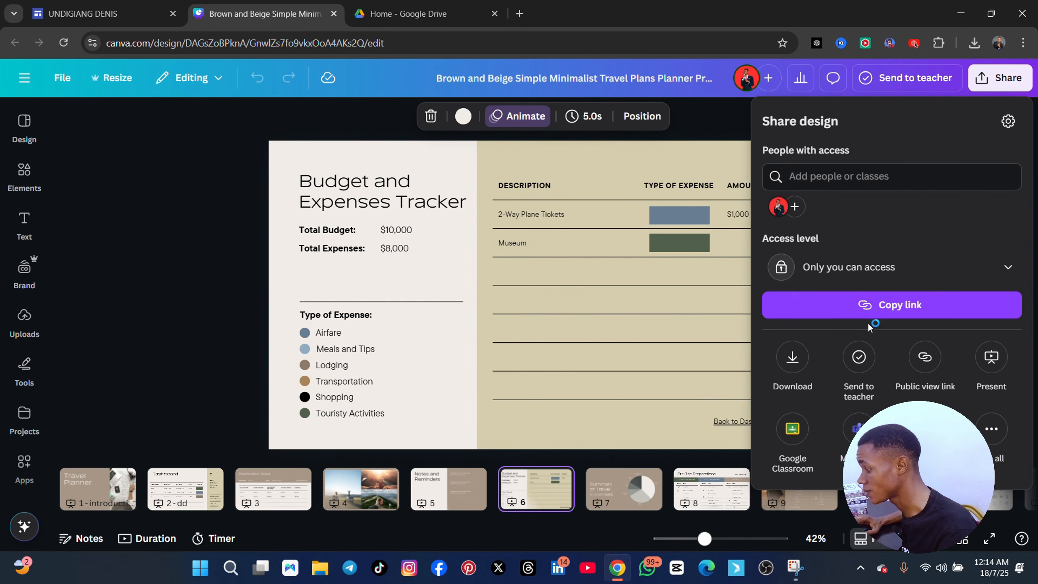
{"action": "left_click", "coordinate": [890, 305]}
{"action": "left_click", "coordinate": [562, 449]}
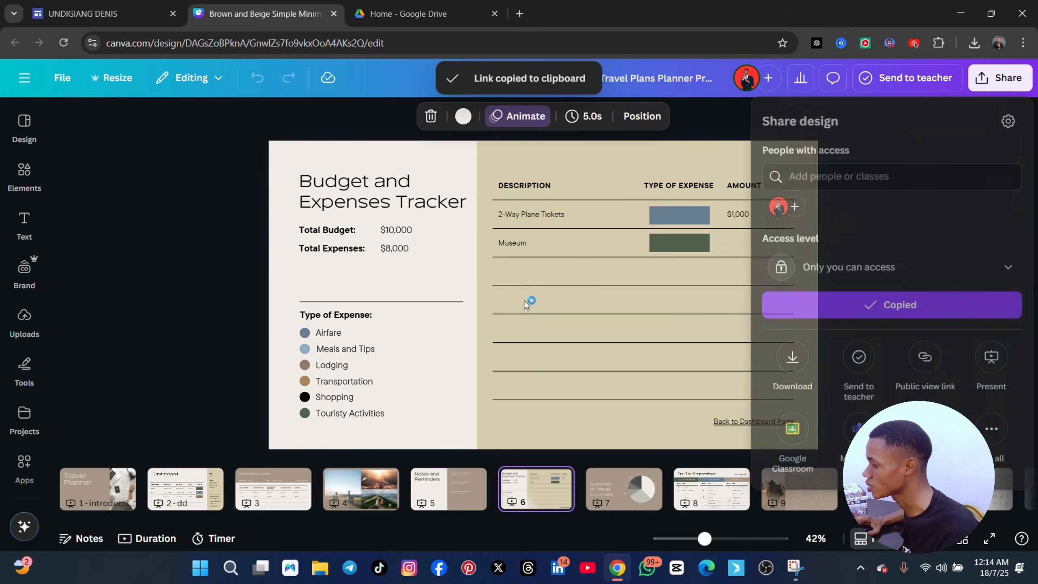
Return to the site editor and hyperlink the whole "VIEW MY RESUME HERE" heading to the copied Canva link
{"action": "left_click", "coordinate": [102, 13]}
{"action": "left_click", "coordinate": [304, 257]}
{"action": "left_click_drag", "start_coordinate": [303, 257], "coordinate": [72, 256]}
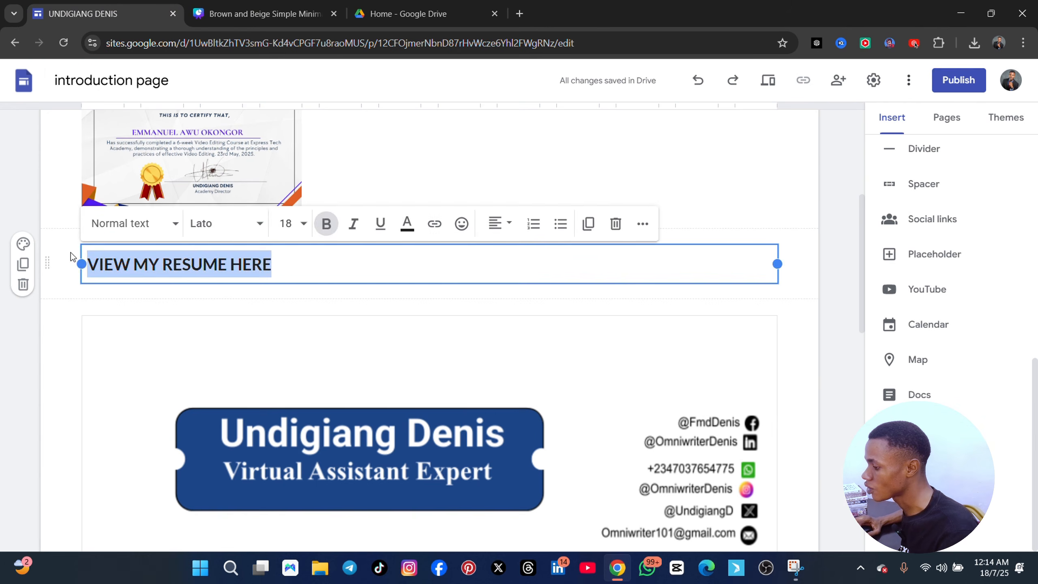
{"action": "left_click", "coordinate": [74, 246]}
{"action": "left_click", "coordinate": [321, 263]}
{"action": "key", "text": "ctrl+a"}
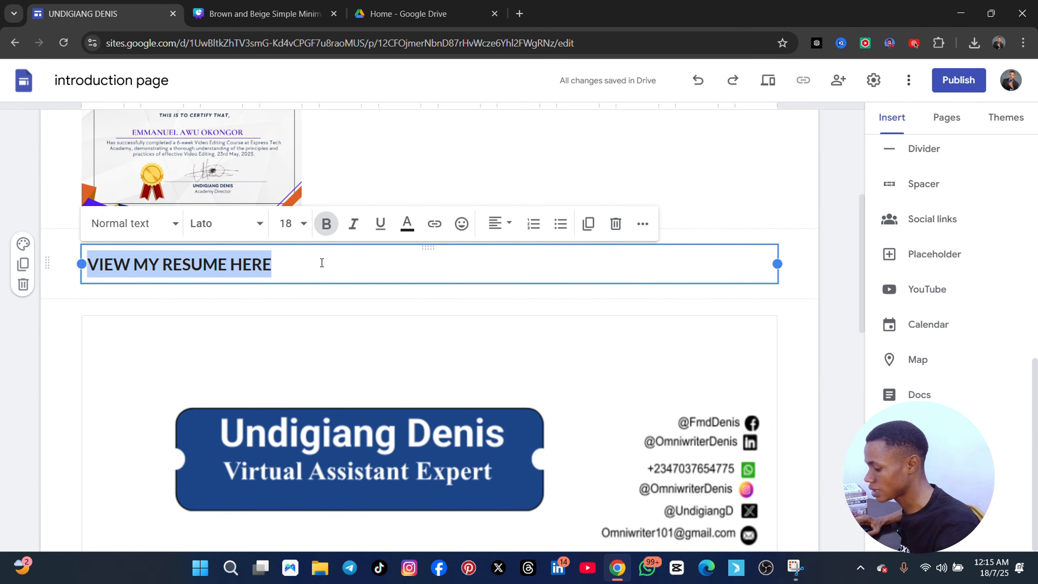
{"action": "left_click", "coordinate": [435, 223]}
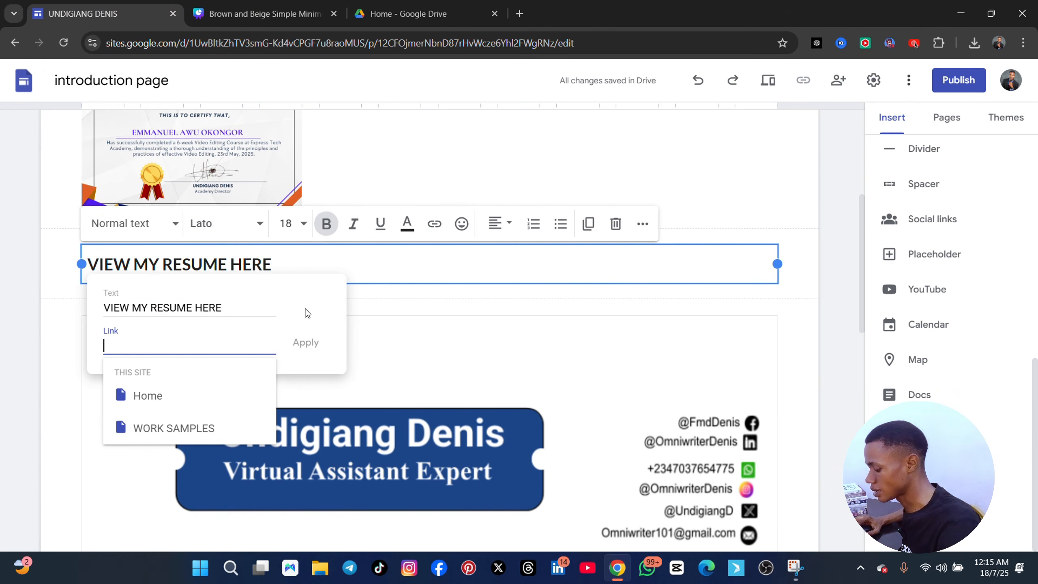
{"action": "key", "text": "ctrl+v"}
{"action": "left_click", "coordinate": [310, 339]}
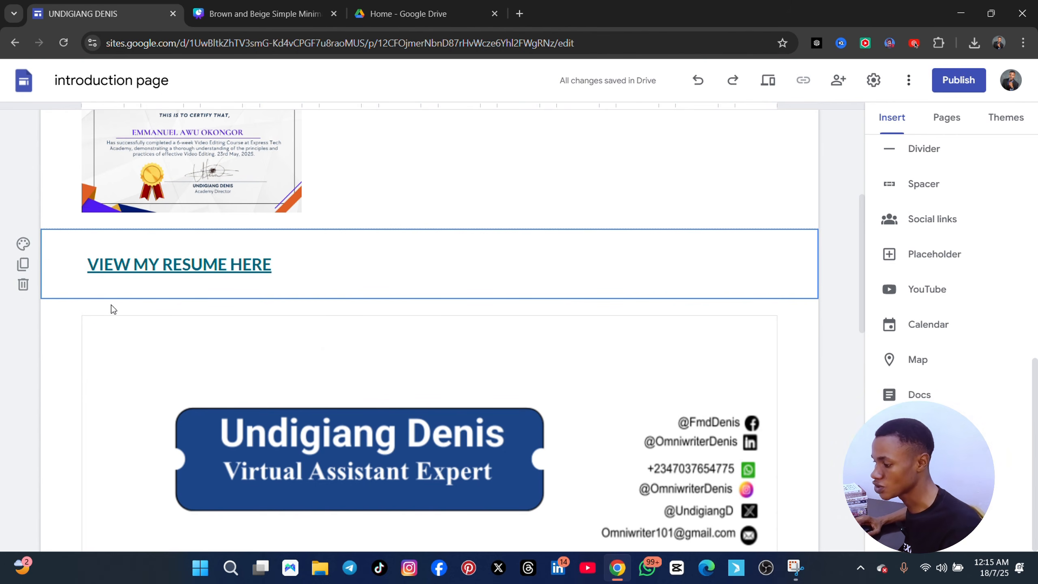
Review the CERTIFICATION/TESTIMONIALS page from the certification text through the linked resume heading, embedded resume and both client testimonials
{"action": "scroll", "coordinate": [324, 359], "scroll_direction": "down", "scroll_amount": 2}
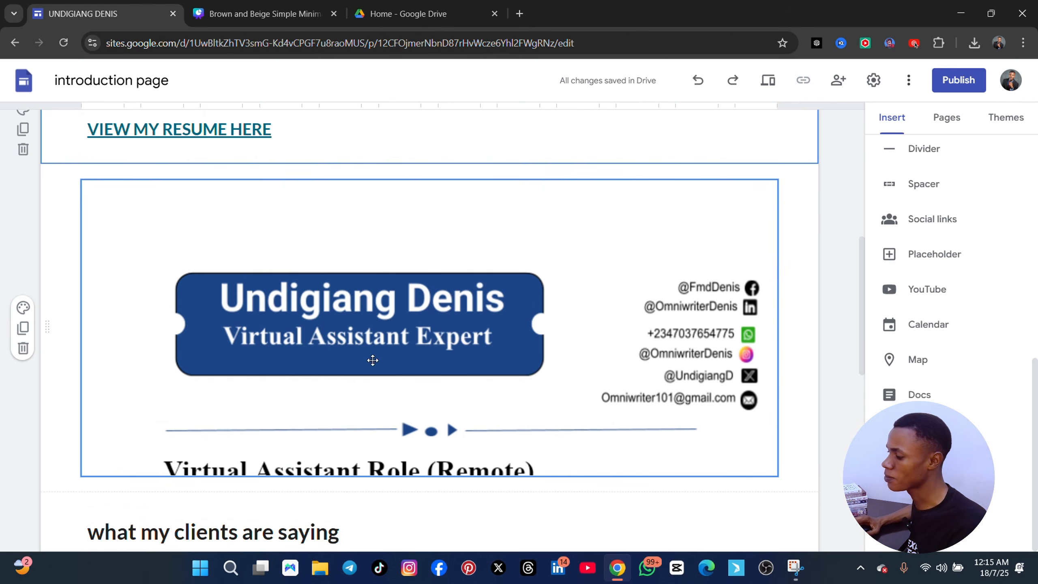
{"action": "scroll", "coordinate": [442, 361], "scroll_direction": "down", "scroll_amount": 3}
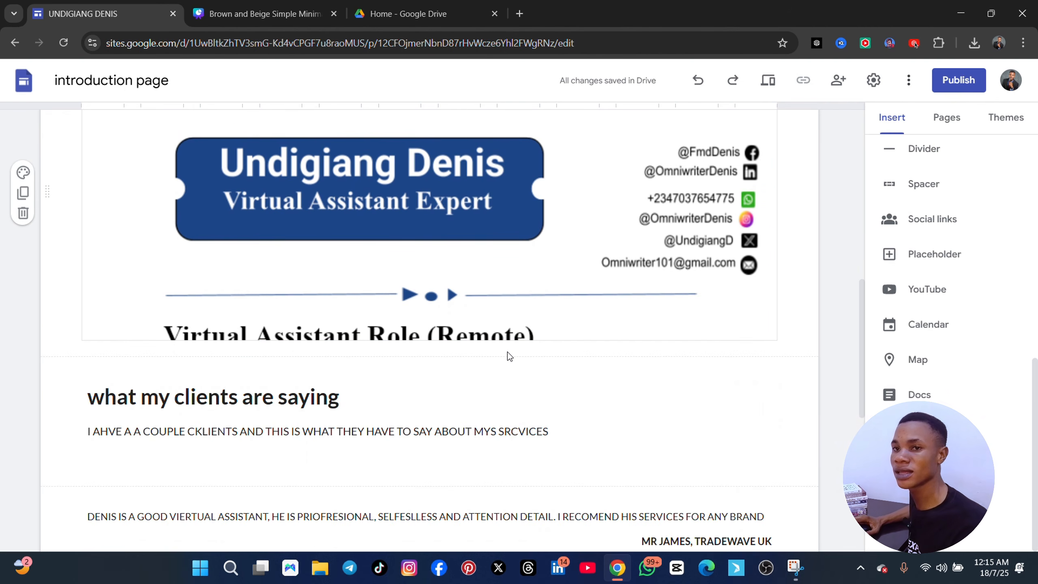
{"action": "scroll", "coordinate": [509, 362], "scroll_direction": "down", "scroll_amount": 5}
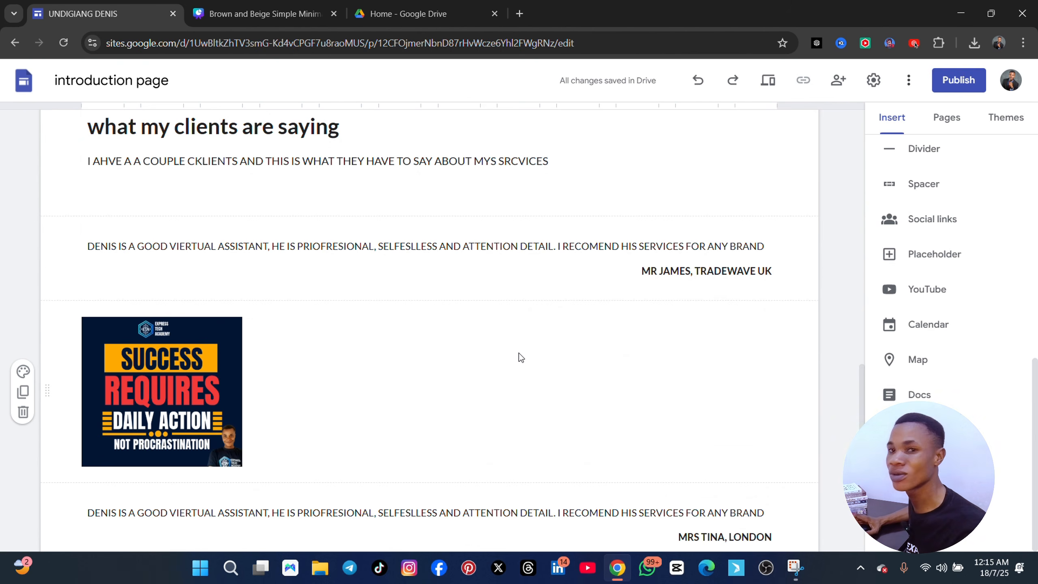
{"action": "scroll", "coordinate": [523, 354], "scroll_direction": "down", "scroll_amount": 5}
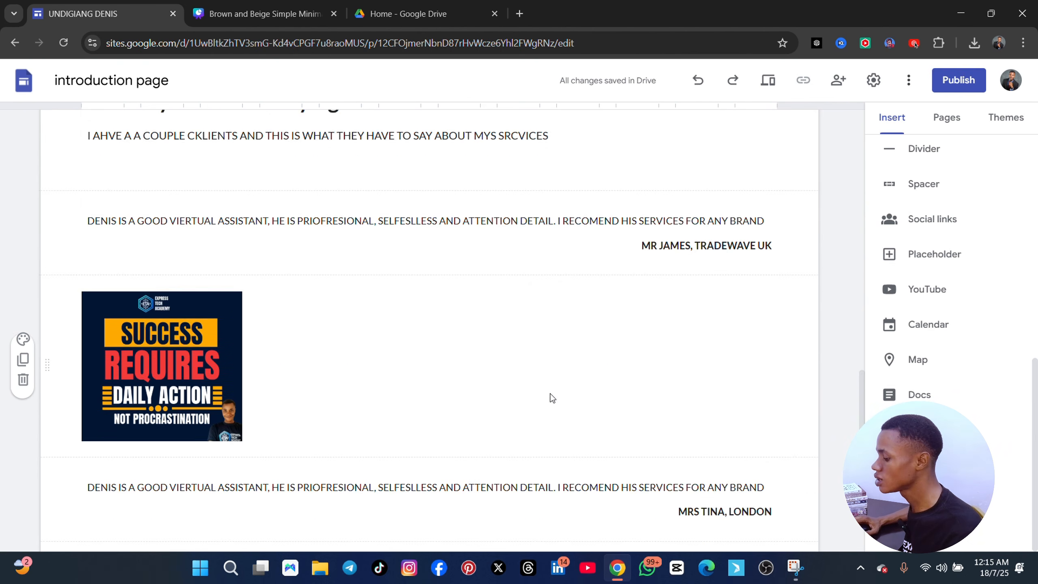
{"action": "scroll", "coordinate": [549, 391], "scroll_direction": "up", "scroll_amount": 11}
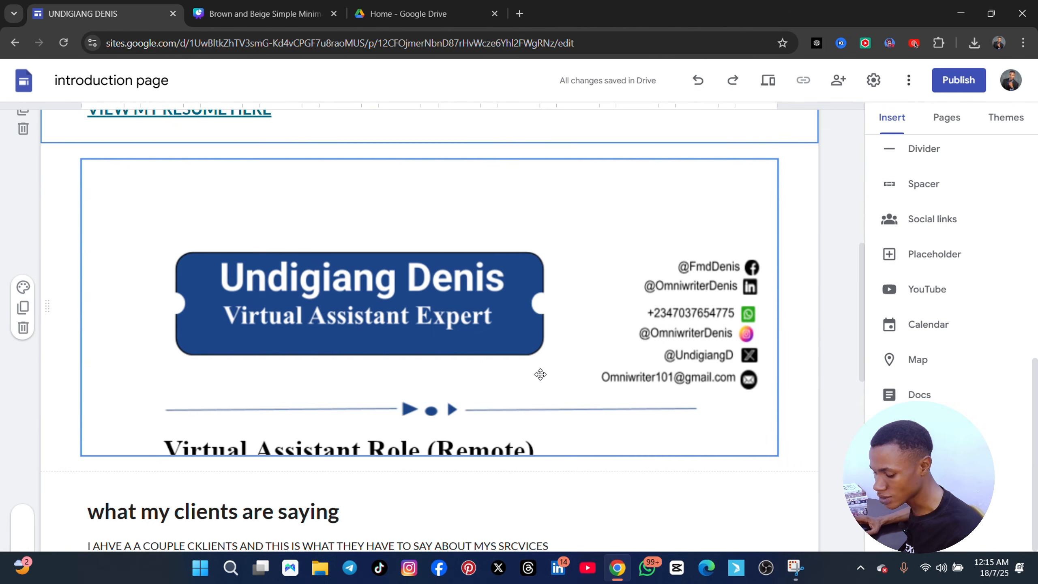
{"action": "scroll", "coordinate": [539, 374], "scroll_direction": "up", "scroll_amount": 8}
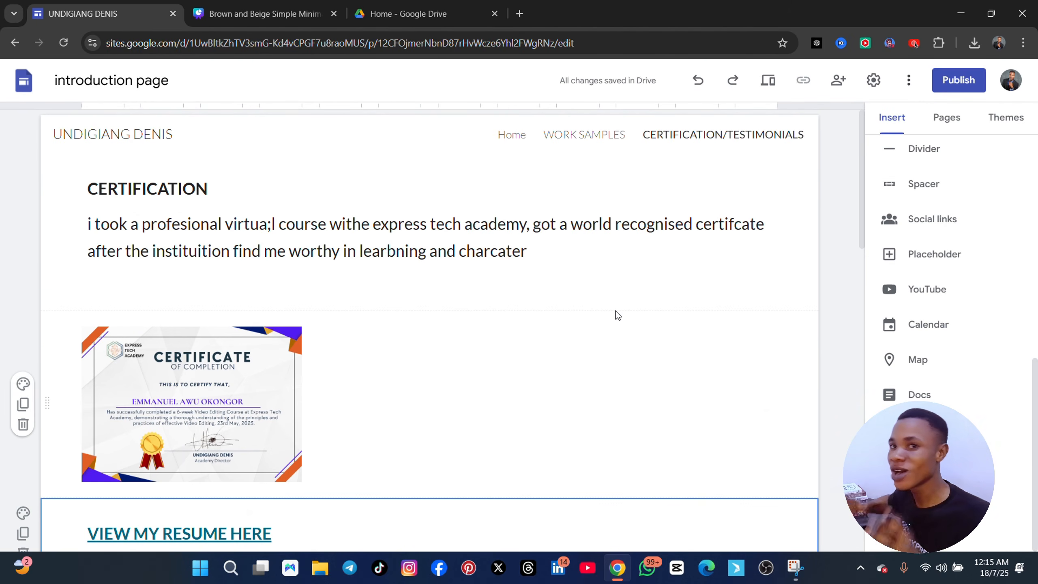
{"action": "scroll", "coordinate": [615, 315], "scroll_direction": "down", "scroll_amount": 15}
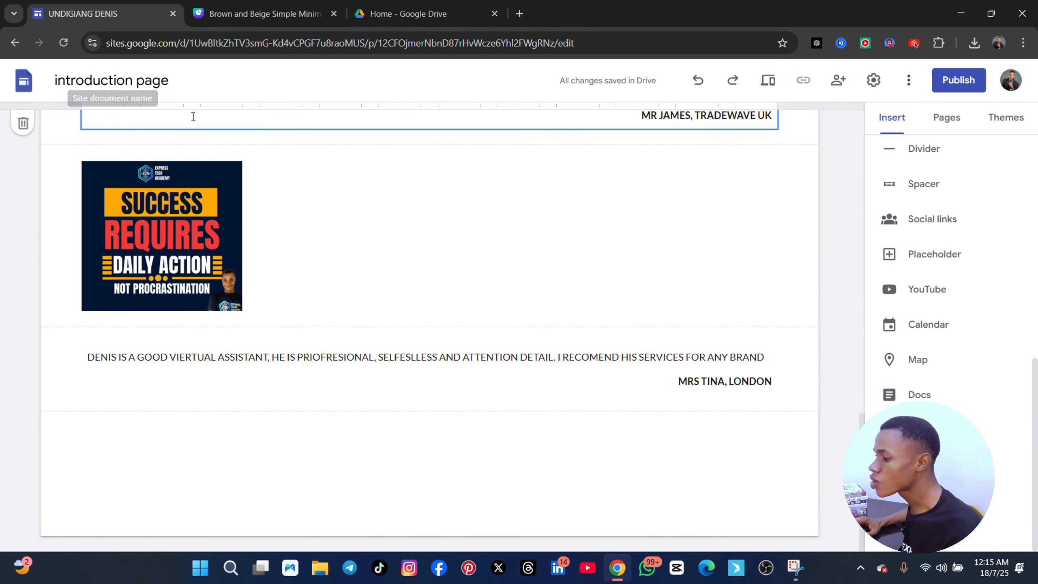
{"action": "scroll", "coordinate": [355, 244], "scroll_direction": "up", "scroll_amount": 15}
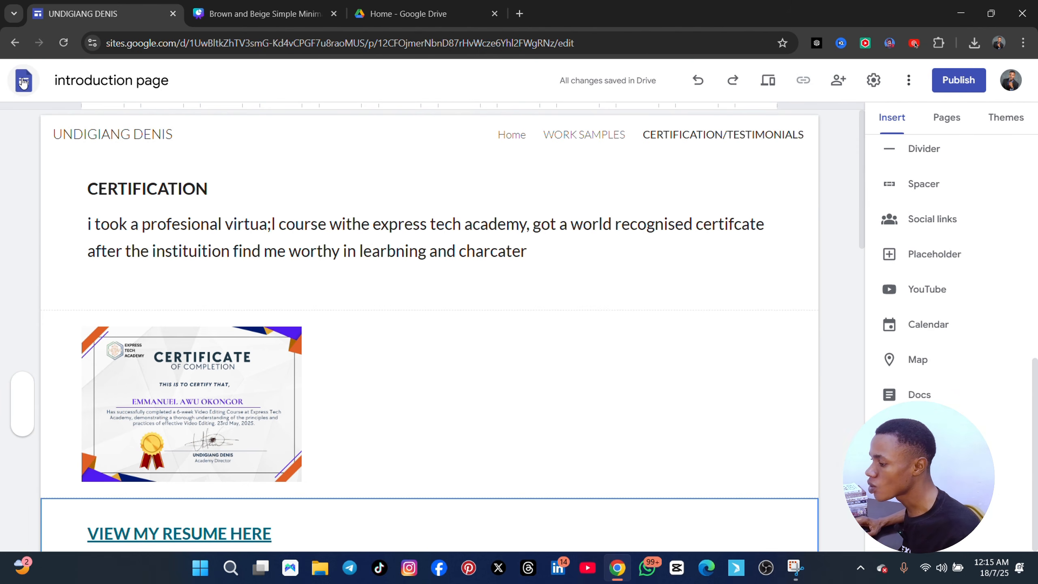
Reopen the "introduction page" site from the Google Sites home and review its "Who i am" and SKILLS sections
{"action": "left_click", "coordinate": [23, 82]}
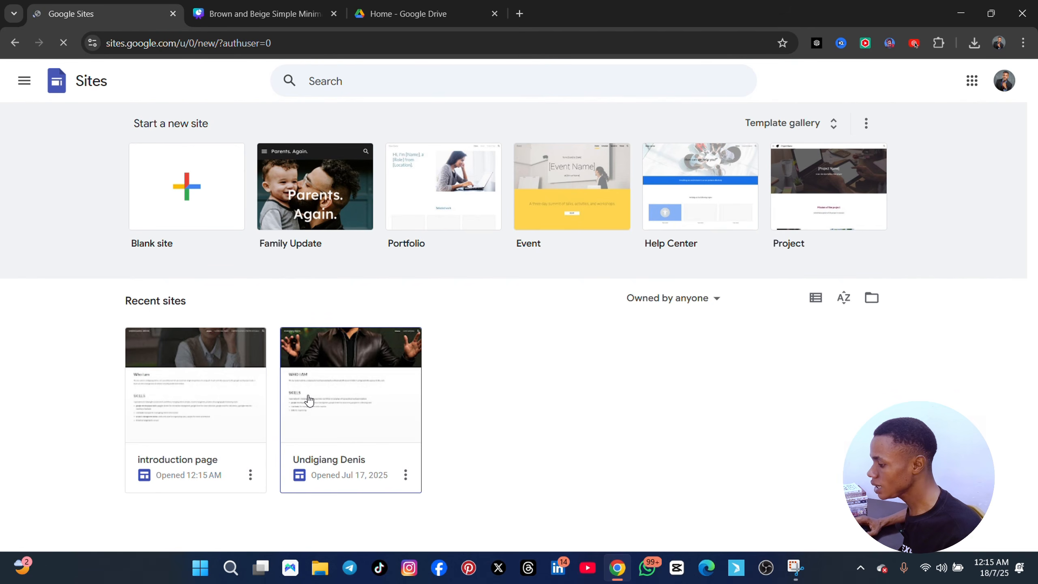
{"action": "left_click", "coordinate": [205, 403]}
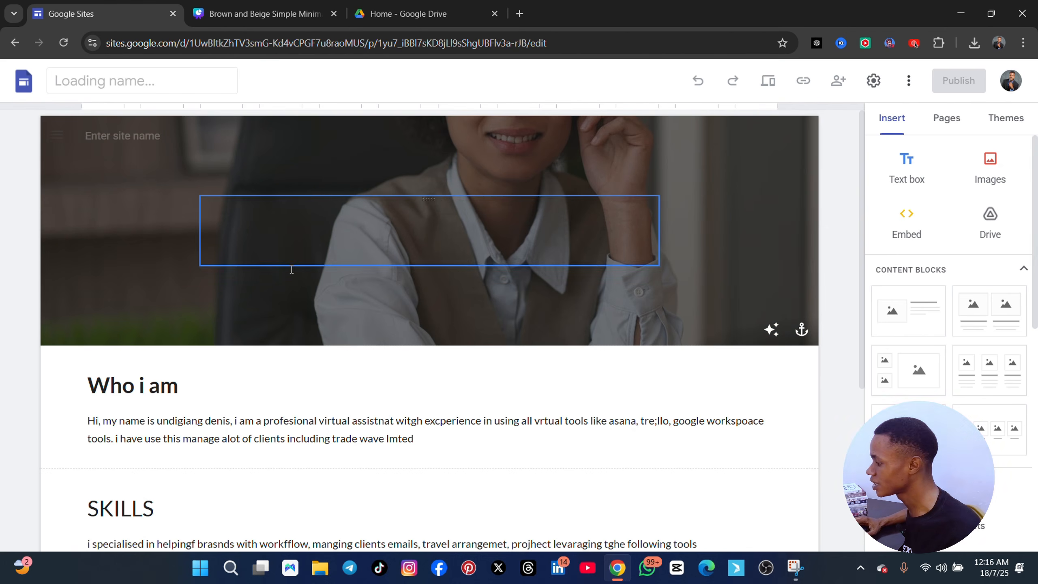
{"action": "scroll", "coordinate": [360, 359], "scroll_direction": "down", "scroll_amount": 5}
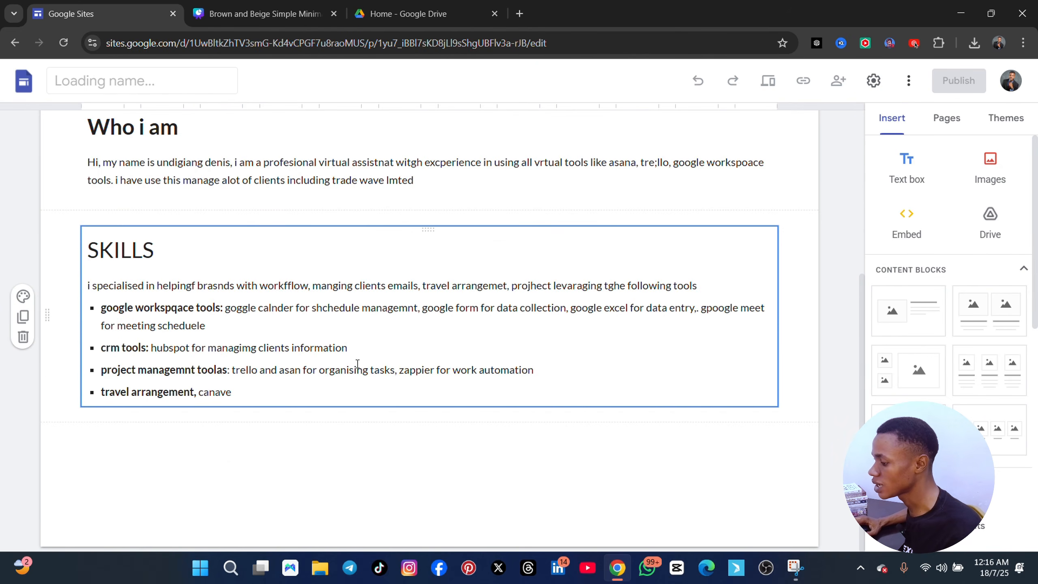
{"action": "scroll", "coordinate": [370, 364], "scroll_direction": "up", "scroll_amount": 5}
{"action": "scroll", "coordinate": [315, 341], "scroll_direction": "down", "scroll_amount": 5}
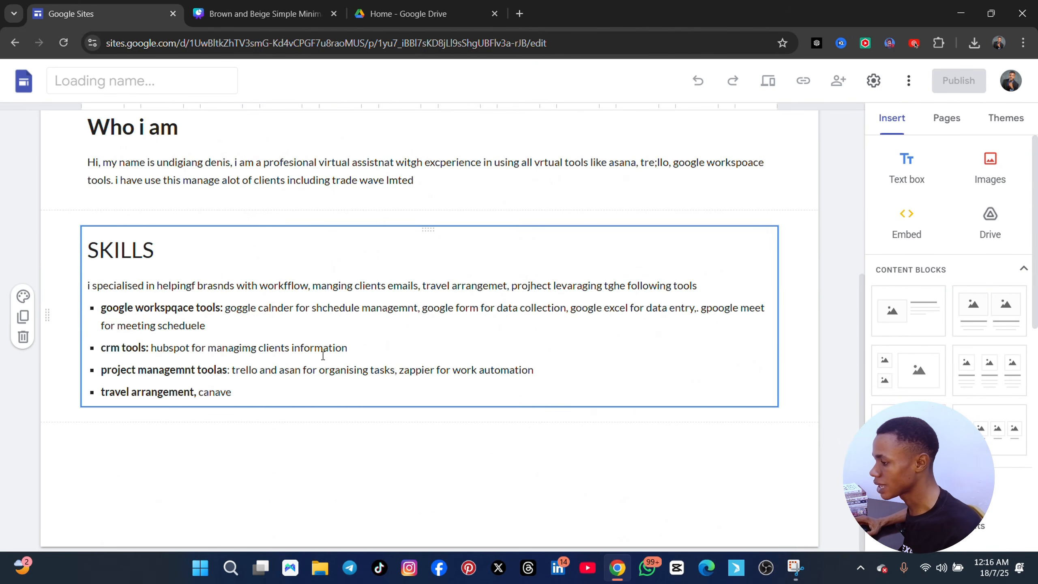
{"action": "scroll", "coordinate": [310, 344], "scroll_direction": "up", "scroll_amount": 4}
{"action": "scroll", "coordinate": [303, 346], "scroll_direction": "down", "scroll_amount": 4}
{"action": "scroll", "coordinate": [287, 350], "scroll_direction": "up", "scroll_amount": 5}
{"action": "scroll", "coordinate": [284, 340], "scroll_direction": "down", "scroll_amount": 5}
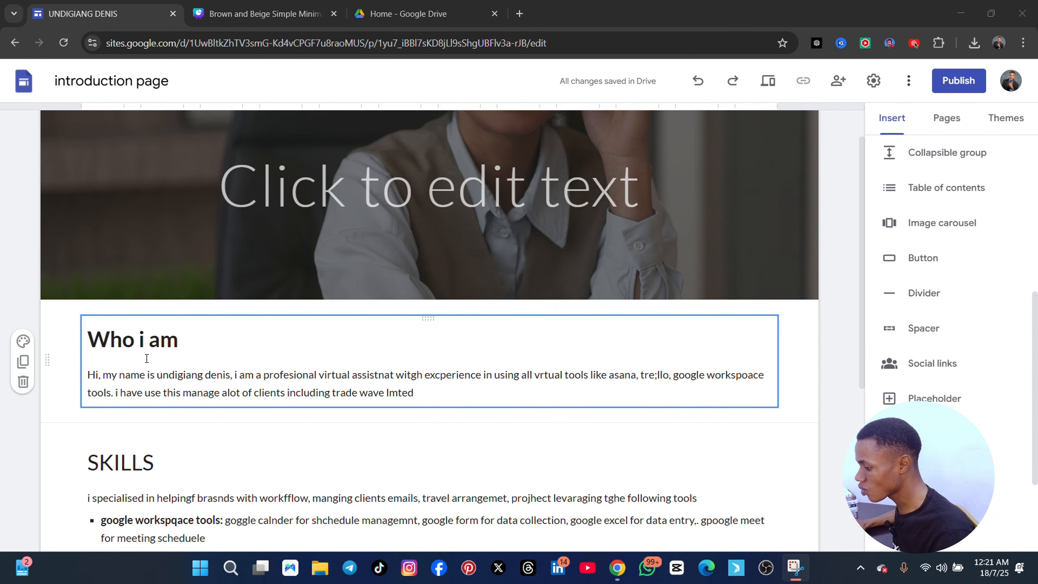
Insert an empty text box between the "Who i am" and SKILLS sections
{"action": "left_click", "coordinate": [253, 397]}
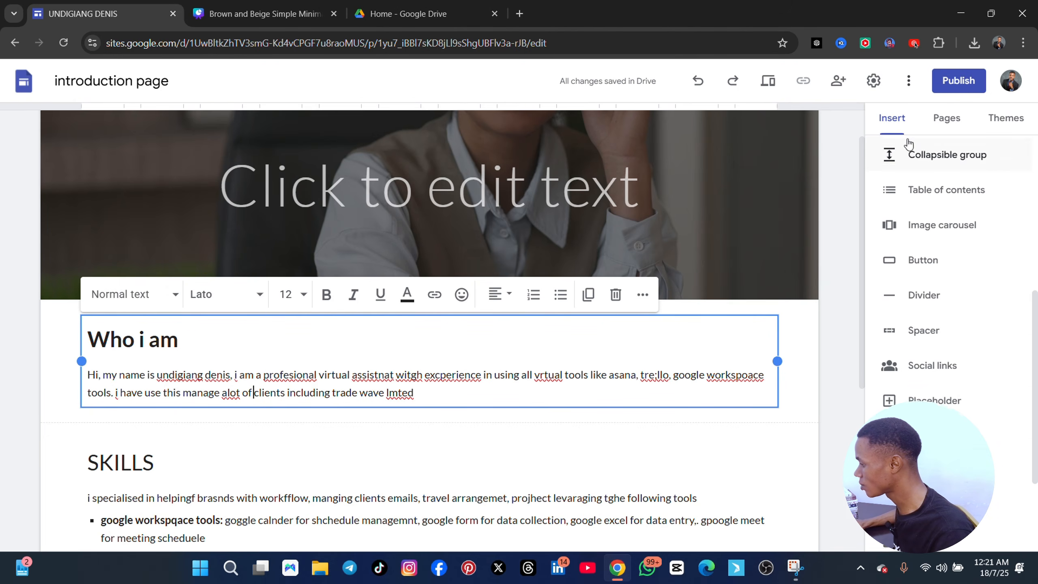
{"action": "scroll", "coordinate": [942, 186], "scroll_direction": "up", "scroll_amount": 5}
{"action": "scroll", "coordinate": [936, 187], "scroll_direction": "up", "scroll_amount": 3}
{"action": "left_click", "coordinate": [910, 172]}
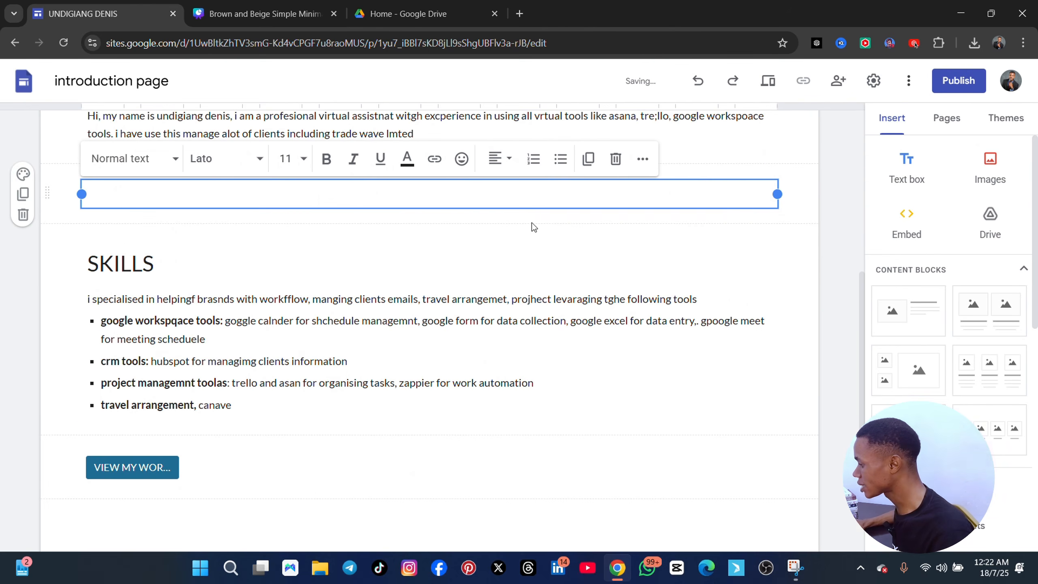
Insert a button named "VIEW MY WORK SAMPLES" above the SKILLS section, linked to the site's WORK SAMPLES page
{"action": "scroll", "coordinate": [945, 352], "scroll_direction": "down", "scroll_amount": 5}
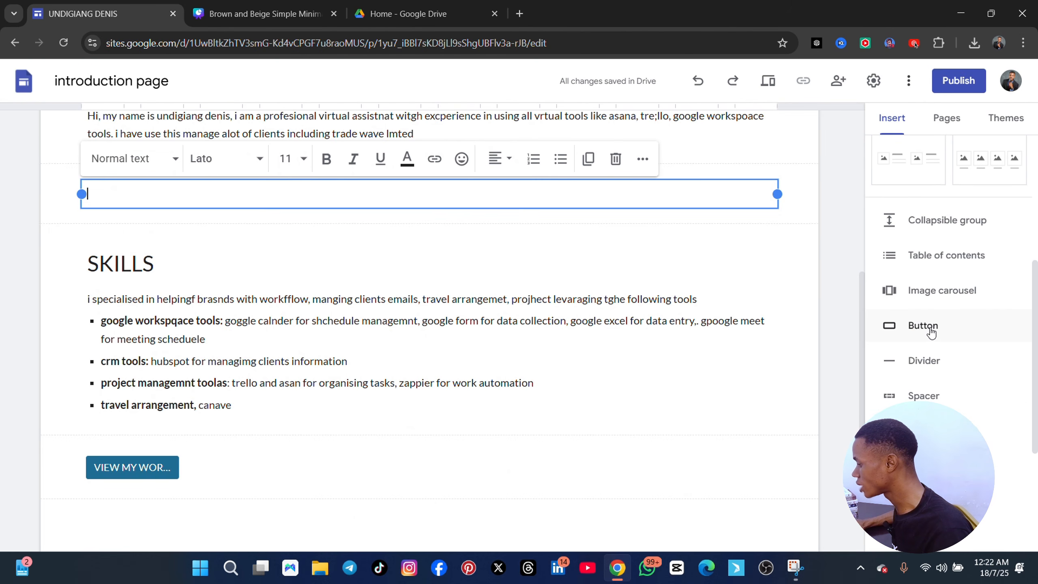
{"action": "left_click", "coordinate": [922, 326]}
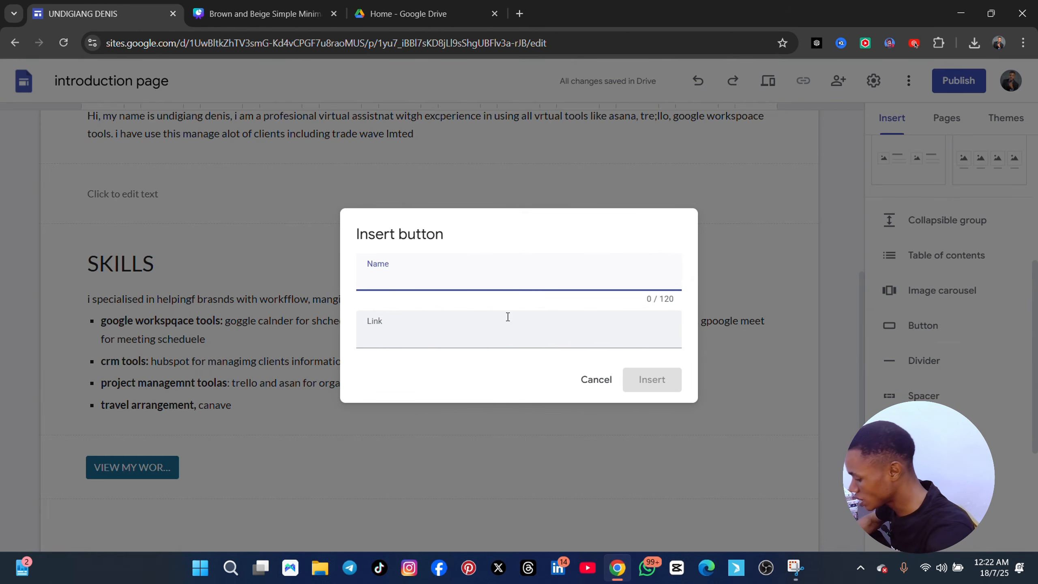
{"action": "type", "text": "VIEW MY"}
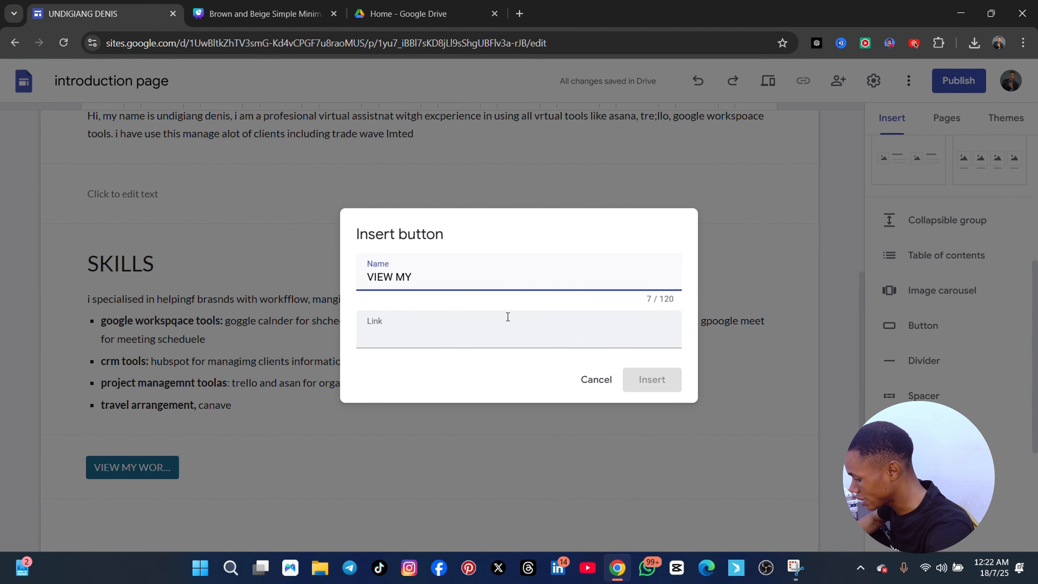
{"action": "type", "text": " WORK SAMPLES"}
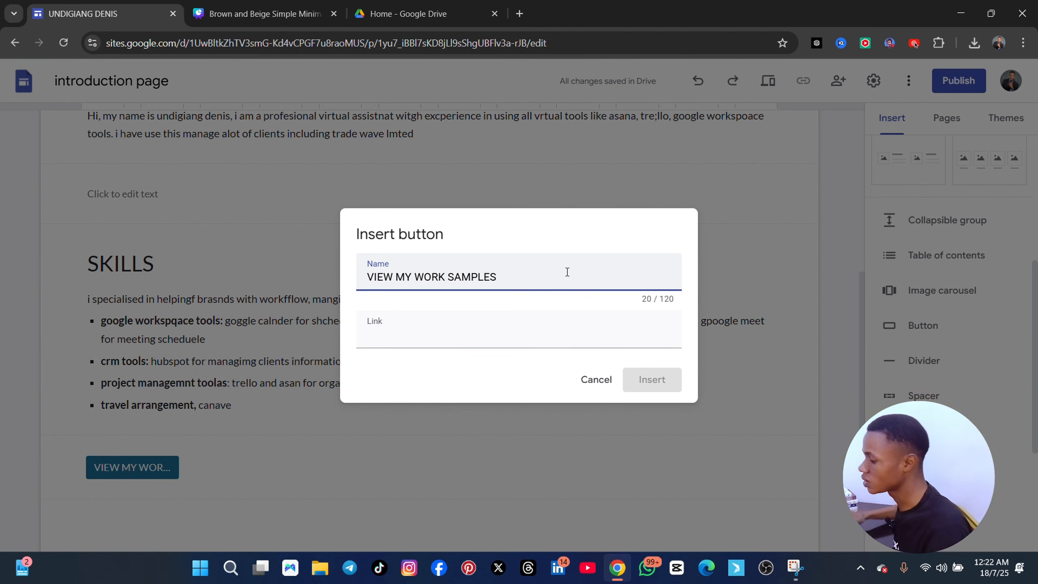
{"action": "left_click", "coordinate": [478, 342]}
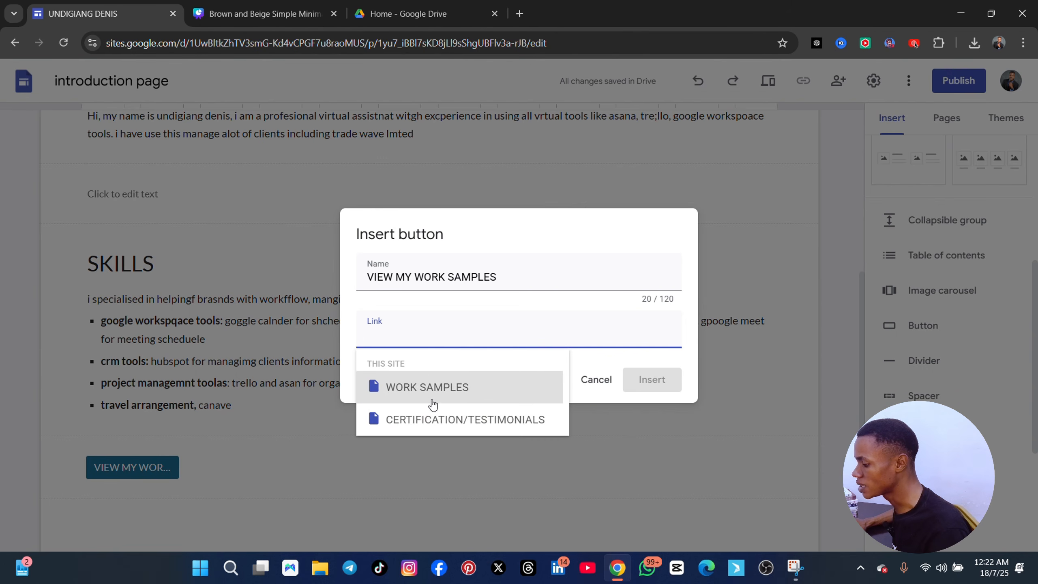
{"action": "left_click", "coordinate": [435, 387]}
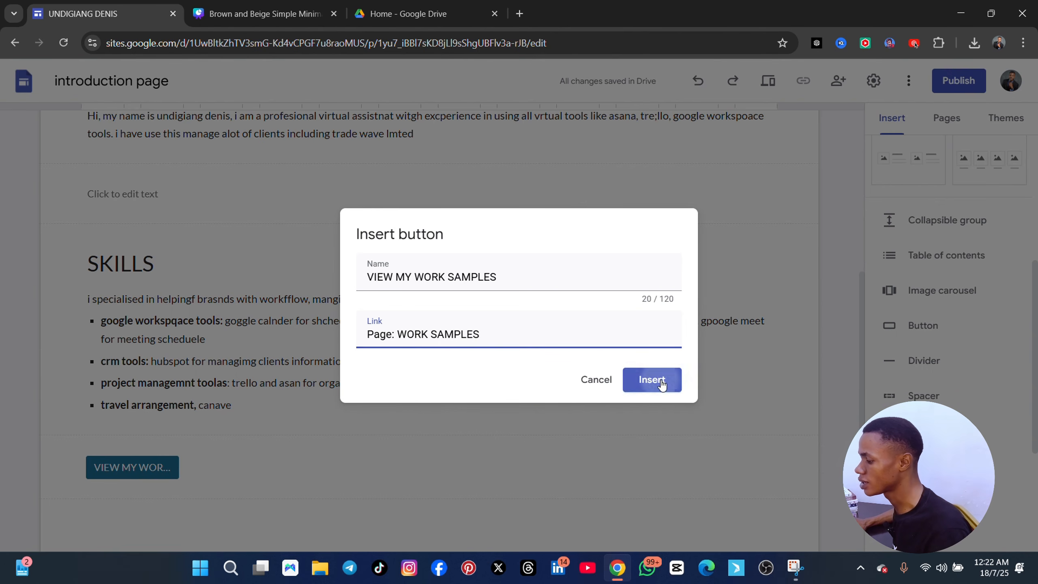
{"action": "left_click", "coordinate": [657, 380]}
{"action": "scroll", "coordinate": [431, 406], "scroll_direction": "up", "scroll_amount": 4}
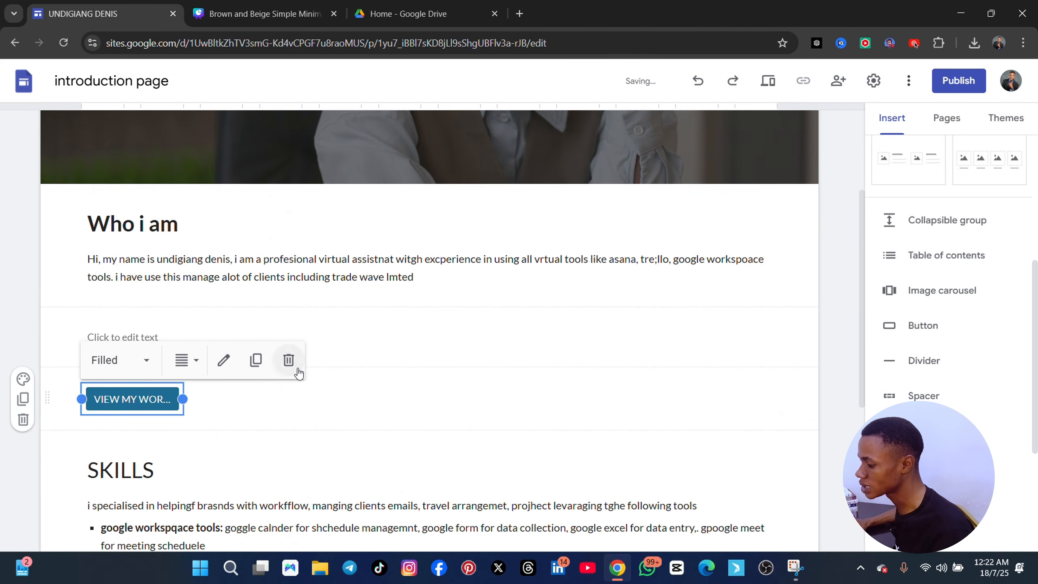
Delete the empty text box section between the "Who i am" section and the work samples button
{"action": "left_click", "coordinate": [191, 332]}
{"action": "left_click", "coordinate": [50, 337]}
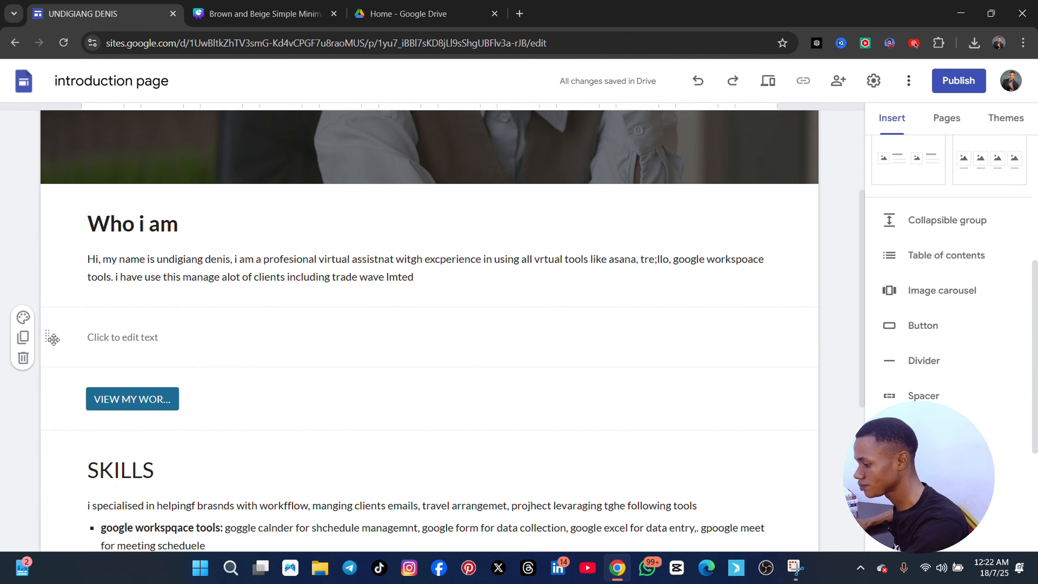
{"action": "left_click", "coordinate": [60, 343]}
{"action": "key", "text": "Delete"}
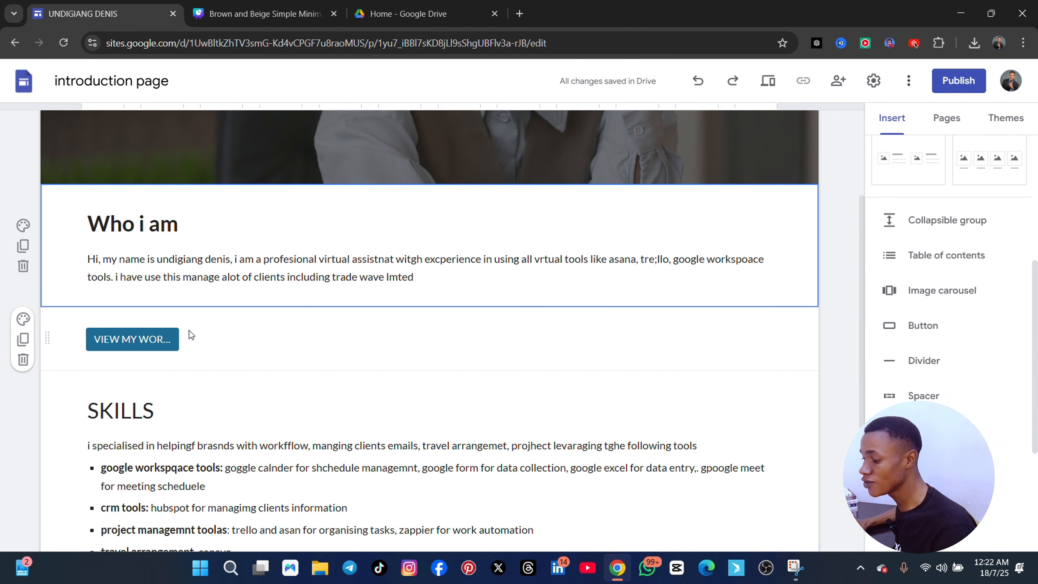
Review the home page from the header through the SKILLS section to the work samples button beneath it
{"action": "scroll", "coordinate": [200, 355], "scroll_direction": "up", "scroll_amount": 1}
{"action": "scroll", "coordinate": [200, 354], "scroll_direction": "up", "scroll_amount": 2}
{"action": "scroll", "coordinate": [163, 352], "scroll_direction": "down", "scroll_amount": 3}
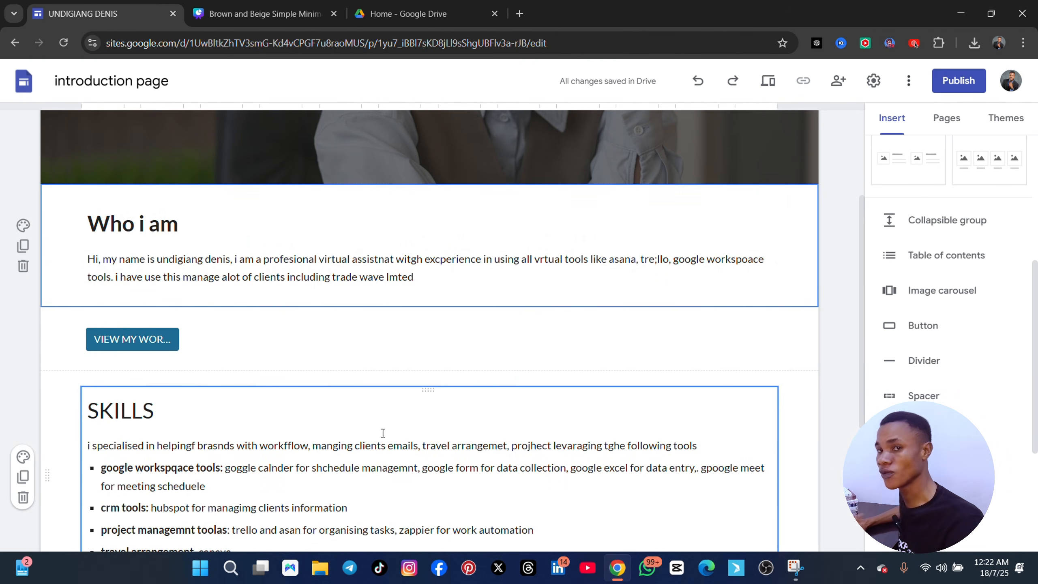
{"action": "scroll", "coordinate": [367, 444], "scroll_direction": "down", "scroll_amount": 3}
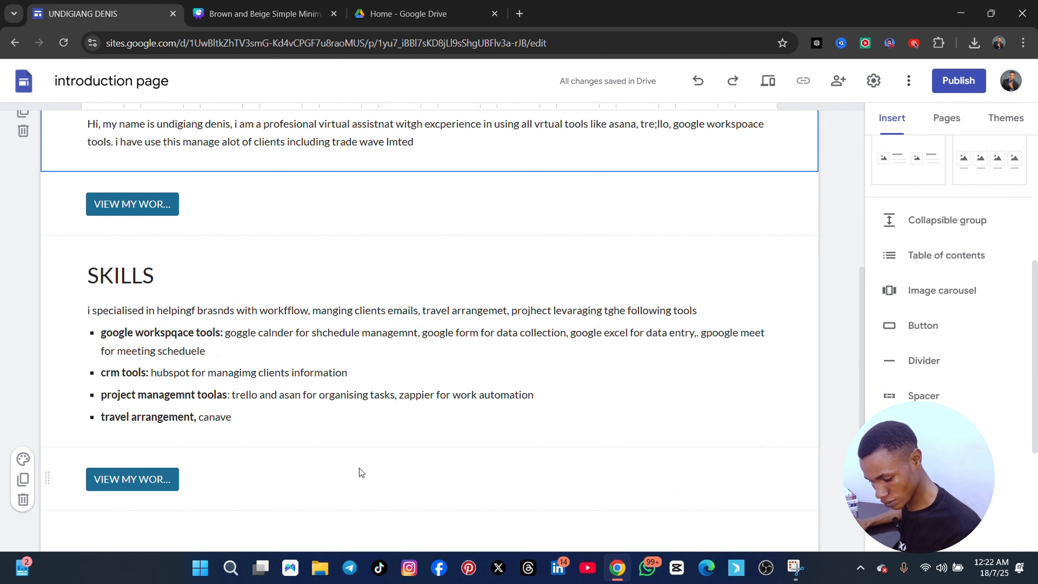
{"action": "scroll", "coordinate": [370, 495], "scroll_direction": "down", "scroll_amount": 2}
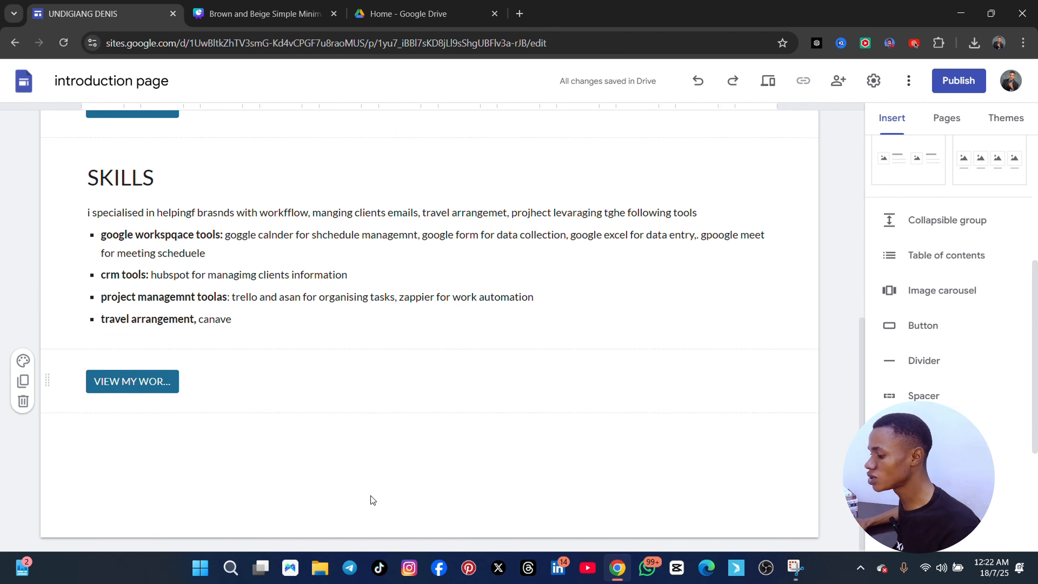
{"action": "scroll", "coordinate": [257, 476], "scroll_direction": "up", "scroll_amount": 7}
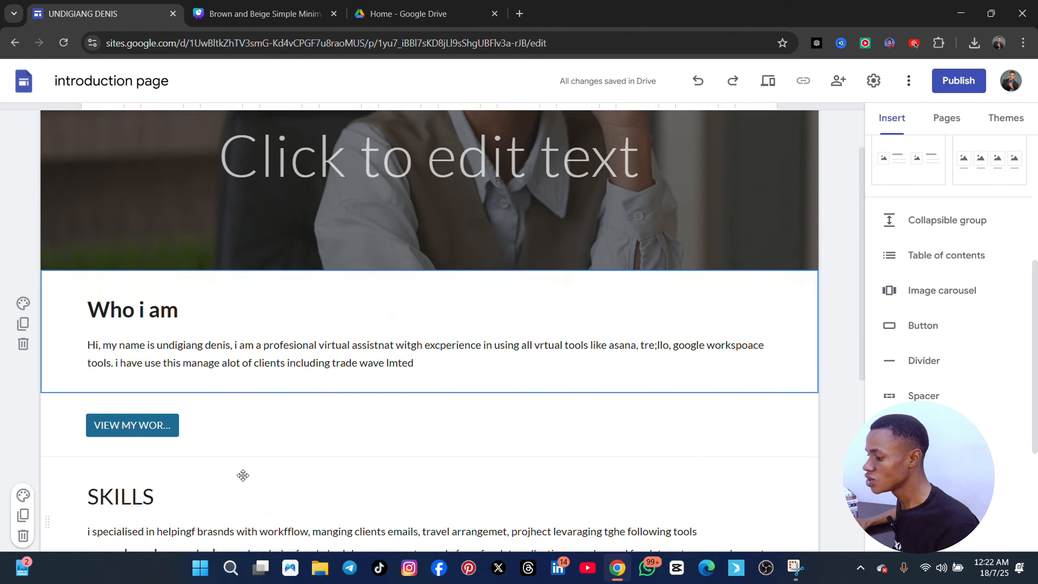
{"action": "scroll", "coordinate": [243, 476], "scroll_direction": "down", "scroll_amount": 7}
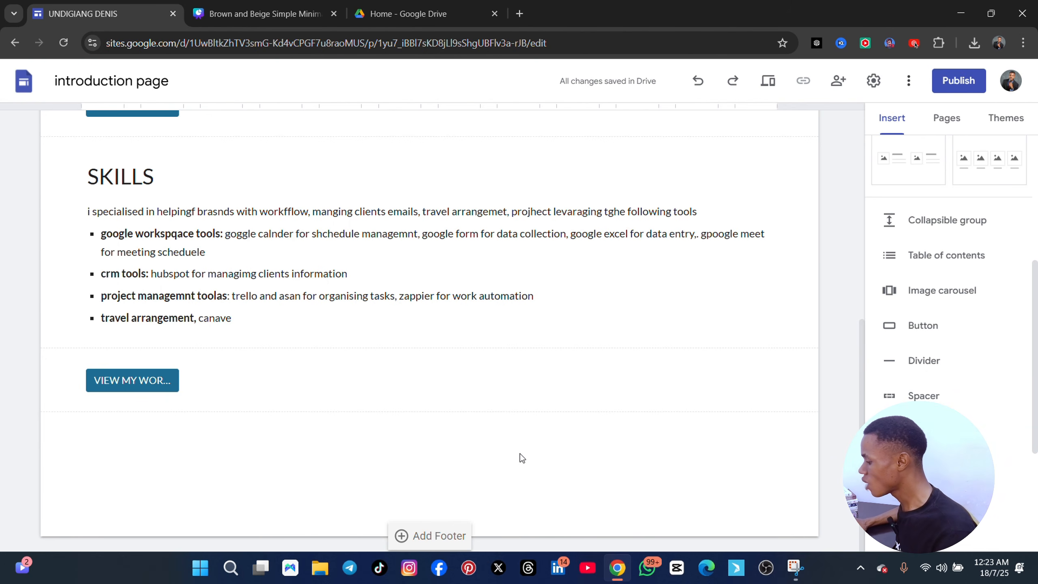
{"action": "scroll", "coordinate": [1036, 410], "scroll_direction": "down", "scroll_amount": 1}
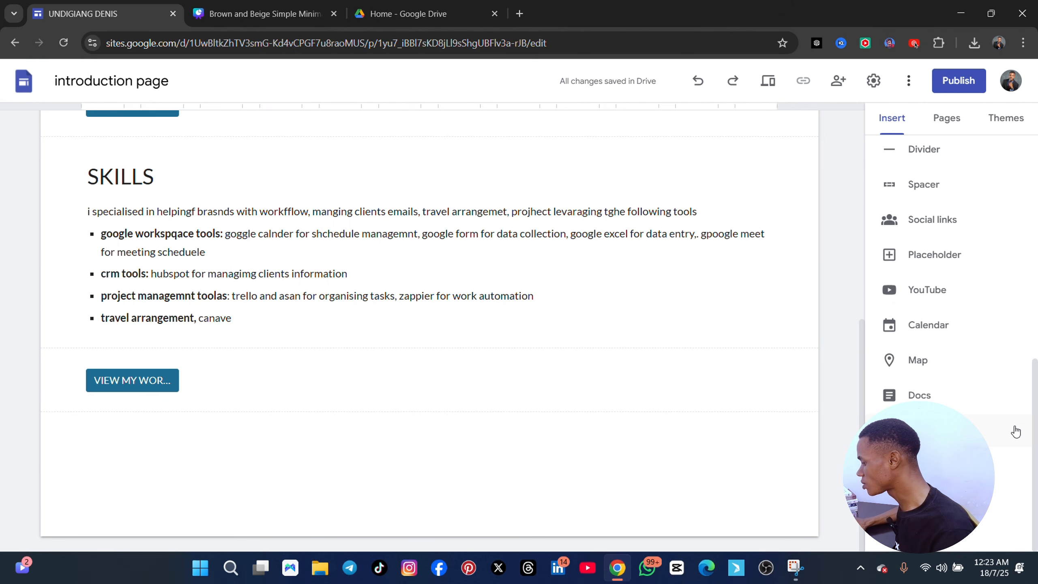
{"action": "scroll", "coordinate": [916, 362], "scroll_direction": "up", "scroll_amount": 3}
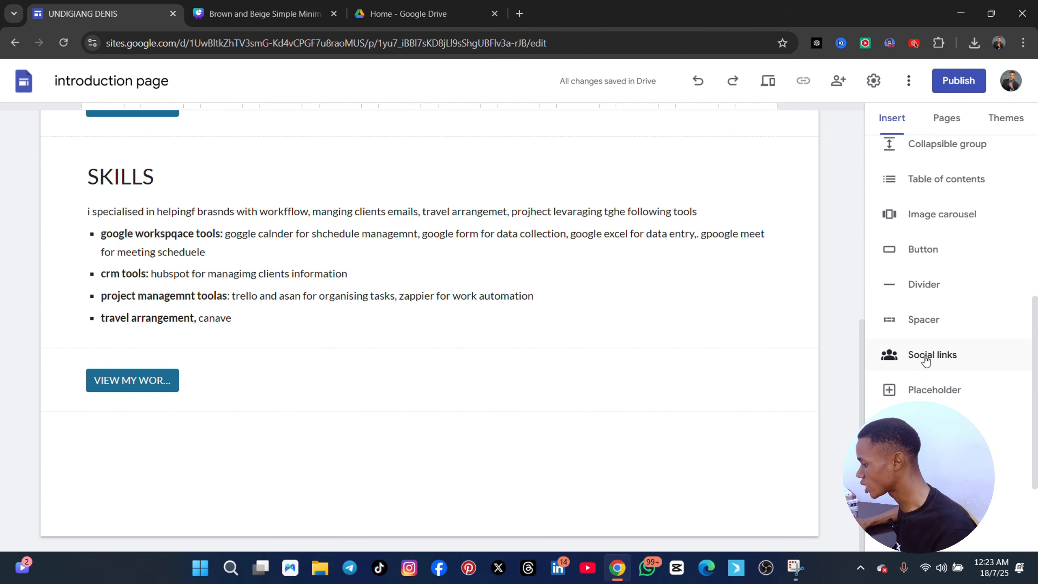
{"action": "left_click", "coordinate": [921, 354]}
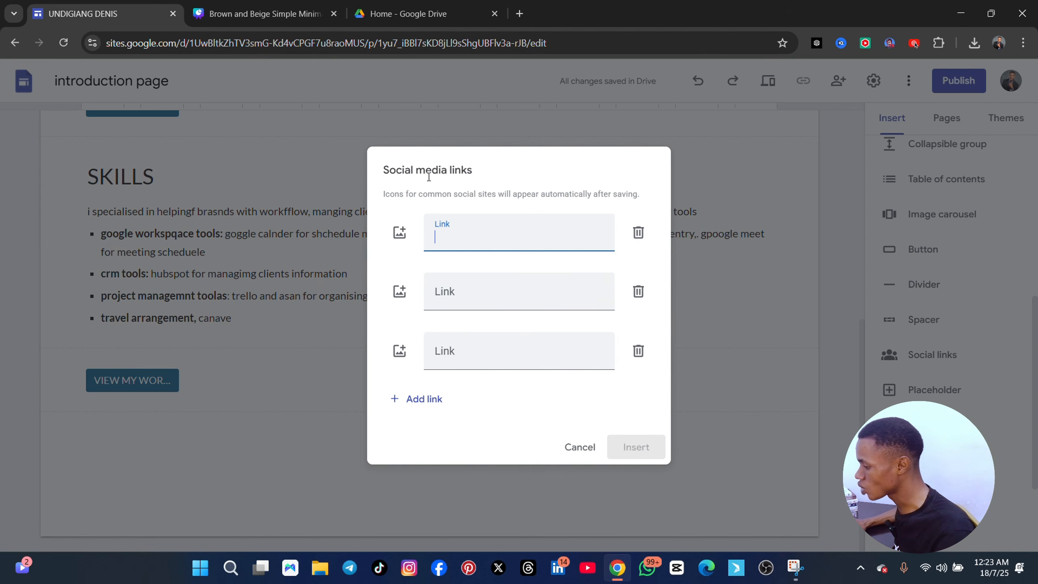
{"action": "left_click", "coordinate": [581, 446]}
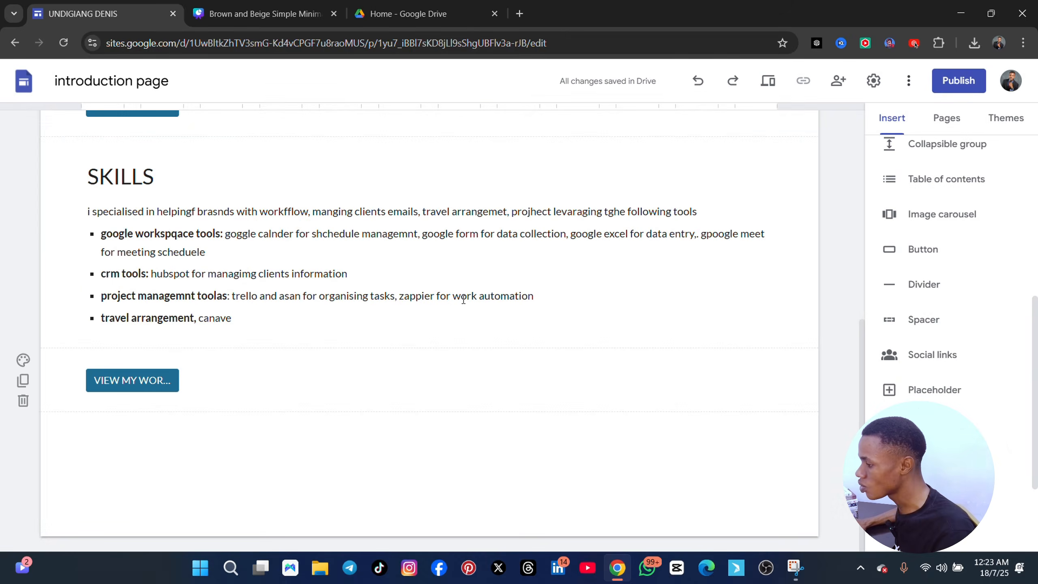
Close the Google Drive page in the browser and open a new blank tab
{"action": "left_click", "coordinate": [404, 16]}
{"action": "left_click_drag", "start_coordinate": [404, 21], "coordinate": [333, 17]}
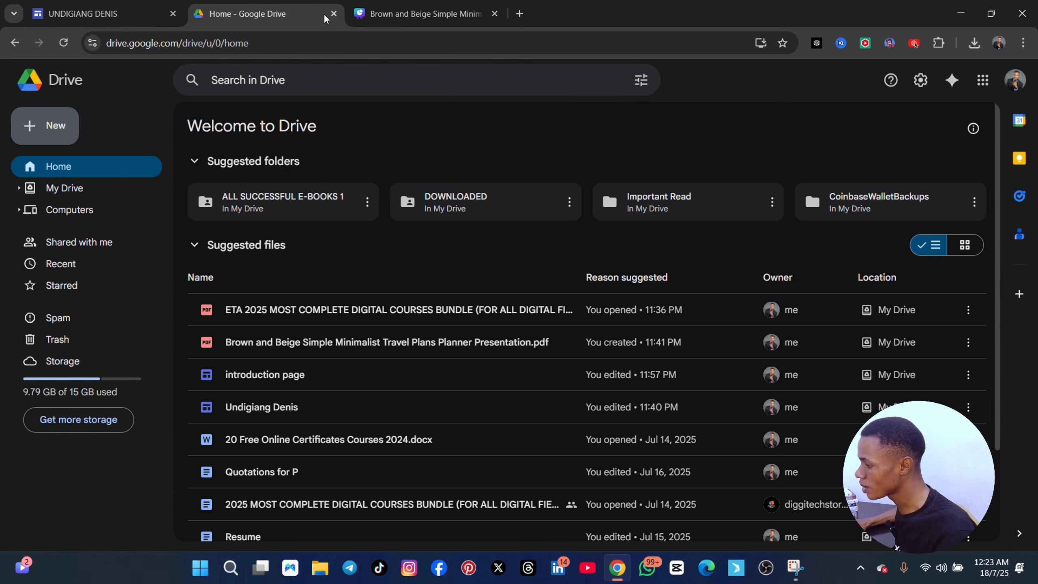
{"action": "left_click", "coordinate": [334, 15]}
{"action": "left_click", "coordinate": [357, 13]}
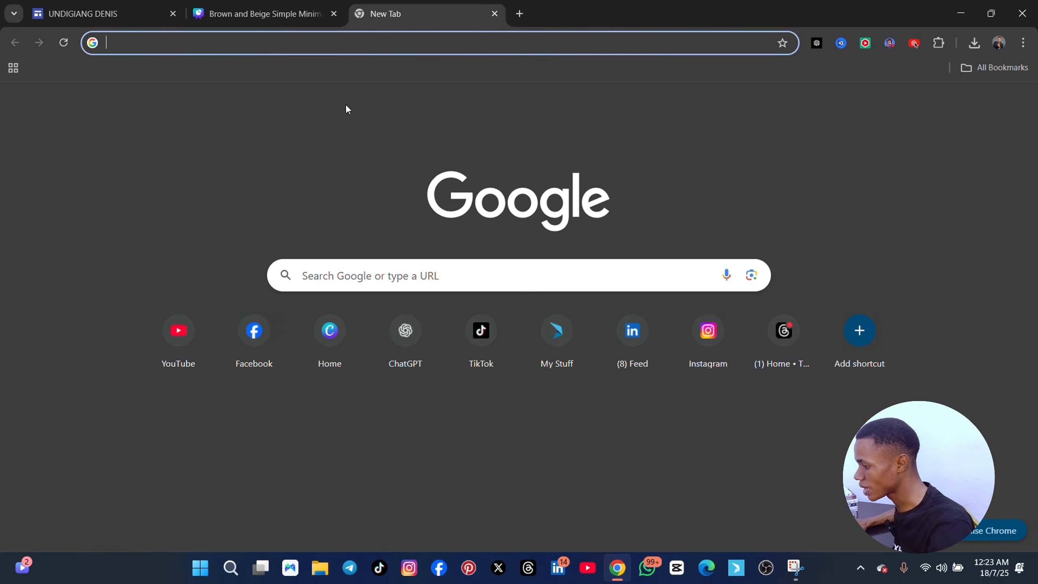
Search Google for linkedin and copy the link address of the "LinkedIn Login, Sign in" result
{"action": "left_click", "coordinate": [359, 274]}
{"action": "type", "text": "LINKedin"}
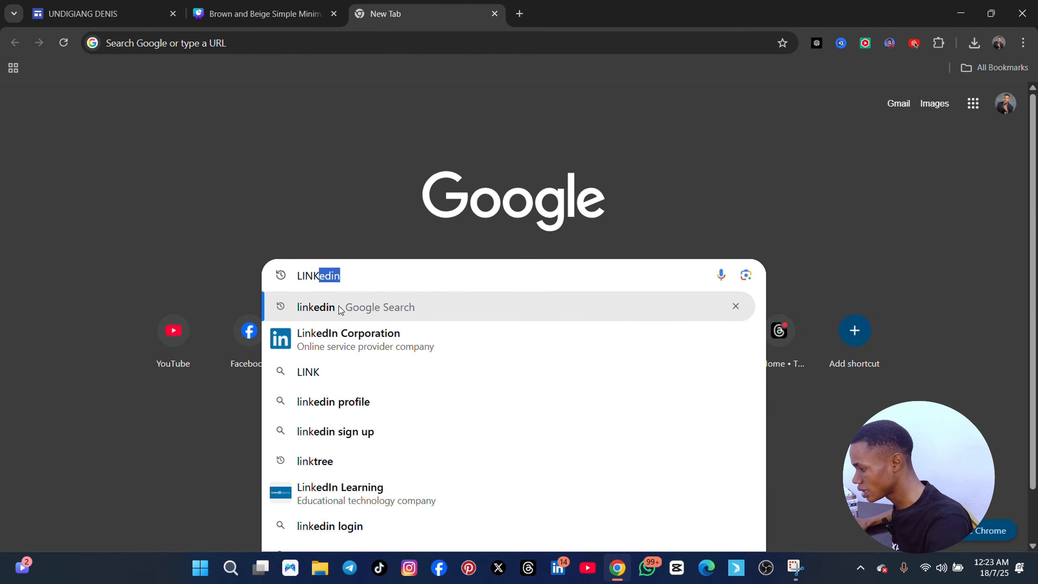
{"action": "left_click", "coordinate": [340, 307]}
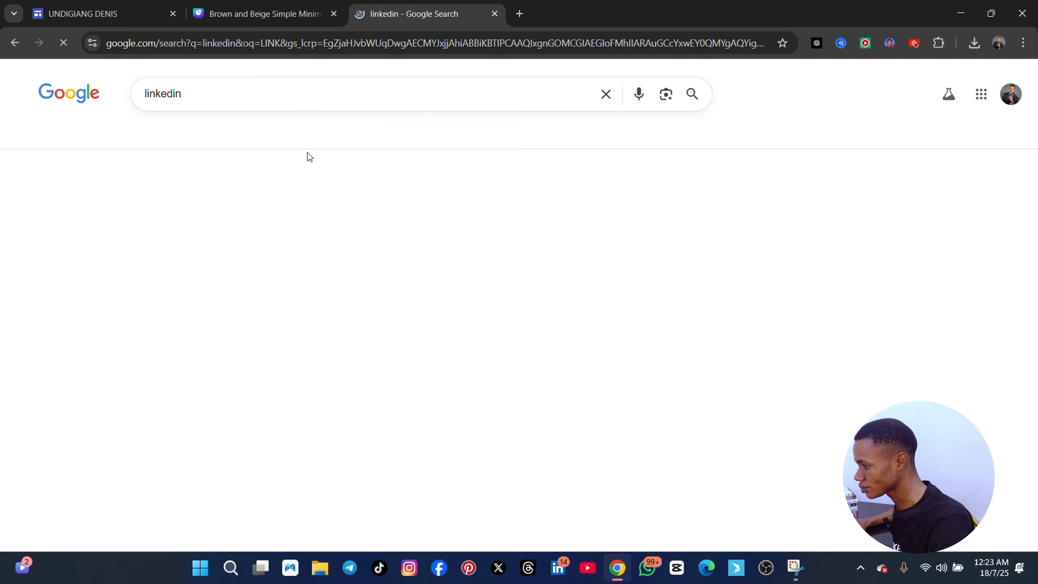
{"action": "right_click", "coordinate": [205, 208]}
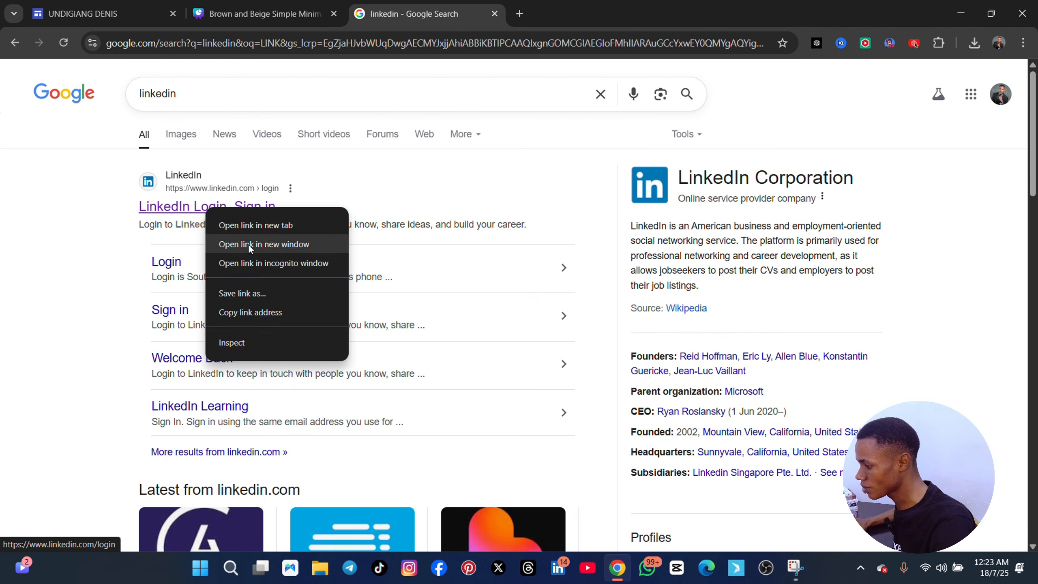
{"action": "left_click", "coordinate": [249, 312]}
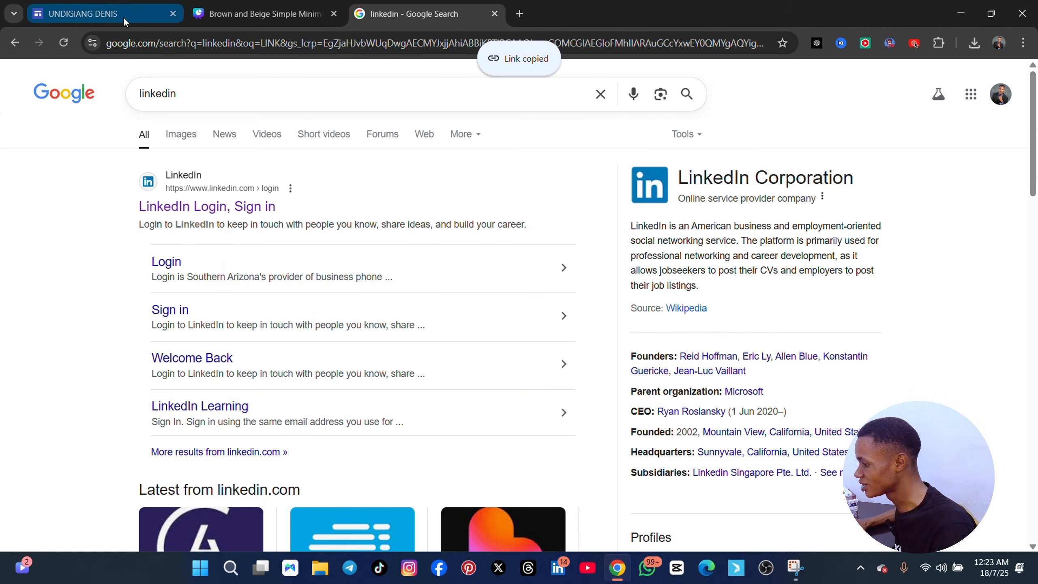
{"action": "left_click", "coordinate": [123, 17]}
{"action": "left_click", "coordinate": [934, 354]}
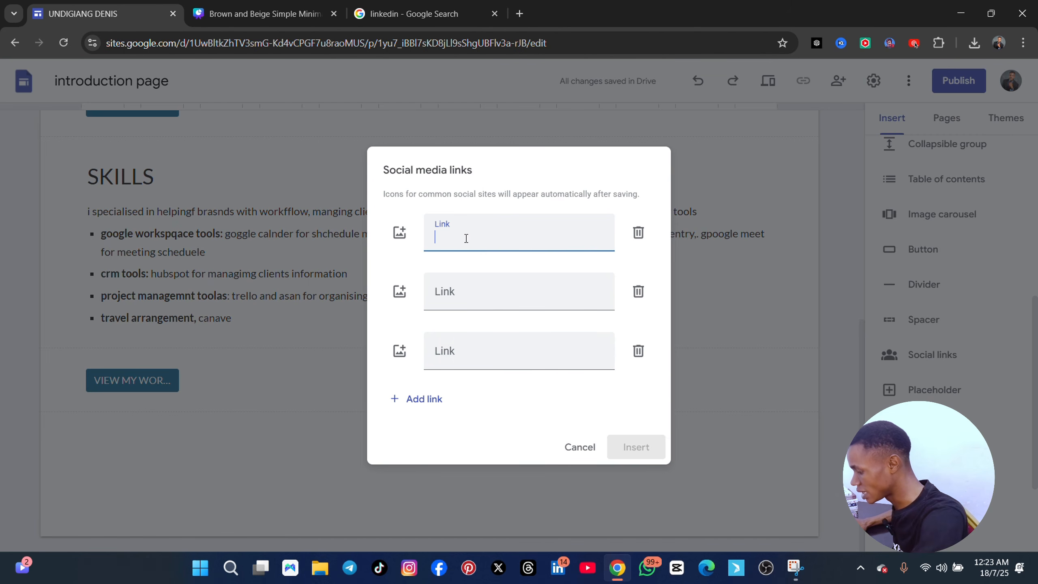
{"action": "key", "text": "ctrl+v"}
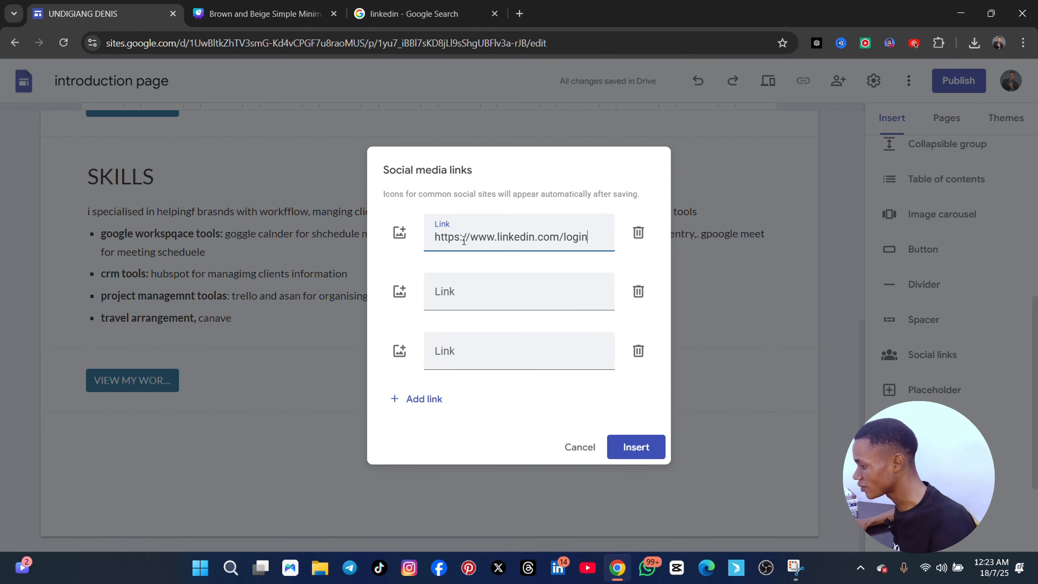
{"action": "left_click", "coordinate": [398, 239]}
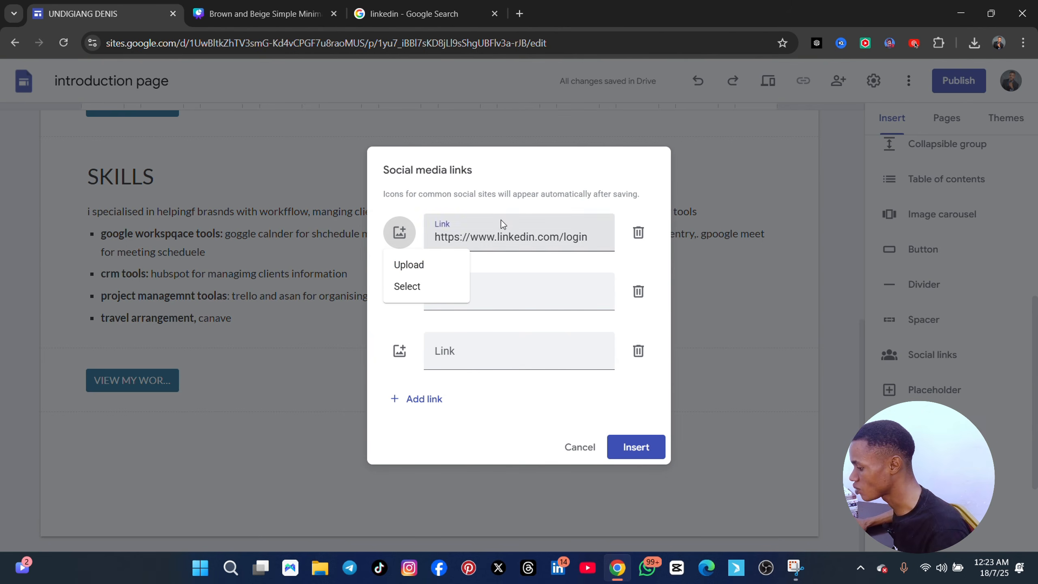
{"action": "left_click", "coordinate": [478, 290]}
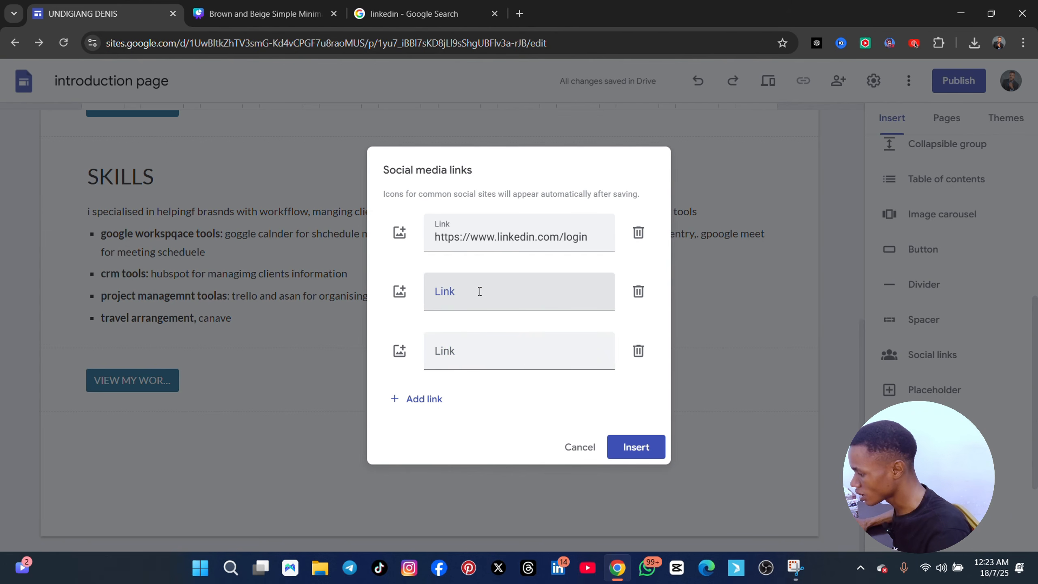
Enter INSTGRAM as the second social media link
{"action": "left_click", "coordinate": [479, 291]}
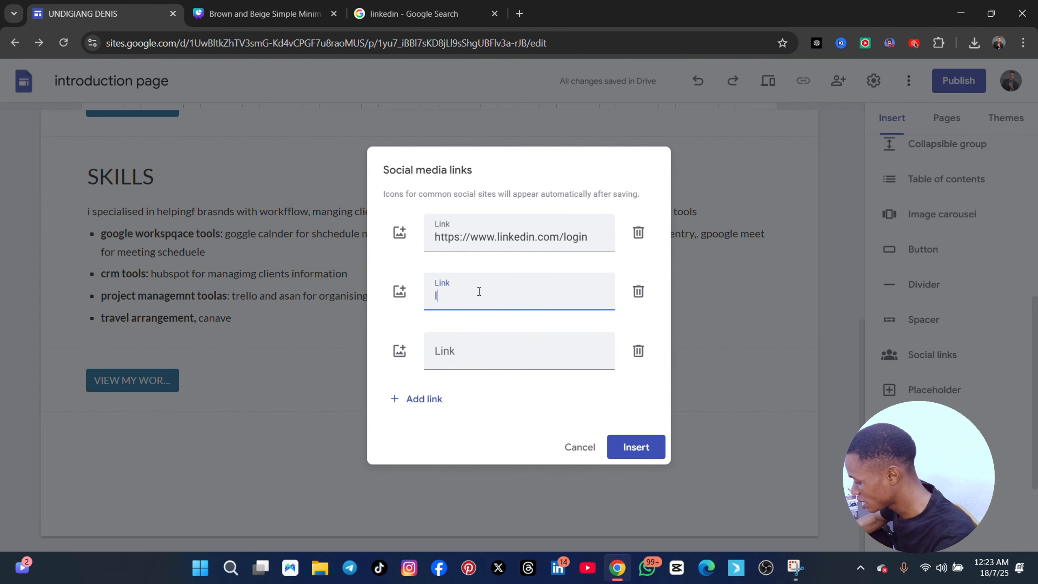
{"action": "type", "text": "lINK"}
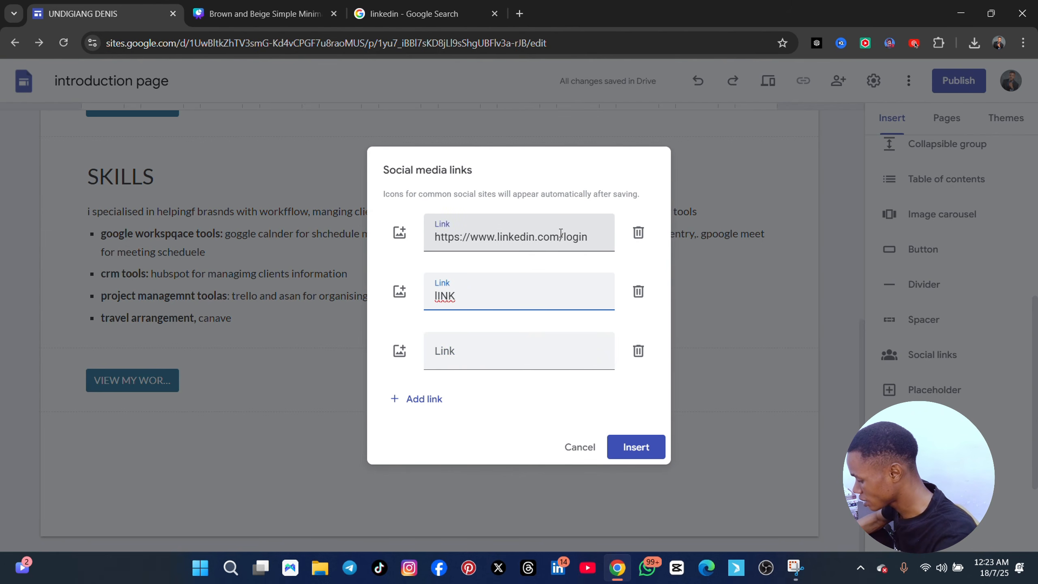
{"action": "key", "text": "BackSpace"}
{"action": "key", "text": "BackSpace"}
{"action": "key", "text": "BackSpace"}
{"action": "key", "text": "BackSpace"}
{"action": "type", "text": "I"}
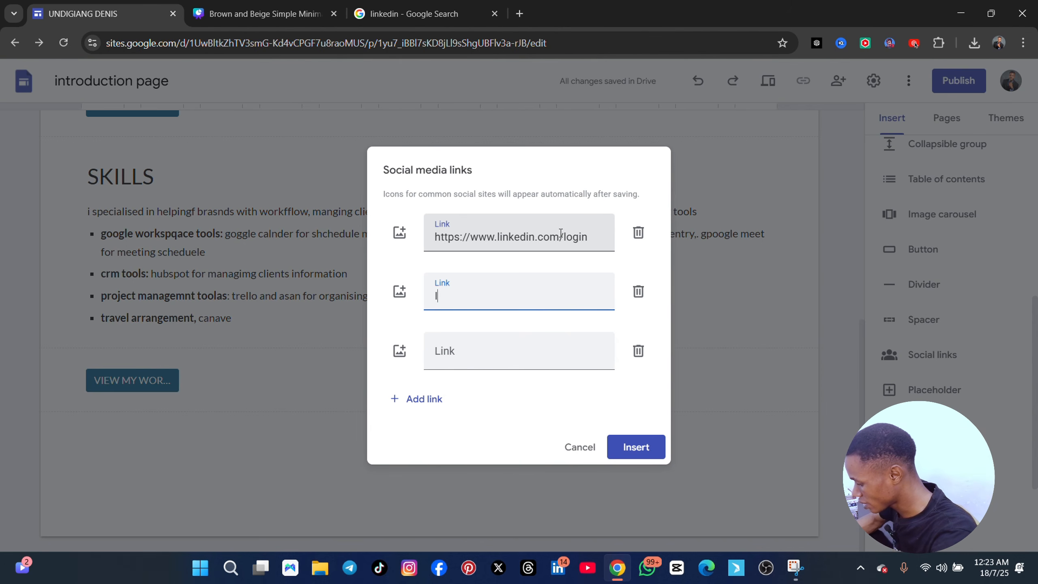
{"action": "type", "text": "NSTGRAM"}
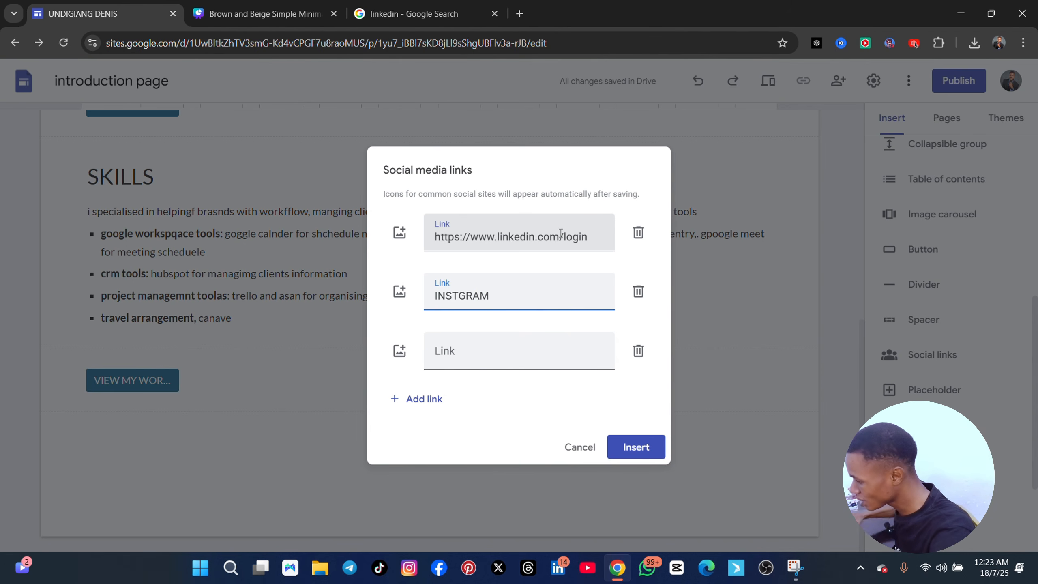
Add FB and TWITTER as the third and fourth social media links and insert the block on the home page
{"action": "left_click", "coordinate": [444, 350]}
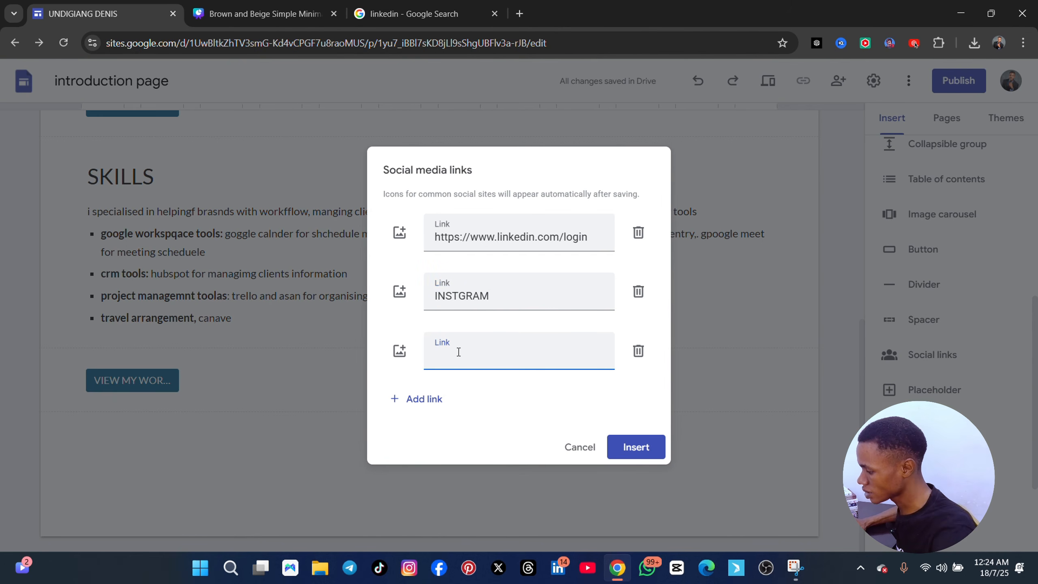
{"action": "type", "text": "FB"}
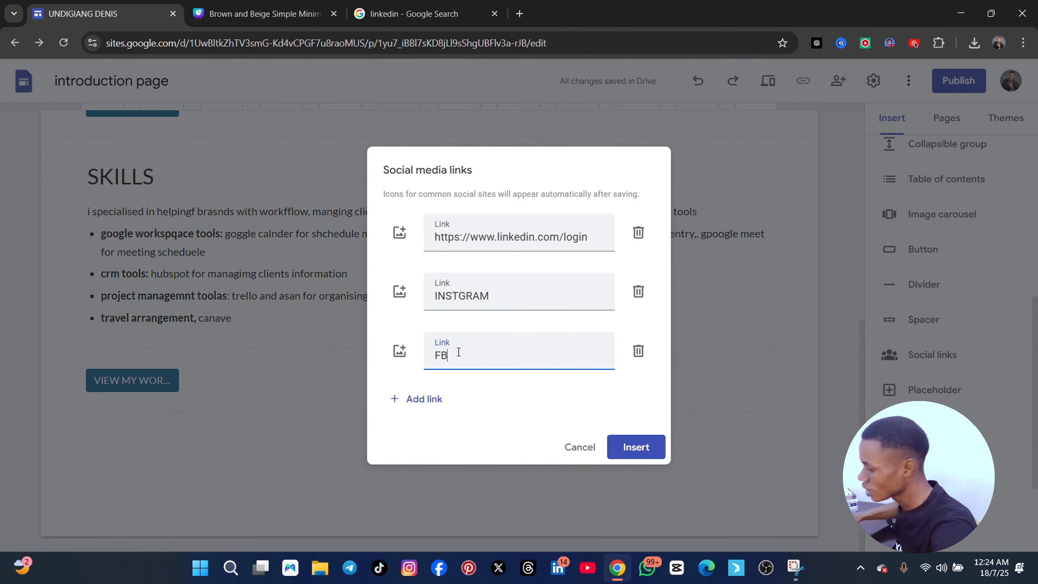
{"action": "left_click", "coordinate": [429, 398]}
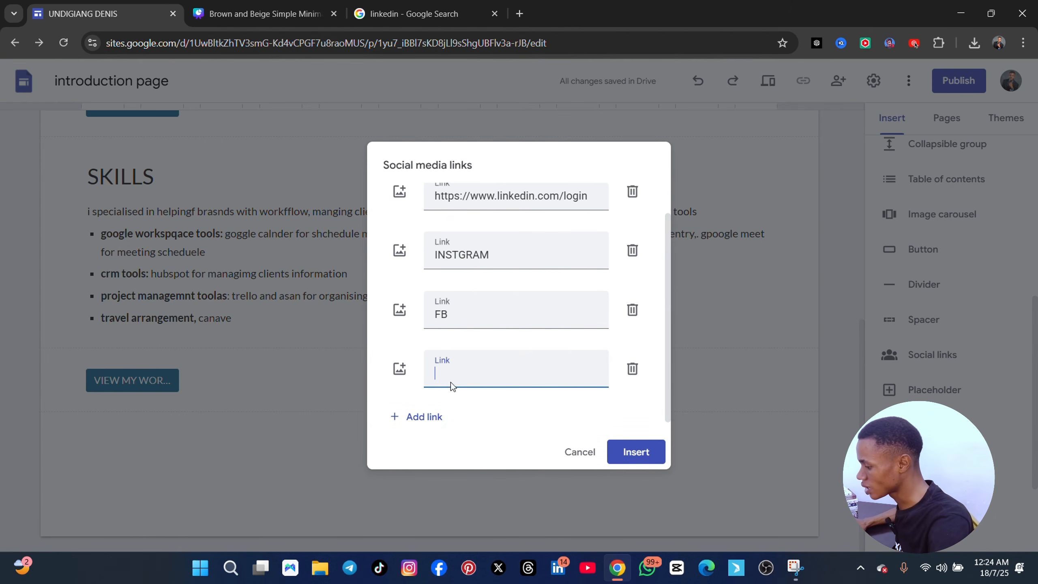
{"action": "type", "text": "TWITTER"}
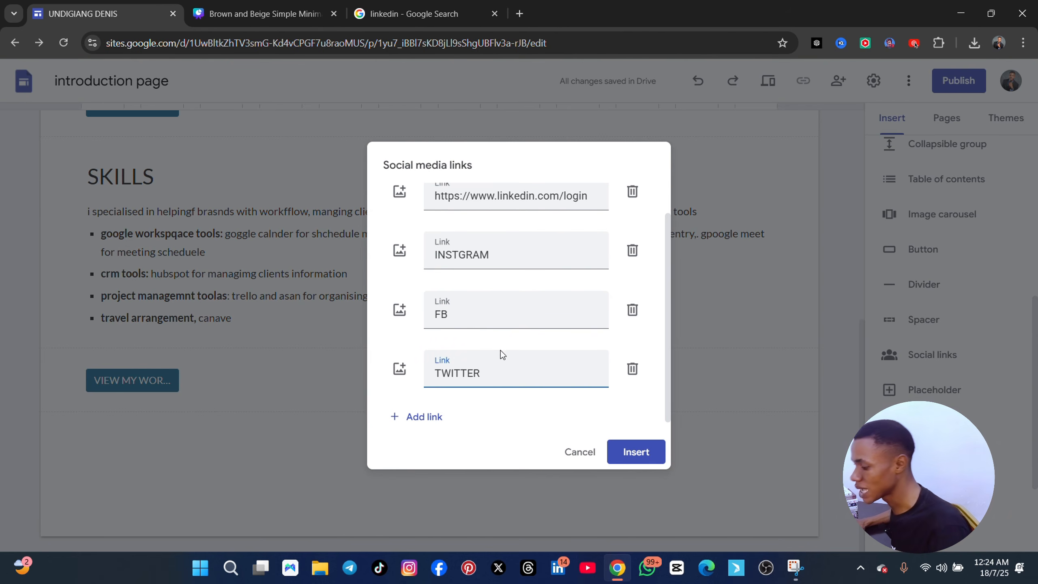
{"action": "left_click", "coordinate": [636, 451]}
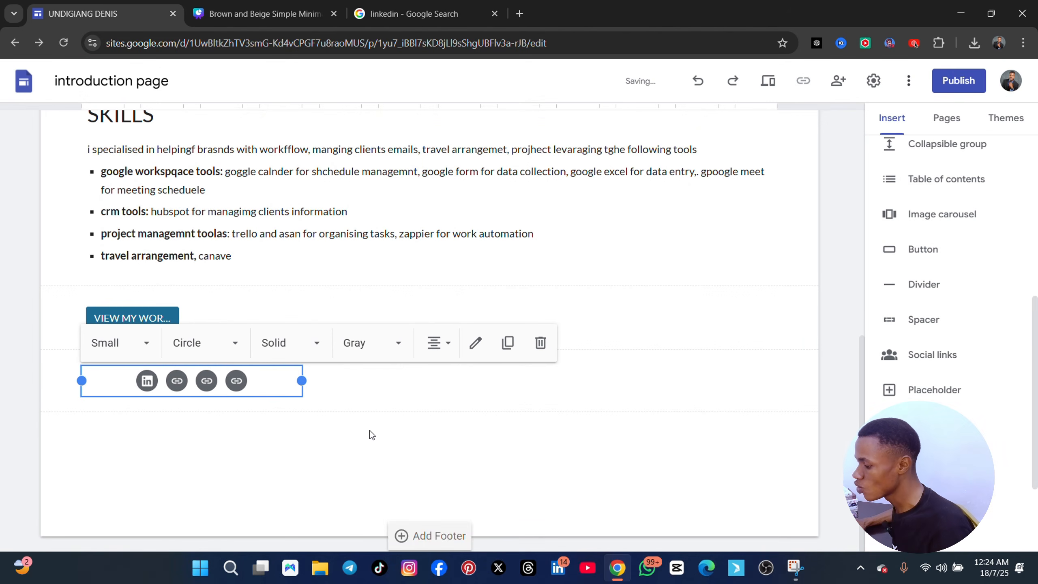
{"action": "mouse_move", "coordinate": [192, 388]}
{"action": "left_mouse_down"}
{"action": "mouse_move", "coordinate": [322, 388]}
{"action": "mouse_move", "coordinate": [213, 387]}
{"action": "left_mouse_up"}
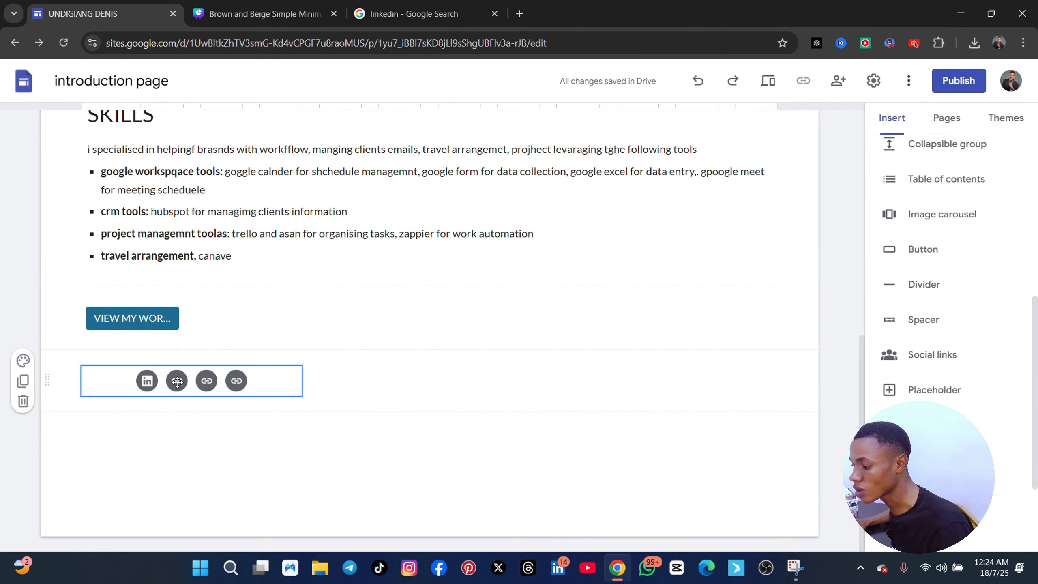
{"action": "left_click_drag", "start_coordinate": [187, 380], "coordinate": [146, 380]}
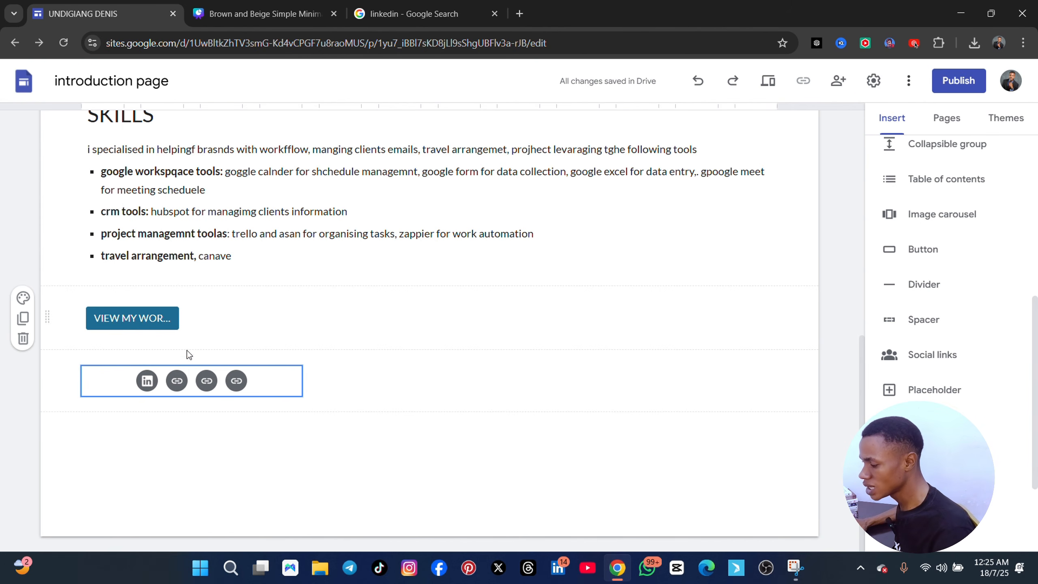
{"action": "scroll", "coordinate": [195, 392], "scroll_direction": "up", "scroll_amount": 8}
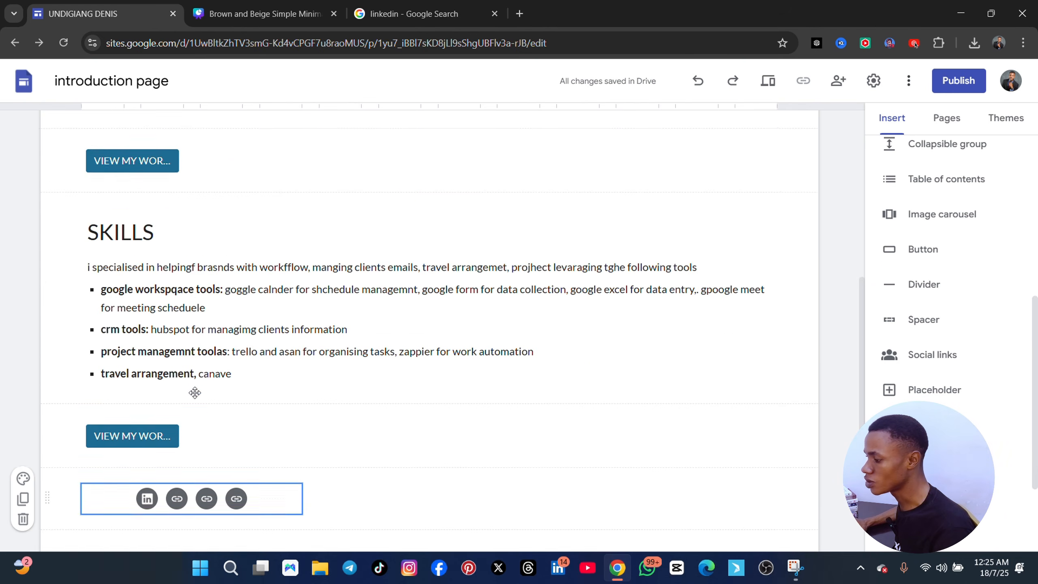
{"action": "scroll", "coordinate": [241, 459], "scroll_direction": "down", "scroll_amount": 5}
{"action": "scroll", "coordinate": [241, 459], "scroll_direction": "down", "scroll_amount": 4}
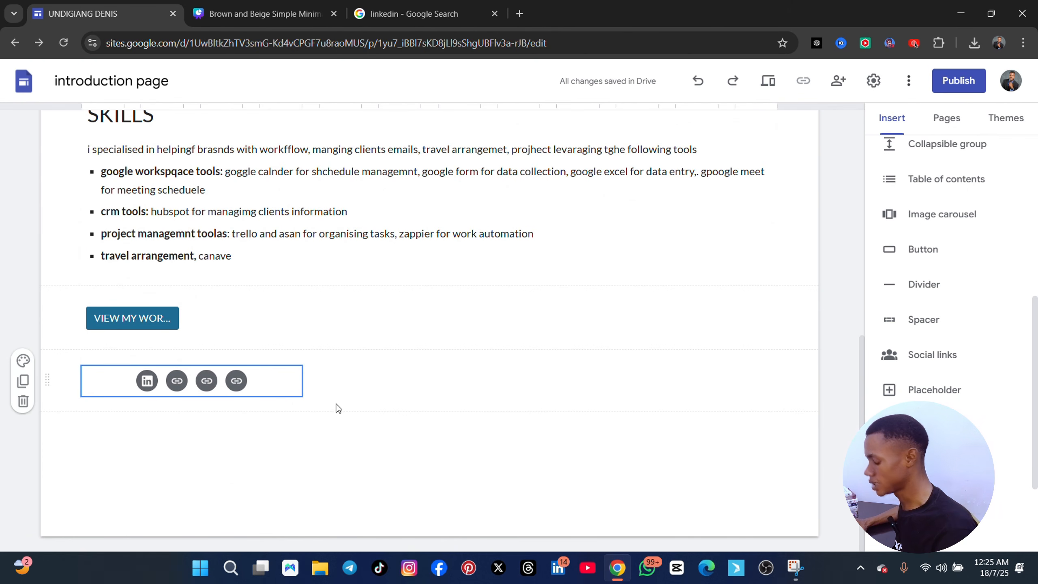
{"action": "scroll", "coordinate": [303, 424], "scroll_direction": "up", "scroll_amount": 10}
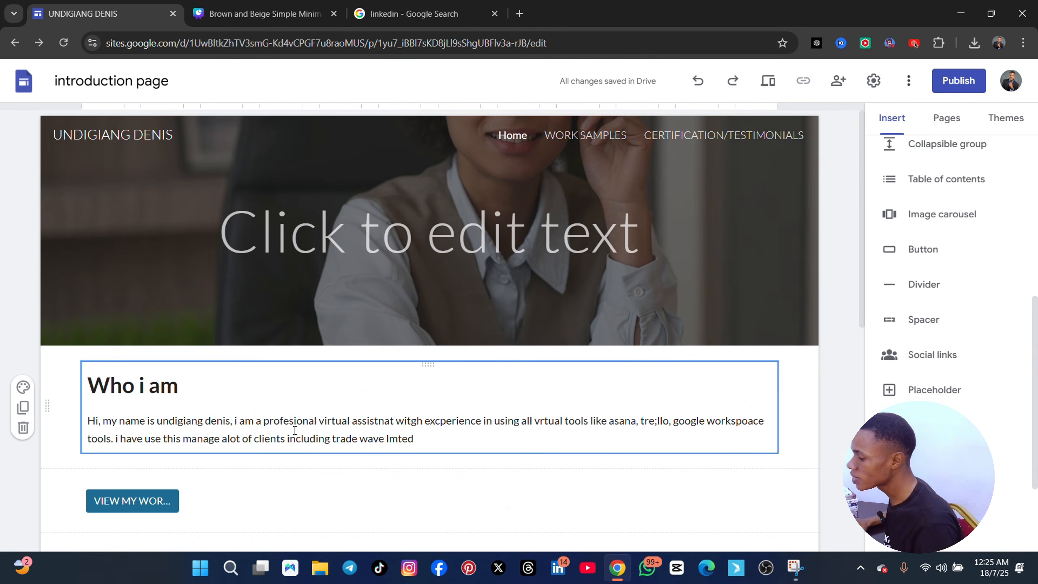
Create a new site page named LET'S TALK and delete its header banner
{"action": "scroll", "coordinate": [296, 428], "scroll_direction": "down", "scroll_amount": 10}
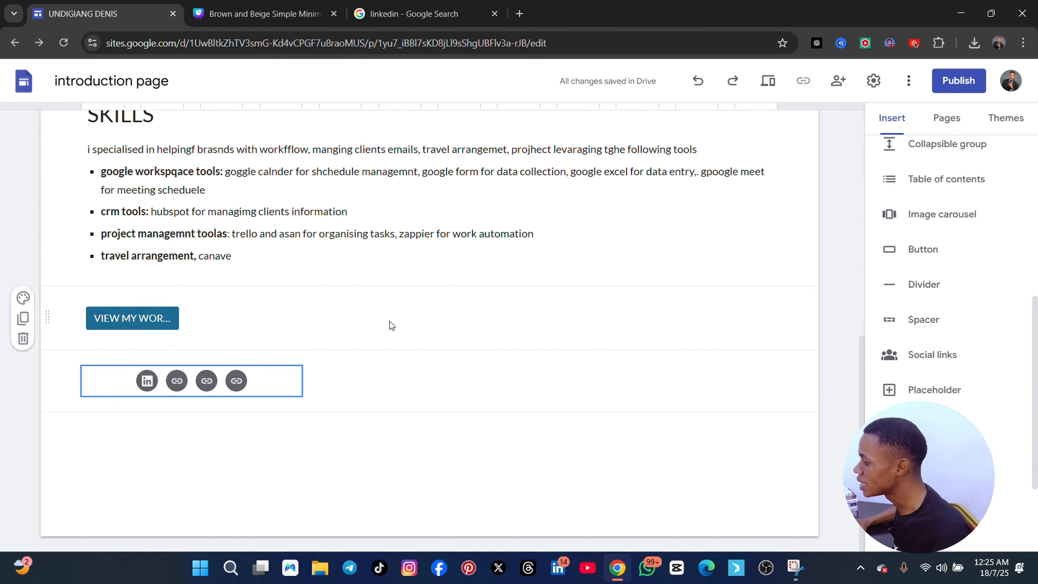
{"action": "left_click", "coordinate": [962, 118]}
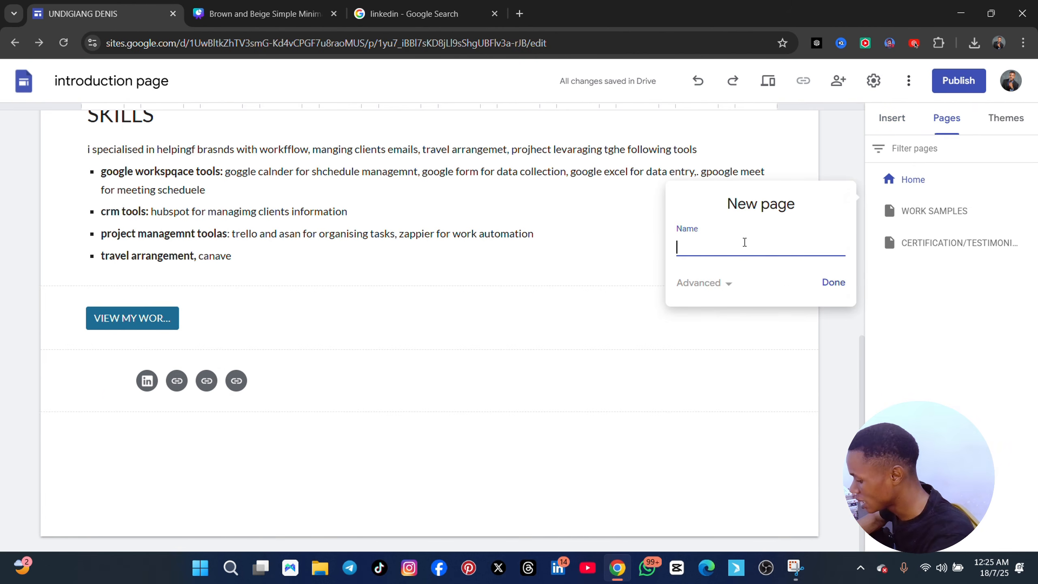
{"action": "type", "text": "LET"}
{"action": "type", "text": "E"}
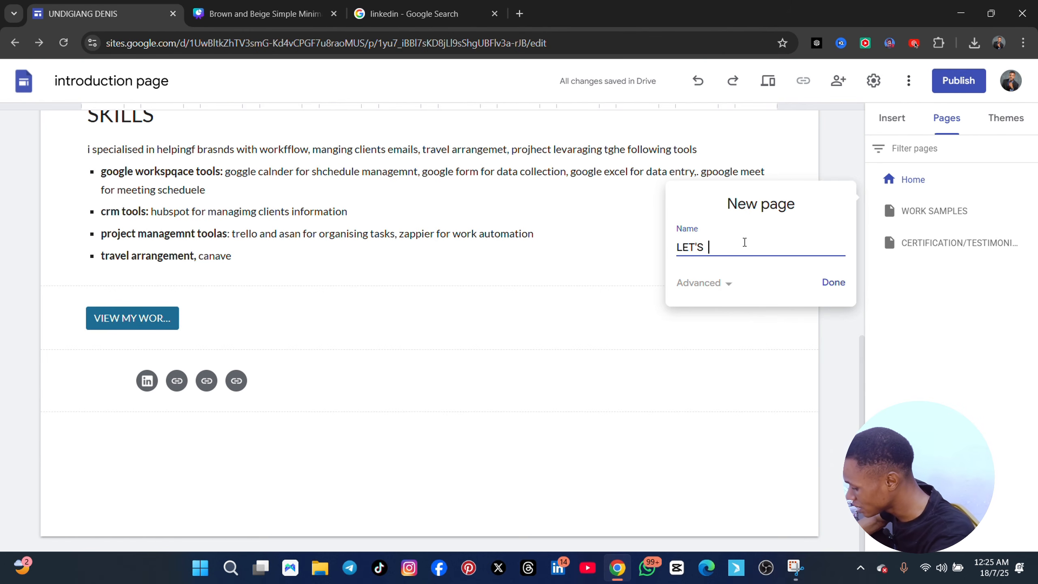
{"action": "type", "text": "'S TALK"}
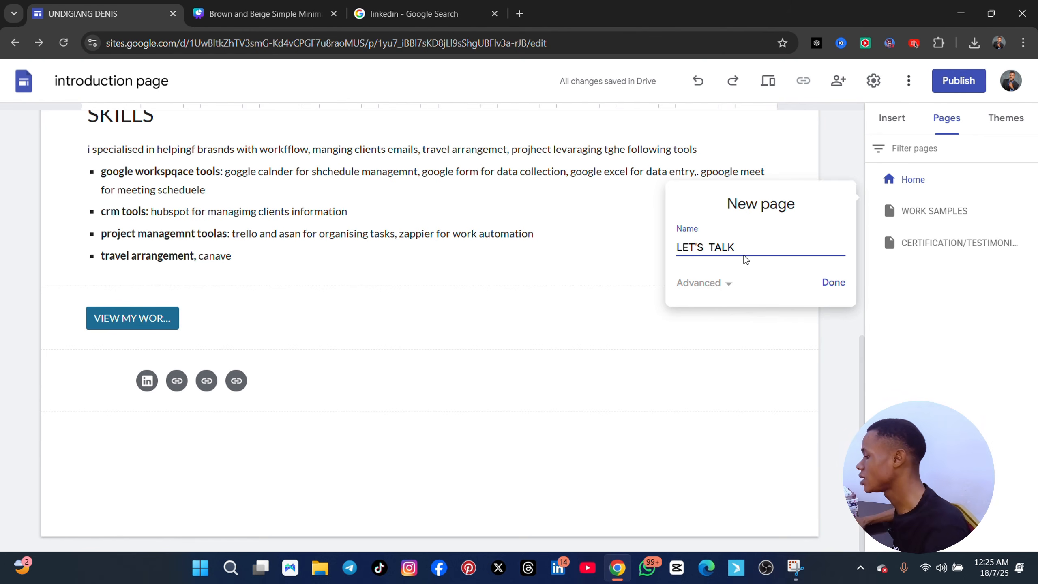
{"action": "left_click", "coordinate": [834, 282]}
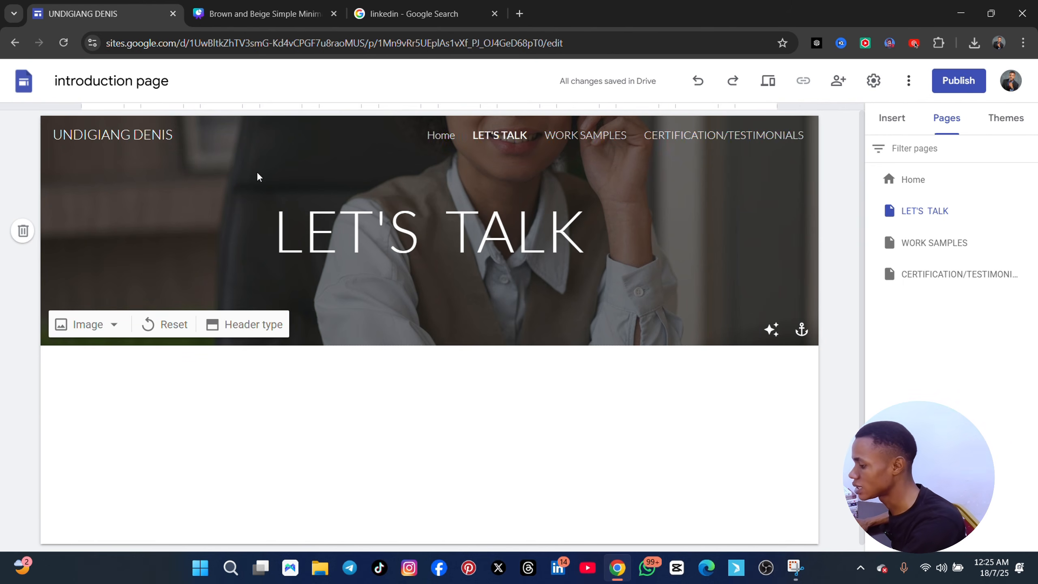
{"action": "left_click", "coordinate": [22, 231]}
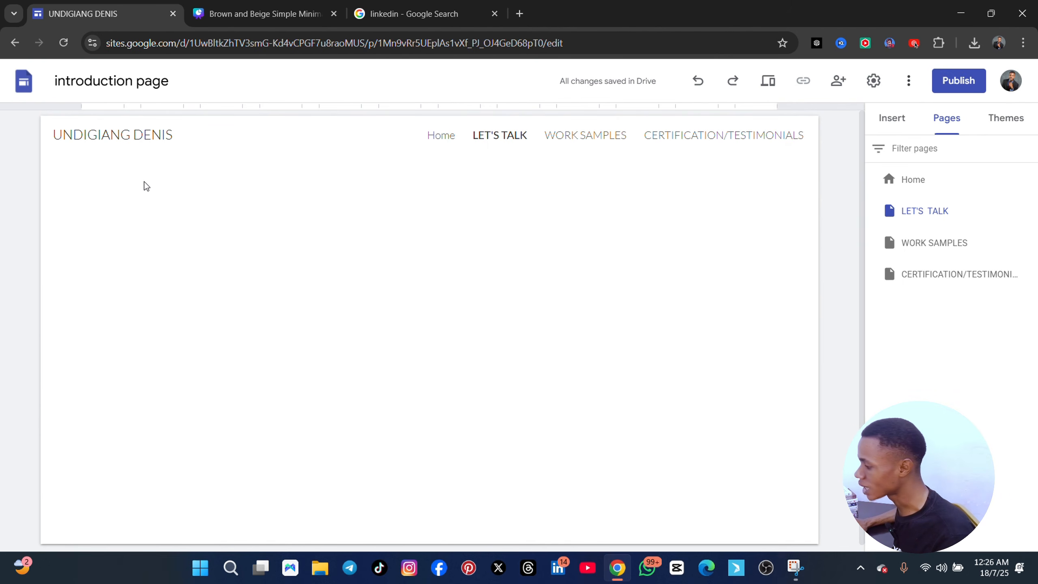
Add a text box to the LET'S TALK page containing the heading LETS TALK
{"action": "left_click", "coordinate": [891, 119]}
{"action": "scroll", "coordinate": [936, 172], "scroll_direction": "up", "scroll_amount": 10}
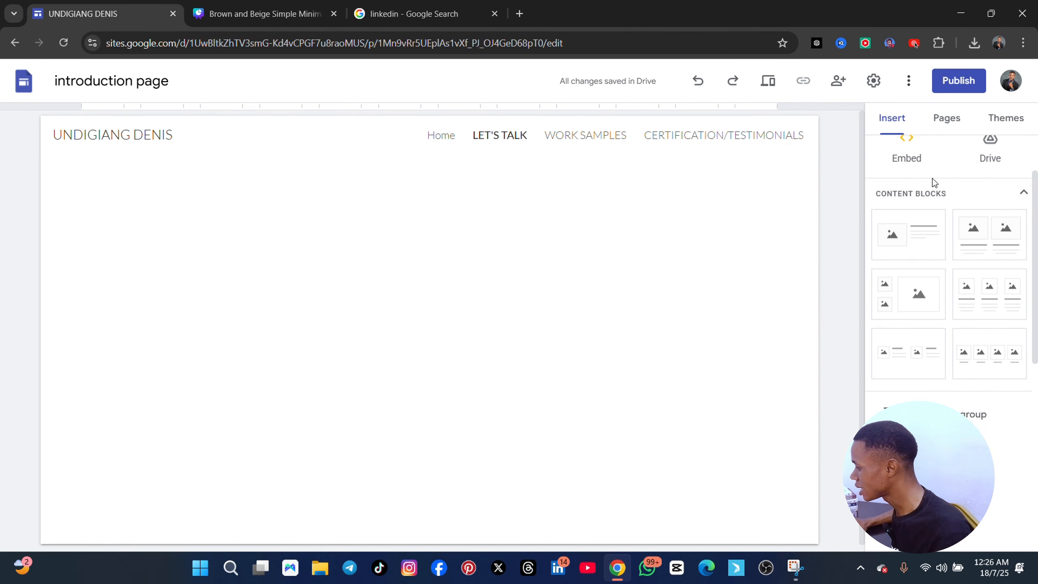
{"action": "left_click", "coordinate": [906, 167]}
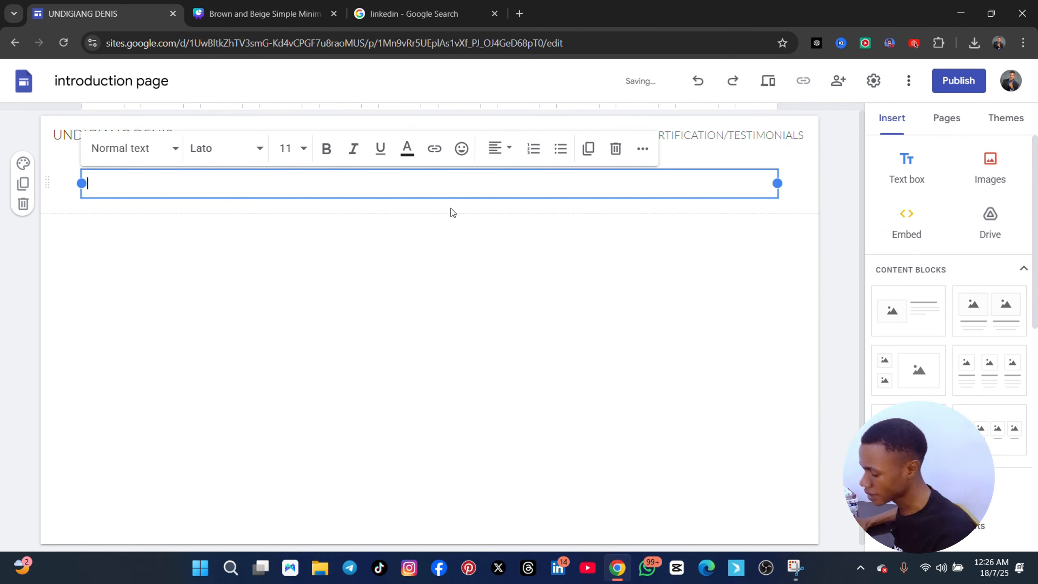
{"action": "type", "text": "LE"}
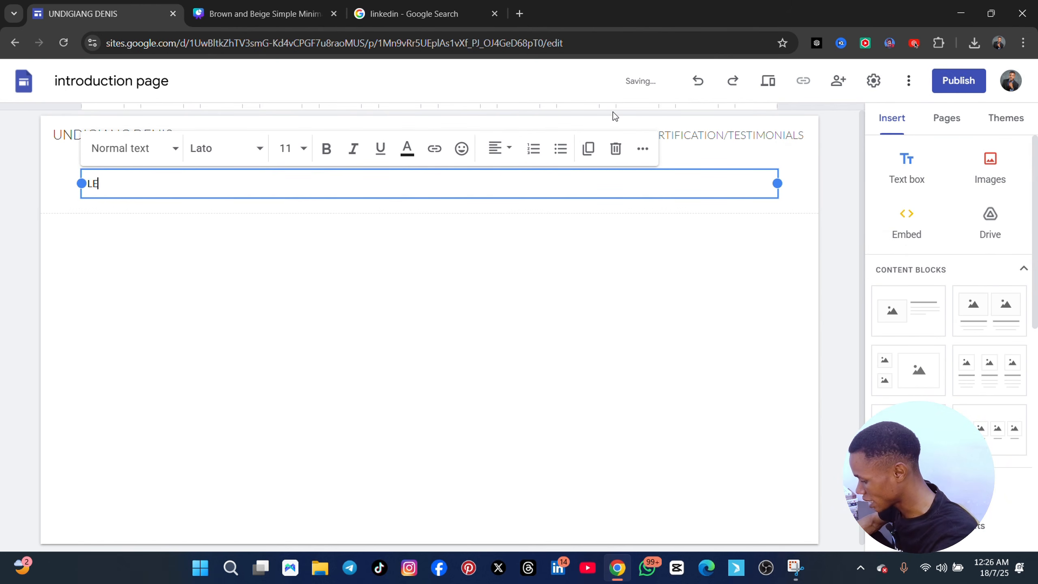
{"action": "type", "text": "TS TALK"}
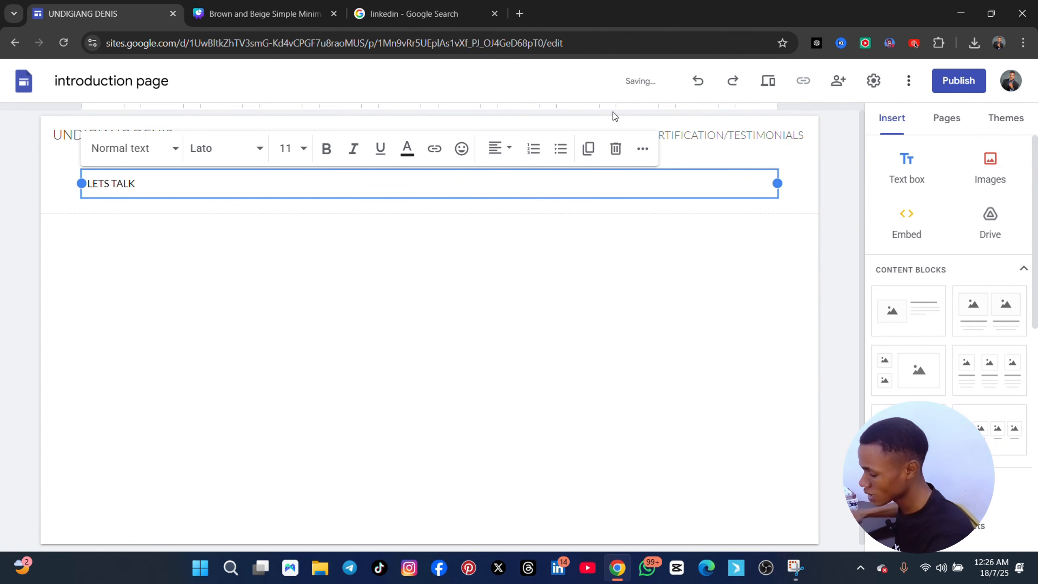
Format the LETS TALK heading in bold at font size 18
{"action": "key", "text": "ctrl+a"}
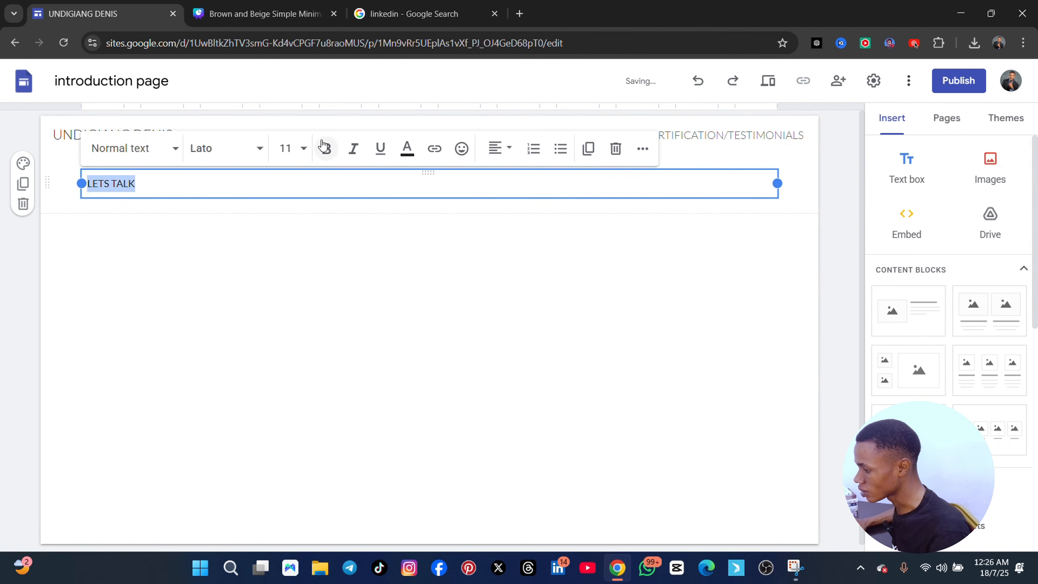
{"action": "left_click", "coordinate": [307, 148]}
{"action": "left_click", "coordinate": [307, 149]}
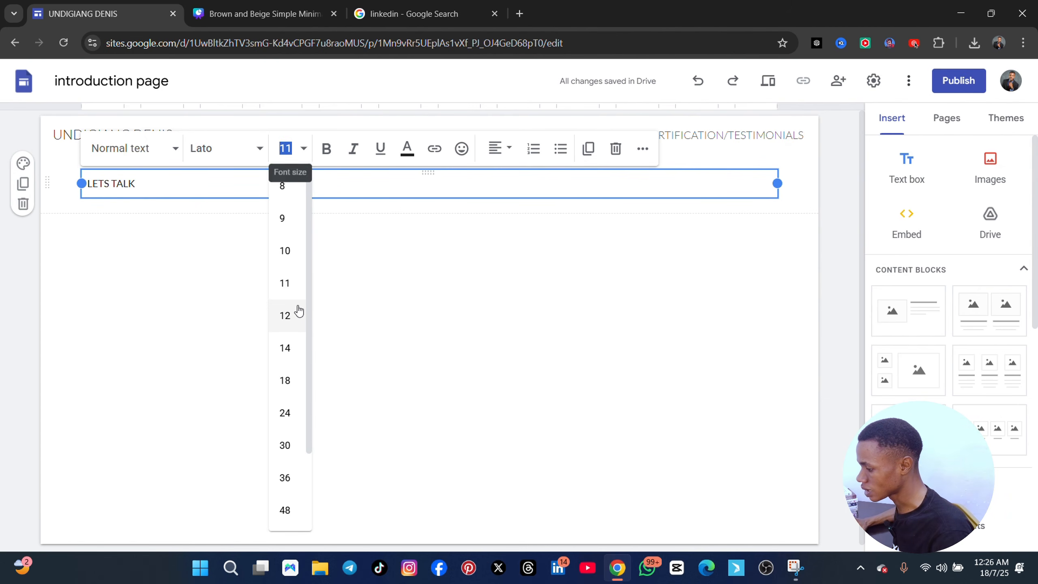
{"action": "left_click", "coordinate": [285, 378]}
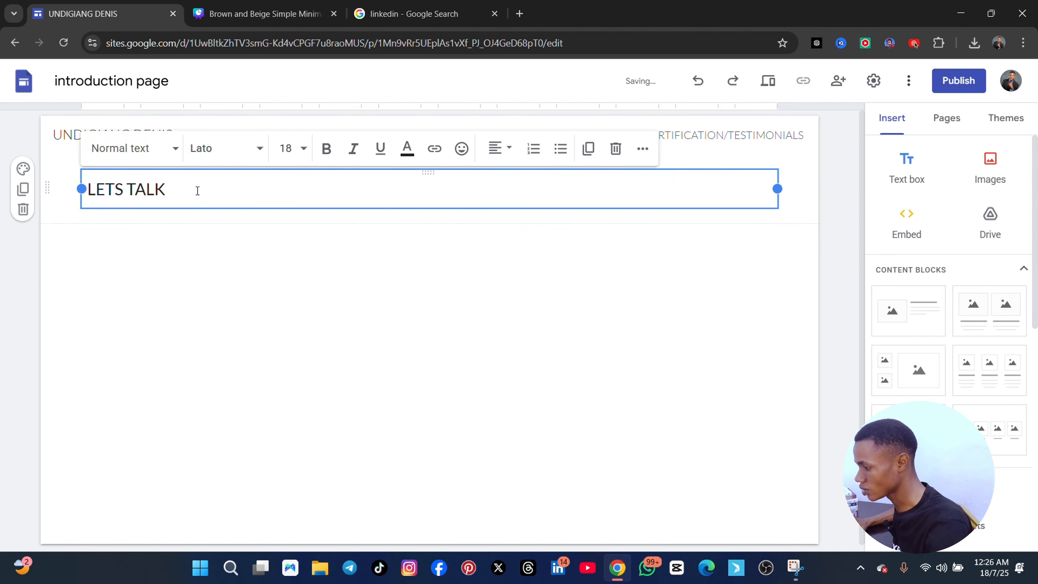
{"action": "left_click", "coordinate": [326, 148]}
{"action": "left_click", "coordinate": [223, 188]}
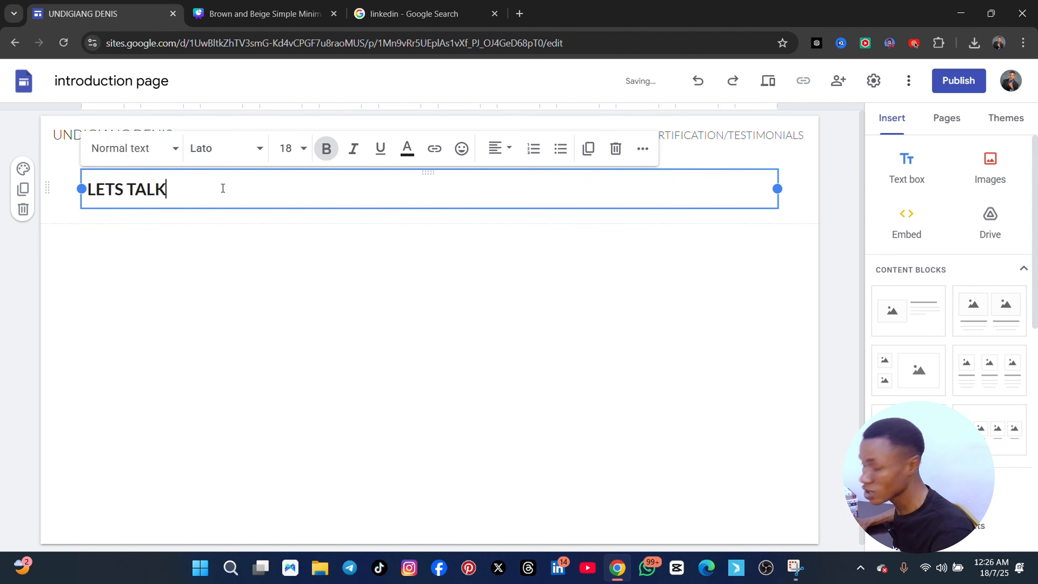
Start a new line under the LETS TALK heading with the words "do you"
{"action": "key", "text": "Return"}
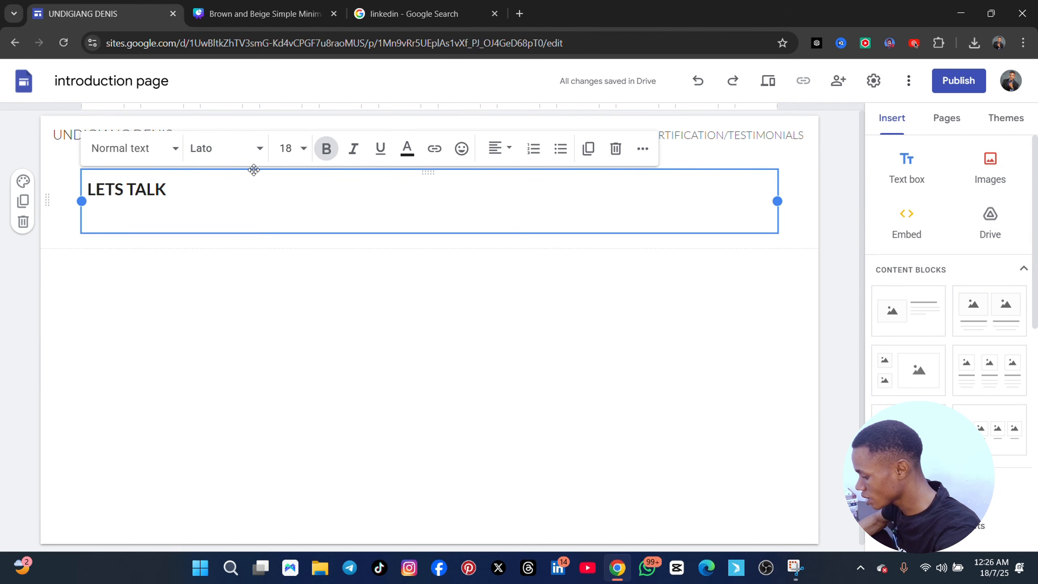
{"action": "type", "text": "do yo"}
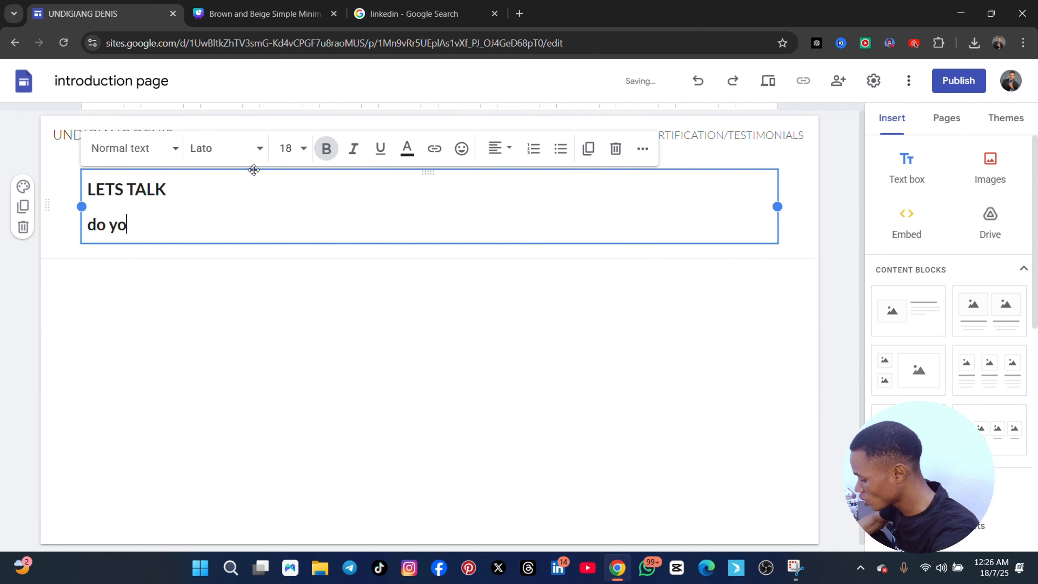
{"action": "type", "text": "u h=want to ho"}
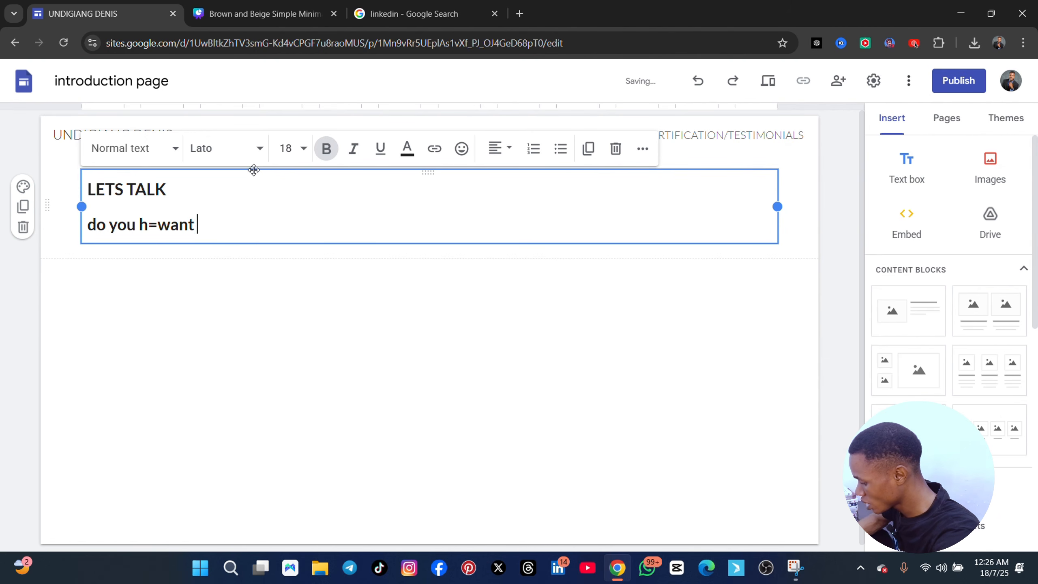
{"action": "type", "text": "my"}
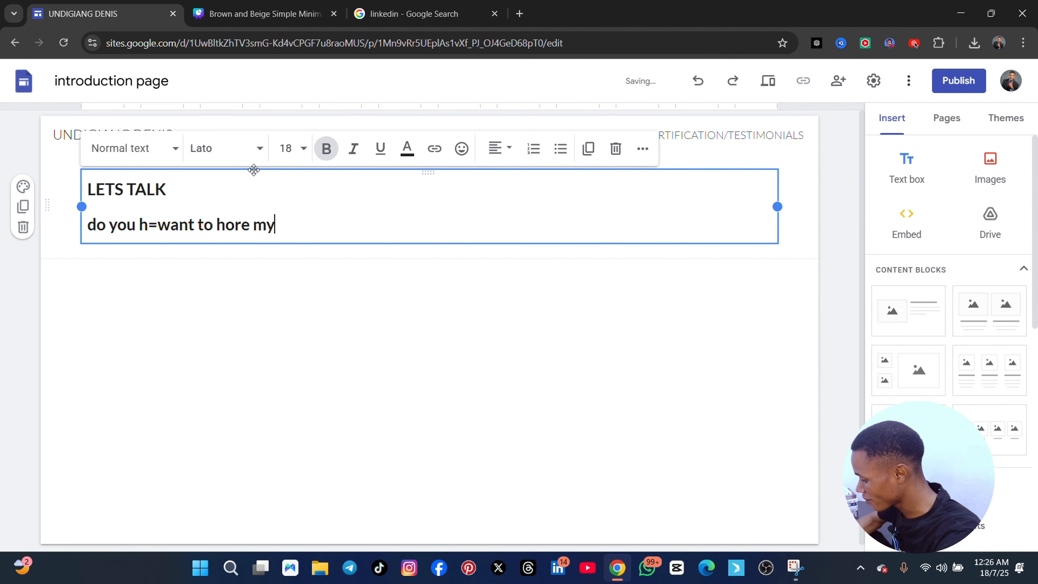
{"action": "key", "text": "BackSpace"}
{"action": "key", "text": "BackSpace"}
{"action": "key", "text": "BackSpace"}
{"action": "key", "text": "BackSpace"}
{"action": "key", "text": "BackSpace"}
{"action": "key", "text": "BackSpace"}
{"action": "key", "text": "BackSpace"}
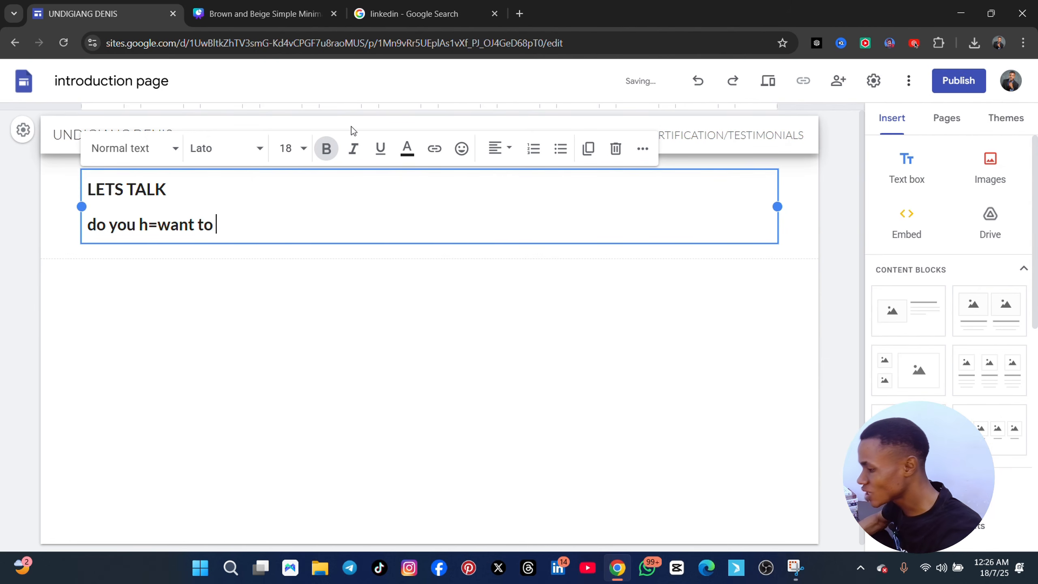
{"action": "key", "text": "BackSpace"}
{"action": "key", "text": "BackSpace"}
{"action": "key", "text": "BackSpace"}
{"action": "key", "text": "BackSpace"}
{"action": "key", "text": "BackSpace"}
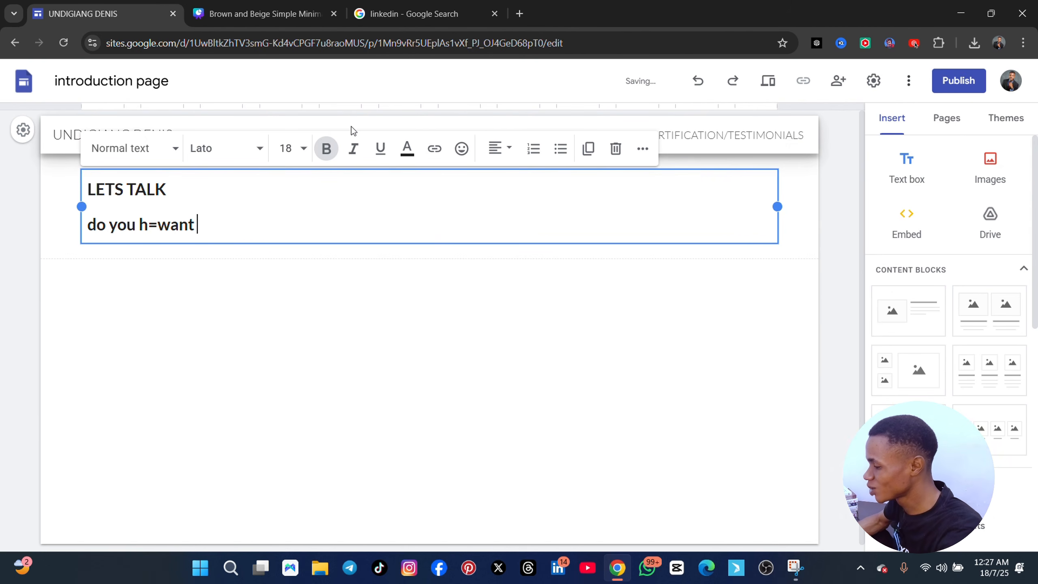
{"action": "key", "text": "BackSpace"}
{"action": "key", "text": "BackSpace"}
{"action": "key", "text": "BackSpace"}
{"action": "key", "text": "BackSpace"}
{"action": "key", "text": "BackSpace"}
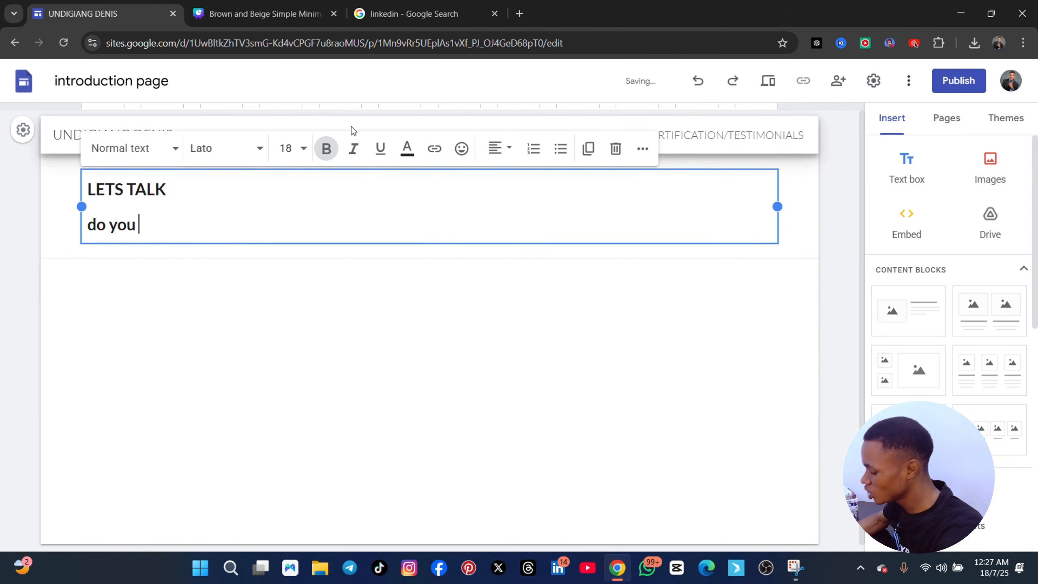
Continue the line under the LETS TALK heading with "you want to help mange"
{"action": "type", "text": "you want"}
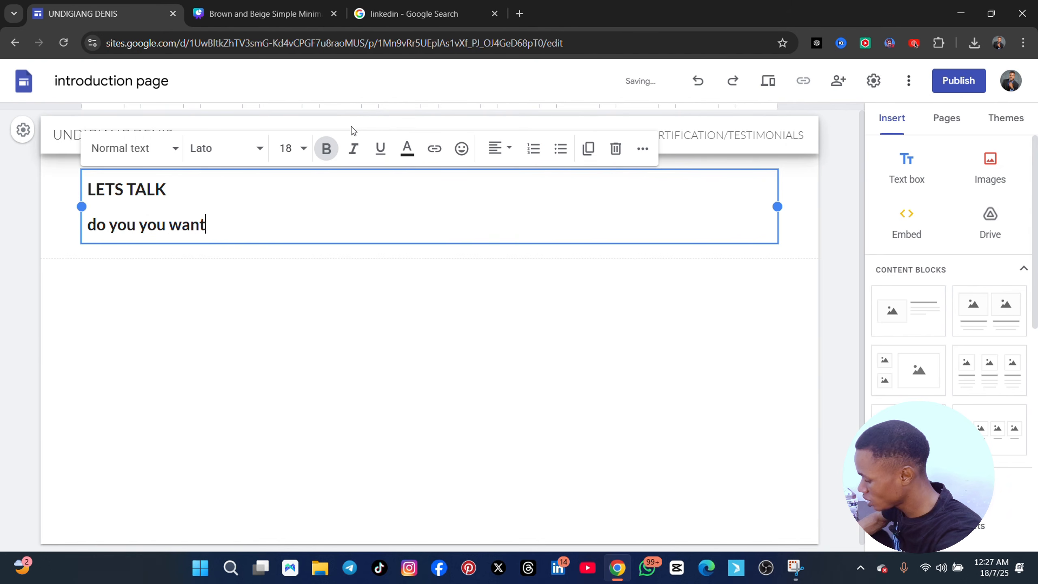
{"action": "type", "text": " to help mang"}
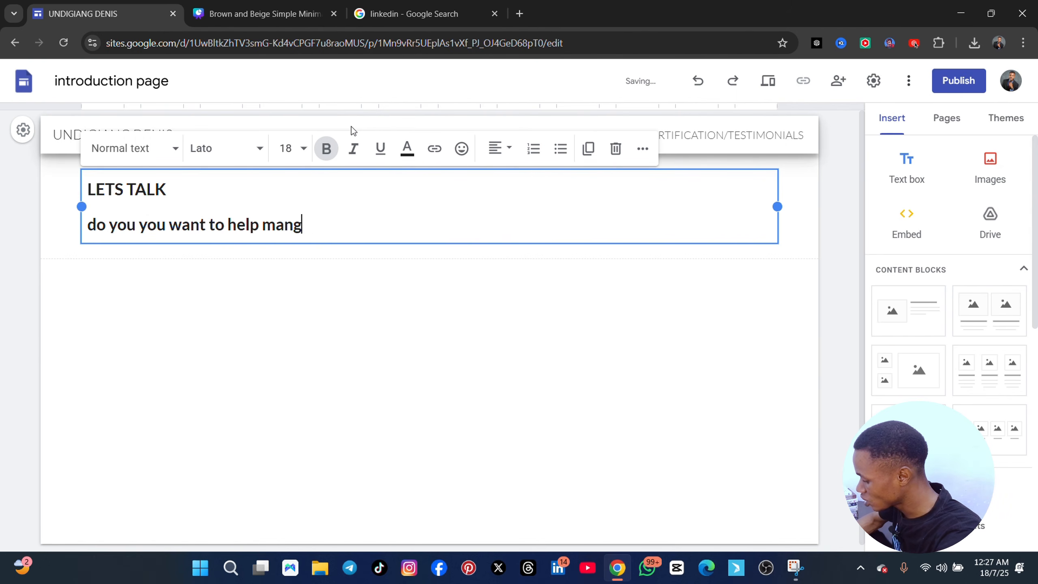
{"action": "type", "text": "e"}
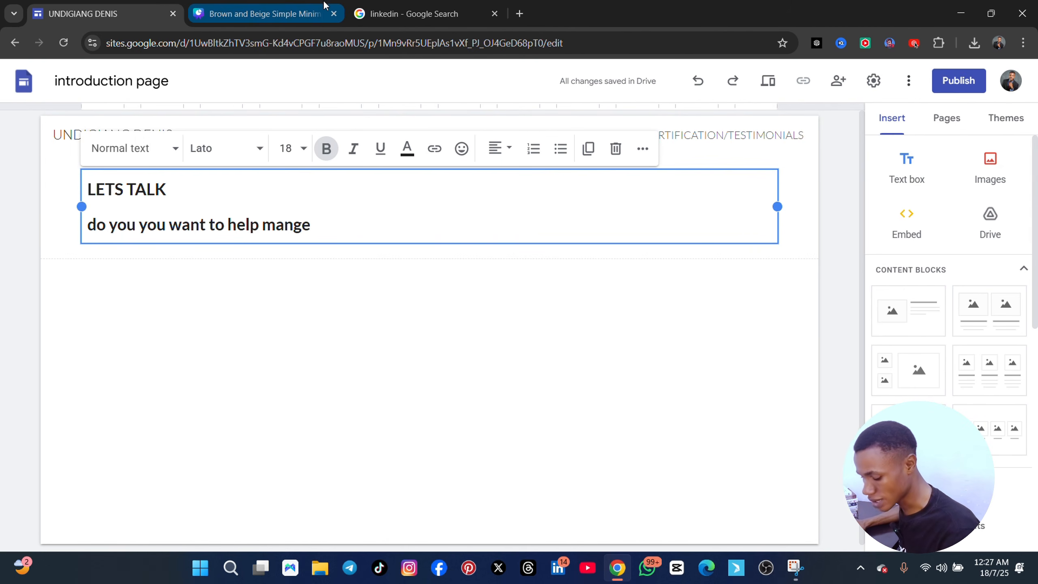
Fill out the text with placeholder letters "sasgvsjslsgxqsiwebhdbwek" and a second line "shvqsyvsujxdikndjebdjwendieydvehdkex", and leave the text box
{"action": "scroll", "coordinate": [309, 230], "scroll_direction": "down", "scroll_amount": 1}
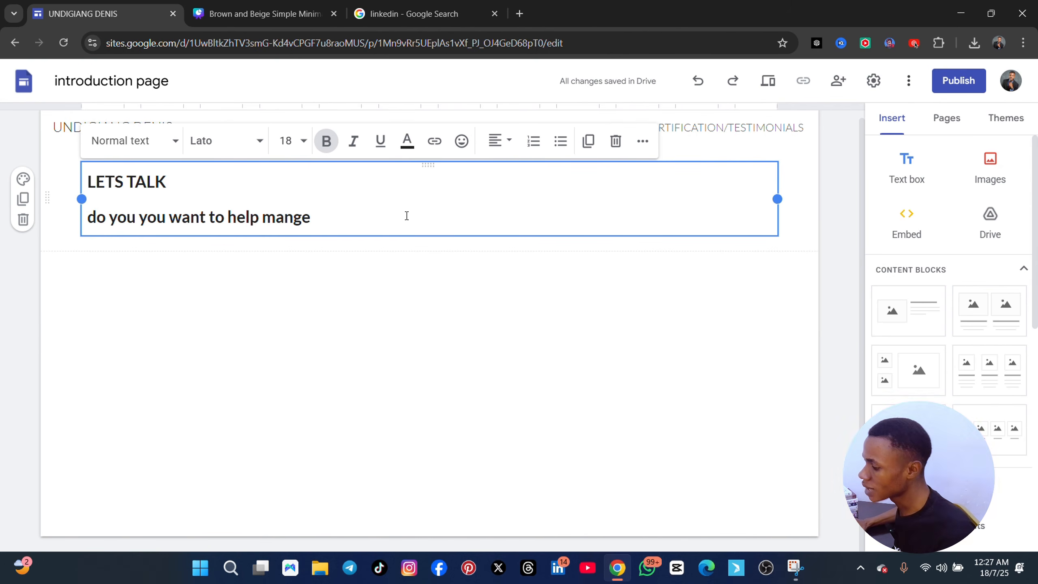
{"action": "type", "text": "sasgvsjslsgxqsiwebhdbwek"}
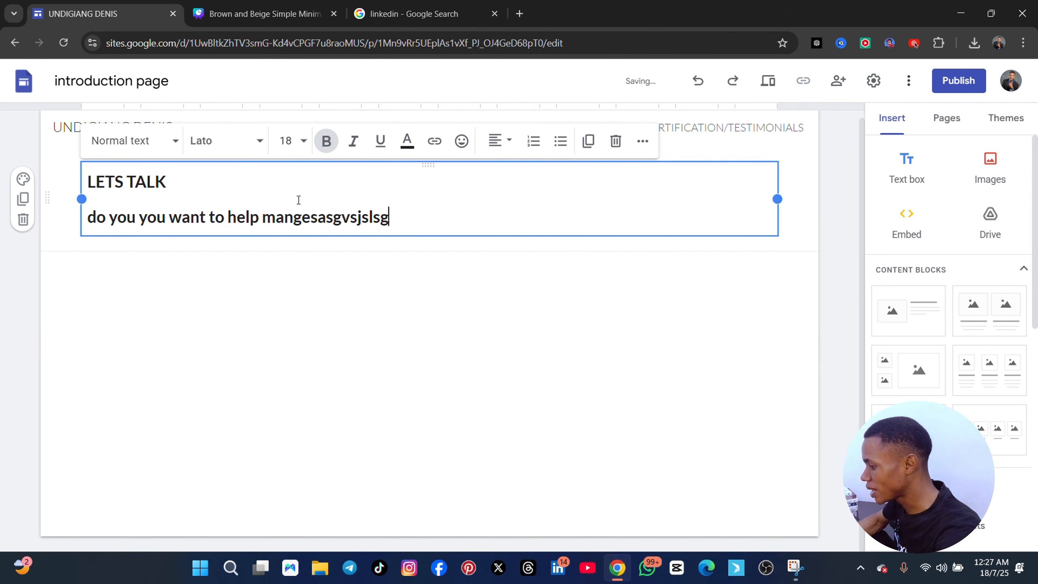
{"action": "key", "text": "Return"}
{"action": "type", "text": "shvqsyvsujxdikndjebdjwendieydvehdkex"}
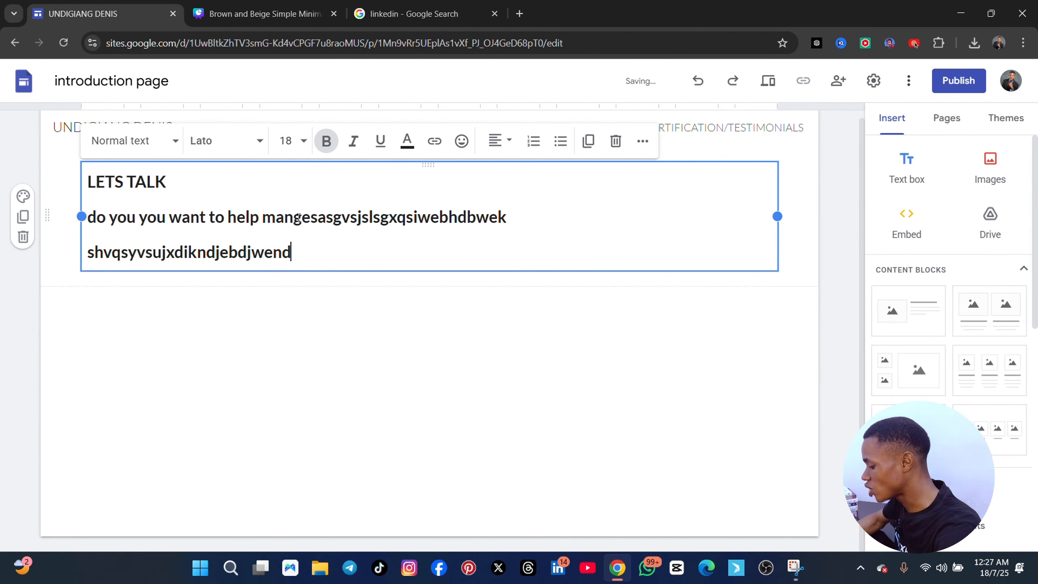
{"action": "key", "text": "Return"}
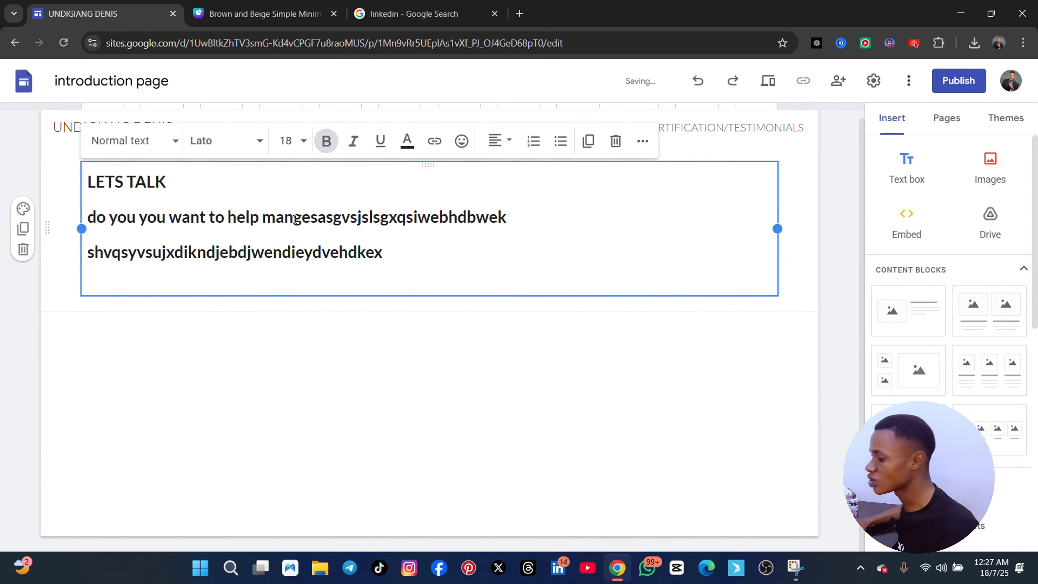
{"action": "left_click", "coordinate": [297, 347]}
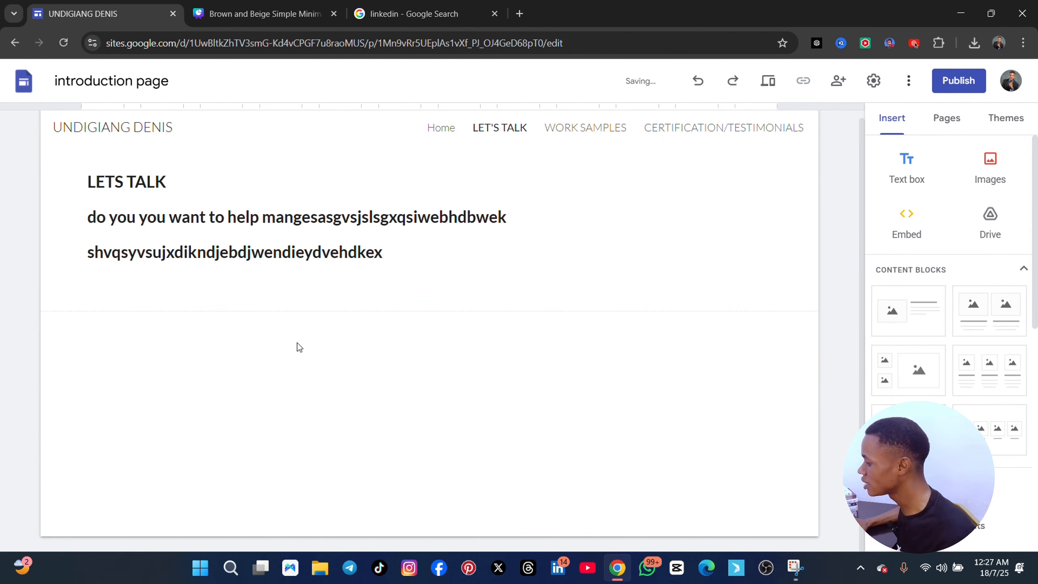
Add a text box below the LETS TALK section reading "need helo, fuill thi form here and i will get back you immediatley"
{"action": "left_click", "coordinate": [884, 175]}
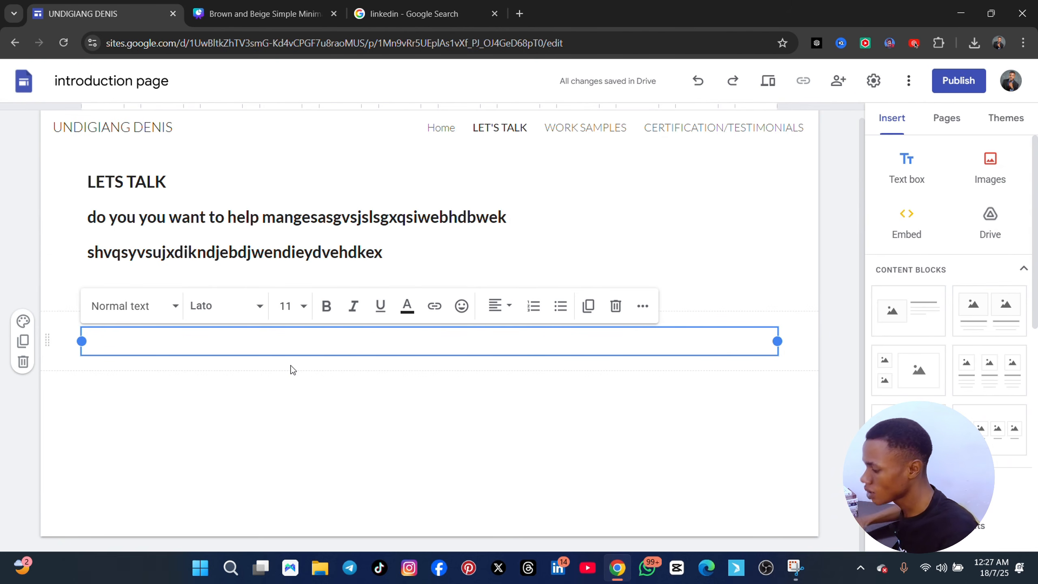
{"action": "type", "text": "need"}
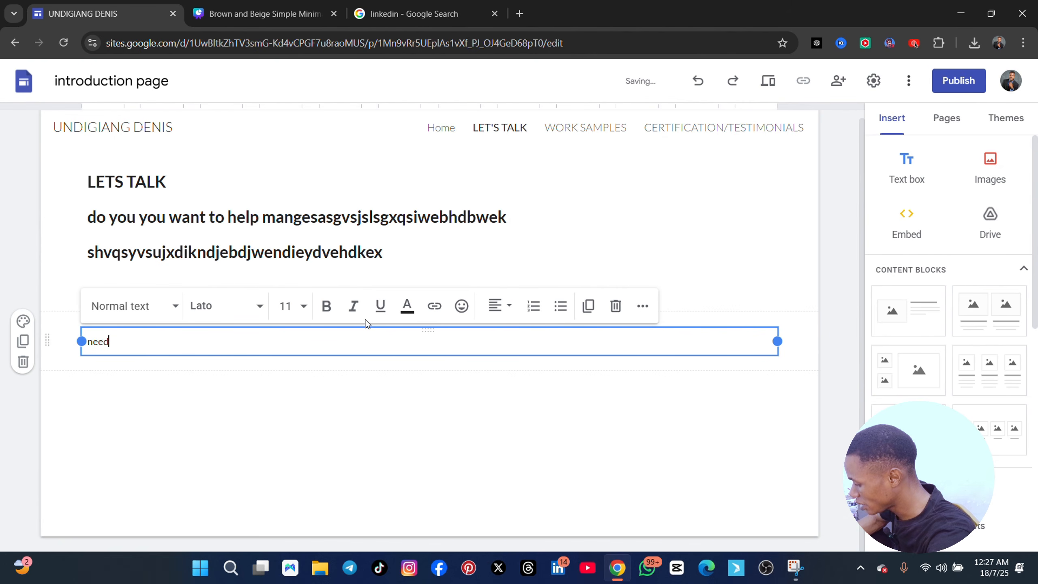
{"action": "type", "text": " helo, fui"}
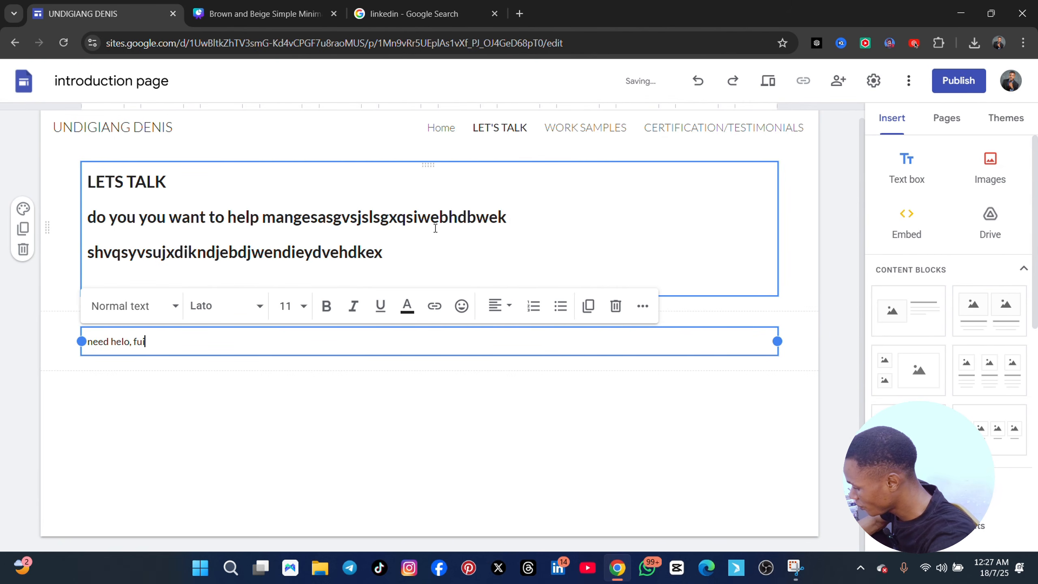
{"action": "type", "text": "ll thi fo"}
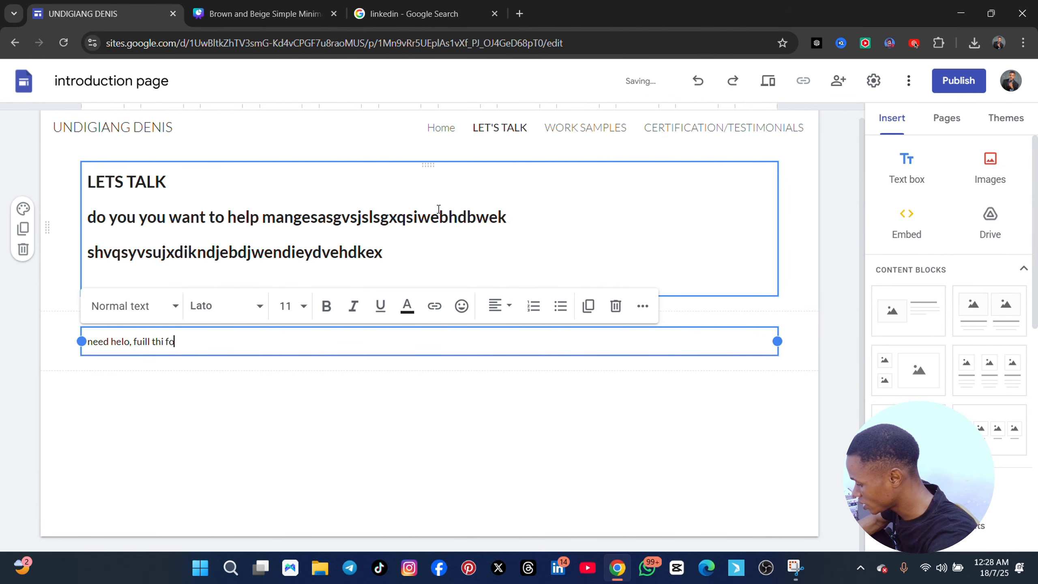
{"action": "type", "text": "rm here and i"}
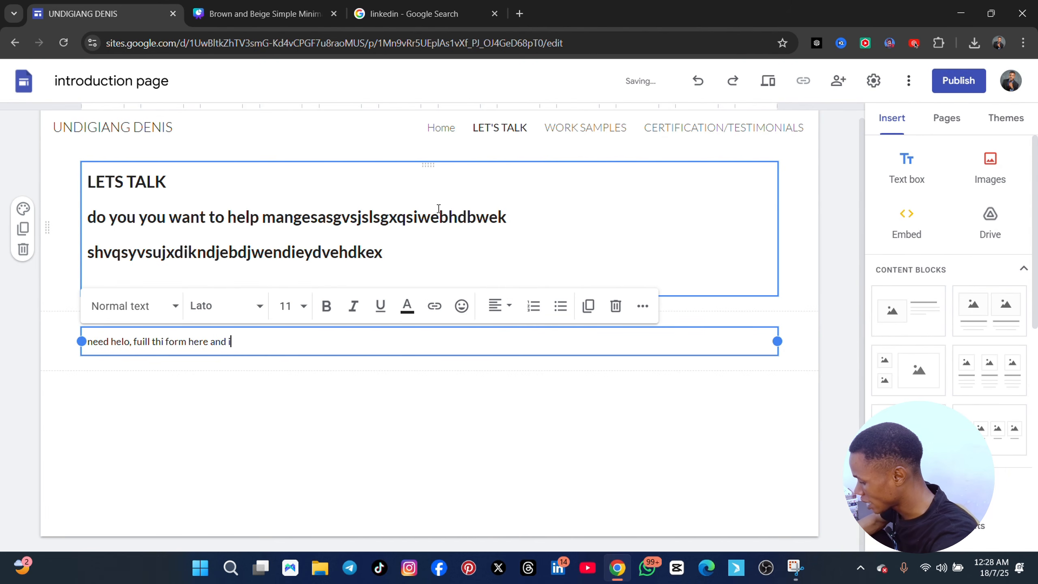
{"action": "type", "text": " will get b"}
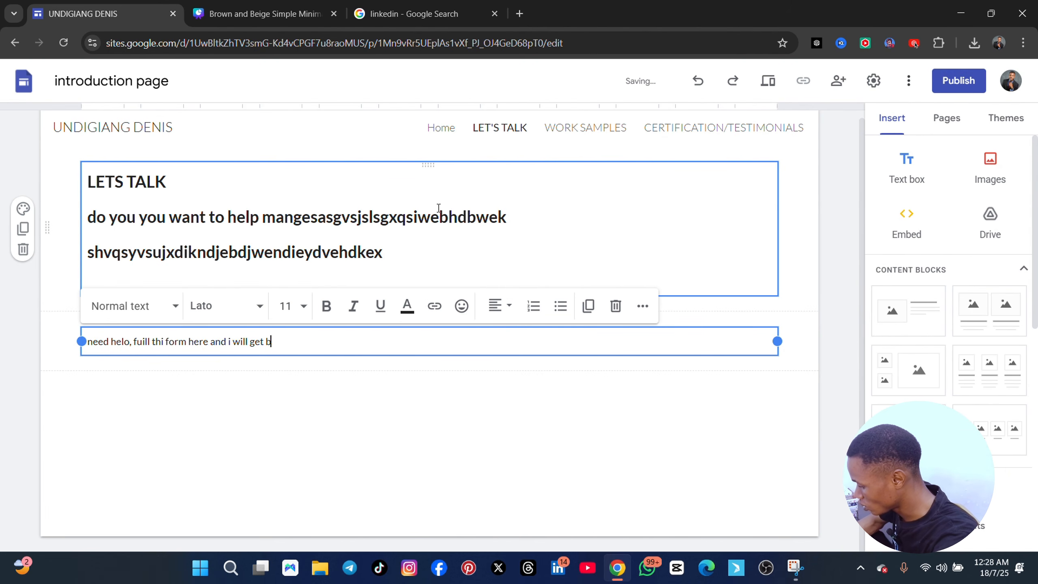
{"action": "type", "text": "ack you imm"}
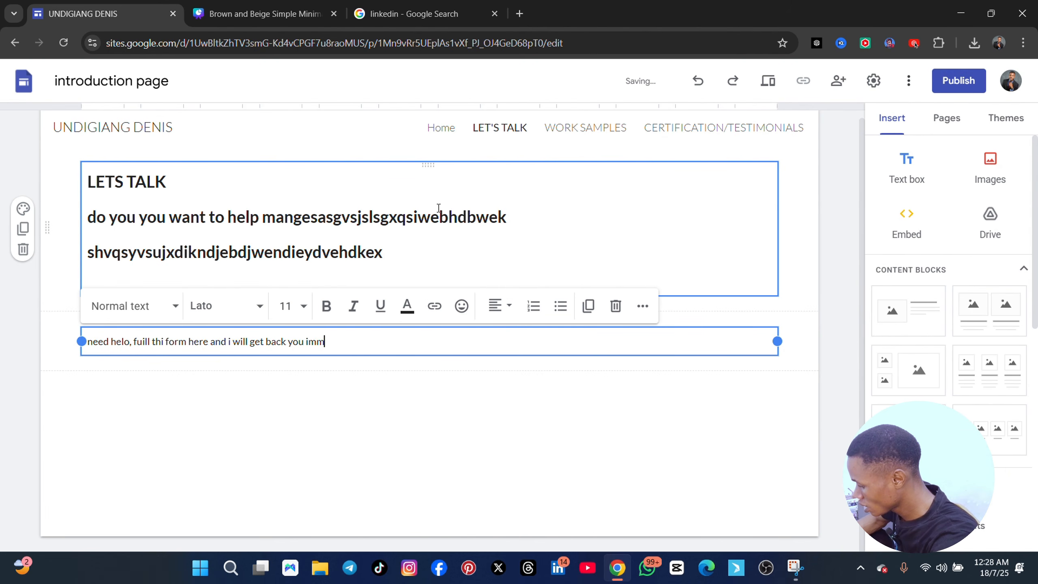
{"action": "type", "text": "ediatley"}
{"action": "key", "text": "Return"}
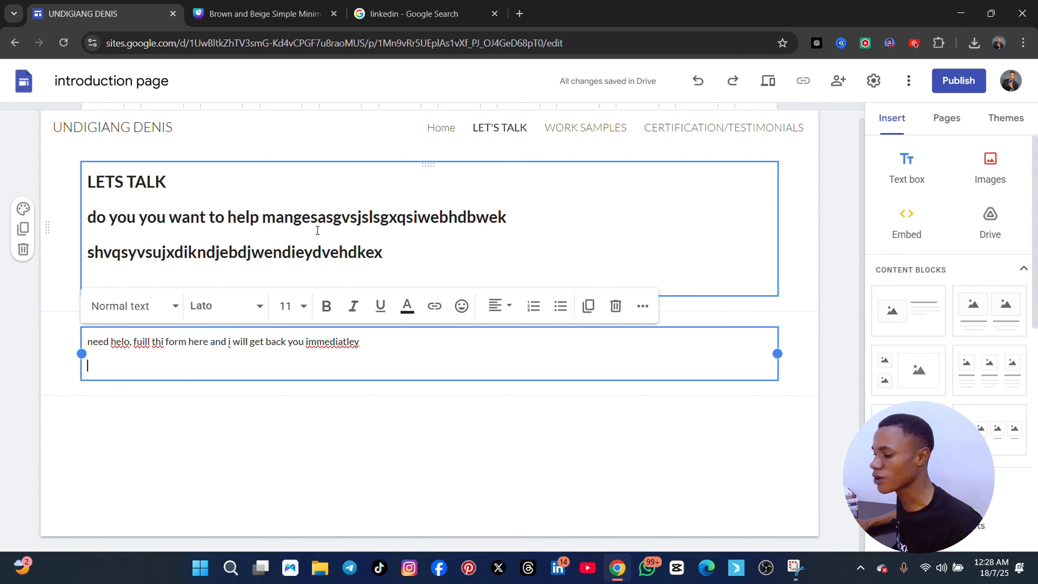
Correct "helo" to "help" in the new text box
{"action": "left_click", "coordinate": [130, 342]}
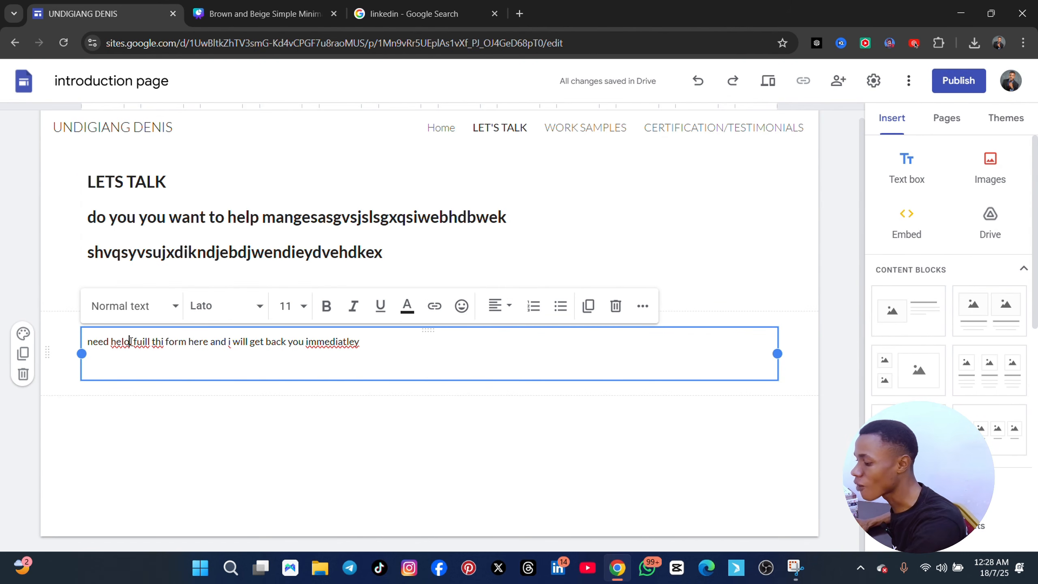
{"action": "key", "text": "BackSpace"}
{"action": "type", "text": "p,"}
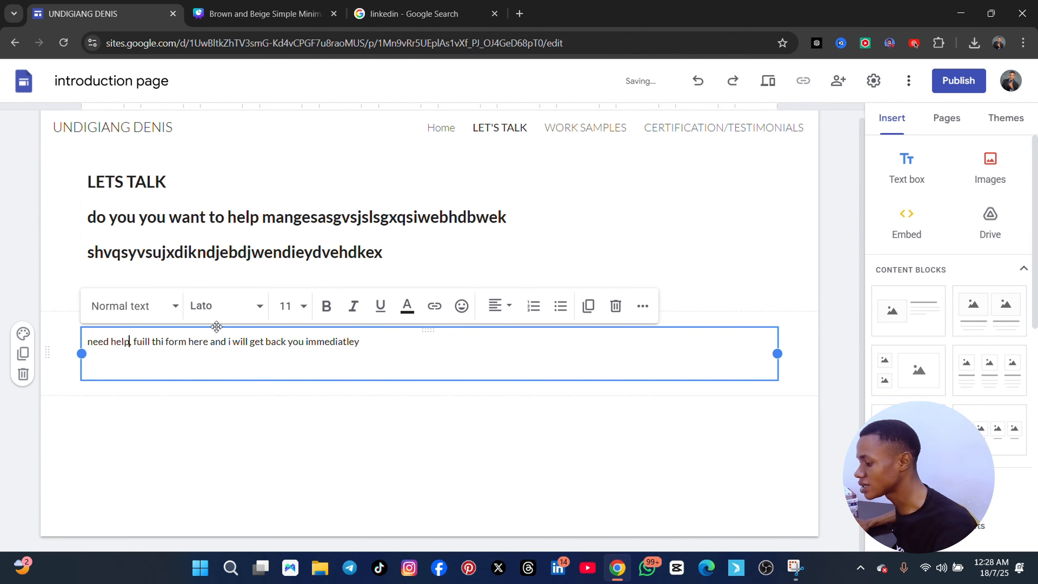
Break the sentence after "need help," so the rest starts on its own line, and make "need help," bold
{"action": "left_click_drag", "start_coordinate": [360, 343], "coordinate": [82, 345]}
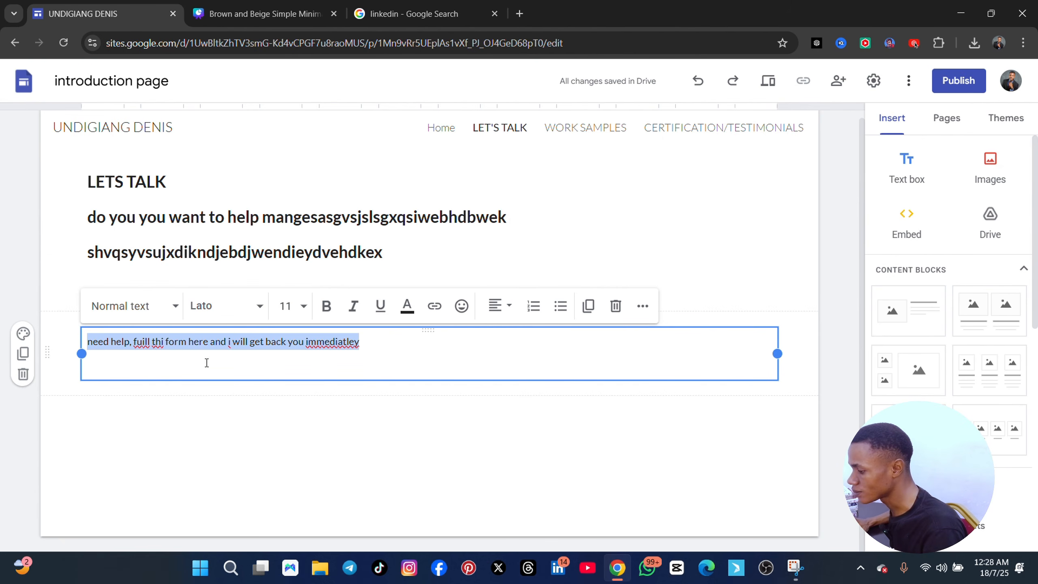
{"action": "left_click", "coordinate": [134, 341]}
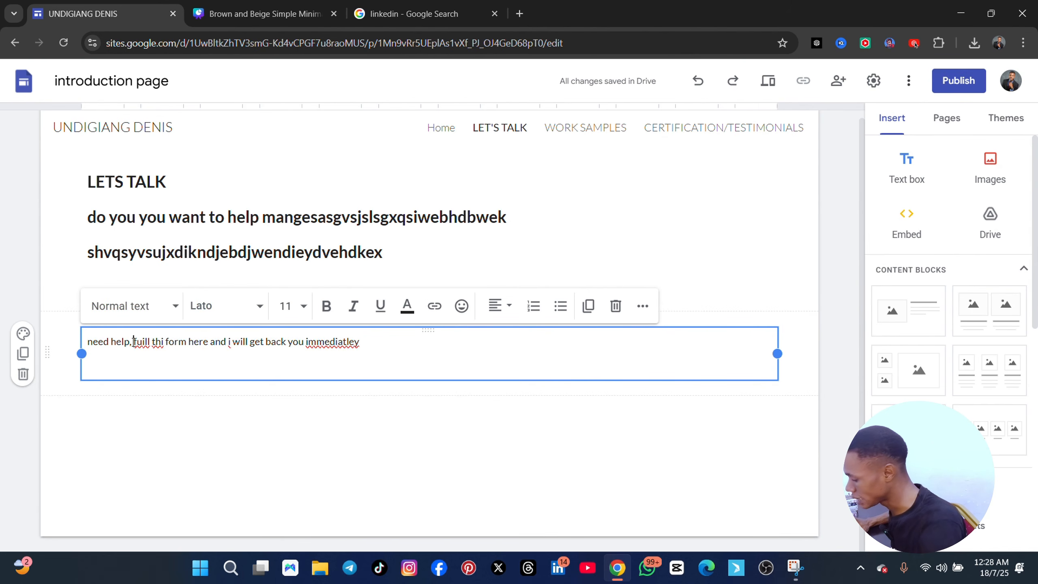
{"action": "key", "text": "Return"}
{"action": "left_click_drag", "start_coordinate": [135, 342], "coordinate": [81, 343]}
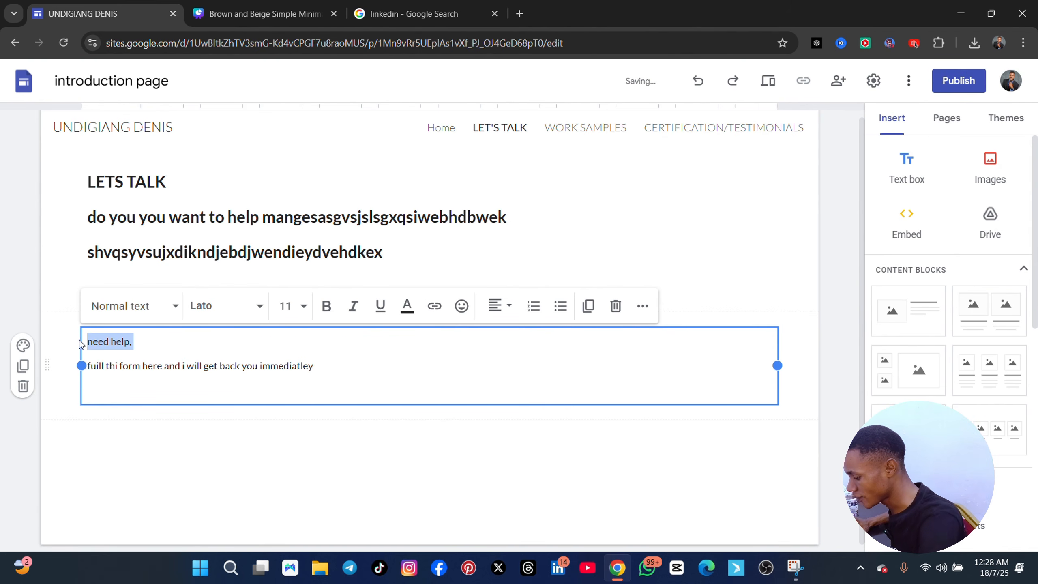
{"action": "key", "text": "ctrl+b"}
{"action": "left_click", "coordinate": [174, 364]}
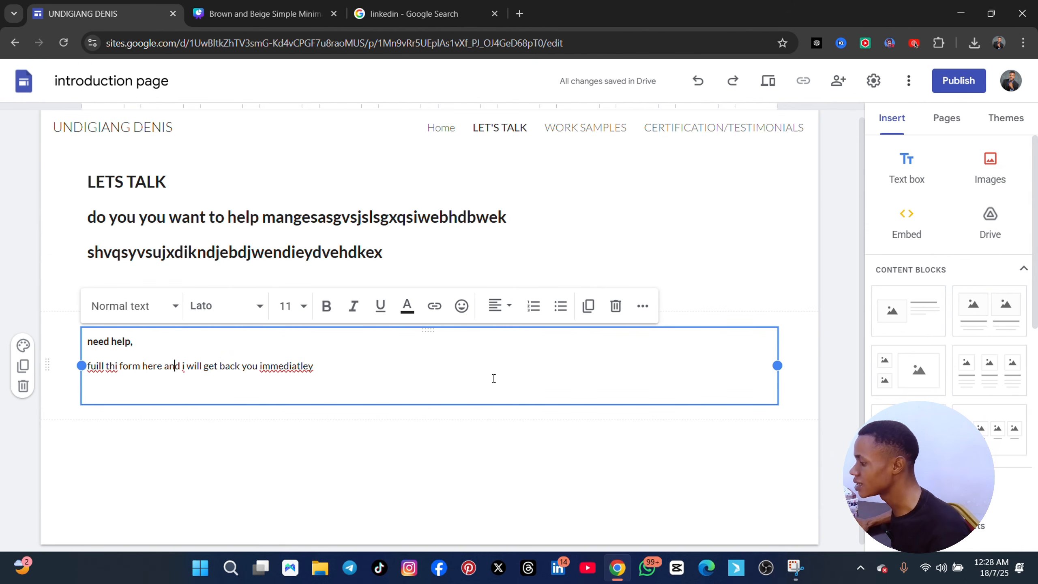
Browse the existing Google Forms available for embedding in the page and select Untitled form
{"action": "scroll", "coordinate": [493, 378], "scroll_direction": "up", "scroll_amount": 1}
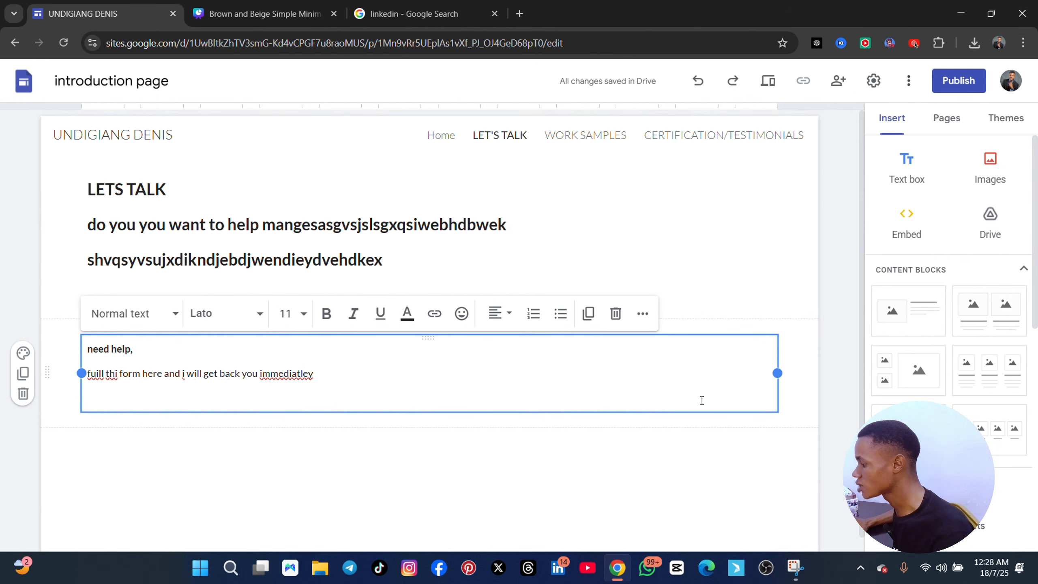
{"action": "scroll", "coordinate": [945, 375], "scroll_direction": "down", "scroll_amount": 10}
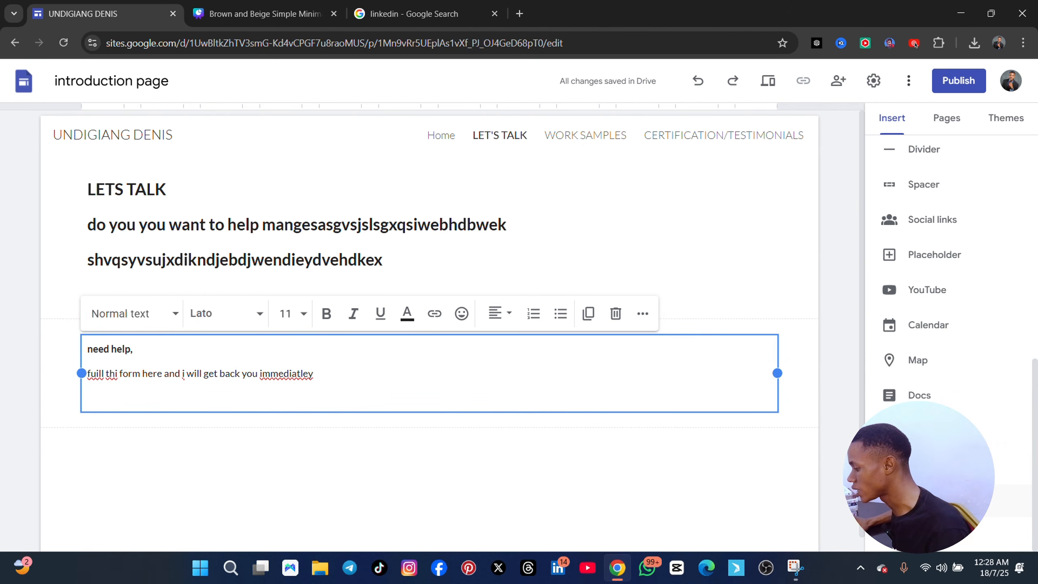
{"action": "left_click", "coordinate": [932, 501]}
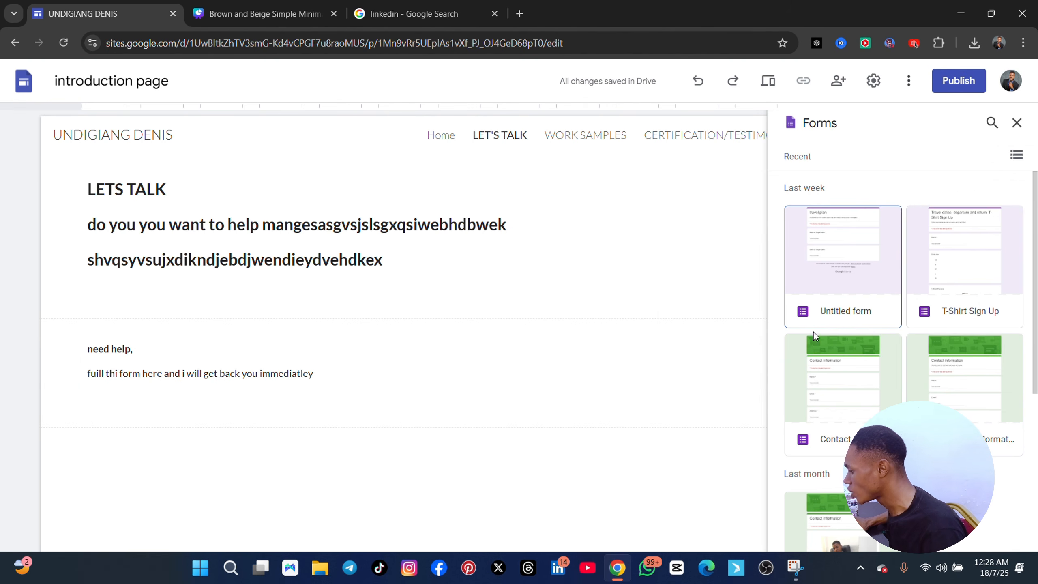
{"action": "left_click", "coordinate": [845, 266]}
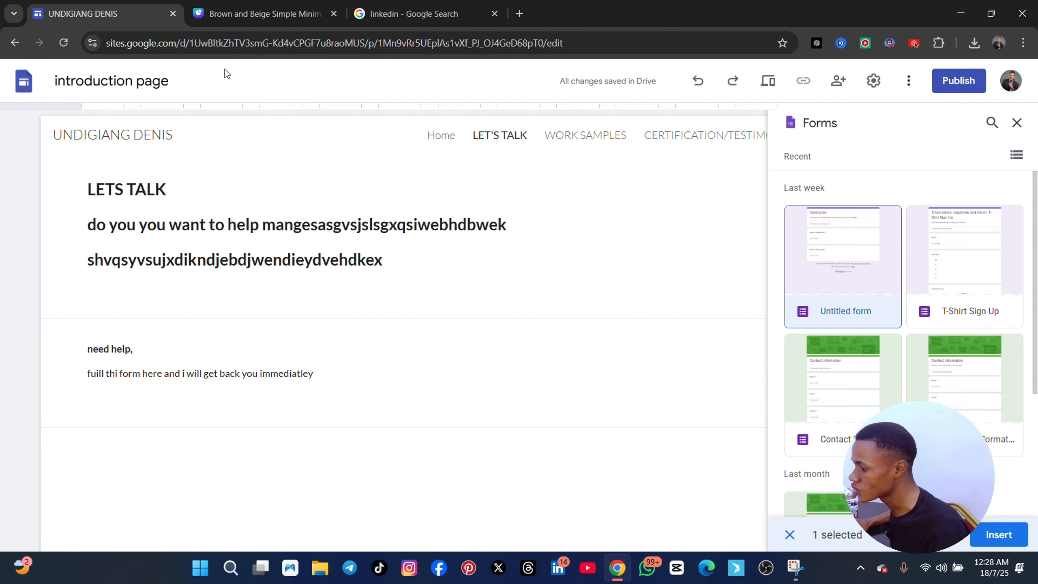
Close the Canva design and open a new browser tab
{"action": "left_click", "coordinate": [260, 20]}
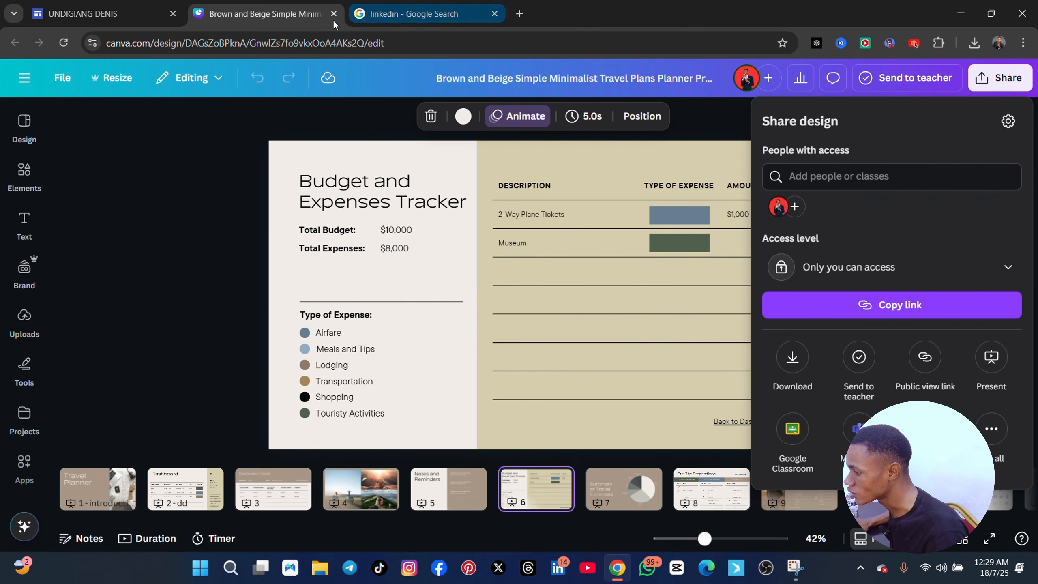
{"action": "left_click", "coordinate": [338, 20]}
{"action": "left_click", "coordinate": [357, 16]}
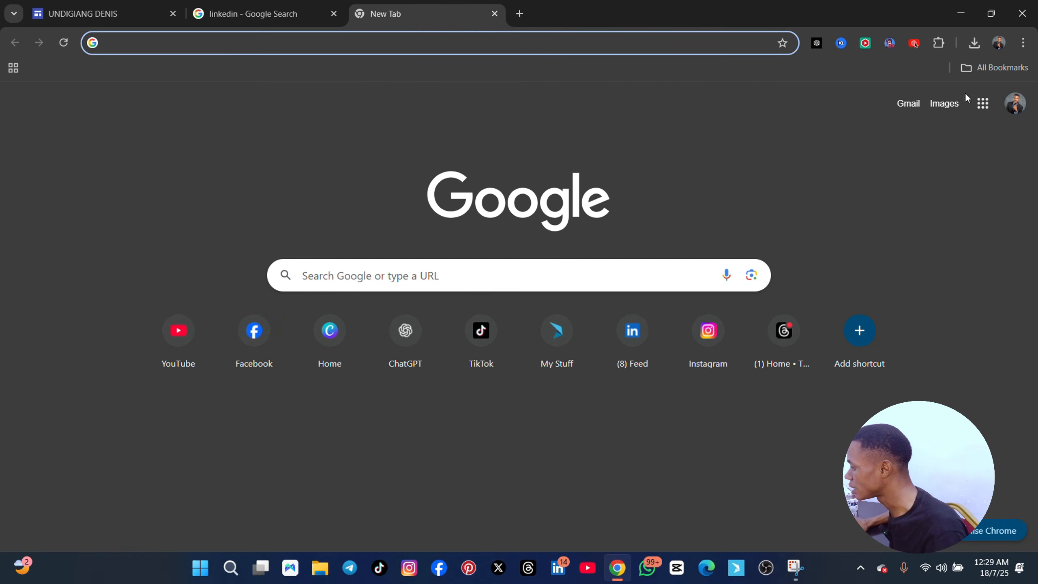
{"action": "left_click", "coordinate": [984, 103]}
{"action": "left_click", "coordinate": [972, 170]}
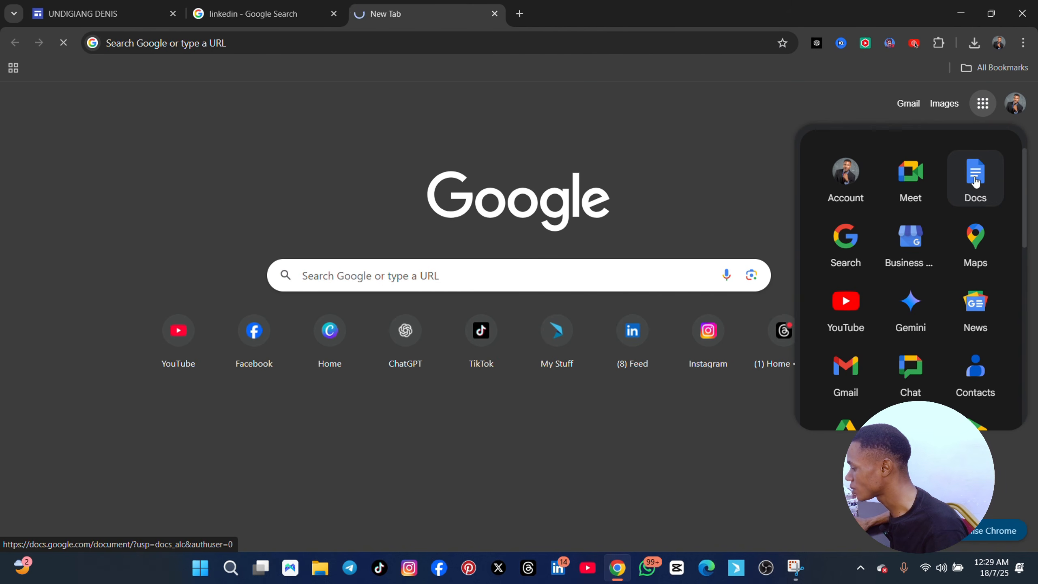
{"action": "left_click_drag", "start_coordinate": [382, 13], "coordinate": [261, 15]}
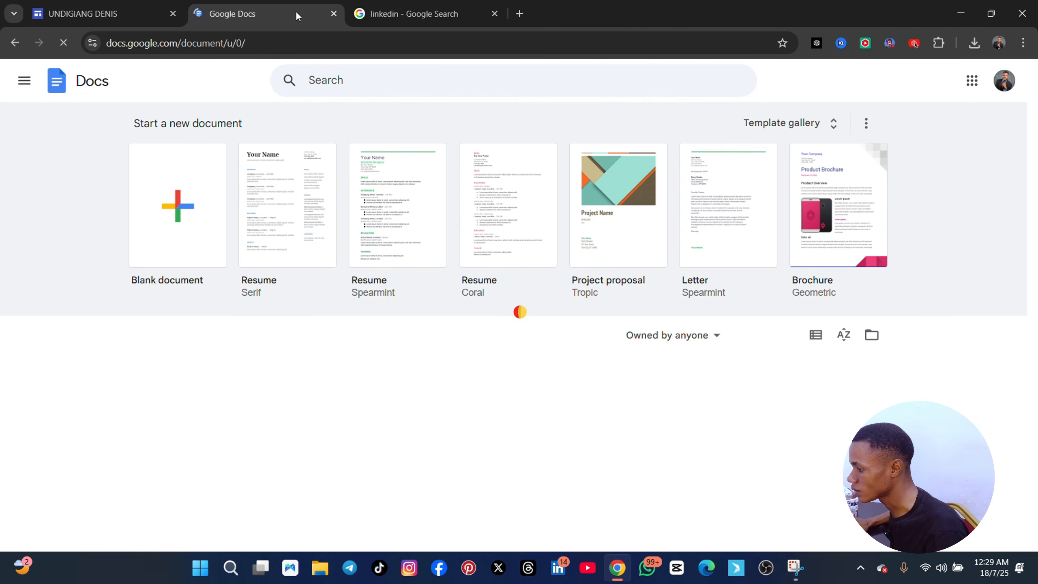
{"action": "left_click", "coordinate": [333, 13]}
{"action": "left_click", "coordinate": [359, 13]}
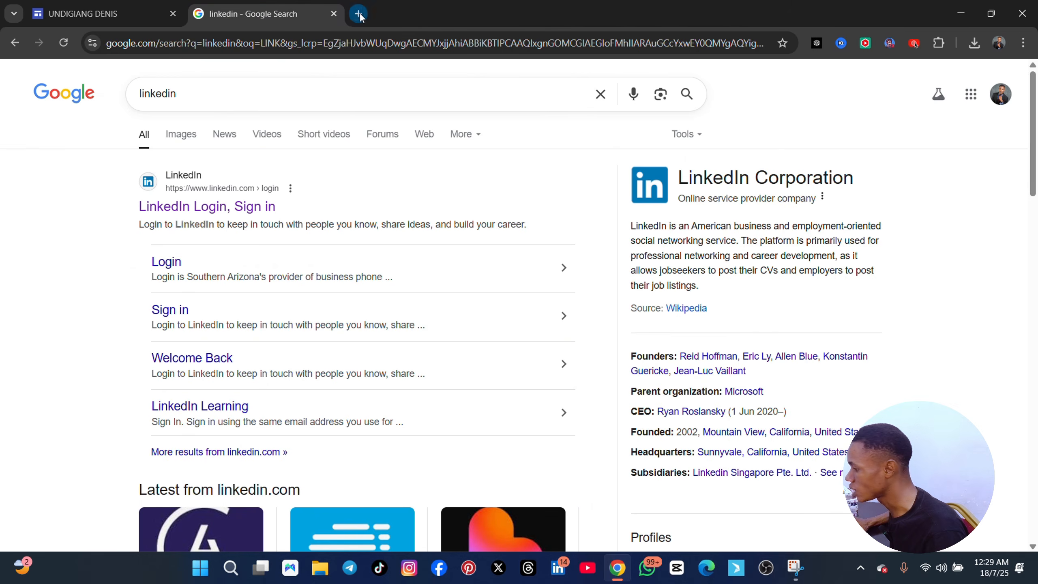
Switch to Google Forms and start a blank form
{"action": "left_click", "coordinate": [983, 103]}
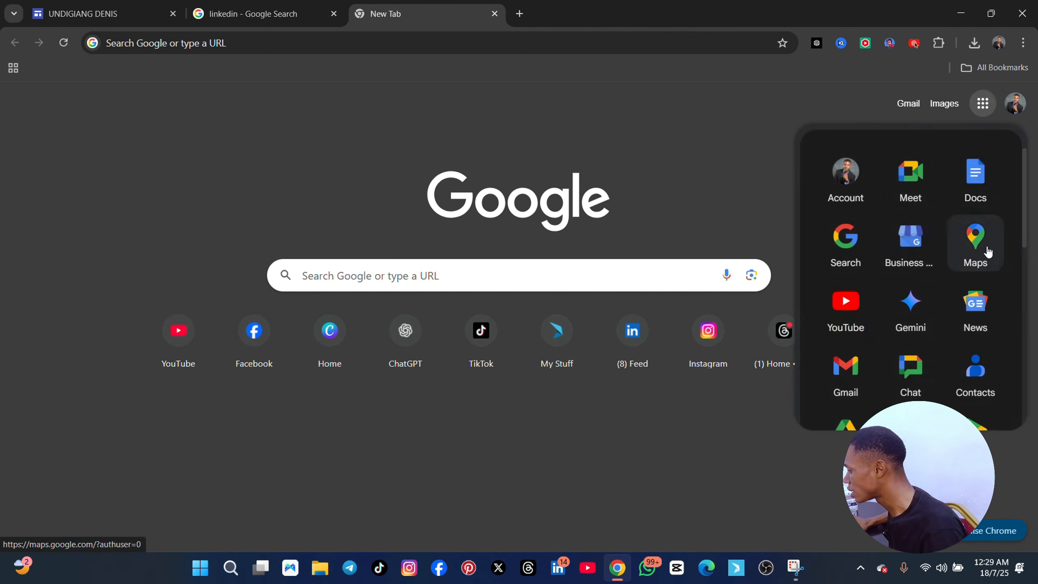
{"action": "scroll", "coordinate": [954, 311], "scroll_direction": "down", "scroll_amount": 10}
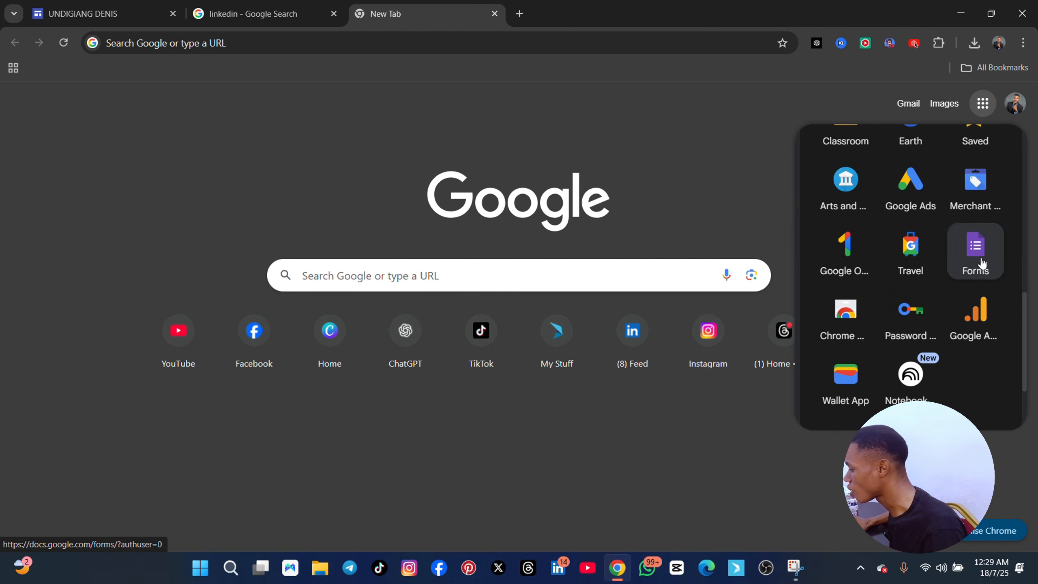
{"action": "left_click", "coordinate": [977, 257]}
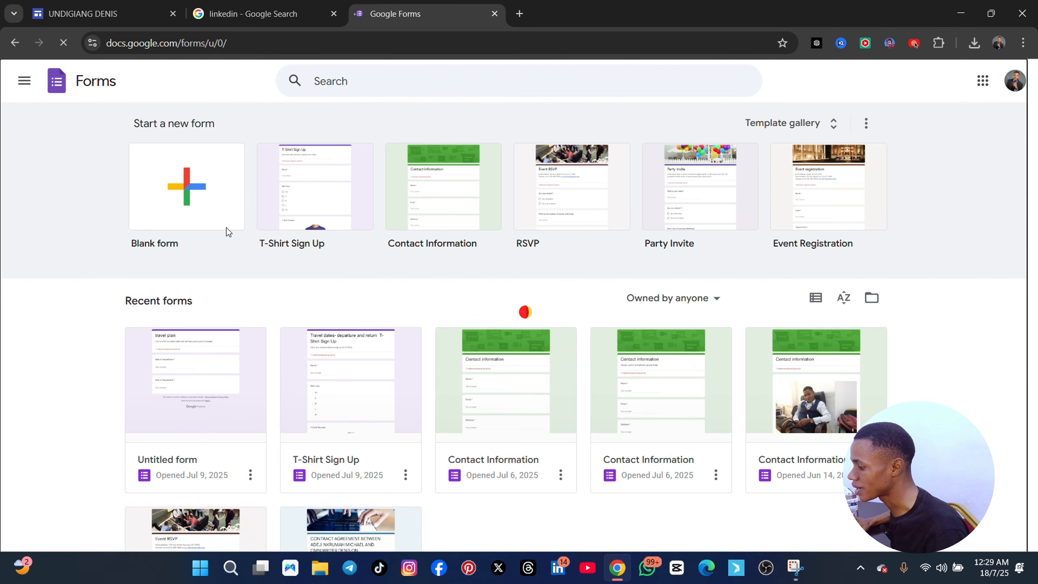
{"action": "left_click", "coordinate": [227, 230]}
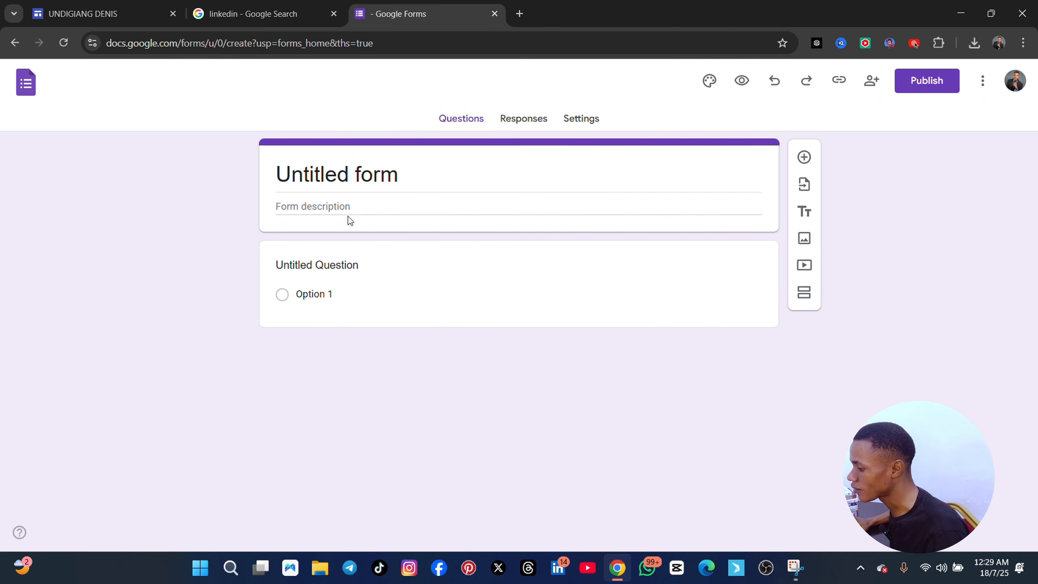
Replace the form's default title with "need help?"
{"action": "left_click", "coordinate": [471, 174]}
{"action": "triple_click", "coordinate": [548, 162]}
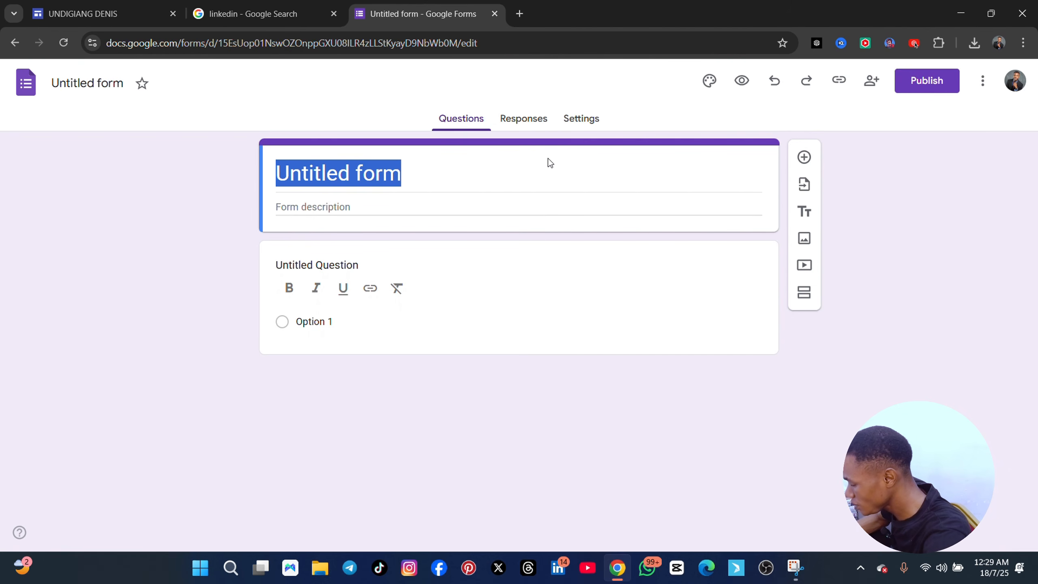
{"action": "left_click", "coordinate": [410, 172]}
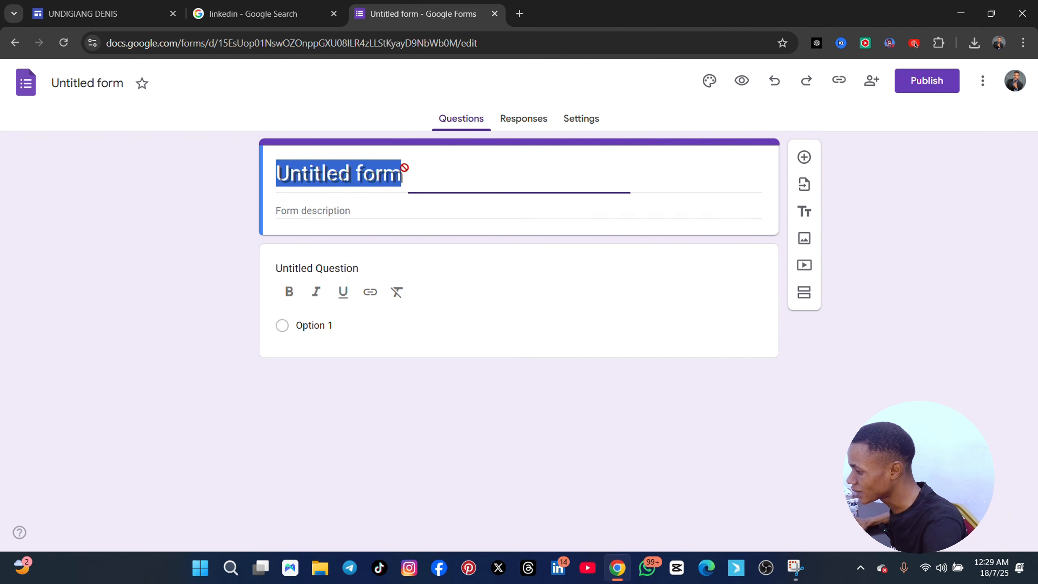
{"action": "type", "text": "bneed"}
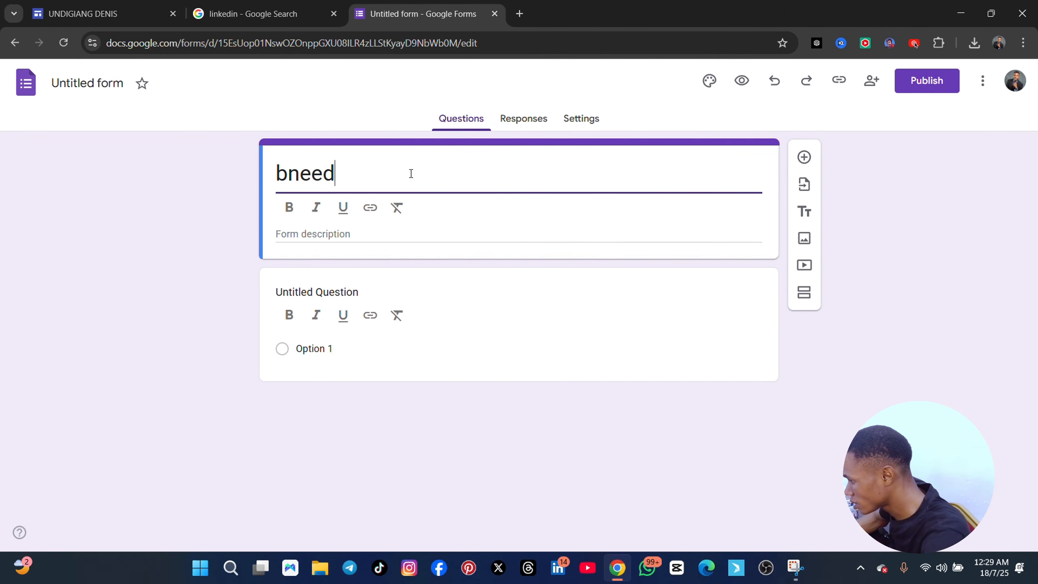
{"action": "key", "text": "BackSpace"}
{"action": "key", "text": "BackSpace"}
{"action": "key", "text": "BackSpace"}
{"action": "key", "text": "BackSpace"}
{"action": "key", "text": "BackSpace"}
{"action": "type", "text": "ne"}
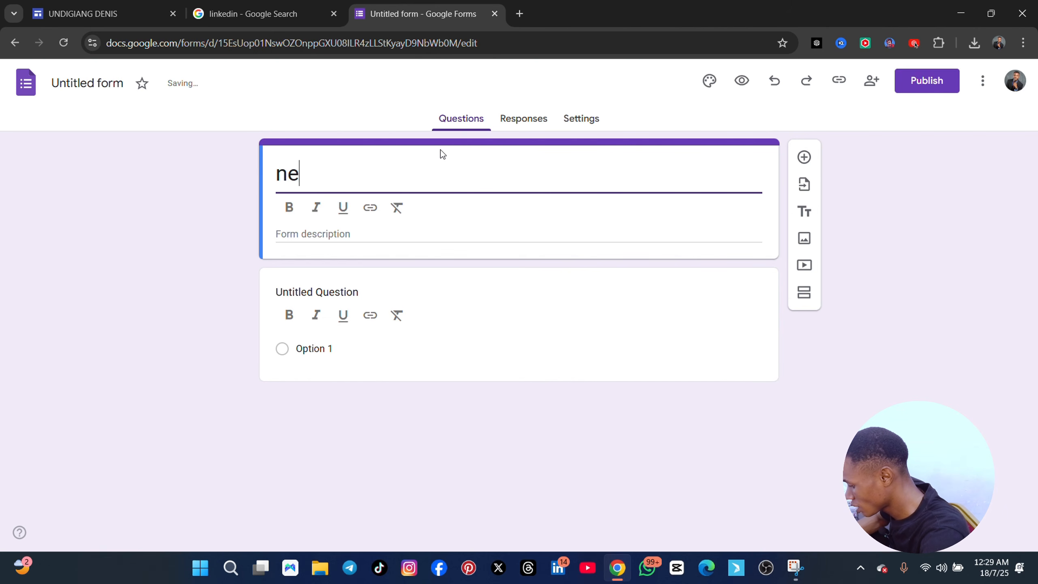
{"action": "type", "text": "ed help?"}
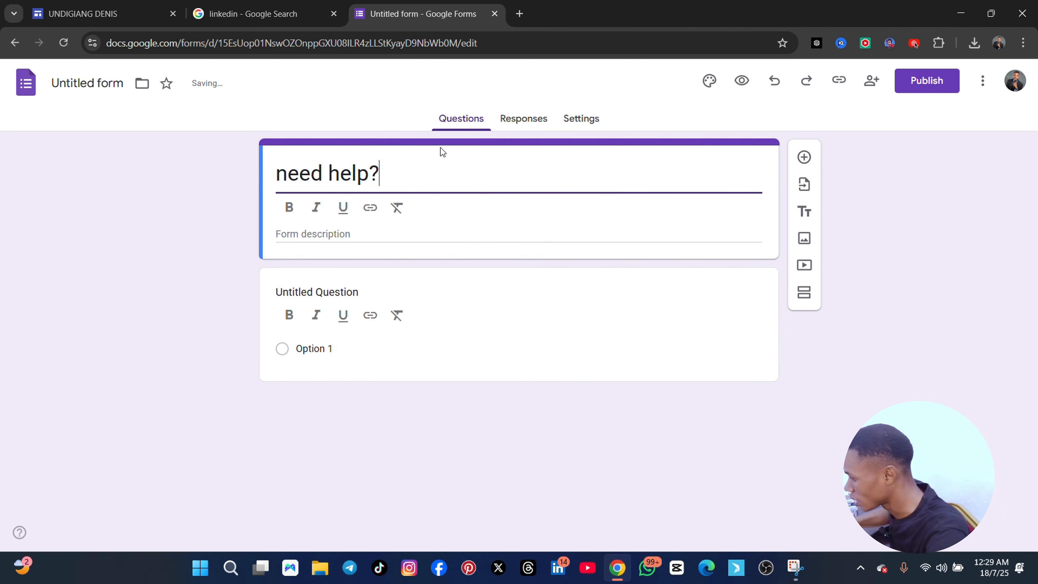
Enter "what will you want me to do for you?" as the form description
{"action": "left_click", "coordinate": [370, 230]}
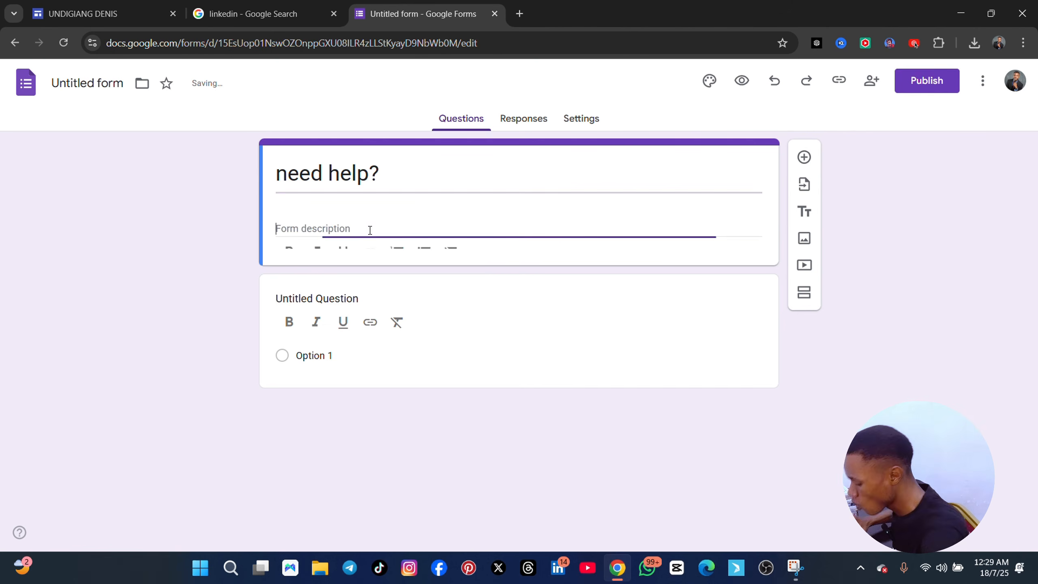
{"action": "type", "text": "s"}
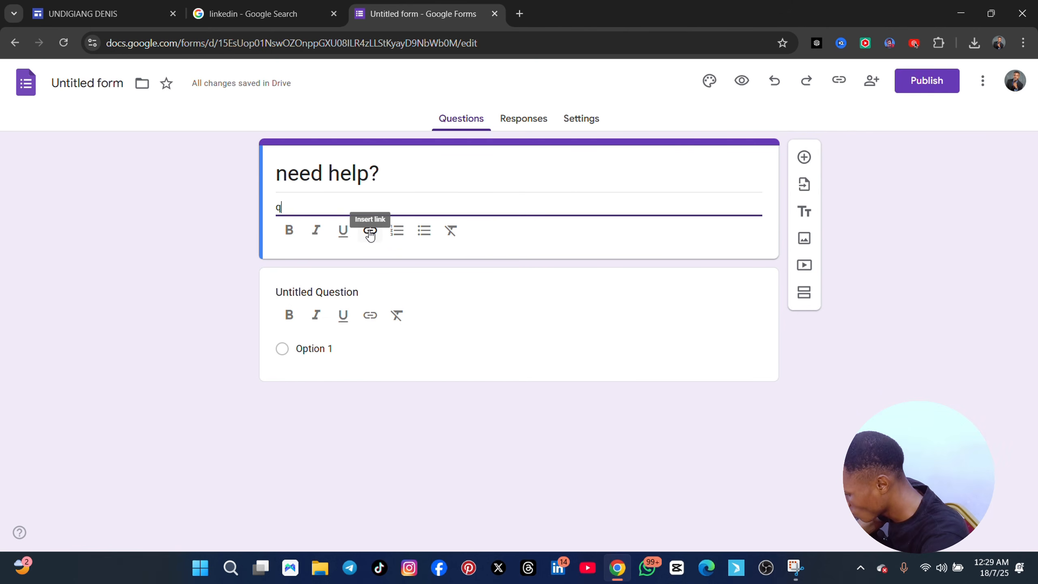
{"action": "key", "text": "BackSpace"}
{"action": "type", "text": "what w"}
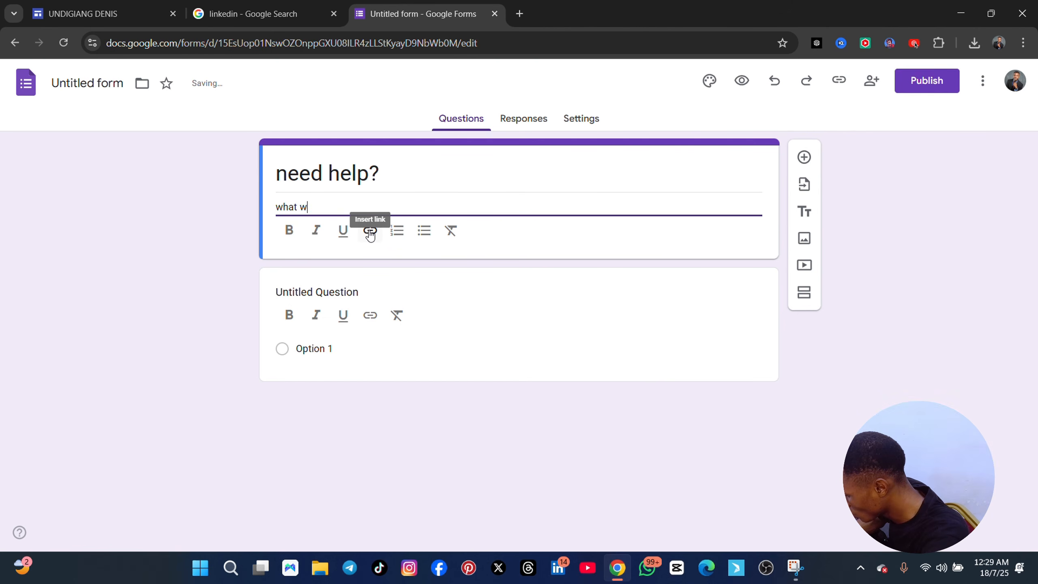
{"action": "type", "text": "ill you w"}
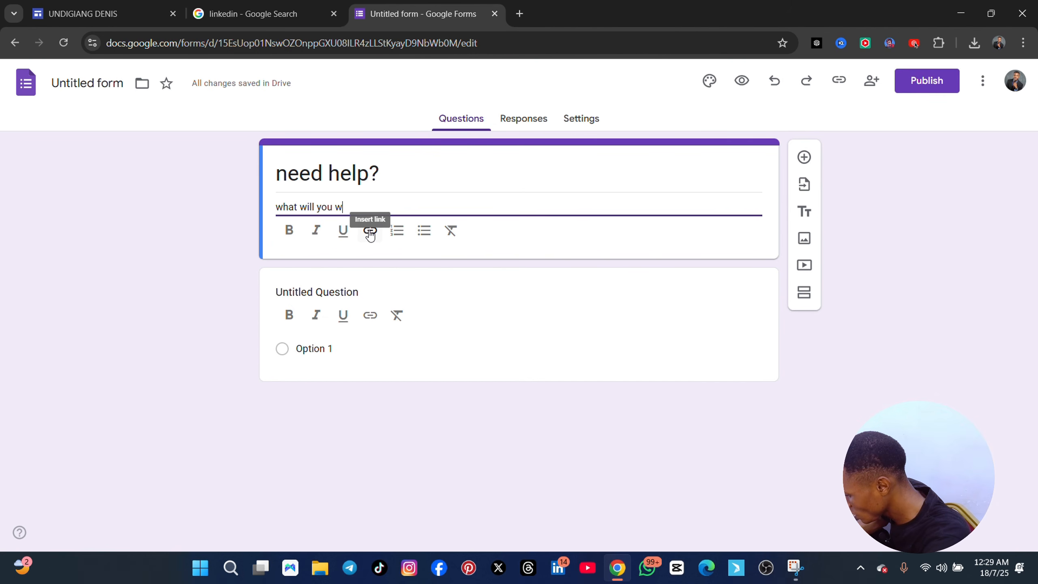
{"action": "type", "text": "ant me to do g"}
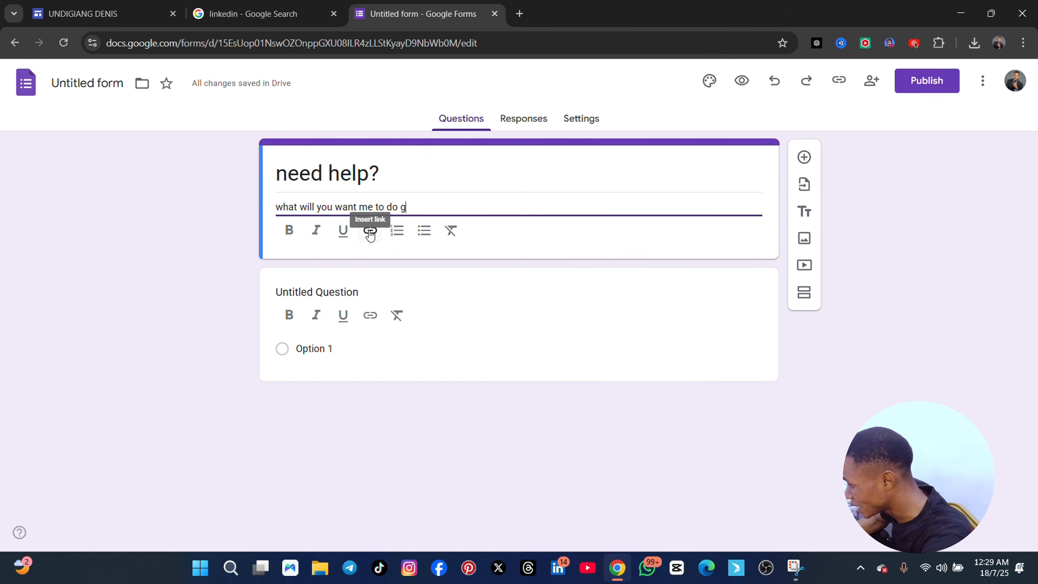
{"action": "key", "text": "BackSpace"}
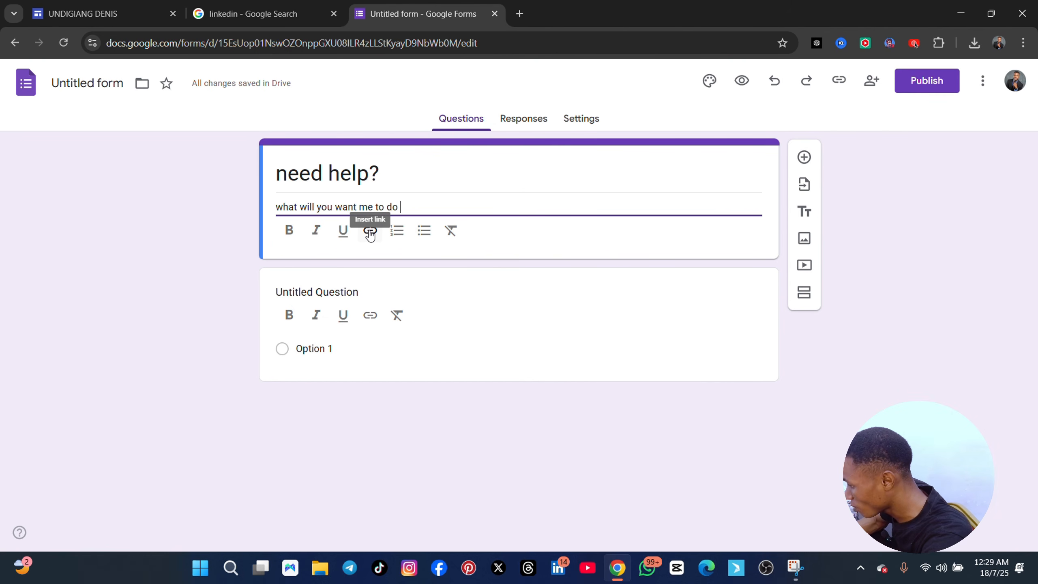
{"action": "type", "text": "for you"}
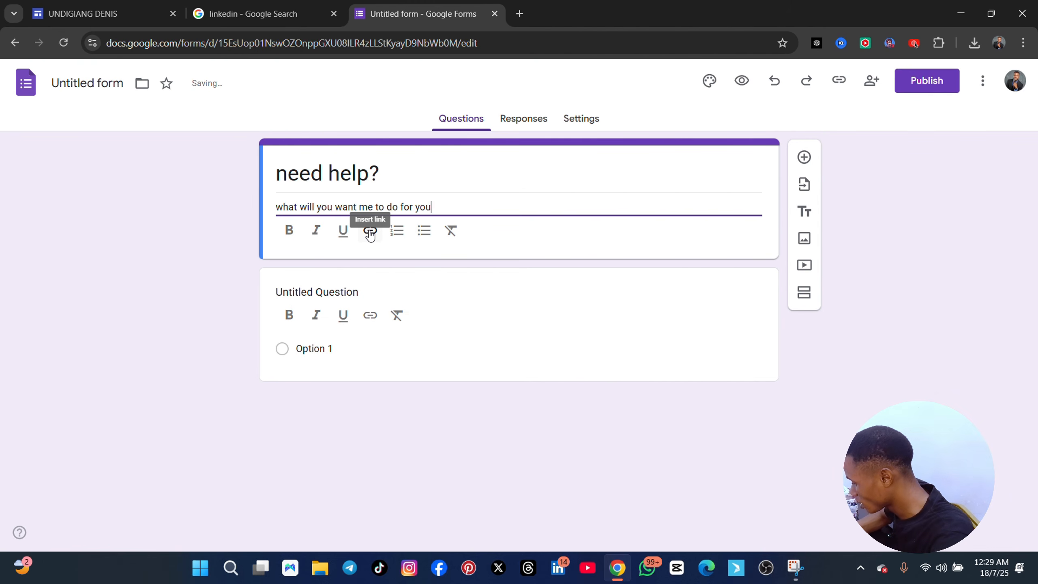
{"action": "type", "text": "?"}
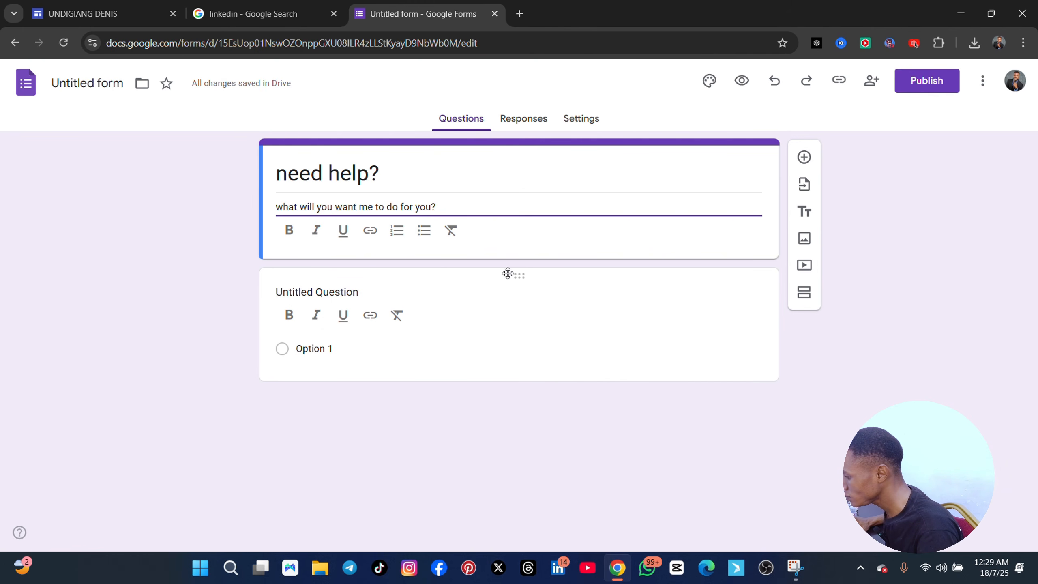
Add a blank question, and move the description text "what will you want me to do for you?" into the form title after "need help?"
{"action": "left_click", "coordinate": [804, 160]}
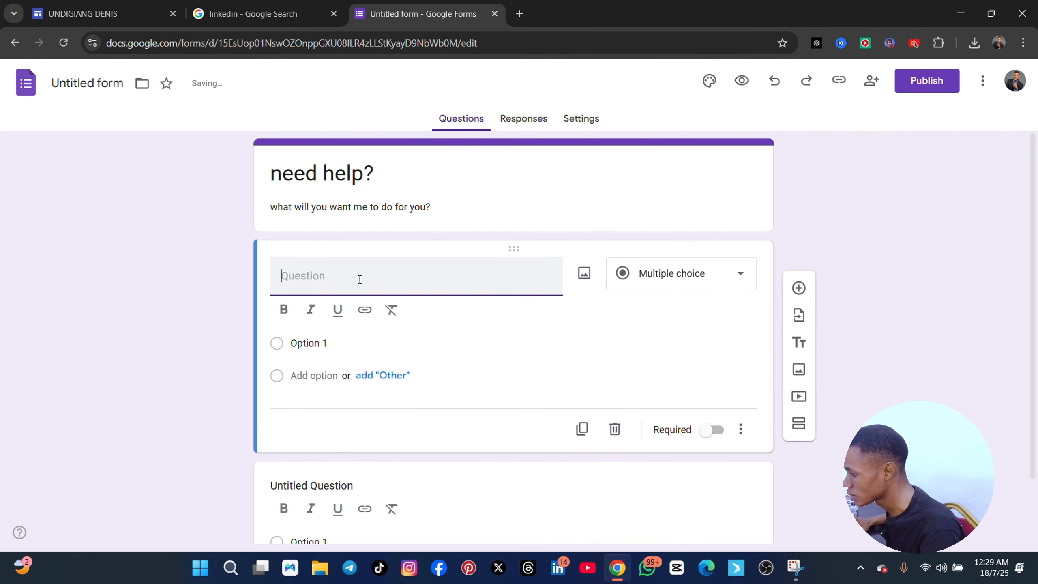
{"action": "left_click", "coordinate": [450, 203]}
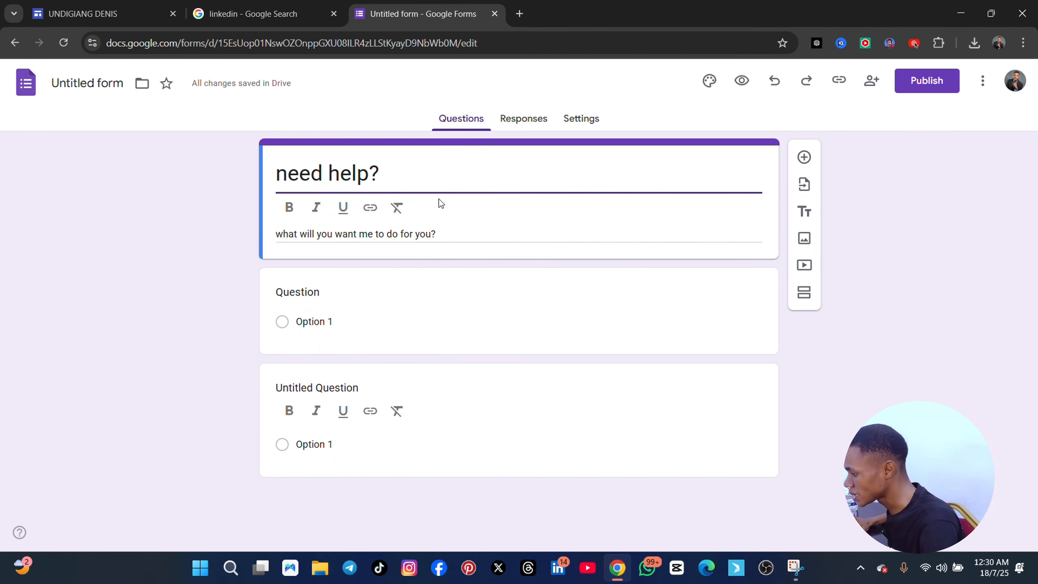
{"action": "triple_click", "coordinate": [438, 235]}
{"action": "key", "text": "ctrl+c"}
{"action": "key", "text": "BackSpace"}
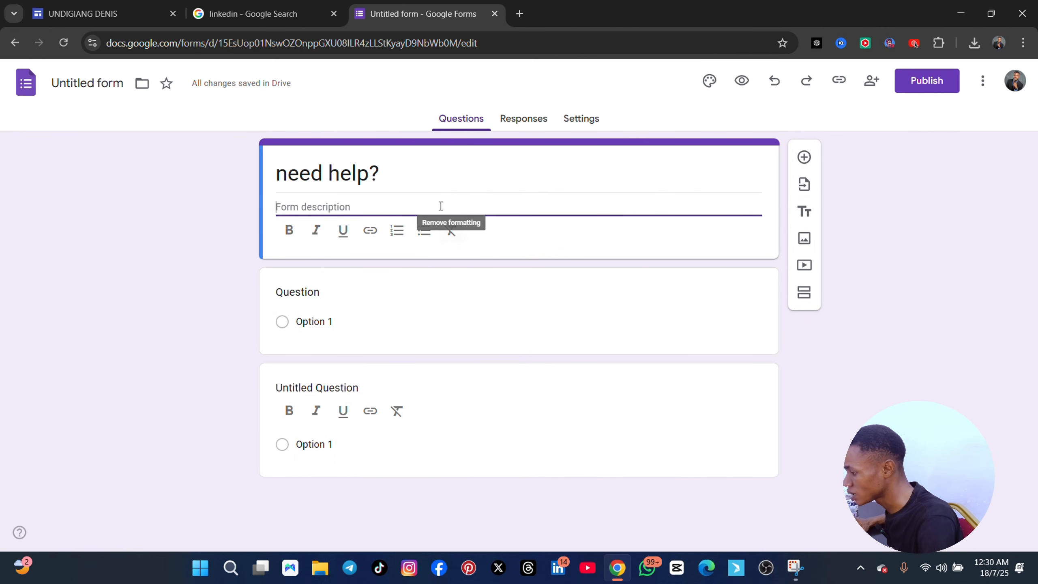
{"action": "left_click", "coordinate": [411, 172]}
{"action": "key", "text": "ctrl+v"}
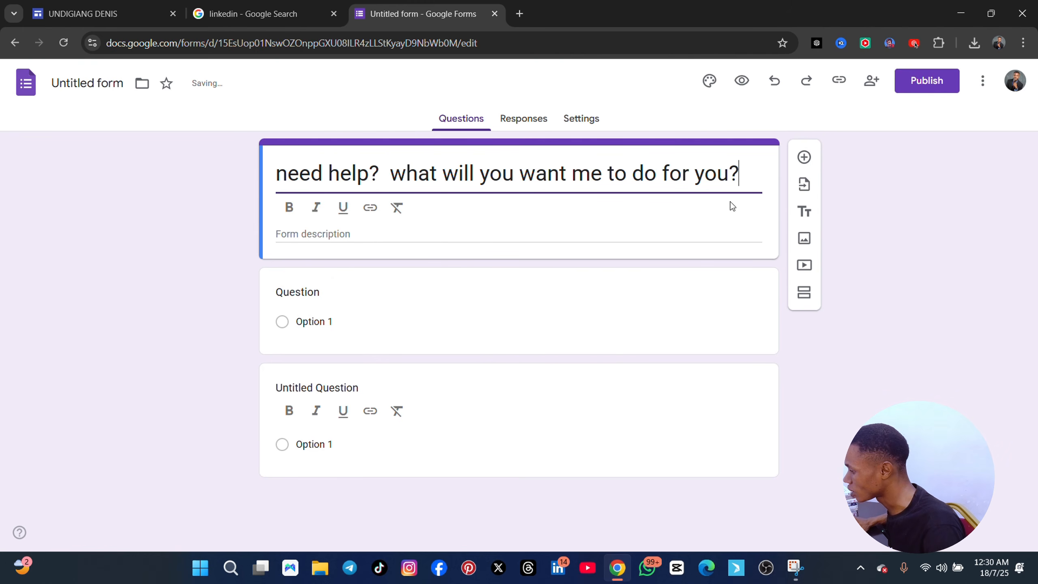
Add two questions below the form title, "what are your goals" and "what are your challenges"
{"action": "left_click", "coordinate": [804, 157]}
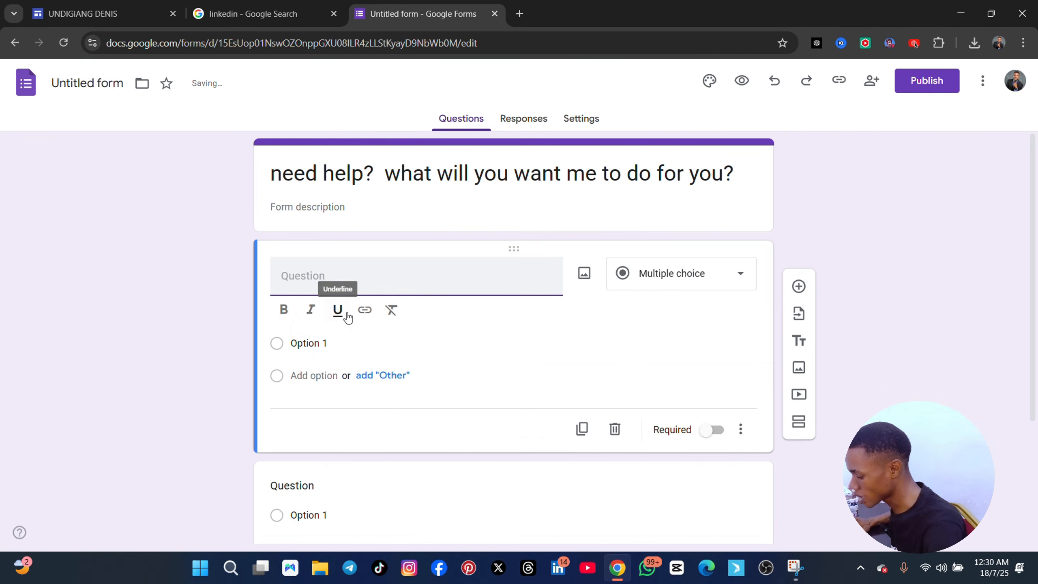
{"action": "type", "text": "what "}
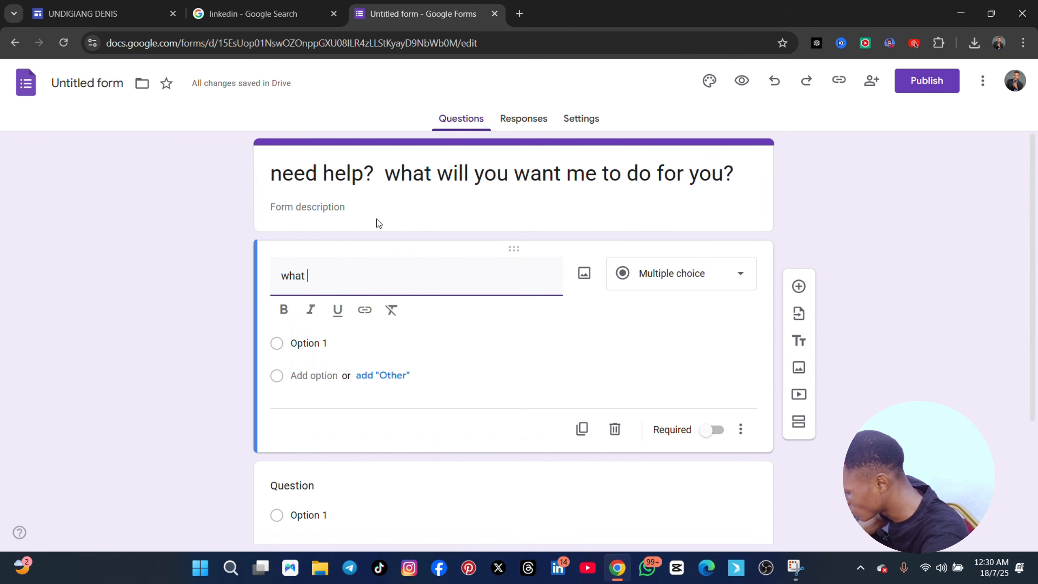
{"action": "type", "text": "are your goals"}
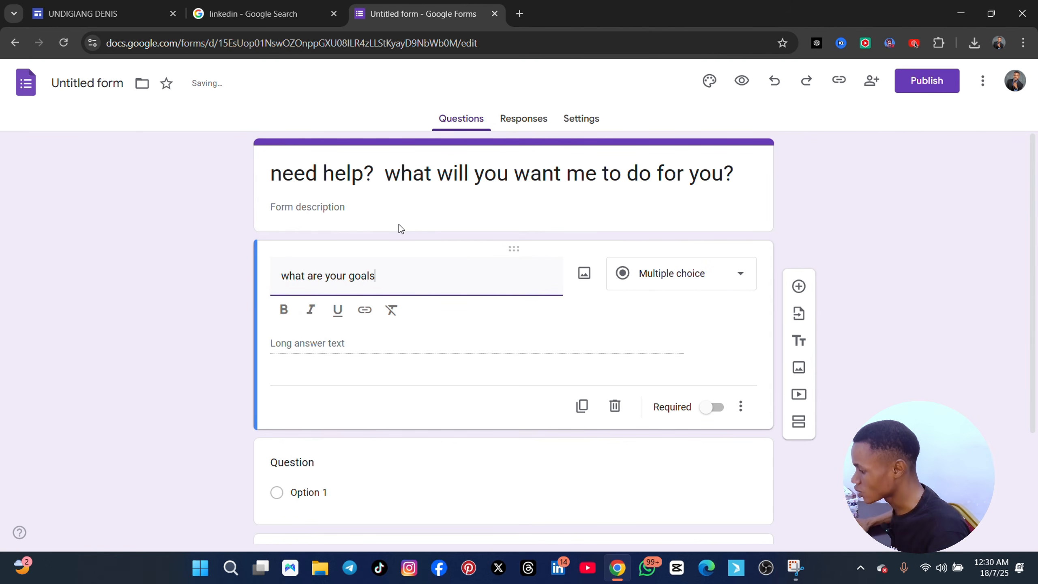
{"action": "left_click", "coordinate": [798, 286]}
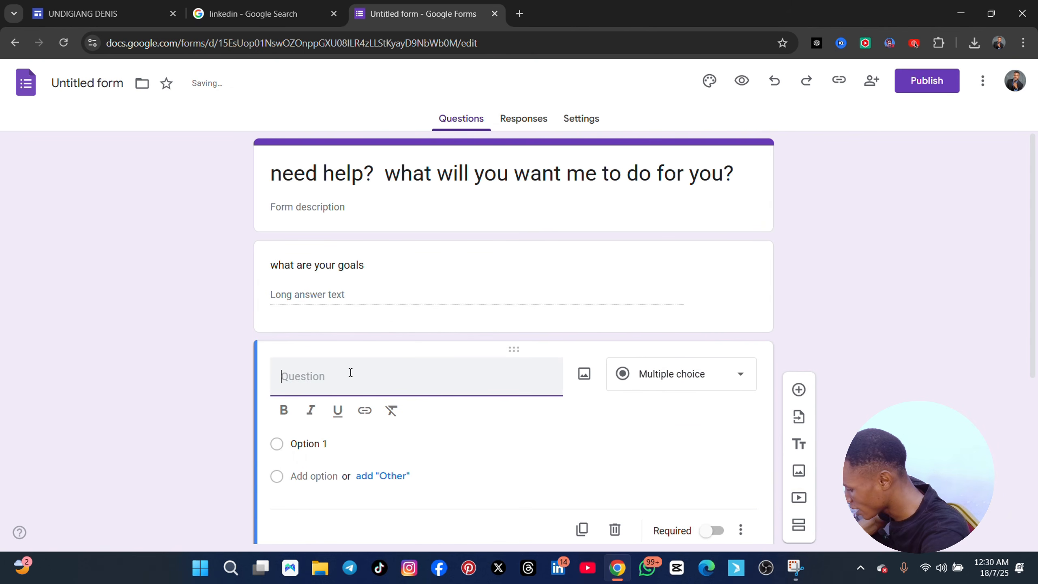
{"action": "type", "text": "what a"}
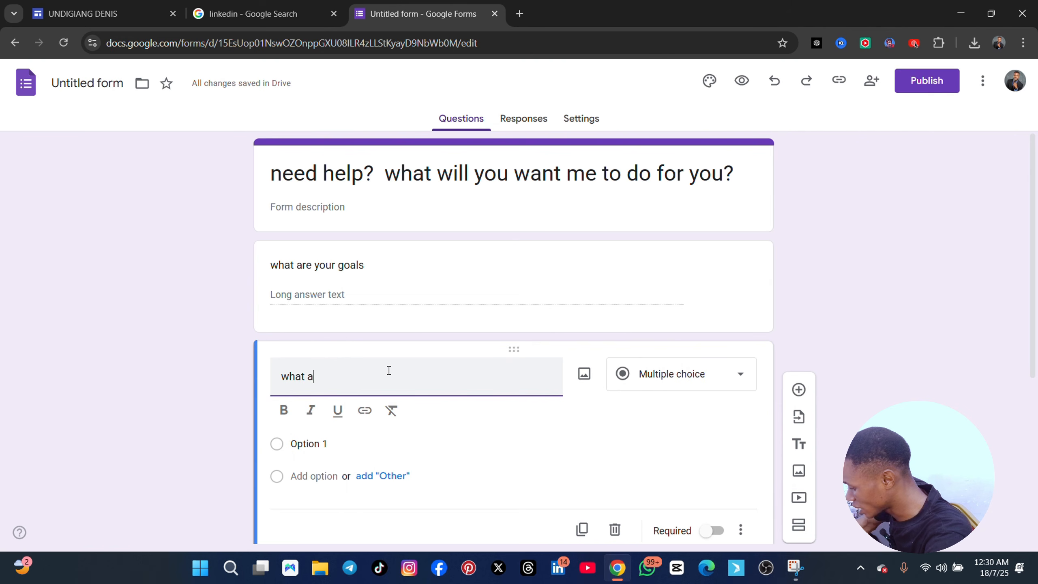
{"action": "type", "text": "your"}
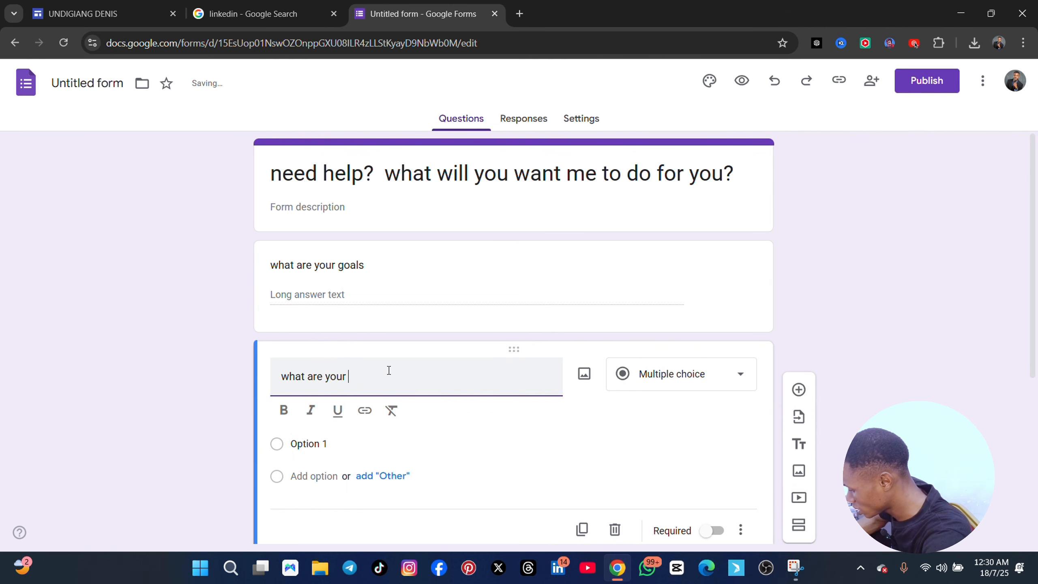
{"action": "type", "text": " challenges"}
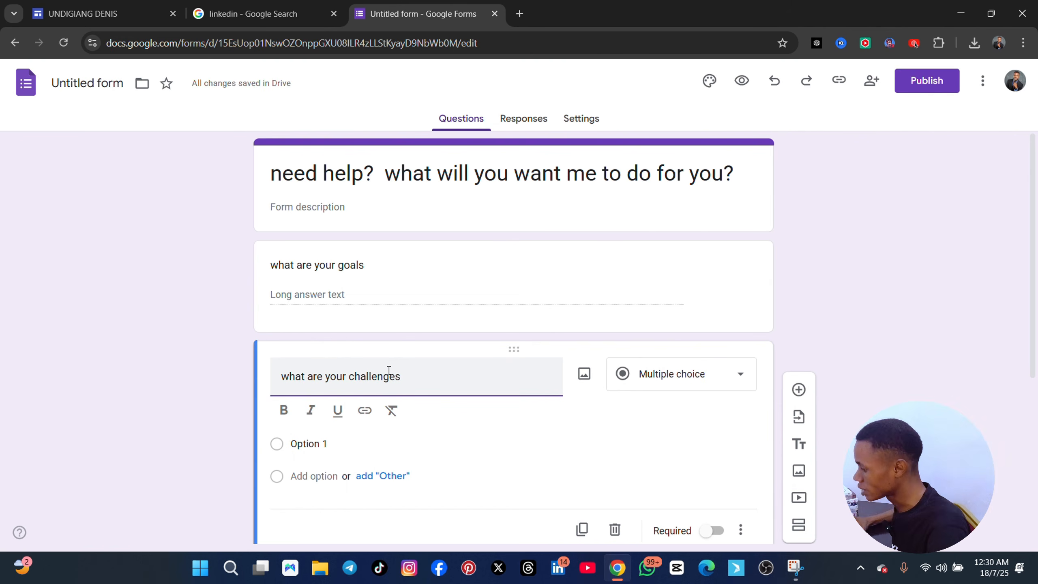
Add a third question reading "what area would you want to focus" below the challenges question
{"action": "left_click", "coordinate": [798, 389]}
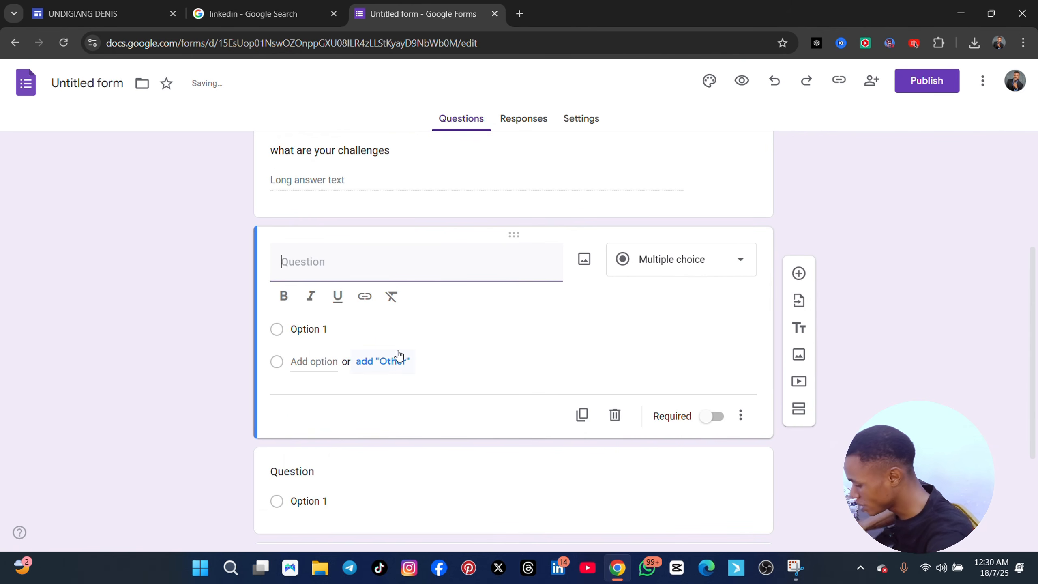
{"action": "type", "text": "what "}
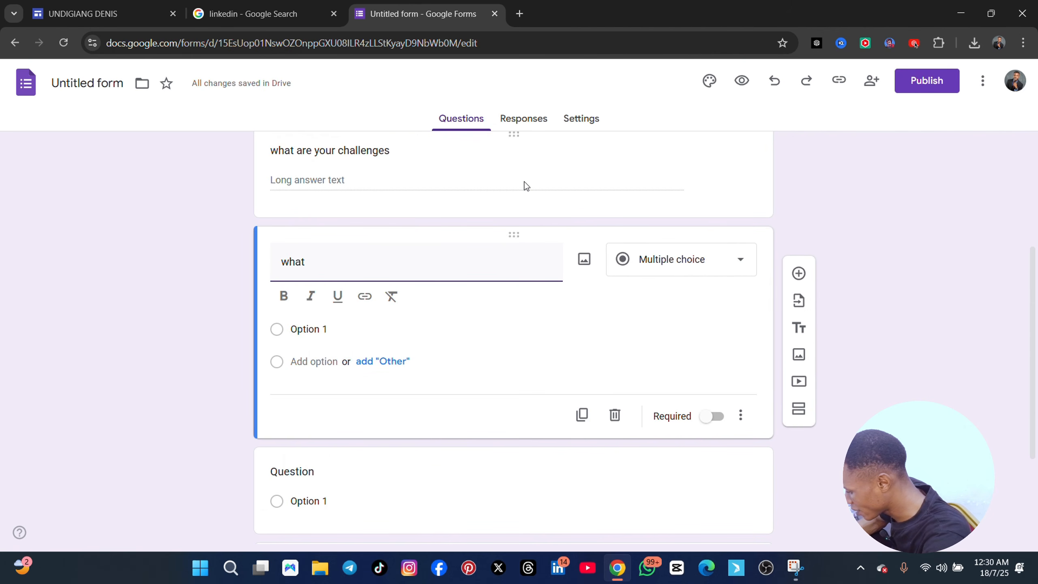
{"action": "type", "text": "area would "}
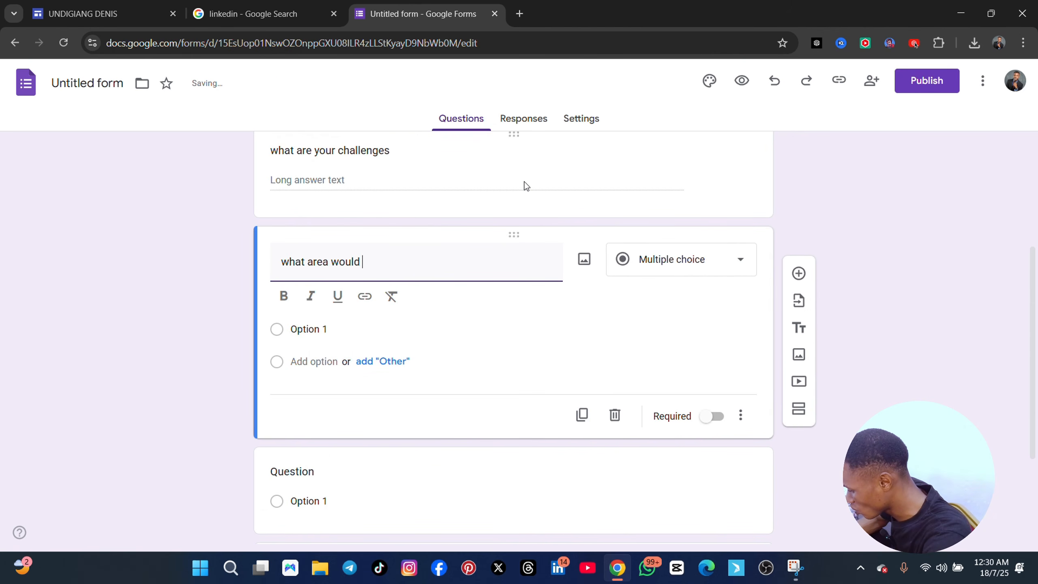
{"action": "type", "text": "you want t"}
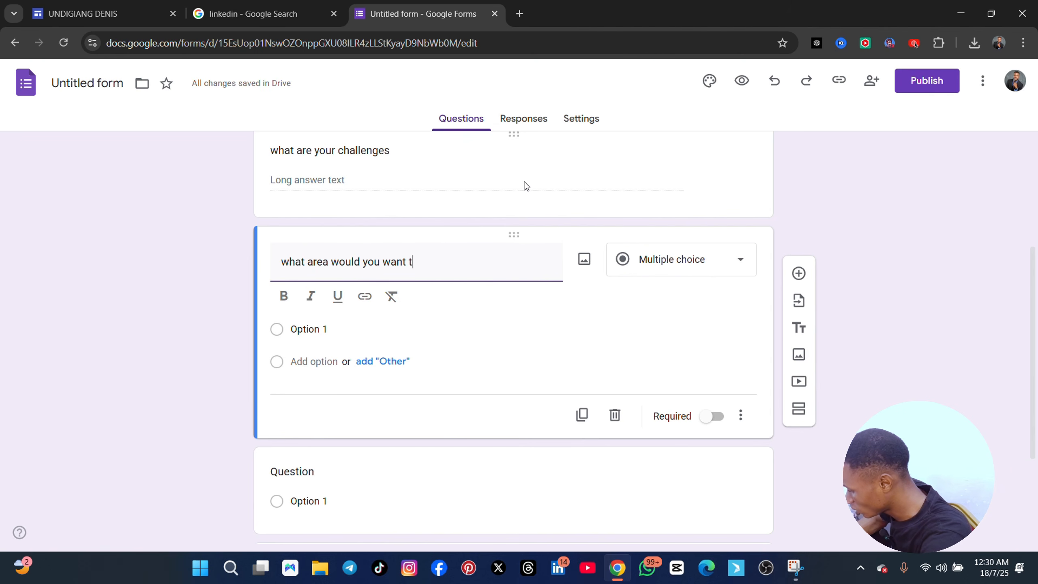
{"action": "type", "text": "o concentrate"}
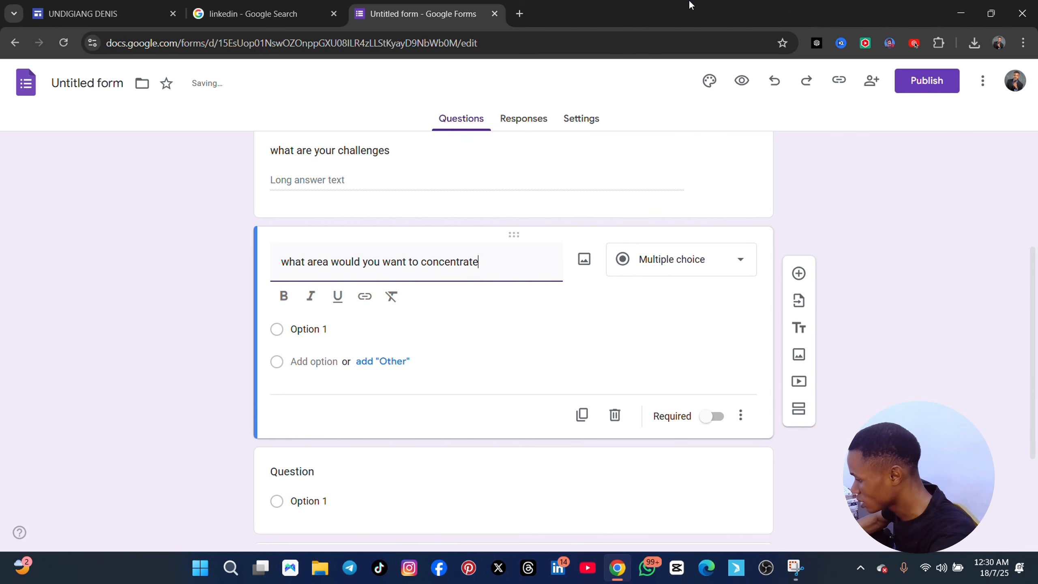
{"action": "key", "text": "BackSpace"}
{"action": "key", "text": "BackSpace"}
{"action": "key", "text": "BackSpace"}
{"action": "key", "text": "BackSpace"}
{"action": "key", "text": "BackSpace"}
{"action": "key", "text": "BackSpace"}
{"action": "key", "text": "BackSpace"}
{"action": "key", "text": "BackSpace"}
{"action": "key", "text": "BackSpace"}
{"action": "key", "text": "BackSpace"}
{"action": "key", "text": "BackSpace"}
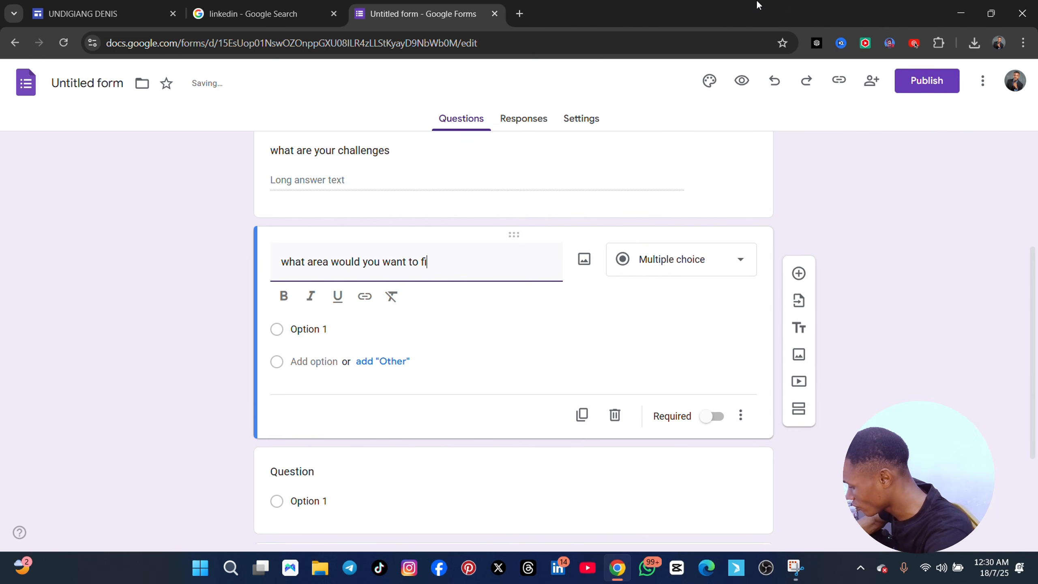
{"action": "type", "text": "fic"}
{"action": "key", "text": "BackSpace"}
{"action": "key", "text": "BackSpace"}
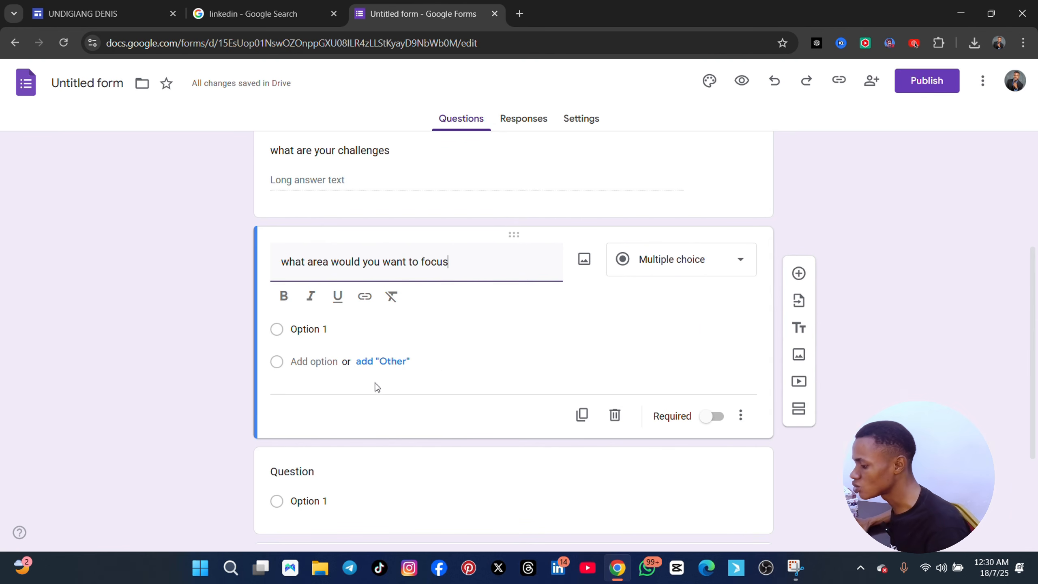
Make the text of the "what are your challenges" question bold
{"action": "scroll", "coordinate": [437, 316], "scroll_direction": "up", "scroll_amount": 1}
{"action": "scroll", "coordinate": [437, 316], "scroll_direction": "up", "scroll_amount": 4}
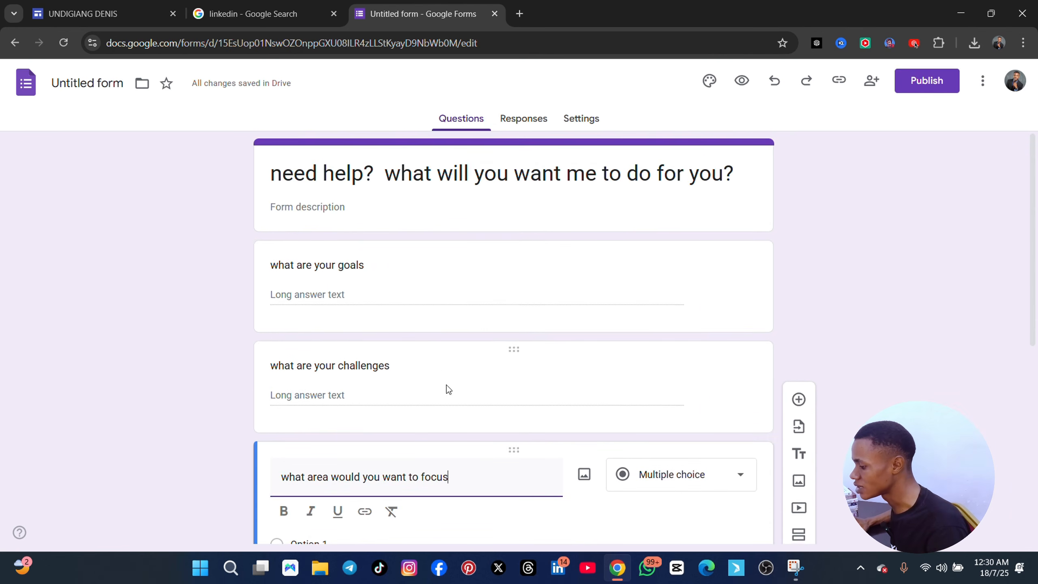
{"action": "scroll", "coordinate": [447, 389], "scroll_direction": "down", "scroll_amount": 3}
{"action": "scroll", "coordinate": [428, 286], "scroll_direction": "up", "scroll_amount": 3}
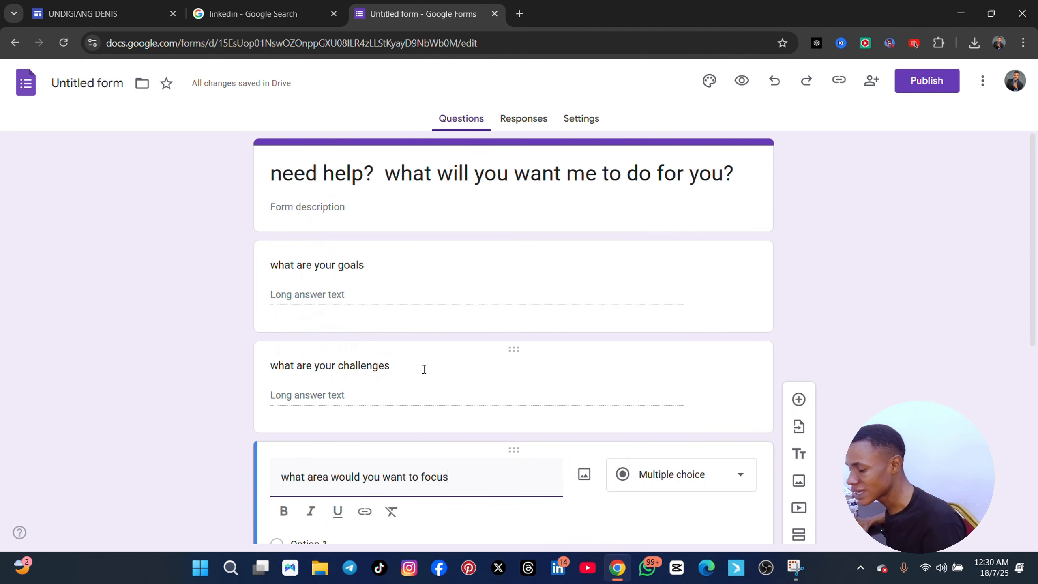
{"action": "left_click", "coordinate": [388, 366]}
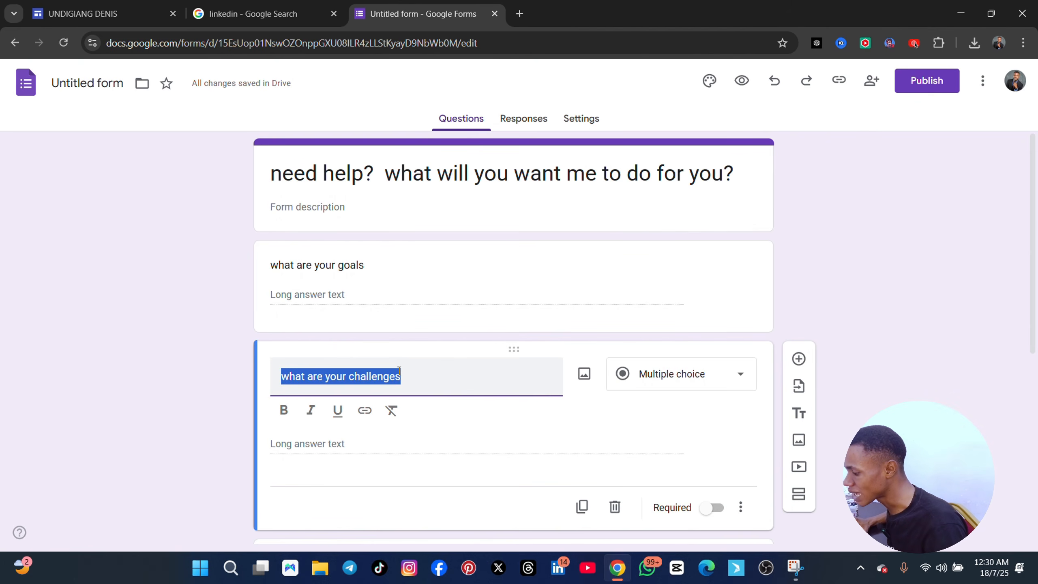
{"action": "left_click", "coordinate": [402, 374]}
{"action": "left_click_drag", "start_coordinate": [410, 378], "coordinate": [286, 373]}
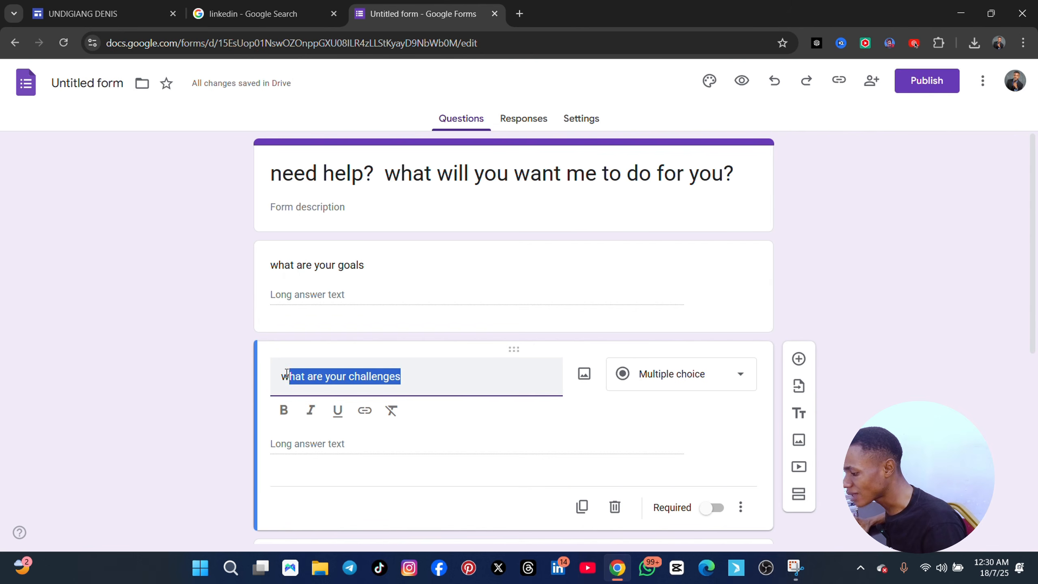
{"action": "left_click", "coordinate": [283, 409]}
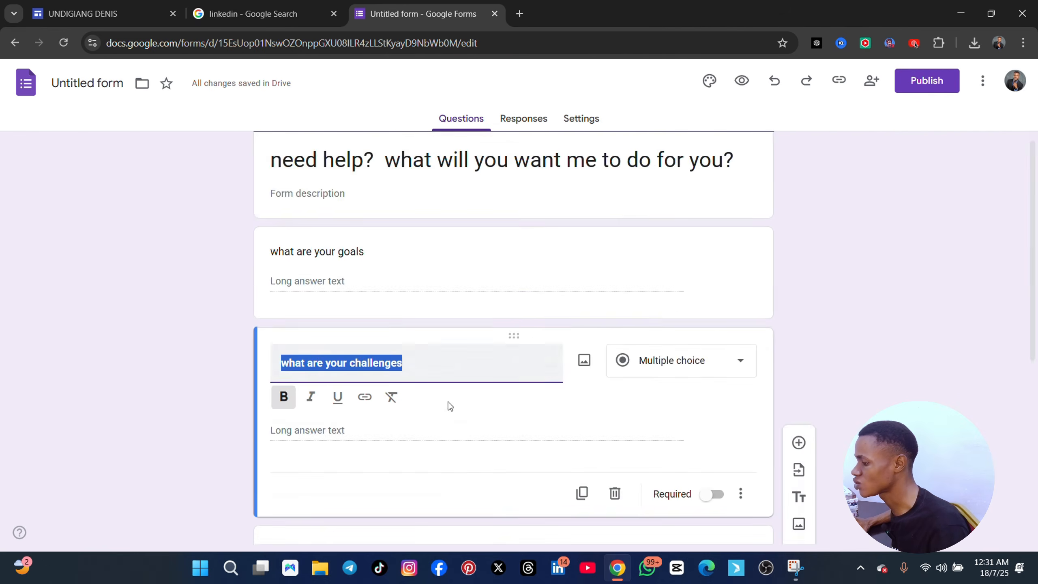
Examine the form's responses and its settings, including the presentation options and the form and question defaults
{"action": "left_click", "coordinate": [527, 121]}
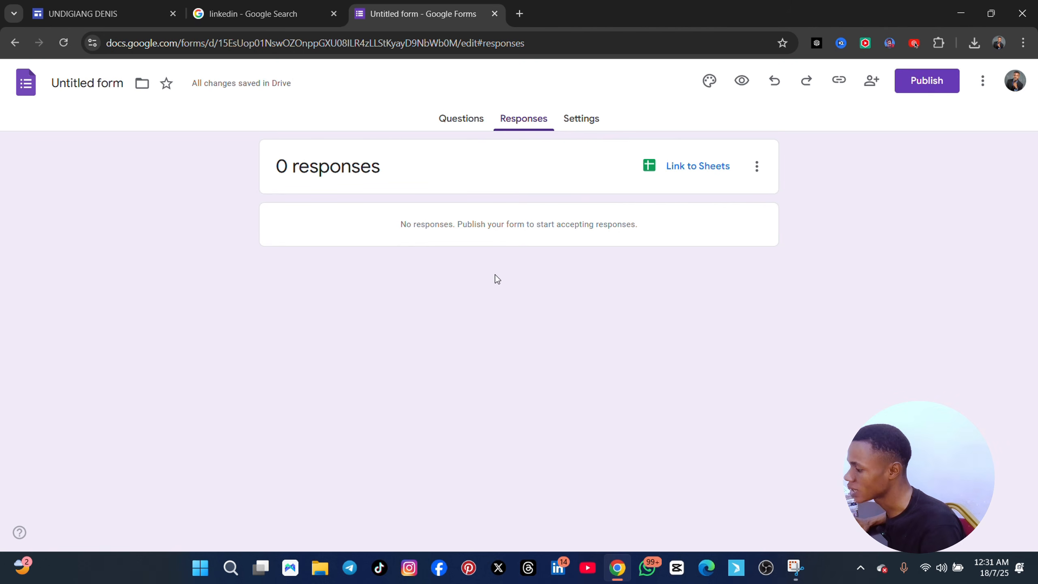
{"action": "left_click", "coordinate": [576, 128]}
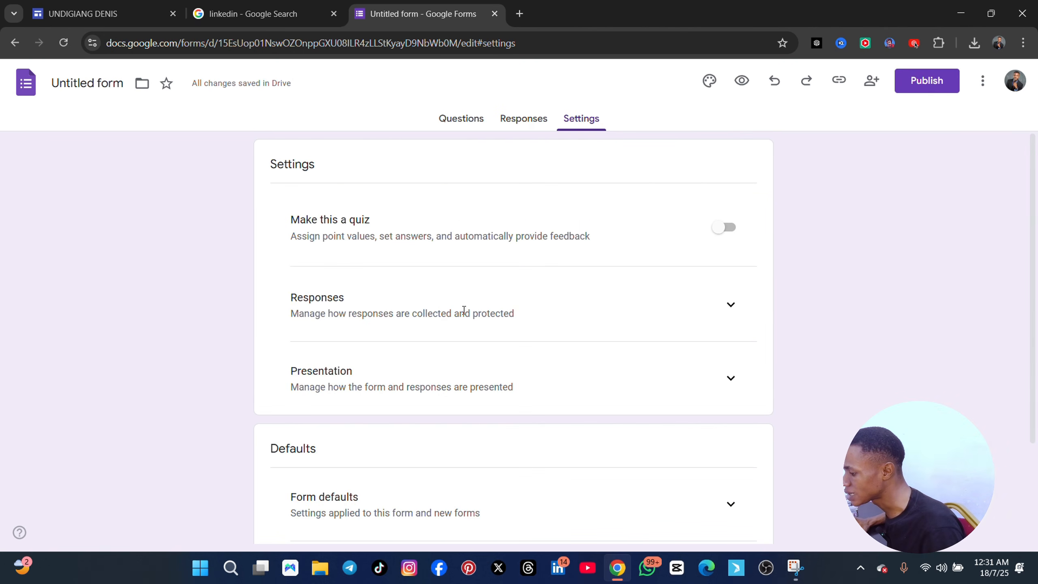
{"action": "scroll", "coordinate": [461, 310], "scroll_direction": "down", "scroll_amount": 2}
{"action": "scroll", "coordinate": [449, 303], "scroll_direction": "up", "scroll_amount": 2}
{"action": "scroll", "coordinate": [531, 265], "scroll_direction": "down", "scroll_amount": 3}
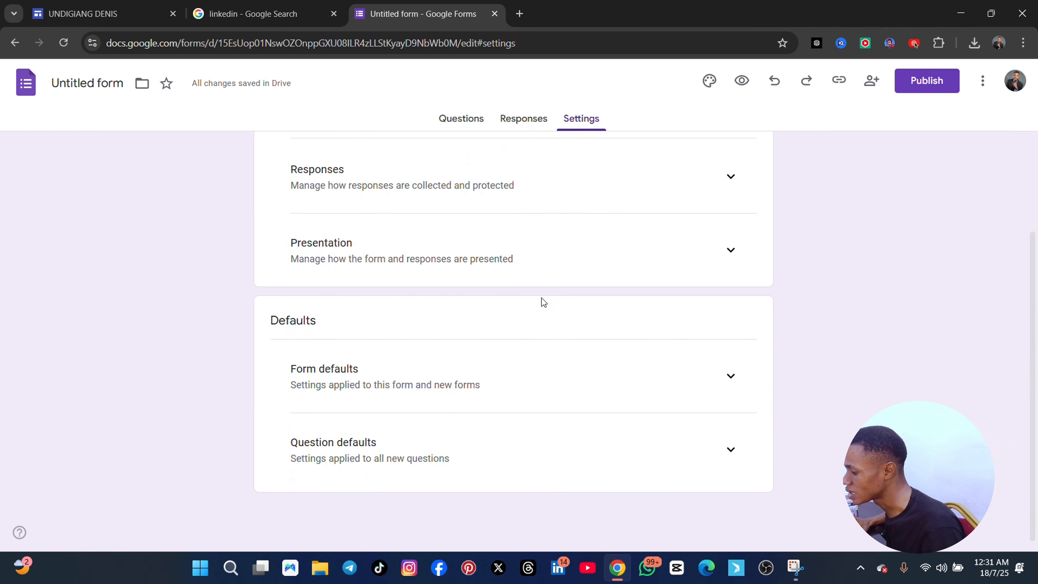
{"action": "scroll", "coordinate": [622, 360], "scroll_direction": "up", "scroll_amount": 2}
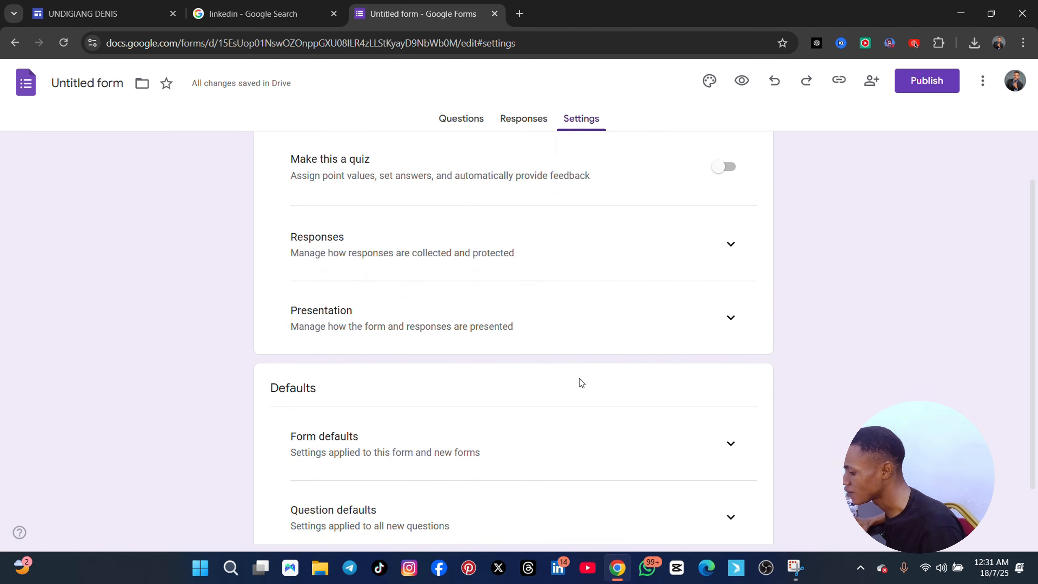
Name the form file "need help? what will you want me to do for you?" to match its title and publish the form
{"action": "scroll", "coordinate": [662, 393], "scroll_direction": "down", "scroll_amount": 2}
{"action": "scroll", "coordinate": [584, 336], "scroll_direction": "up", "scroll_amount": 3}
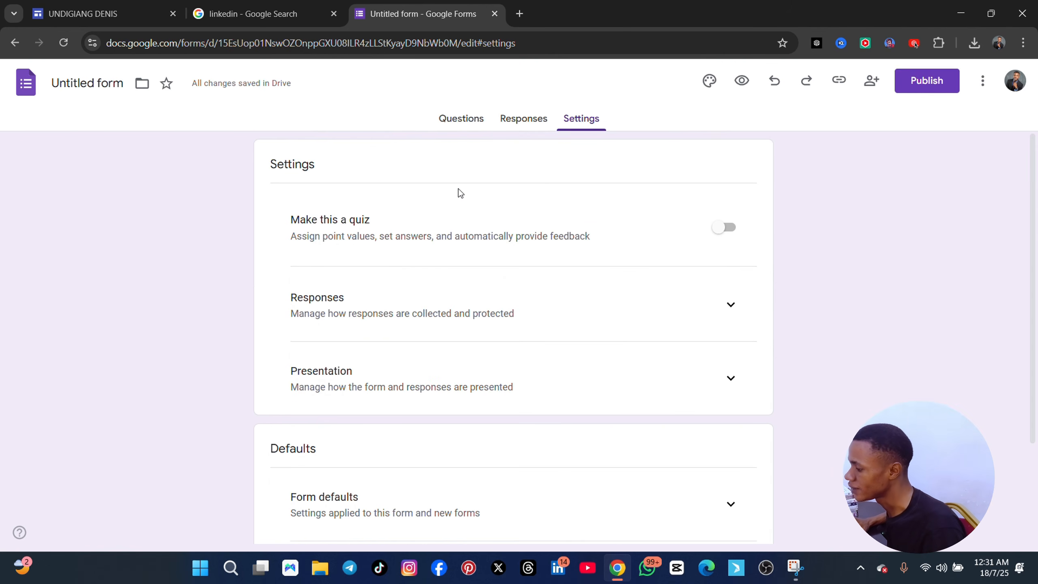
{"action": "left_click", "coordinate": [465, 129]}
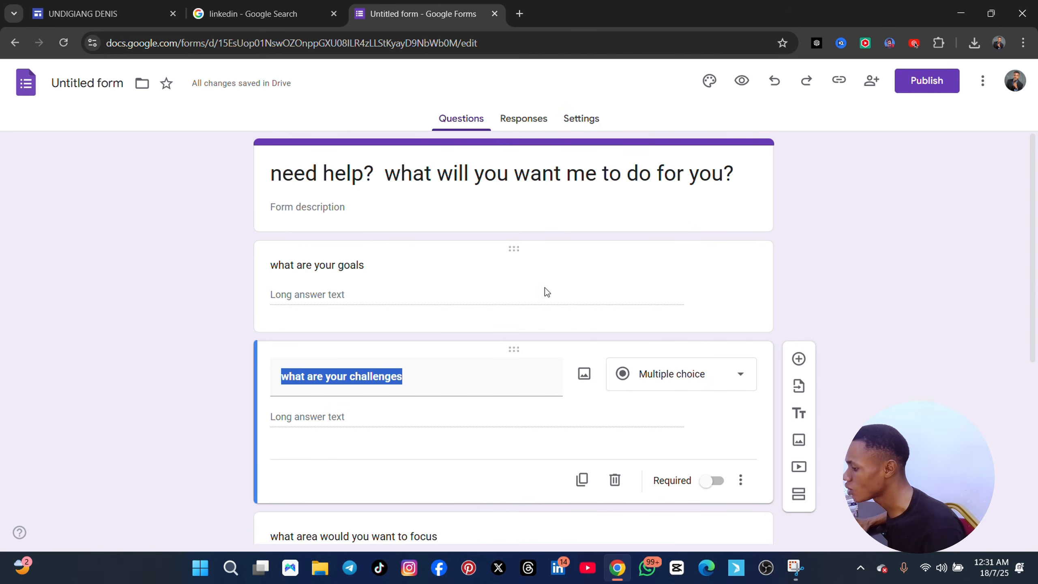
{"action": "left_click", "coordinate": [100, 83]}
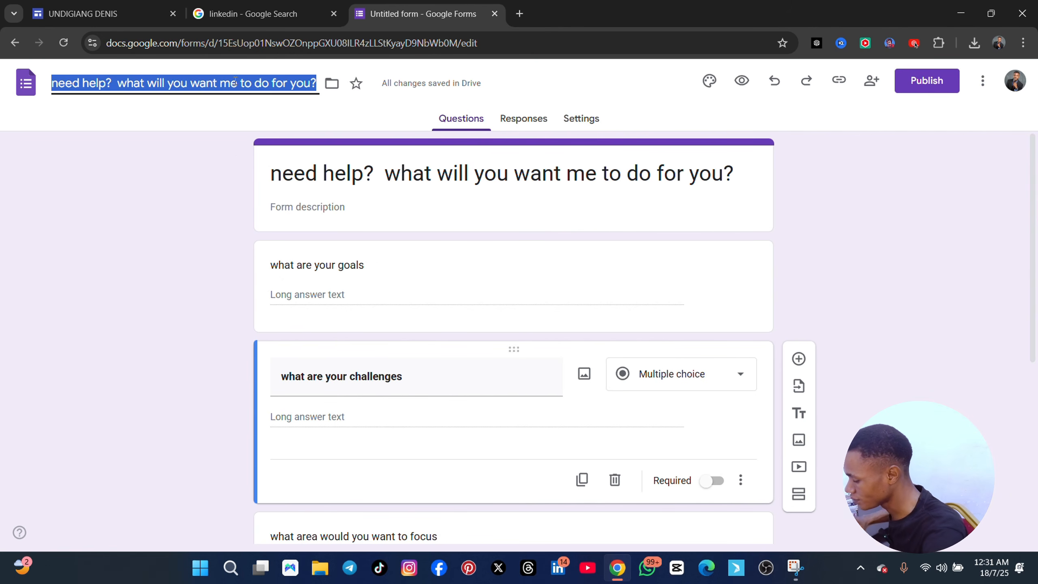
{"action": "key", "text": "Return"}
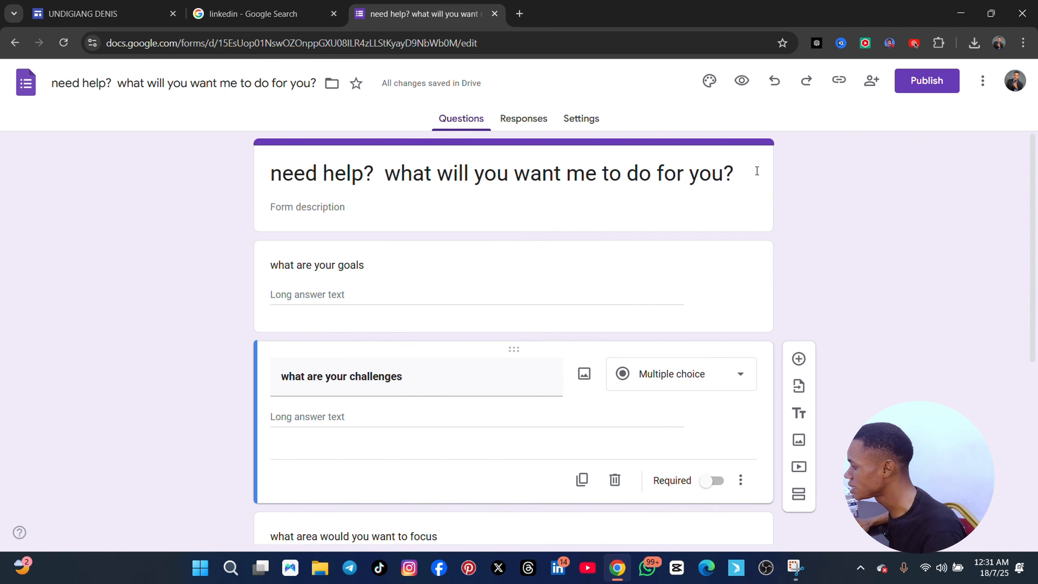
{"action": "left_click", "coordinate": [925, 87]}
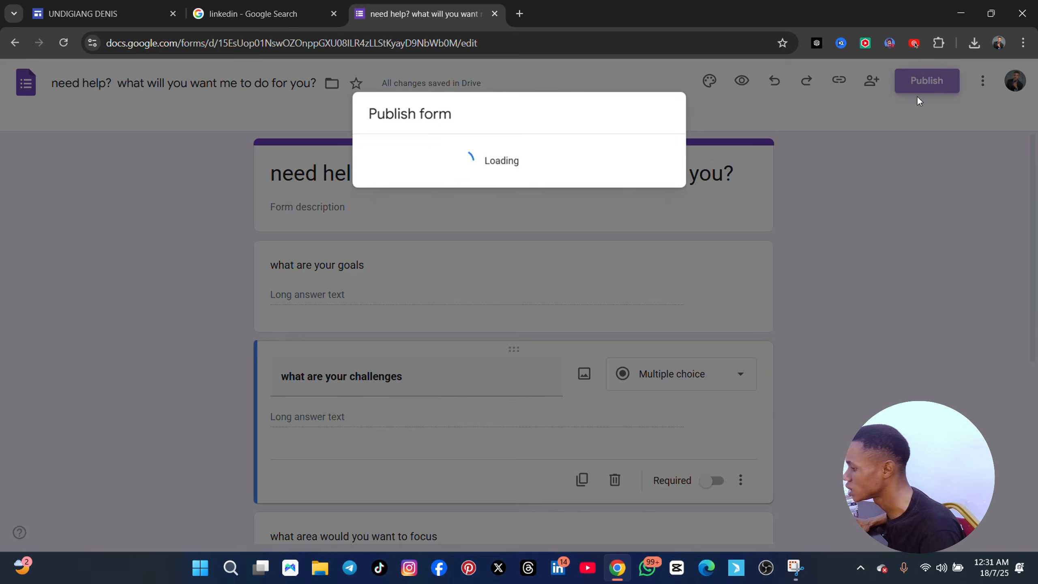
{"action": "left_click", "coordinate": [640, 283]}
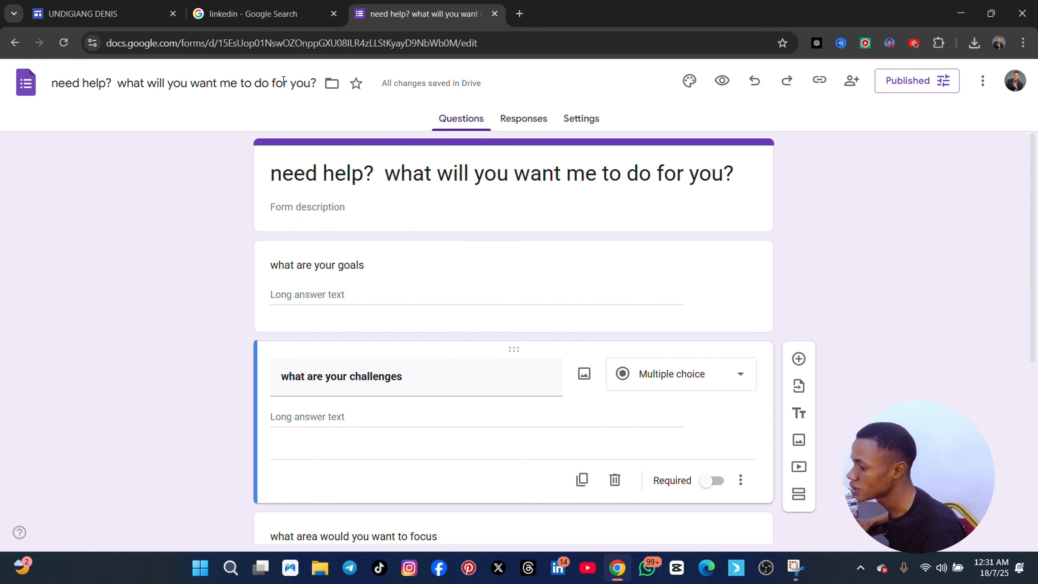
Switch to Google Sites and insert the "need help?" form, together with the already selected untitled form, into the LET'S TALK page
{"action": "left_click", "coordinate": [122, 16]}
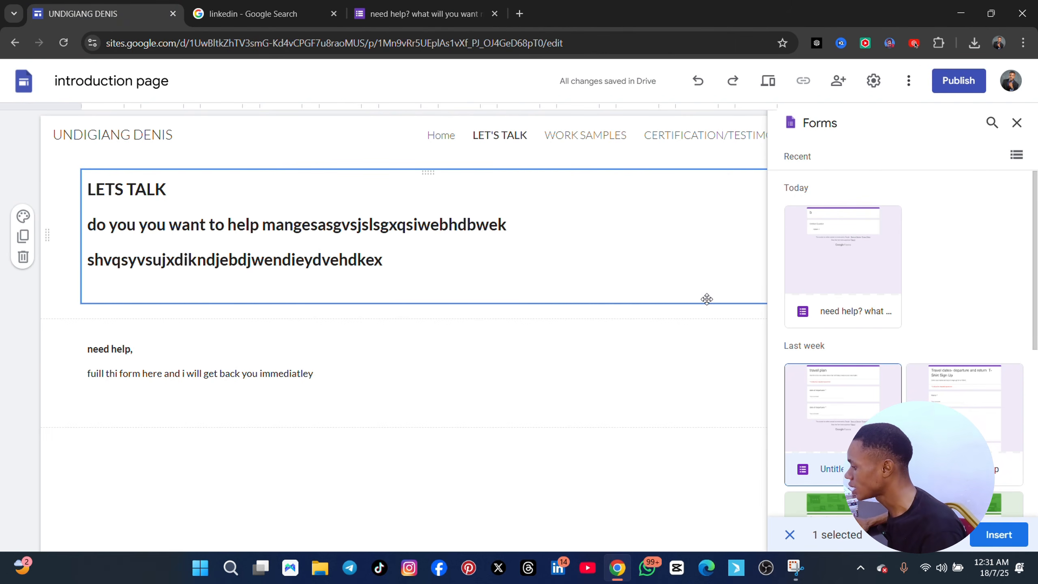
{"action": "left_click", "coordinate": [842, 273]}
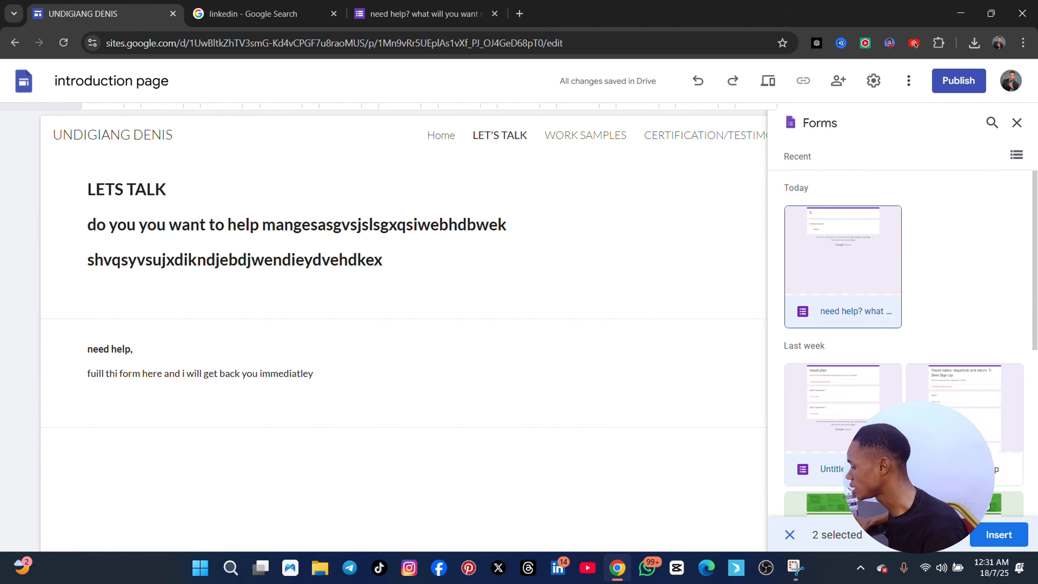
{"action": "left_click", "coordinate": [979, 531]}
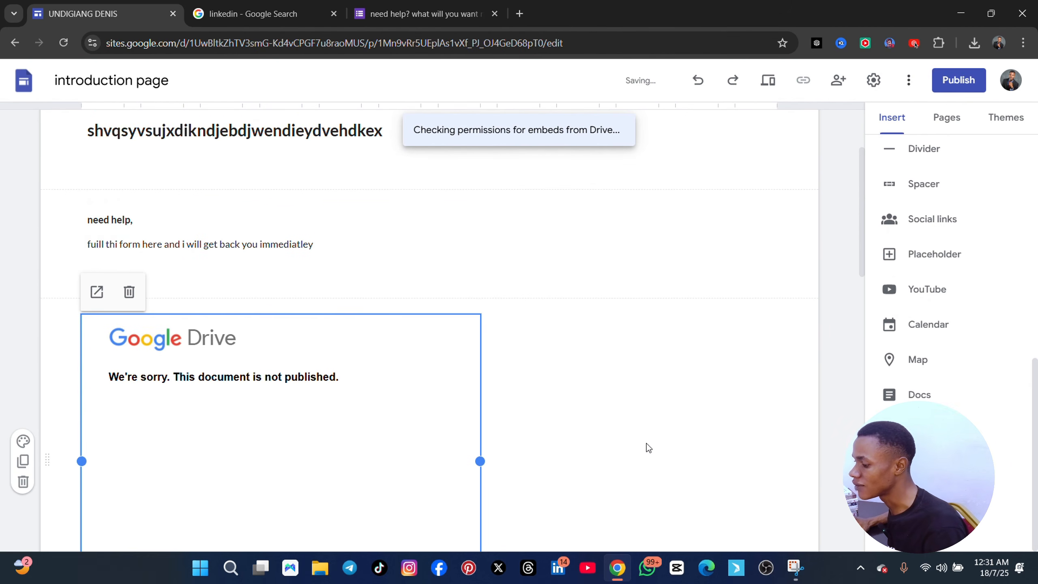
Examine the embedded forms on the LET'S TALK page, from the introductory text through the questions to the submit area
{"action": "scroll", "coordinate": [493, 383], "scroll_direction": "down", "scroll_amount": 5}
{"action": "scroll", "coordinate": [492, 383], "scroll_direction": "up", "scroll_amount": 1}
{"action": "scroll", "coordinate": [492, 384], "scroll_direction": "up", "scroll_amount": 5}
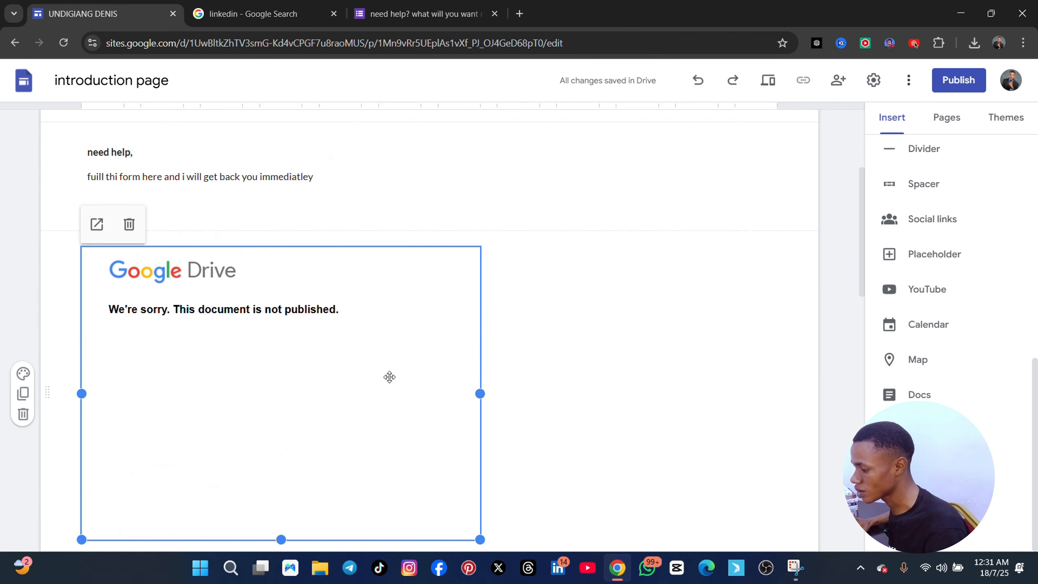
{"action": "scroll", "coordinate": [309, 324], "scroll_direction": "down", "scroll_amount": 13}
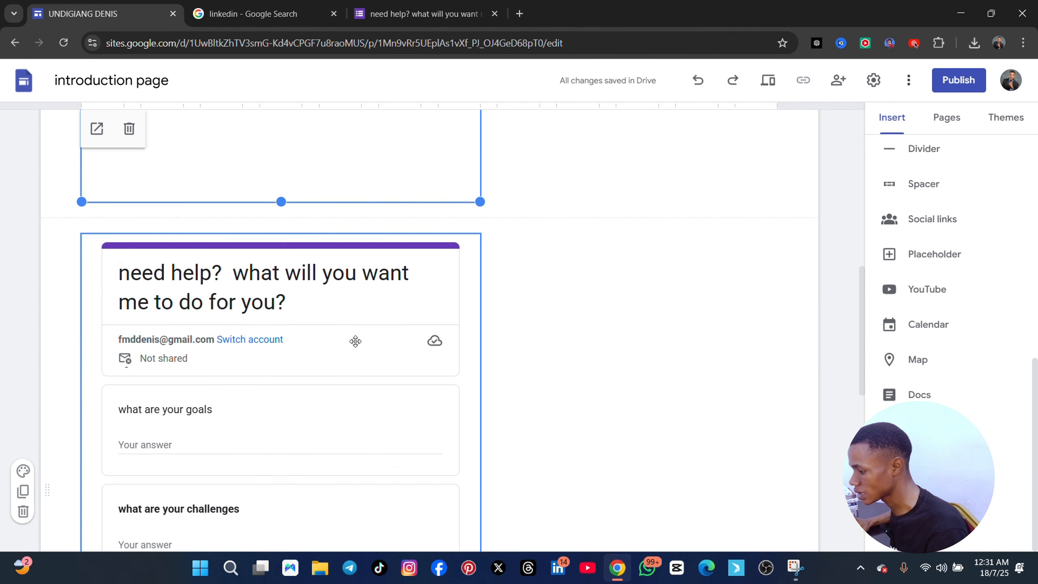
{"action": "scroll", "coordinate": [334, 336], "scroll_direction": "down", "scroll_amount": 6}
{"action": "scroll", "coordinate": [278, 327], "scroll_direction": "up", "scroll_amount": 10}
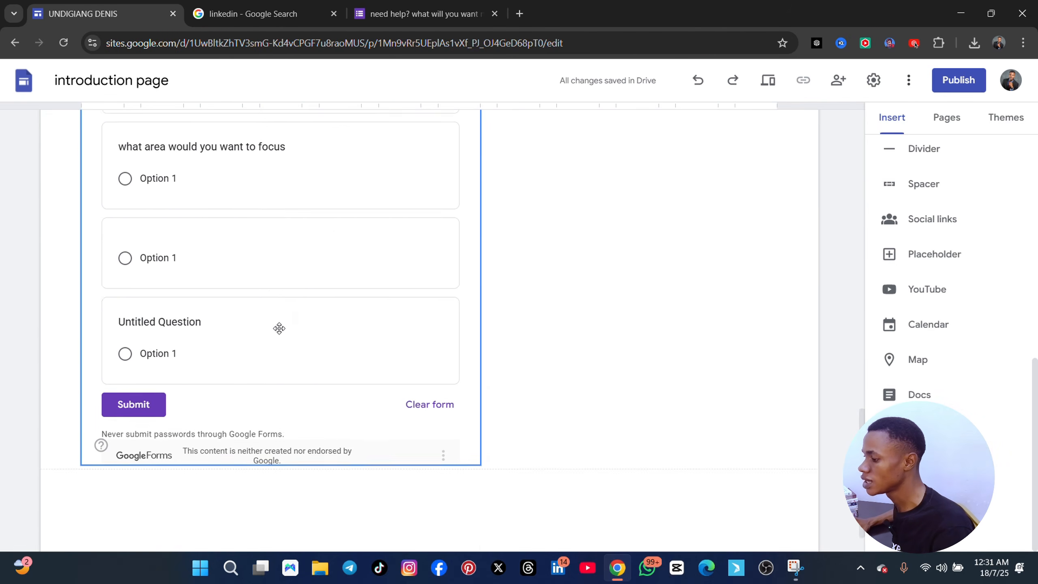
{"action": "scroll", "coordinate": [261, 327], "scroll_direction": "down", "scroll_amount": 5}
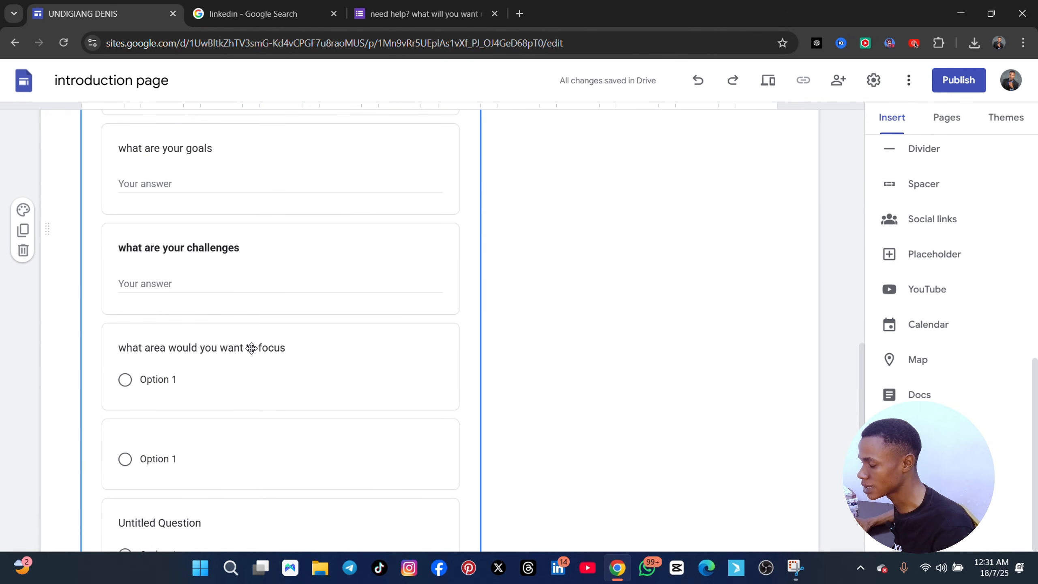
{"action": "scroll", "coordinate": [253, 340], "scroll_direction": "up", "scroll_amount": 5}
{"action": "scroll", "coordinate": [255, 352], "scroll_direction": "down", "scroll_amount": 7}
{"action": "scroll", "coordinate": [257, 371], "scroll_direction": "down", "scroll_amount": 5}
{"action": "scroll", "coordinate": [251, 360], "scroll_direction": "up", "scroll_amount": 13}
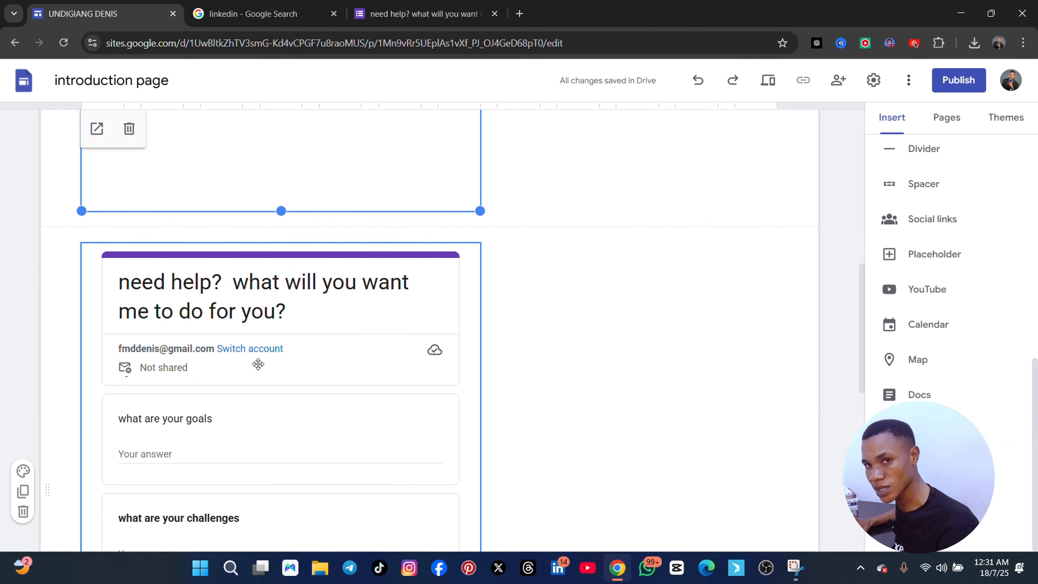
{"action": "scroll", "coordinate": [417, 437], "scroll_direction": "down", "scroll_amount": 6}
{"action": "scroll", "coordinate": [410, 437], "scroll_direction": "down", "scroll_amount": 3}
{"action": "scroll", "coordinate": [407, 436], "scroll_direction": "up", "scroll_amount": 15}
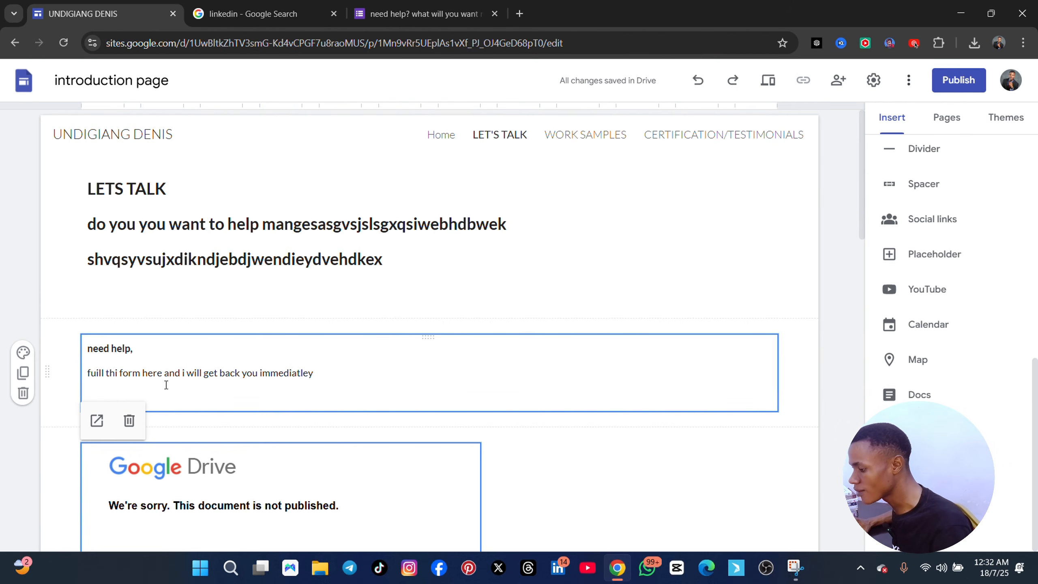
{"action": "scroll", "coordinate": [326, 429], "scroll_direction": "down", "scroll_amount": 15}
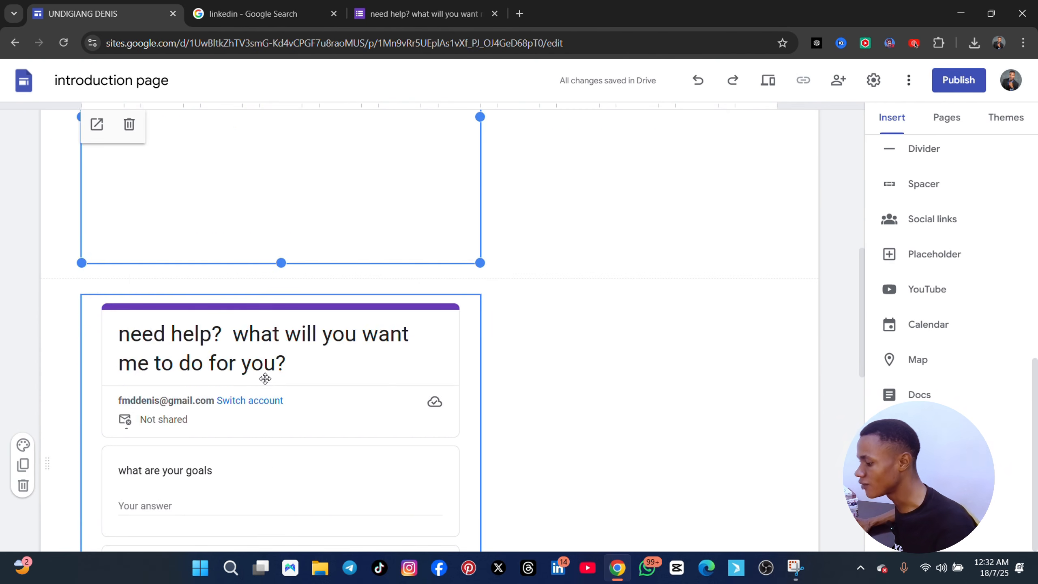
{"action": "scroll", "coordinate": [266, 391], "scroll_direction": "down", "scroll_amount": 1}
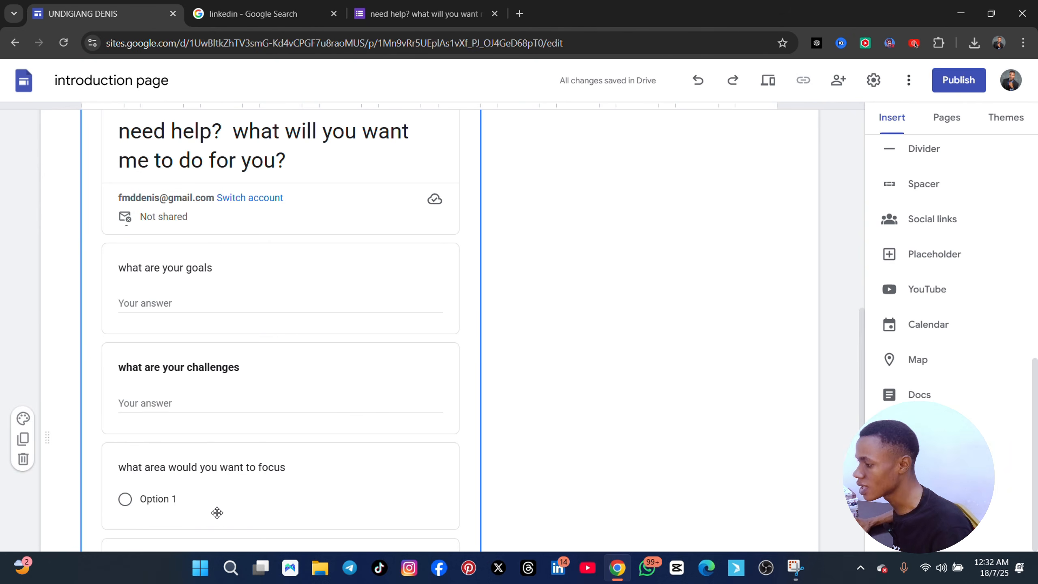
Check the form's responses in Google Forms and review the end of the embedded form back on the site page
{"action": "left_click", "coordinate": [380, 16]}
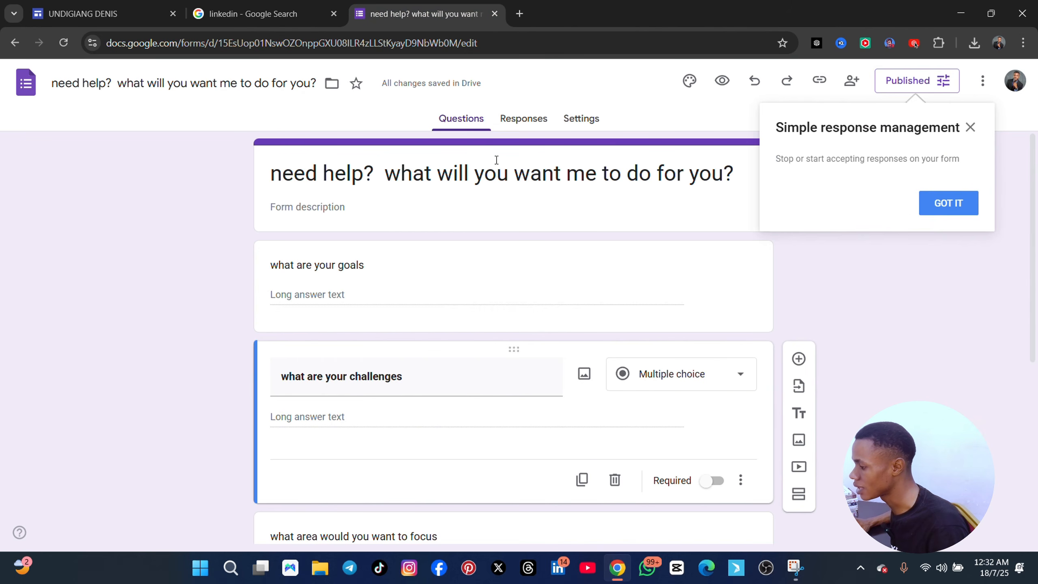
{"action": "left_click", "coordinate": [514, 121]}
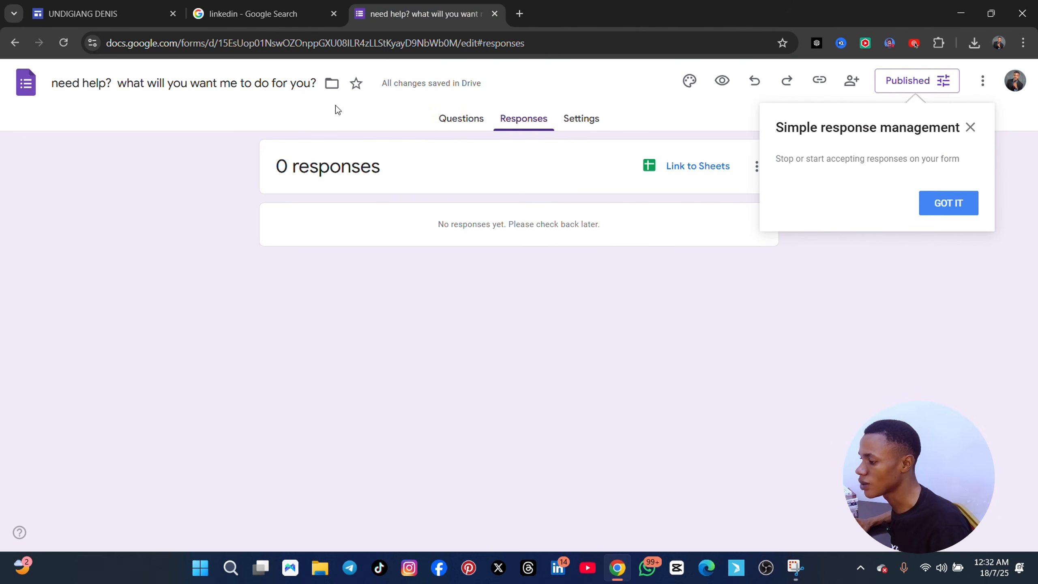
{"action": "left_click", "coordinate": [102, 21]}
{"action": "scroll", "coordinate": [343, 371], "scroll_direction": "down", "scroll_amount": 8}
{"action": "scroll", "coordinate": [280, 426], "scroll_direction": "down", "scroll_amount": 1}
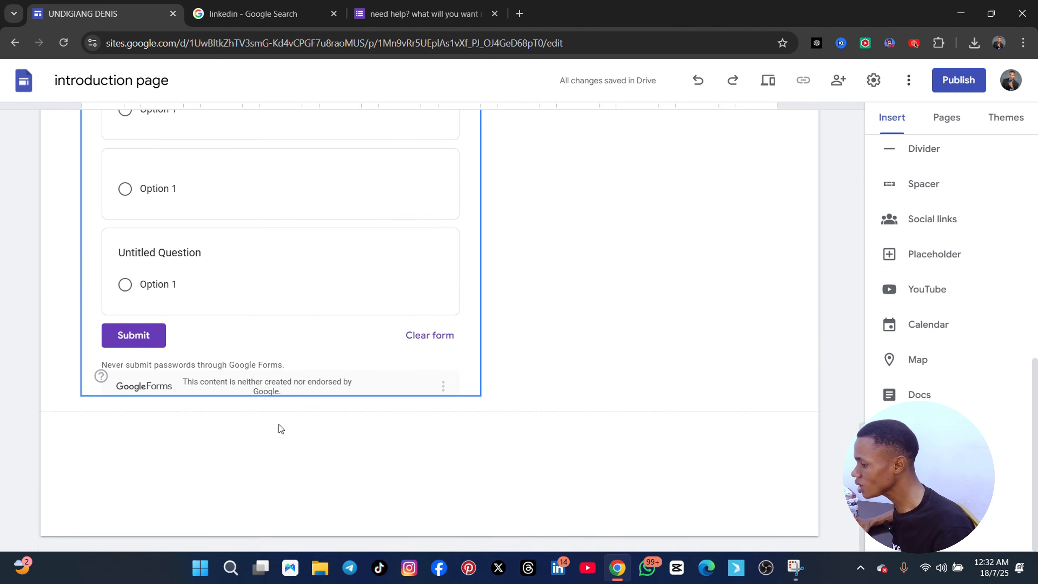
{"action": "scroll", "coordinate": [274, 368], "scroll_direction": "up", "scroll_amount": 5}
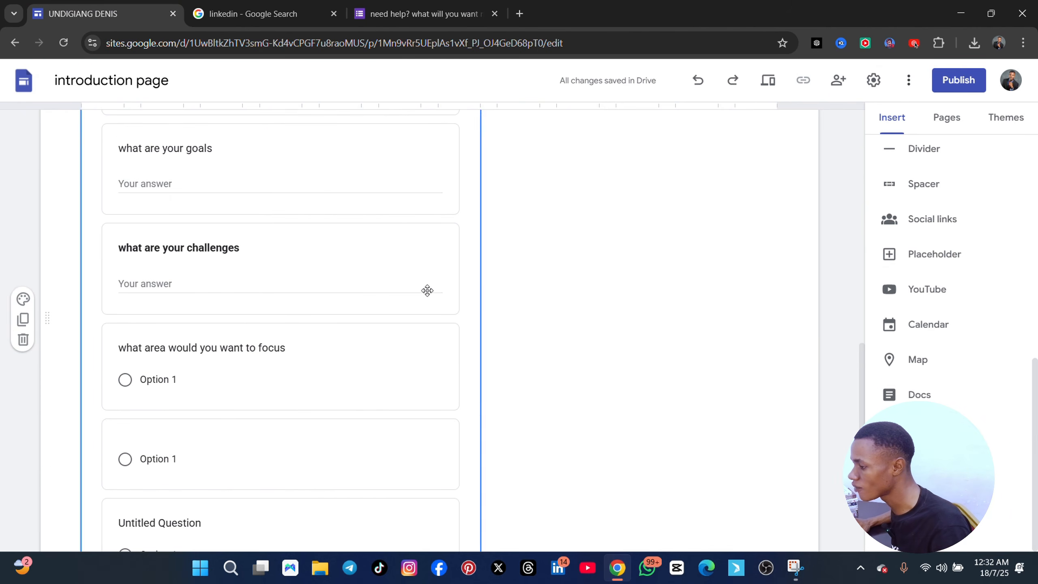
{"action": "left_click", "coordinate": [396, 13]}
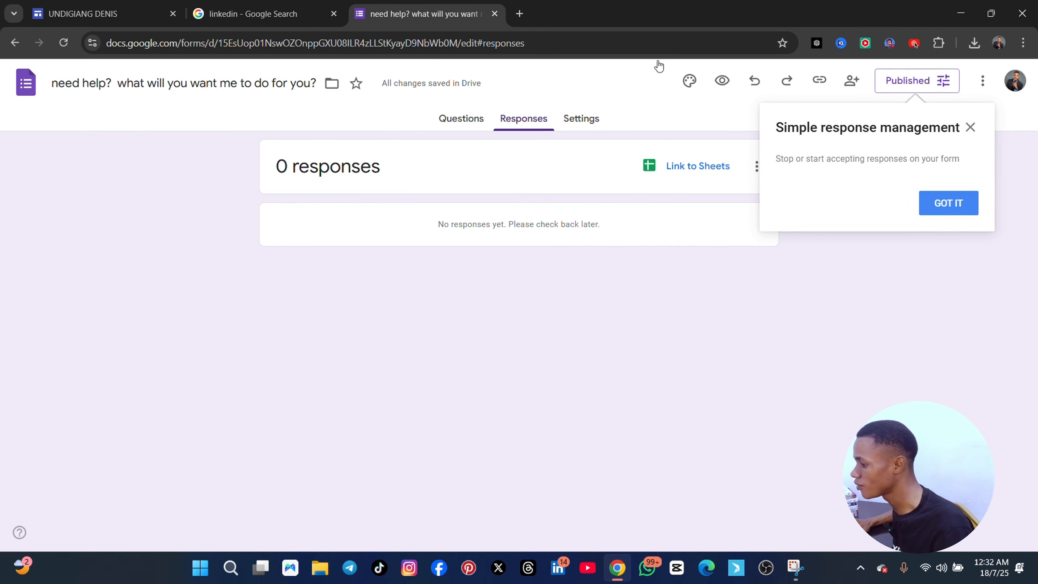
{"action": "left_click", "coordinate": [114, 16]}
{"action": "scroll", "coordinate": [377, 409], "scroll_direction": "down", "scroll_amount": 6}
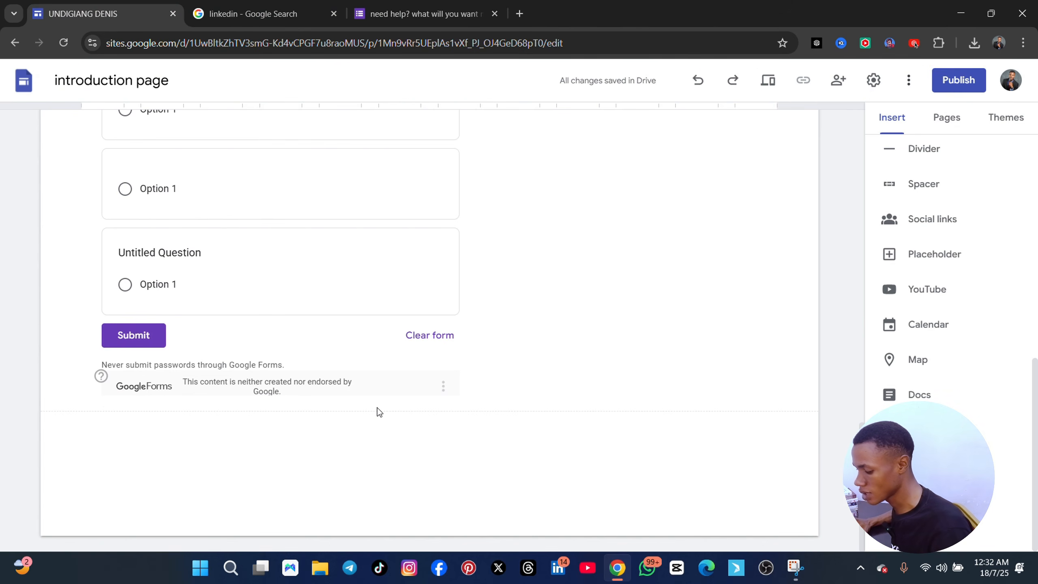
{"action": "scroll", "coordinate": [336, 436], "scroll_direction": "up", "scroll_amount": 4}
{"action": "scroll", "coordinate": [331, 460], "scroll_direction": "down", "scroll_amount": 4}
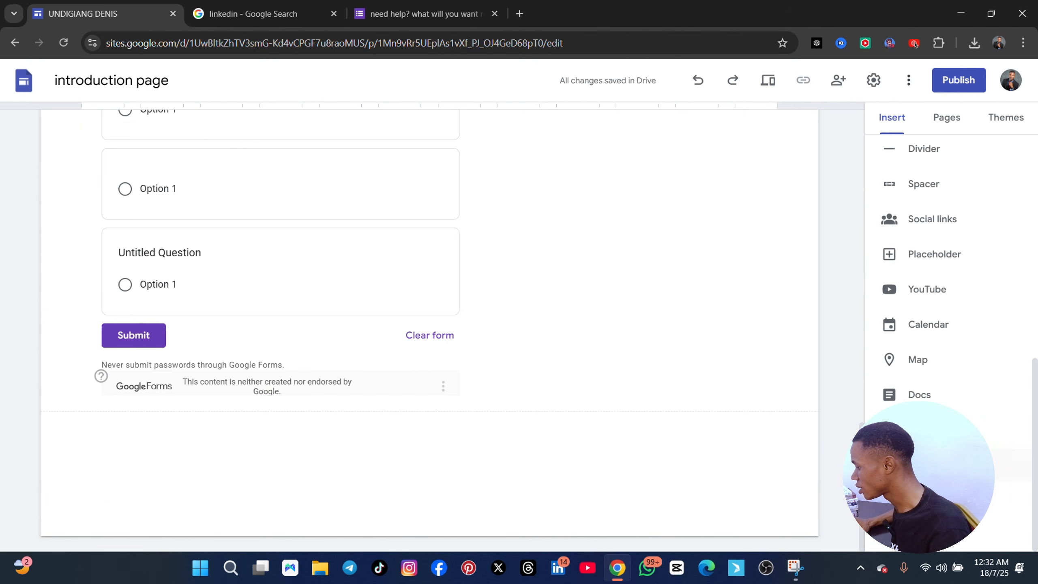
Insert a social links block below the embedded form with the three links "fb", "fb" and "instagra"
{"action": "scroll", "coordinate": [940, 287], "scroll_direction": "up", "scroll_amount": 2}
{"action": "left_click", "coordinate": [936, 288]}
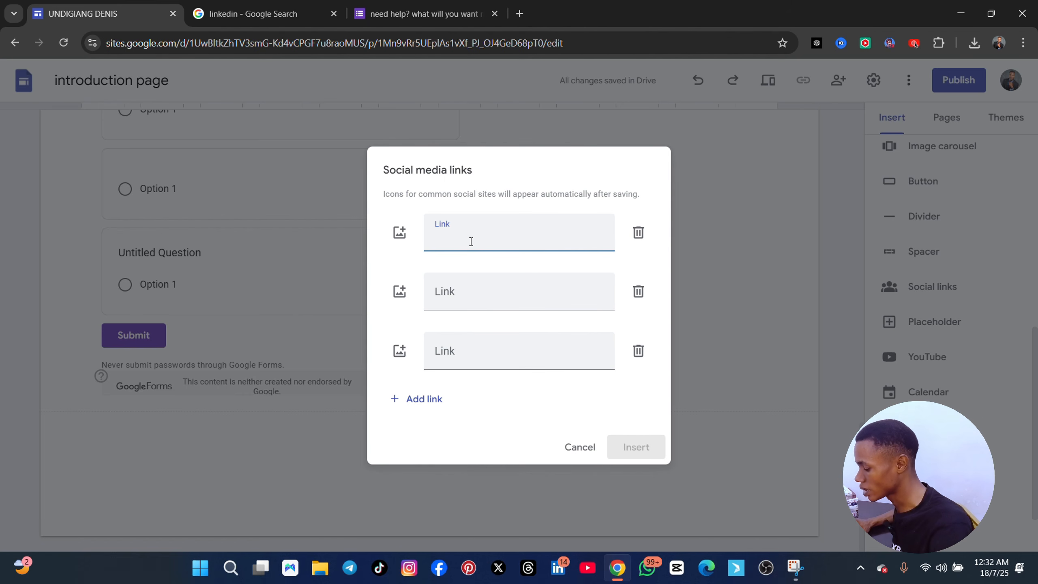
{"action": "key", "text": "ctrl+v"}
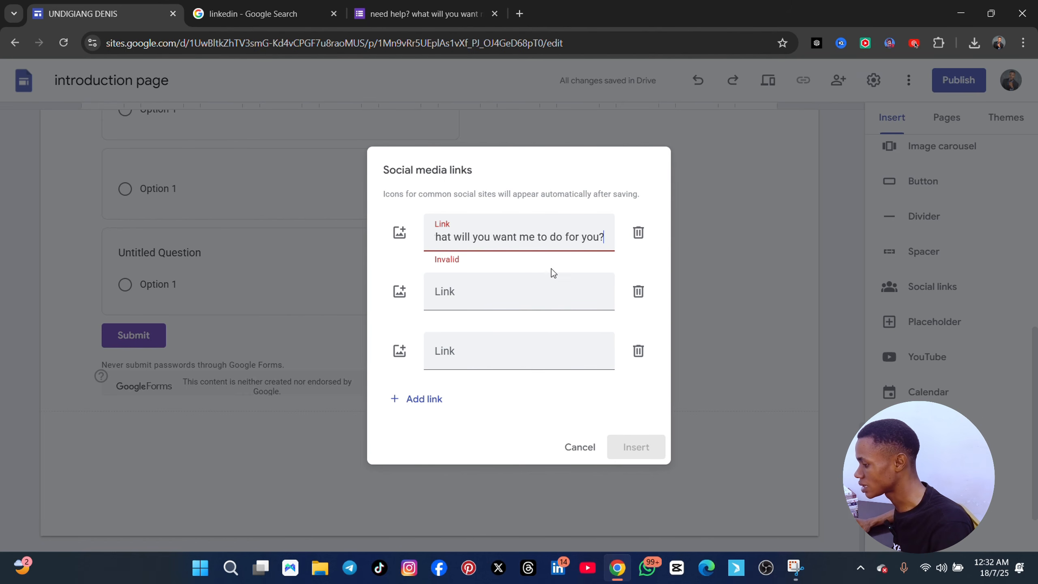
{"action": "key", "text": "ctrl+a"}
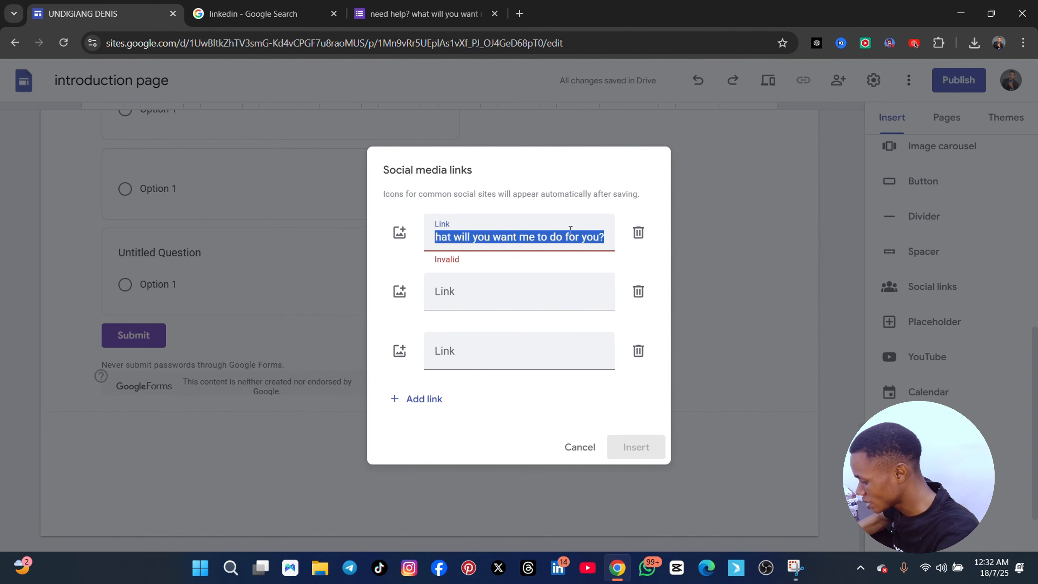
{"action": "type", "text": "fb"}
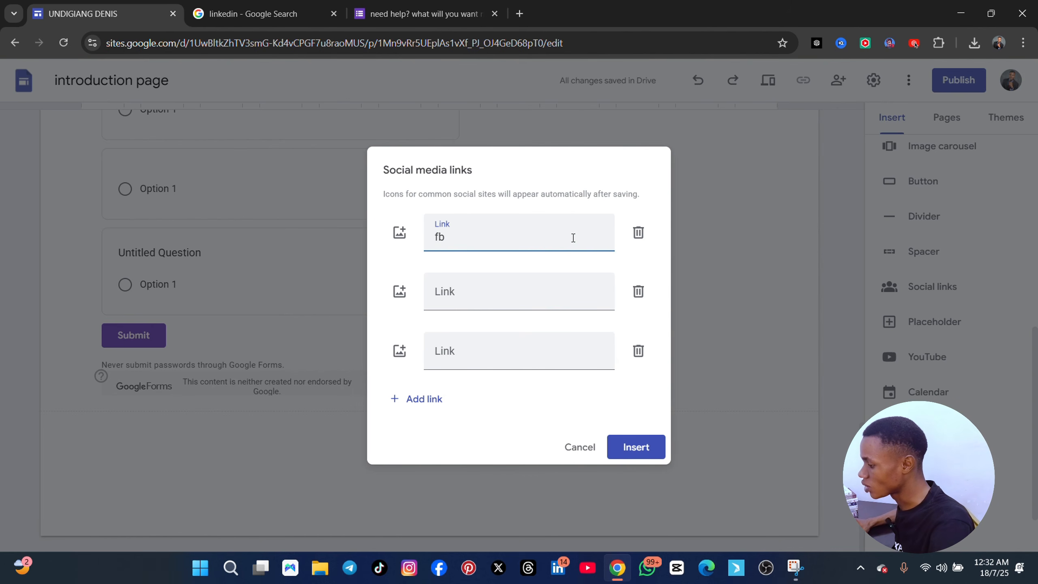
{"action": "left_click", "coordinate": [509, 304]}
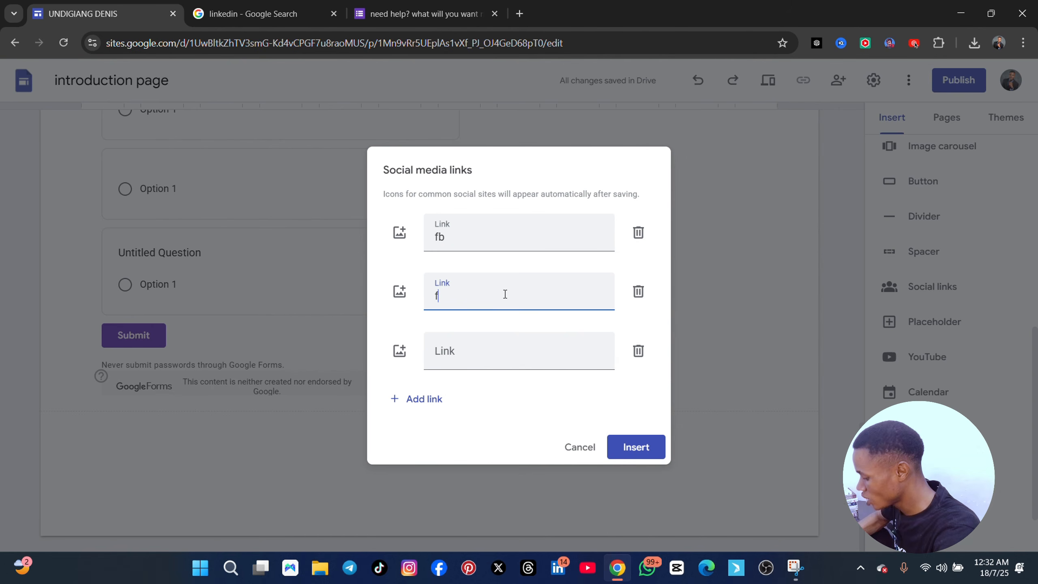
{"action": "left_click", "coordinate": [485, 352]}
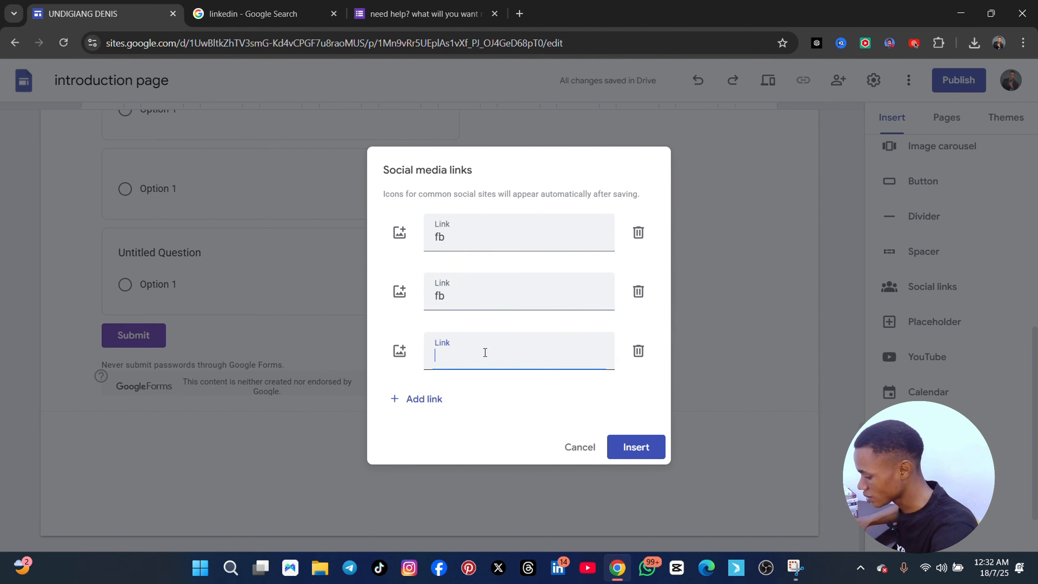
{"action": "type", "text": "instagra,"}
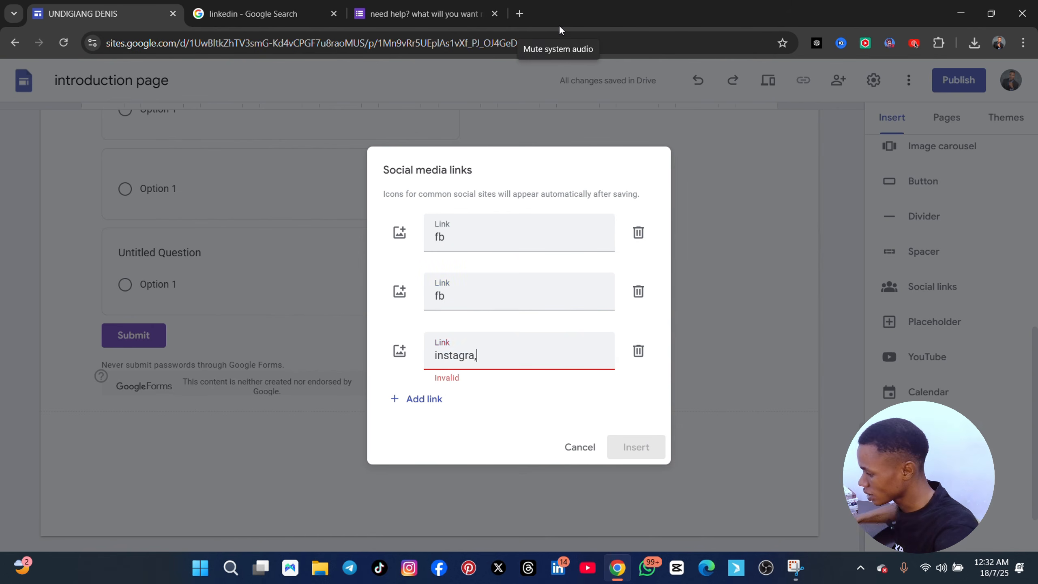
{"action": "key", "text": "BackSpace"}
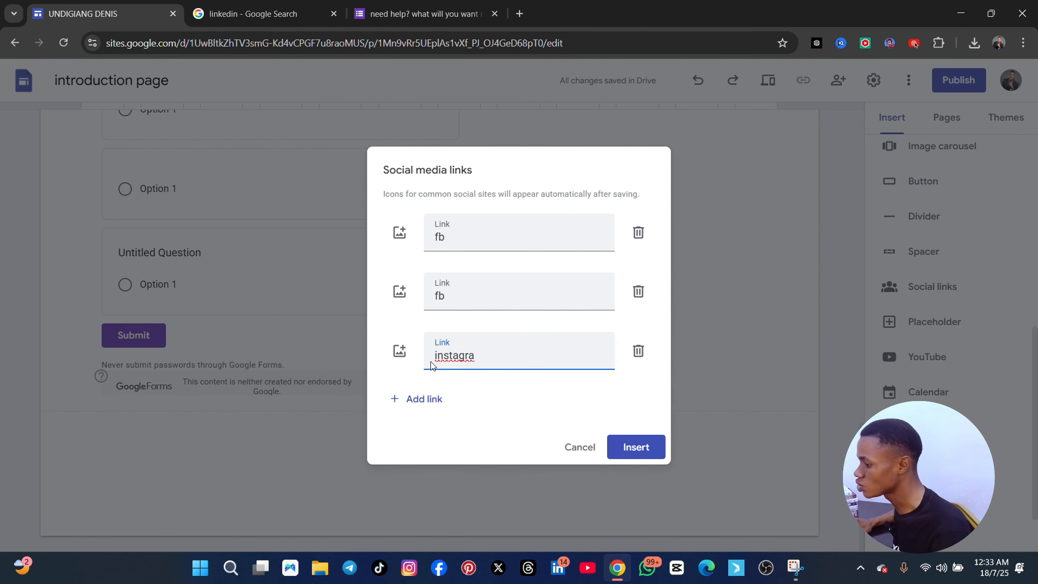
{"action": "left_click", "coordinate": [652, 452]}
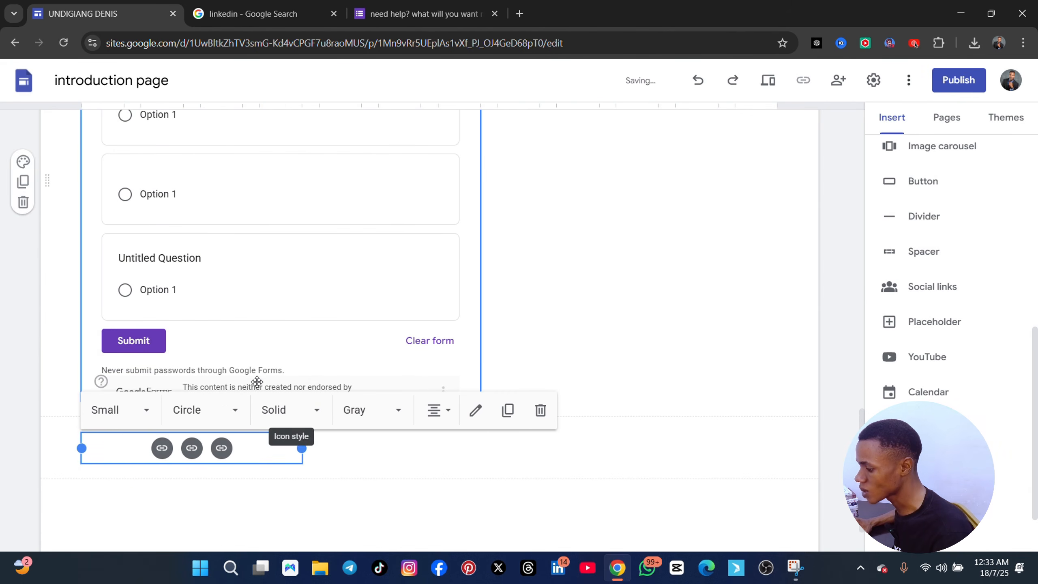
{"action": "scroll", "coordinate": [257, 382], "scroll_direction": "up", "scroll_amount": 1}
{"action": "scroll", "coordinate": [216, 519], "scroll_direction": "down", "scroll_amount": 2}
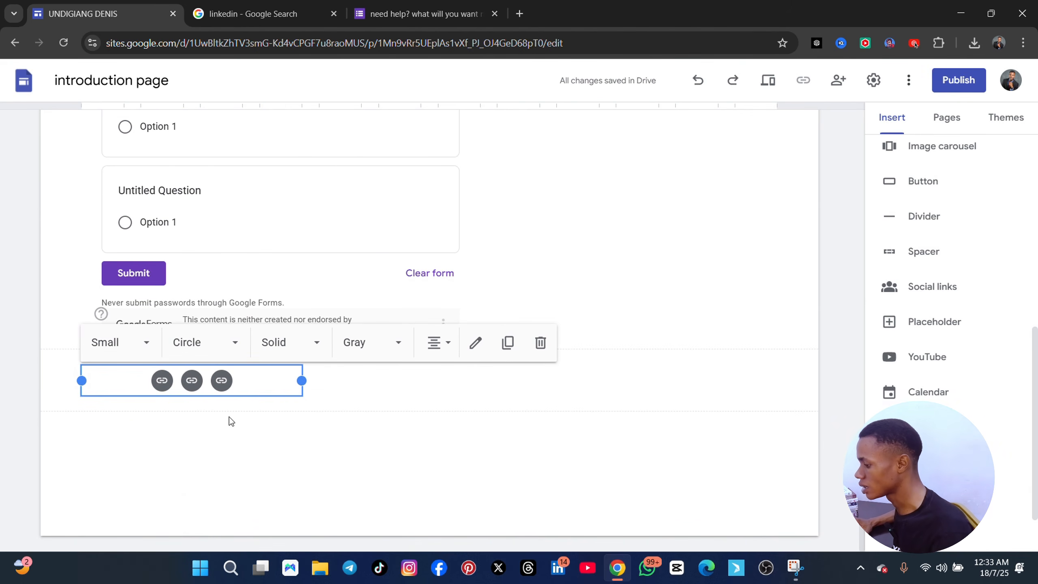
{"action": "scroll", "coordinate": [537, 416], "scroll_direction": "up", "scroll_amount": 1}
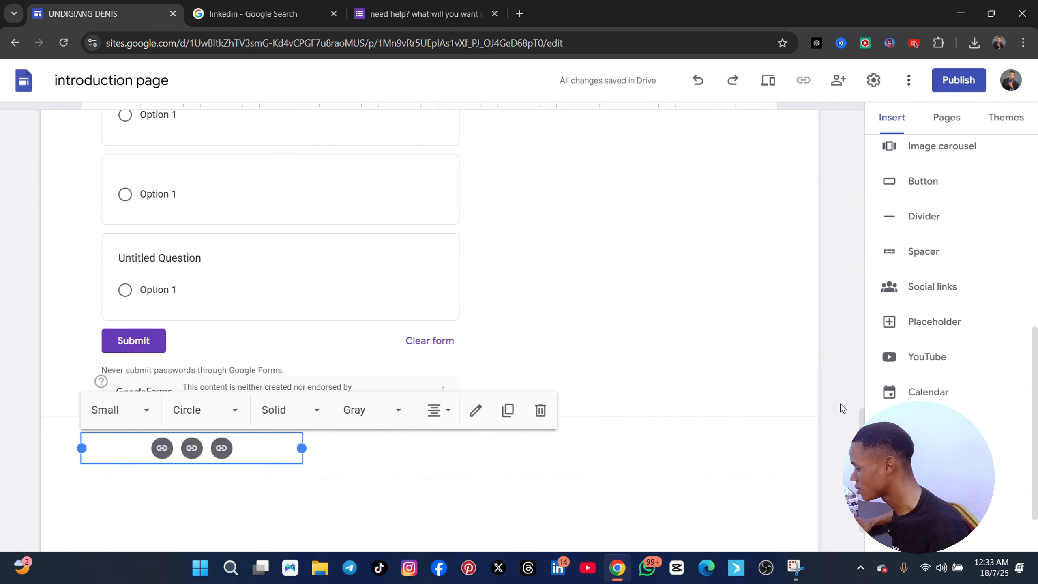
Try the Black, Gray and Colored options on the social link icons below the embedded form
{"action": "left_click", "coordinate": [397, 409]}
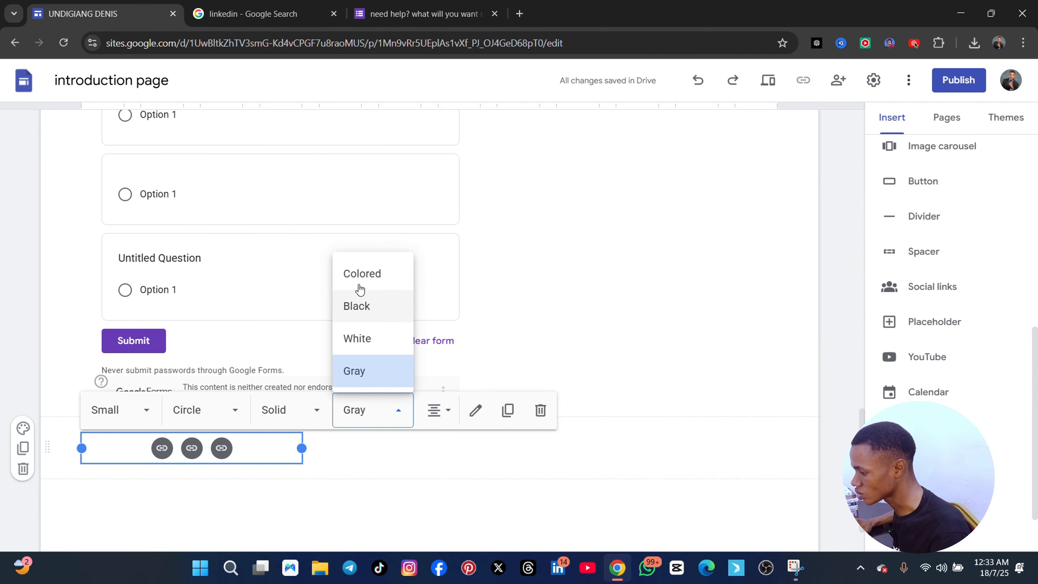
{"action": "left_click", "coordinate": [360, 306]}
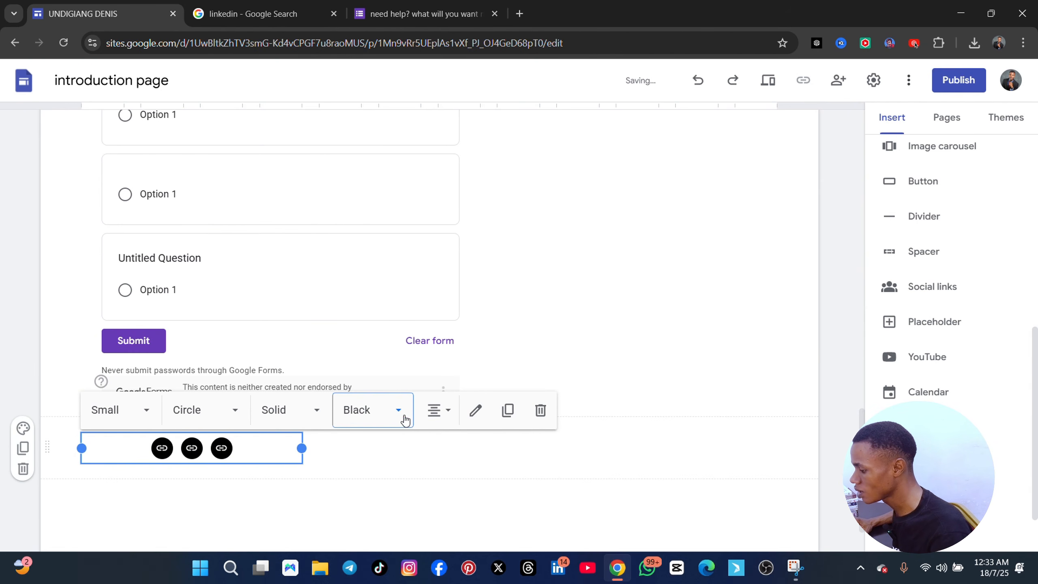
{"action": "left_click", "coordinate": [370, 410]}
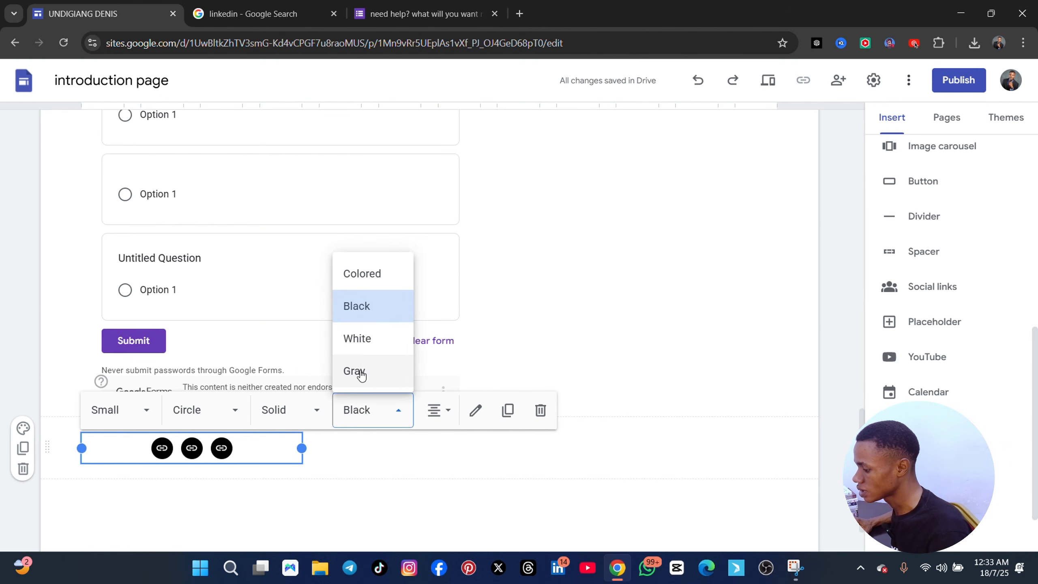
{"action": "left_click", "coordinate": [357, 371]}
{"action": "left_click", "coordinate": [394, 412]}
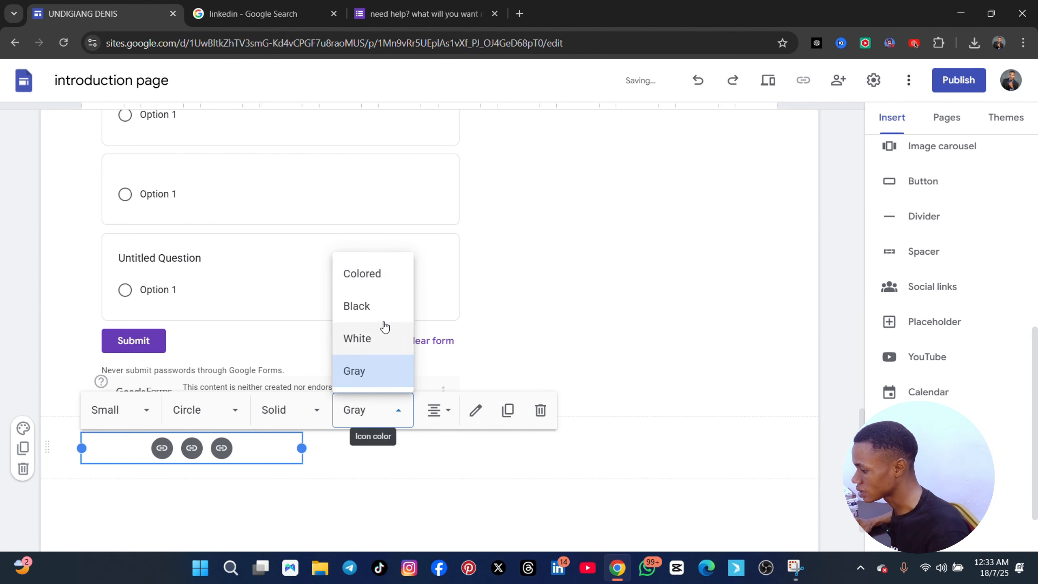
{"action": "left_click", "coordinate": [375, 275]}
Set the color of the social link icons below the embedded form to White
{"action": "left_click", "coordinate": [399, 415]}
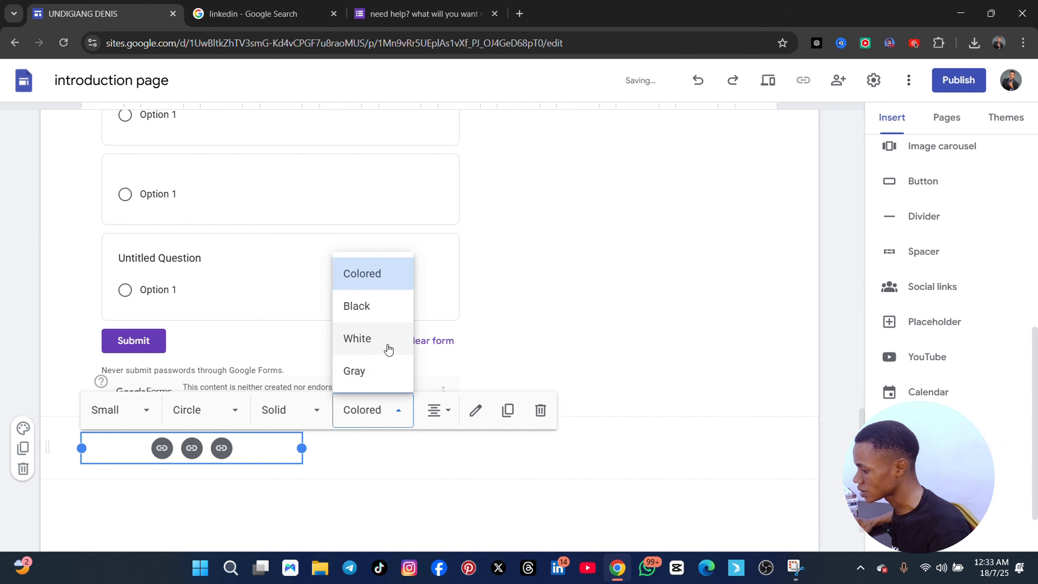
{"action": "left_click", "coordinate": [356, 343]}
{"action": "scroll", "coordinate": [298, 299], "scroll_direction": "up", "scroll_amount": 15}
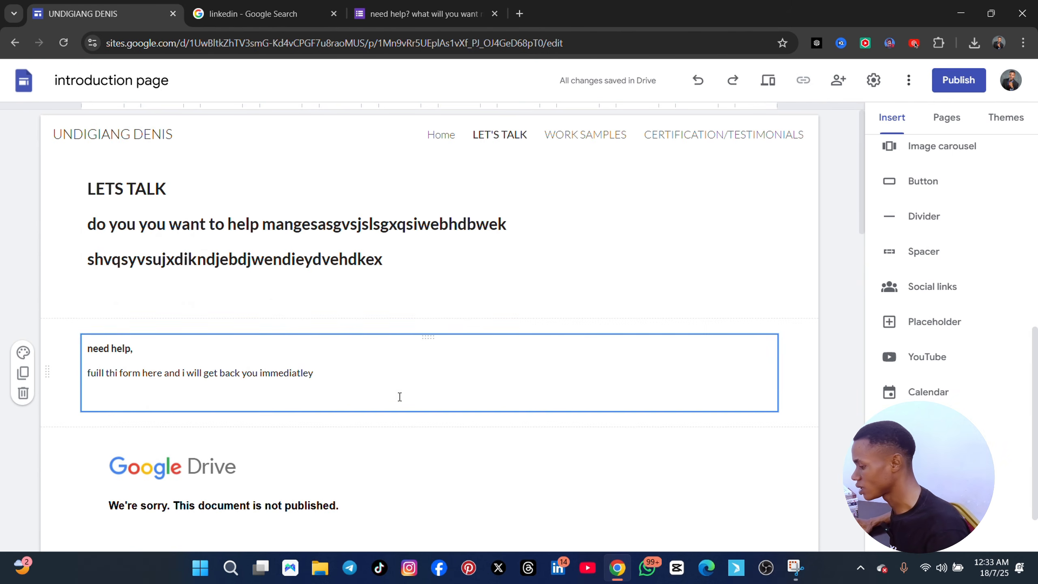
{"action": "scroll", "coordinate": [400, 397], "scroll_direction": "down", "scroll_amount": 15}
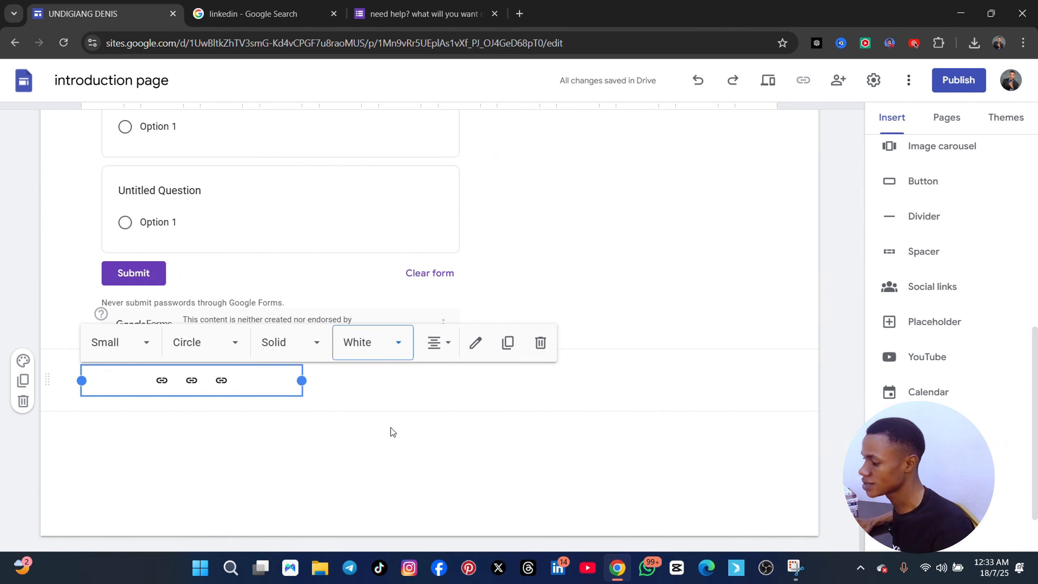
Review the Home, LET'S TALK, WORK SAMPLES and CERTIFICATION/TESTIMONIALS pages, going through to the last testimonial
{"action": "scroll", "coordinate": [391, 428], "scroll_direction": "up", "scroll_amount": 12}
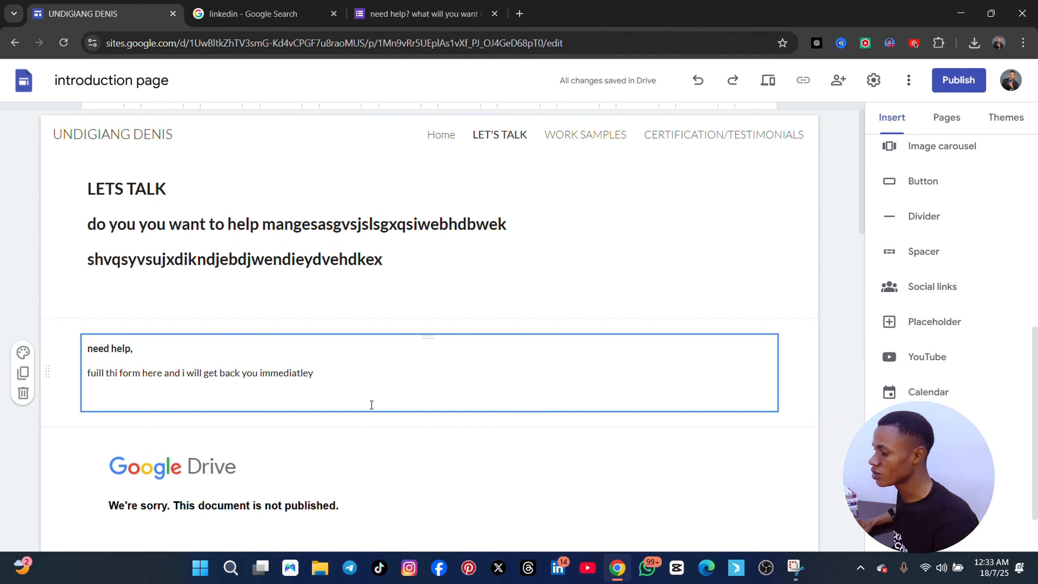
{"action": "left_click", "coordinate": [451, 143]}
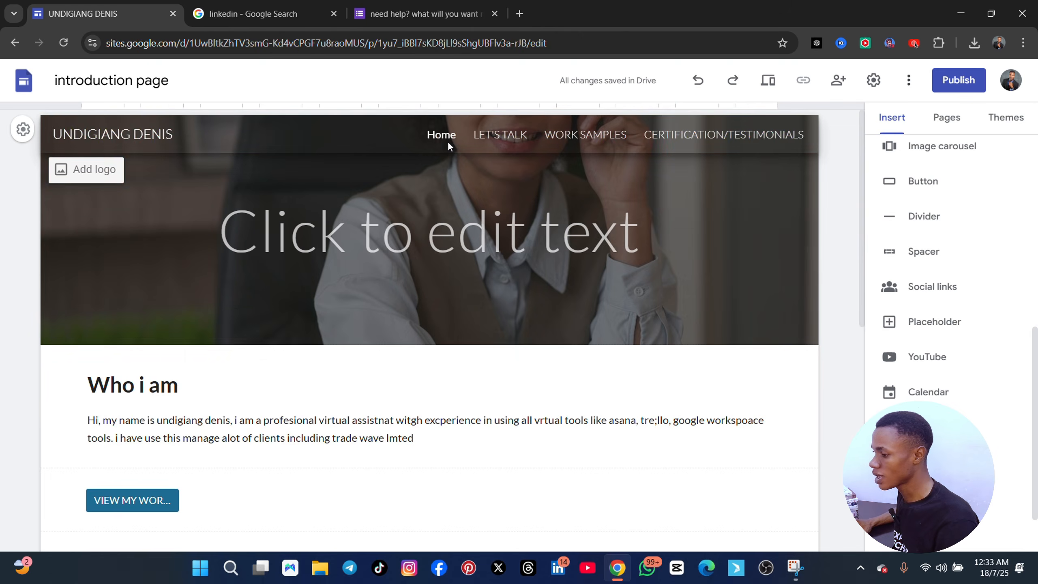
{"action": "scroll", "coordinate": [332, 368], "scroll_direction": "down", "scroll_amount": 10}
{"action": "scroll", "coordinate": [334, 382], "scroll_direction": "up", "scroll_amount": 10}
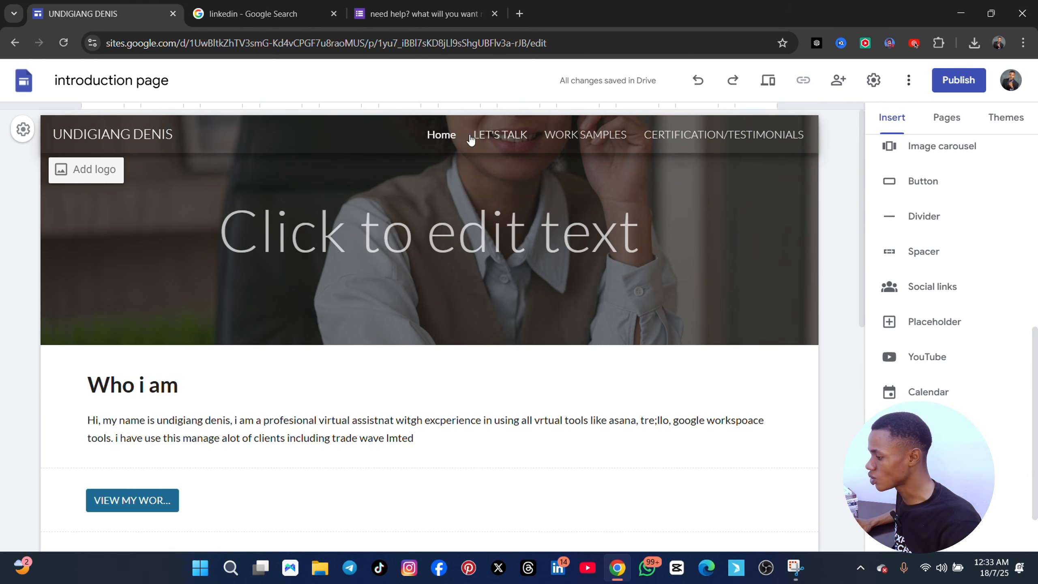
{"action": "left_click", "coordinate": [498, 139]}
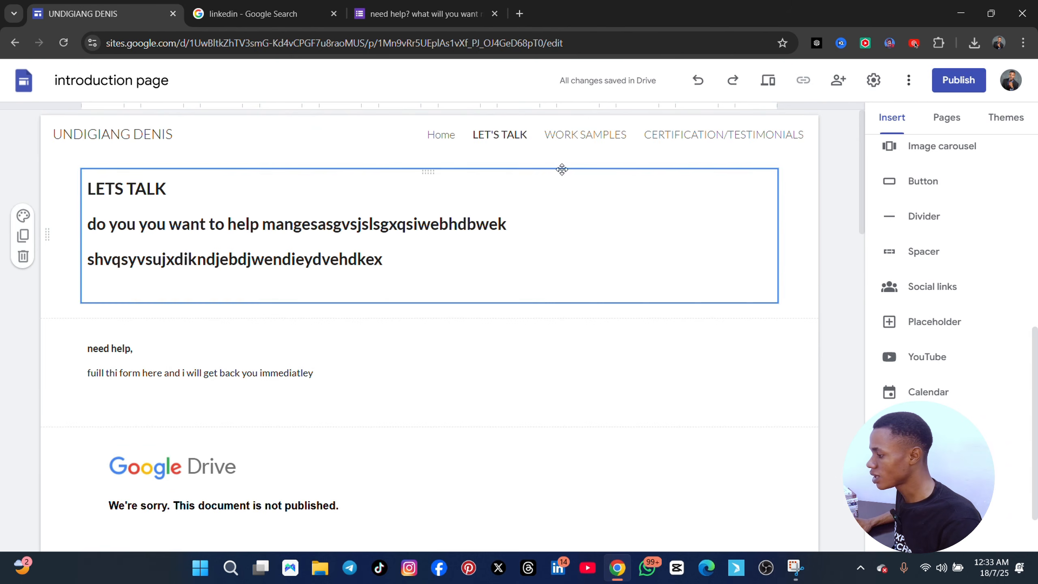
{"action": "left_click", "coordinate": [586, 136]}
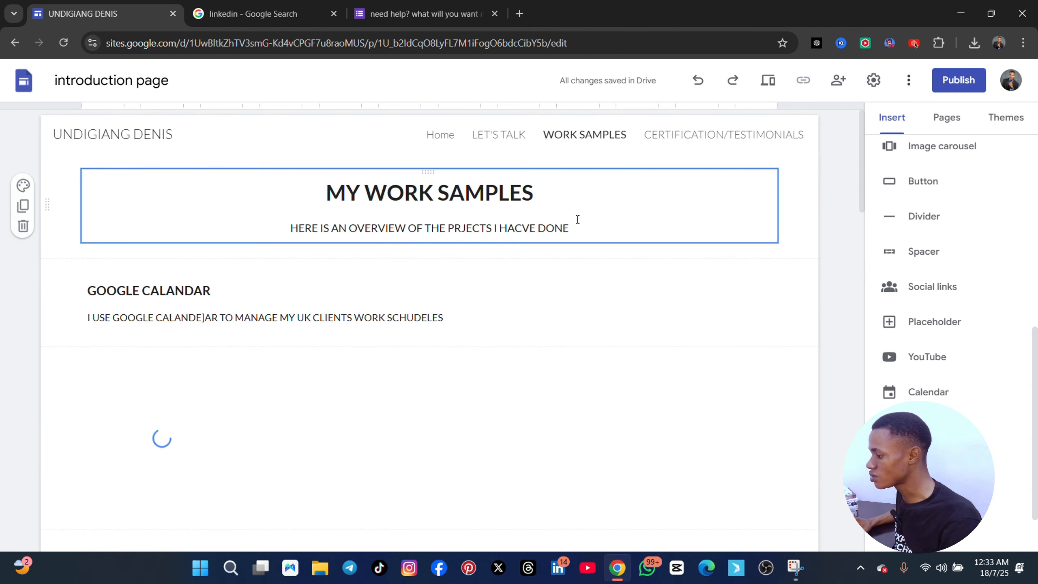
{"action": "left_click", "coordinate": [691, 132]}
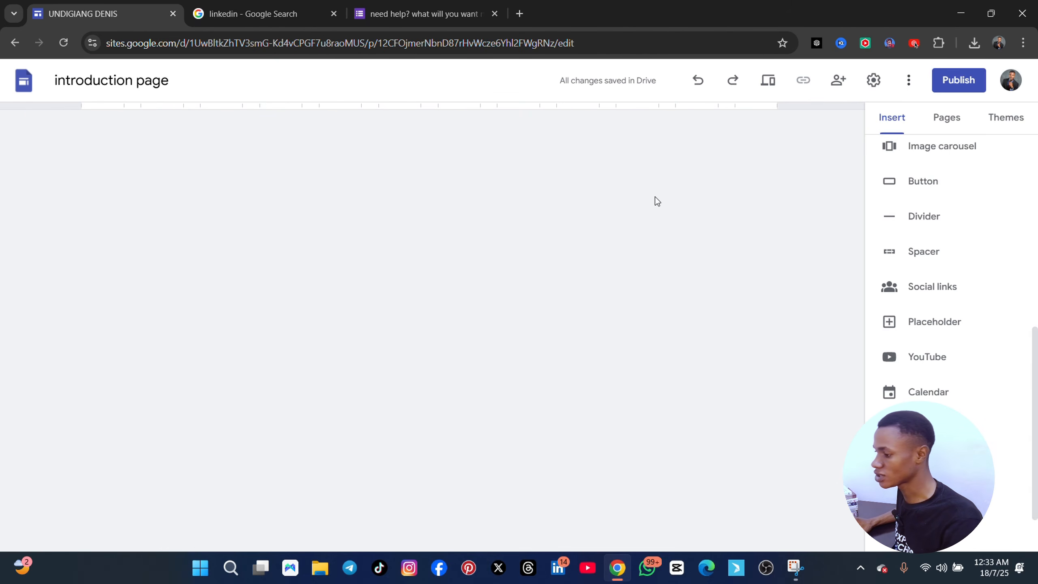
{"action": "scroll", "coordinate": [567, 352], "scroll_direction": "down", "scroll_amount": 5}
{"action": "scroll", "coordinate": [568, 360], "scroll_direction": "down", "scroll_amount": 3}
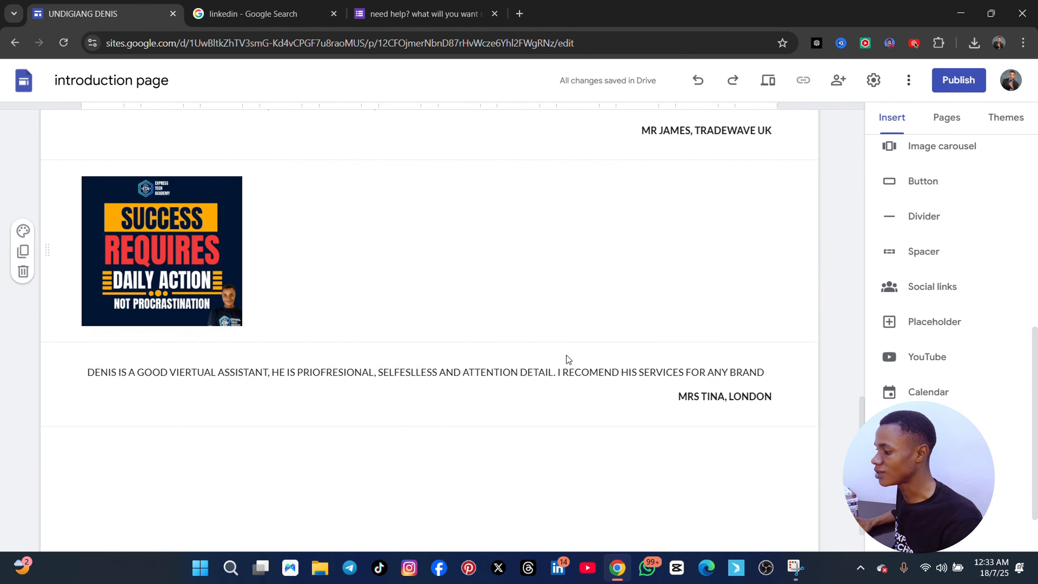
{"action": "scroll", "coordinate": [513, 248], "scroll_direction": "up", "scroll_amount": 20}
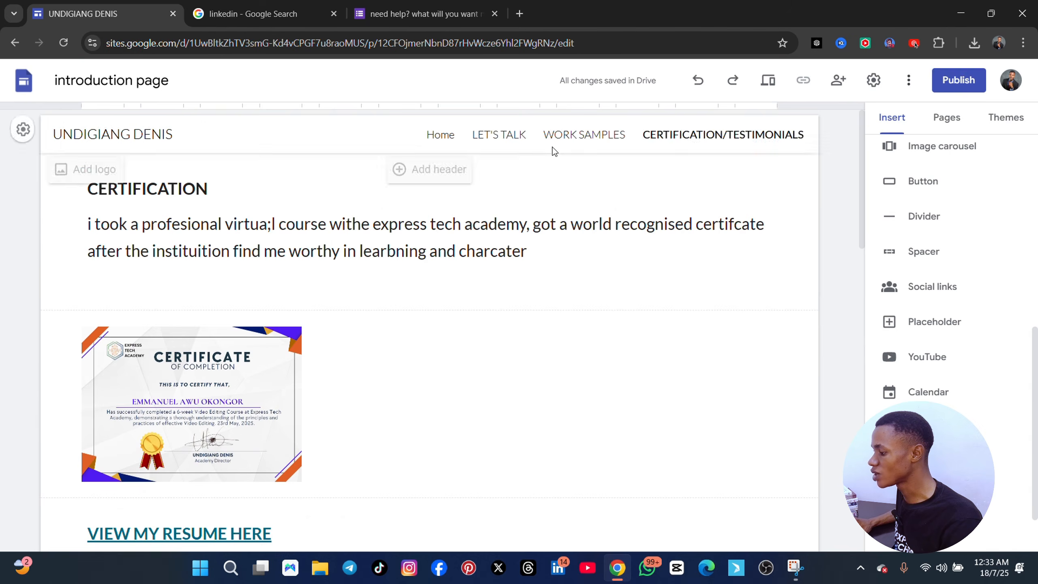
Revisit the LET'S TALK page and examine the Home page down to its skills list and social links
{"action": "left_click_drag", "start_coordinate": [478, 135], "coordinate": [515, 139]}
{"action": "left_click", "coordinate": [491, 135]}
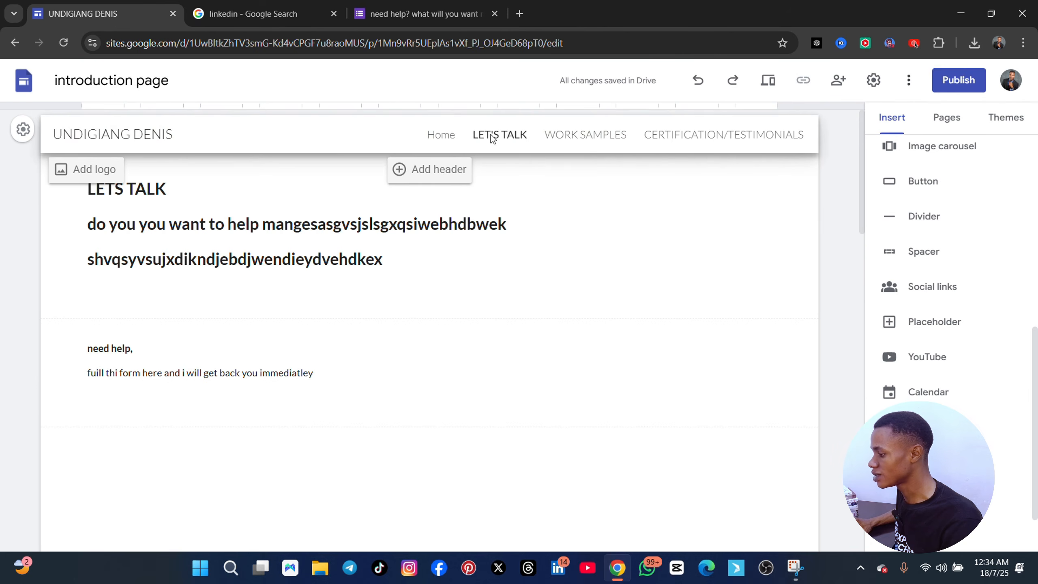
{"action": "left_click", "coordinate": [439, 137]}
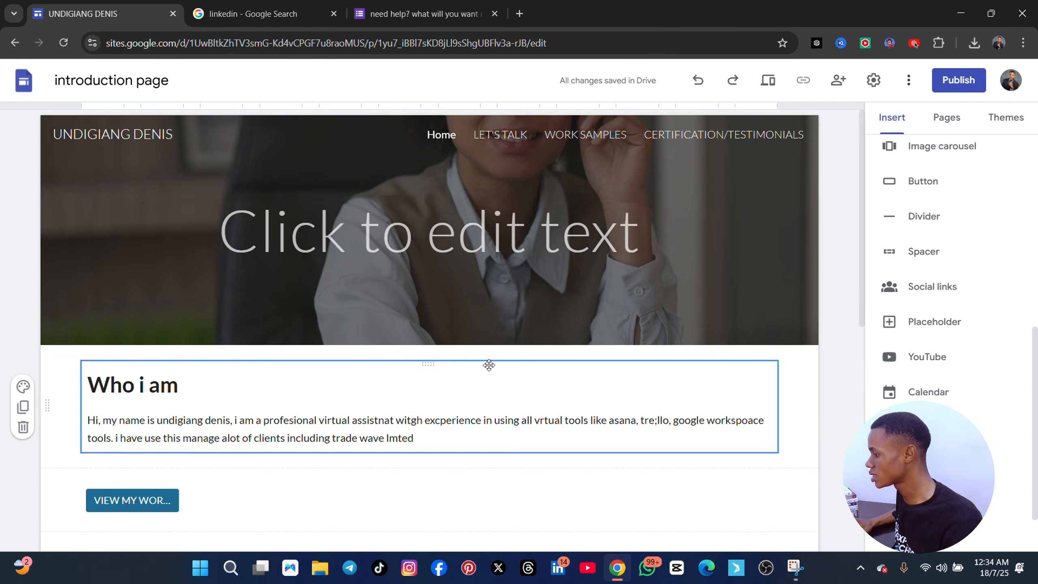
{"action": "scroll", "coordinate": [488, 370], "scroll_direction": "down", "scroll_amount": 10}
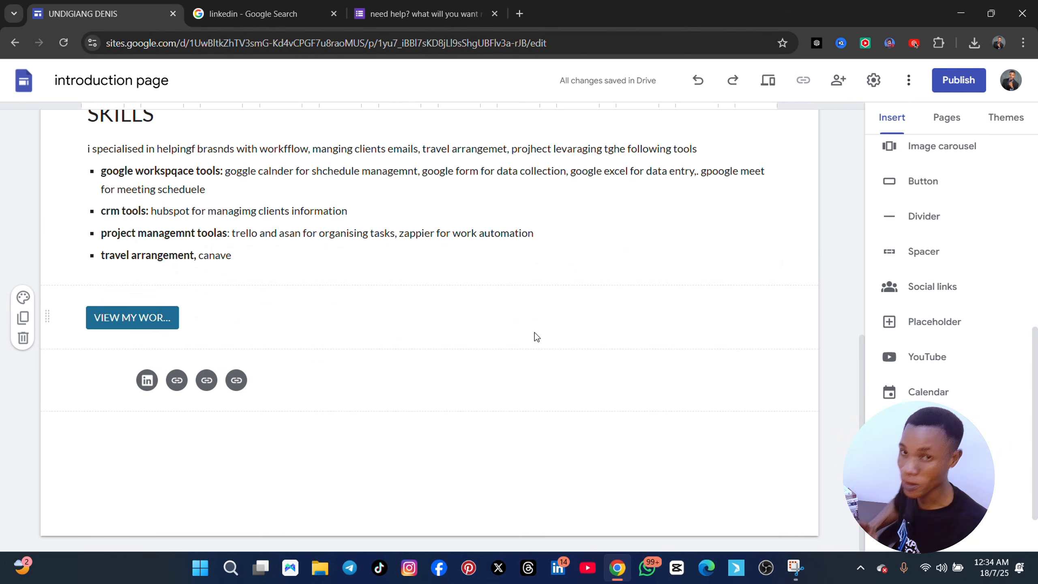